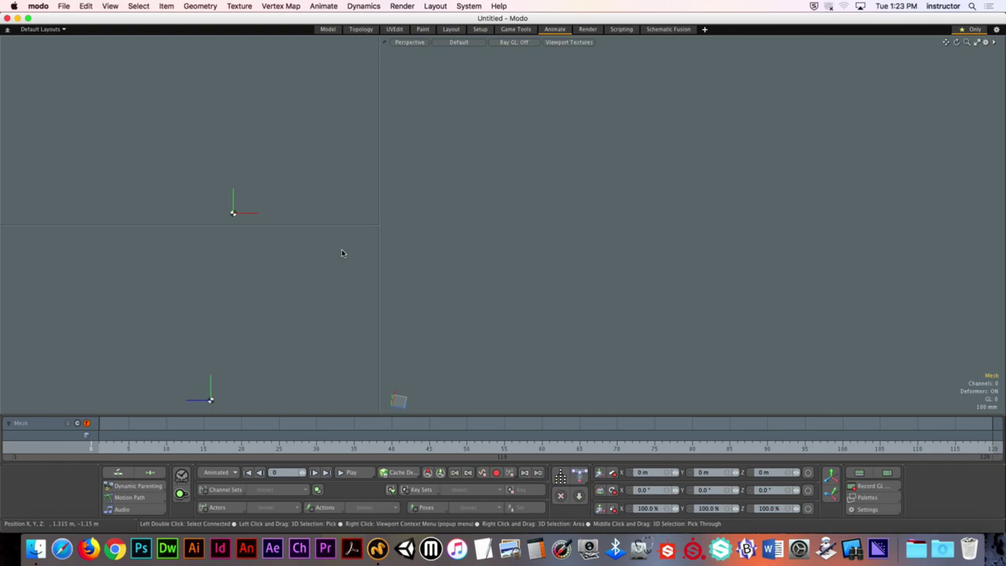
# In the Model layout, open pats_treasure_chest_v014.lxo from the PATS_TREASURE_CHEST folder on the Big Daddy drive
pyautogui.click(332, 30)
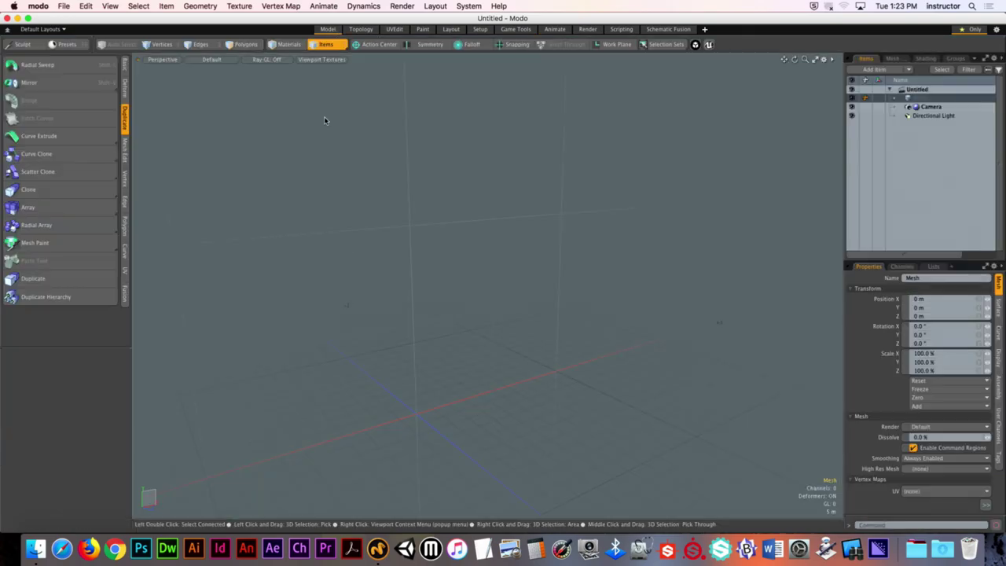
pyautogui.click(64, 6)
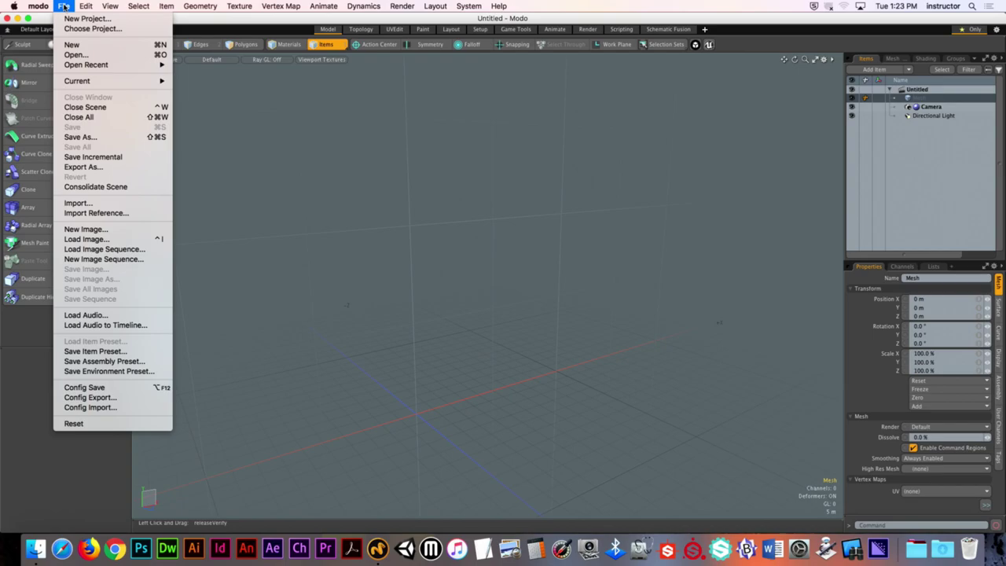
pyautogui.click(70, 57)
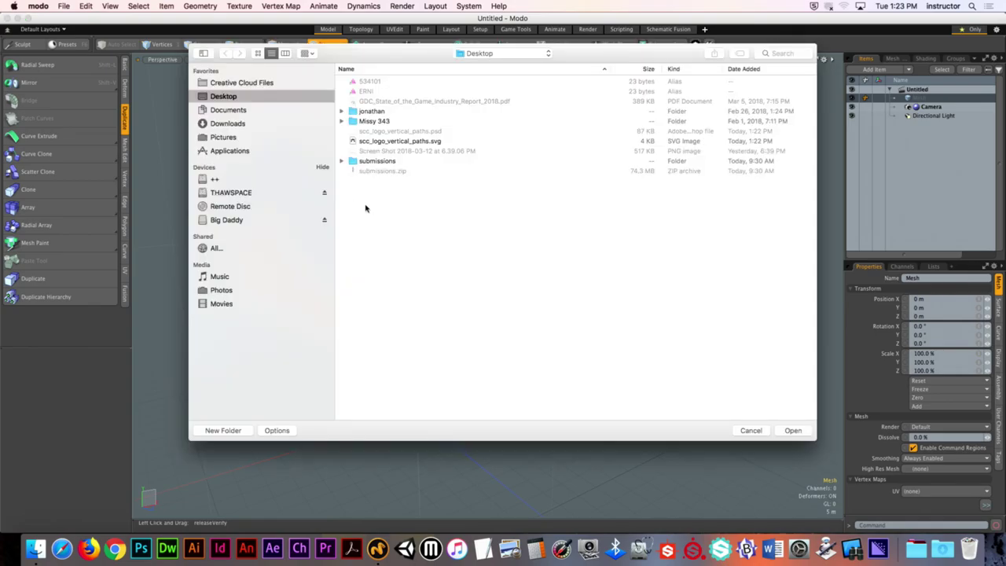
pyautogui.click(228, 220)
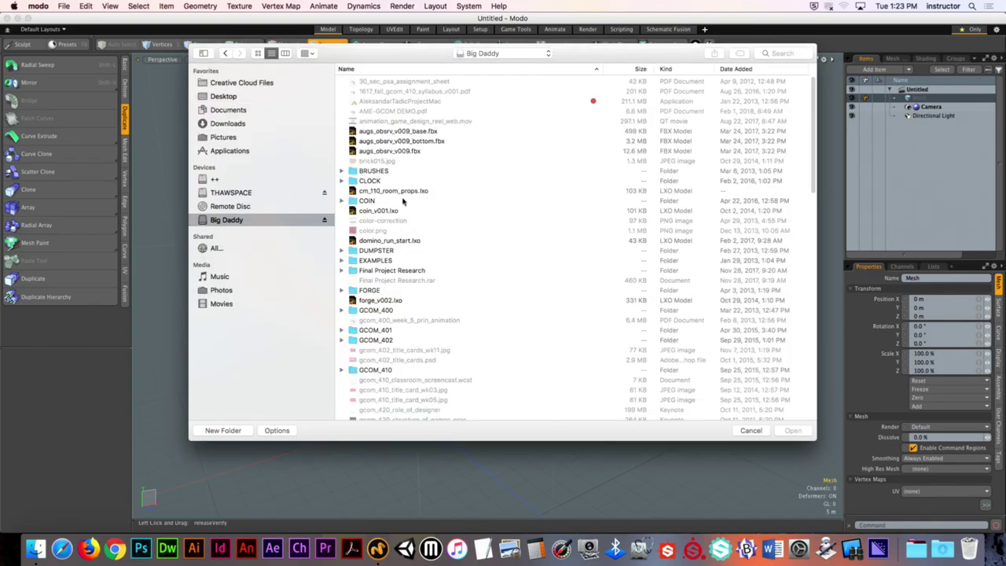
pyautogui.scroll(-1, 440, 255)
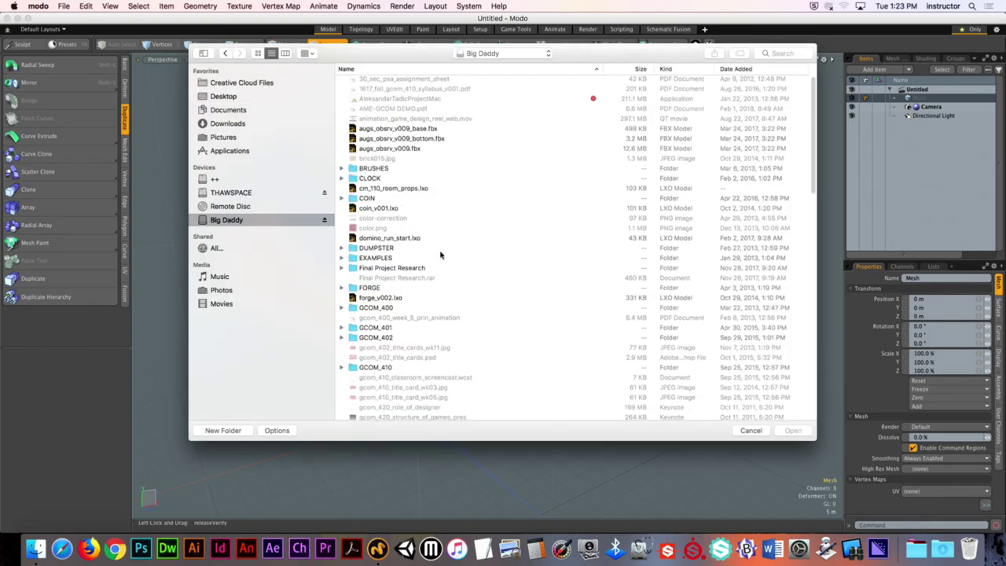
pyautogui.scroll(-15, 440, 254)
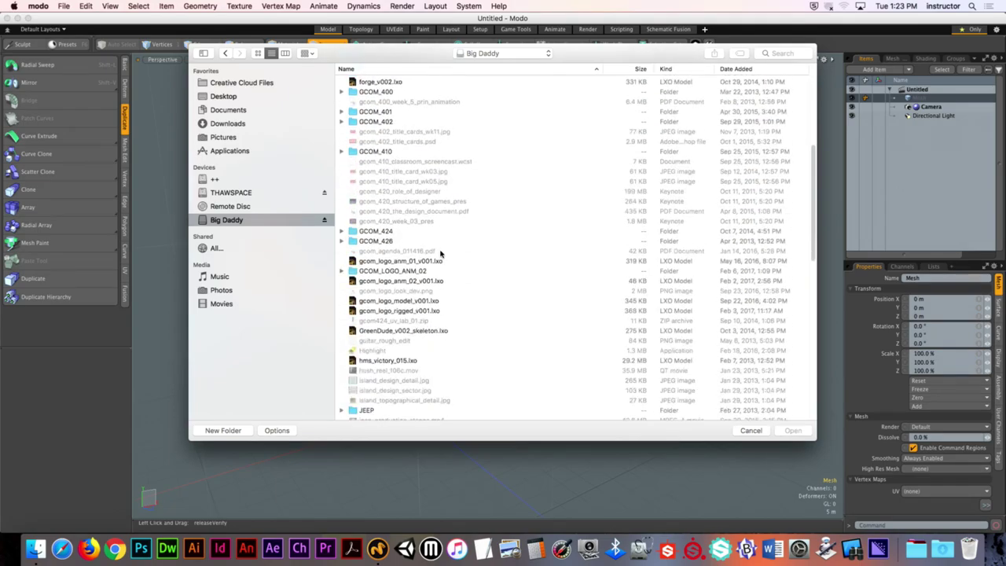
pyautogui.scroll(-4, 440, 255)
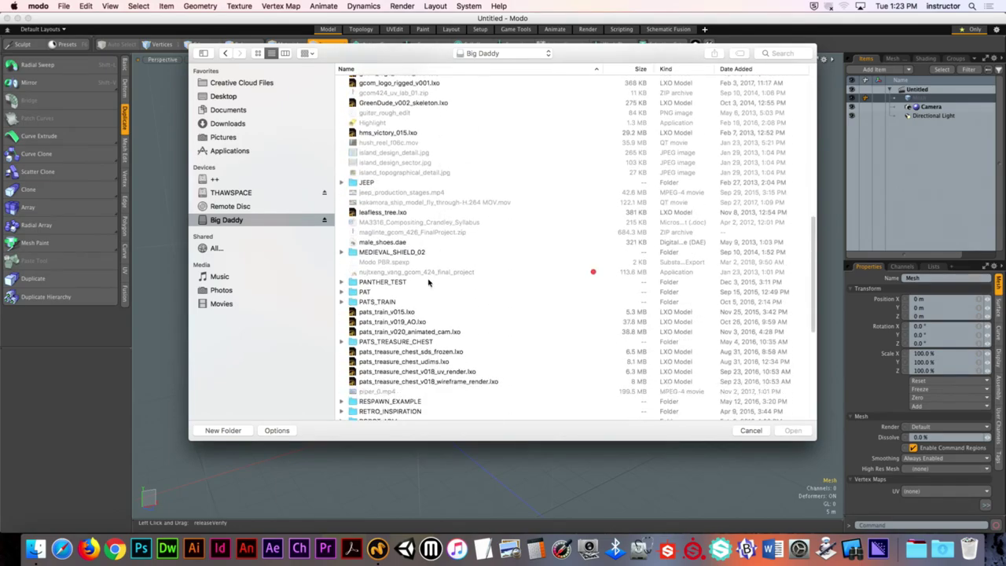
pyautogui.doubleClick(428, 341)
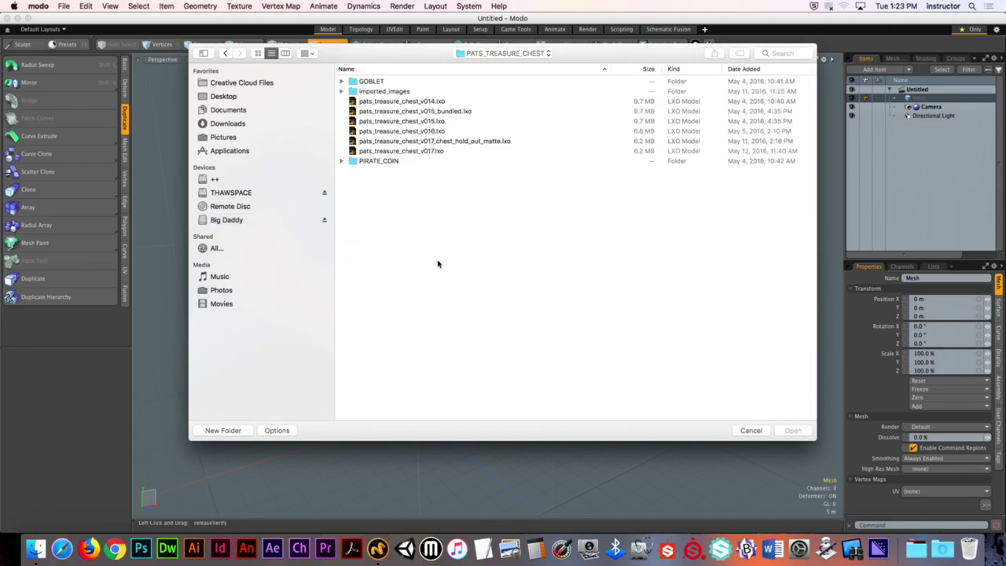
pyautogui.click(227, 54)
pyautogui.scroll(-15, 426, 313)
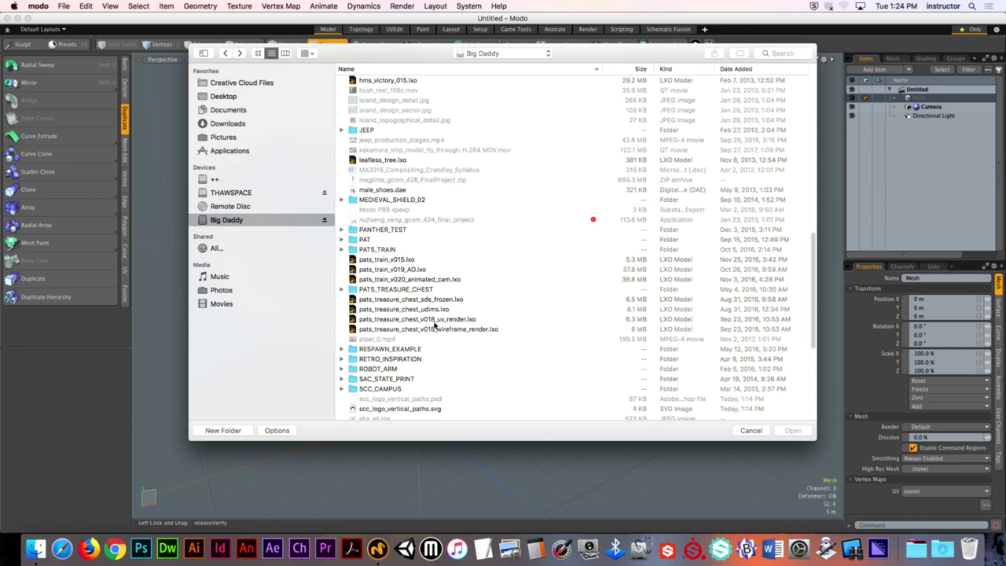
pyautogui.doubleClick(410, 289)
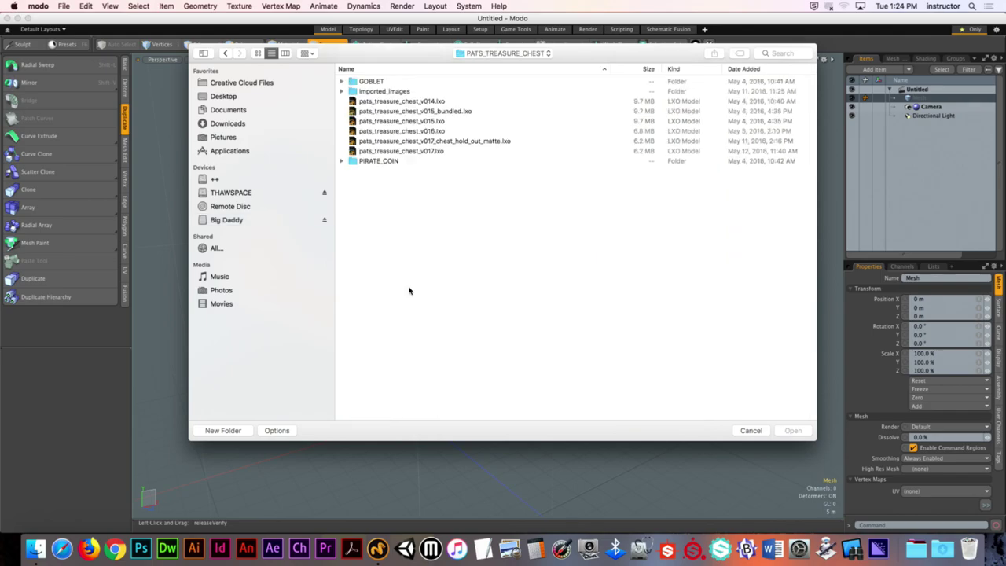
pyautogui.click(452, 102)
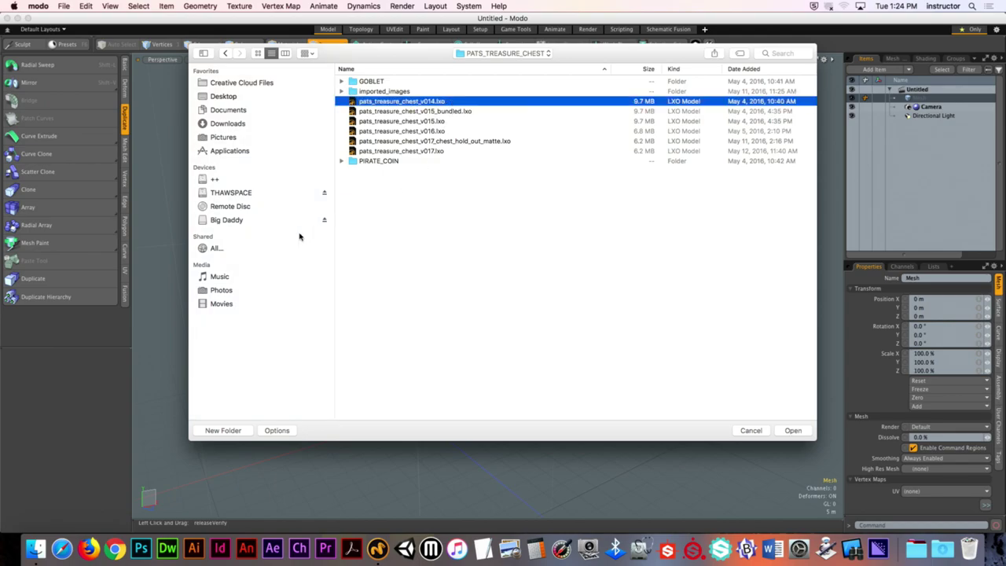
pyautogui.press('Return')
# Decline alternates for all missing files and skip every unknown item type so the scene finishes loading
pyautogui.moveTo(663, 341); pyautogui.dragTo(424, 199)
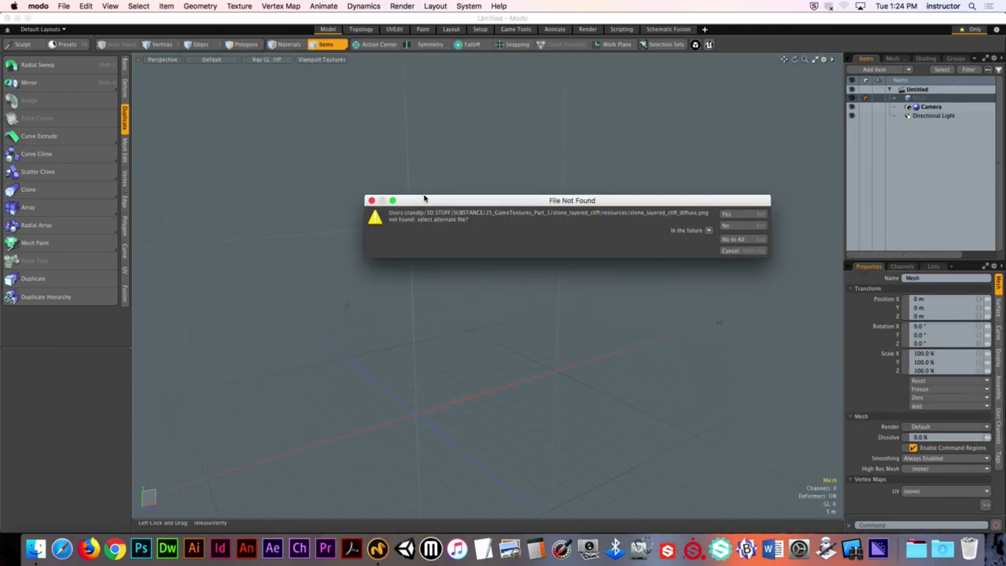
pyautogui.click(734, 240)
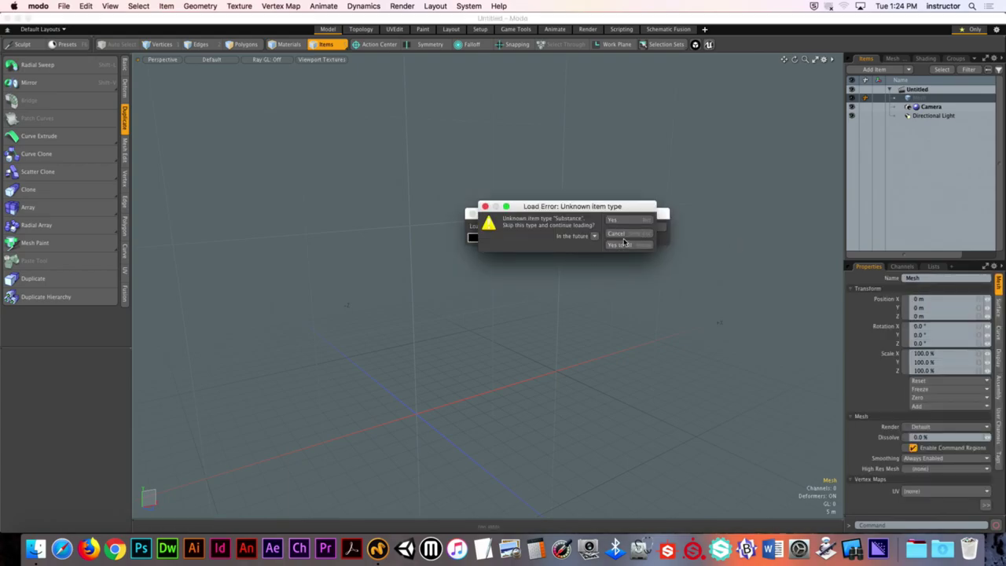
pyautogui.click(625, 243)
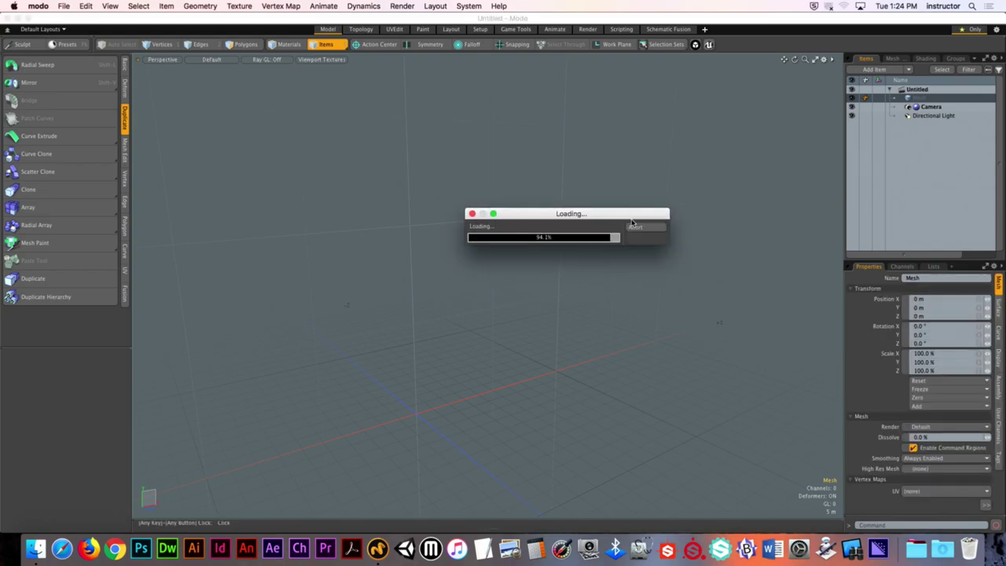
pyautogui.click(629, 224)
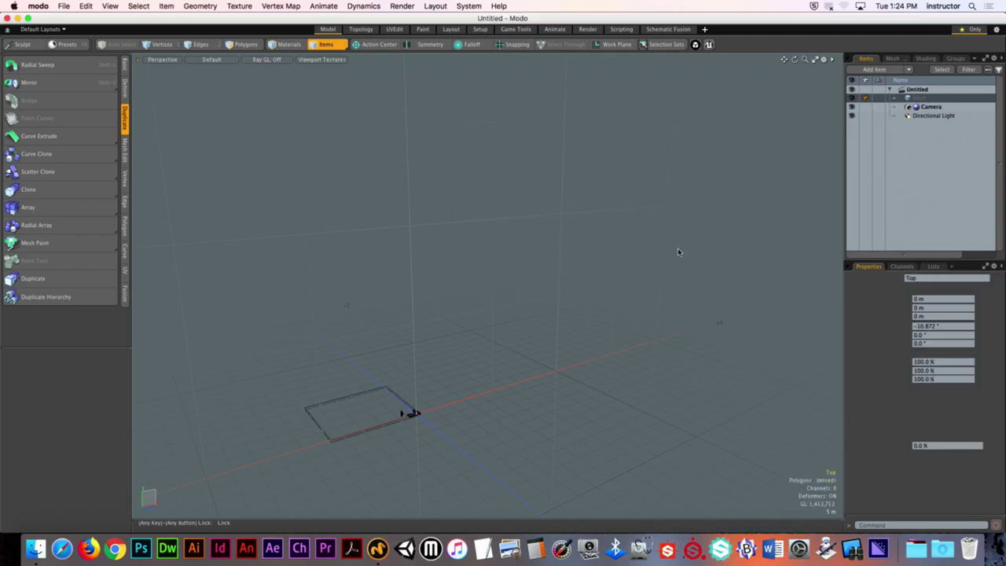
# Change to the UVEdit layout and enlarge the item list to fit the scene's items
pyautogui.keyDown('ctrl'); pyautogui.keyDown('alt'); pyautogui.moveTo(462, 387); pyautogui.dragTo(370, 220); pyautogui.keyUp('alt'); pyautogui.keyUp('ctrl')
pyautogui.click(619, 182)
pyautogui.keyDown('alt'); pyautogui.moveTo(619, 183); pyautogui.dragTo(551, 225); pyautogui.keyUp('alt')
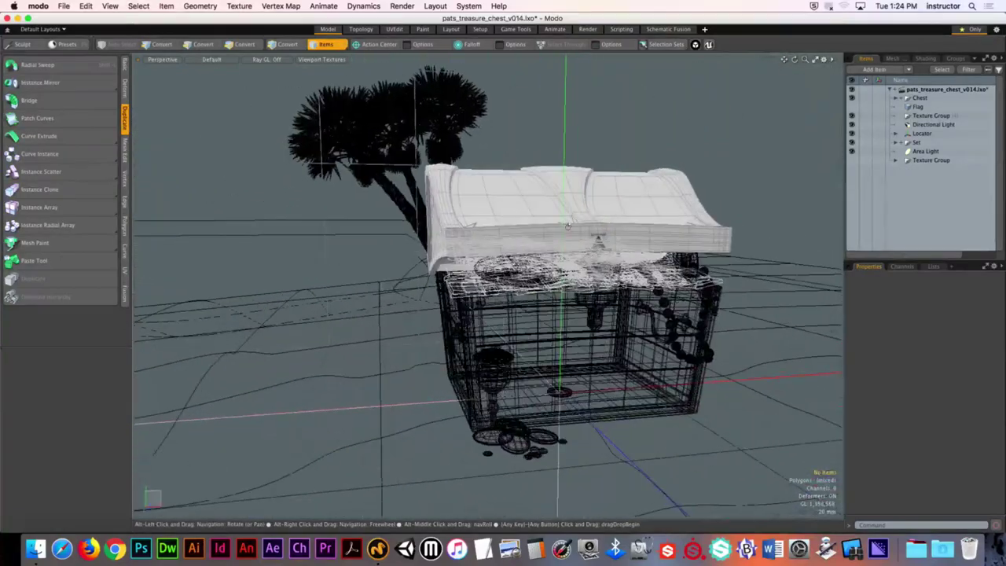
pyautogui.click(393, 29)
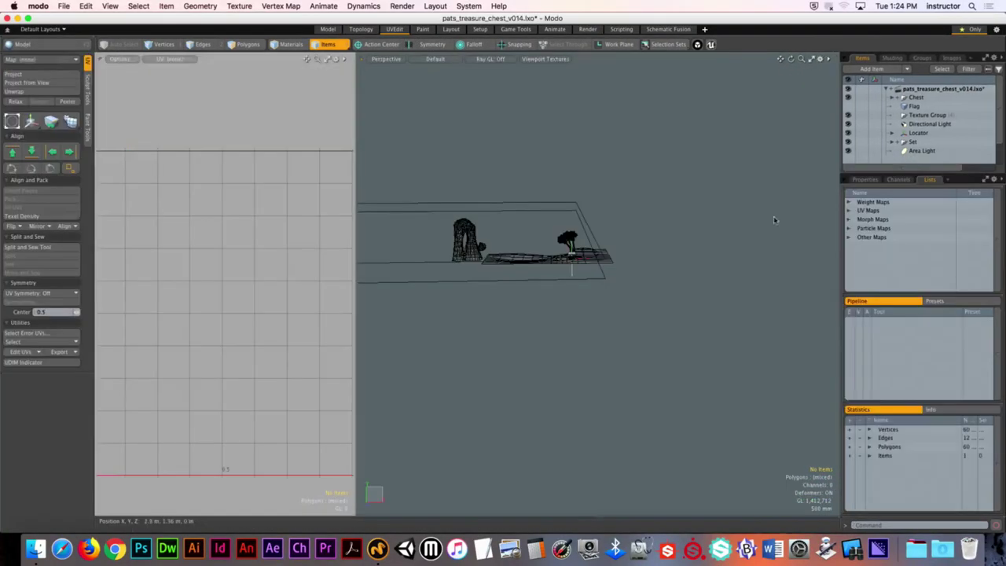
pyautogui.moveTo(917, 173); pyautogui.dragTo(917, 287)
# Expand the Chest group, frame its Bottom mesh in the 3D view and hide the Set group
pyautogui.click(890, 98)
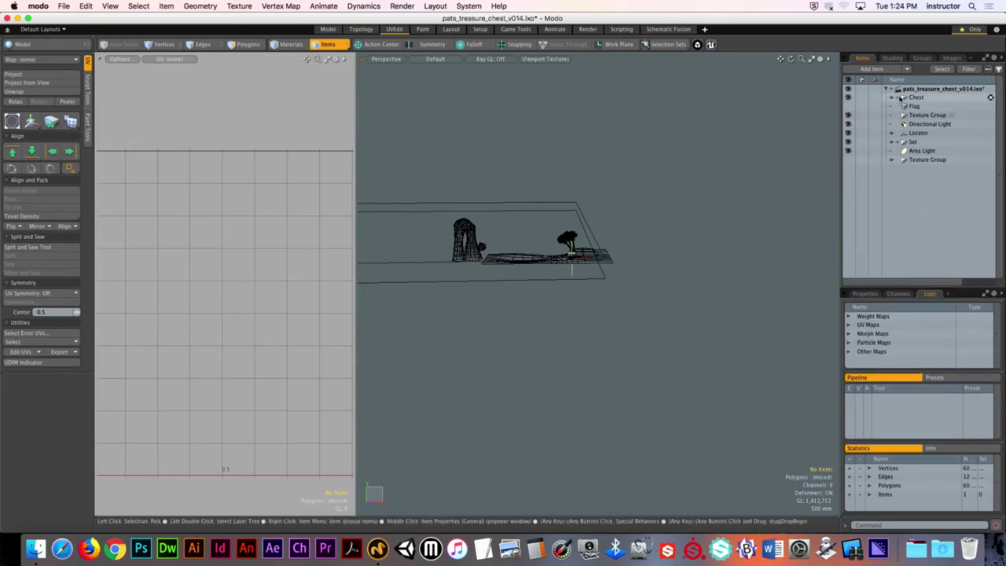
pyautogui.click(891, 98)
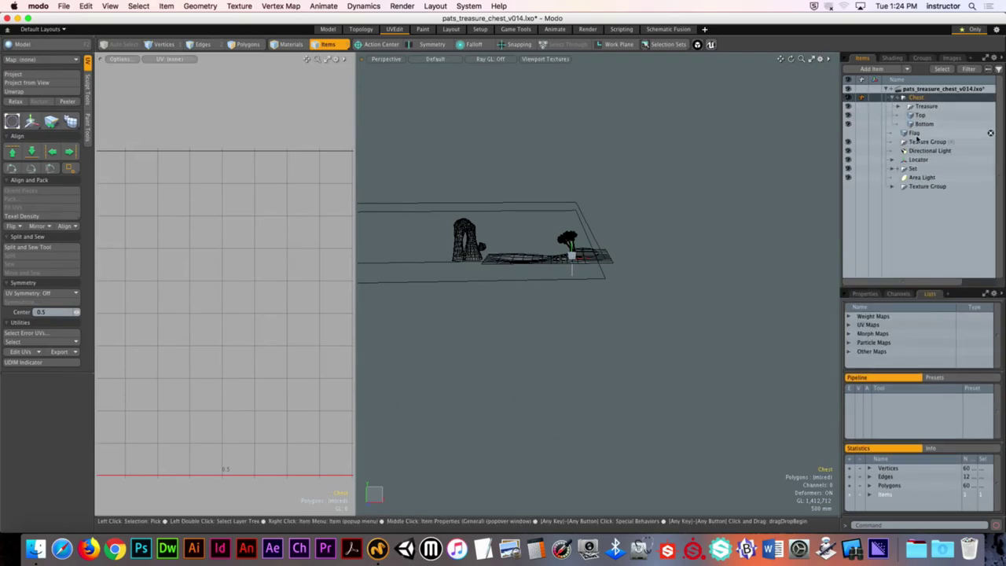
pyautogui.click(917, 126)
pyautogui.hotkey('shift', 'a')
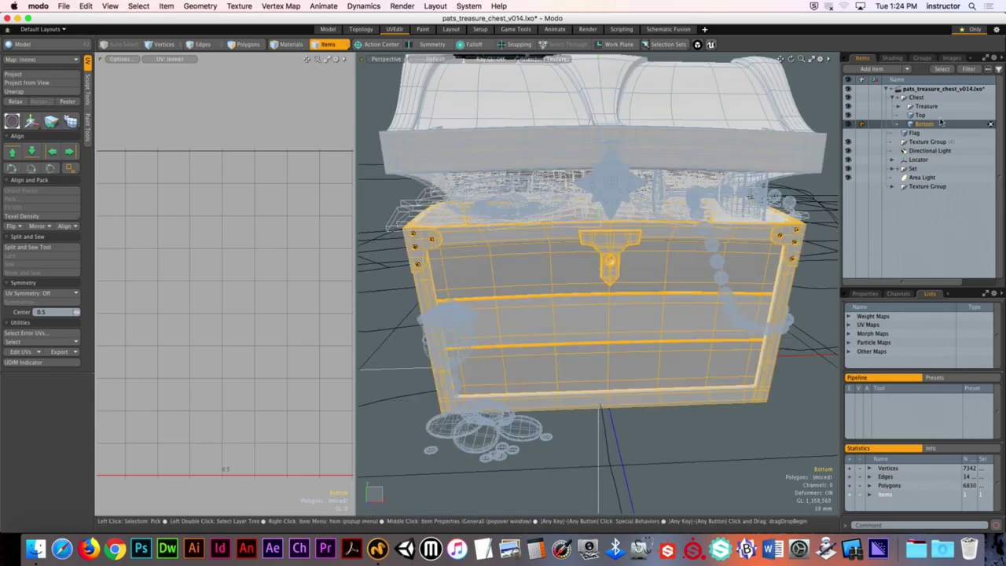
pyautogui.click(848, 169)
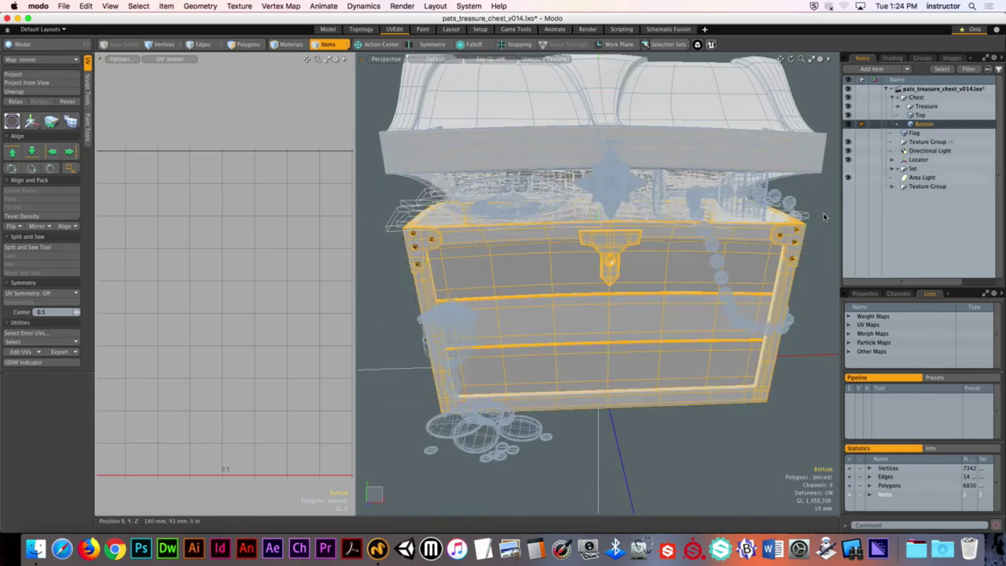
pyautogui.click(373, 240)
# Hide the Treasure group so the chest's empty interior can be seen
pyautogui.scroll(-10, 404, 281)
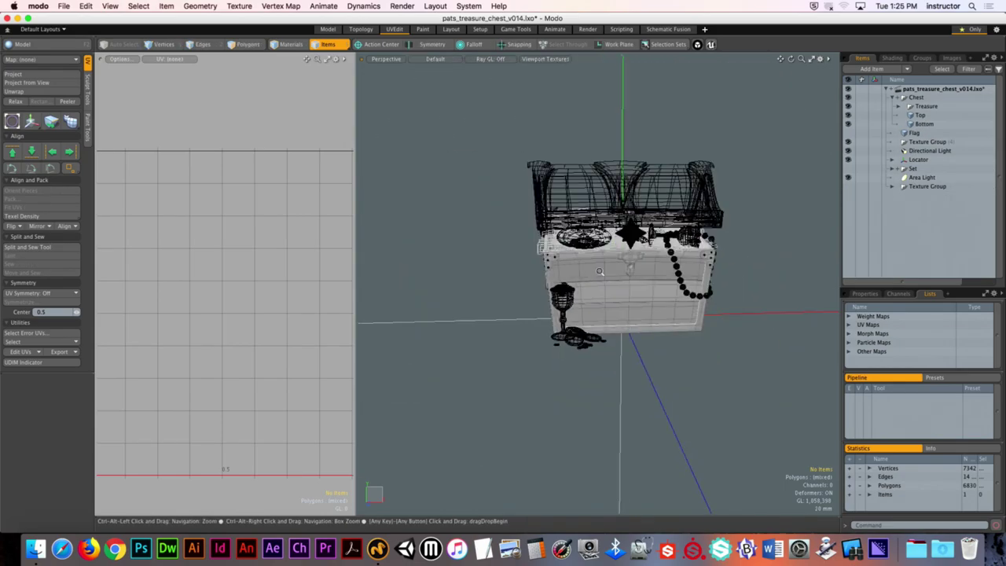
pyautogui.scroll(10, 617, 270)
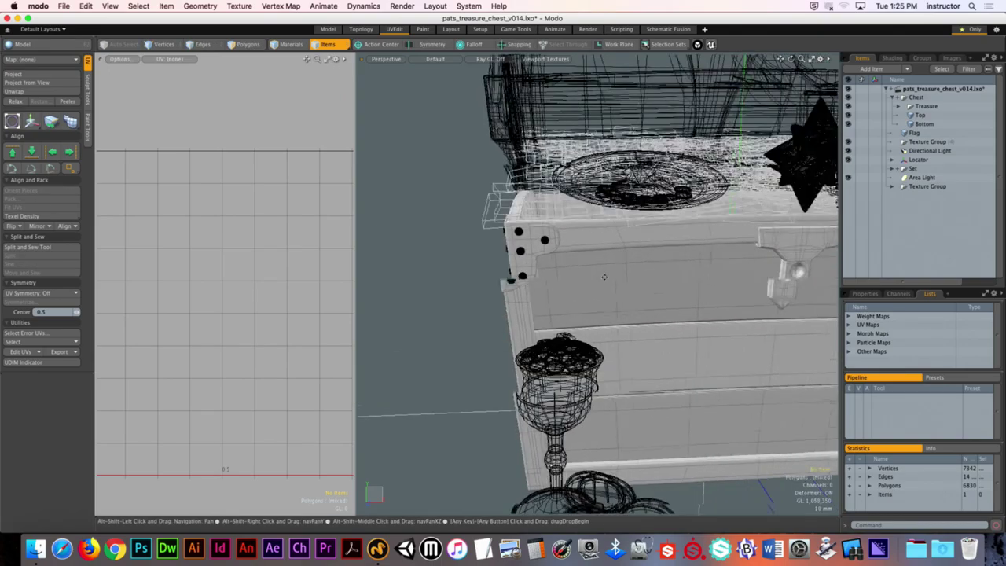
pyautogui.scroll(-8, 602, 224)
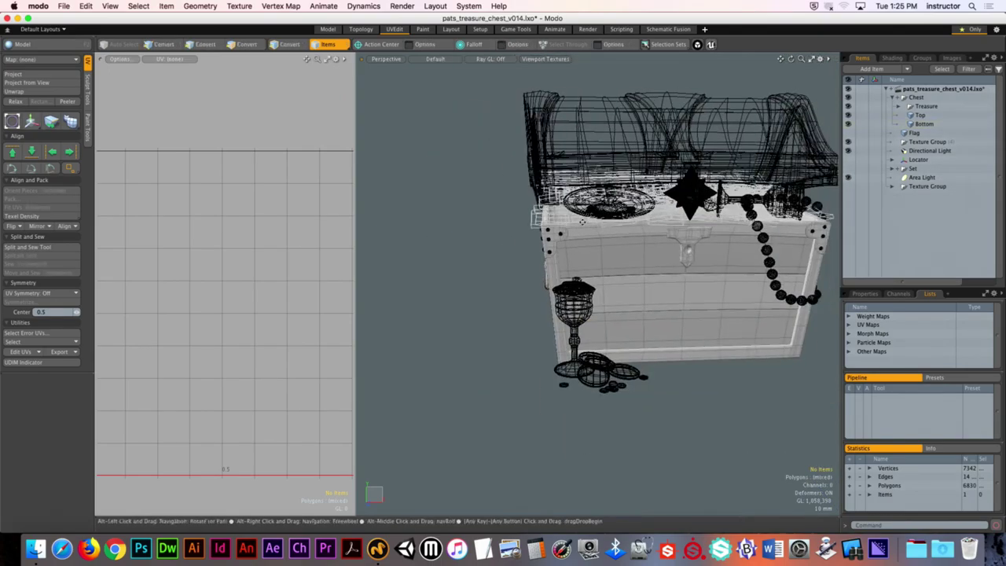
pyautogui.keyDown('alt'); pyautogui.moveTo(603, 223); pyautogui.dragTo(705, 201); pyautogui.keyUp('alt')
pyautogui.press('h')
pyautogui.scroll(3, 705, 201)
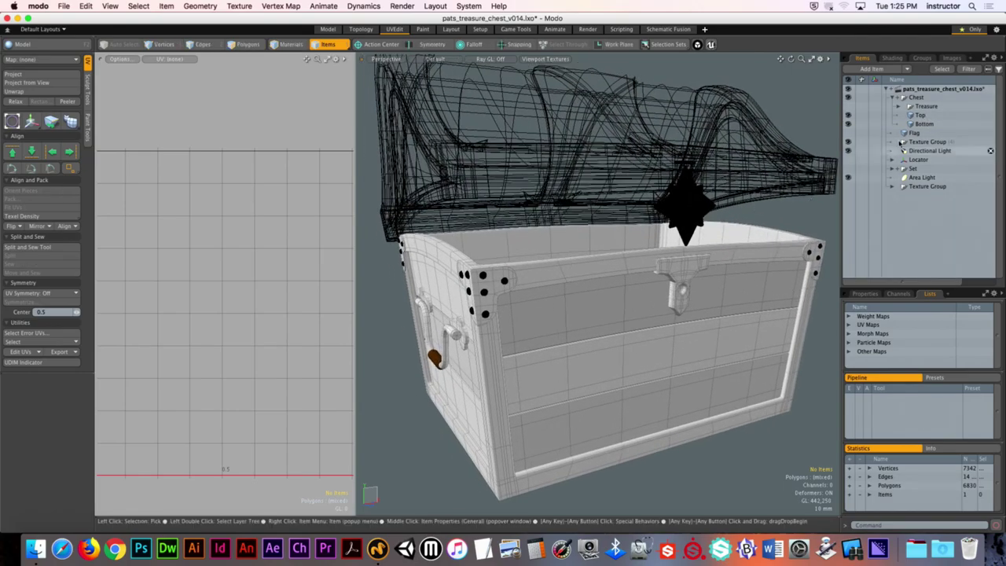
# Select the Top mesh, display its Treasure Chest UV map and examine how the UV pieces are laid out
pyautogui.click(920, 123)
pyautogui.click(920, 115)
pyautogui.click(819, 216)
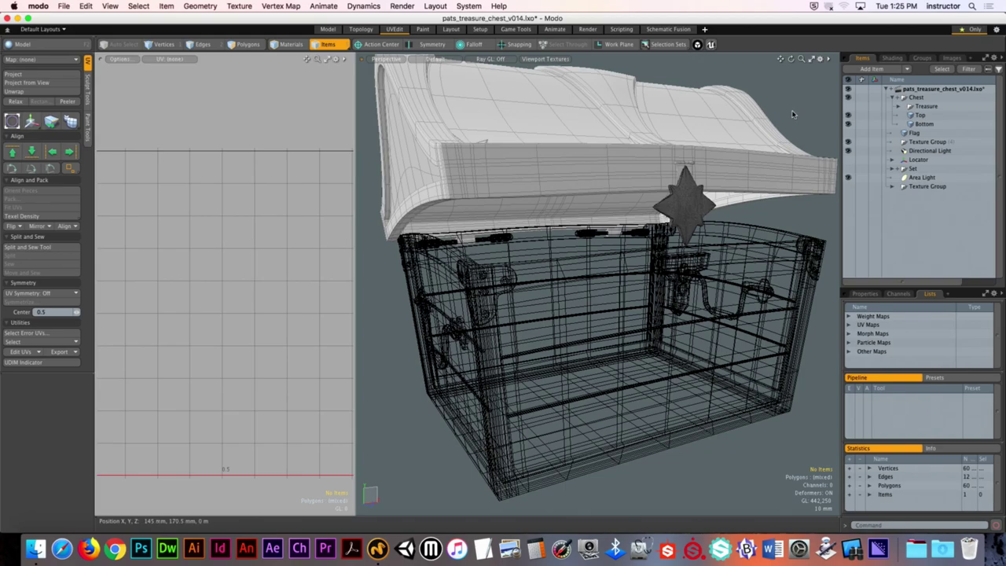
pyautogui.click(915, 116)
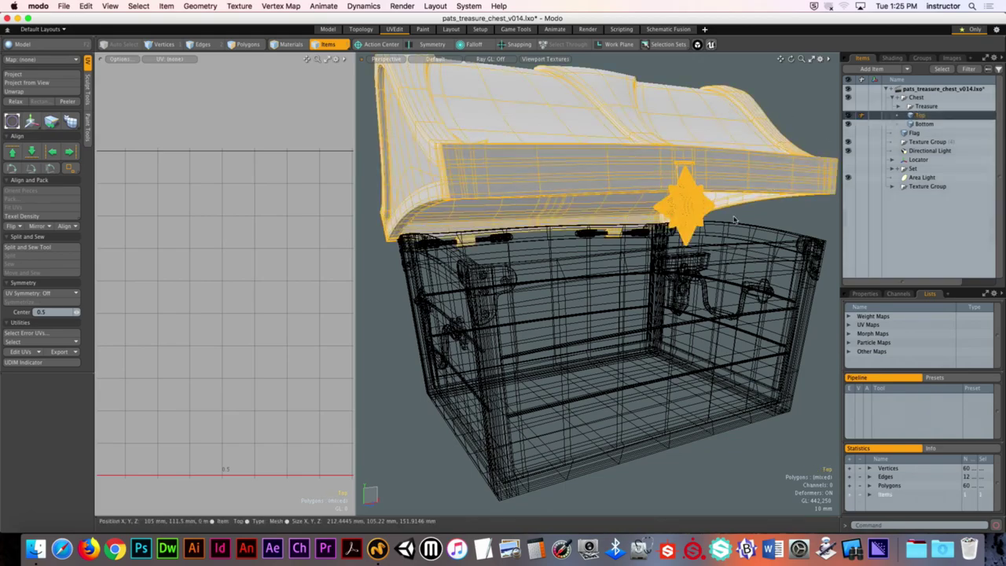
pyautogui.click(868, 325)
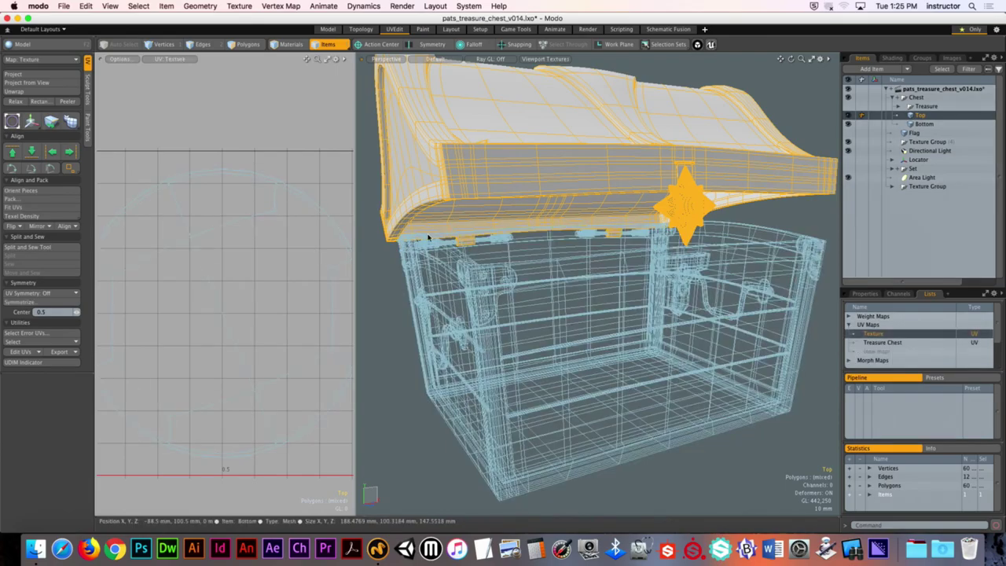
pyautogui.click(882, 343)
pyautogui.scroll(-3, 228, 308)
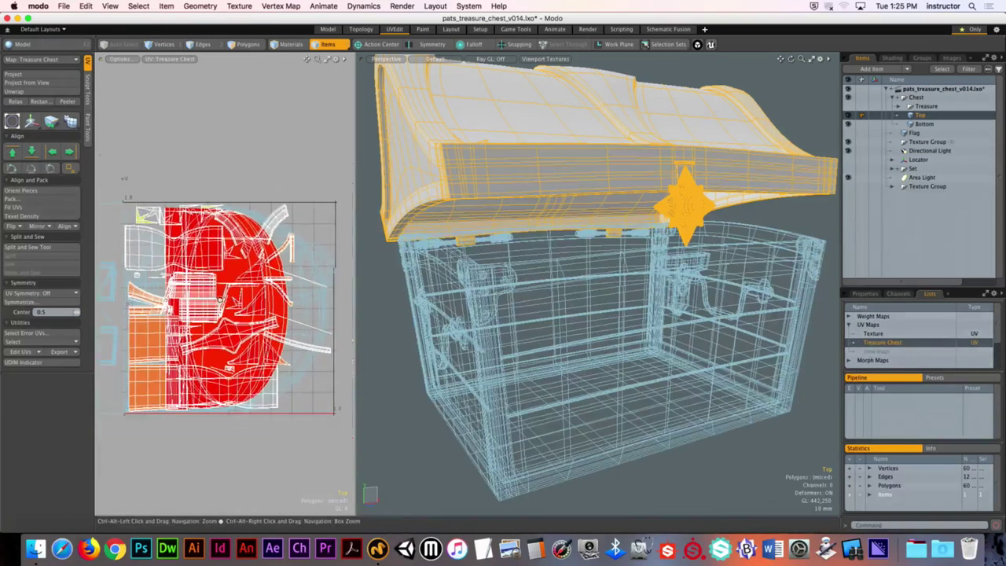
pyautogui.click(281, 191)
pyautogui.scroll(-2, 230, 346)
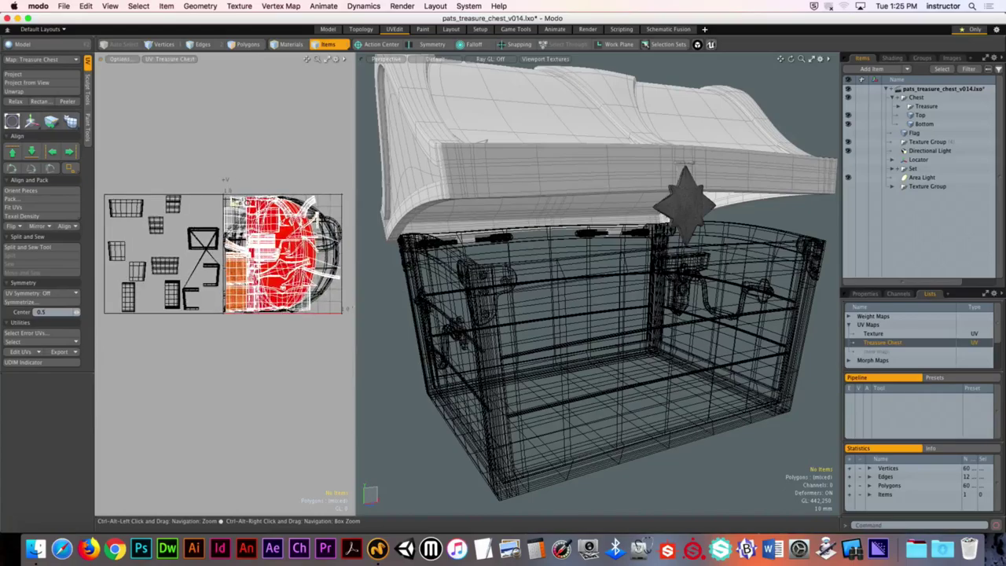
pyautogui.keyDown('alt'); pyautogui.moveTo(370, 224); pyautogui.dragTo(566, 130); pyautogui.keyUp('alt')
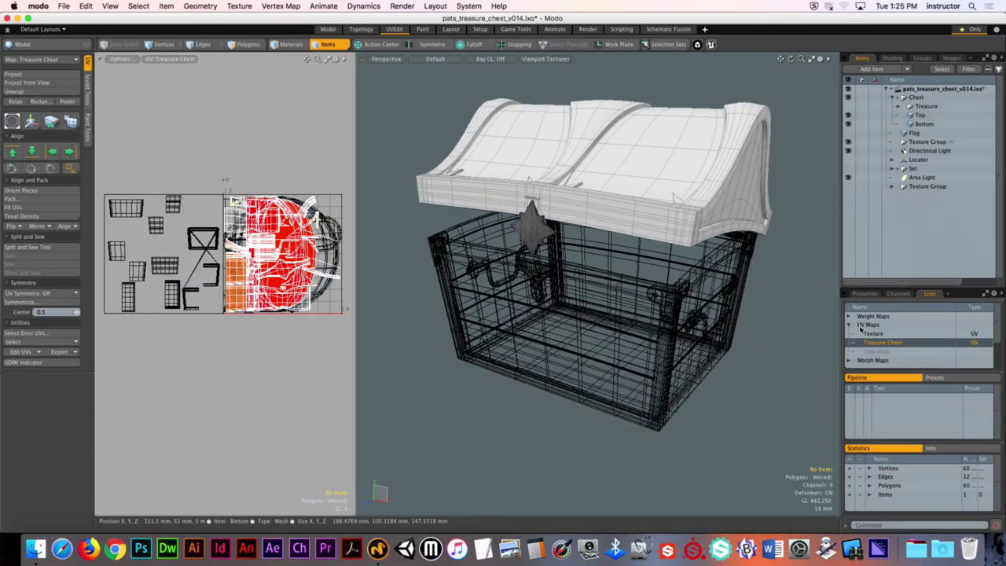
# Create a new UV map named "Treasure Chest Reduex"
pyautogui.click(878, 352)
pyautogui.click(622, 209)
pyautogui.write('Reduce')
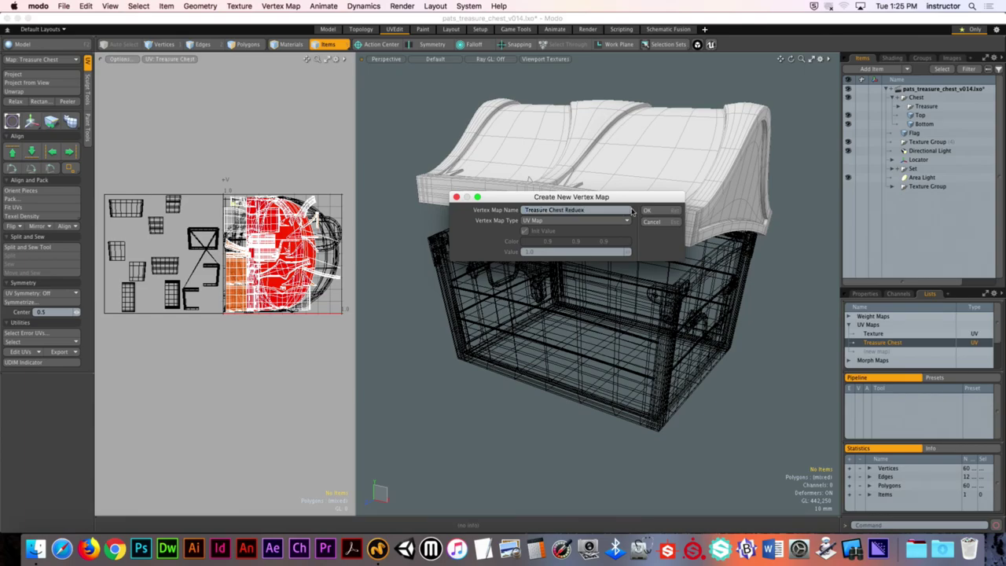
pyautogui.click(649, 210)
# Hide the Bottom mesh to isolate the chest's lid, and inspect the lid's outside and underside
pyautogui.keyDown('alt'); pyautogui.moveTo(676, 251); pyautogui.dragTo(696, 244); pyautogui.keyUp('alt')
pyautogui.click(696, 244)
pyautogui.hotkey('shift', 'h')
pyautogui.scroll(2, 735, 150)
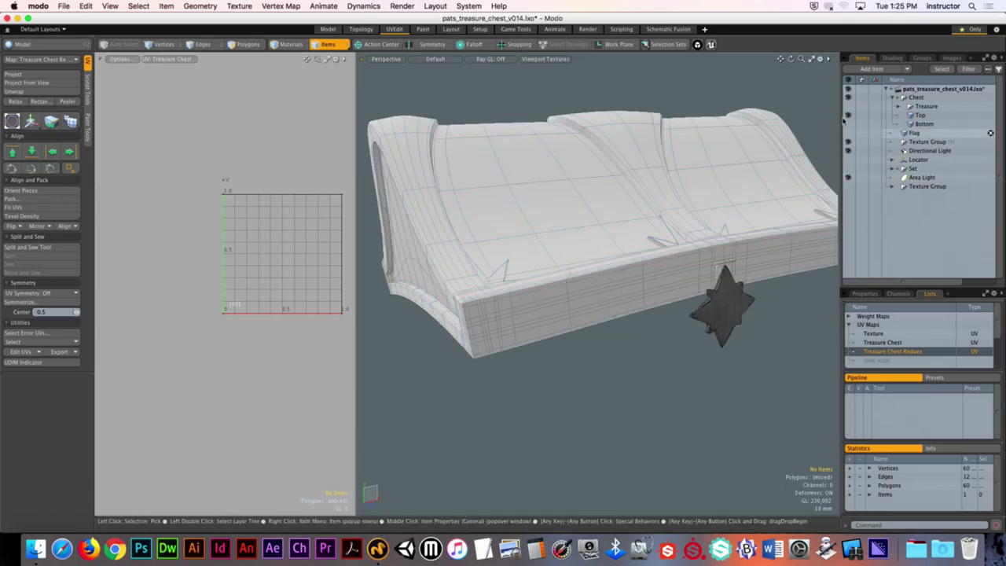
pyautogui.keyDown('alt'); pyautogui.moveTo(551, 175); pyautogui.dragTo(639, 275); pyautogui.keyUp('alt')
pyautogui.scroll(-3, 709, 269)
pyautogui.keyDown('alt'); pyautogui.moveTo(551, 288); pyautogui.dragTo(522, 257); pyautogui.keyUp('alt')
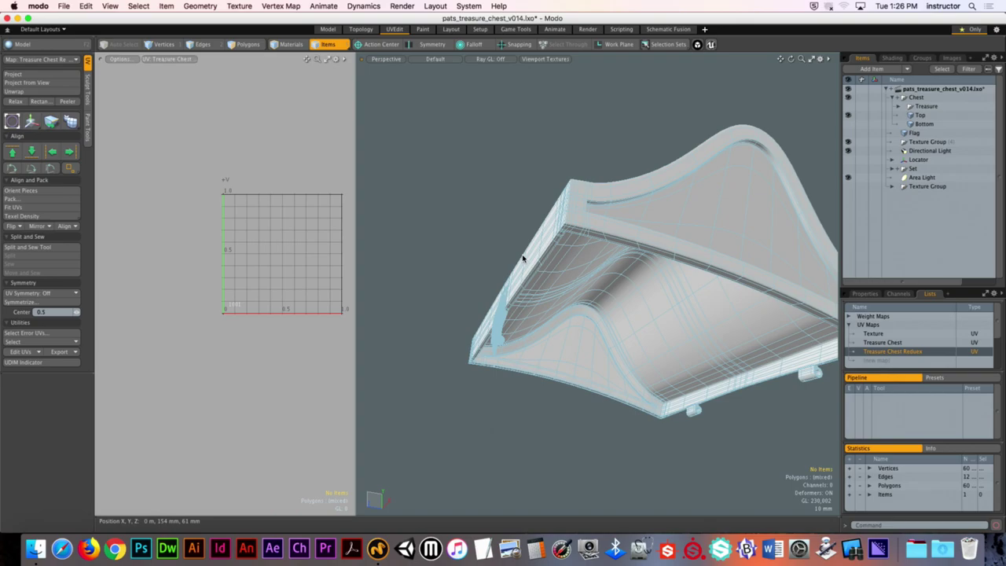
pyautogui.keyDown('alt'); pyautogui.moveTo(557, 184); pyautogui.dragTo(640, 285); pyautogui.keyUp('alt')
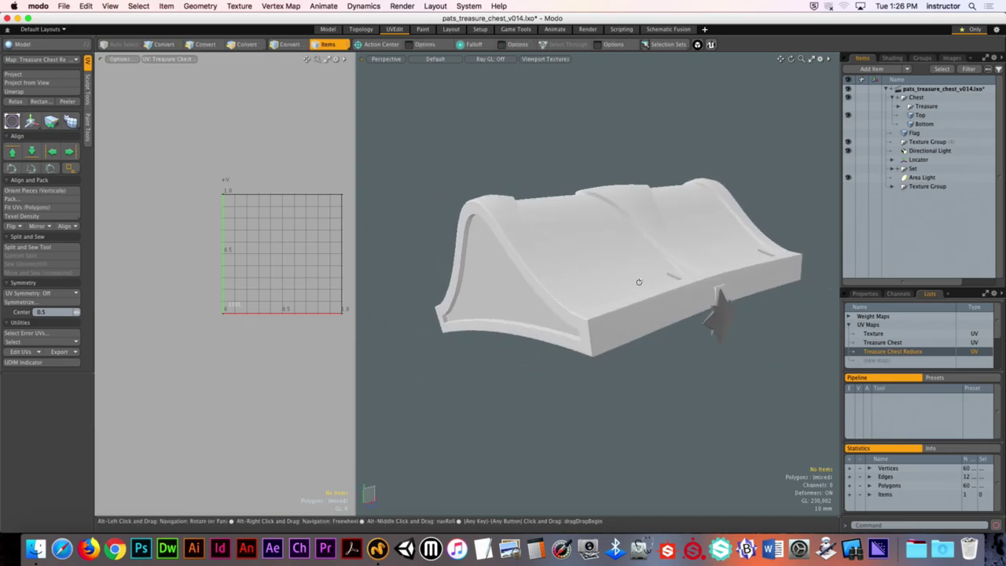
# Select the chest lid's Top mesh in the 3D view
pyautogui.keyDown('alt'); pyautogui.moveTo(600, 149); pyautogui.dragTo(652, 217); pyautogui.keyUp('alt')
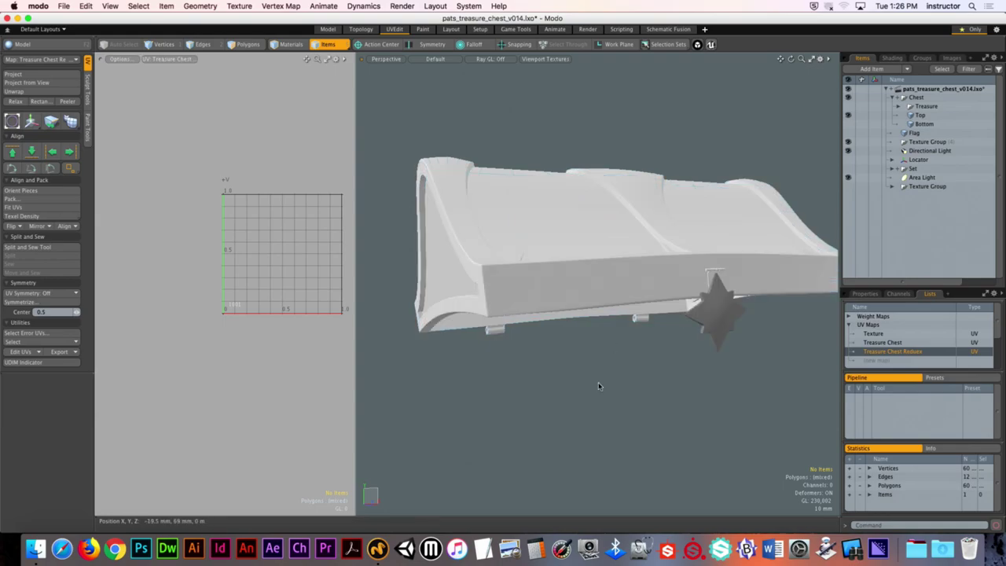
pyautogui.keyDown('alt'); pyautogui.moveTo(588, 395); pyautogui.dragTo(568, 370); pyautogui.keyUp('alt')
pyautogui.click(634, 278)
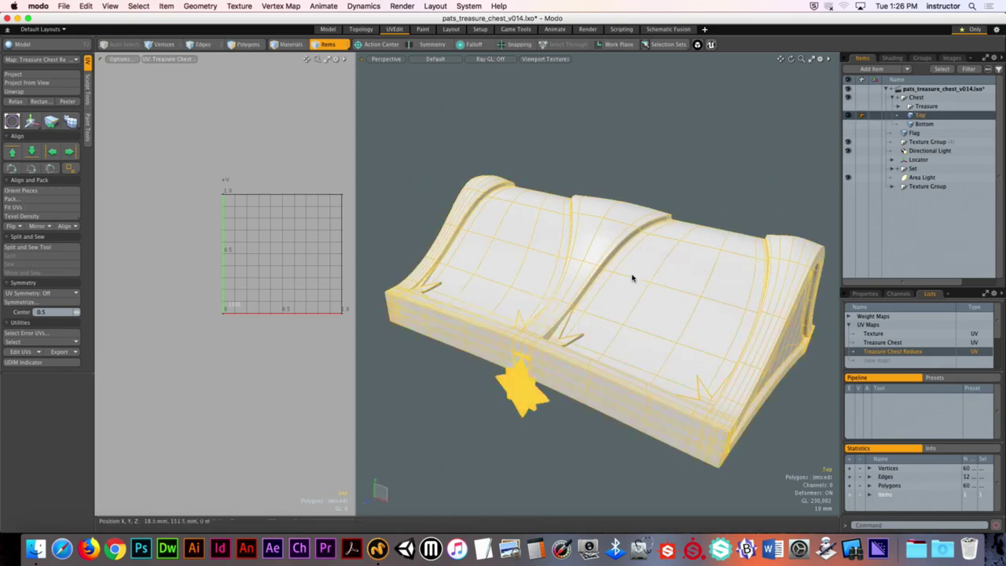
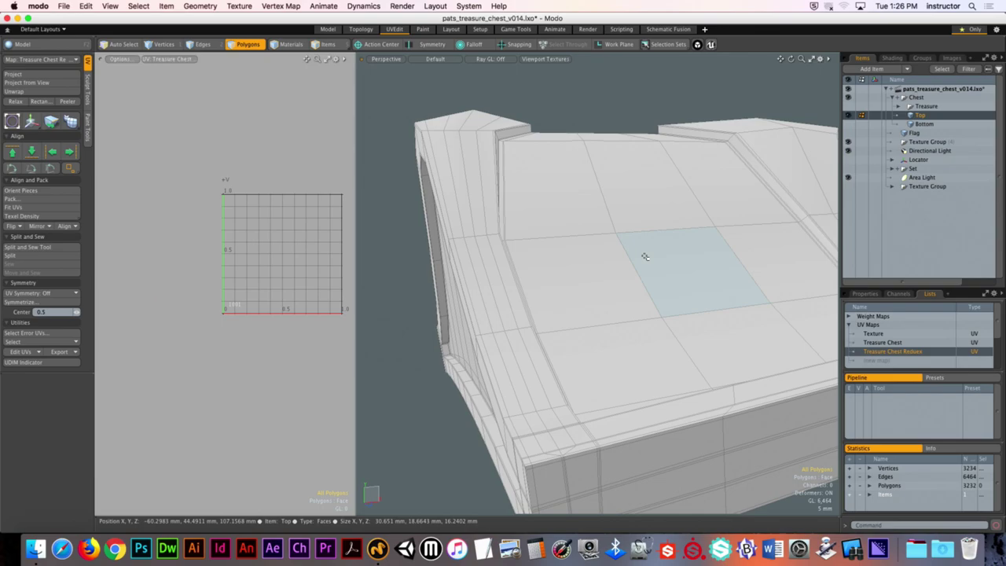
# Try selecting the polygons running down the front slope of the lid's end strap as one UV piece
pyautogui.click(643, 275)
pyautogui.moveTo(559, 258)
pyautogui.keyDown('alt'); pyautogui.mouseDown()
pyautogui.moveTo(571, 292)
pyautogui.moveTo(559, 260)
pyautogui.mouseUp(); pyautogui.keyUp('alt')
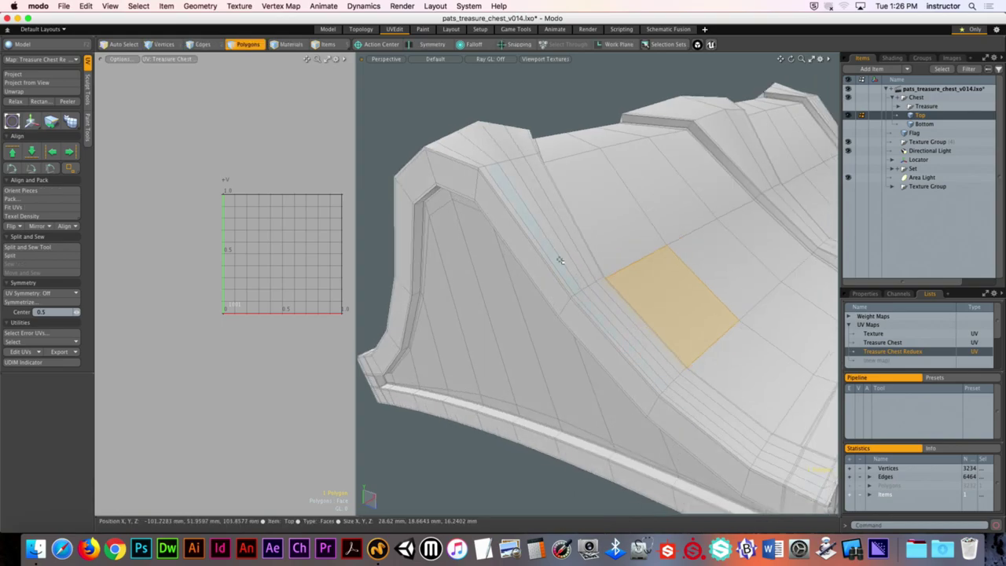
pyautogui.doubleClick(529, 256)
pyautogui.scroll(-5, 550, 259)
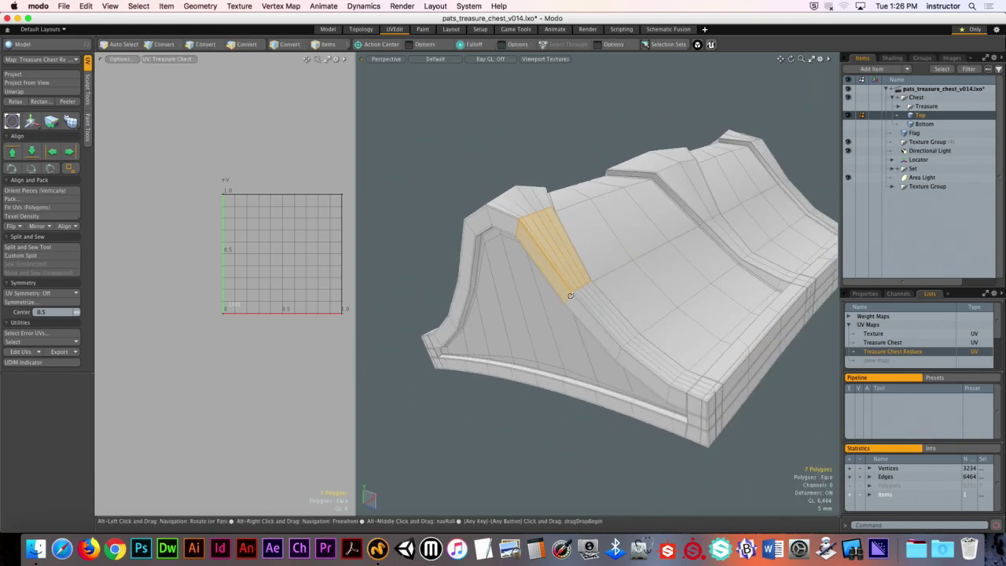
pyautogui.keyDown('shift'); pyautogui.doubleClick(573, 295); pyautogui.keyUp('shift')
pyautogui.scroll(5, 606, 317)
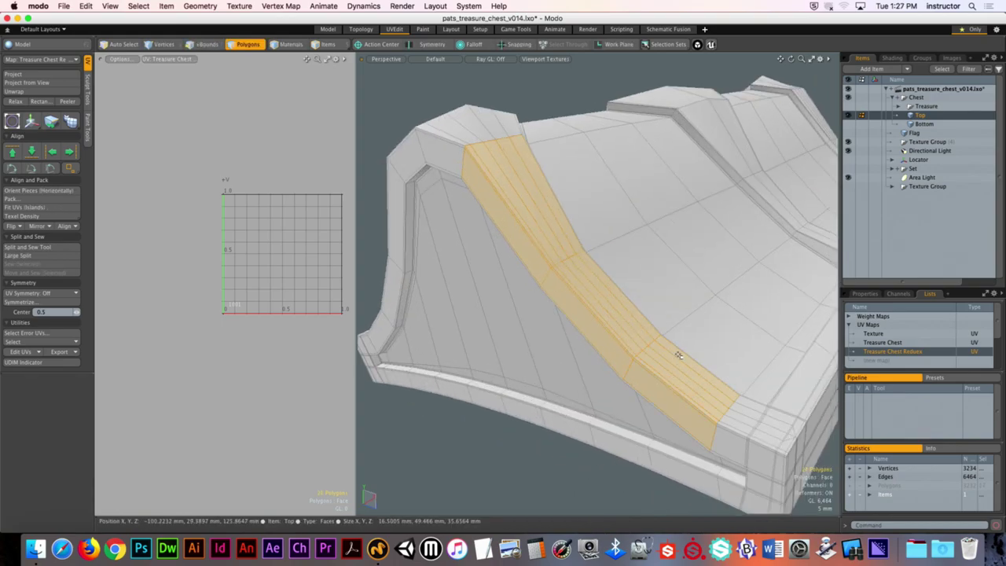
pyautogui.keyDown('shift'); pyautogui.doubleClick(681, 353); pyautogui.keyUp('shift')
# Try selecting the polygons of the recessed triangular end panel of the lid as another UV piece
pyautogui.scroll(3, 680, 353)
pyautogui.keyDown('alt'); pyautogui.moveTo(610, 359); pyautogui.dragTo(652, 331); pyautogui.keyUp('alt')
pyautogui.scroll(-2, 653, 331)
pyautogui.doubleClick(555, 341)
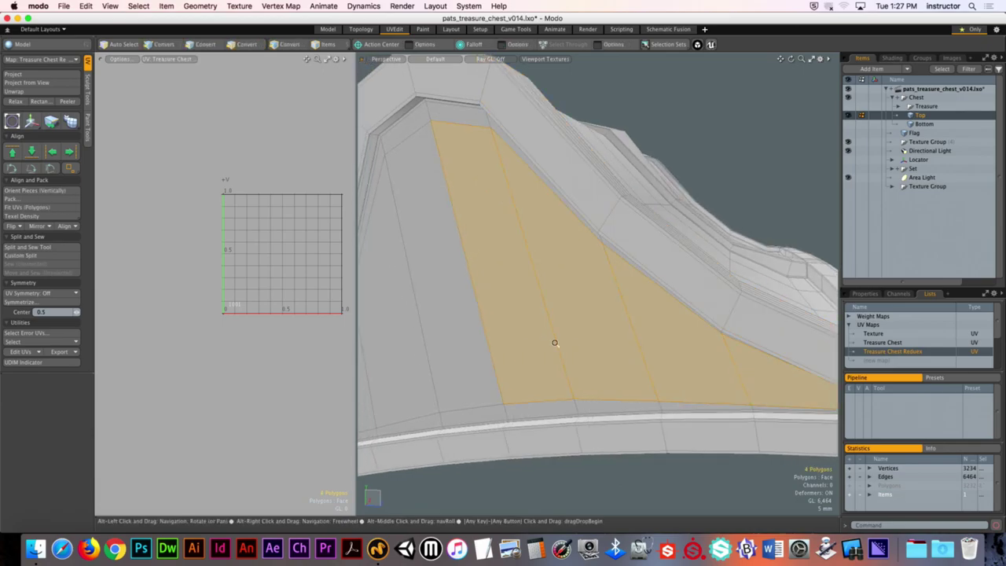
pyautogui.scroll(-3, 555, 341)
pyautogui.keyDown('alt'); pyautogui.moveTo(723, 363); pyautogui.dragTo(532, 334); pyautogui.keyUp('alt')
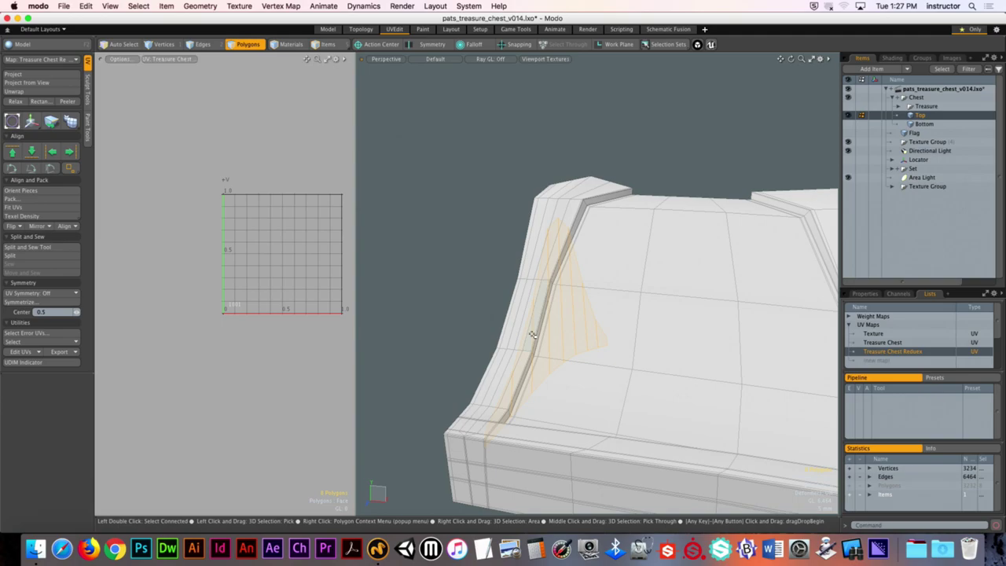
# Select the lid panel between two straps, spanning both slopes with its thin border polygons, and hide all other polygons
pyautogui.keyDown('alt'); pyautogui.moveTo(541, 270); pyautogui.dragTo(626, 300); pyautogui.keyUp('alt')
pyautogui.click(466, 307)
pyautogui.keyDown('shift'); pyautogui.click(532, 270); pyautogui.keyUp('shift')
pyautogui.click(525, 344)
pyautogui.keyDown('shift'); pyautogui.click(539, 353); pyautogui.keyUp('shift')
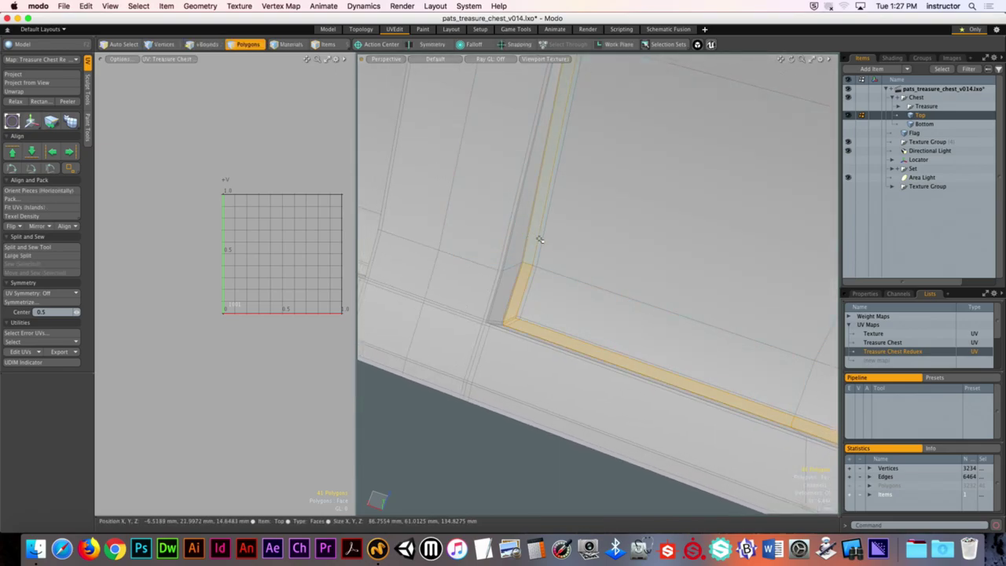
pyautogui.keyDown('alt'); pyautogui.moveTo(566, 252); pyautogui.dragTo(512, 251); pyautogui.keyUp('alt')
pyautogui.keyDown('alt'); pyautogui.moveTo(797, 386); pyautogui.dragTo(610, 268); pyautogui.keyUp('alt')
pyautogui.hotkey('shift', 'h')
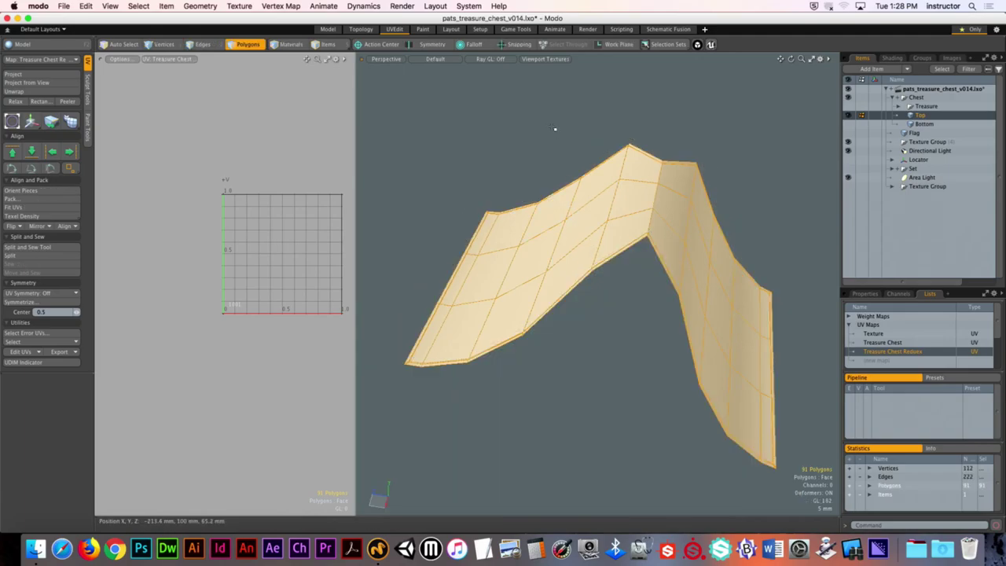
# Select the whole isolated panel and unwrap it with the Conformal method and a Planar initial projection on the Y axis
pyautogui.keyDown('alt'); pyautogui.moveTo(555, 128); pyautogui.dragTo(642, 196); pyautogui.keyUp('alt')
pyautogui.click(669, 173)
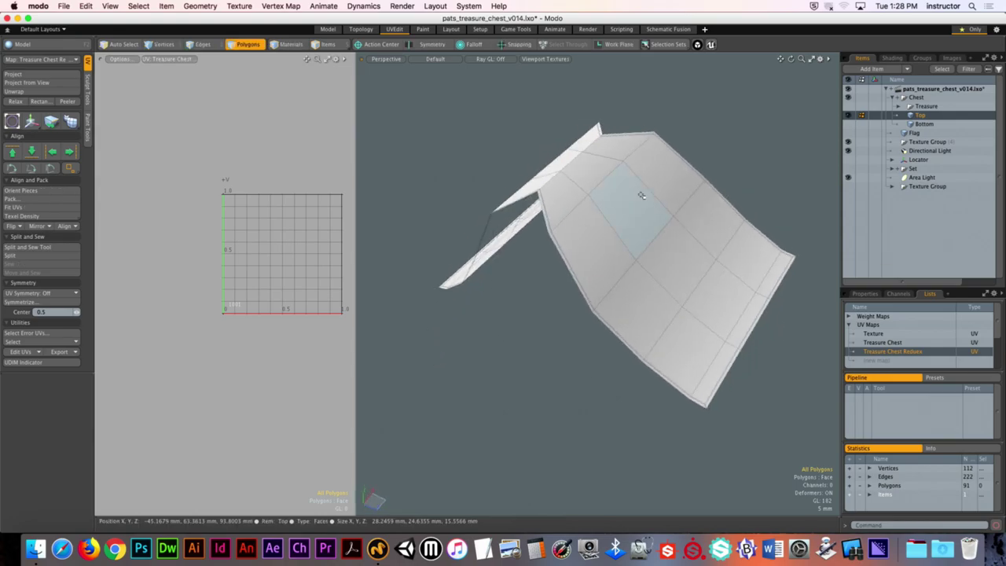
pyautogui.doubleClick(635, 191)
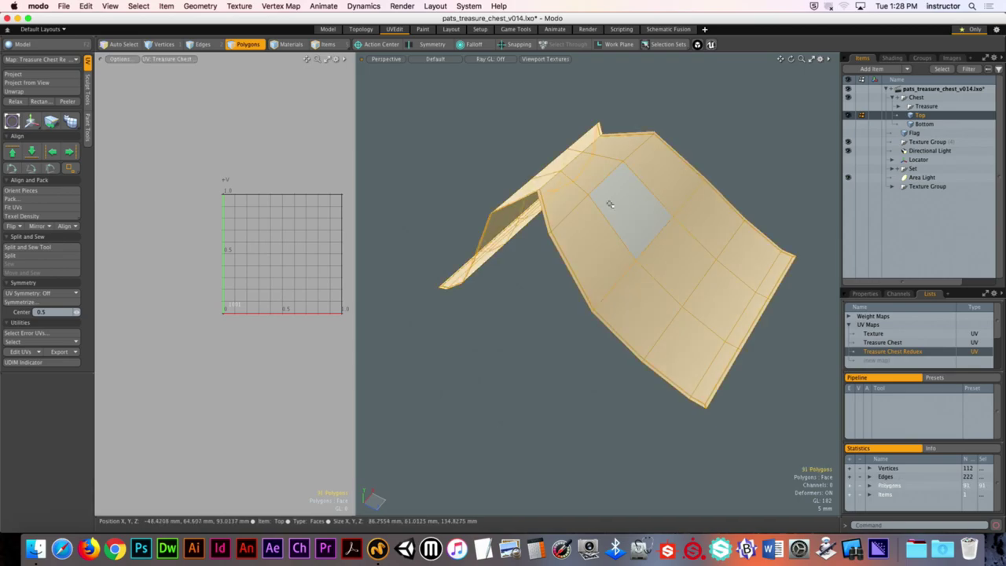
pyautogui.click(28, 93)
pyautogui.click(245, 243)
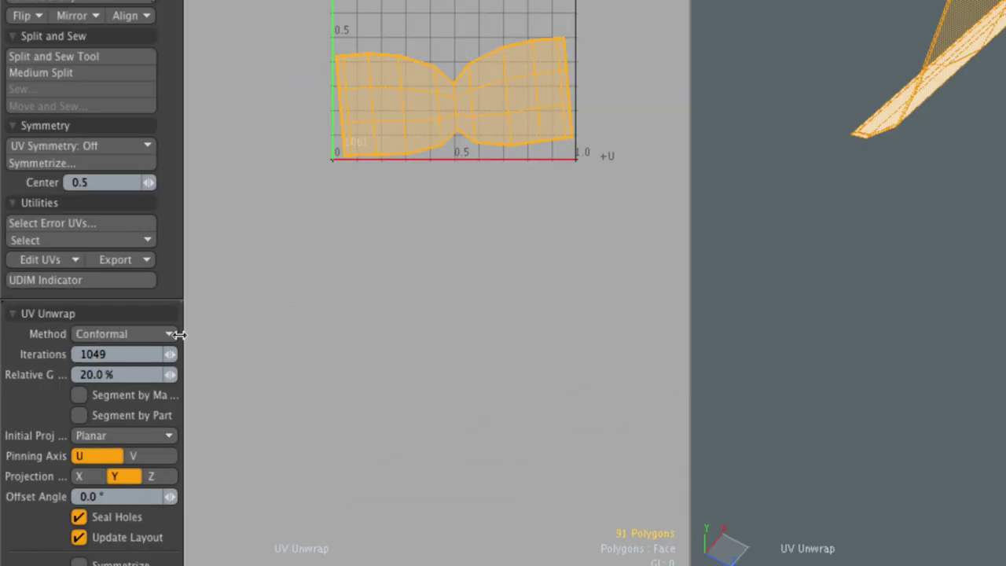
pyautogui.press('space')
pyautogui.scroll(3, 252, 268)
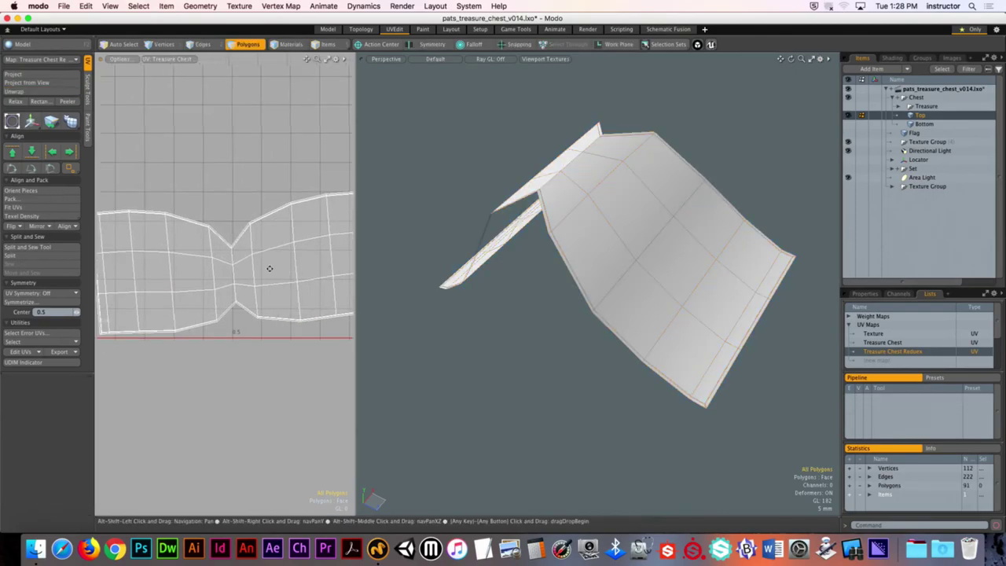
# Widen the UV view and straighten the unwrapped panel piece so its two halves sit level
pyautogui.moveTo(356, 275); pyautogui.dragTo(504, 276)
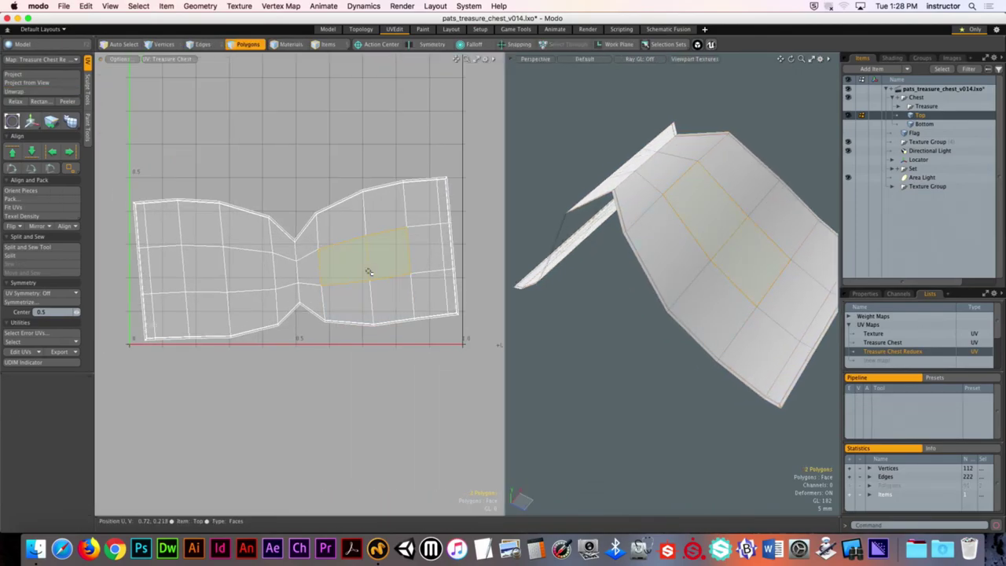
pyautogui.doubleClick(380, 289)
pyautogui.moveTo(597, 314)
pyautogui.keyDown('alt'); pyautogui.mouseDown()
pyautogui.moveTo(605, 302)
pyautogui.moveTo(592, 296)
pyautogui.mouseUp(); pyautogui.keyUp('alt')
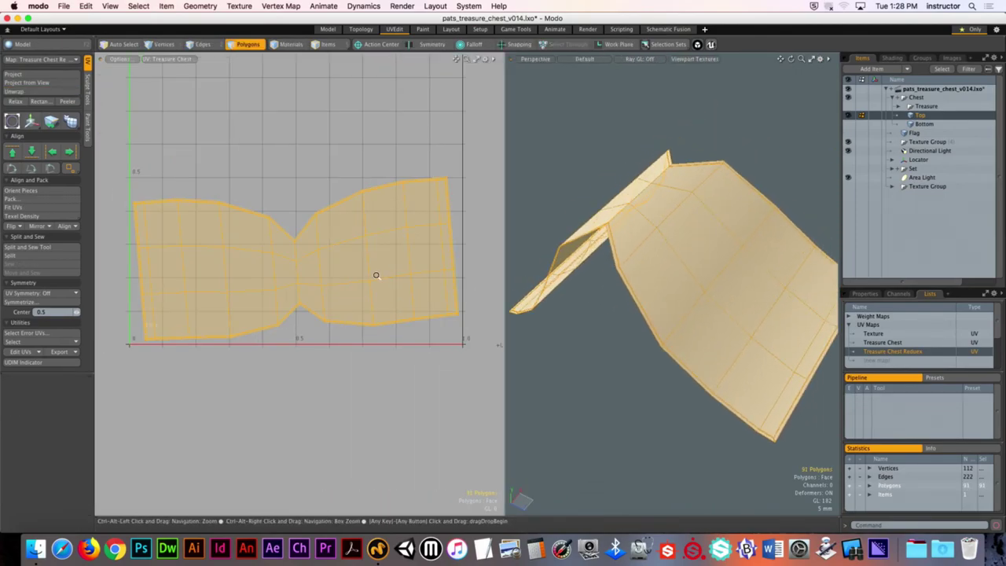
pyautogui.click(296, 203)
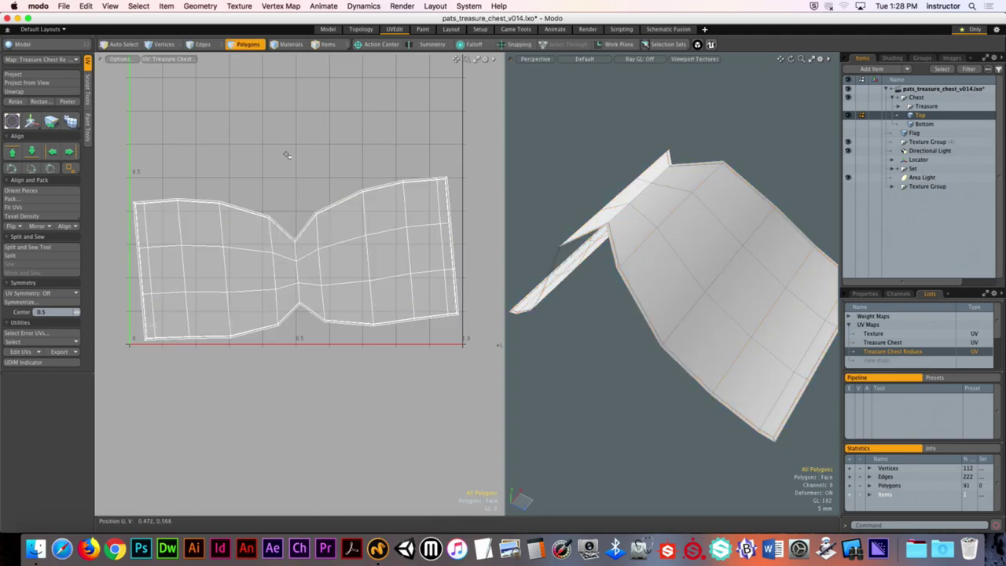
pyautogui.press('2')
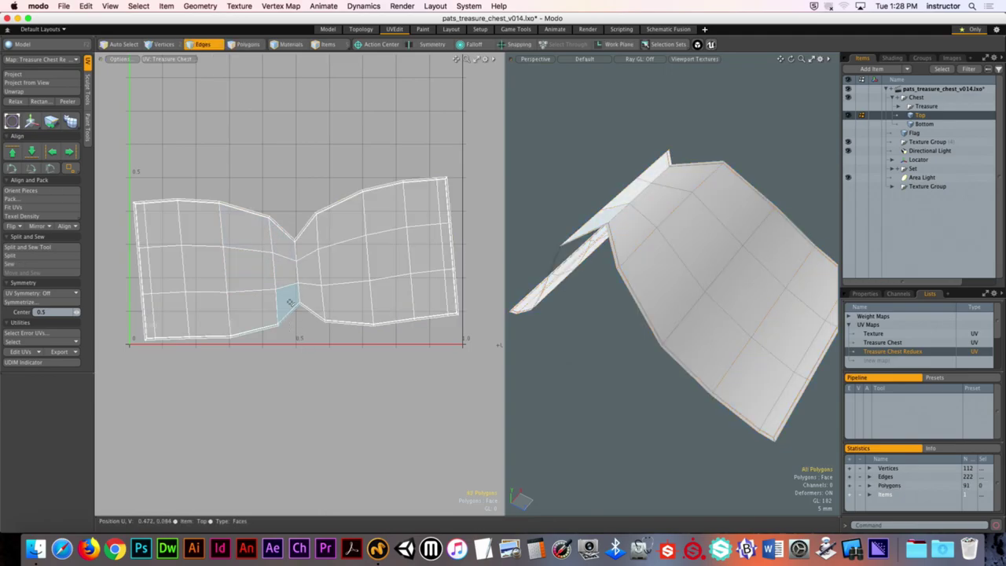
pyautogui.click(50, 167)
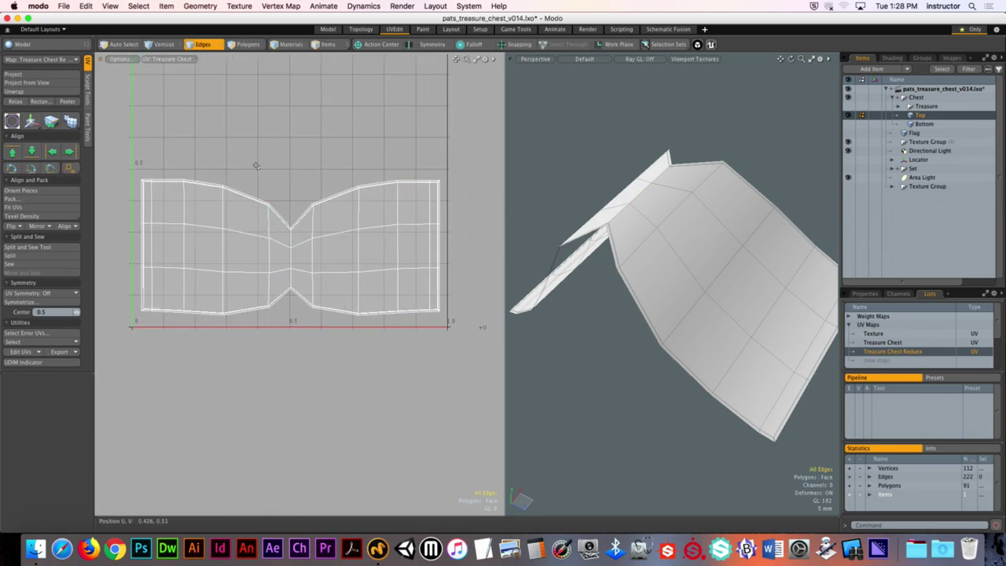
# Select the edges of the UV piece's left half to see which slope of the panel they cover, and clear the selection
pyautogui.moveTo(118, 138)
pyautogui.mouseDown(button='right')
pyautogui.moveTo(155, 382)
pyautogui.moveTo(293, 403)
pyautogui.mouseUp(button='right')
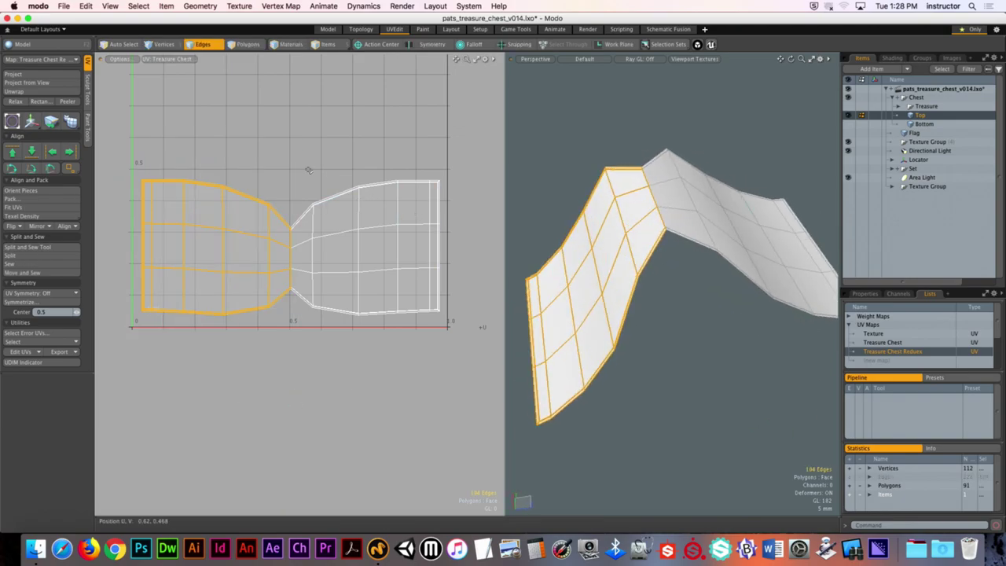
pyautogui.press('[')
pyautogui.click(673, 327)
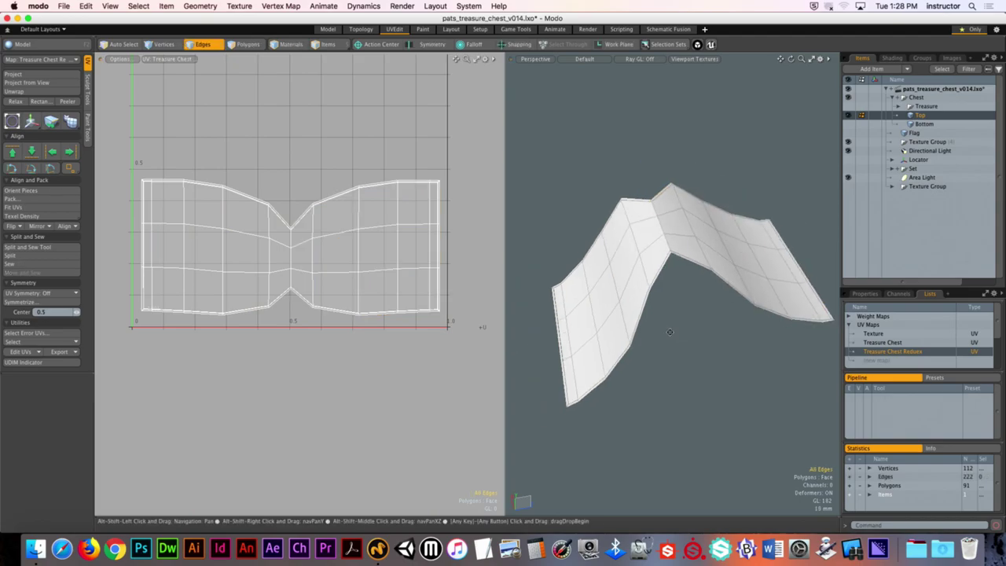
pyautogui.keyDown('alt'); pyautogui.moveTo(673, 327); pyautogui.dragTo(677, 329); pyautogui.keyUp('alt')
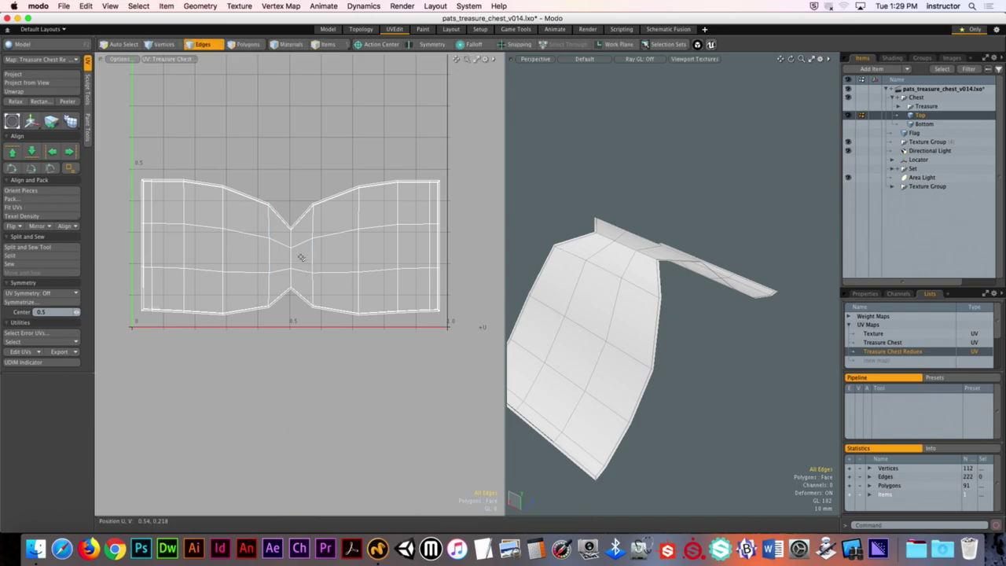
# Select the whole UV piece and relax it with the UV Relax mode set to Conformal
pyautogui.press('3')
pyautogui.doubleClick(327, 238)
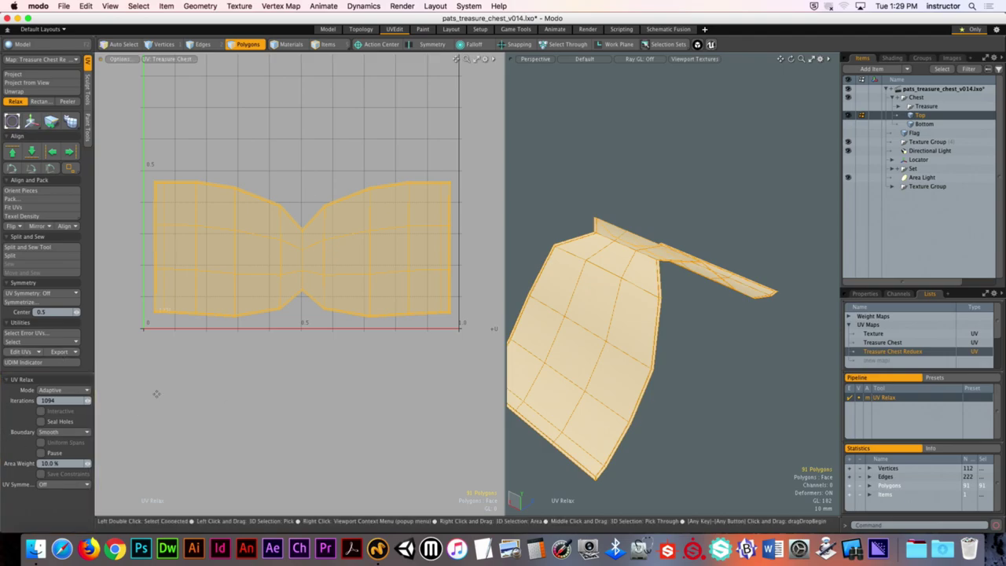
pyautogui.click(67, 391)
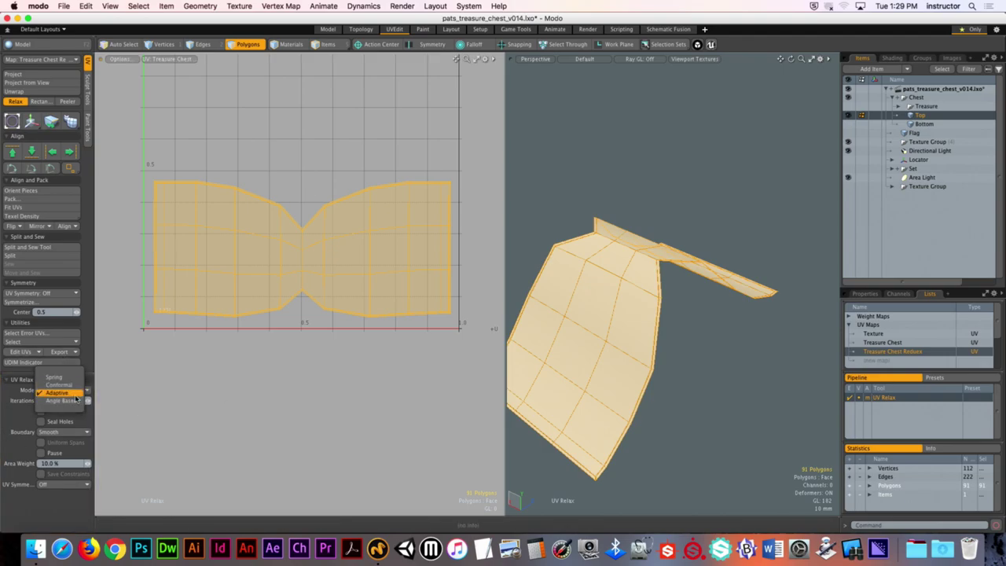
pyautogui.click(74, 385)
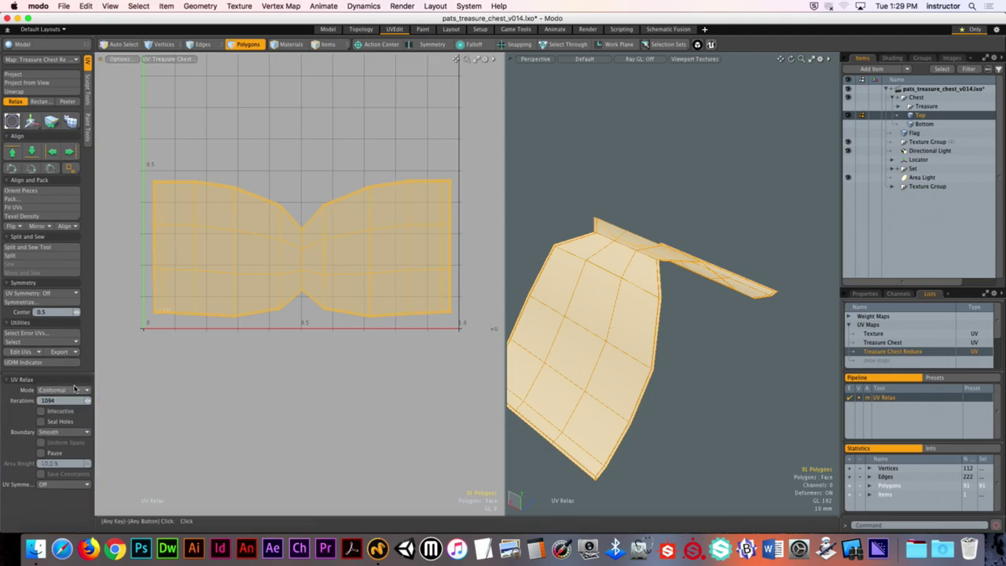
pyautogui.click(292, 165)
# Select the right half of the UV piece and move it away from the left half as a separate piece
pyautogui.keyDown('alt'); pyautogui.moveTo(692, 236); pyautogui.dragTo(455, 274); pyautogui.keyUp('alt')
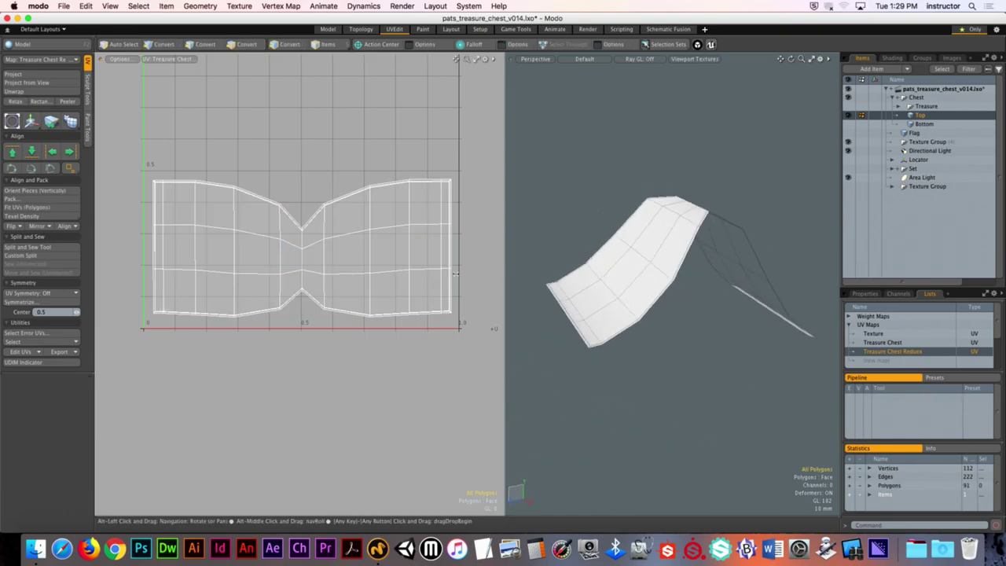
pyautogui.scroll(2, 455, 273)
pyautogui.scroll(-1, 407, 256)
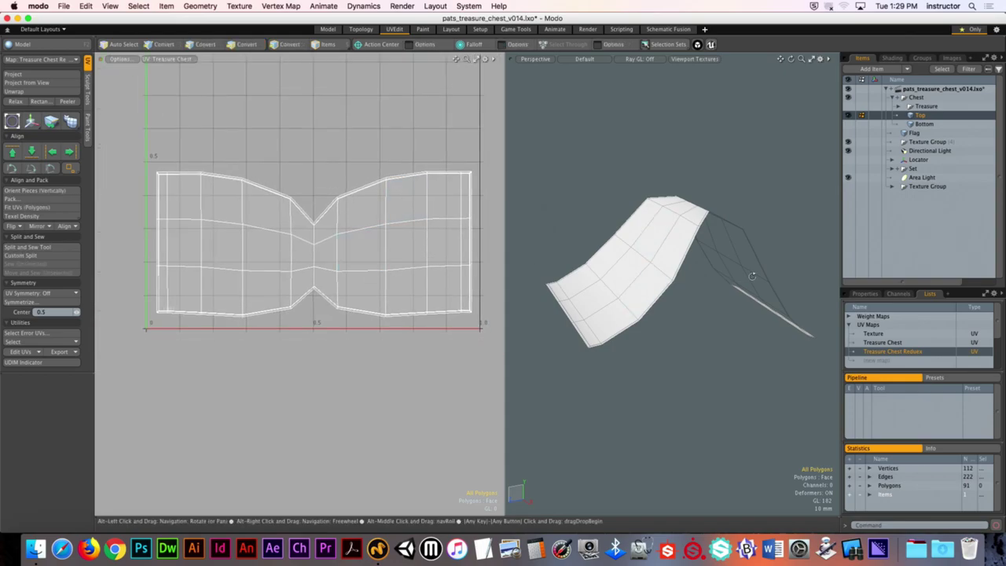
pyautogui.keyDown('alt'); pyautogui.moveTo(752, 276); pyautogui.dragTo(692, 213); pyautogui.keyUp('alt')
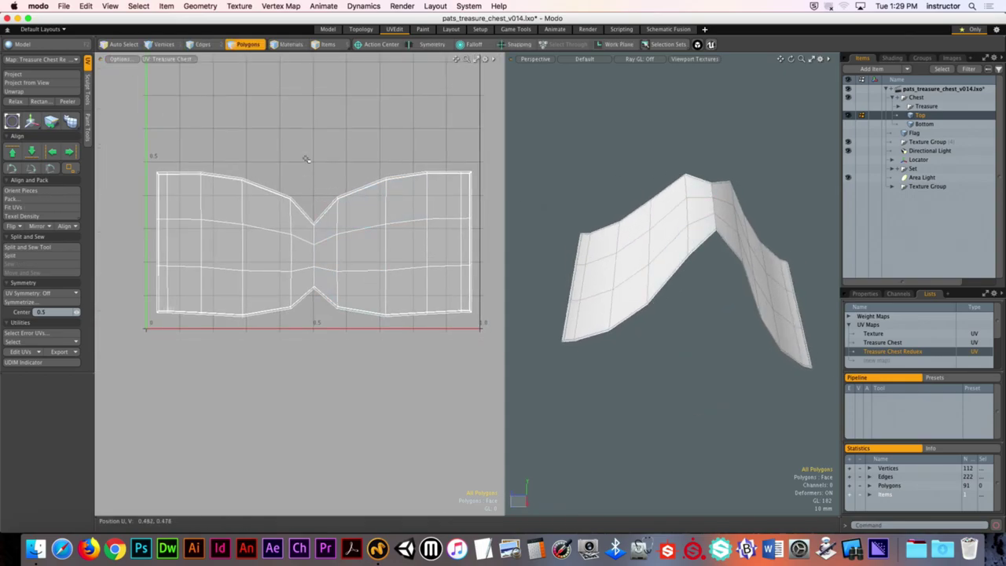
pyautogui.moveTo(346, 307); pyautogui.dragTo(438, 326)
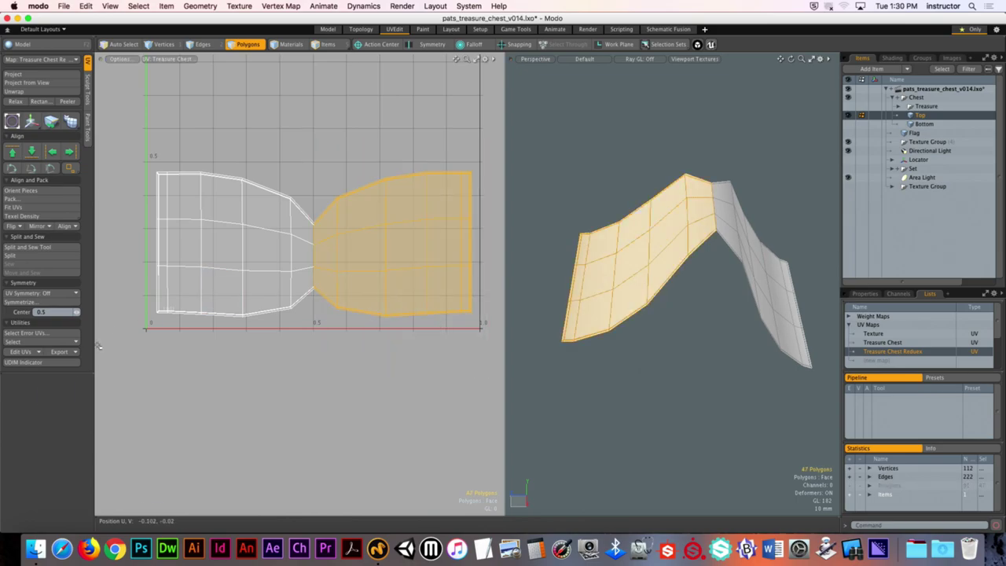
pyautogui.press('y')
pyautogui.moveTo(444, 199); pyautogui.dragTo(378, 179)
pyautogui.press('q')
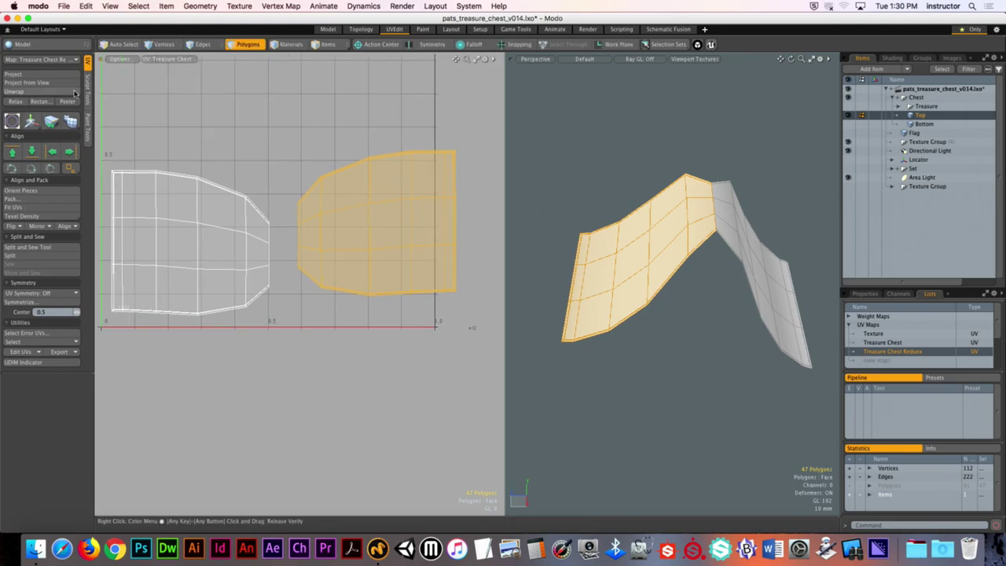
# Select the left UV piece and unwrap it on its own with the Conformal method
pyautogui.click(283, 205)
pyautogui.doubleClick(220, 212)
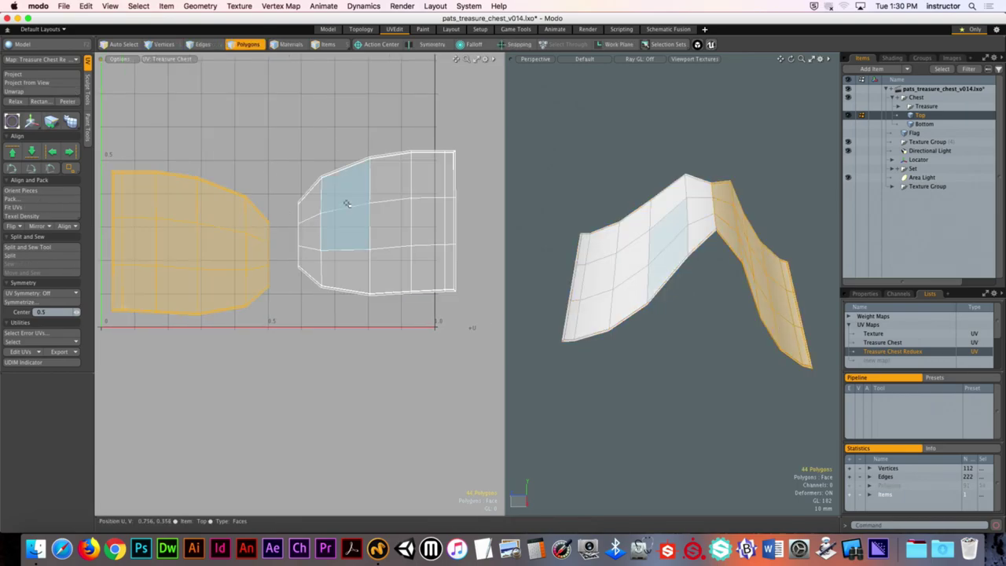
pyautogui.click(41, 92)
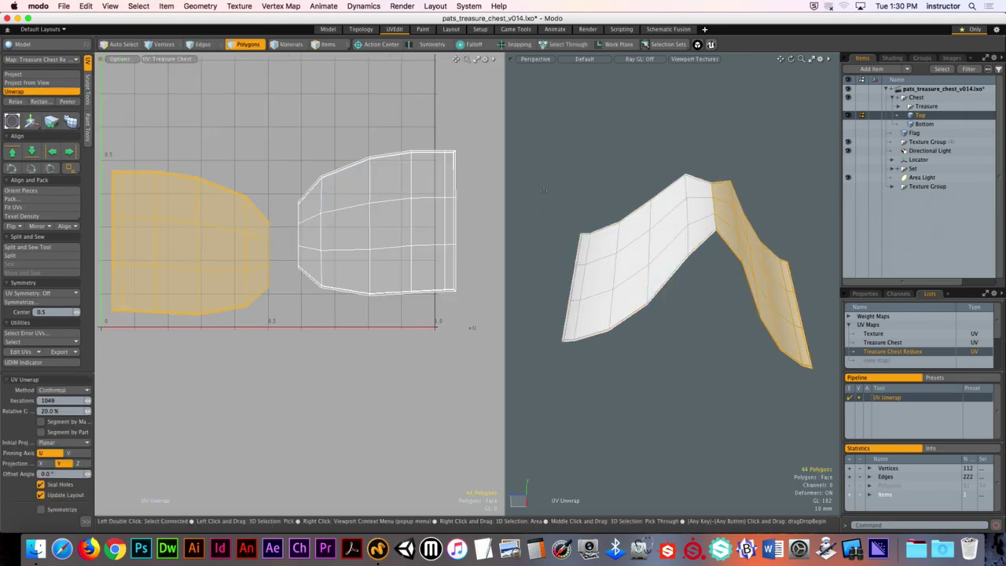
pyautogui.click(311, 155)
pyautogui.scroll(-2, 269, 176)
pyautogui.press('y')
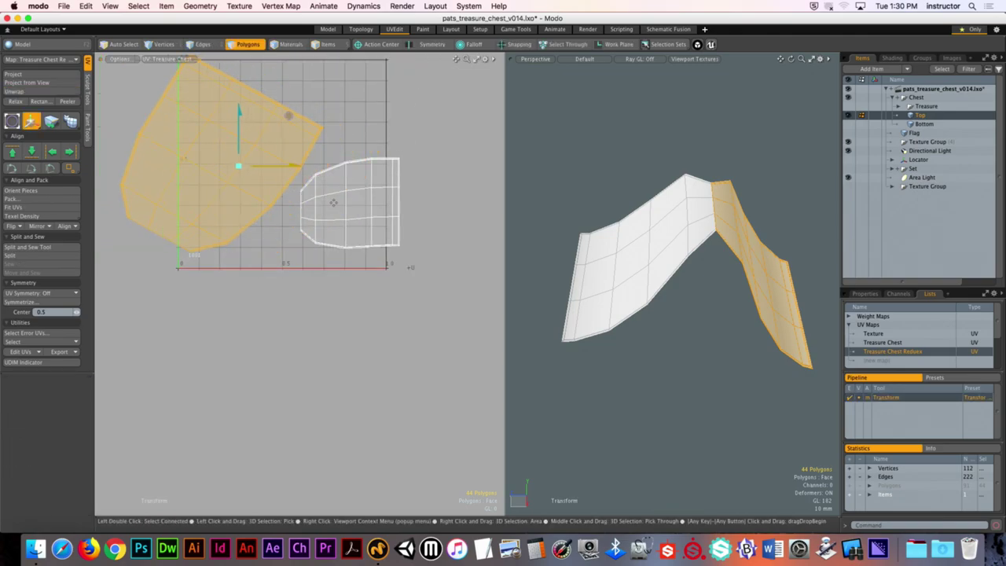
# Unwrap the right UV piece on its own and move it clear of the other piece, to offset U 0.635 and V -0.52
pyautogui.doubleClick(333, 203)
pyautogui.click(30, 120)
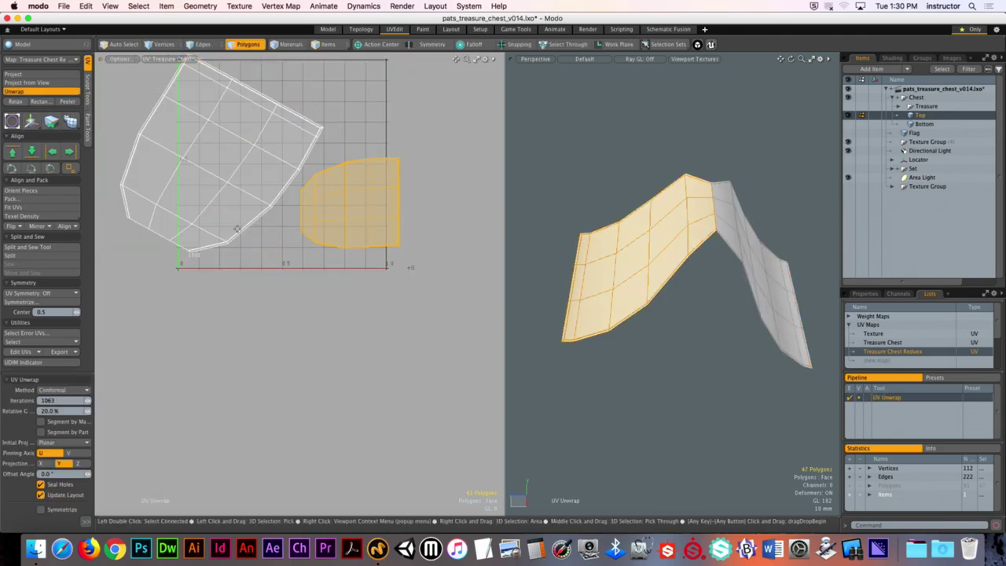
pyautogui.moveTo(350, 235); pyautogui.dragTo(399, 314)
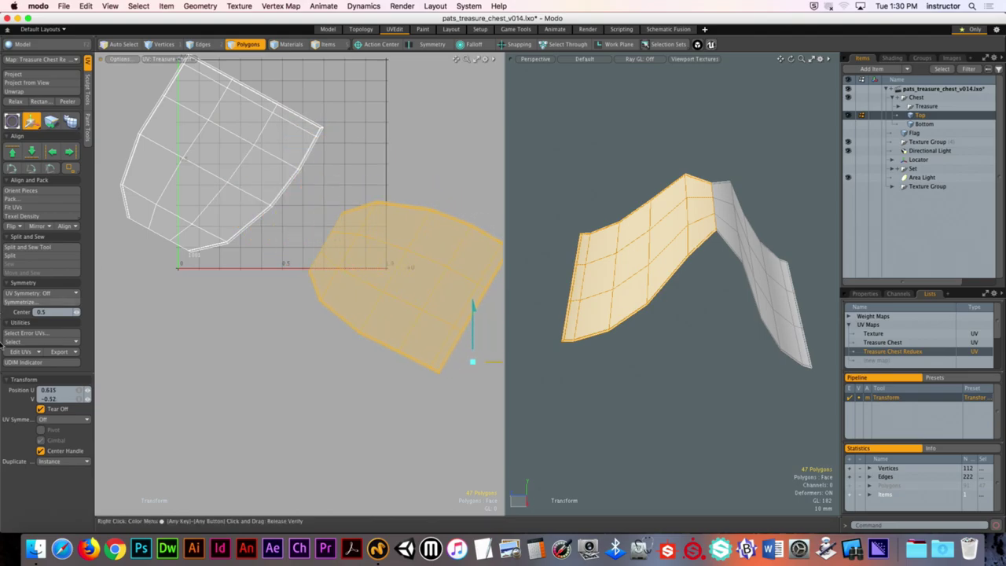
# Clear the polygon selection and select the run of edges along the short lower end of the left UV piece
pyautogui.click(180, 355)
pyautogui.scroll(5, 224, 263)
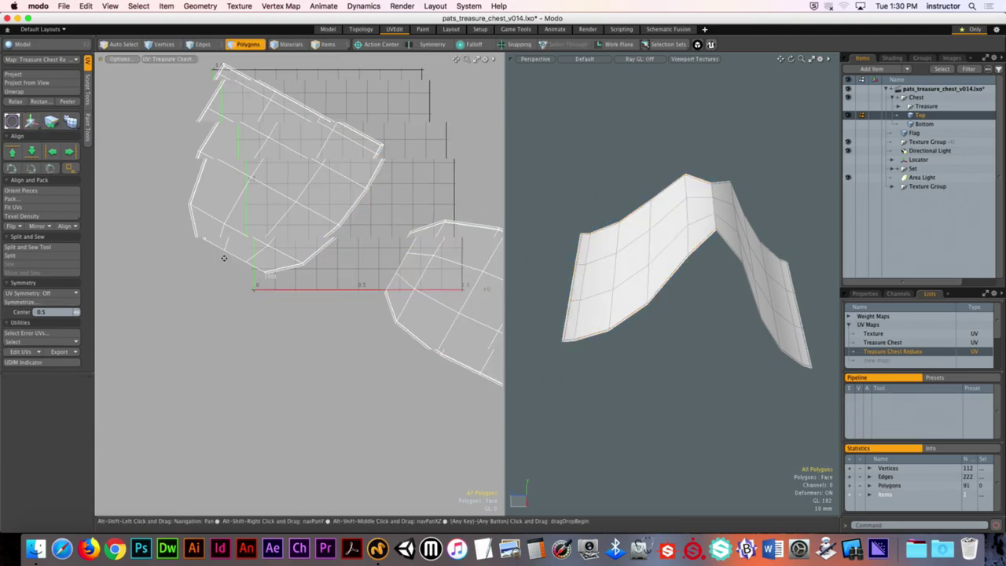
pyautogui.press('2')
pyautogui.click(223, 235)
pyautogui.scroll(4, 227, 255)
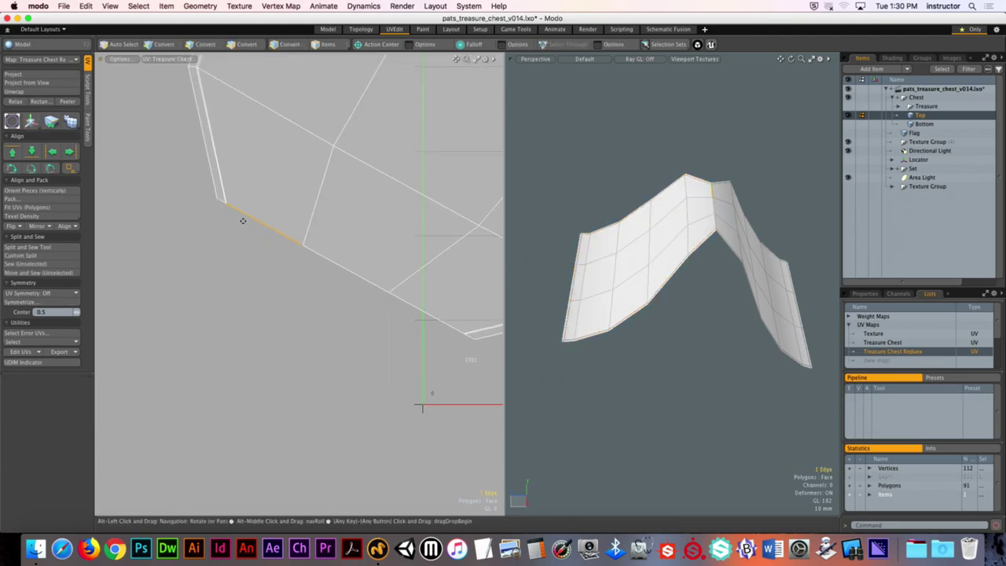
pyautogui.keyDown('shift'); pyautogui.click(334, 264); pyautogui.keyUp('shift')
pyautogui.moveTo(335, 278); pyautogui.dragTo(299, 267, button='middle')
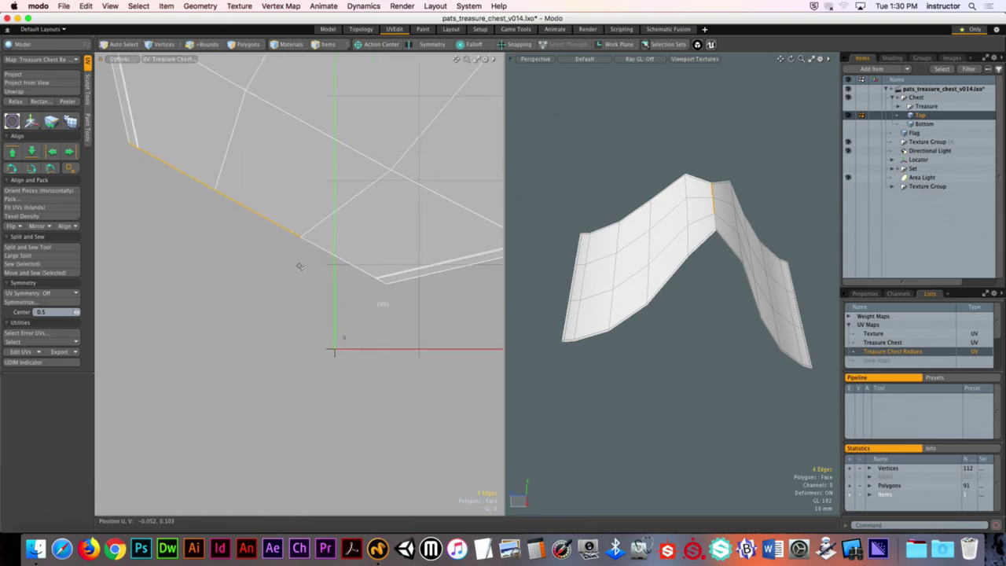
pyautogui.scroll(-5, 360, 261)
pyautogui.moveTo(286, 306); pyautogui.dragTo(330, 290, button='middle')
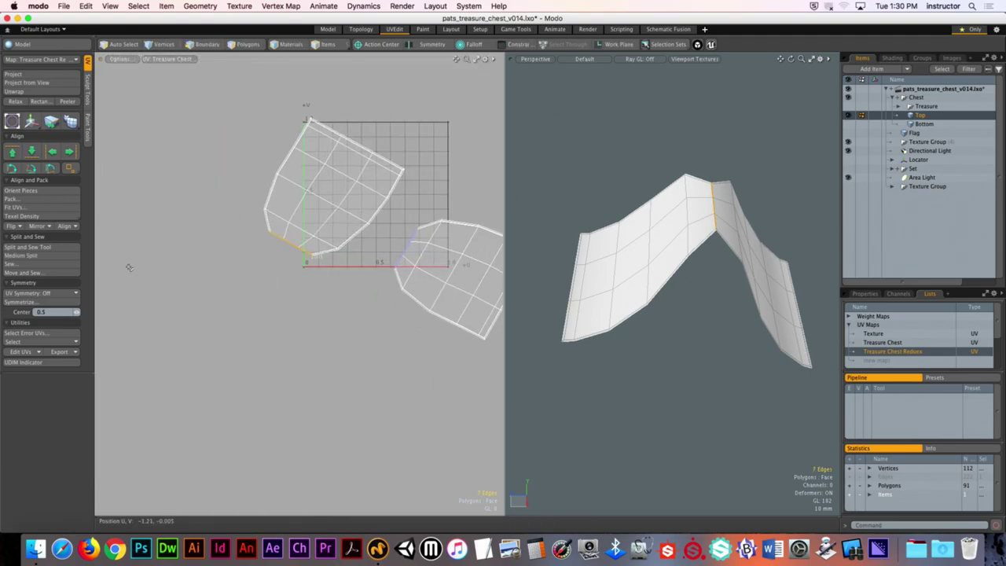
# Join the right UV piece to the left one along the selected edges with Move and Sew
pyautogui.scroll(3, 290, 251)
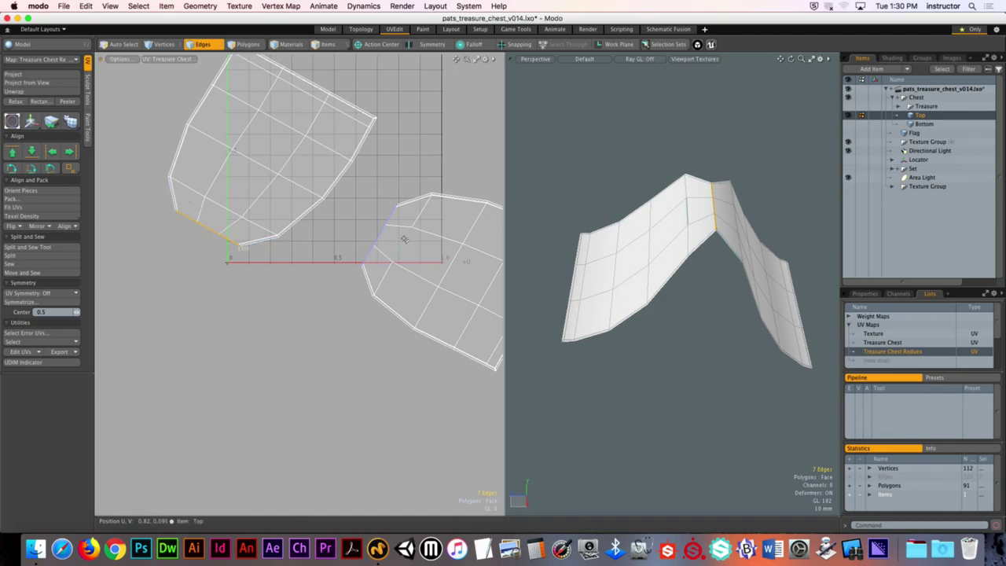
pyautogui.scroll(5, 404, 239)
pyautogui.scroll(-8, 373, 131)
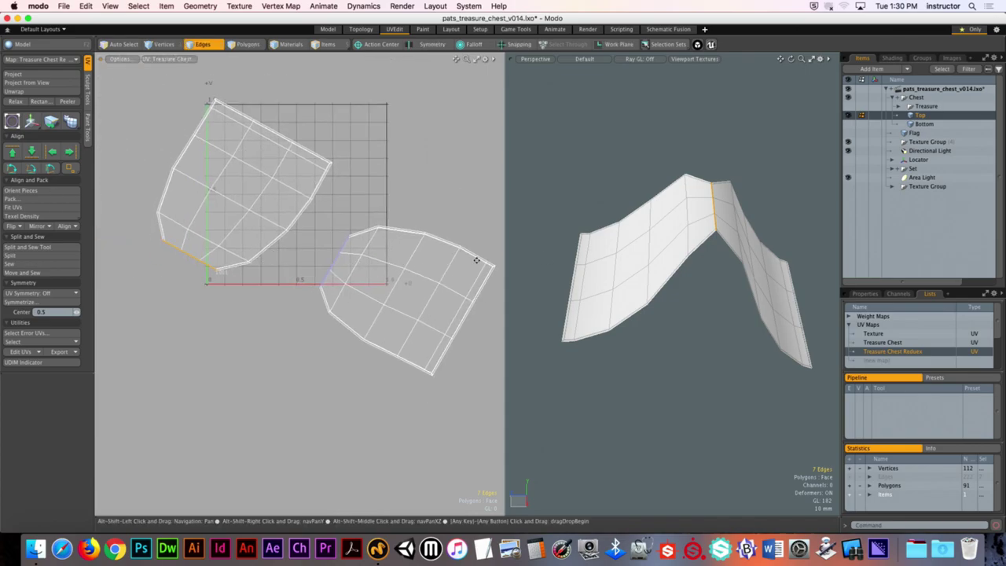
pyautogui.scroll(5, 602, 220)
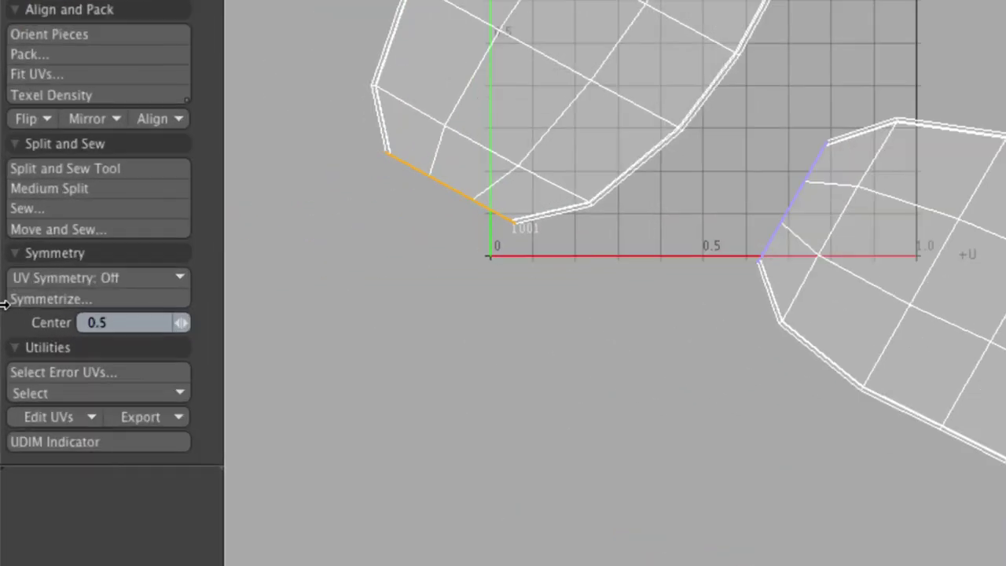
pyautogui.press('shift')
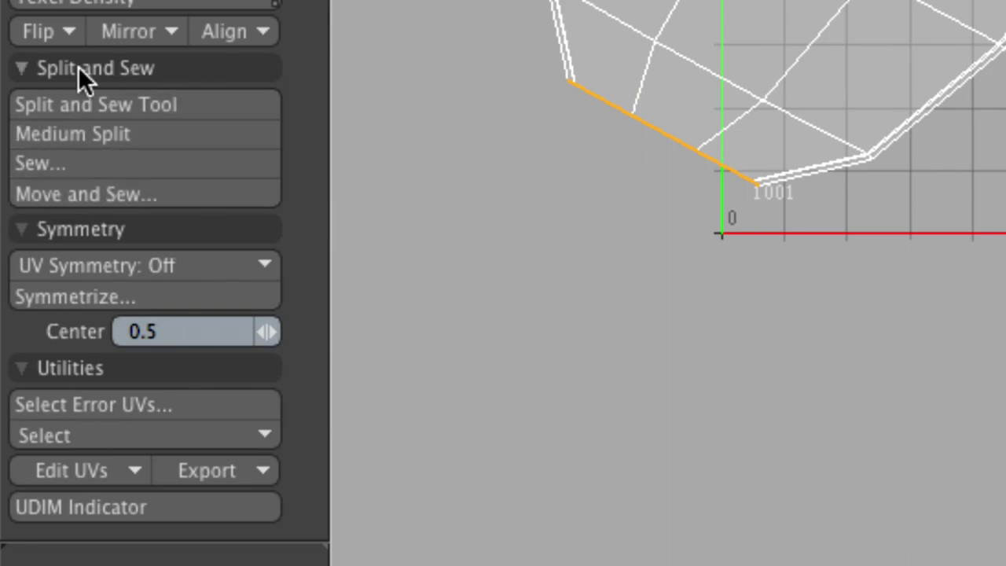
pyautogui.press('ctrl')
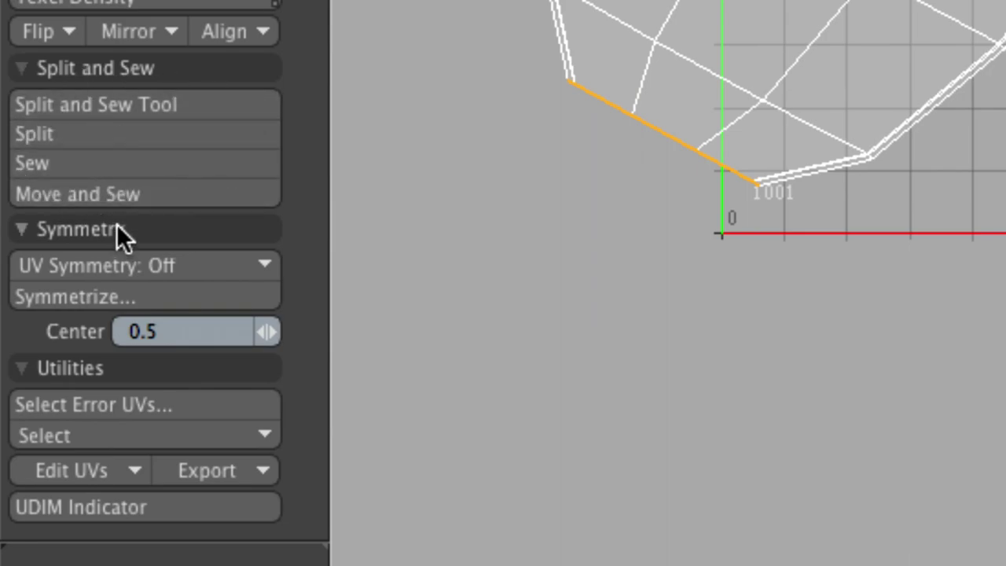
pyautogui.press('ctrl')
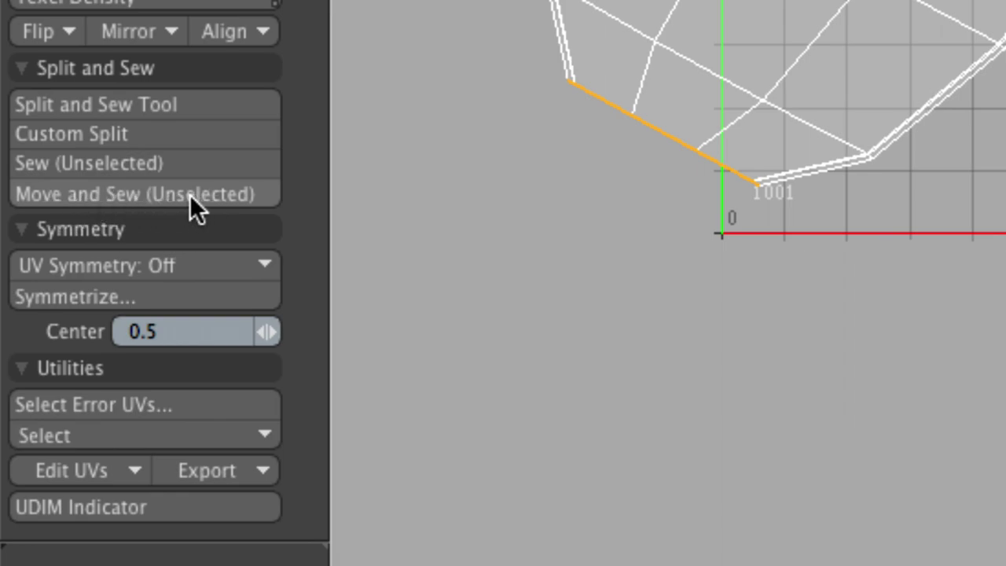
pyautogui.press('shift')
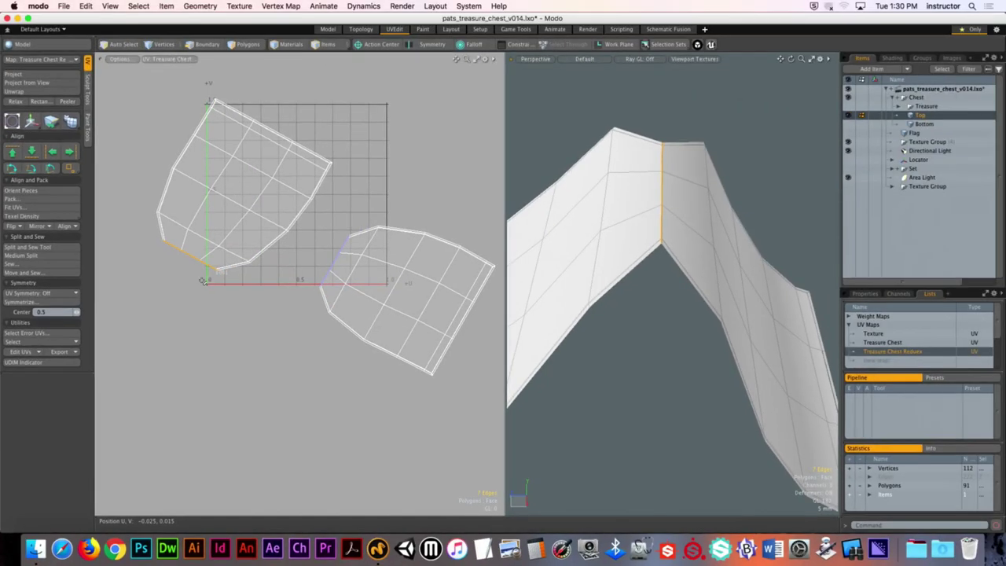
pyautogui.click(39, 273)
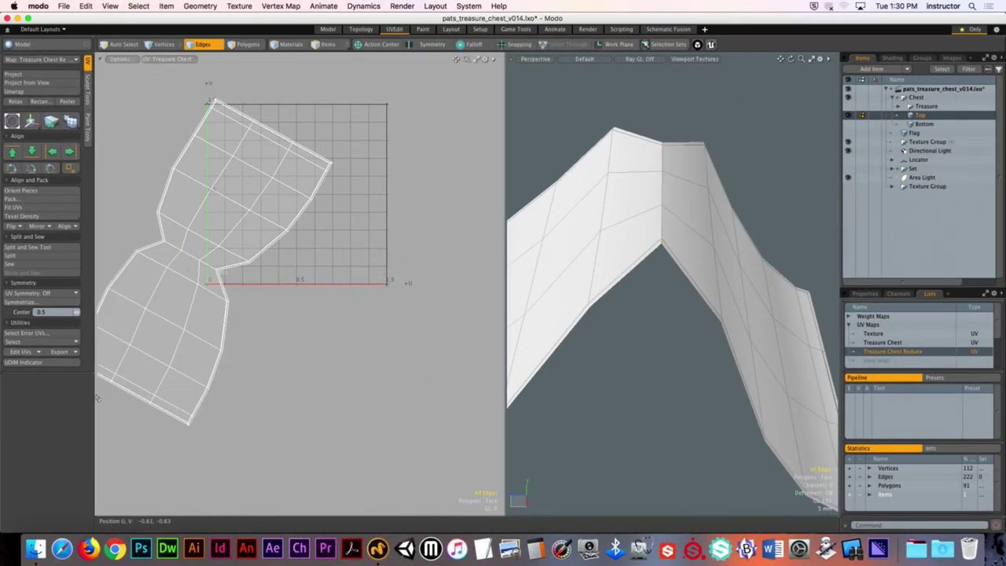
# Select the whole joined UV piece and move it sideways toward the centre of the UV grid
pyautogui.press('3')
pyautogui.doubleClick(259, 235)
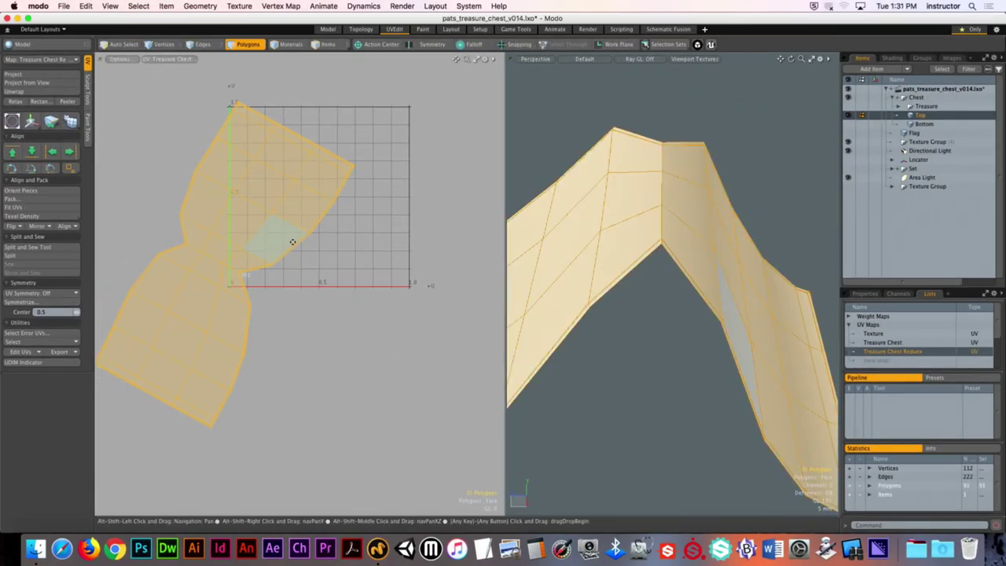
pyautogui.press('y')
pyautogui.moveTo(286, 219); pyautogui.dragTo(377, 236)
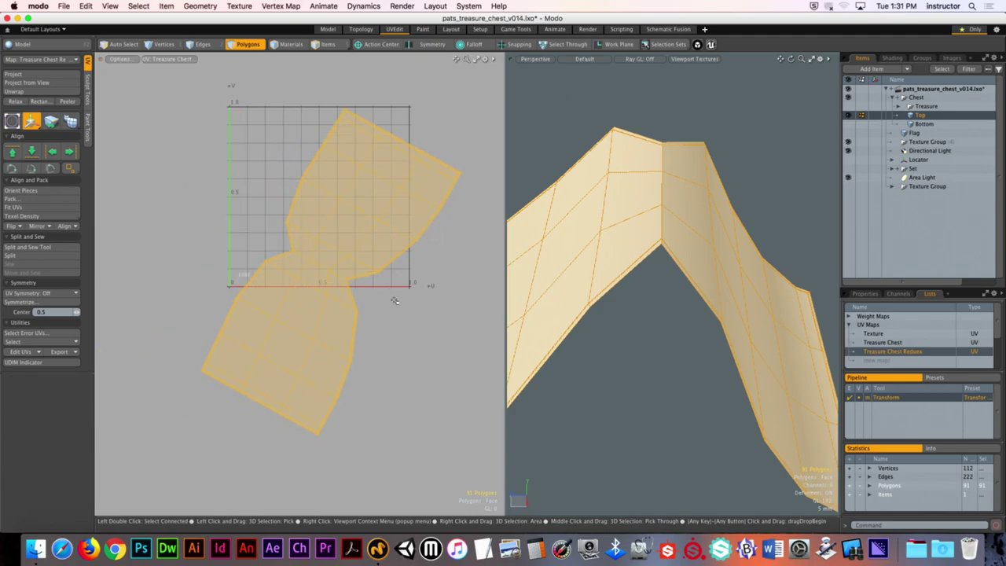
pyautogui.press('space')
# Select a middle edge on the sewn seam and orient the whole UV piece so that edge lies horizontal
pyautogui.scroll(3, 366, 269)
pyautogui.press('2')
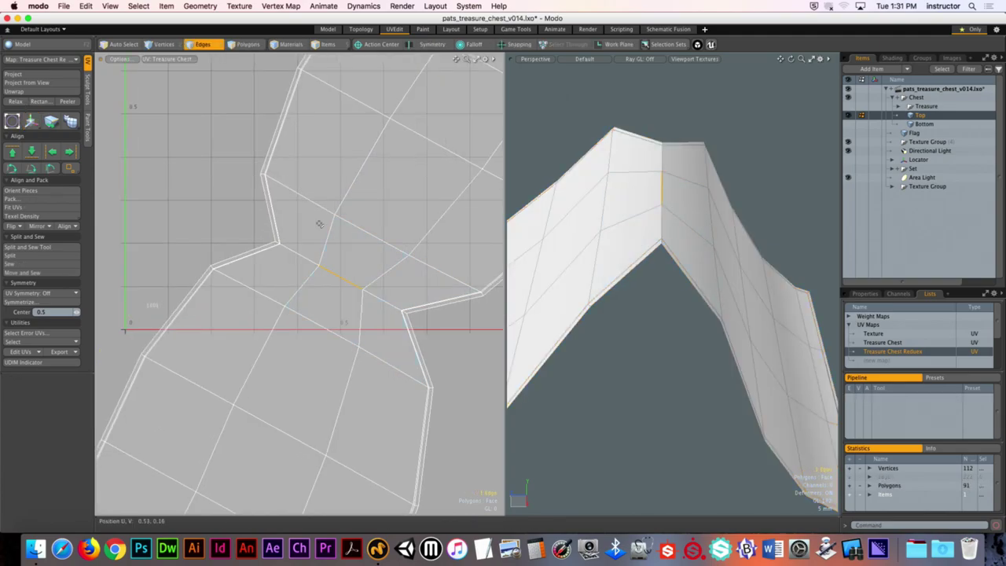
pyautogui.click(35, 169)
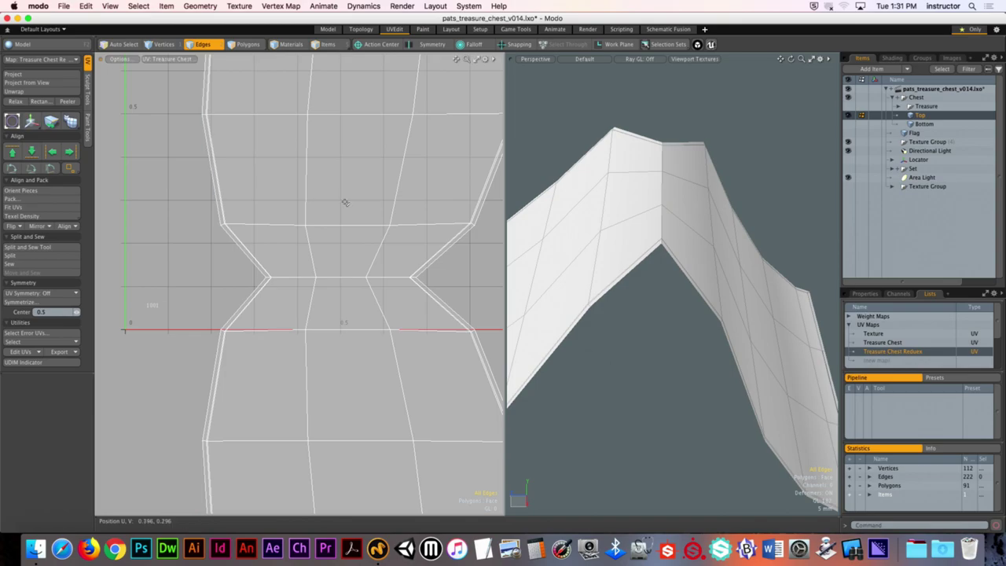
pyautogui.scroll(-4, 299, 197)
# Isolate the lid's connected outer shell by inverting its polygon selection and hiding everything else
pyautogui.press('3')
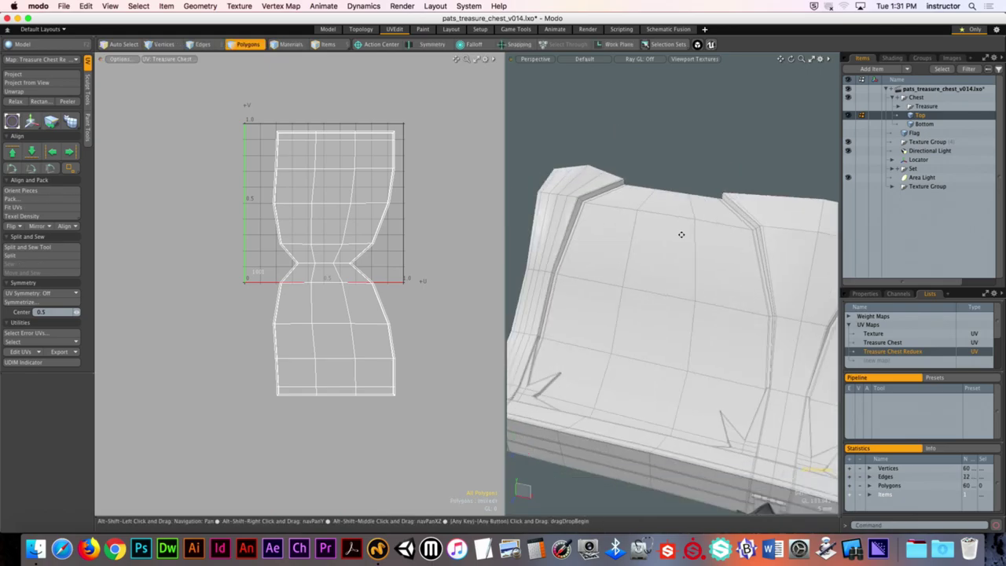
pyautogui.click(685, 254)
pyautogui.press('[')
pyautogui.click(660, 165)
# Preview the lid shell with Catmull-Clark subdivision from several angles and return it to plain faces
pyautogui.keyDown('alt'); pyautogui.moveTo(660, 165); pyautogui.dragTo(633, 225); pyautogui.keyUp('alt')
pyautogui.keyDown('alt'); pyautogui.moveTo(559, 238); pyautogui.dragTo(775, 234); pyautogui.keyUp('alt')
pyautogui.keyDown('alt'); pyautogui.moveTo(683, 246); pyautogui.dragTo(601, 213); pyautogui.keyUp('alt')
pyautogui.press('Tab')
pyautogui.press('Tab')
pyautogui.hotkey('shift', 'Tab')
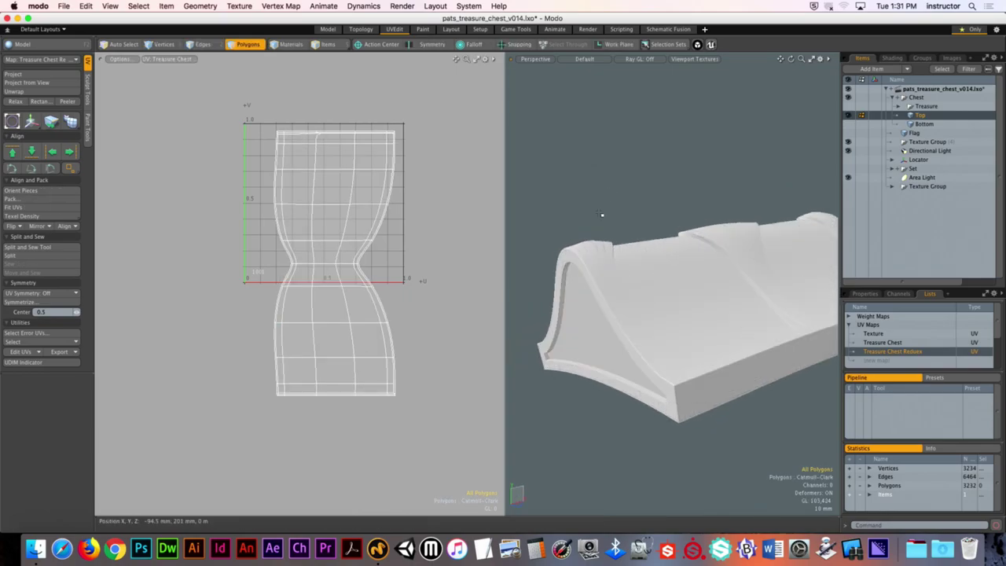
pyautogui.keyDown('alt'); pyautogui.moveTo(651, 310); pyautogui.dragTo(611, 350); pyautogui.keyUp('alt')
pyautogui.hotkey('shift', 'Tab')
# Select the finished hourglass-shaped UV piece and hide its polygons from the lid
pyautogui.press('2')
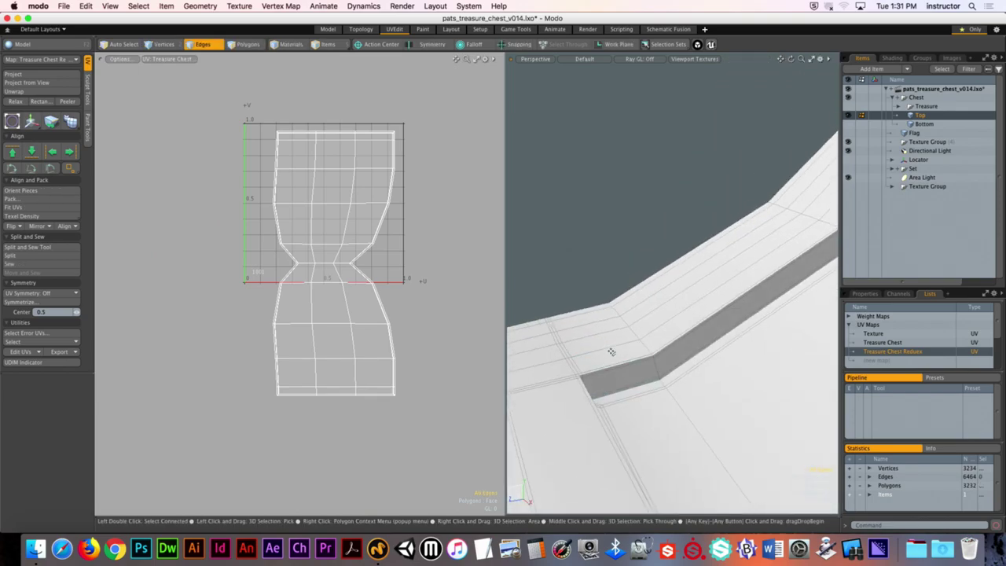
pyautogui.keyDown('alt'); pyautogui.moveTo(629, 348); pyautogui.dragTo(601, 378); pyautogui.keyUp('alt')
pyautogui.scroll(5, 601, 378)
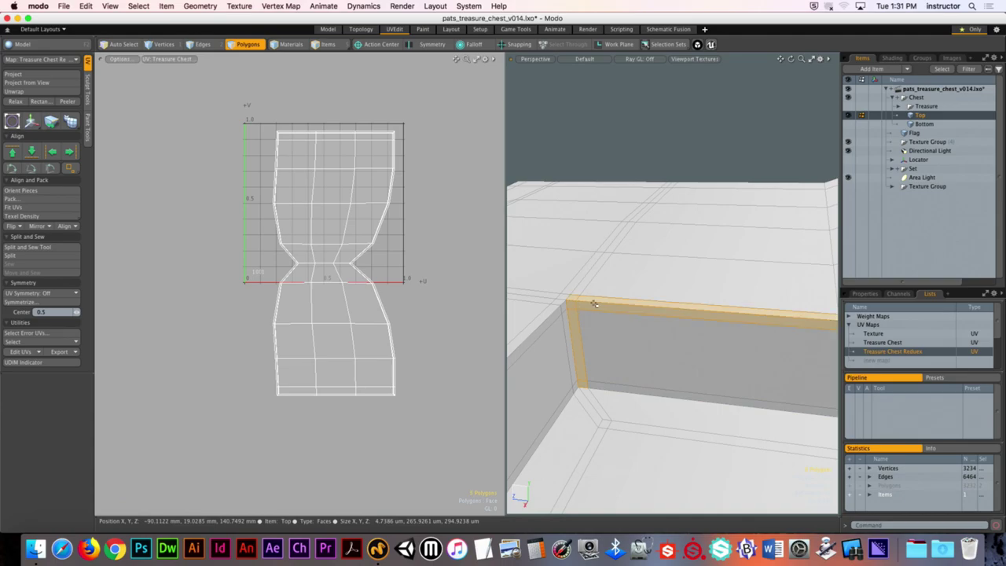
pyautogui.keyDown('alt'); pyautogui.moveTo(595, 304); pyautogui.dragTo(602, 399); pyautogui.keyUp('alt')
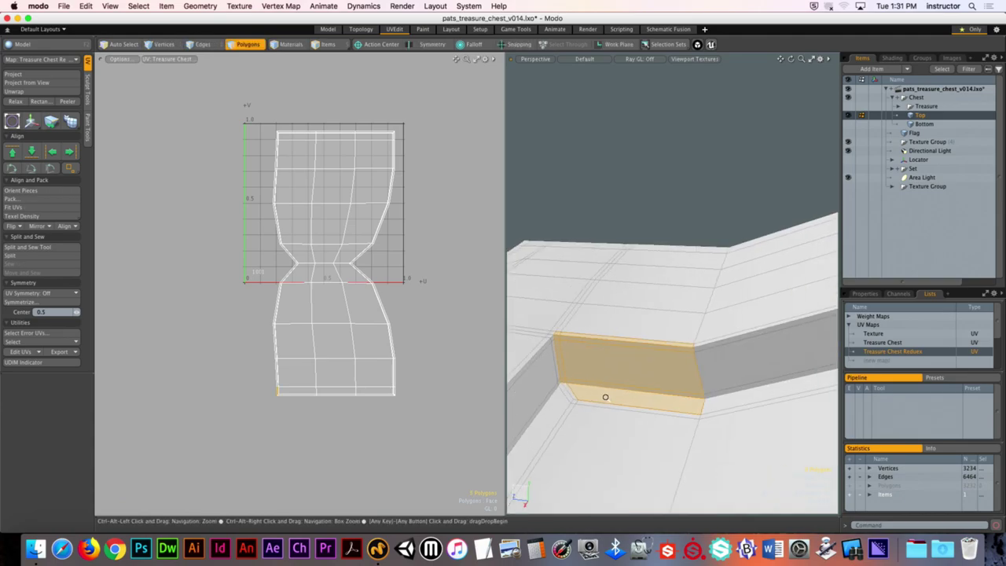
pyautogui.doubleClick(308, 211)
pyautogui.keyDown('alt'); pyautogui.moveTo(642, 286); pyautogui.dragTo(649, 344); pyautogui.keyUp('alt')
pyautogui.press('h')
# Select the narrow strip of polygons along the inner lower edge of the band, up to its corner
pyautogui.click(686, 414)
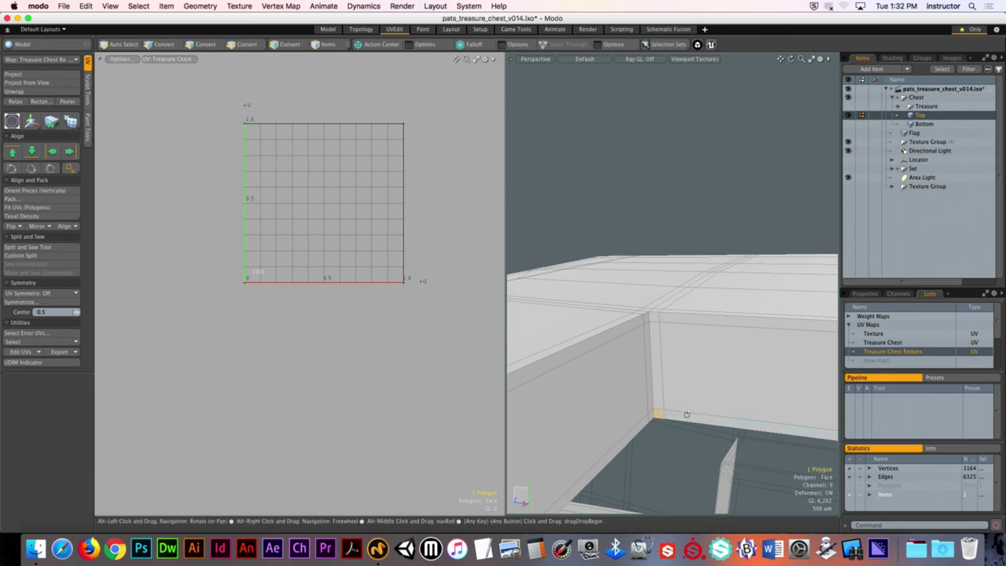
pyautogui.keyDown('alt'); pyautogui.moveTo(703, 416); pyautogui.dragTo(755, 384); pyautogui.keyUp('alt')
pyautogui.click(740, 335)
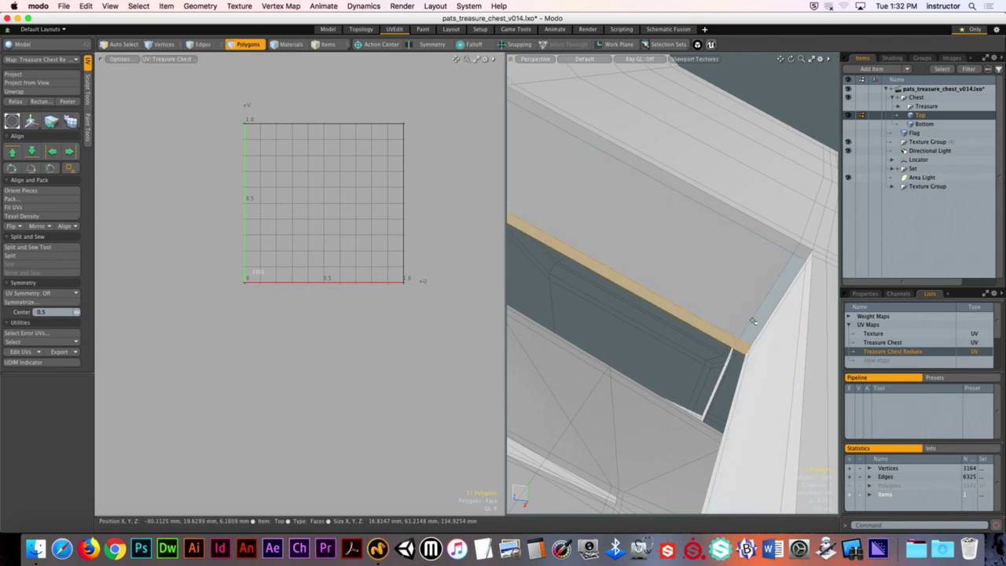
pyautogui.moveTo(769, 295)
pyautogui.keyDown('alt'); pyautogui.mouseDown()
pyautogui.moveTo(746, 310)
pyautogui.moveTo(751, 301)
pyautogui.mouseUp(); pyautogui.keyUp('alt')
# Try to extend the selection around the band's inner edges with a polygon loop selection
pyautogui.press('l')
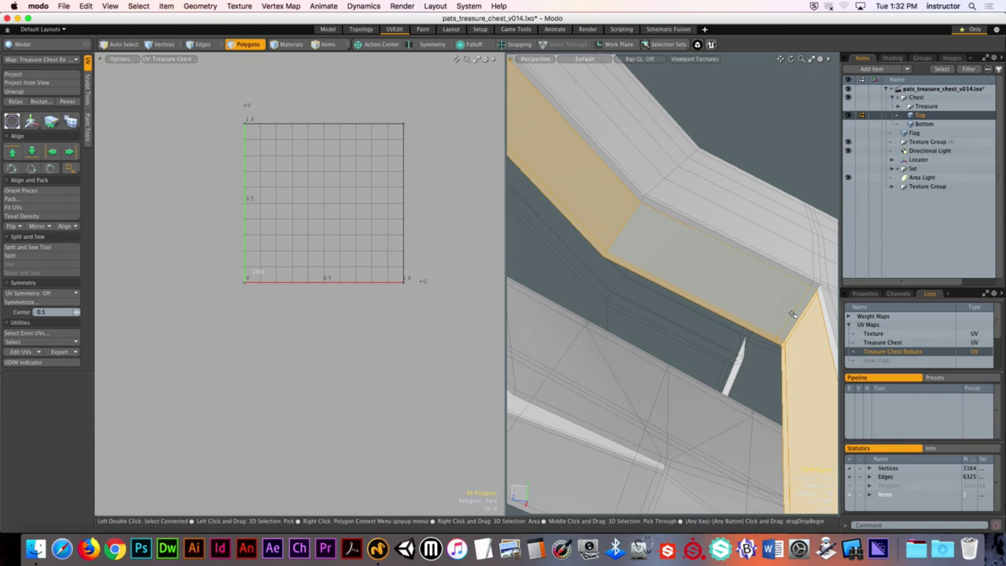
pyautogui.keyDown('ctrl'); pyautogui.keyDown('alt'); pyautogui.moveTo(793, 314); pyautogui.dragTo(587, 327); pyautogui.keyUp('alt'); pyautogui.keyUp('ctrl')
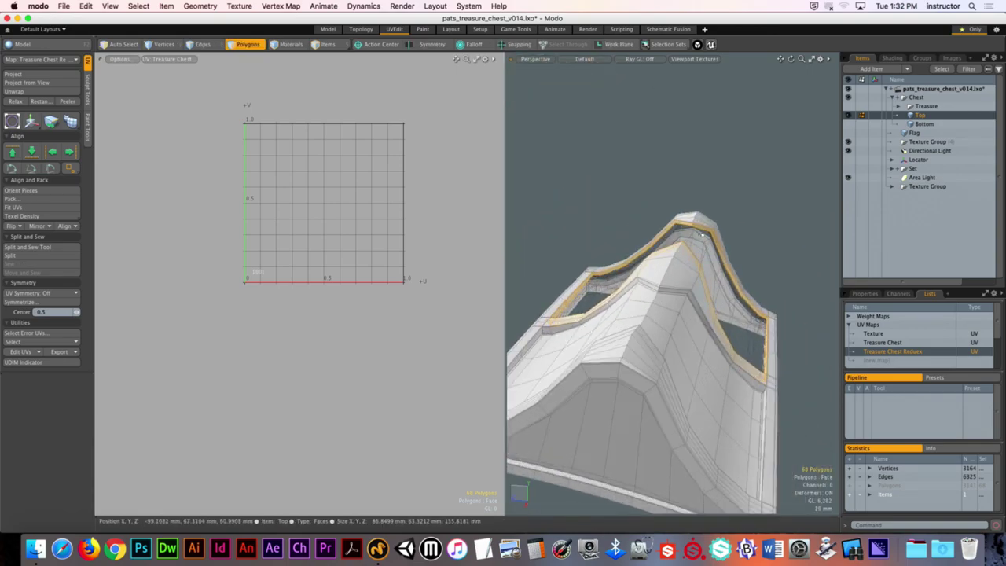
pyautogui.moveTo(753, 352)
pyautogui.keyDown('alt'); pyautogui.mouseDown()
pyautogui.moveTo(707, 338)
pyautogui.moveTo(761, 333)
pyautogui.moveTo(726, 344)
pyautogui.moveTo(752, 359)
pyautogui.moveTo(775, 356)
pyautogui.moveTo(771, 346)
pyautogui.mouseUp(); pyautogui.keyUp('alt')
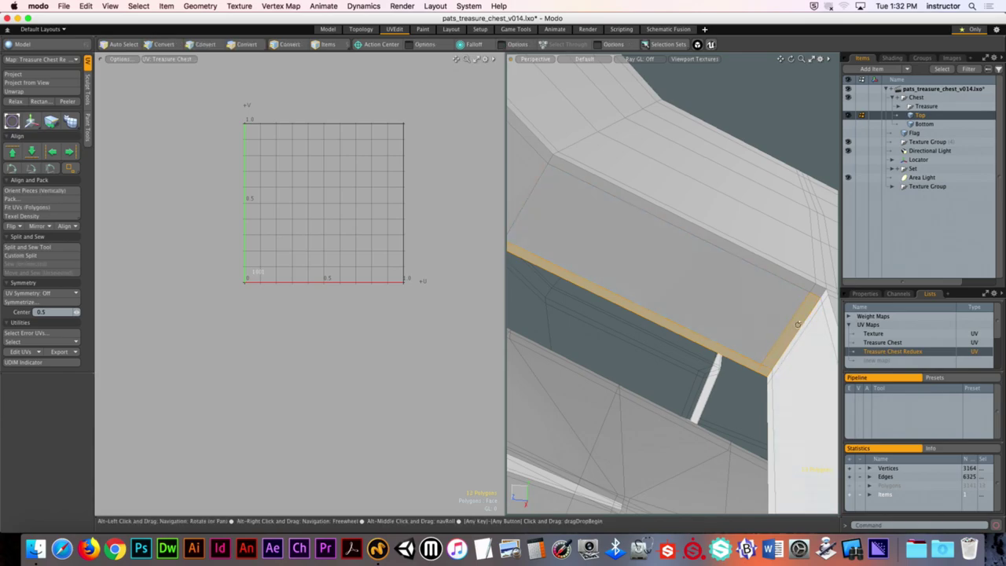
# Add the corner strip and the inner wall polygons of the band, following the arch to its end, to the selection
pyautogui.keyDown('shift'); pyautogui.click(786, 320); pyautogui.keyUp('shift')
pyautogui.keyDown('alt'); pyautogui.moveTo(786, 320); pyautogui.dragTo(621, 136); pyautogui.keyUp('alt')
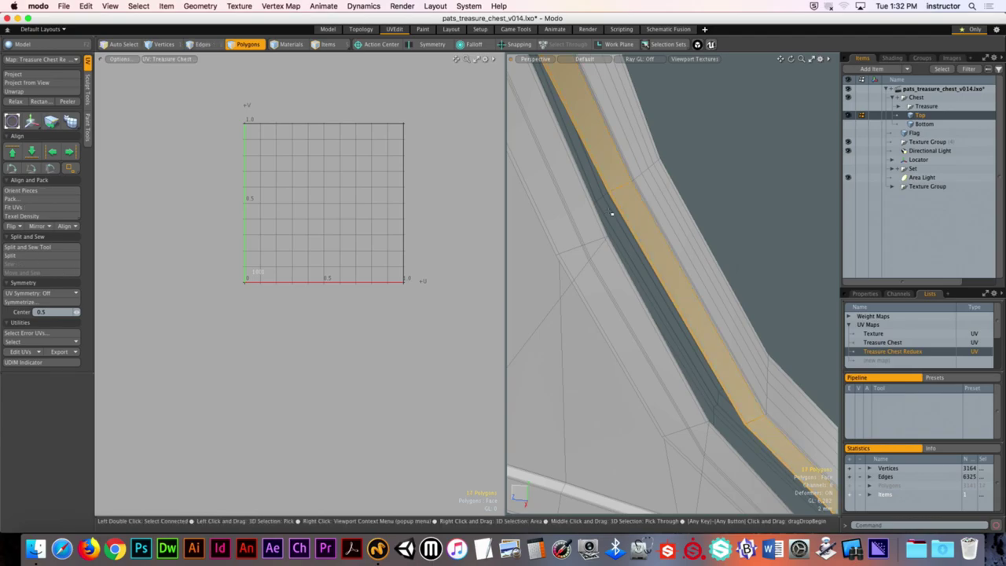
pyautogui.keyDown('alt'); pyautogui.moveTo(610, 225); pyautogui.dragTo(719, 382); pyautogui.keyUp('alt')
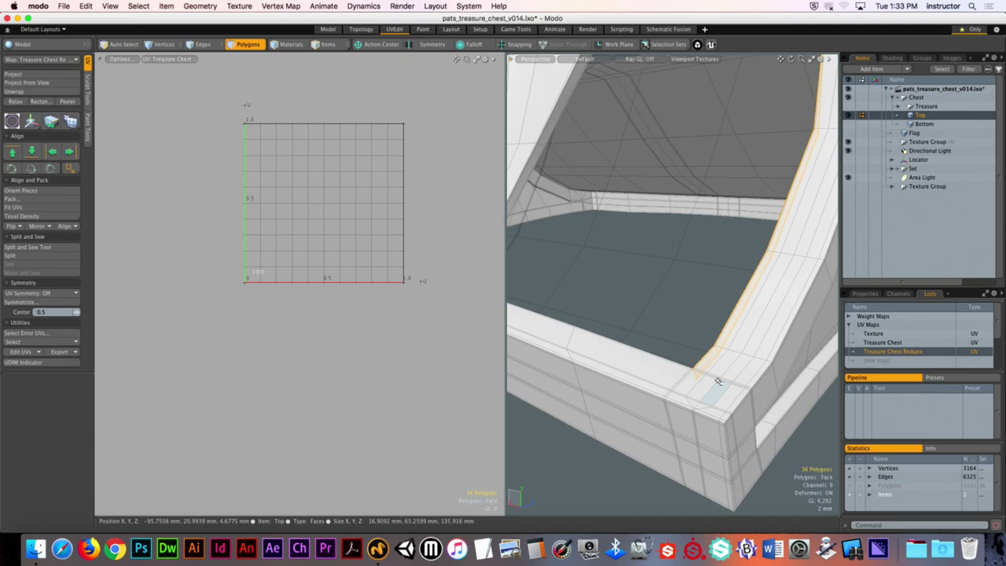
pyautogui.hotkey('shift', 'a')
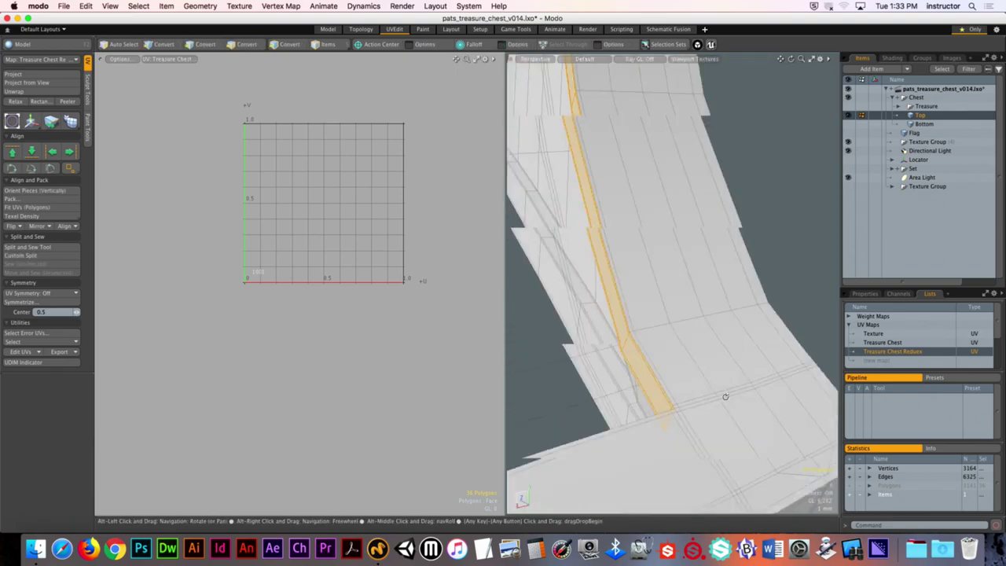
# Add the outer face, side wall and narrow border polygons at the end of the band to the selection
pyautogui.keyDown('alt'); pyautogui.moveTo(770, 343); pyautogui.dragTo(622, 353); pyautogui.keyUp('alt')
pyautogui.keyDown('shift'); pyautogui.click(692, 371); pyautogui.keyUp('shift')
pyautogui.keyDown('alt'); pyautogui.moveTo(710, 408); pyautogui.dragTo(644, 341); pyautogui.keyUp('alt')
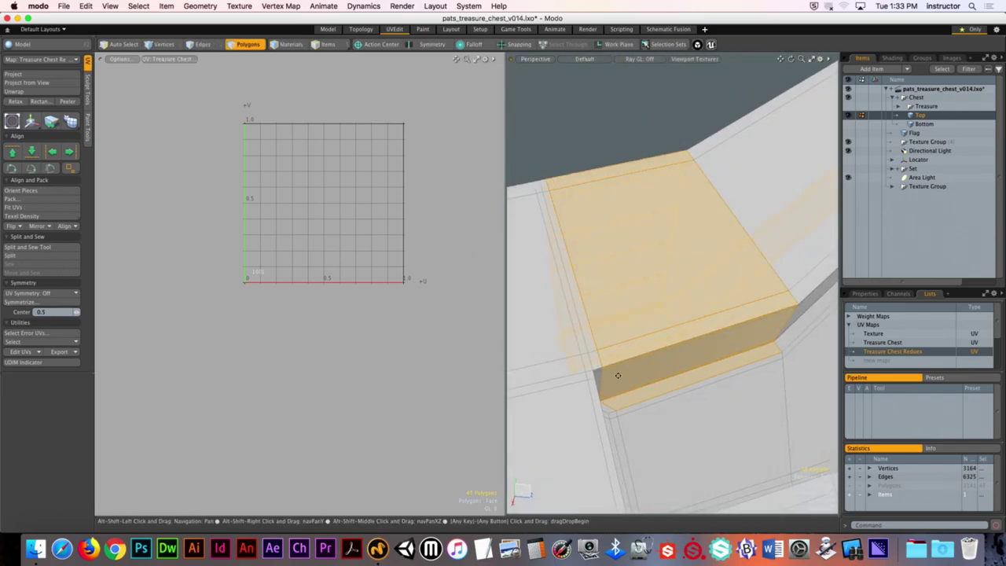
pyautogui.keyDown('alt'); pyautogui.moveTo(628, 387); pyautogui.dragTo(667, 353); pyautogui.keyUp('alt')
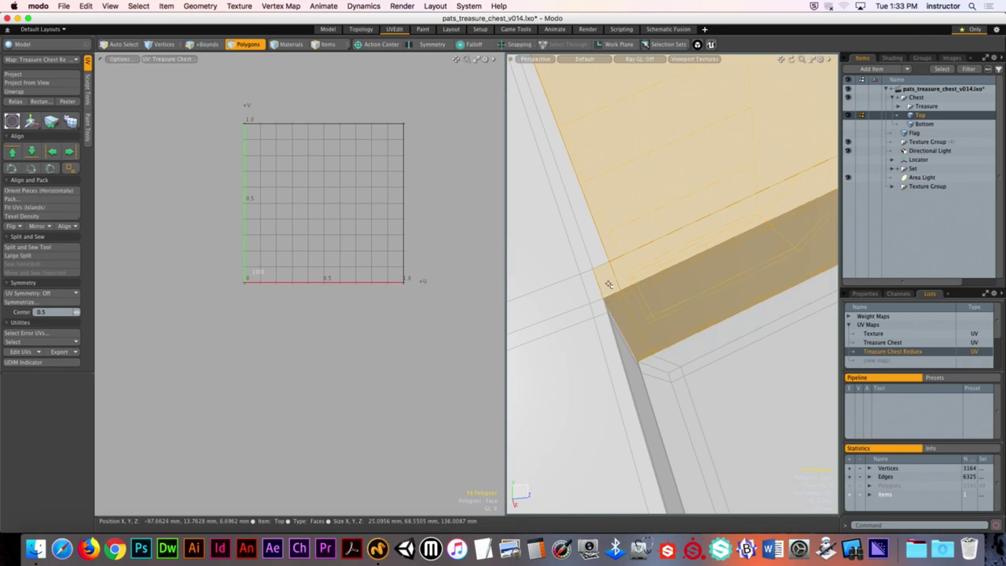
pyautogui.keyDown('alt'); pyautogui.moveTo(609, 284); pyautogui.dragTo(677, 333); pyautogui.keyUp('alt')
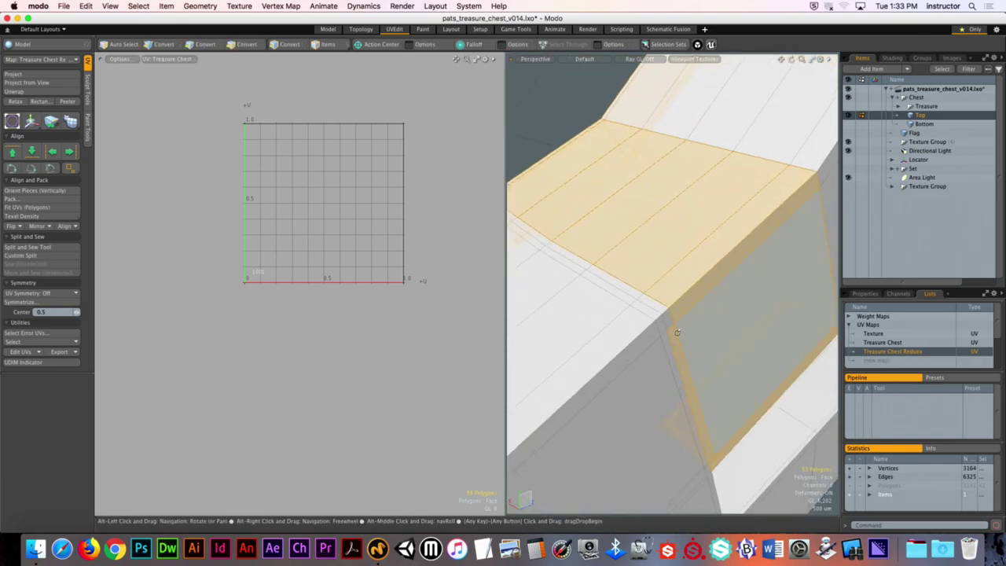
# Add the outer face polygons of the next segments and the inner edge strip around the arch to the selection
pyautogui.keyDown('alt'); pyautogui.moveTo(580, 260); pyautogui.dragTo(709, 312); pyautogui.keyUp('alt')
pyautogui.keyDown('alt'); pyautogui.moveTo(651, 343); pyautogui.dragTo(616, 343); pyautogui.keyUp('alt')
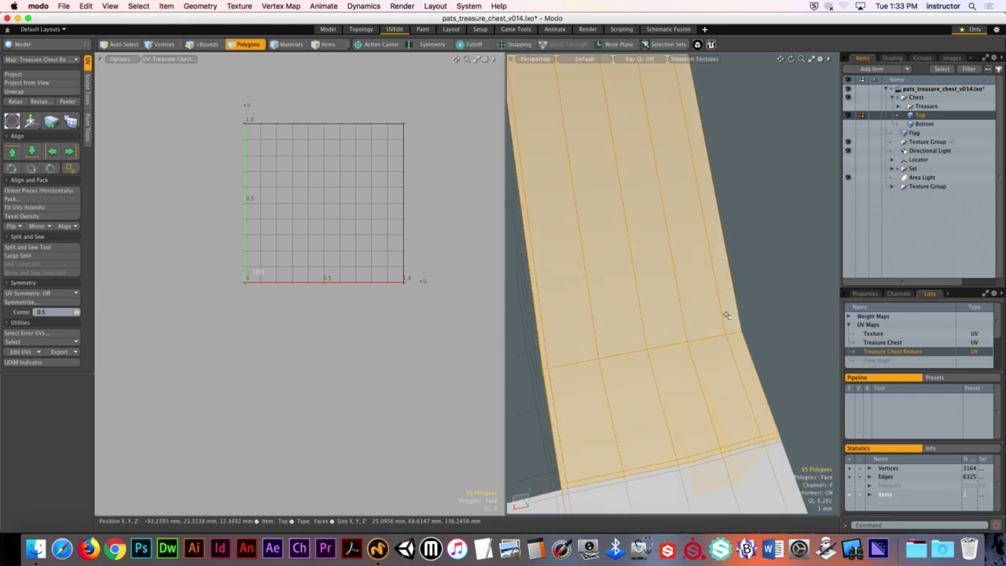
pyautogui.keyDown('alt'); pyautogui.moveTo(726, 315); pyautogui.dragTo(617, 307); pyautogui.keyUp('alt')
pyautogui.keyDown('alt'); pyautogui.moveTo(674, 359); pyautogui.dragTo(617, 338); pyautogui.keyUp('alt')
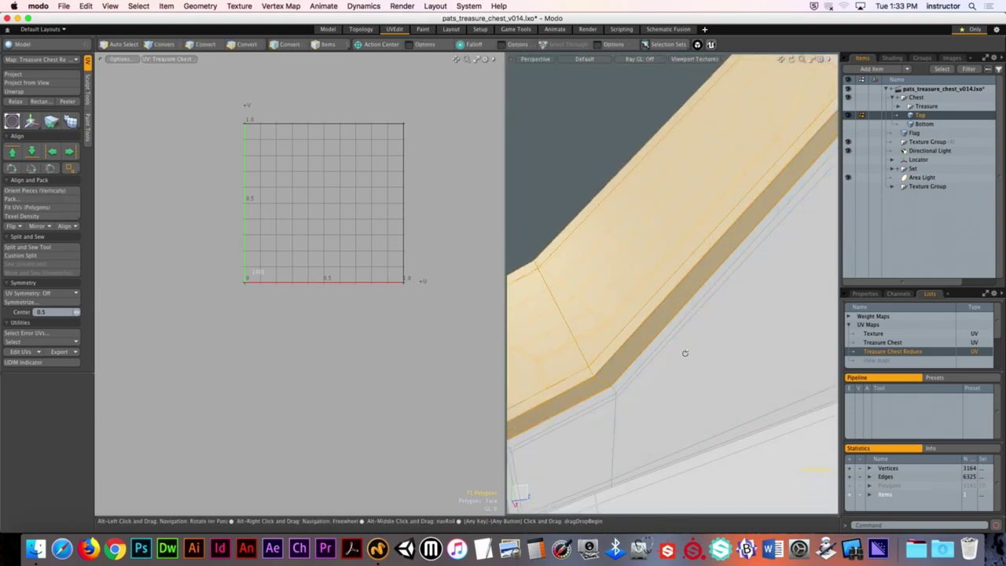
pyautogui.keyDown('alt'); pyautogui.moveTo(684, 353); pyautogui.dragTo(599, 385); pyautogui.keyUp('alt')
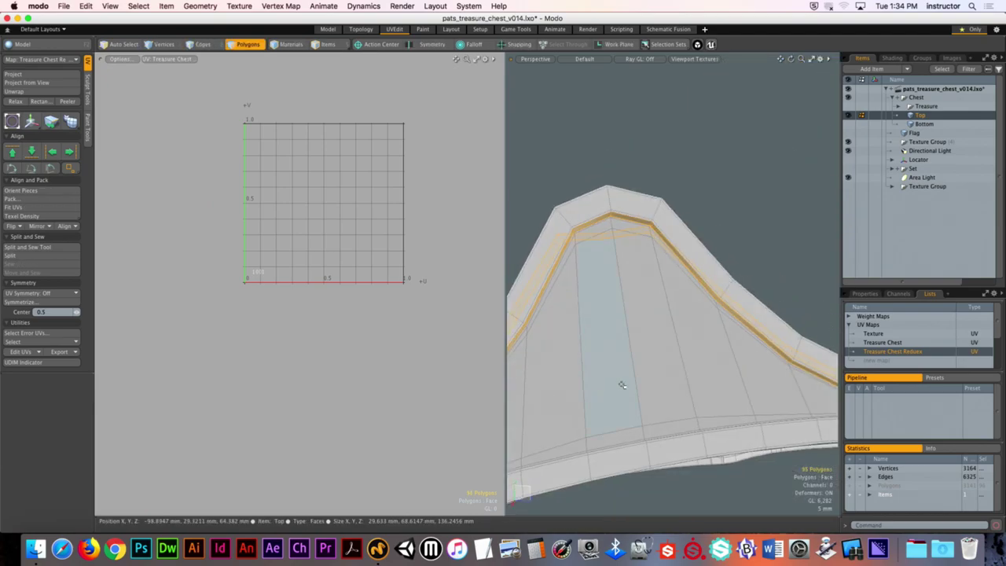
# Add the remaining outer face and side wall polygons up the slope to just below the band's crest
pyautogui.keyDown('alt'); pyautogui.moveTo(811, 378); pyautogui.dragTo(605, 347); pyautogui.keyUp('alt')
pyautogui.keyDown('shift'); pyautogui.click(653, 375); pyautogui.keyUp('shift')
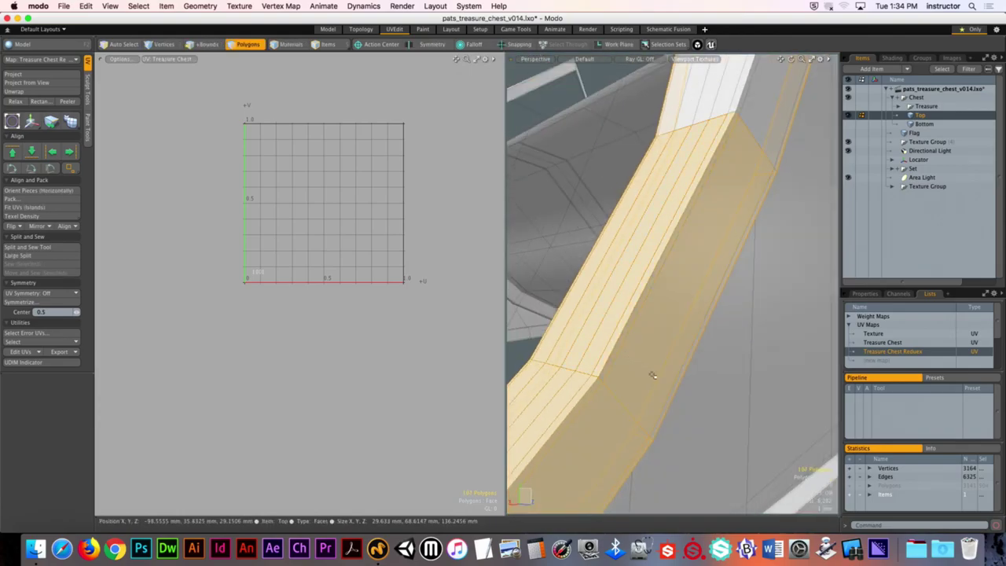
pyautogui.keyDown('alt'); pyautogui.moveTo(672, 392); pyautogui.dragTo(726, 280); pyautogui.keyUp('alt')
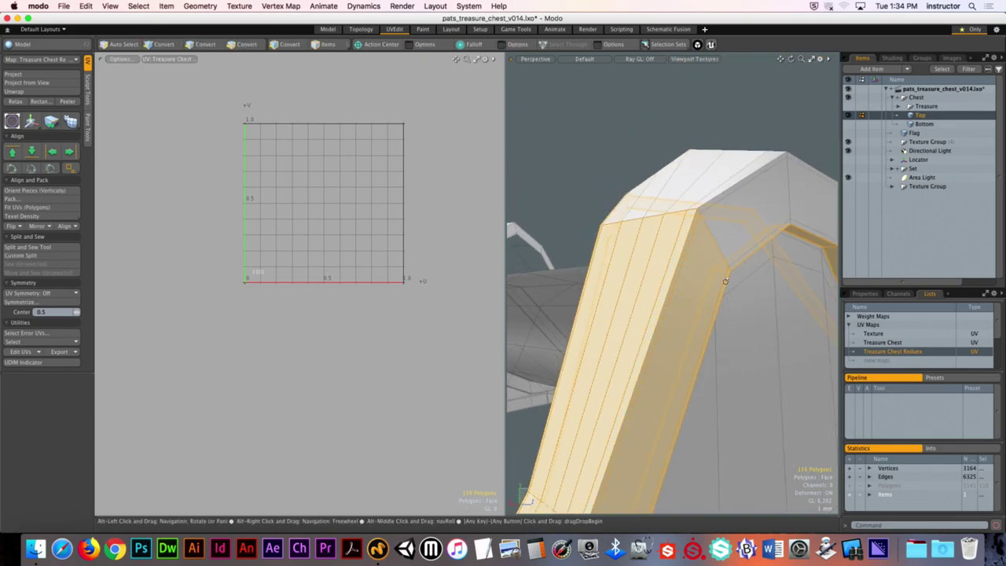
# Add the outer face, side wall and narrow edge polygons across the band's crest to the selection
pyautogui.keyDown('shift'); pyautogui.click(727, 236); pyautogui.keyUp('shift')
pyautogui.keyDown('alt'); pyautogui.moveTo(727, 235); pyautogui.dragTo(645, 265); pyautogui.keyUp('alt')
pyautogui.keyDown('shift'); pyautogui.click(592, 324); pyautogui.keyUp('shift')
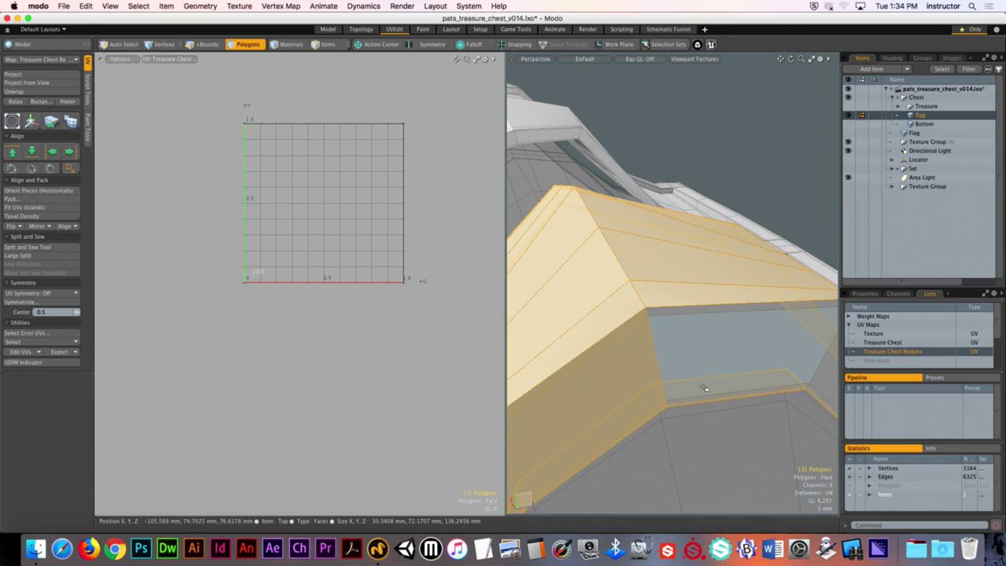
pyautogui.keyDown('shift'); pyautogui.click(695, 399); pyautogui.keyUp('shift')
pyautogui.keyDown('shift'); pyautogui.click(699, 370); pyautogui.keyUp('shift')
pyautogui.keyDown('alt'); pyautogui.moveTo(700, 369); pyautogui.dragTo(652, 240); pyautogui.keyUp('alt')
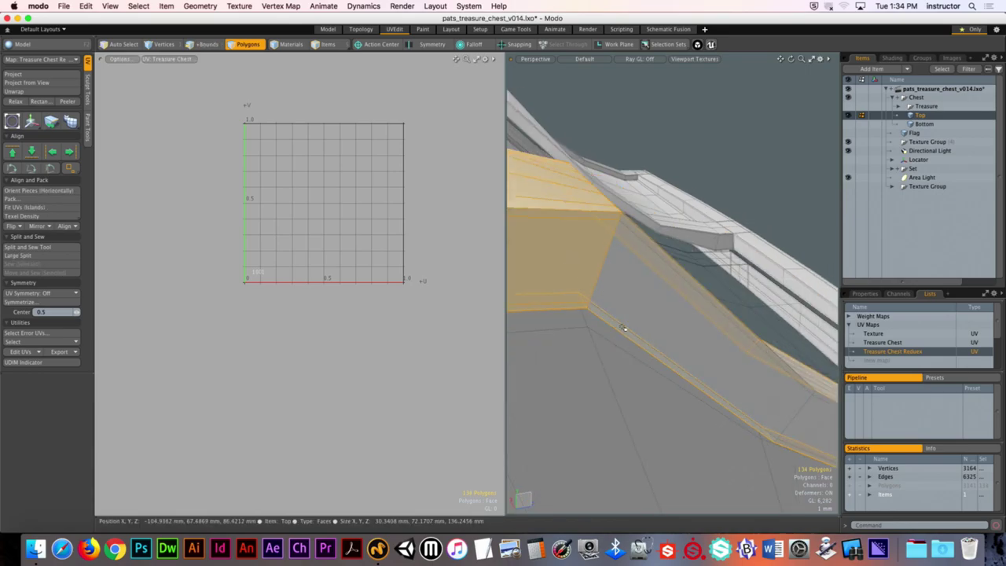
# Add the side wall and outer face strips down the band's opposite slope to the selection
pyautogui.keyDown('alt'); pyautogui.moveTo(644, 294); pyautogui.dragTo(589, 250); pyautogui.keyUp('alt')
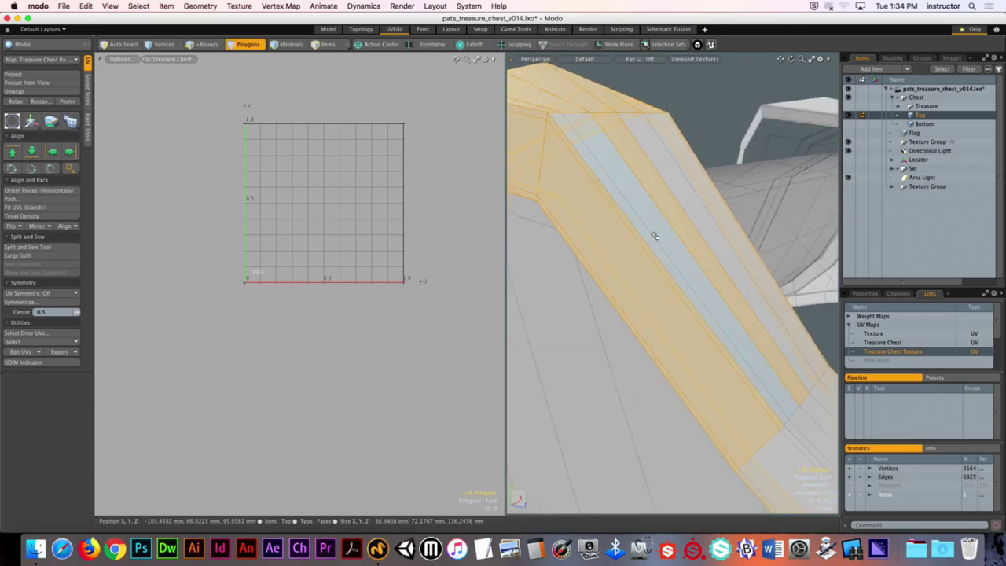
pyautogui.keyDown('alt'); pyautogui.moveTo(683, 211); pyautogui.dragTo(621, 168); pyautogui.keyUp('alt')
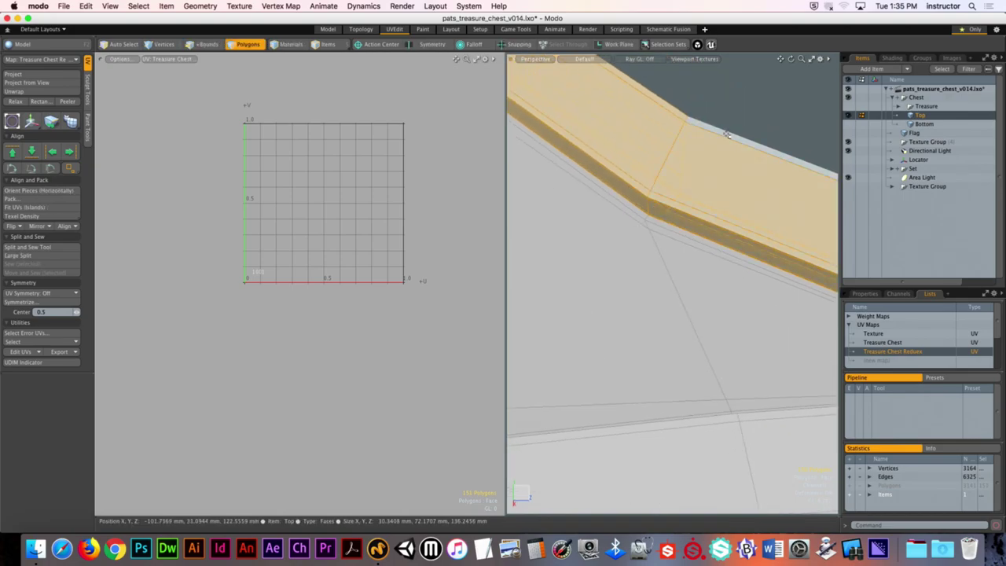
pyautogui.keyDown('alt'); pyautogui.moveTo(726, 159); pyautogui.dragTo(589, 246); pyautogui.keyUp('alt')
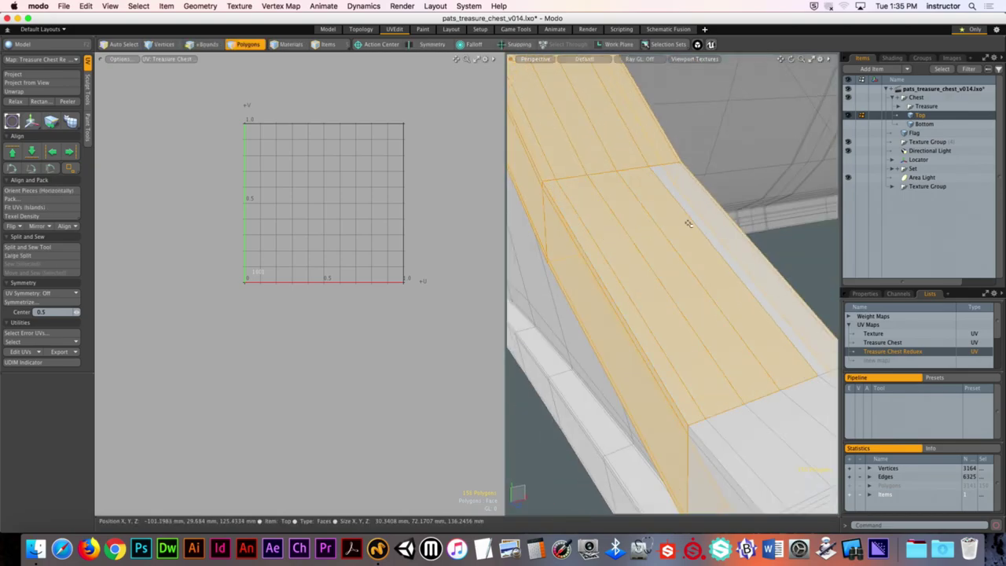
pyautogui.keyDown('alt'); pyautogui.moveTo(689, 224); pyautogui.dragTo(692, 185); pyautogui.keyUp('alt')
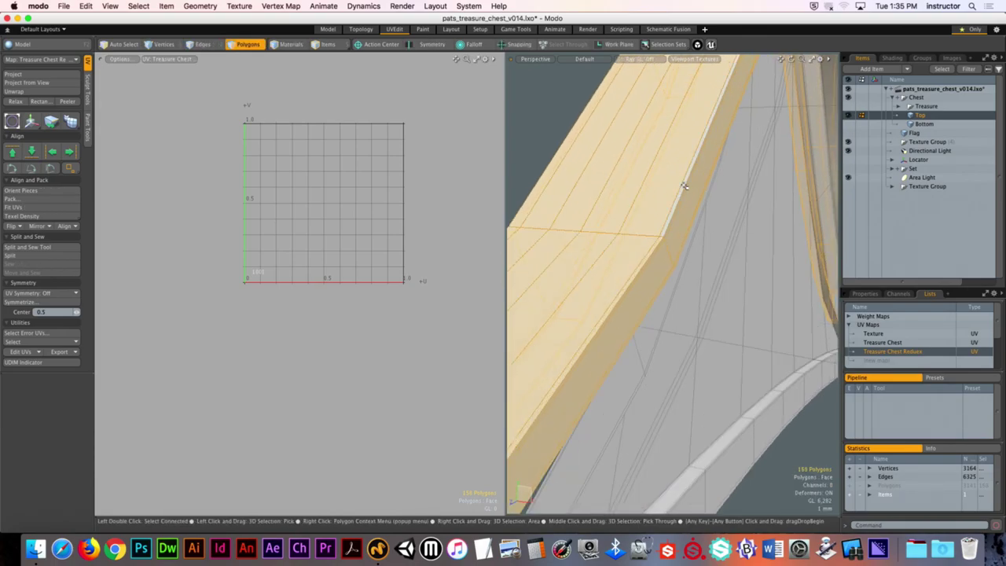
pyautogui.keyDown('alt'); pyautogui.moveTo(689, 219); pyautogui.dragTo(685, 276); pyautogui.keyUp('alt')
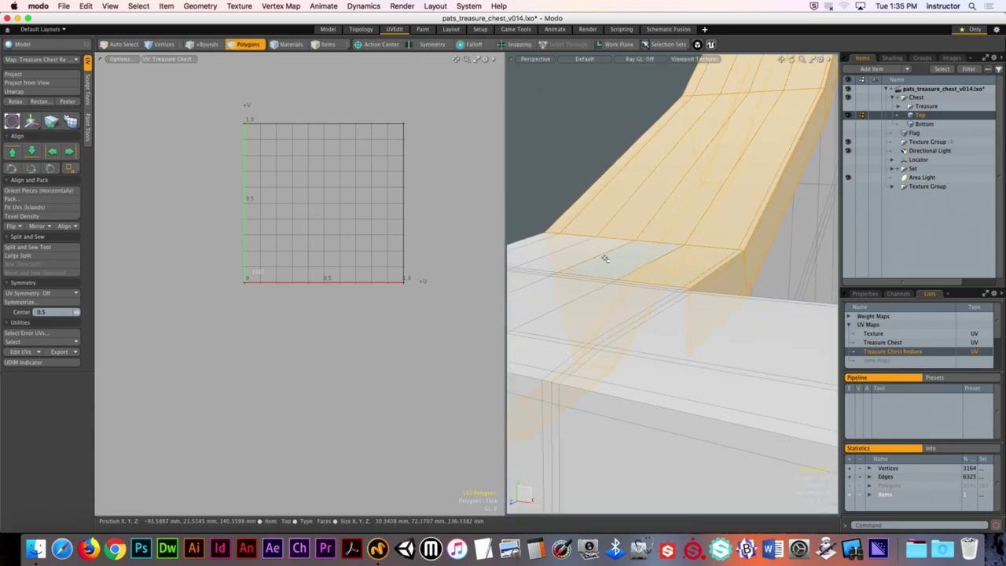
# Add the end segment's outer face, side wall and narrow corner polygons where the band meets the lid's rim
pyautogui.keyDown('alt'); pyautogui.moveTo(606, 259); pyautogui.dragTo(701, 318); pyautogui.keyUp('alt')
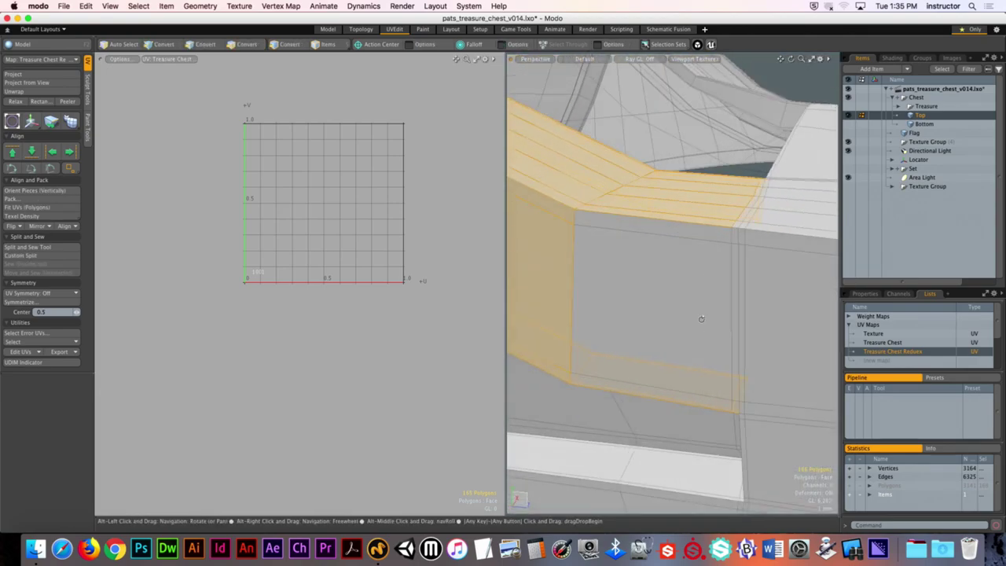
pyautogui.keyDown('alt'); pyautogui.moveTo(699, 243); pyautogui.dragTo(774, 294); pyautogui.keyUp('alt')
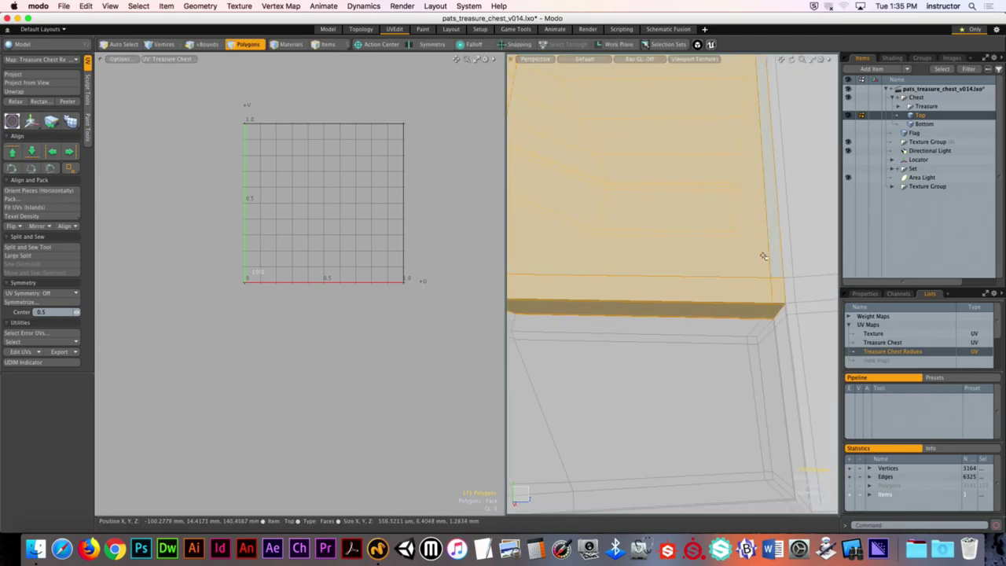
pyautogui.keyDown('alt'); pyautogui.moveTo(763, 255); pyautogui.dragTo(695, 287); pyautogui.keyUp('alt')
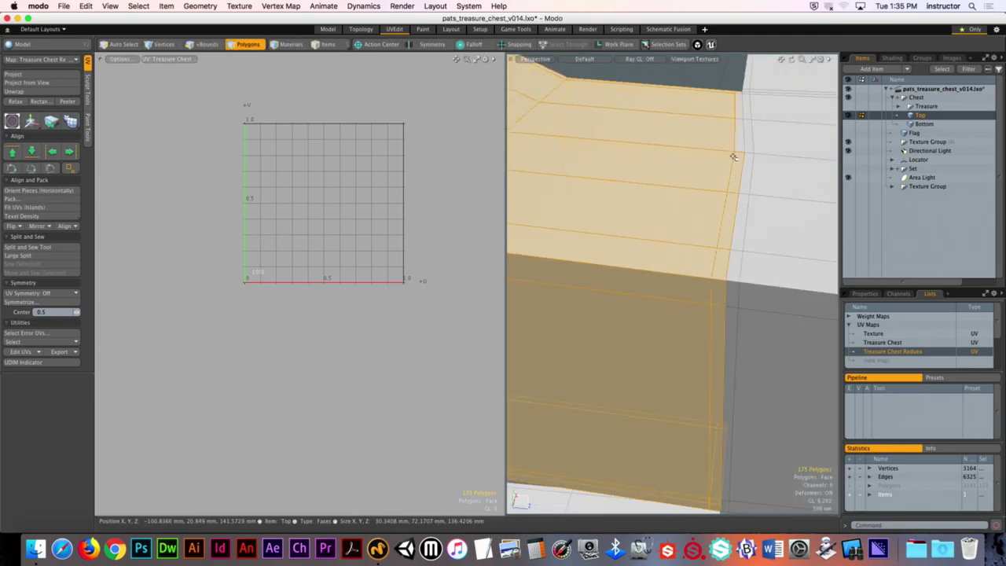
pyautogui.keyDown('alt'); pyautogui.moveTo(738, 102); pyautogui.dragTo(604, 321); pyautogui.keyUp('alt')
pyautogui.keyDown('alt'); pyautogui.moveTo(606, 267); pyautogui.dragTo(679, 223); pyautogui.keyUp('alt')
# Hide everything except the selected band polygons and inspect the isolated band for missing polygons
pyautogui.press('3')
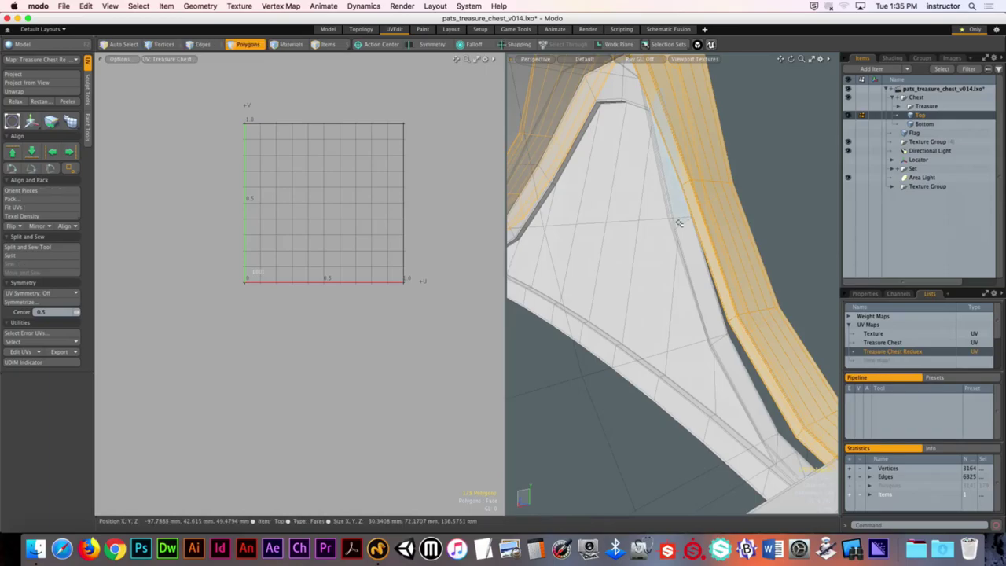
pyautogui.hotkey('shift', 'h')
pyautogui.press('a')
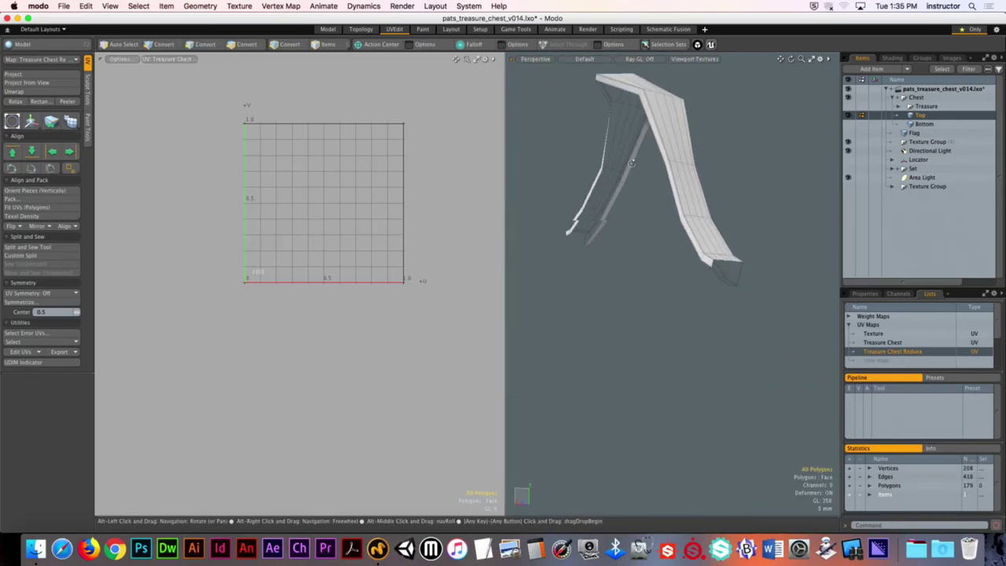
pyautogui.keyDown('alt'); pyautogui.moveTo(561, 153); pyautogui.dragTo(702, 231); pyautogui.keyUp('alt')
pyautogui.scroll(-2, 703, 231)
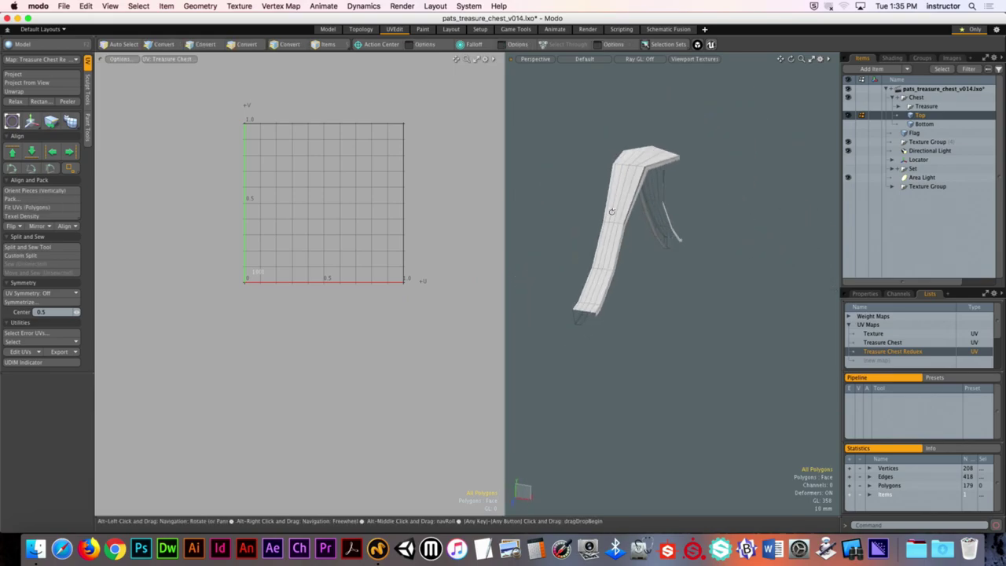
# Reselect the connected band, unhide the lid, add the missing narrow edge polygon on the slope and isolate the band again
pyautogui.scroll(5, 721, 199)
pyautogui.doubleClick(721, 202)
pyautogui.press('u')
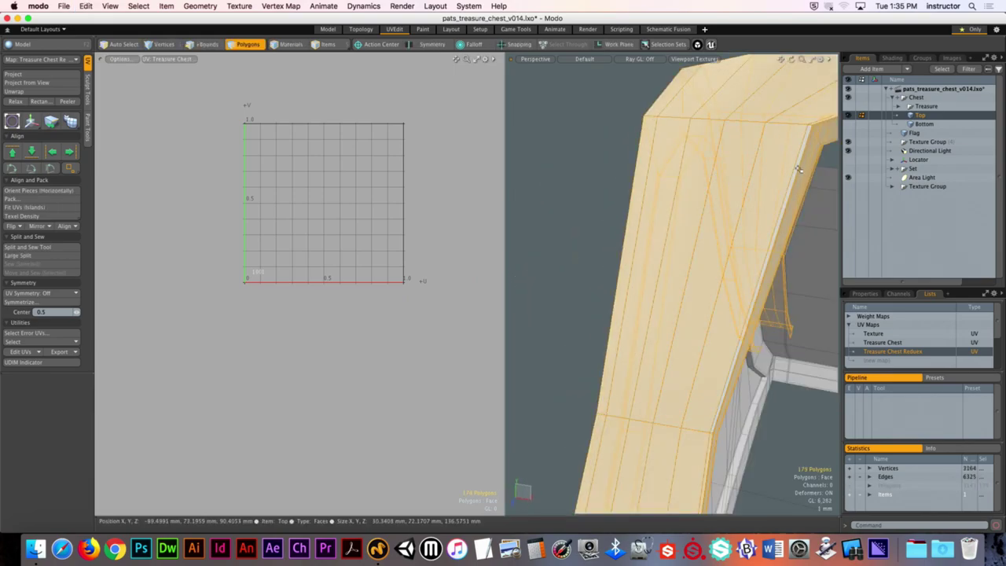
pyautogui.hotkey('shift', 'h')
pyautogui.scroll(-3, 592, 149)
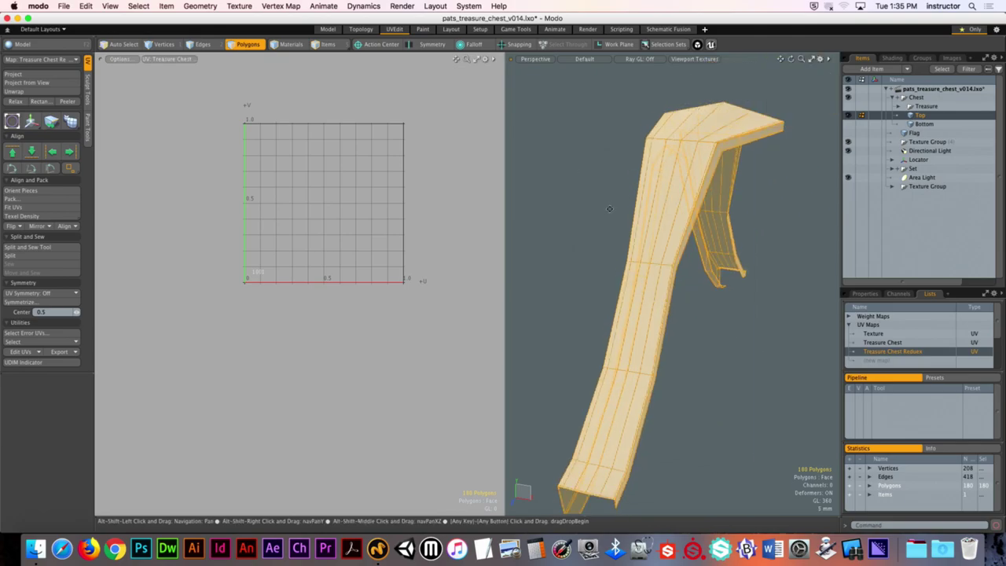
pyautogui.click(712, 257)
pyautogui.keyDown('alt'); pyautogui.moveTo(712, 257); pyautogui.dragTo(636, 246); pyautogui.keyUp('alt')
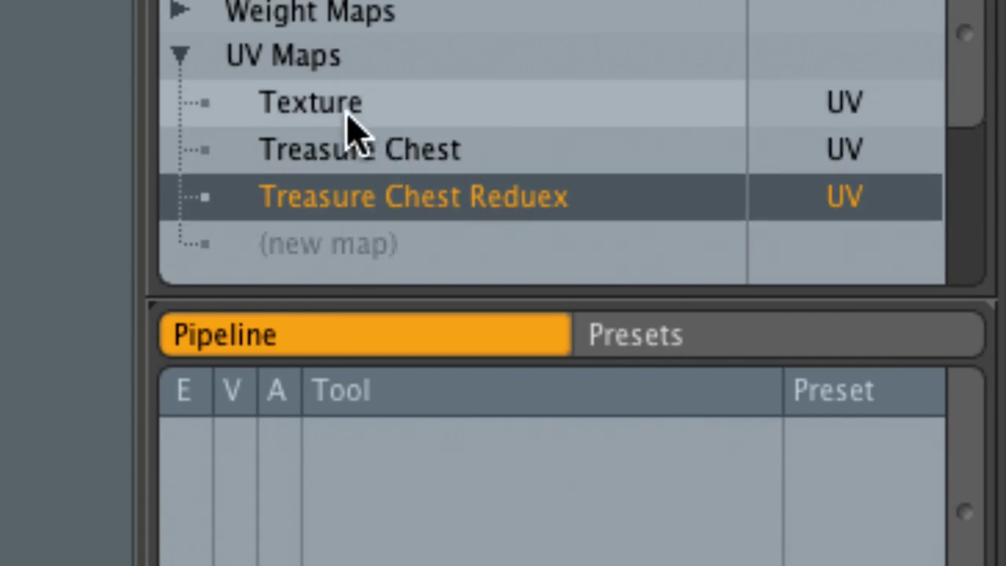
# Compare the Texture and Treasure Chest UV maps, finishing with Treasure Chest Reduex as the active map
pyautogui.click(347, 110)
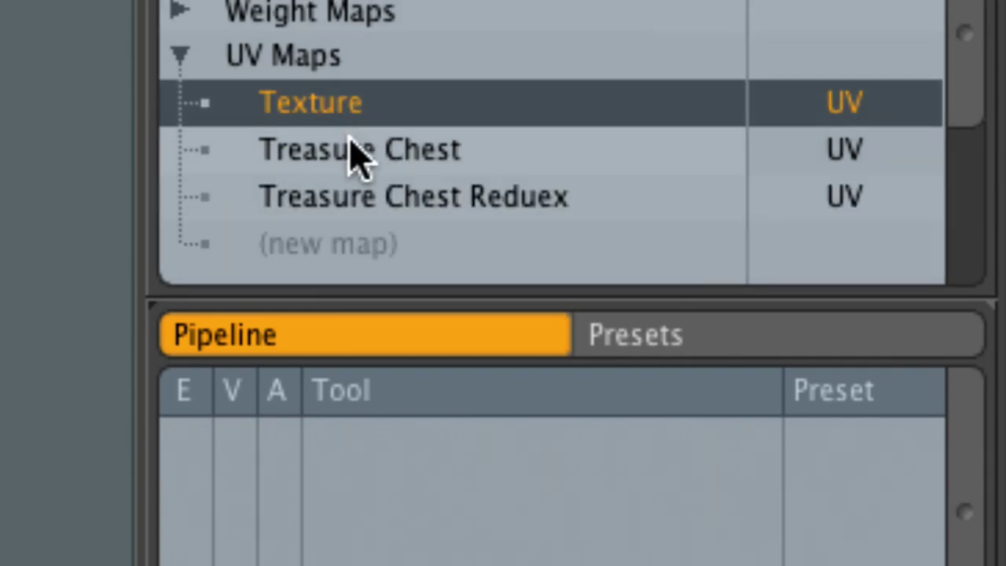
pyautogui.click(353, 140)
pyautogui.click(350, 110)
pyautogui.click(354, 146)
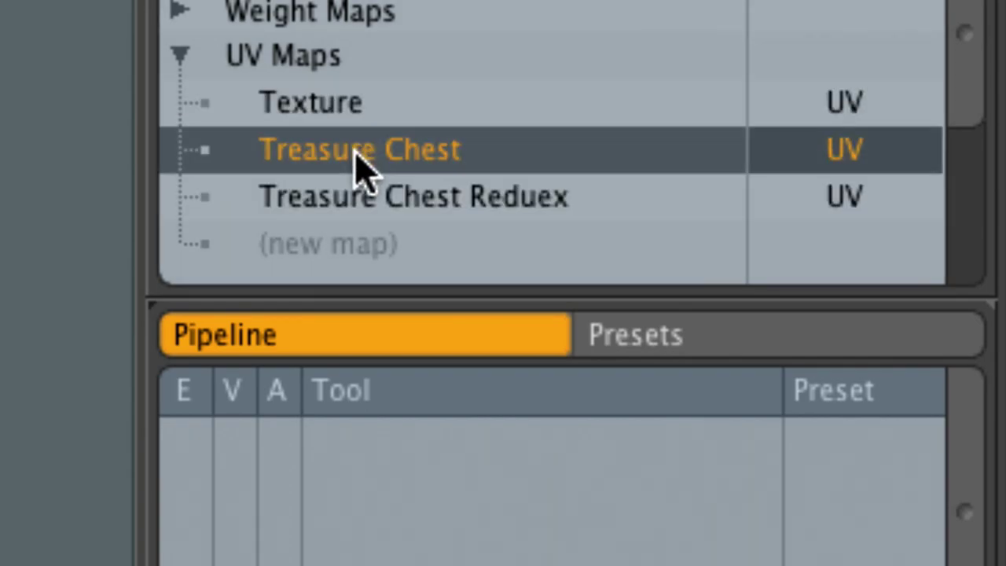
pyautogui.click(351, 205)
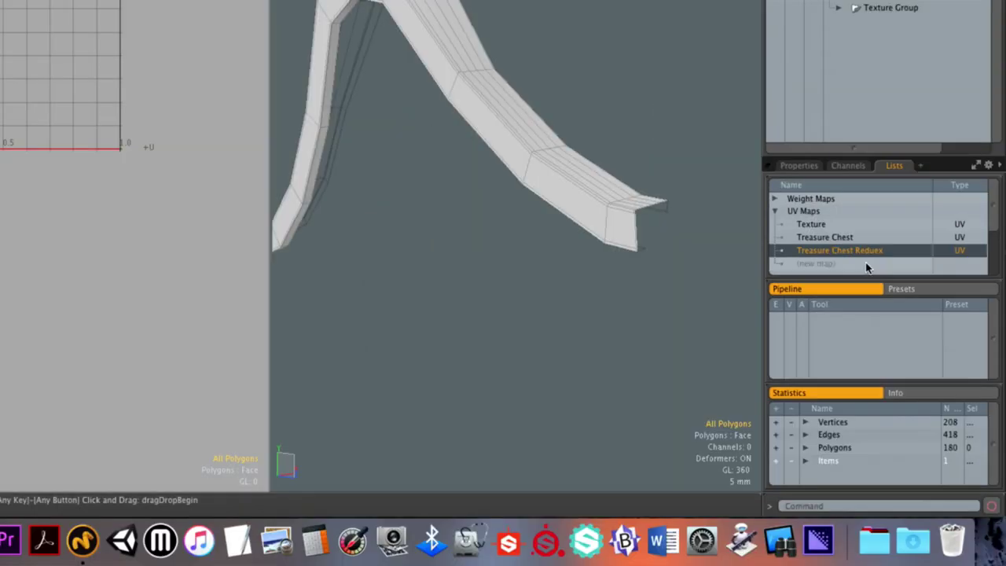
# Select the whole band, unhide the rest of the lid and temporarily hide the band to check the lid without it
pyautogui.doubleClick(515, 136)
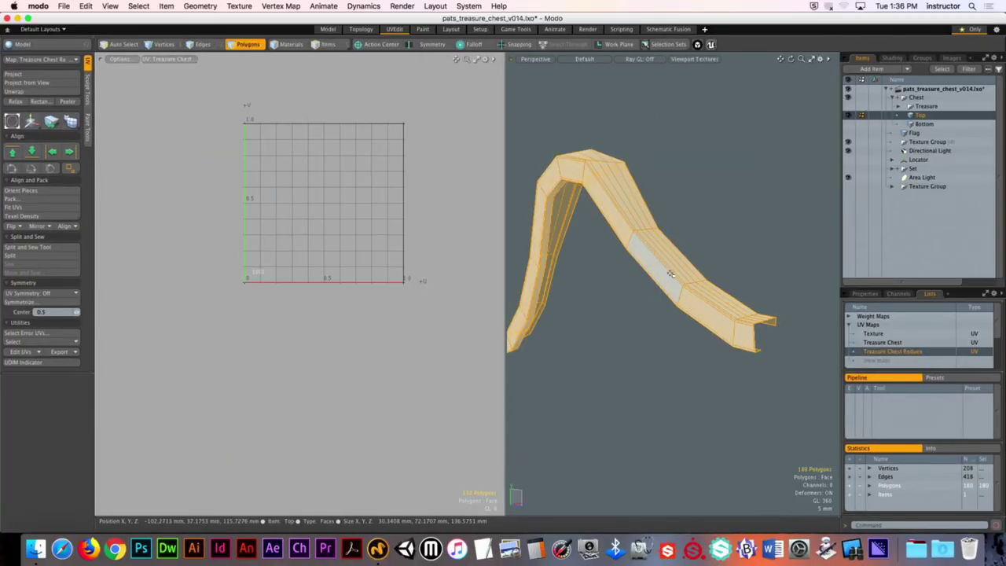
pyautogui.press('u')
pyautogui.scroll(-2, 323, 238)
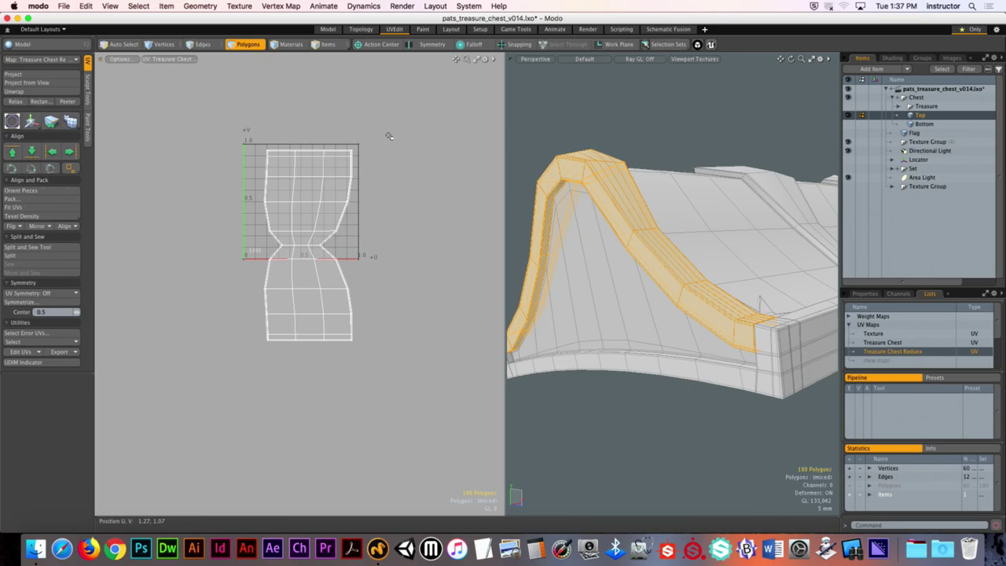
pyautogui.click(720, 132)
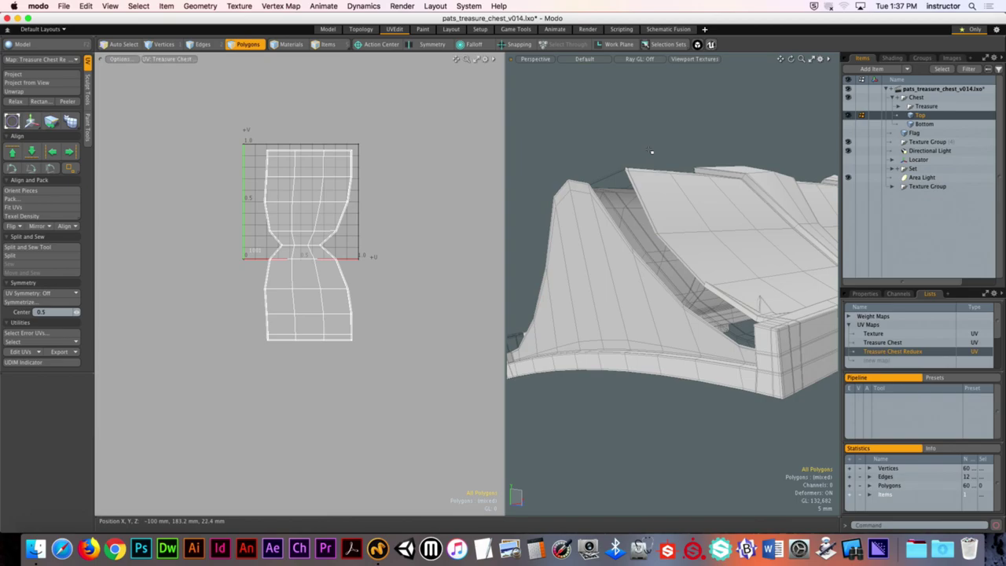
pyautogui.moveTo(649, 165); pyautogui.dragTo(559, 203, button='middle')
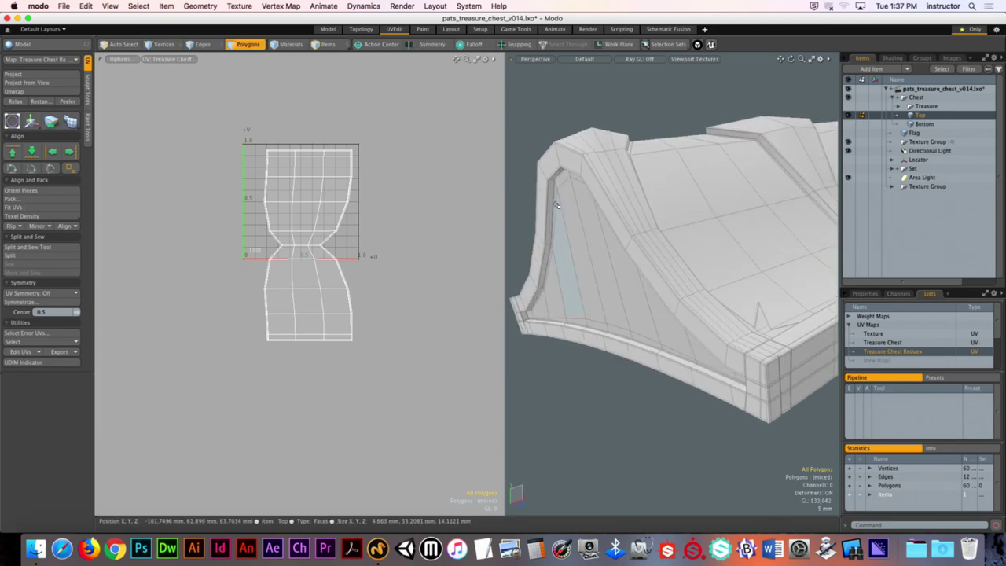
# Isolate the selected band and unwrap it with the Conformal method and a planar initial projection along Y
pyautogui.click(670, 229)
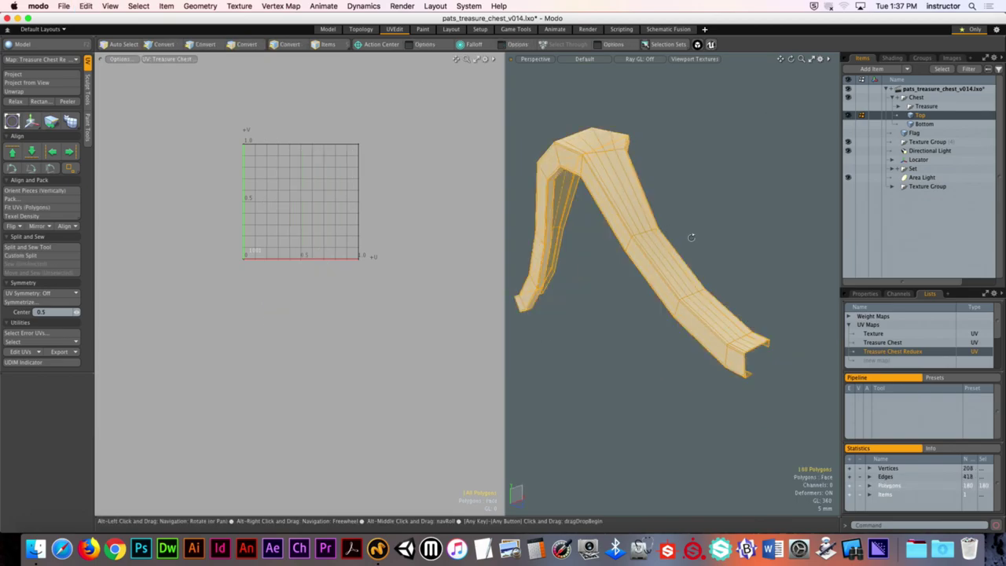
pyautogui.keyDown('alt'); pyautogui.moveTo(691, 238); pyautogui.dragTo(771, 178); pyautogui.keyUp('alt')
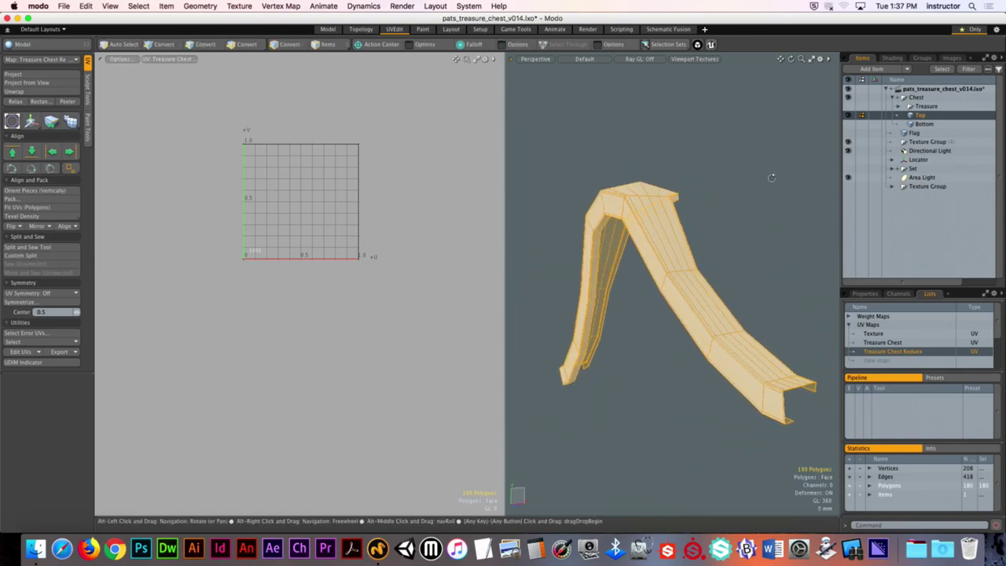
pyautogui.click(24, 91)
pyautogui.click(302, 220)
pyautogui.scroll(5, 290, 200)
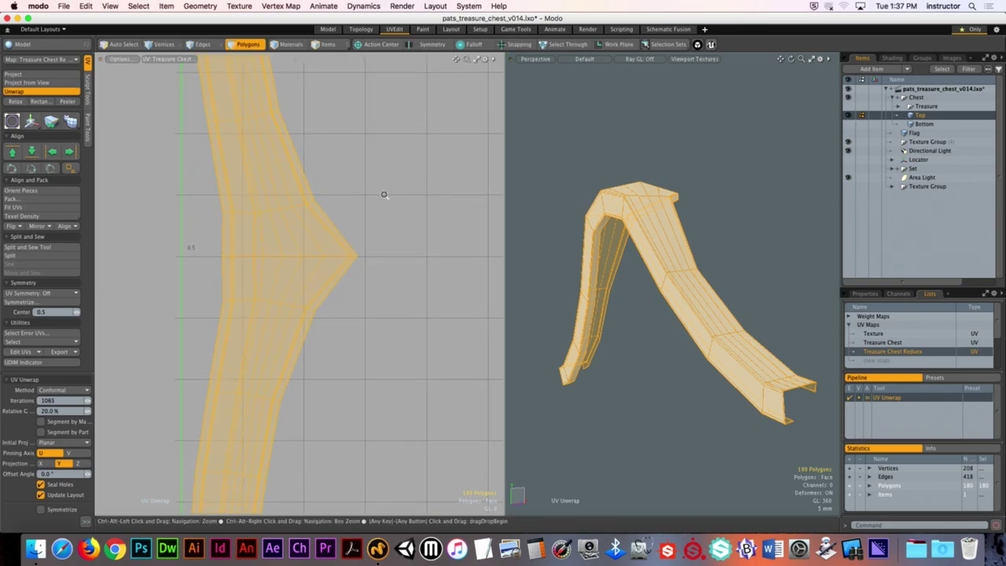
# Close the unwrap tool, clear the selection and examine the band's UV layout from its ends to the pointed middle
pyautogui.click(346, 187)
pyautogui.keyDown('alt'); pyautogui.moveTo(332, 186); pyautogui.dragTo(271, 160); pyautogui.keyUp('alt')
pyautogui.scroll(5, 272, 160)
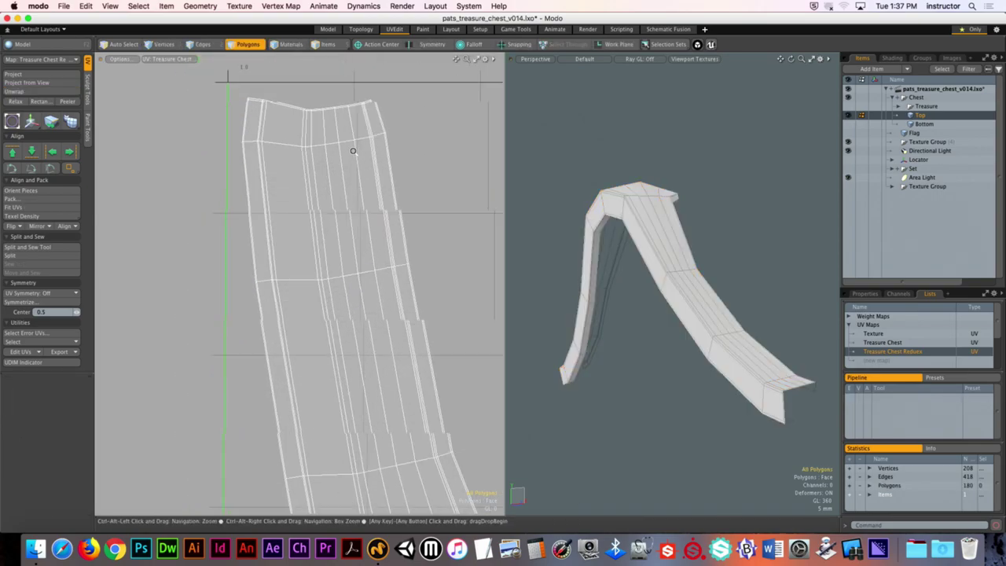
pyautogui.keyDown('alt'); pyautogui.moveTo(353, 151); pyautogui.dragTo(265, 105); pyautogui.keyUp('alt')
pyautogui.click(321, 262)
pyautogui.keyDown('alt'); pyautogui.moveTo(322, 262); pyautogui.dragTo(294, 243); pyautogui.keyUp('alt')
pyautogui.click(656, 222)
pyautogui.click(660, 169)
pyautogui.keyDown('alt'); pyautogui.moveTo(660, 169); pyautogui.dragTo(669, 149); pyautogui.keyUp('alt')
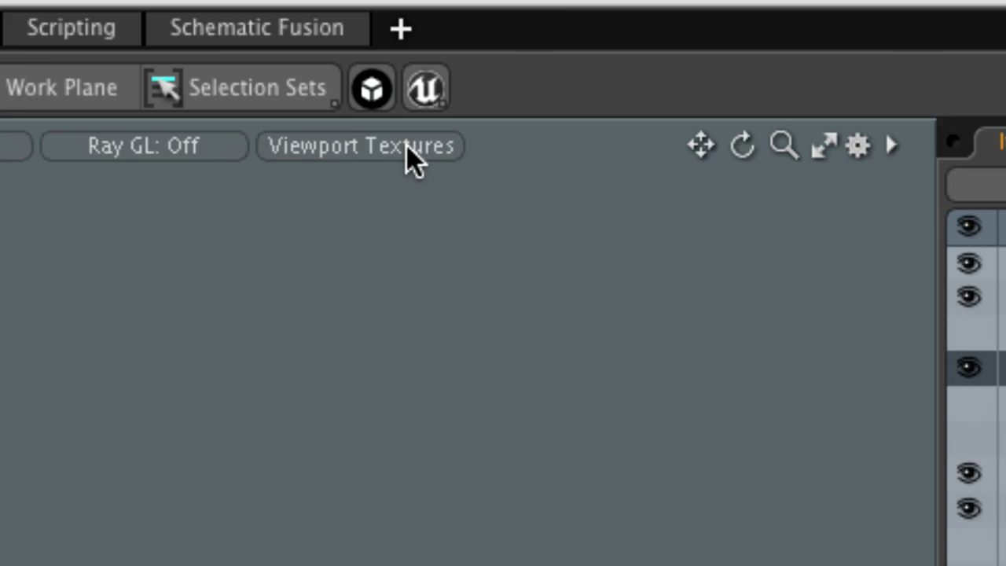
# Apply the Modo UV checker.jpg viewport texture from the UV textures and examine how it covers the band
pyautogui.click(357, 160)
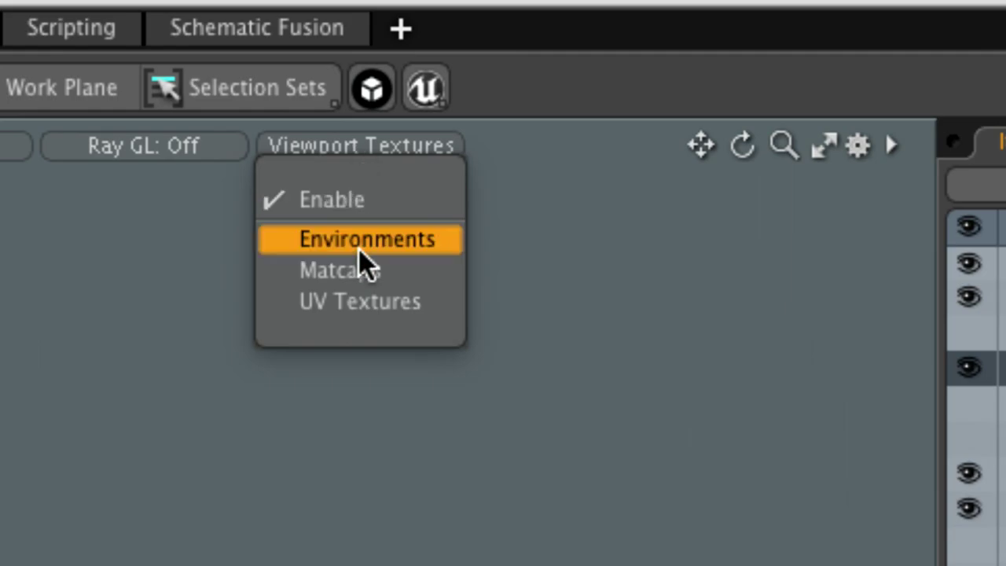
pyautogui.click(349, 303)
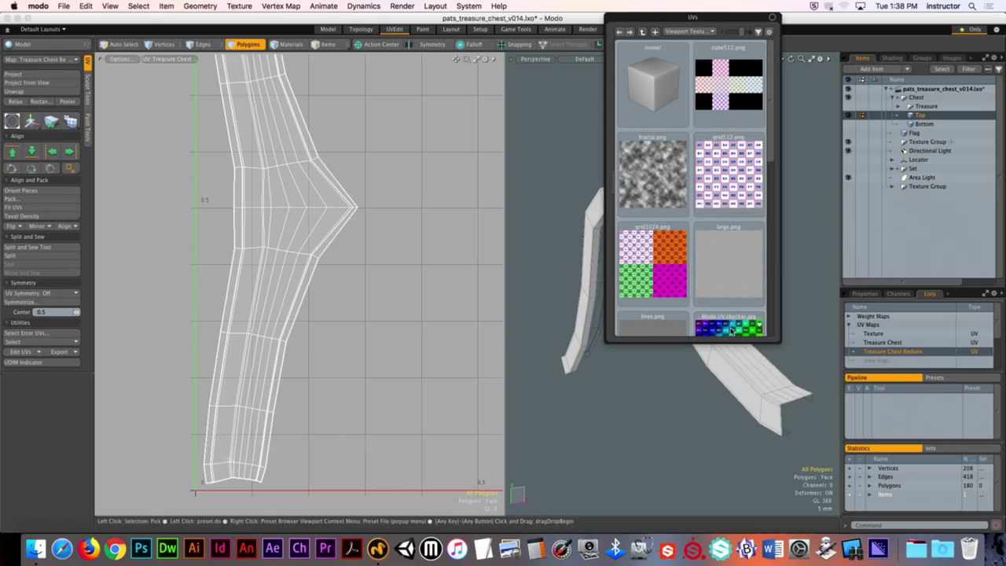
pyautogui.moveTo(731, 331); pyautogui.dragTo(771, 360)
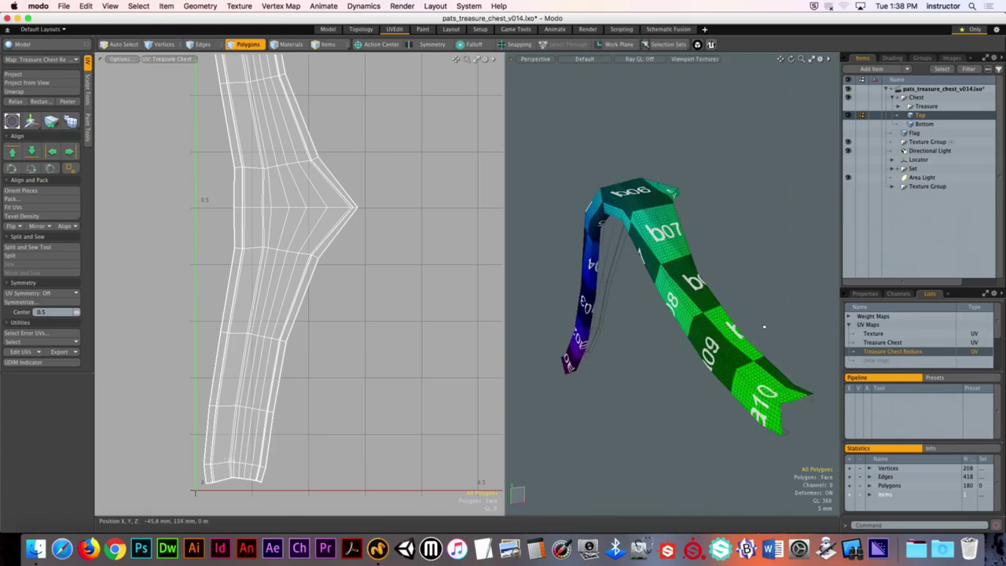
pyautogui.keyDown('alt'); pyautogui.moveTo(763, 326); pyautogui.dragTo(693, 187); pyautogui.keyUp('alt')
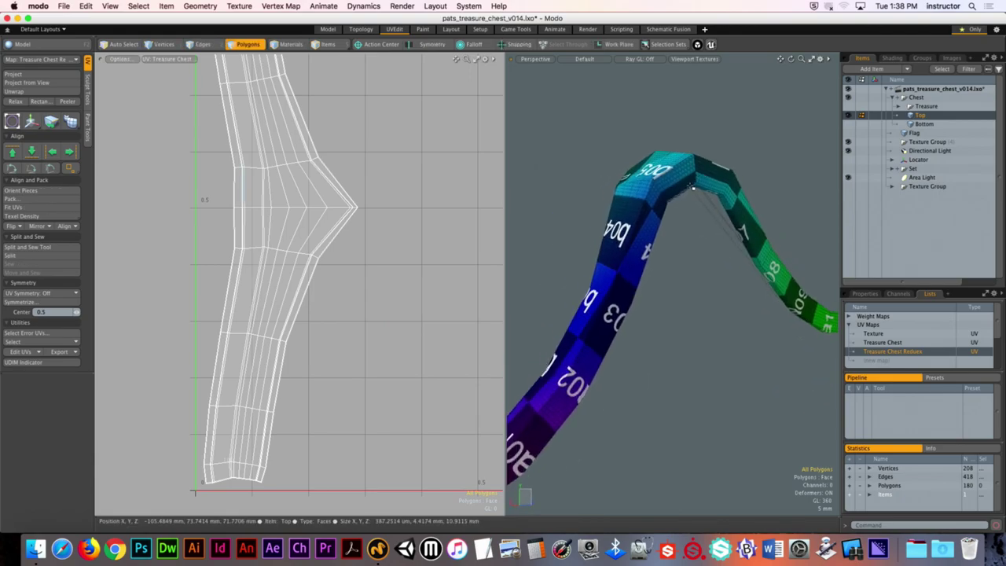
pyautogui.keyDown('alt'); pyautogui.moveTo(692, 187); pyautogui.dragTo(691, 236); pyautogui.keyUp('alt')
# Try to rotate the band's whole UV island, undo it, and clear the selection
pyautogui.press('3')
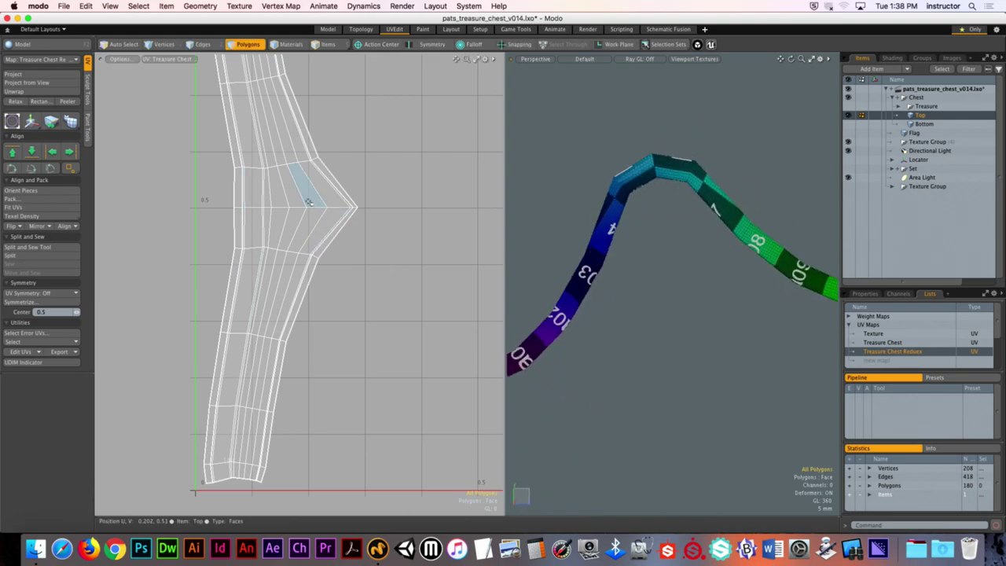
pyautogui.doubleClick(306, 204)
pyautogui.press('e')
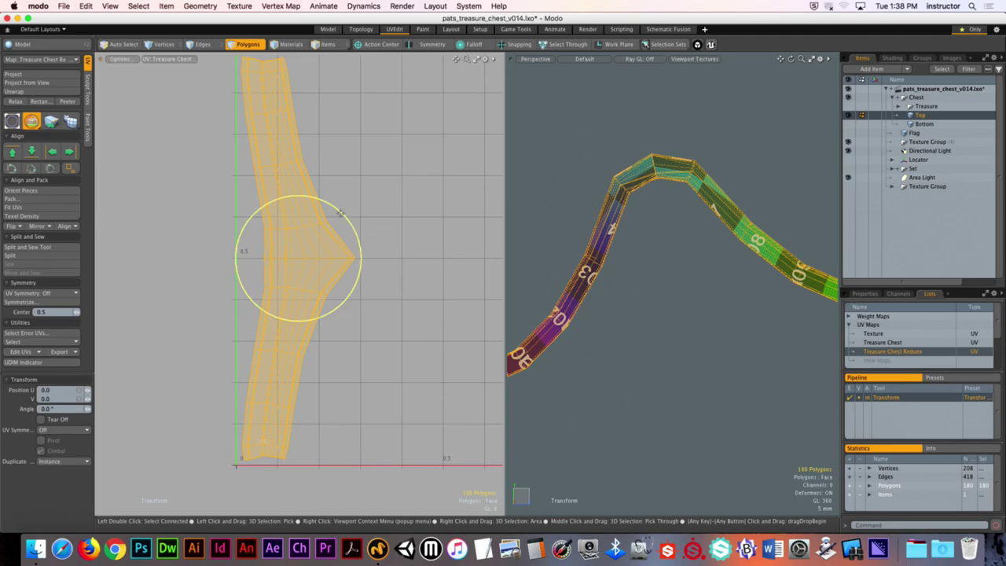
pyautogui.moveTo(338, 220)
pyautogui.mouseDown()
pyautogui.moveTo(349, 236)
pyautogui.moveTo(330, 206)
pyautogui.moveTo(346, 229)
pyautogui.mouseUp()
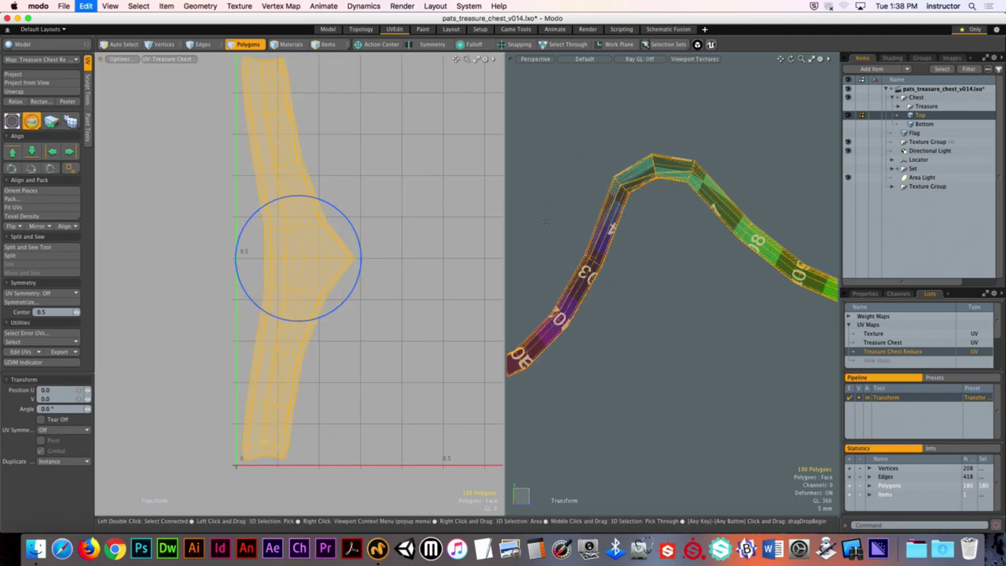
pyautogui.press('q')
pyautogui.click(668, 248)
# Examine the checkered band, turn off the viewport texture and view the untextured band from several angles
pyautogui.keyDown('alt'); pyautogui.moveTo(668, 248); pyautogui.dragTo(703, 253); pyautogui.keyUp('alt')
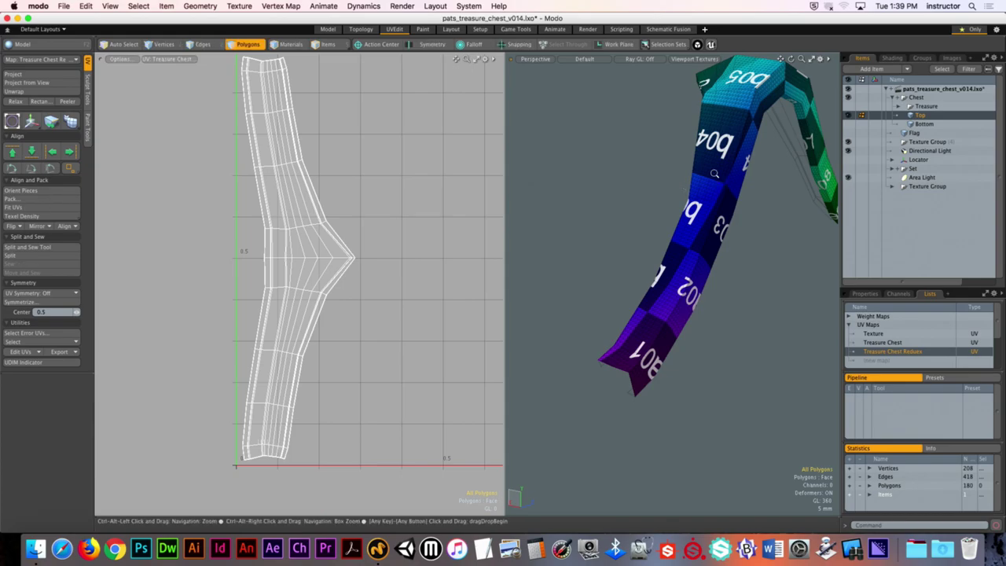
pyautogui.keyDown('alt'); pyautogui.moveTo(681, 188); pyautogui.dragTo(676, 142); pyautogui.keyUp('alt')
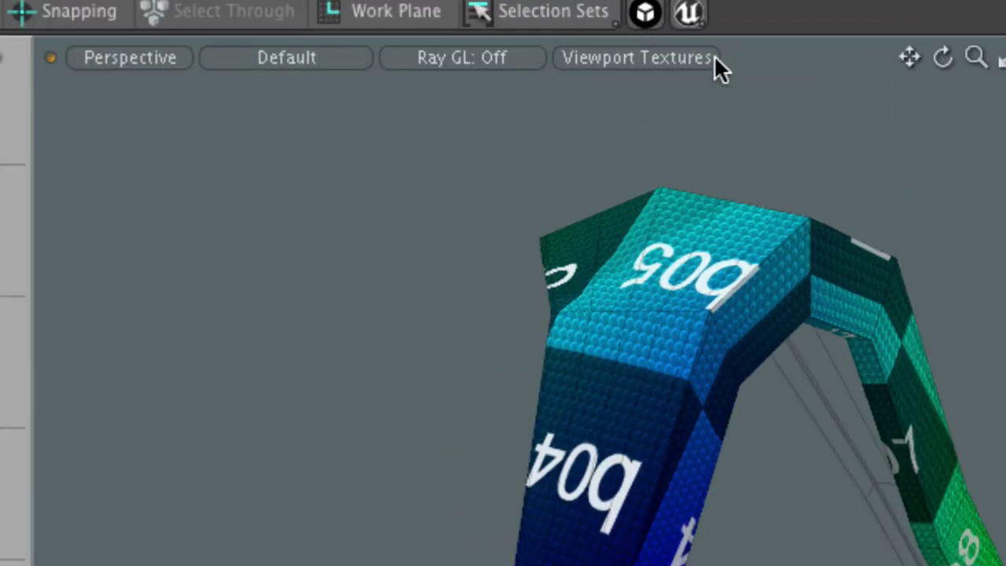
pyautogui.click(639, 58)
pyautogui.click(620, 96)
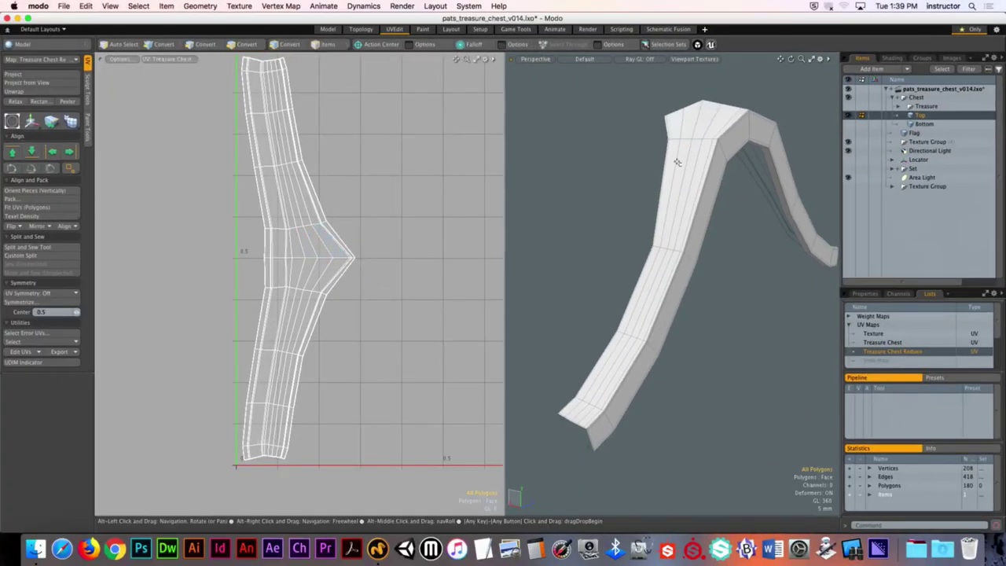
pyautogui.keyDown('ctrl'); pyautogui.keyDown('alt'); pyautogui.moveTo(673, 162); pyautogui.dragTo(635, 197); pyautogui.keyUp('alt'); pyautogui.keyUp('ctrl')
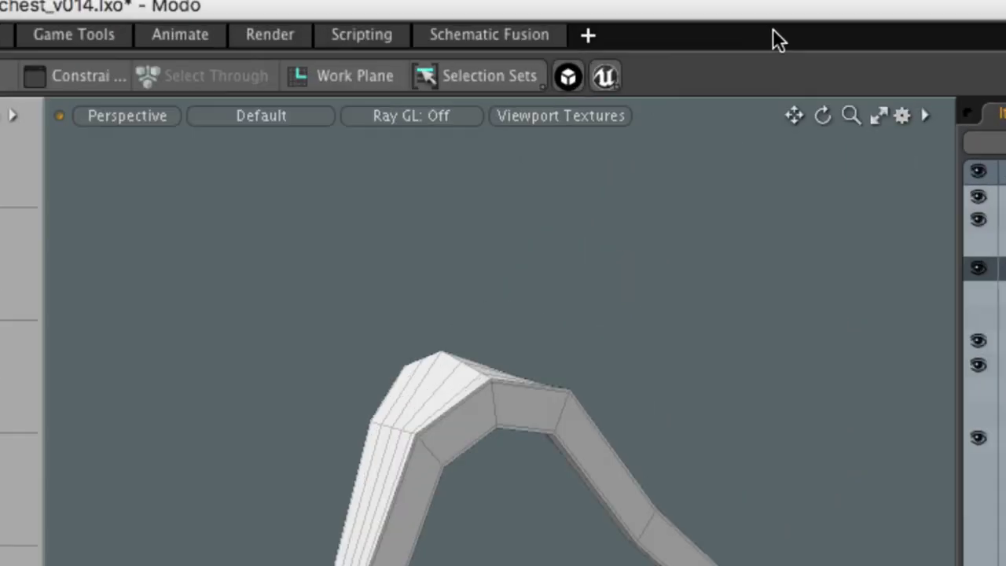
pyautogui.click(520, 128)
pyautogui.click(505, 172)
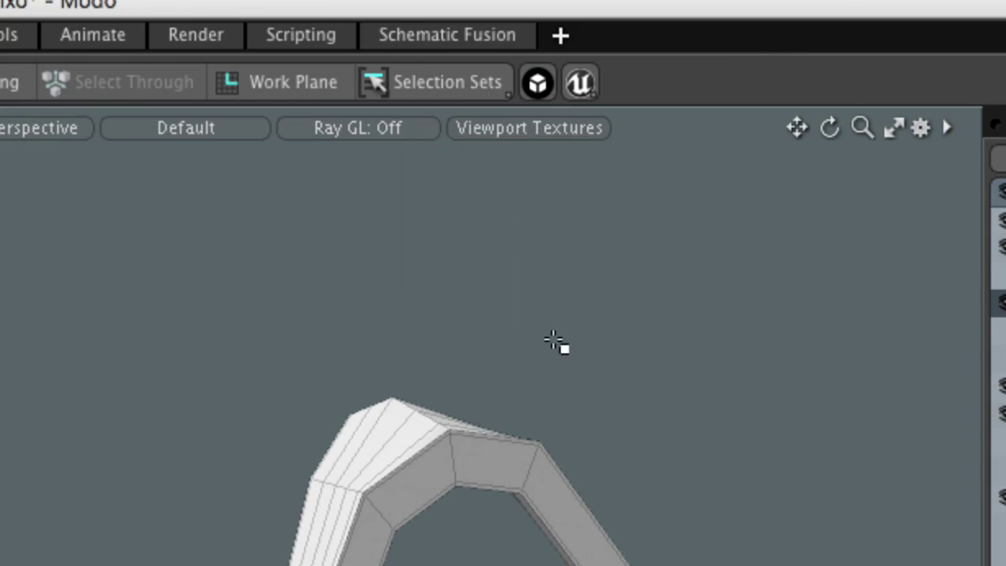
pyautogui.click(539, 128)
pyautogui.click(546, 162)
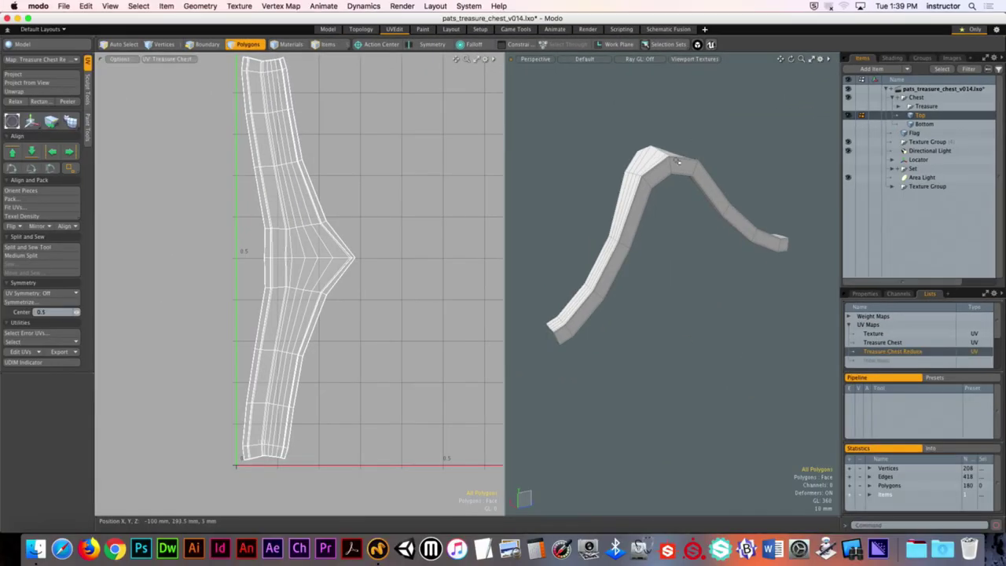
pyautogui.scroll(-1, 383, 260)
pyautogui.keyDown('alt'); pyautogui.moveTo(660, 236); pyautogui.dragTo(683, 226); pyautogui.keyUp('alt')
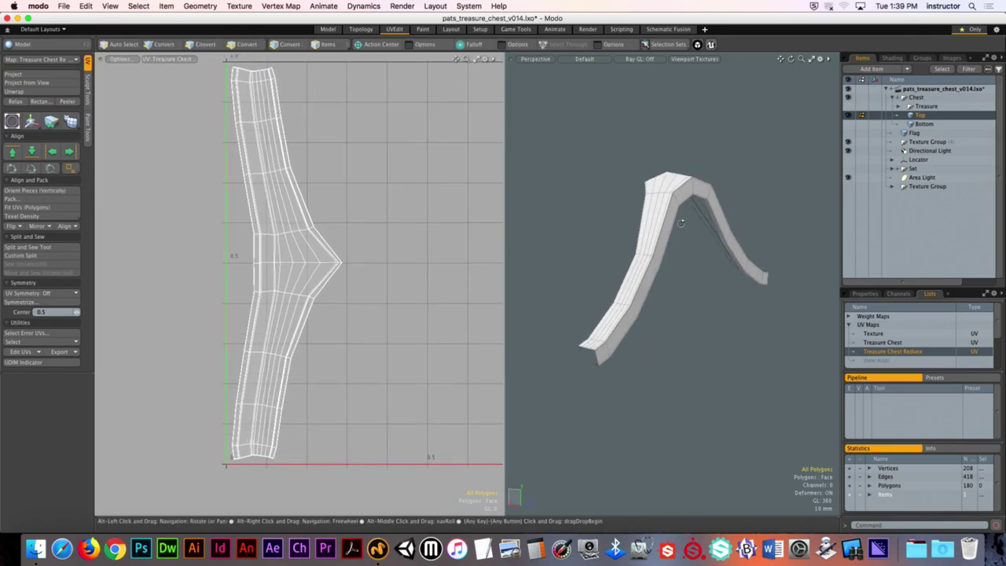
# Open pats_treasure_chest_v017.lxo from the PATS_TREASURE_CHEST folder, collapse the v014 scene and expand the new scene's Chest group
pyautogui.click(36, 549)
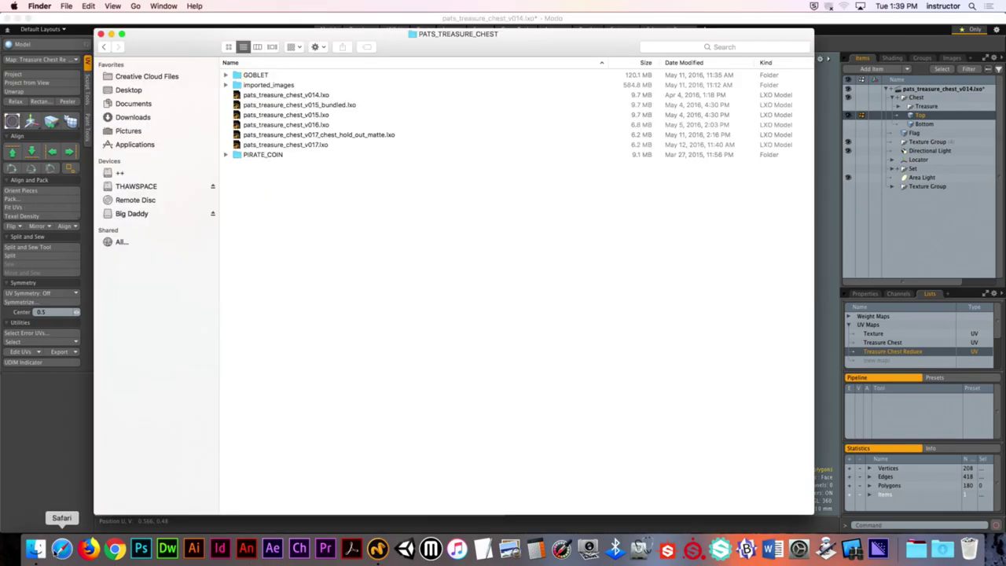
pyautogui.doubleClick(297, 147)
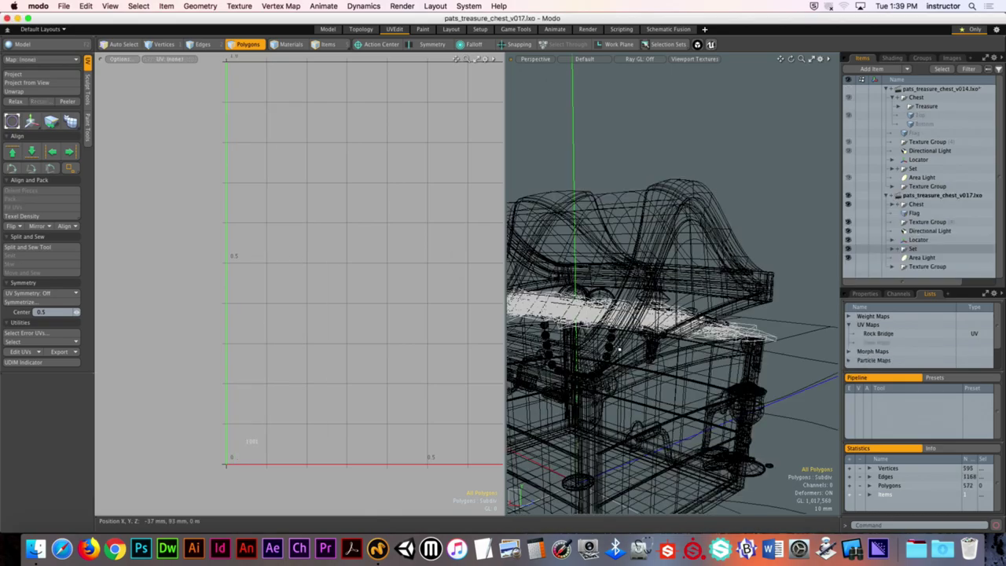
pyautogui.click(889, 90)
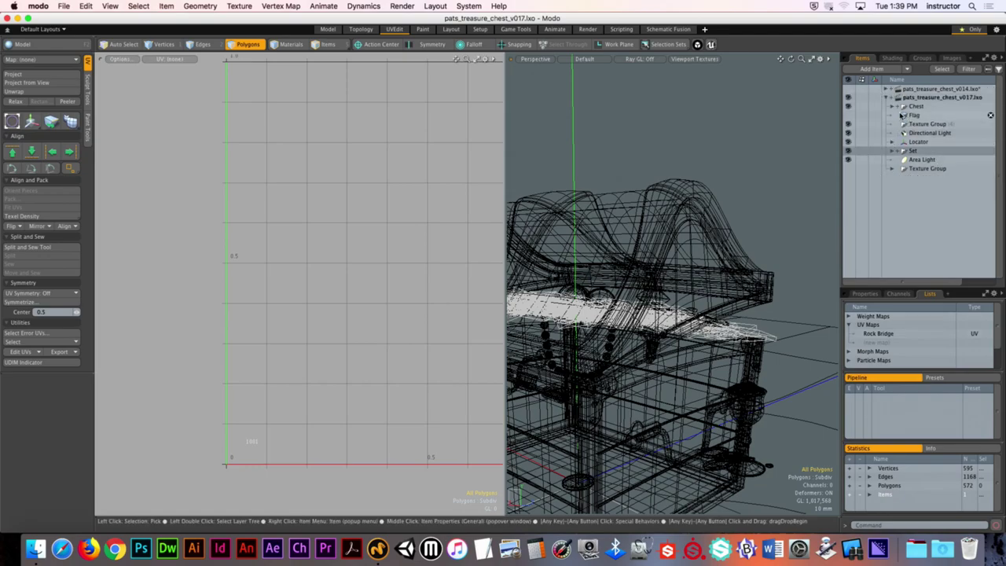
pyautogui.click(896, 106)
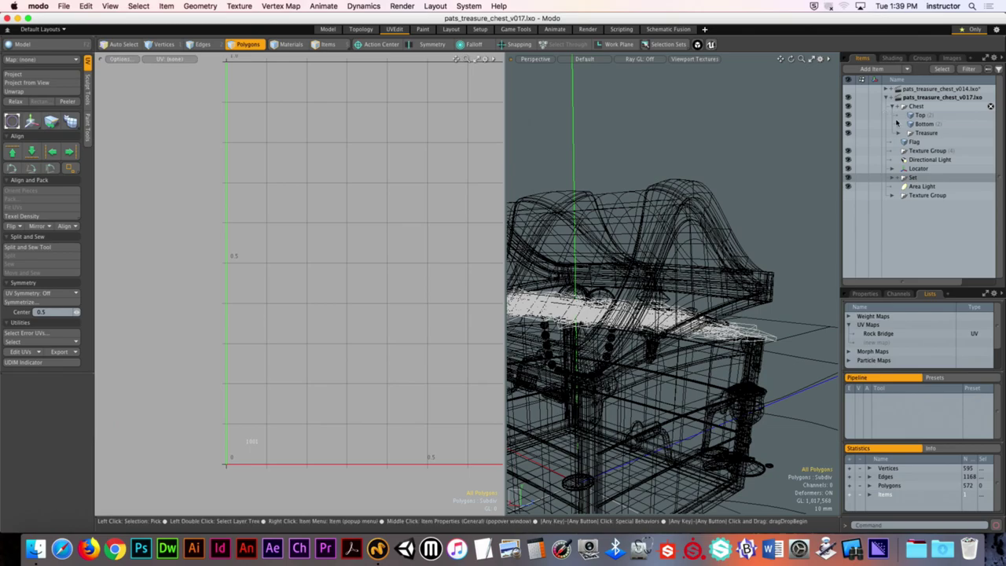
# Review the Treasure Chest Top and Treasure Chest Bottom UV maps, highlighting one lid panel's island to locate it on the chest
pyautogui.click(914, 117)
pyautogui.click(885, 334)
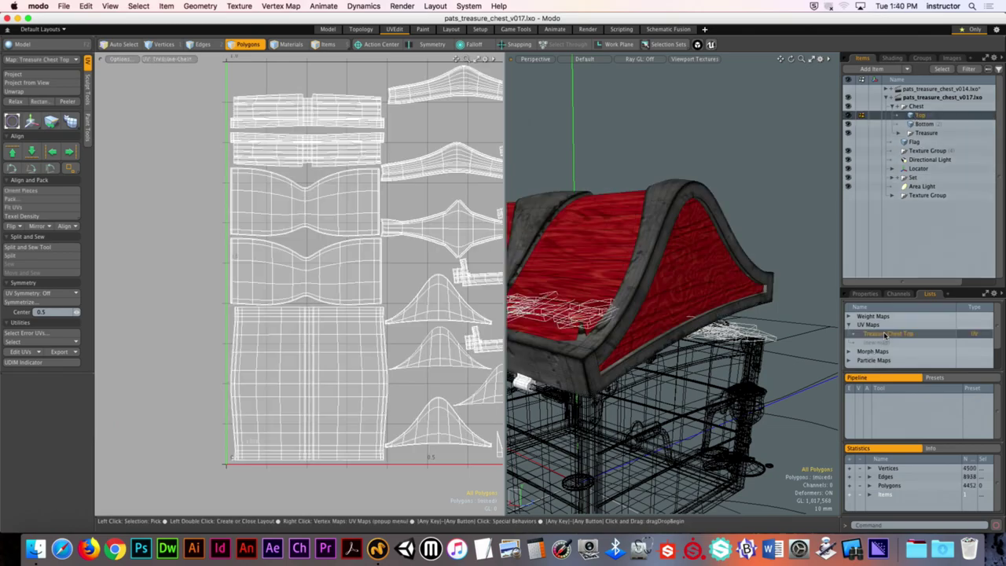
pyautogui.scroll(-2, 271, 244)
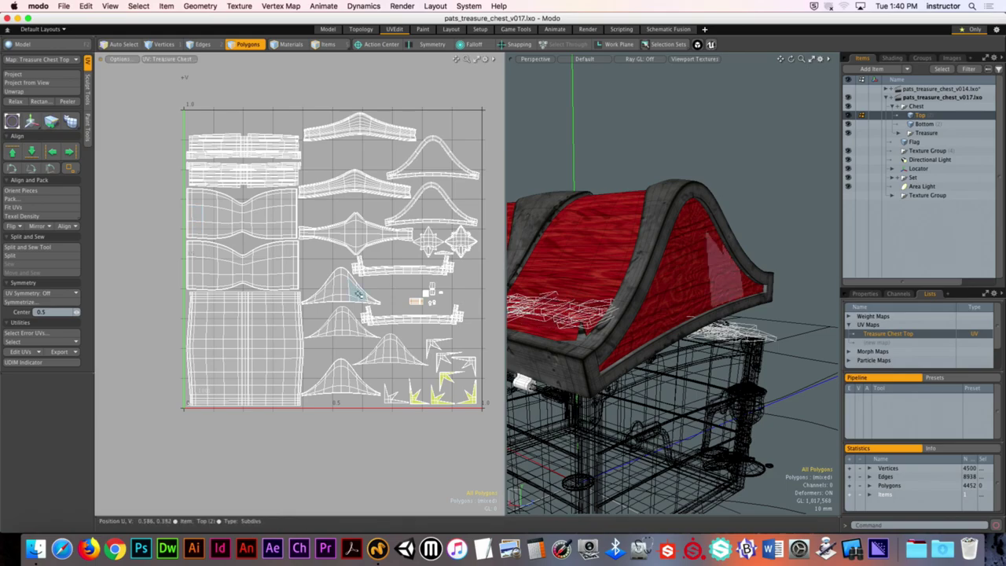
pyautogui.click(271, 218)
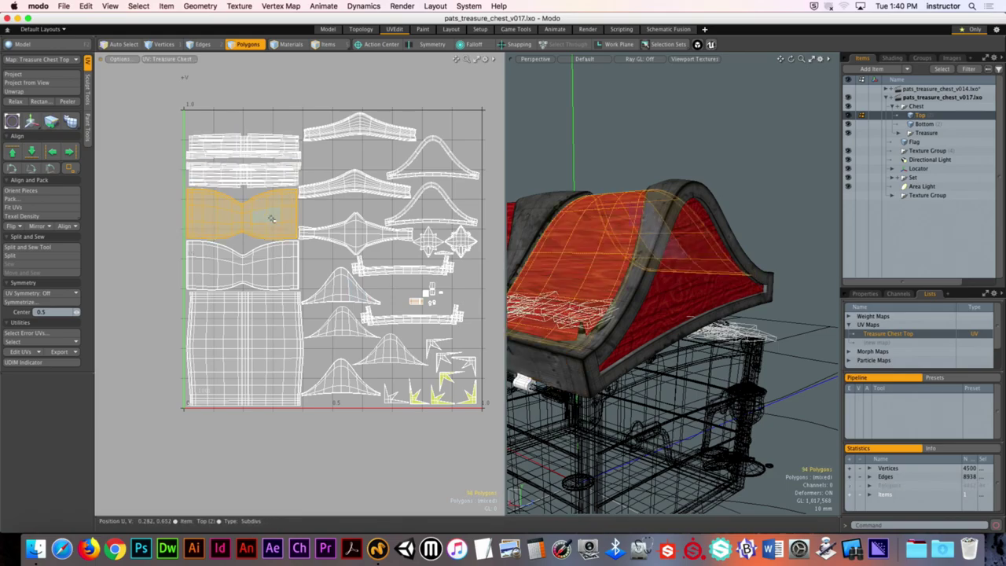
pyautogui.click(494, 203)
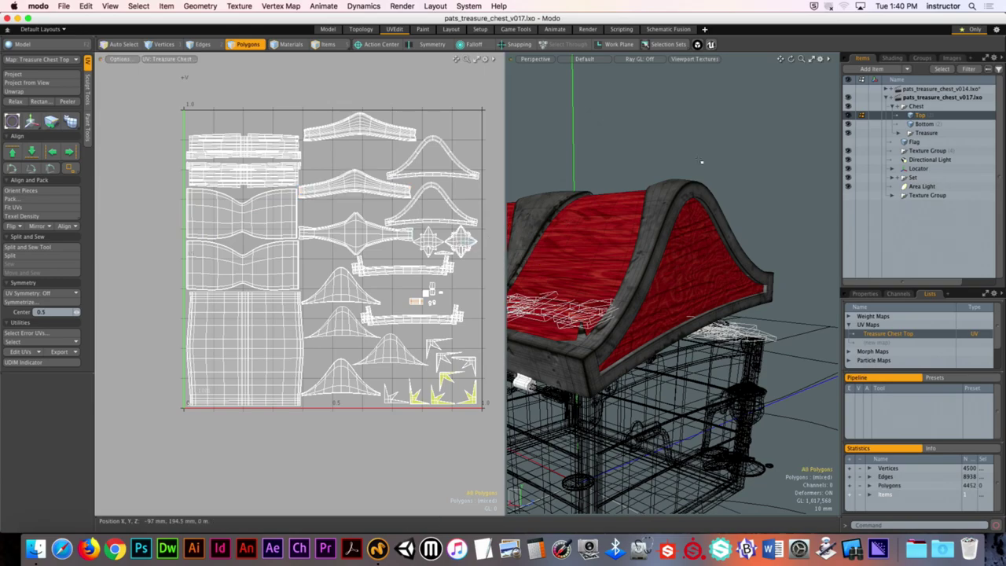
pyautogui.click(924, 124)
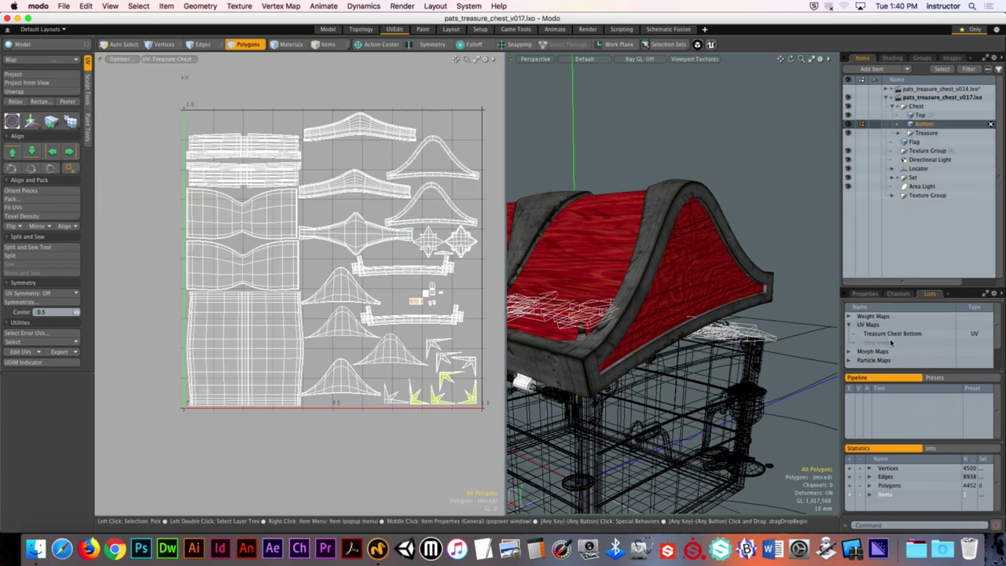
pyautogui.click(891, 334)
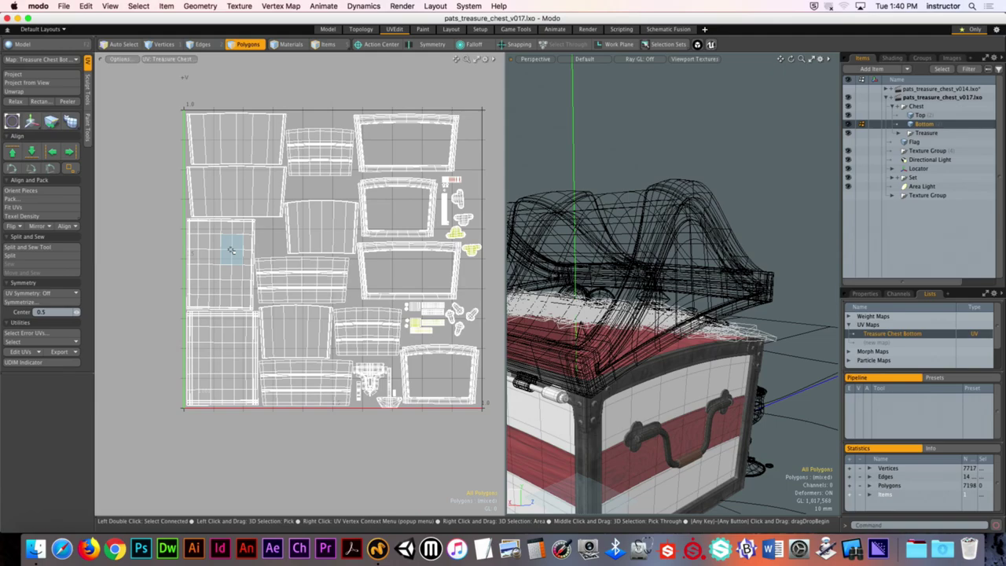
# Select the Top mesh together with Bottom and examine the finished textured chest within its set
pyautogui.keyDown('shift'); pyautogui.click(920, 116); pyautogui.keyUp('shift')
pyautogui.keyDown('alt'); pyautogui.moveTo(695, 216); pyautogui.dragTo(586, 222); pyautogui.keyUp('alt')
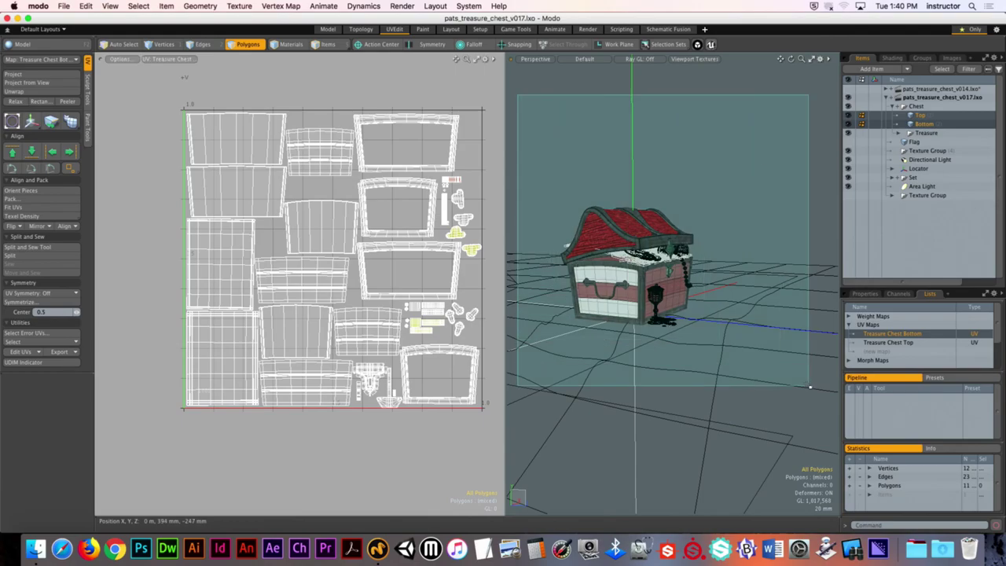
pyautogui.hotkey('ctrl', 'a')
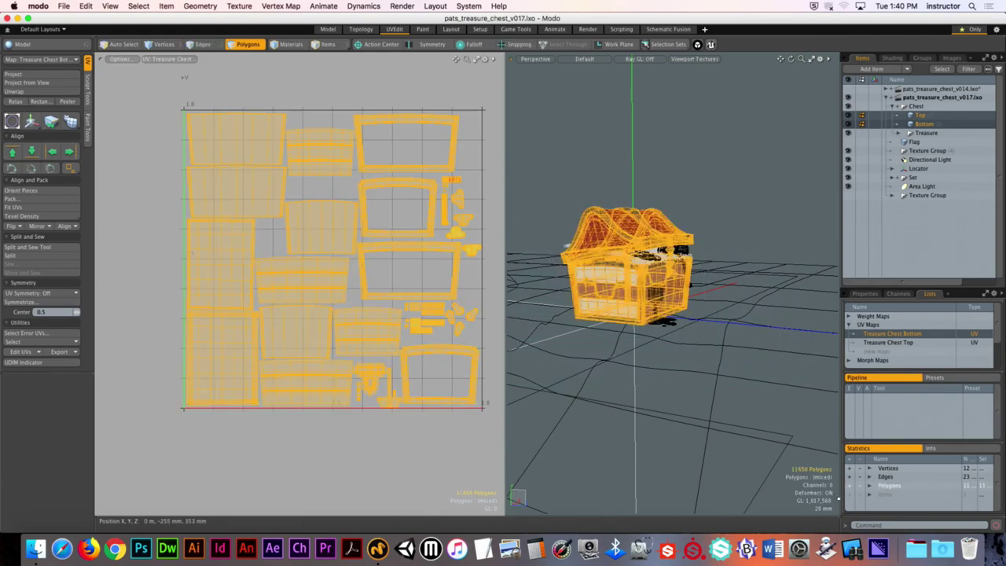
pyautogui.click(819, 442)
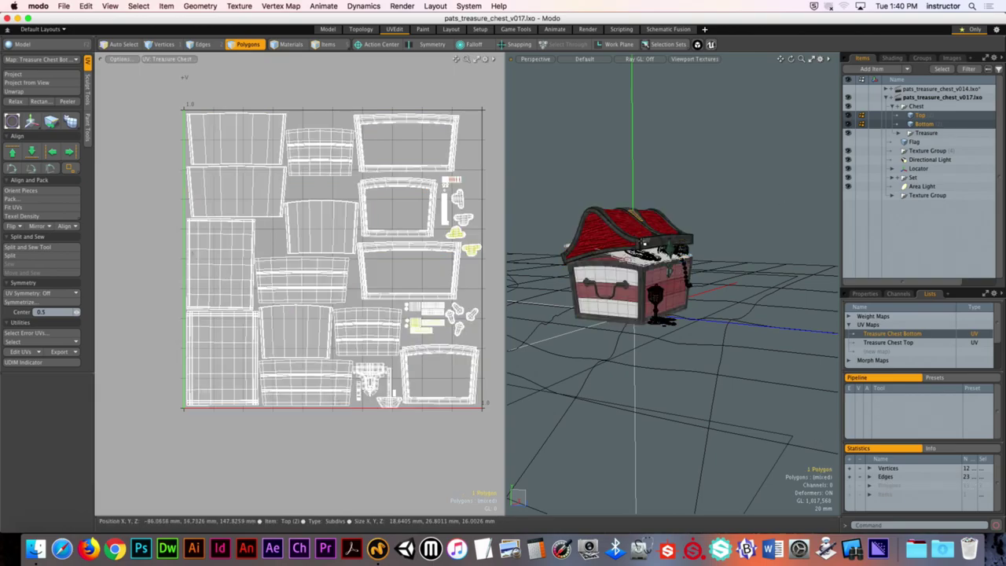
pyautogui.keyDown('ctrl'); pyautogui.keyDown('alt'); pyautogui.moveTo(818, 442); pyautogui.dragTo(754, 377); pyautogui.keyUp('alt'); pyautogui.keyUp('ctrl')
pyautogui.keyDown('alt'); pyautogui.moveTo(719, 275); pyautogui.dragTo(632, 284); pyautogui.keyUp('alt')
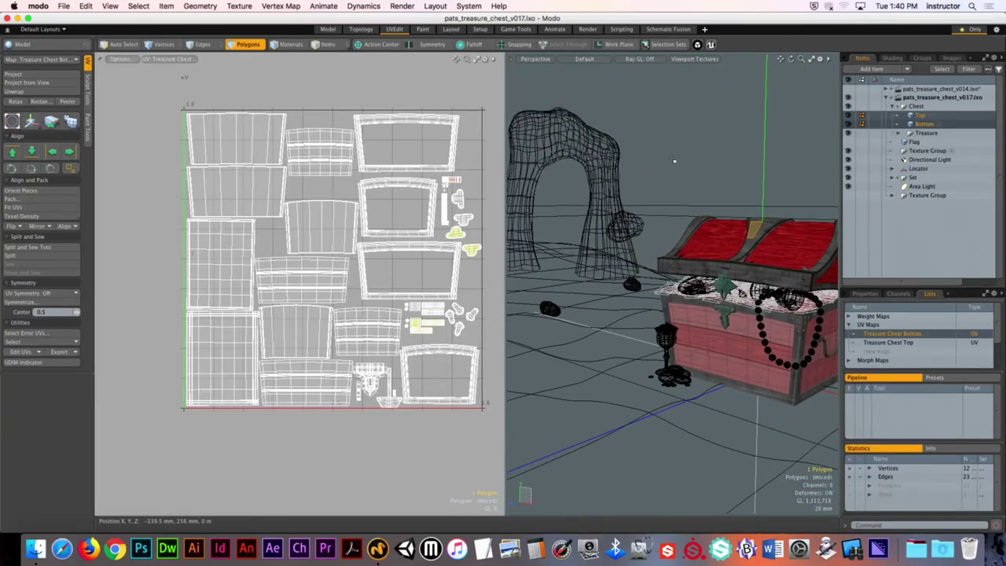
# Close the pats_treasure_chest_v017 and pats_treasure_chest_v014 scenes
pyautogui.click(355, 62)
pyautogui.press('super+w')
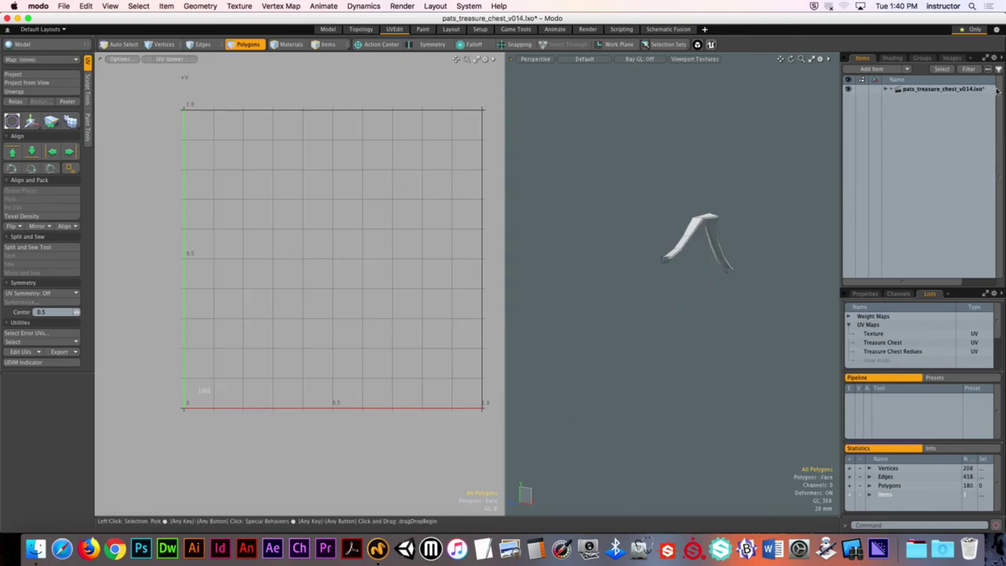
pyautogui.click(991, 89)
pyautogui.click(661, 231)
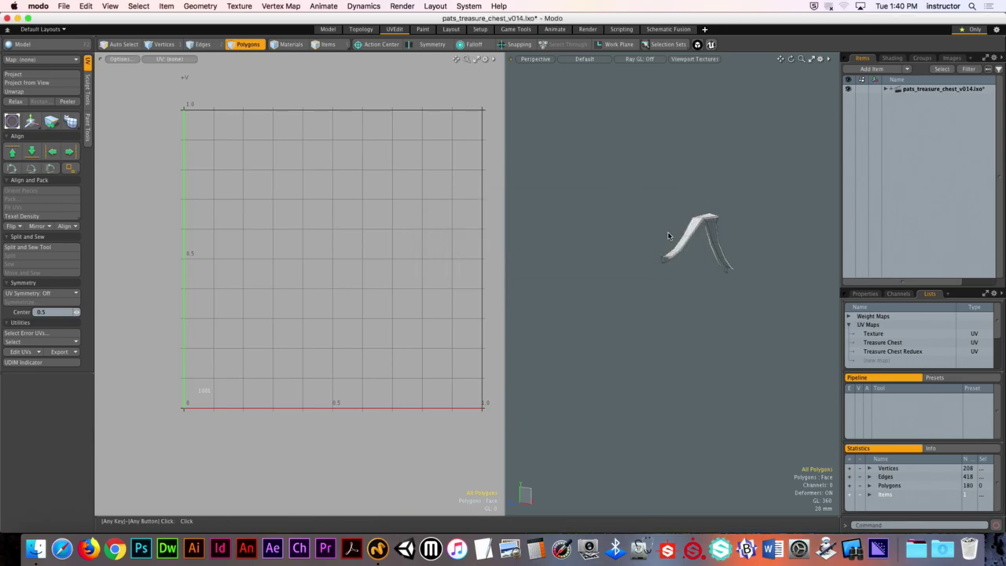
# Hide Modo and close the PATS_TREASURE_CHEST folder window in Finder
pyautogui.click(39, 5)
pyautogui.click(41, 68)
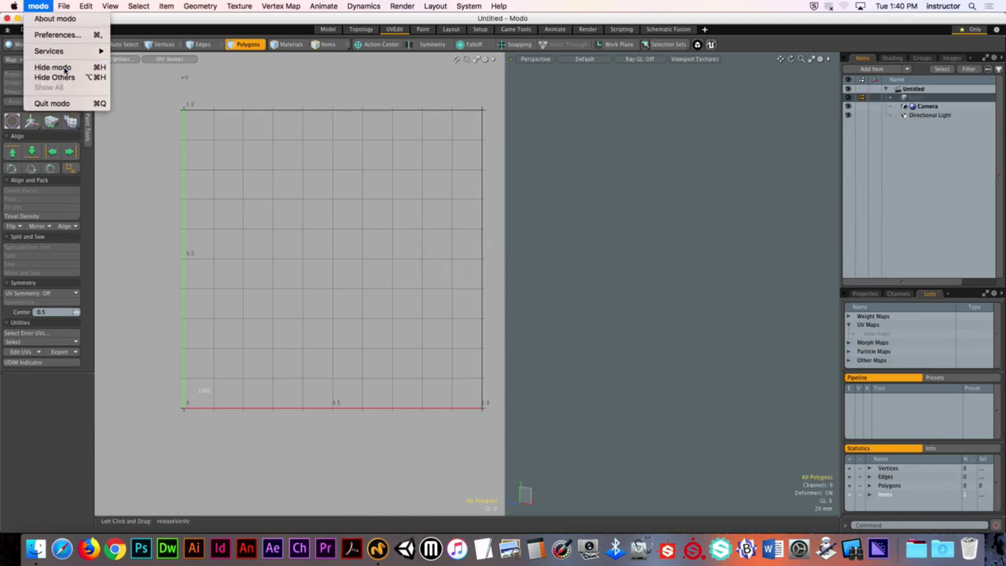
pyautogui.click(608, 266)
pyautogui.moveTo(178, 38); pyautogui.dragTo(168, 27)
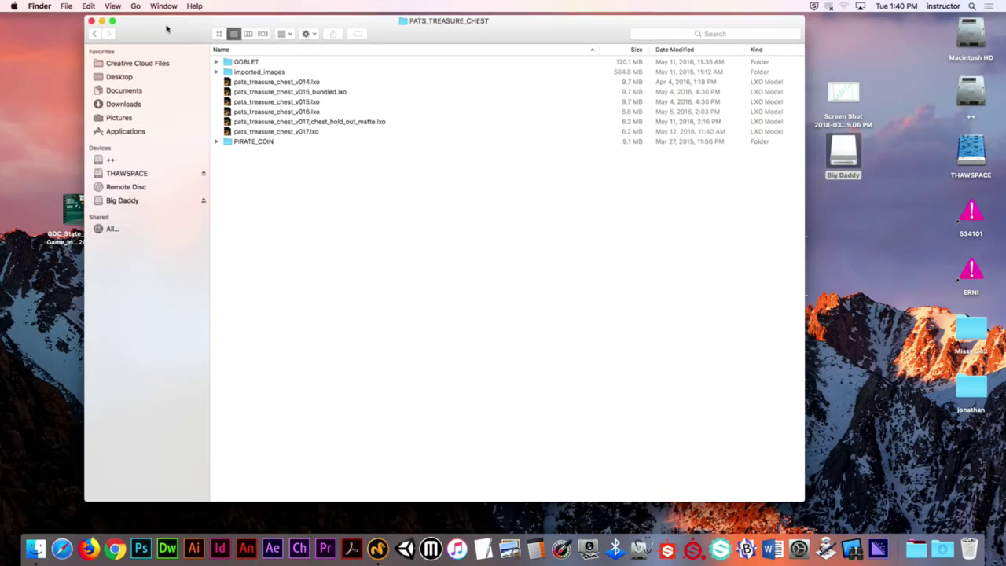
pyautogui.click(91, 21)
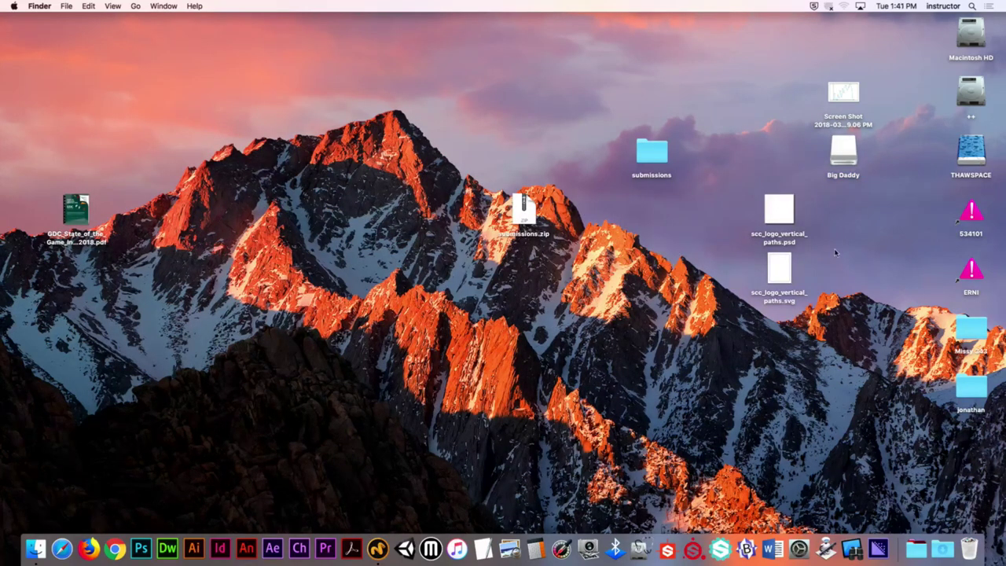
# Launch Adobe Photoshop CC 2018 and switch back to the Finder desktop
pyautogui.click(142, 547)
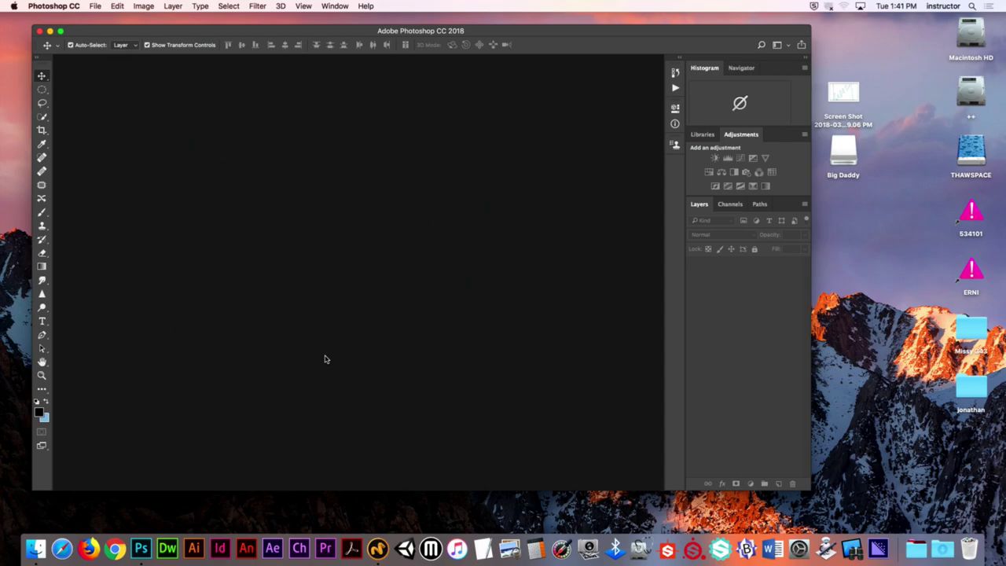
pyautogui.click(855, 207)
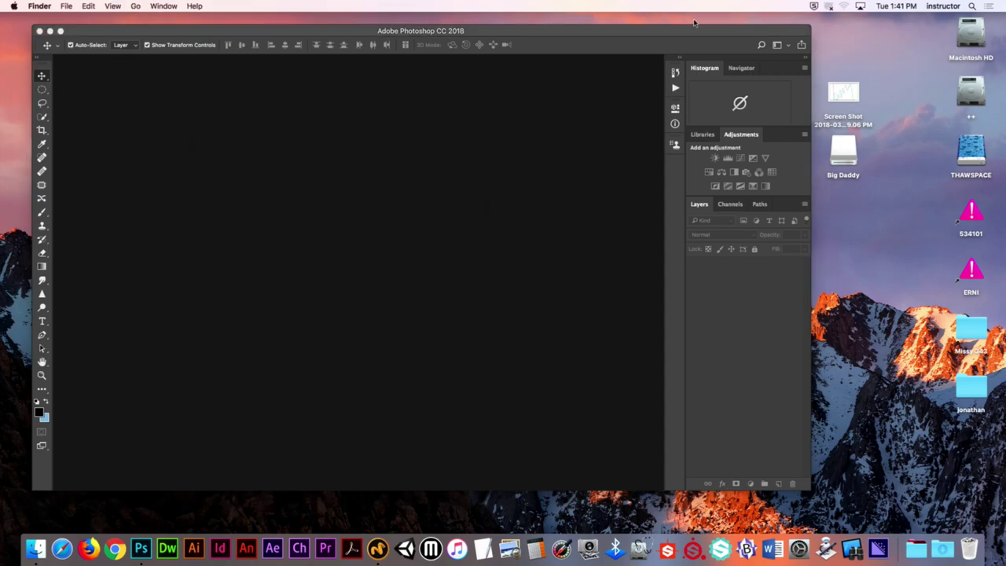
# Open scc_logo_vertical_paths.psd from the desktop and display its Work Path
pyautogui.click(706, 34)
pyautogui.moveTo(533, 34); pyautogui.dragTo(480, 23)
pyautogui.doubleClick(781, 212)
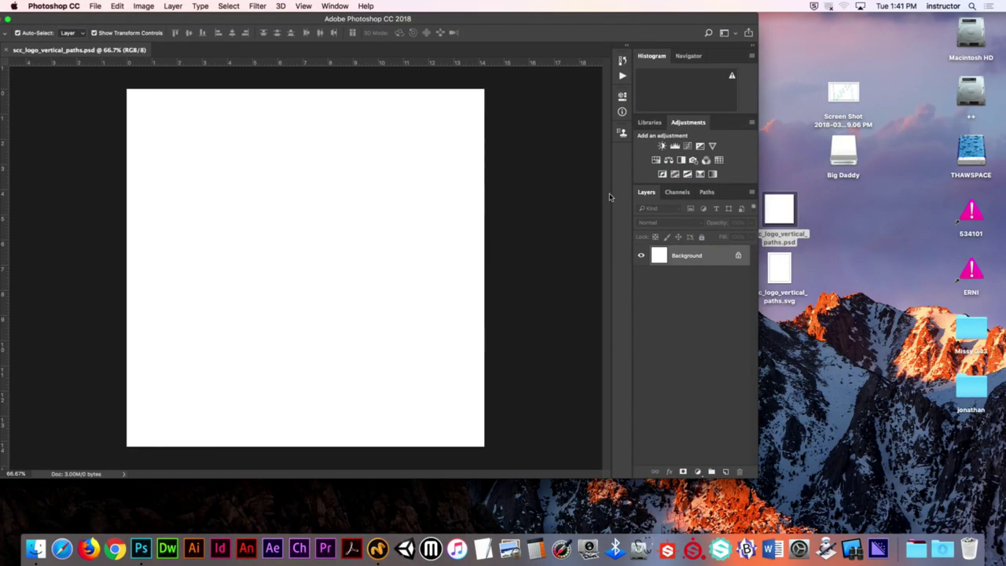
pyautogui.click(707, 192)
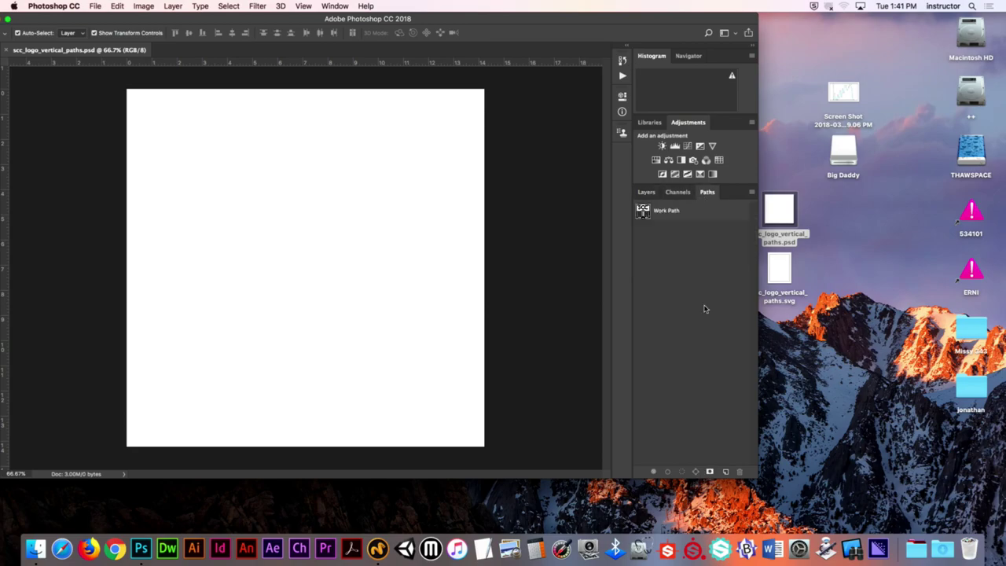
pyautogui.click(666, 213)
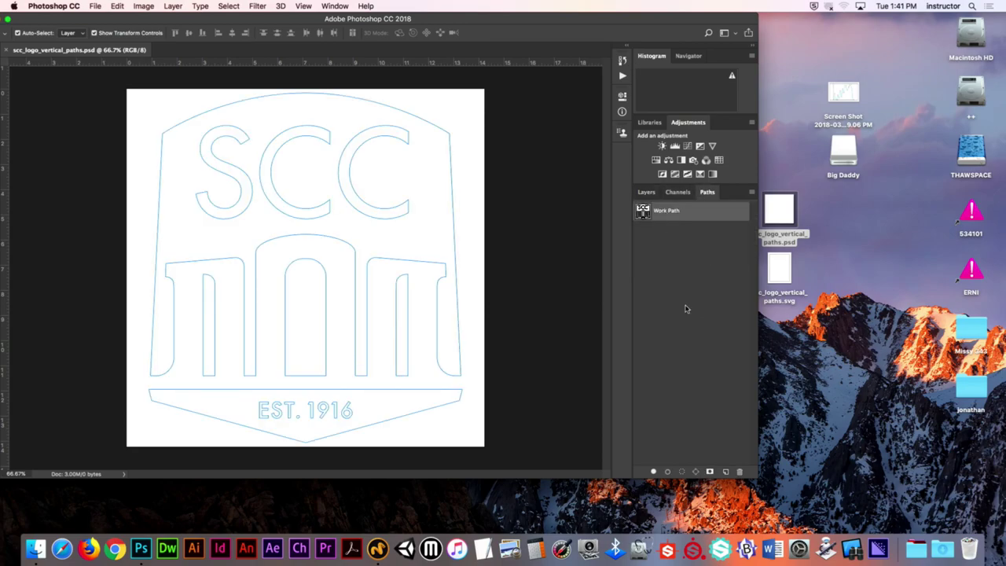
# Open scc_logo_vertical_paths.svg from the desktop, rasterizing it with dimensions in pixels and a width of 1024
pyautogui.click(797, 347)
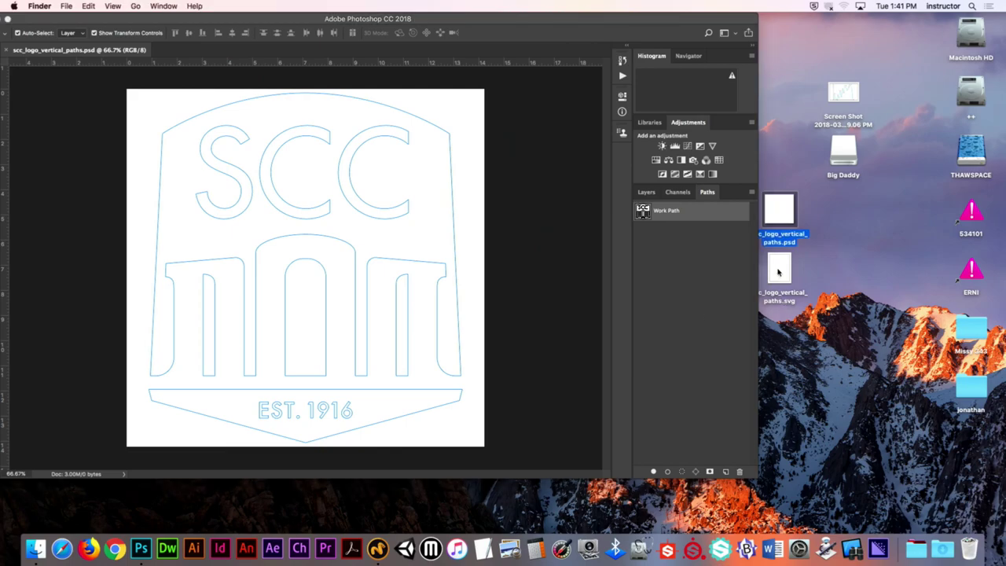
pyautogui.moveTo(778, 271); pyautogui.dragTo(143, 540)
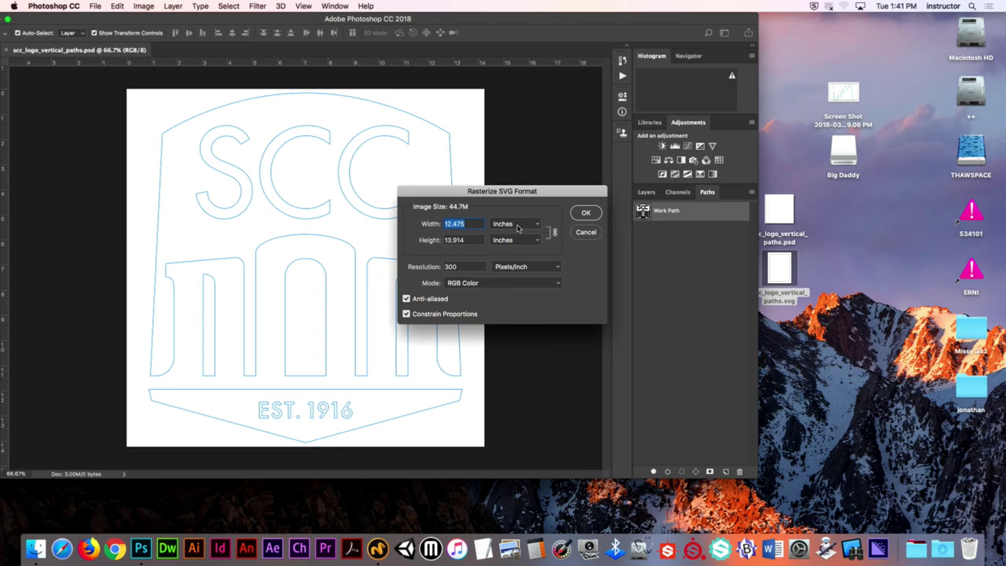
pyautogui.click(518, 228)
pyautogui.click(503, 214)
pyautogui.click(509, 241)
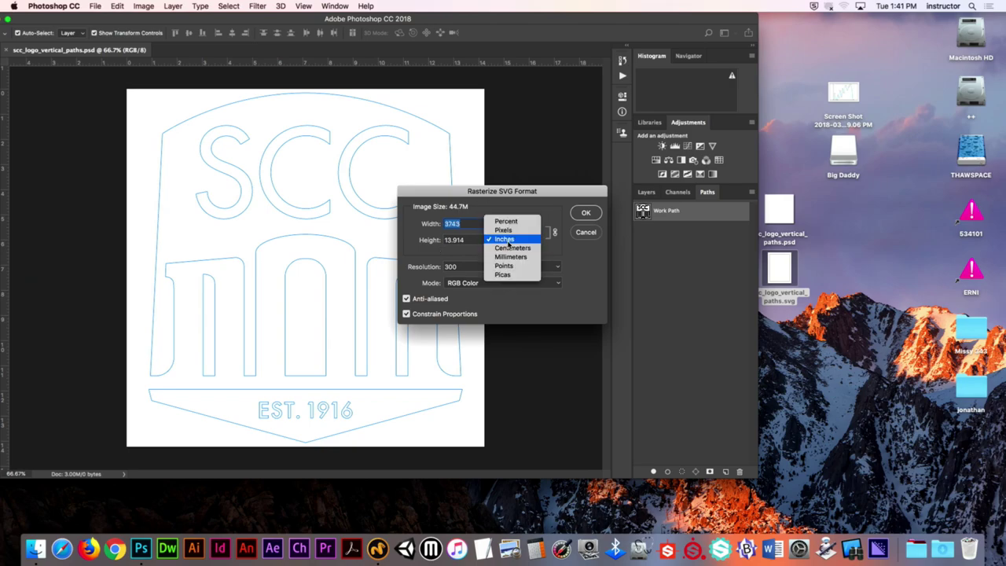
pyautogui.click(509, 239)
pyautogui.click(515, 240)
pyautogui.click(503, 230)
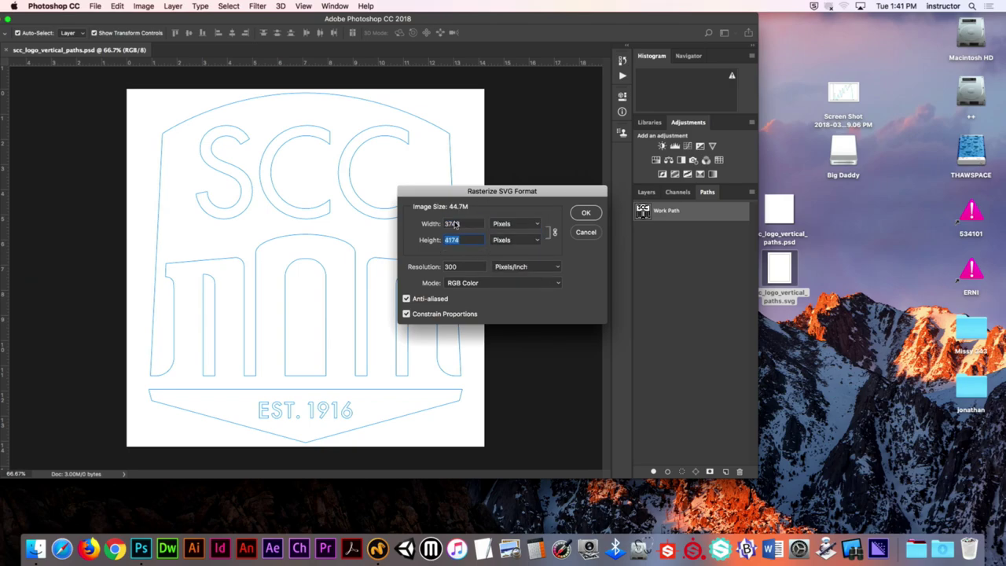
pyautogui.click(464, 222)
pyautogui.doubleClick(464, 222)
pyautogui.write('1024')
pyautogui.click(596, 213)
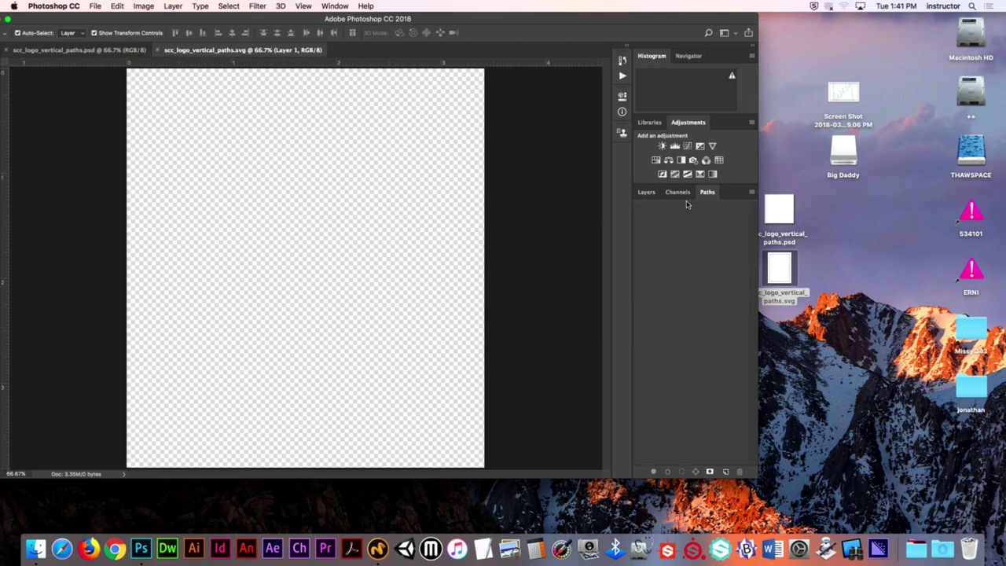
pyautogui.doubleClick(658, 259)
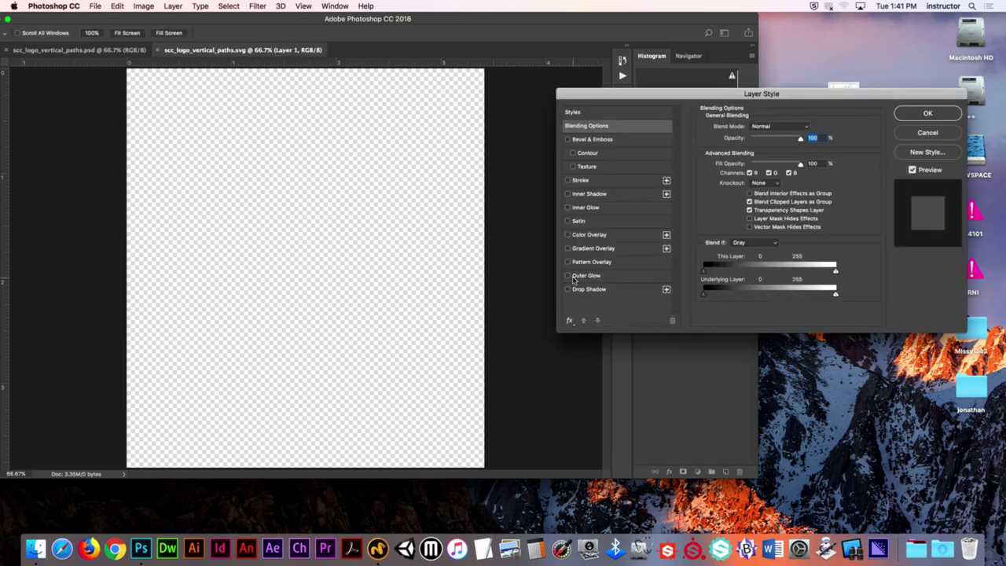
pyautogui.click(588, 235)
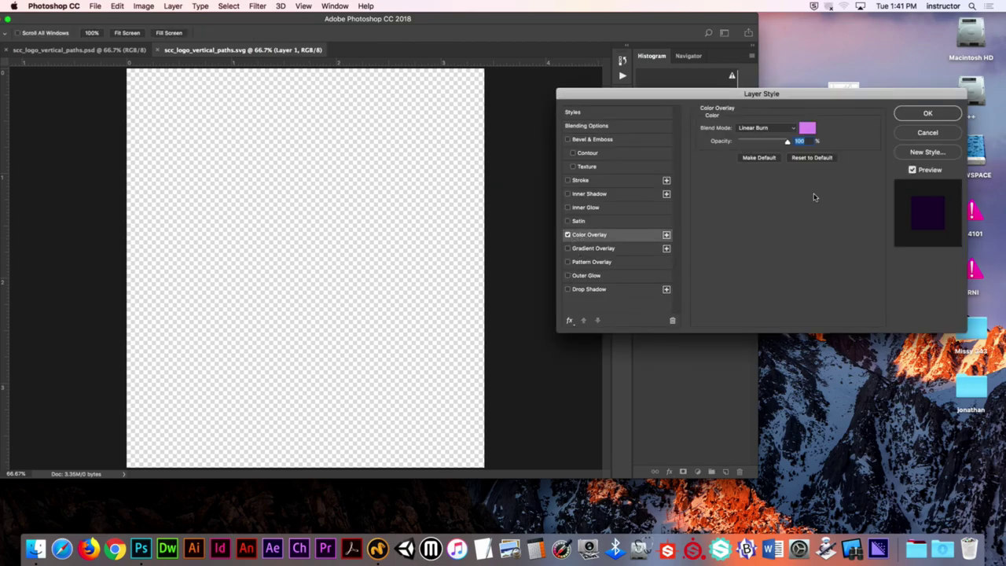
pyautogui.click(927, 133)
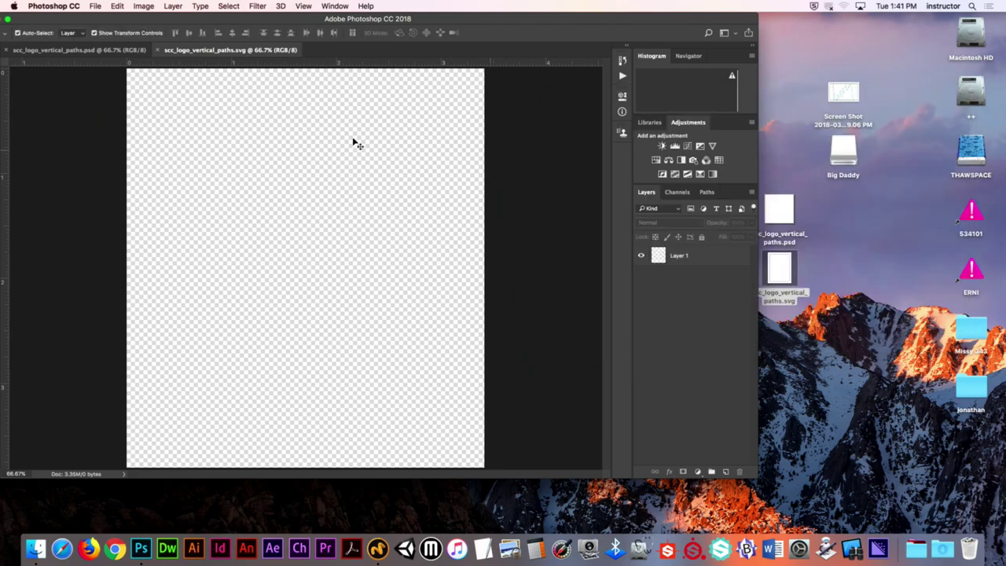
# Switch back to scc_logo_vertical_paths.psd and add a layer mask to its white background layer
pyautogui.hotkey('ctrl', 'Tab')
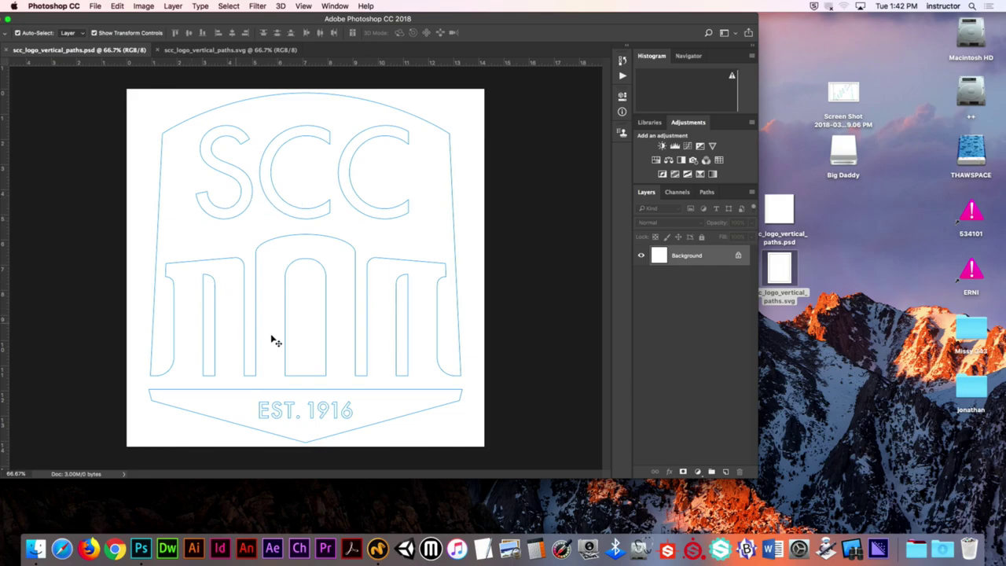
pyautogui.click(706, 193)
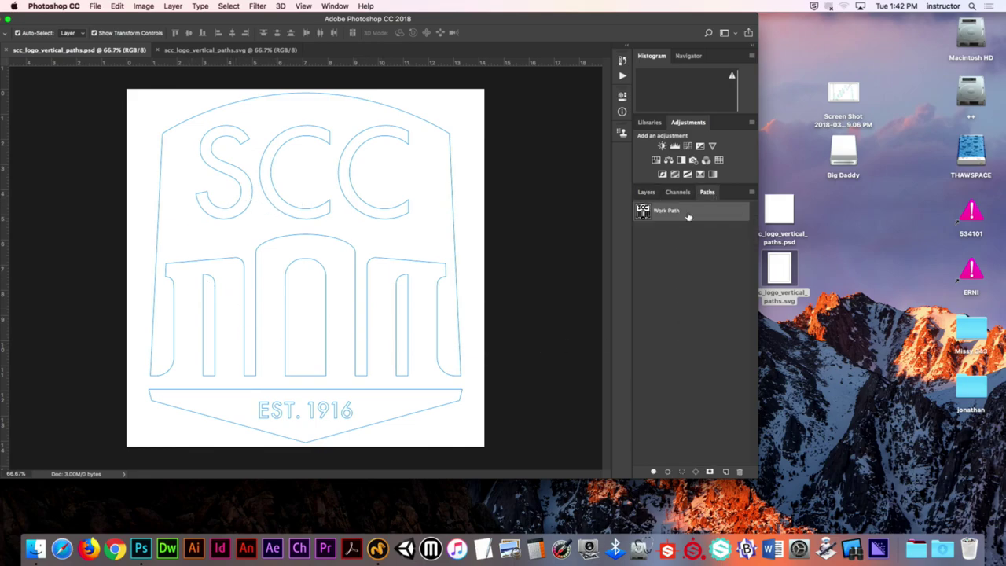
pyautogui.click(710, 471)
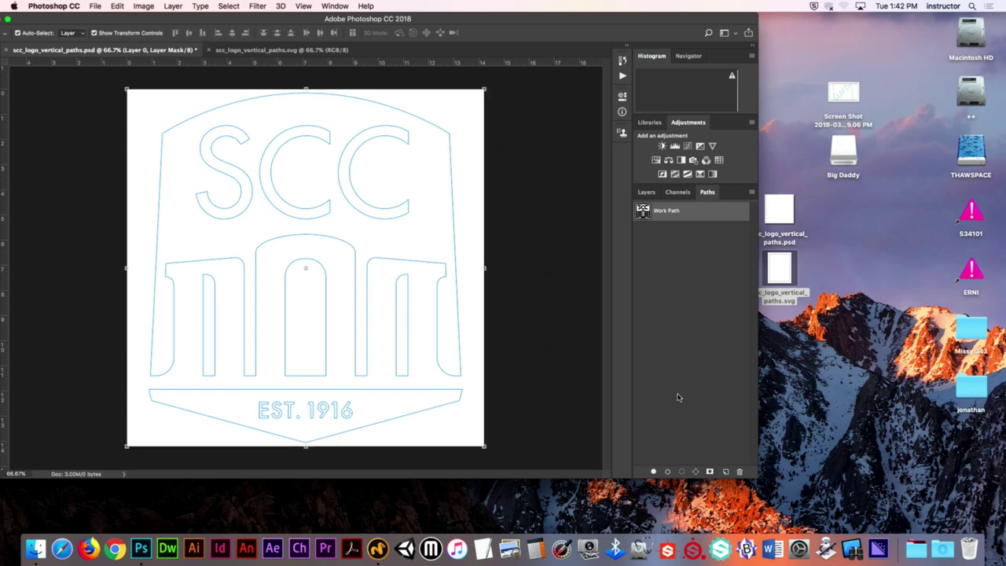
# Fill the Work Path with a custom color on the layer mask, using Normal mode and 100% opacity
pyautogui.rightClick(665, 212)
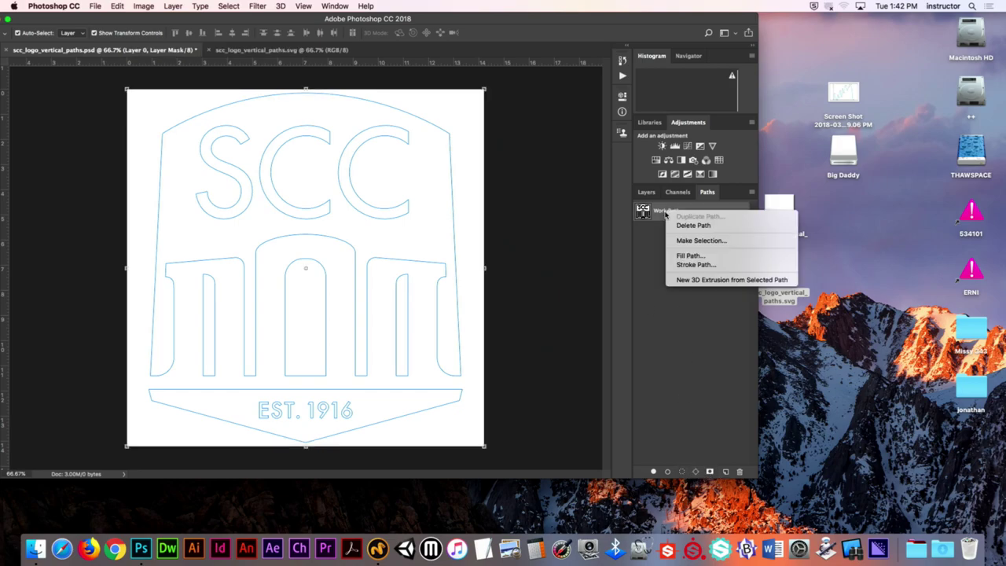
pyautogui.click(682, 258)
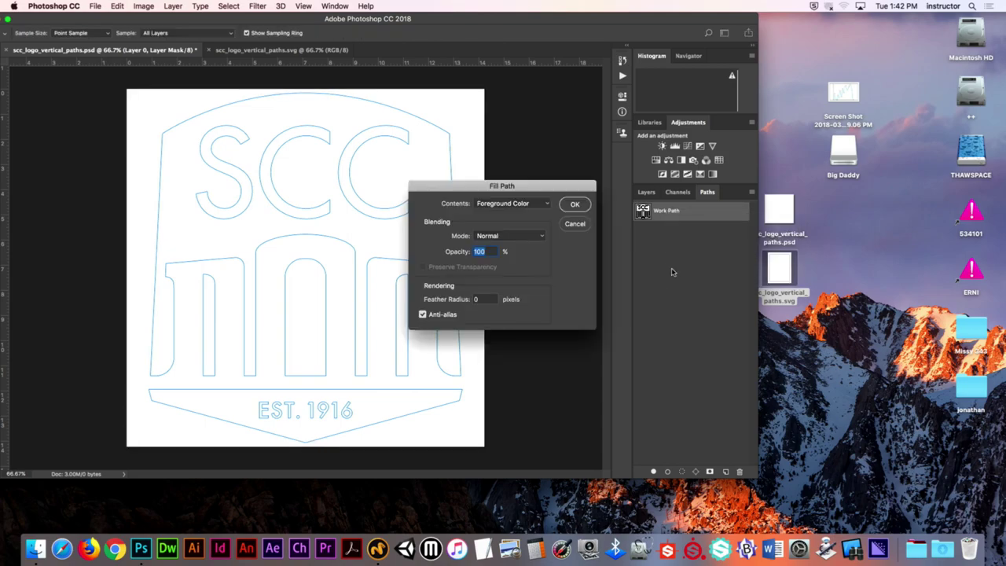
pyautogui.click(495, 206)
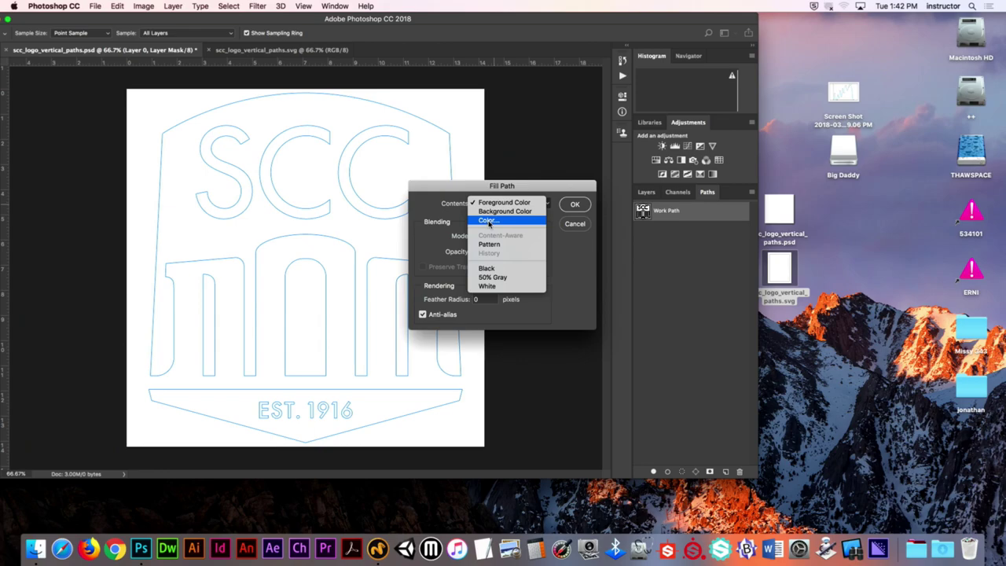
pyautogui.click(489, 221)
pyautogui.click(481, 176)
pyautogui.click(621, 107)
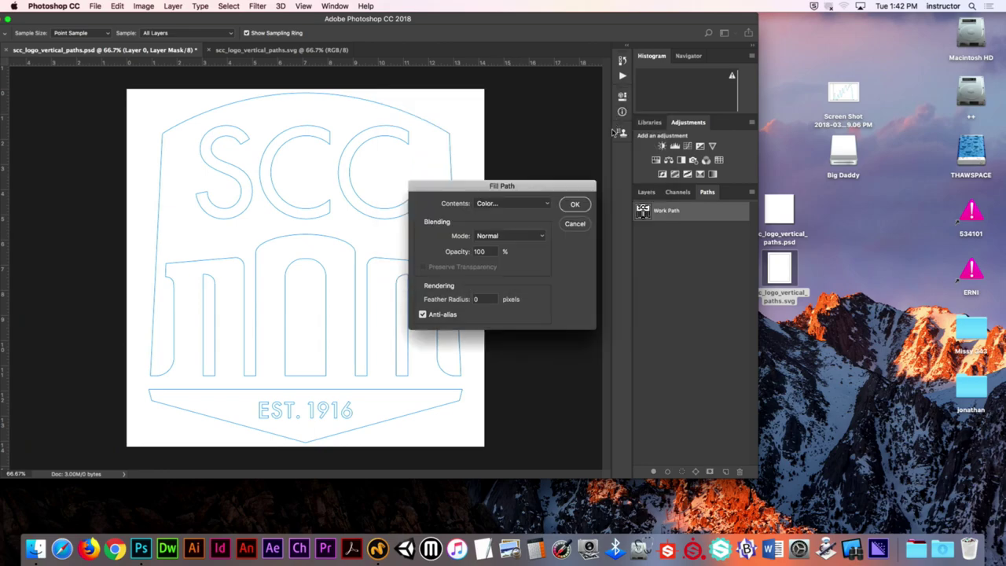
pyautogui.click(574, 204)
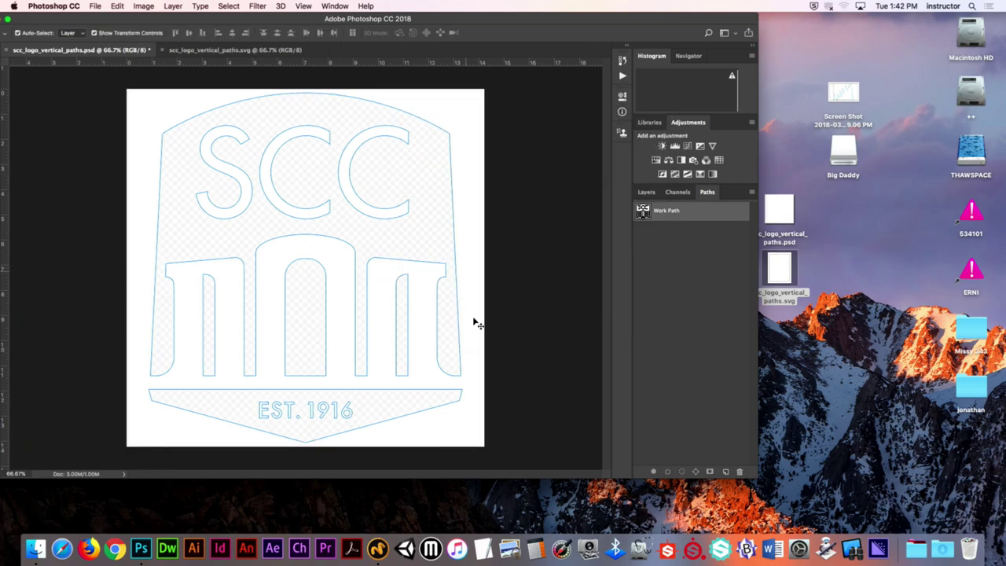
# Deselect the Work Path and try to invert the layer mask of Layer 0
pyautogui.click(676, 290)
pyautogui.press('F7')
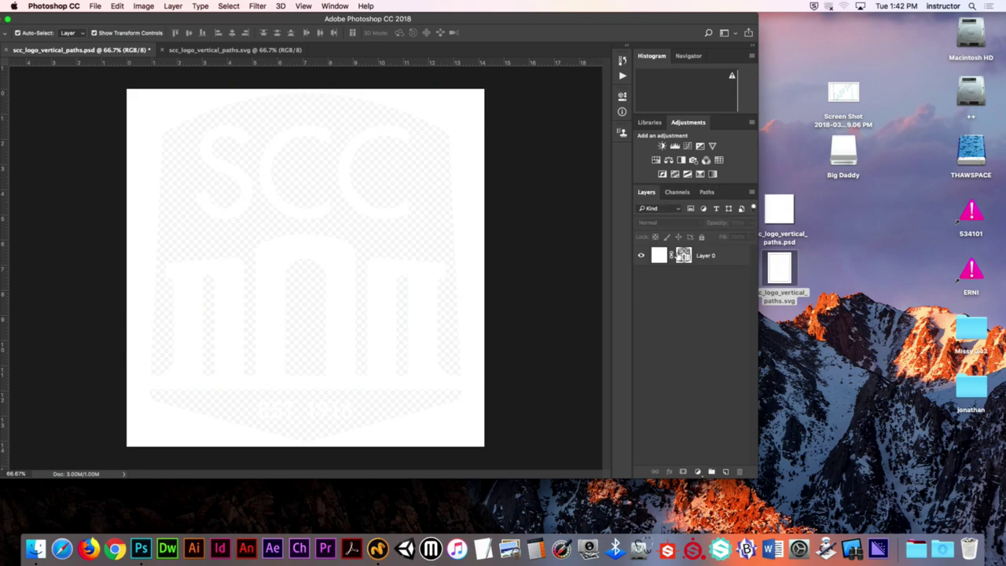
pyautogui.click(683, 256)
pyautogui.rightClick(683, 256)
pyautogui.click(674, 331)
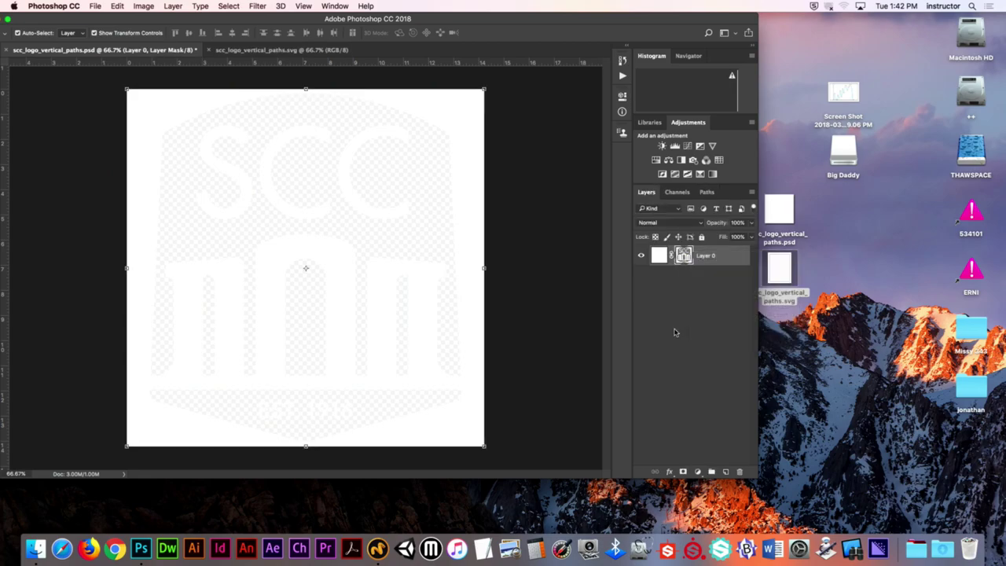
pyautogui.press('super+i')
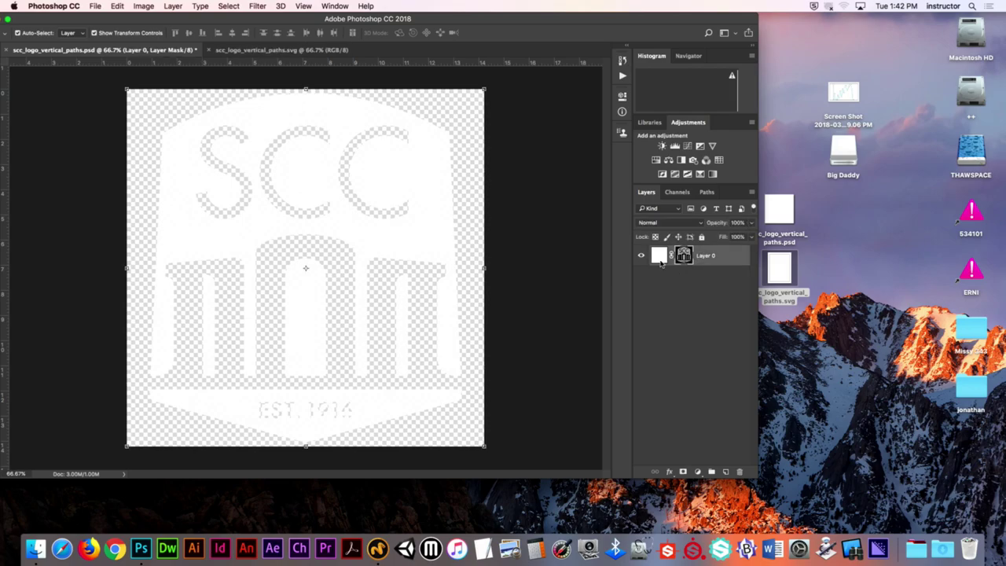
pyautogui.click(681, 303)
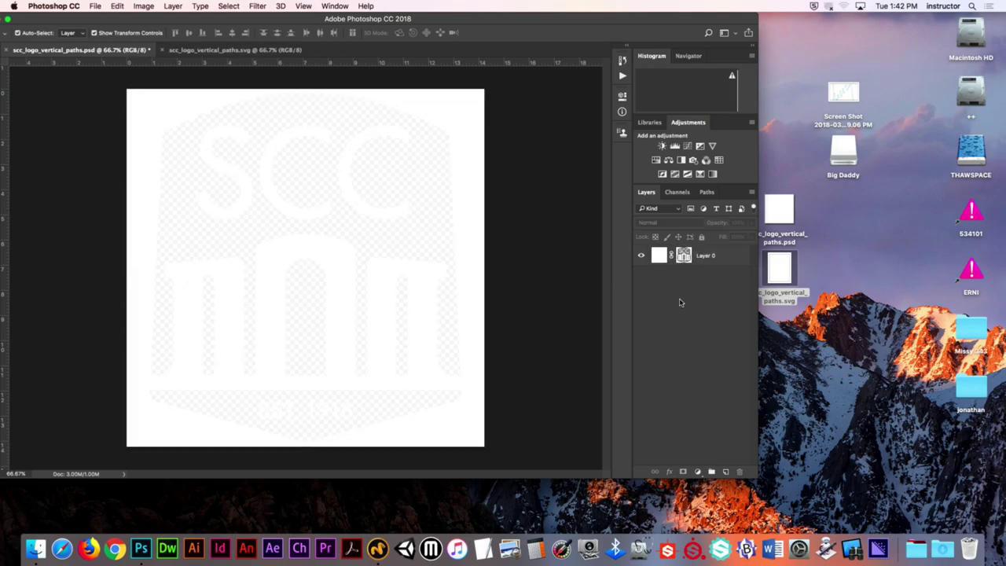
# Make a new anti-aliased selection from the Work Path with a feather radius of 0 pixels
pyautogui.click(708, 192)
pyautogui.click(644, 211)
pyautogui.rightClick(654, 212)
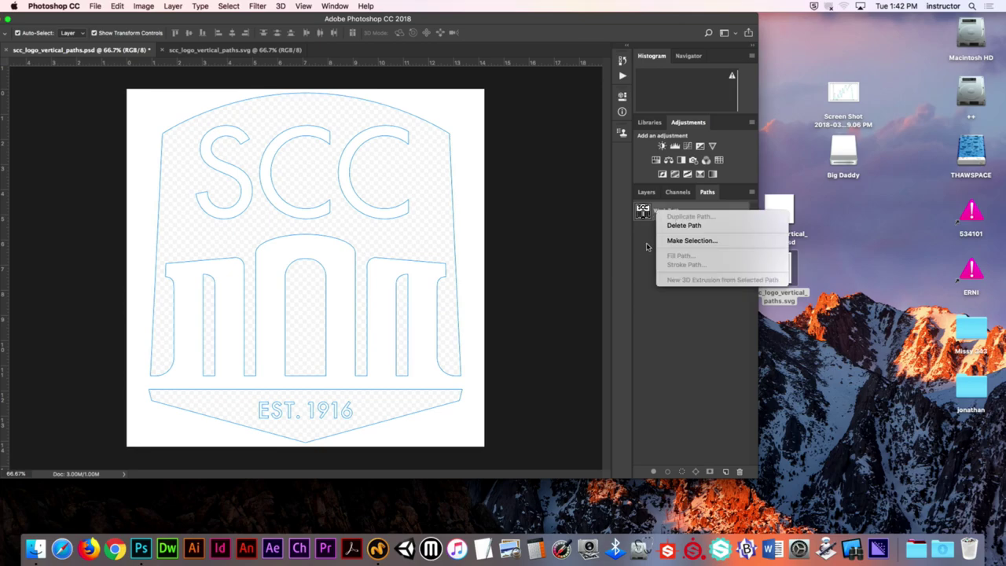
pyautogui.click(664, 240)
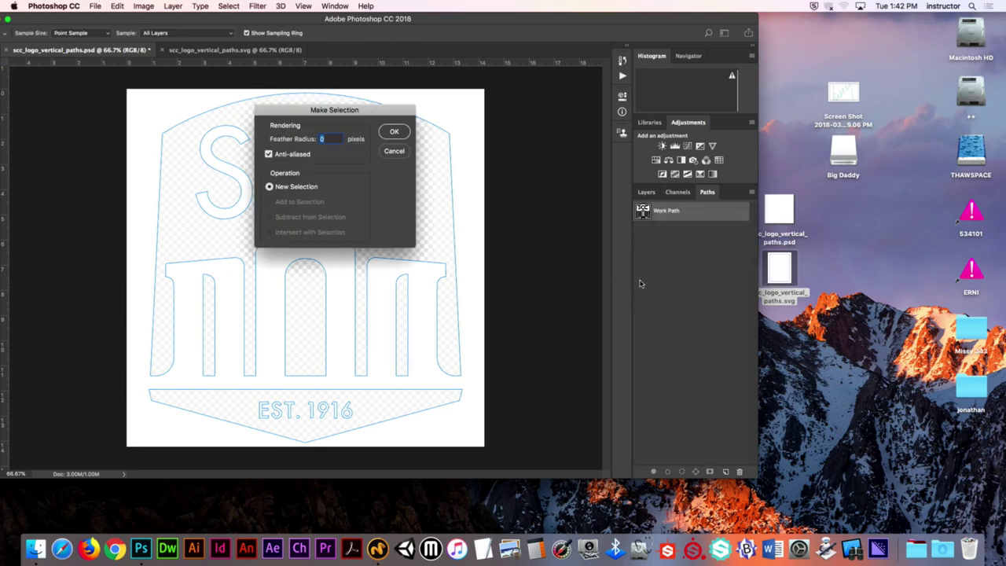
pyautogui.click(393, 132)
pyautogui.press('v')
# Add a Solid Color fill layer in red ff0000 from the logo selection and delete Layer 0
pyautogui.click(646, 192)
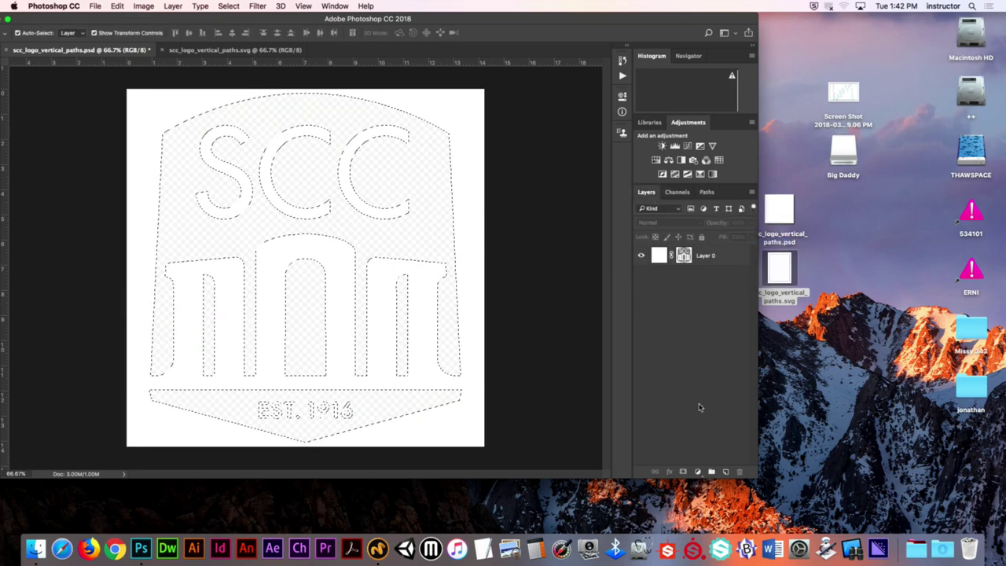
pyautogui.click(698, 472)
pyautogui.click(672, 359)
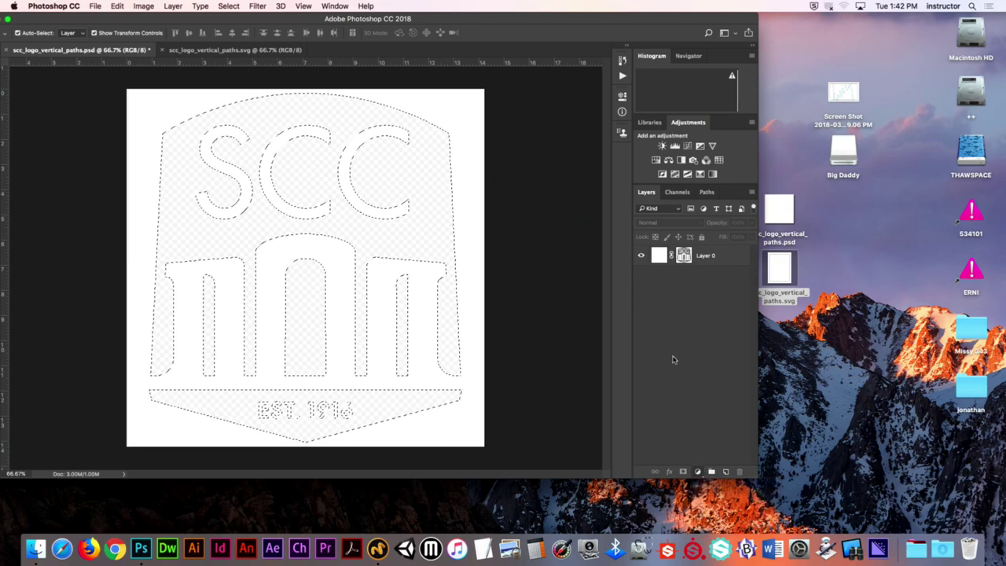
pyautogui.click(518, 116)
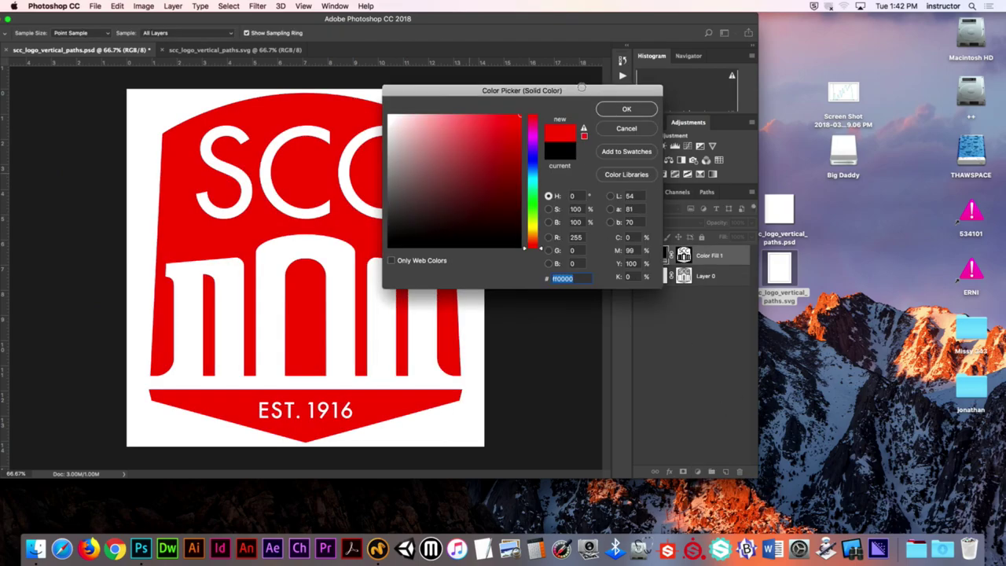
pyautogui.click(624, 110)
pyautogui.moveTo(703, 276); pyautogui.dragTo(746, 470)
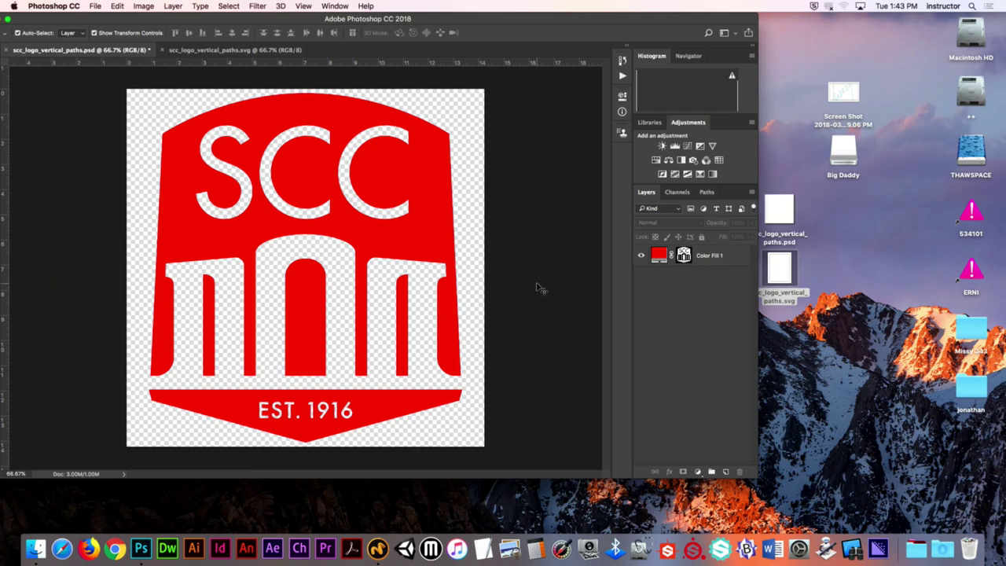
# Create a new 1024 x 1024 pixel document at 300 pixels/inch with a white background
pyautogui.click(95, 6)
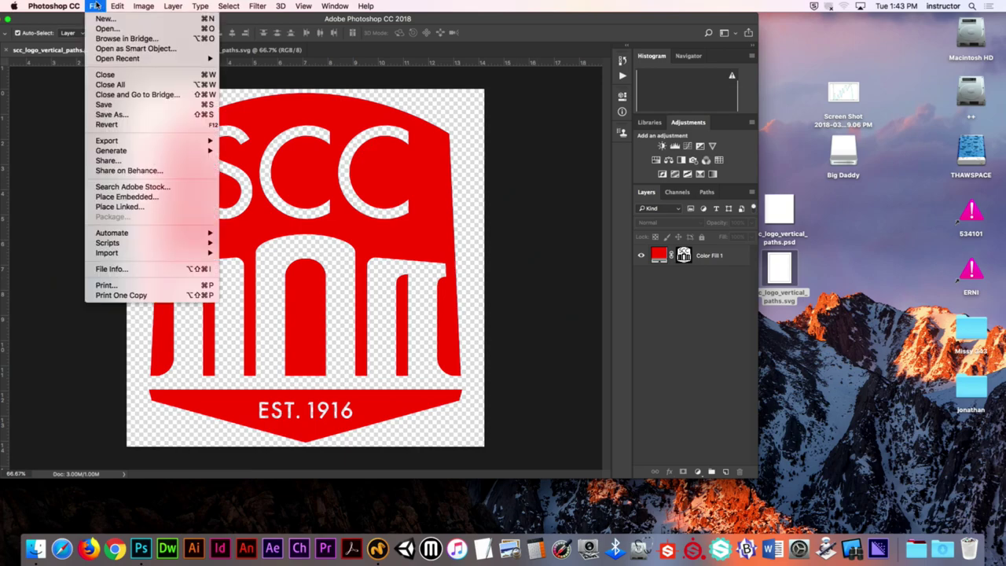
pyautogui.click(105, 19)
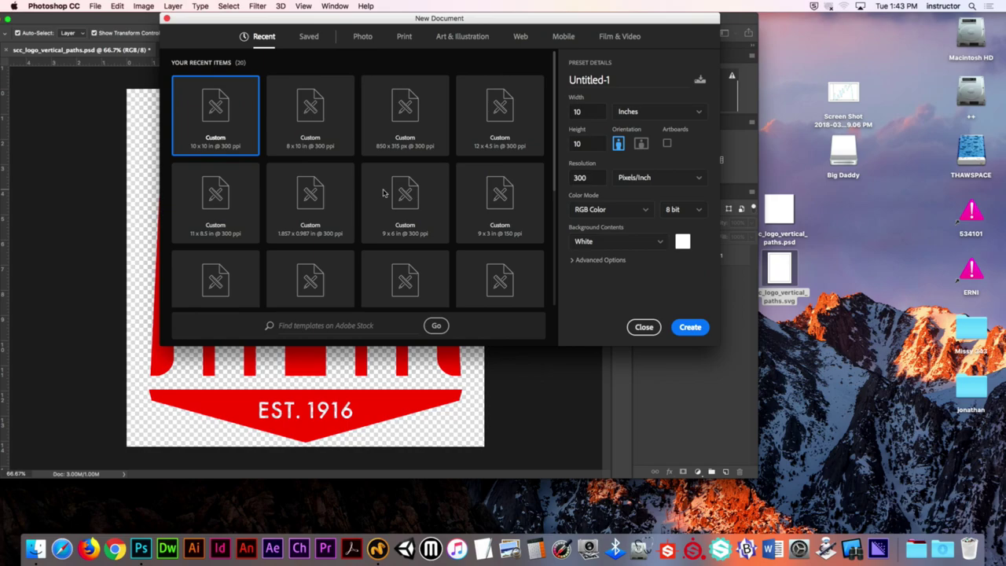
pyautogui.click(652, 118)
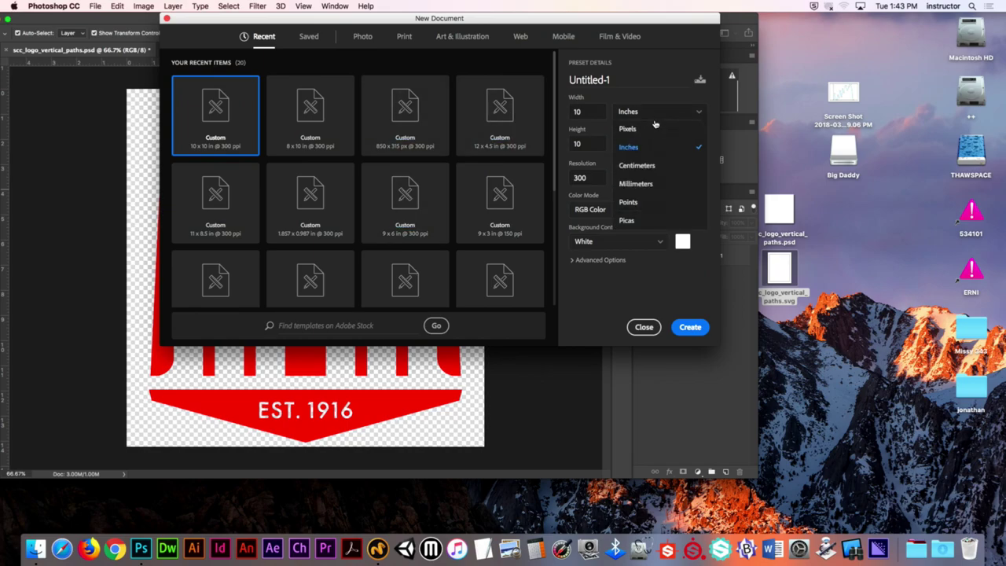
pyautogui.click(654, 128)
pyautogui.doubleClick(586, 112)
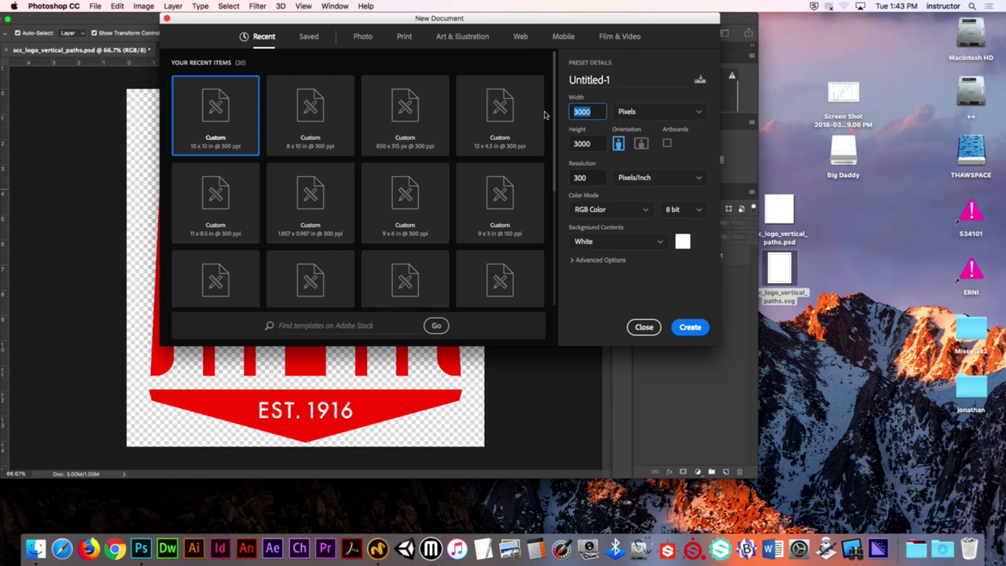
pyautogui.write('1024')
pyautogui.doubleClick(592, 144)
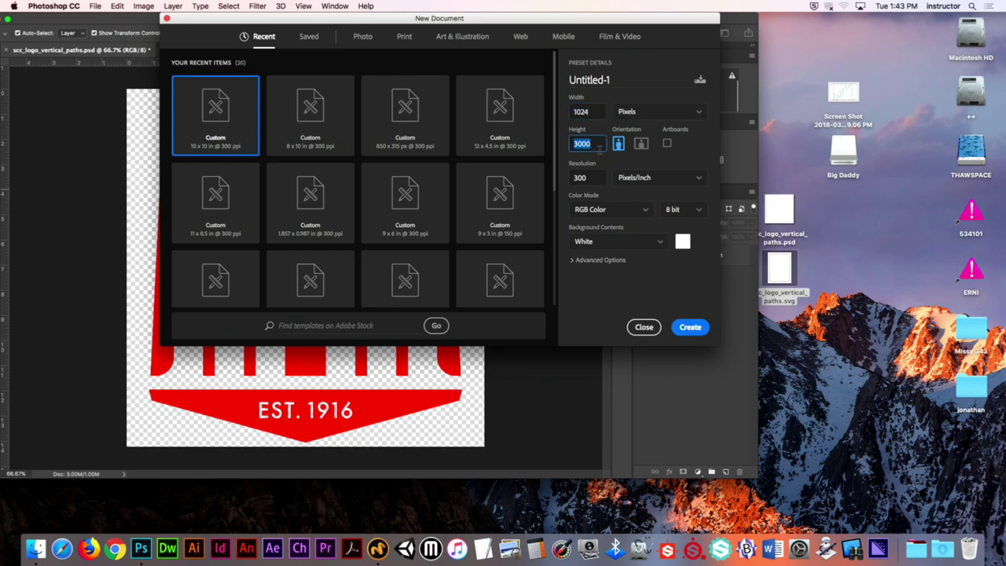
pyautogui.write('1024')
pyautogui.click(695, 328)
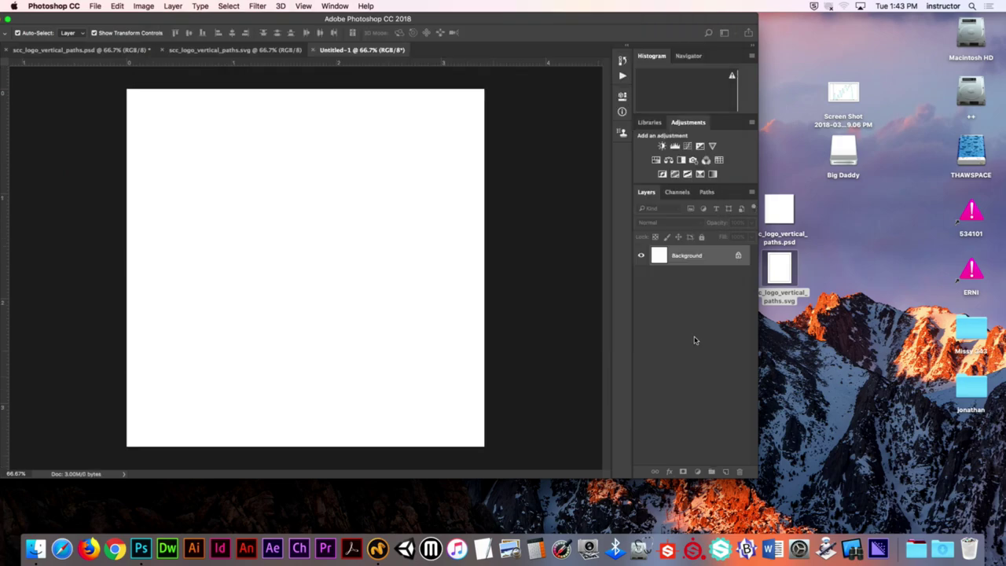
# Close the scc_logo_vertical_paths.svg document
pyautogui.click(245, 50)
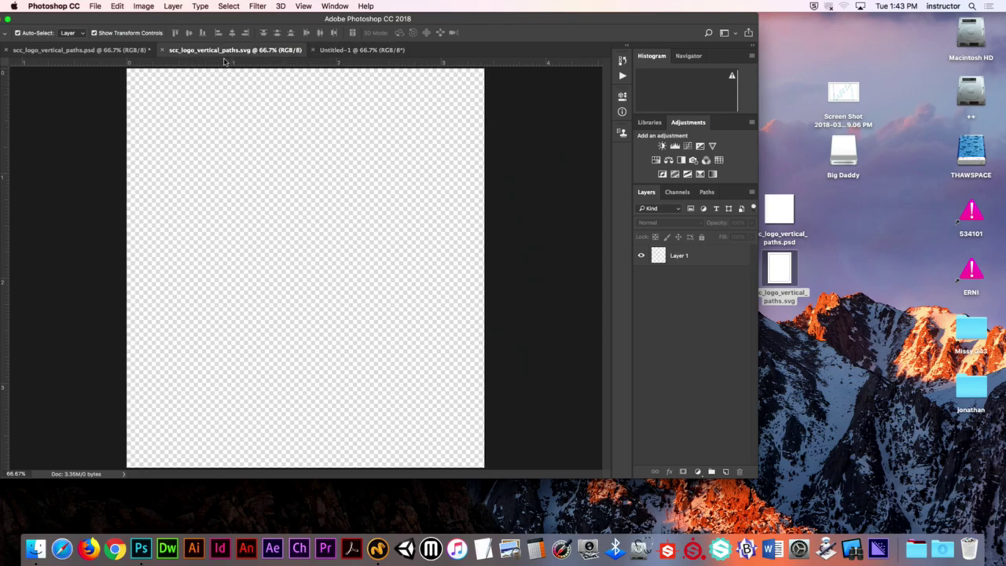
pyautogui.click(161, 51)
pyautogui.click(467, 186)
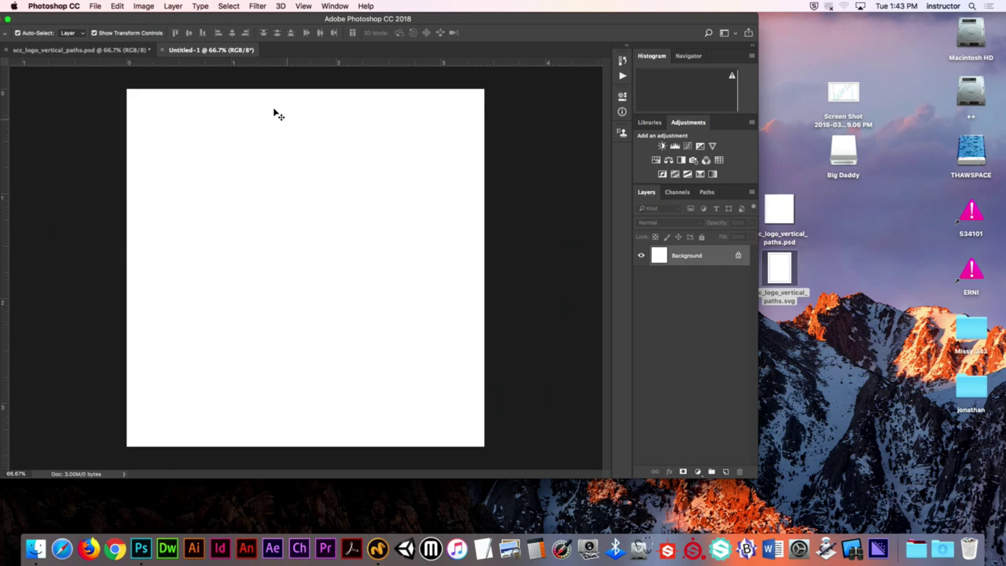
# Float scc_logo_vertical_paths.psd in its own window and copy its Color Fill 1 layer into the Untitled-1 document
pyautogui.click(79, 50)
pyautogui.moveTo(78, 50); pyautogui.dragTo(712, 309)
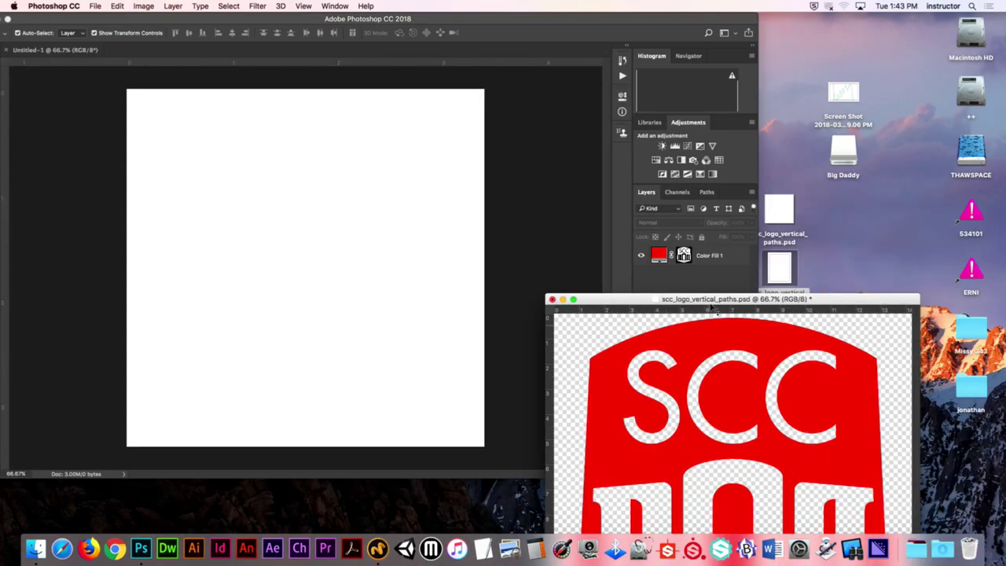
pyautogui.moveTo(663, 258); pyautogui.dragTo(433, 206)
pyautogui.click(602, 294)
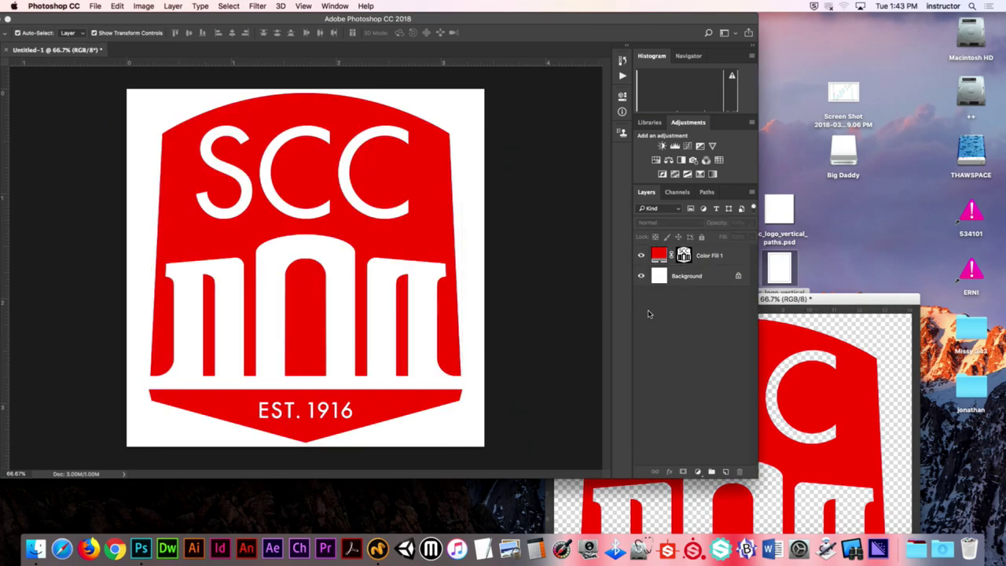
# Close the scc_logo_vertical_paths.psd document and hide the Background layer of Untitled-1
pyautogui.click(824, 298)
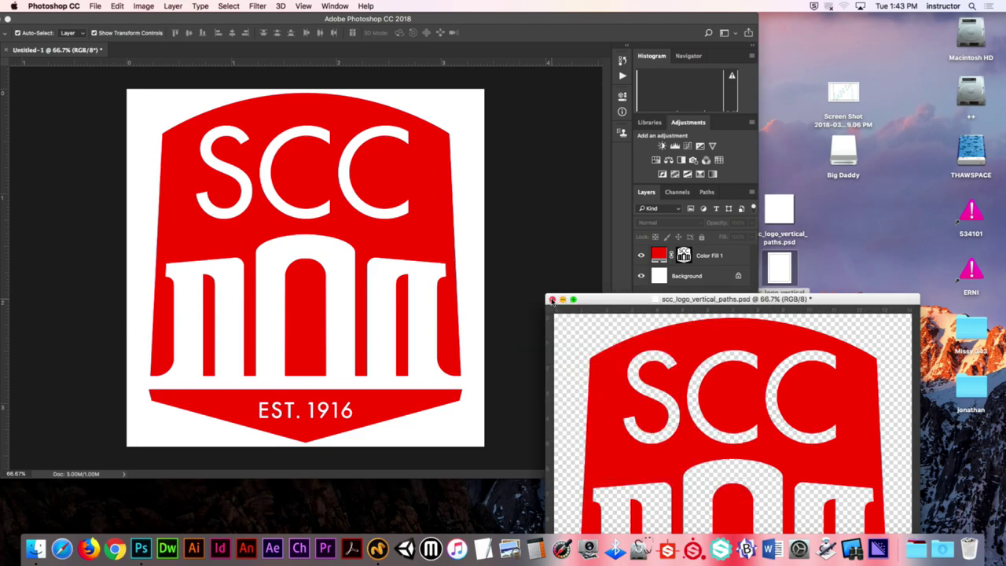
pyautogui.click(552, 300)
pyautogui.click(468, 189)
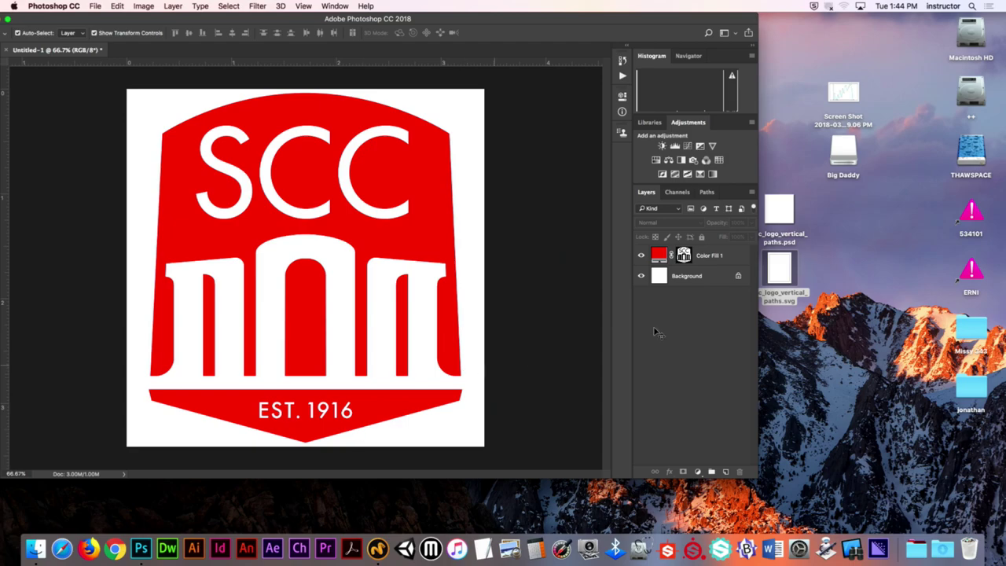
pyautogui.click(641, 276)
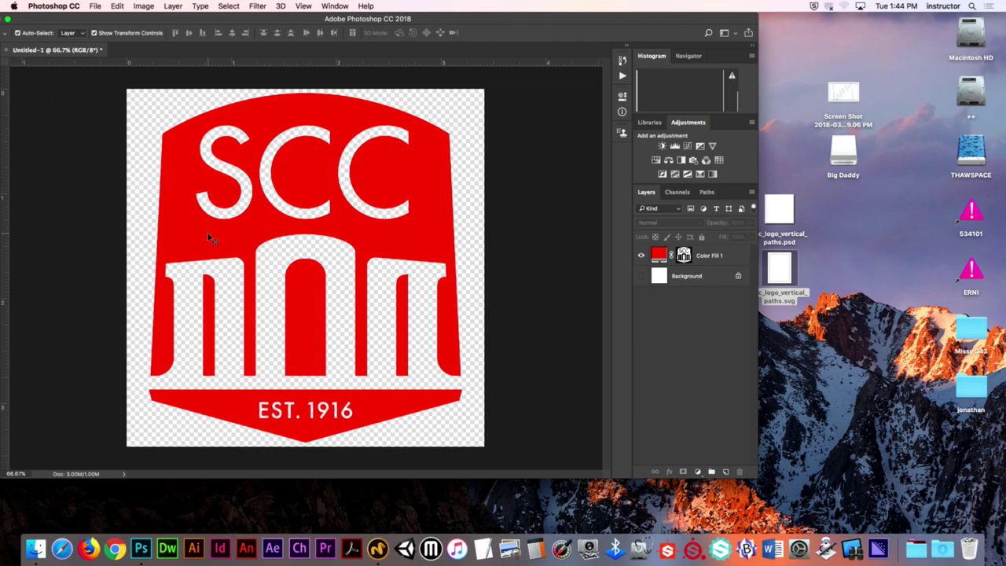
pyautogui.click(93, 6)
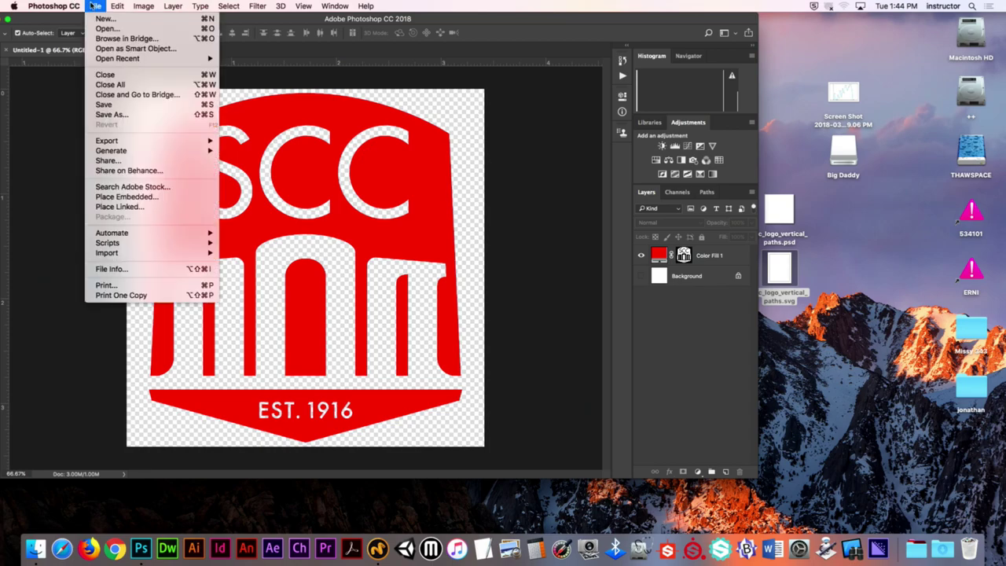
pyautogui.moveTo(126, 140)
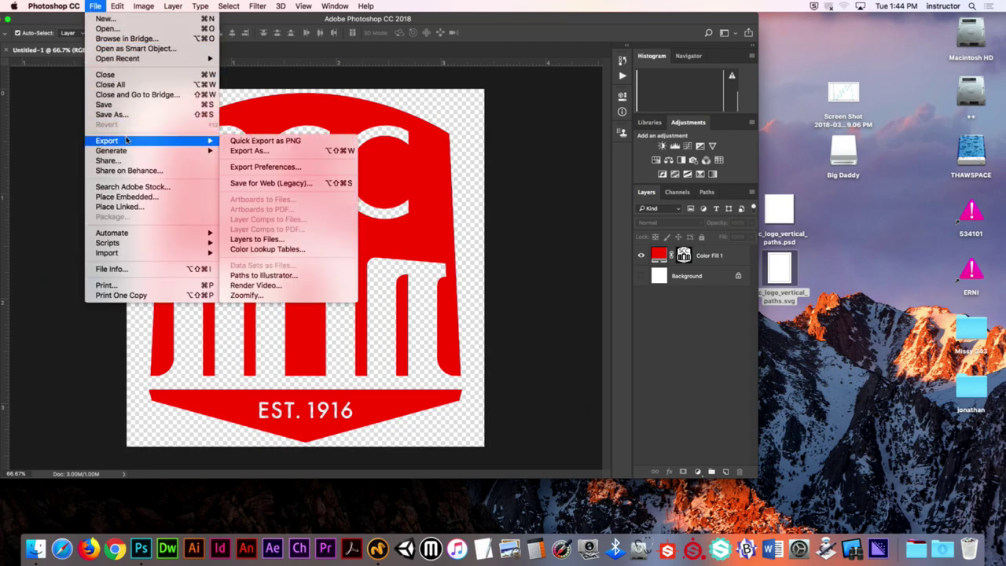
pyautogui.click(244, 154)
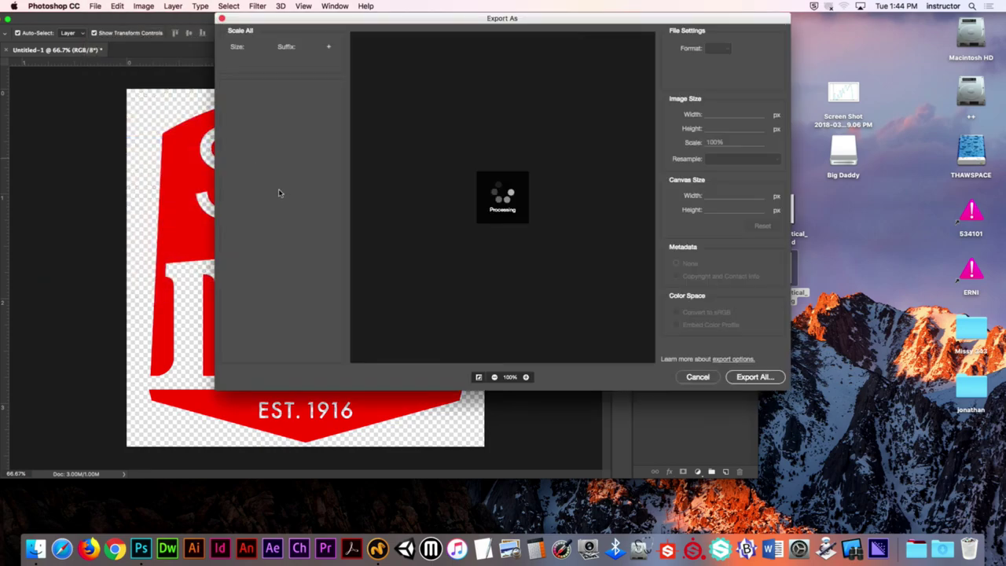
pyautogui.click(697, 377)
# Quick-export the transparent logo as a PNG to the Desktop, named scc_logo.png
pyautogui.click(93, 6)
pyautogui.moveTo(122, 141)
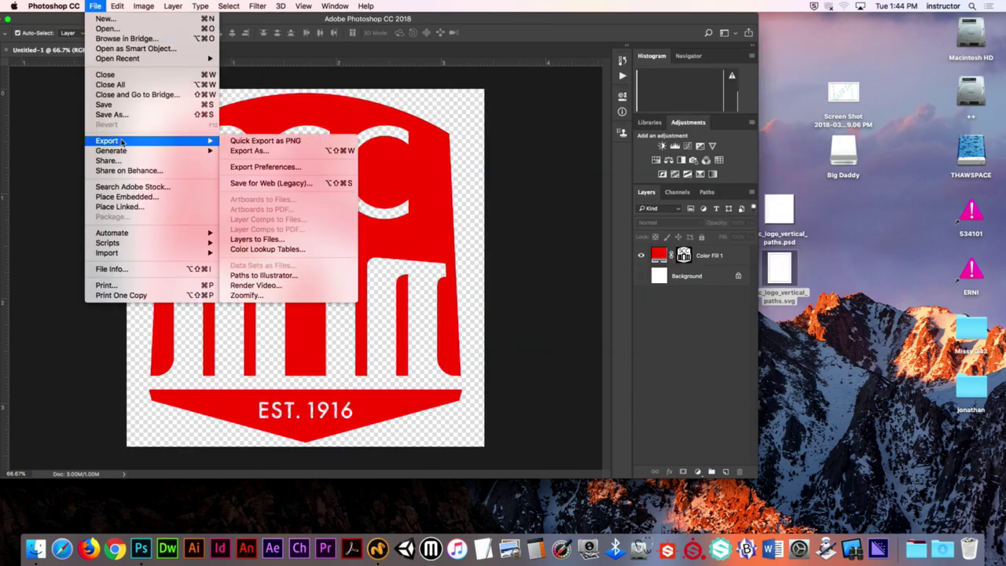
pyautogui.click(272, 141)
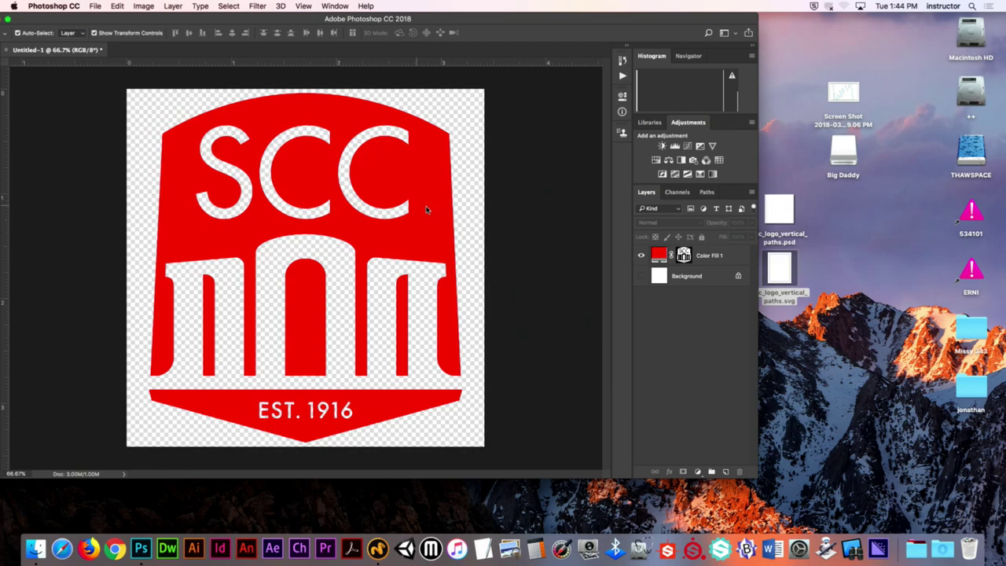
pyautogui.press('super+shift+d')
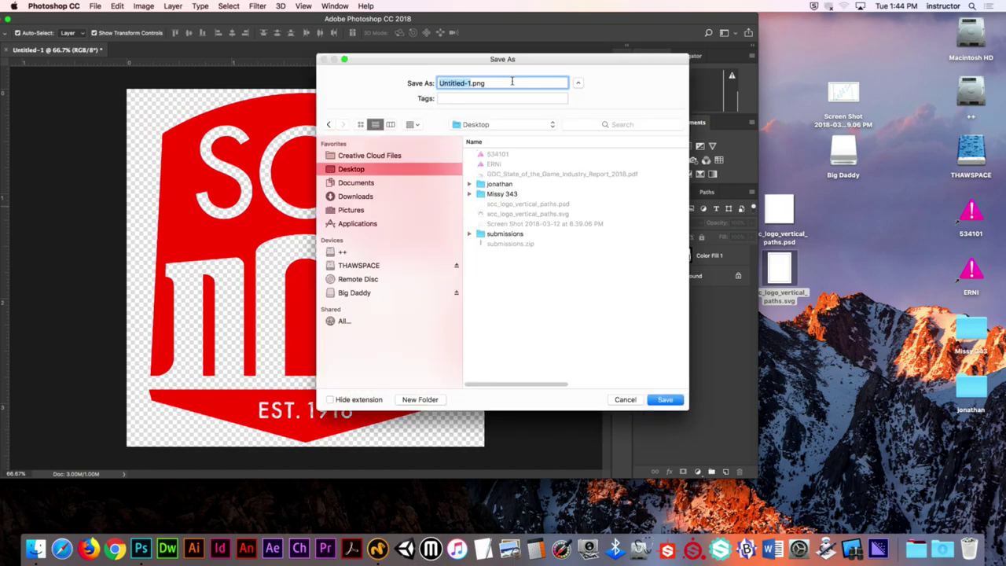
pyautogui.write('sccc')
pyautogui.write('logo')
pyautogui.click(664, 400)
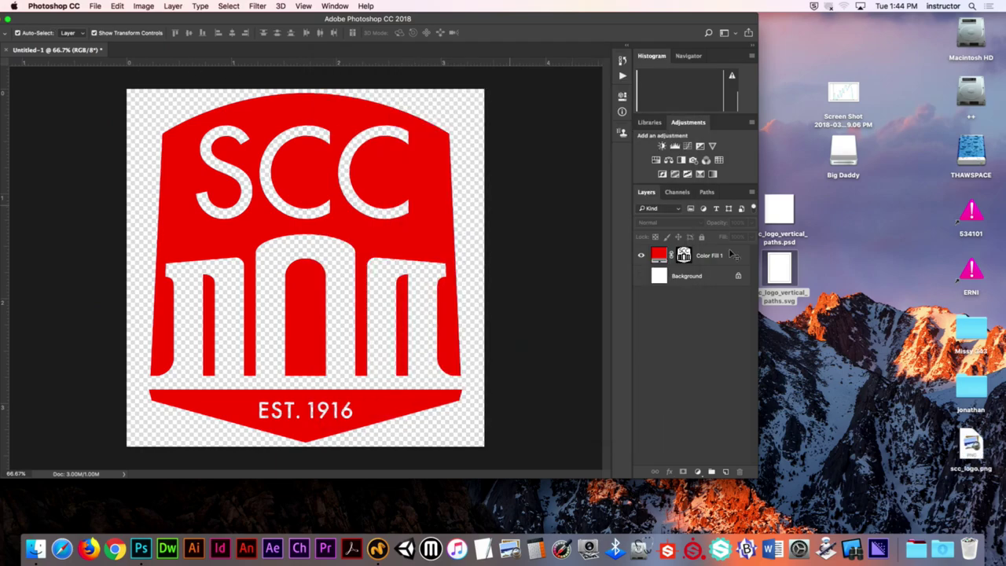
# Preview the exported scc_logo.png file on the desktop with Quick Look
pyautogui.click(882, 266)
pyautogui.click(971, 445)
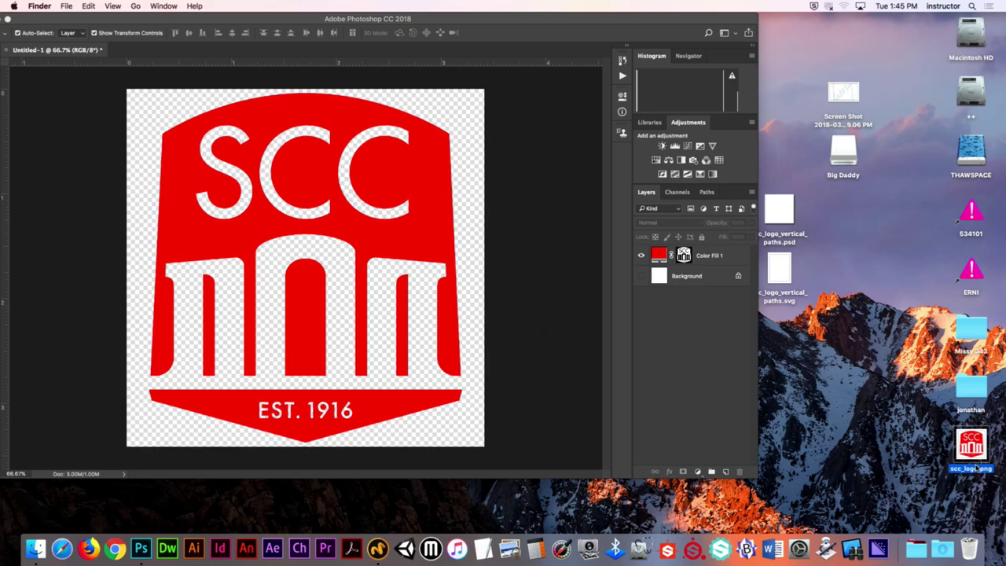
pyautogui.press('space')
pyautogui.press('space')
# Hide Photoshop to reveal the desktop
pyautogui.click(106, 22)
pyautogui.click(40, 6)
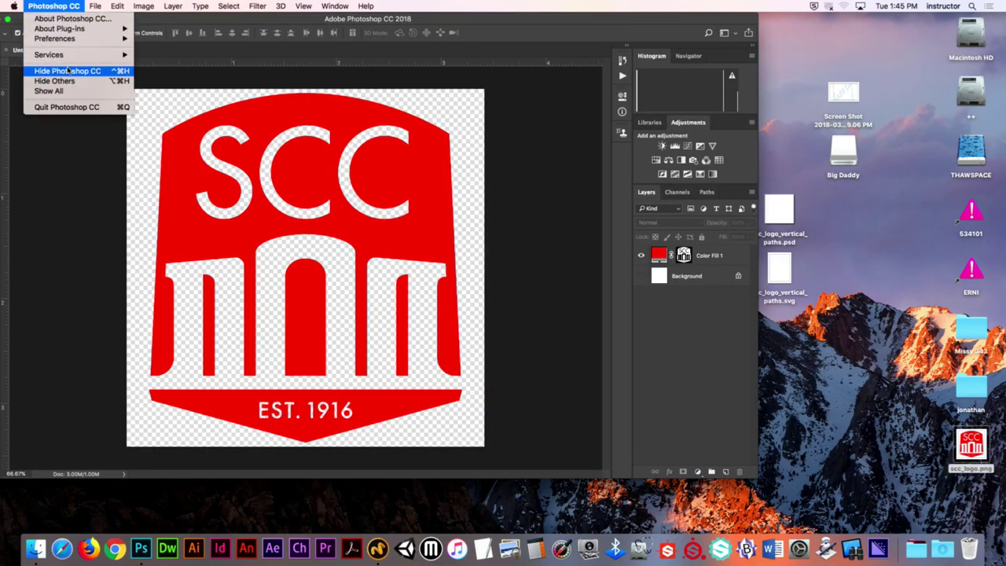
pyautogui.click(45, 69)
pyautogui.click(718, 327)
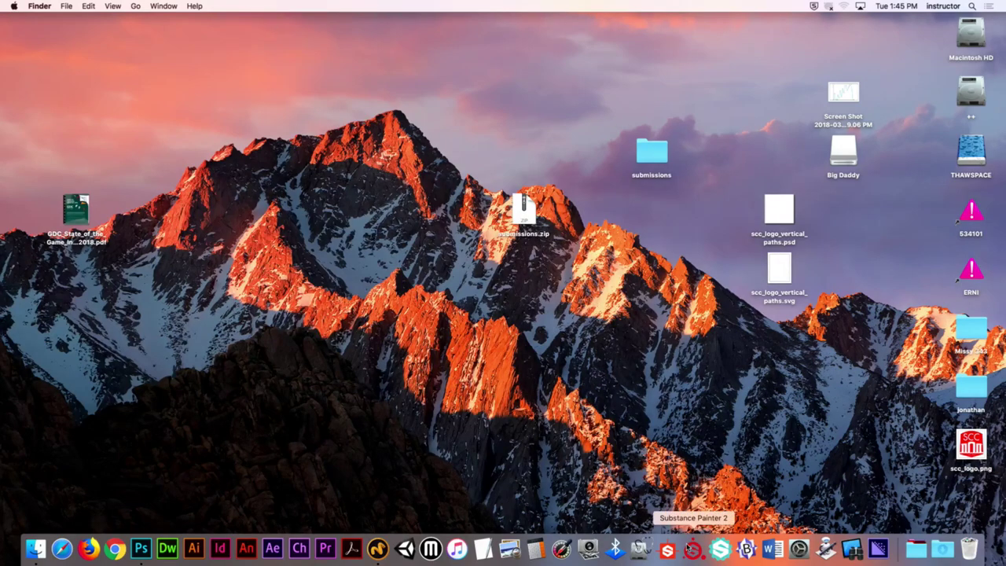
# Launch Substance Painter 2 and enlarge its window to fill the screen
pyautogui.click(693, 549)
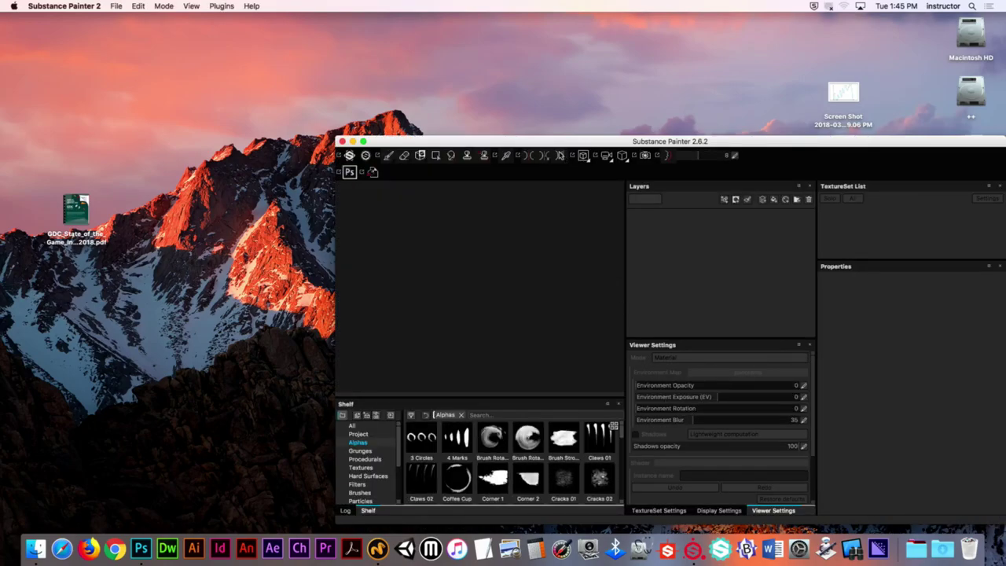
pyautogui.moveTo(552, 143); pyautogui.dragTo(217, 10)
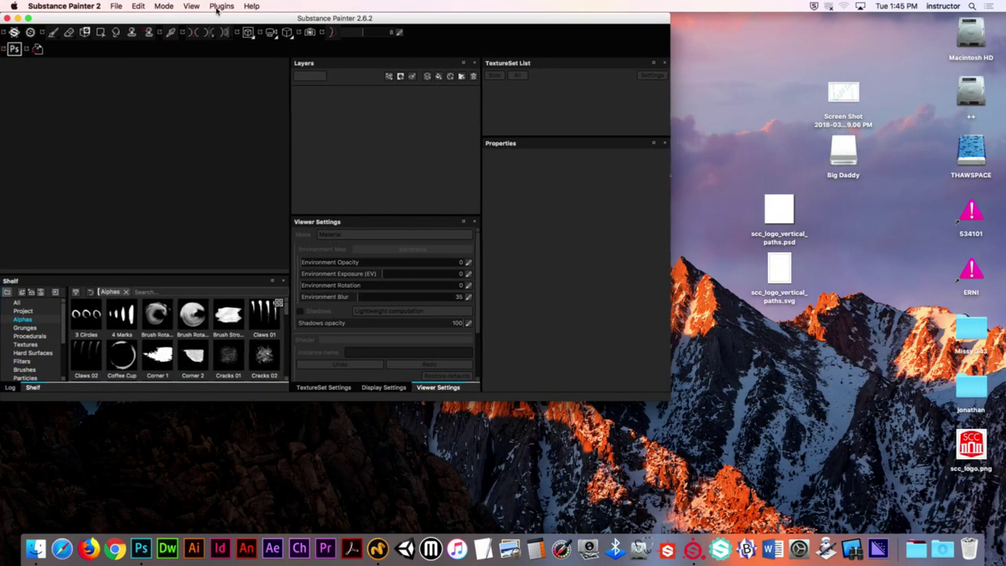
pyautogui.moveTo(669, 400); pyautogui.dragTo(1005, 525)
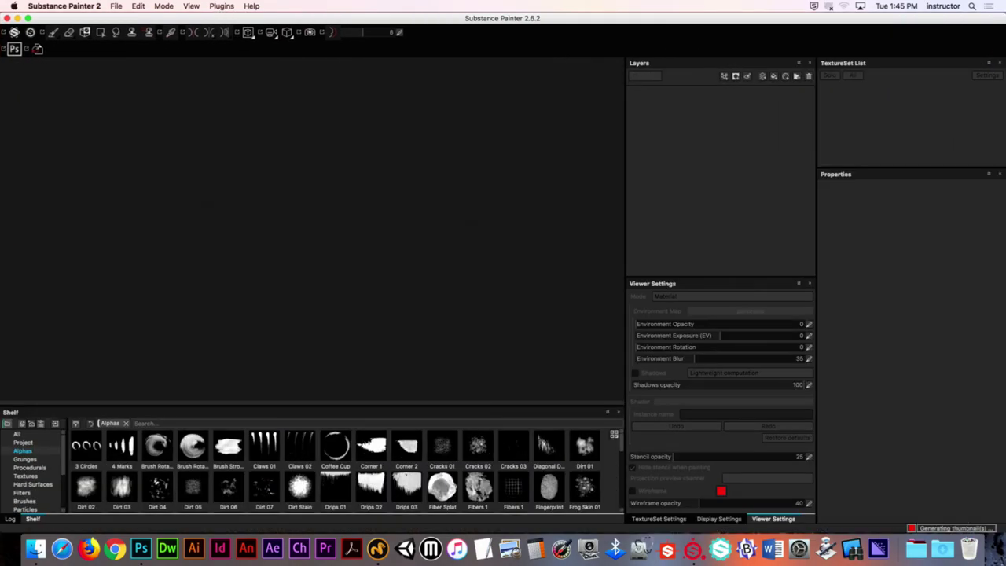
pyautogui.click(116, 5)
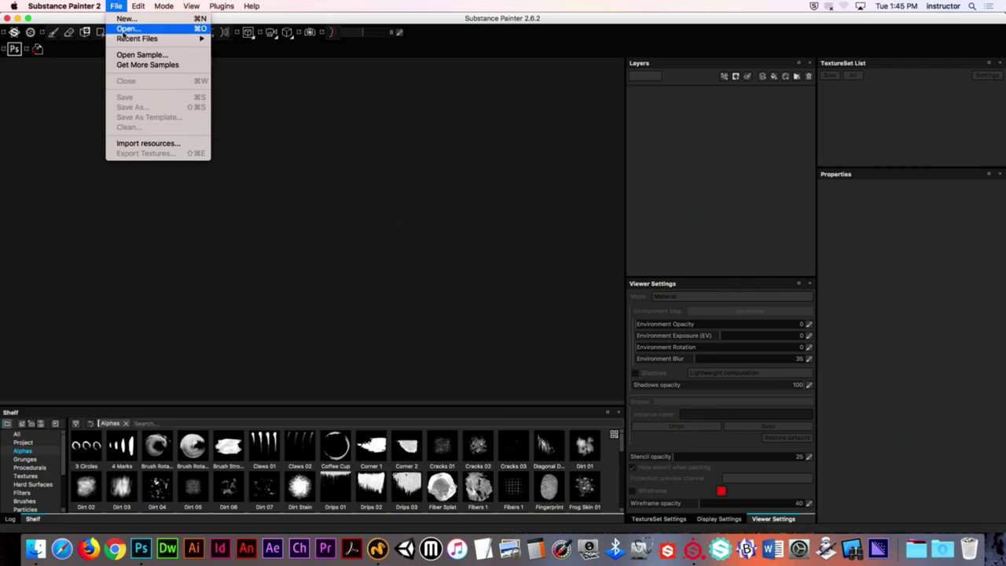
pyautogui.click(124, 29)
pyautogui.click(516, 300)
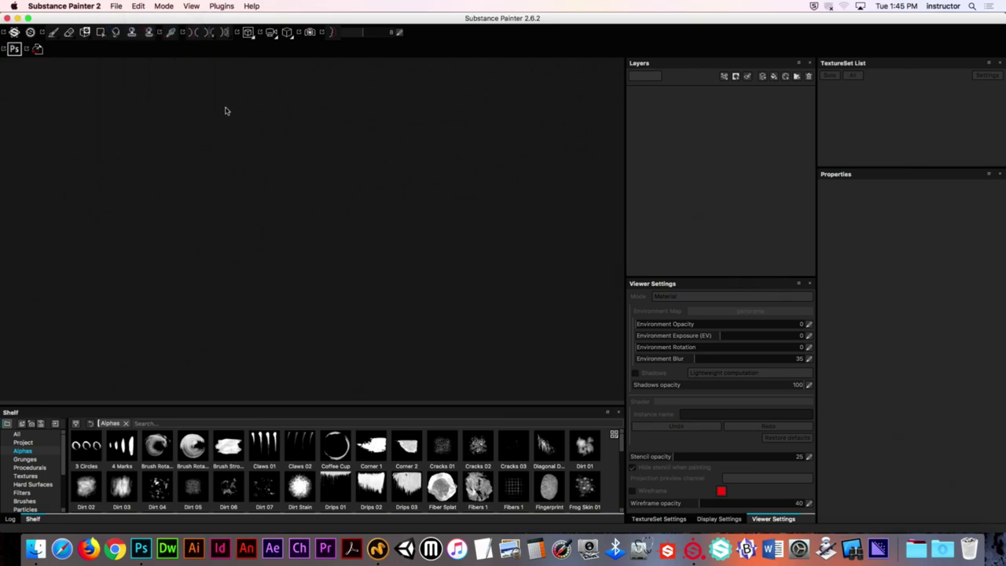
pyautogui.click(610, 309)
pyautogui.click(116, 6)
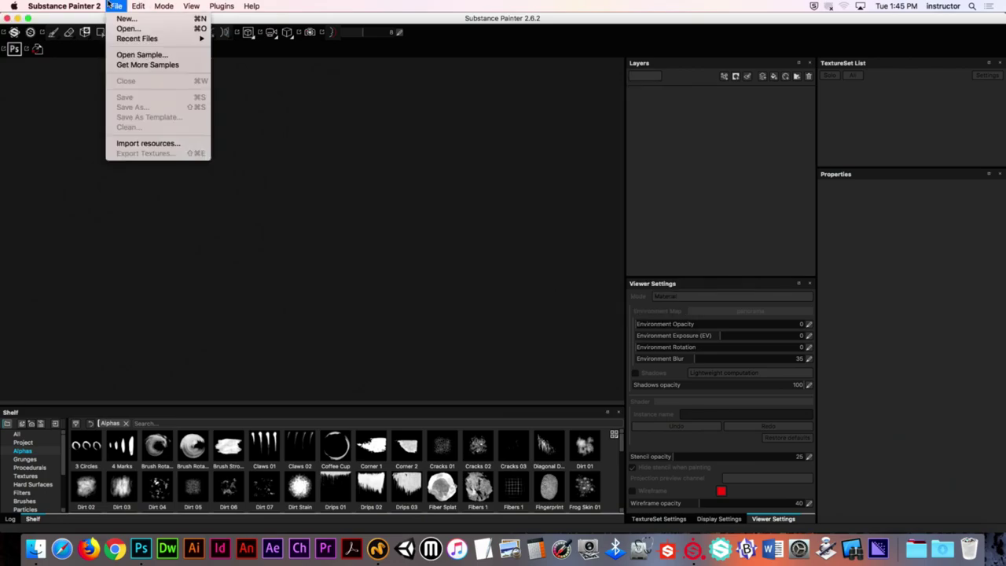
pyautogui.click(120, 18)
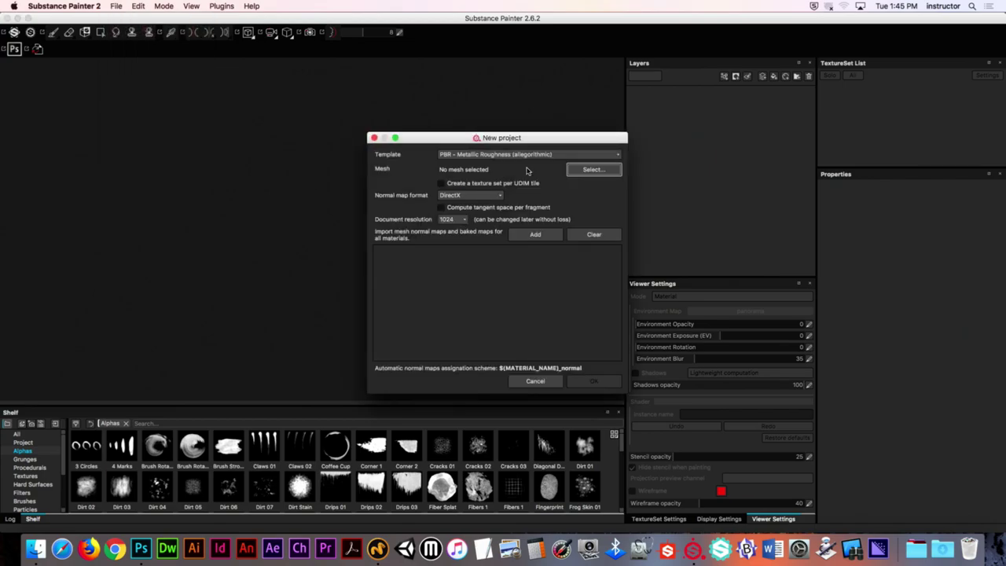
pyautogui.click(590, 171)
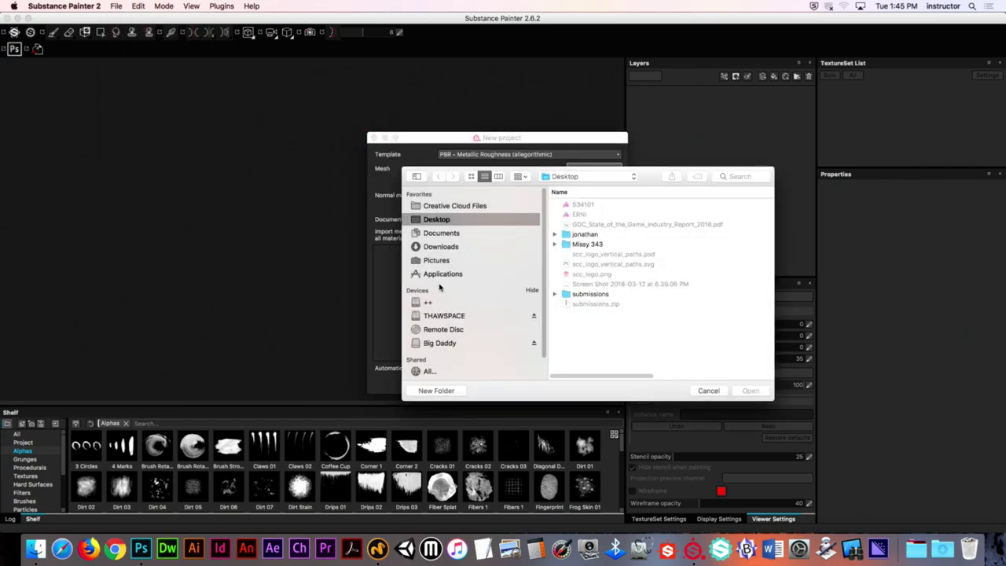
pyautogui.click(609, 177)
pyautogui.click(597, 206)
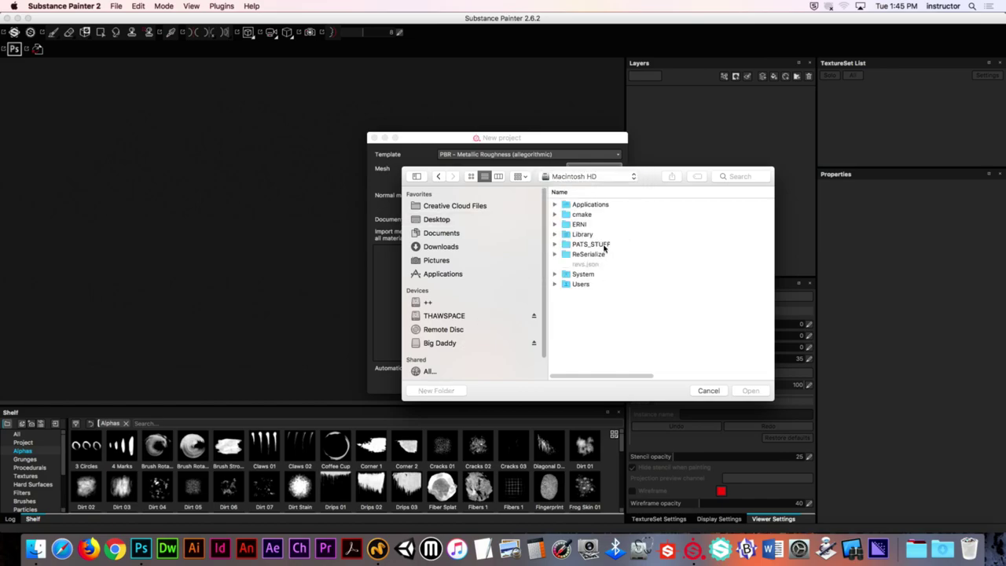
pyautogui.doubleClick(605, 245)
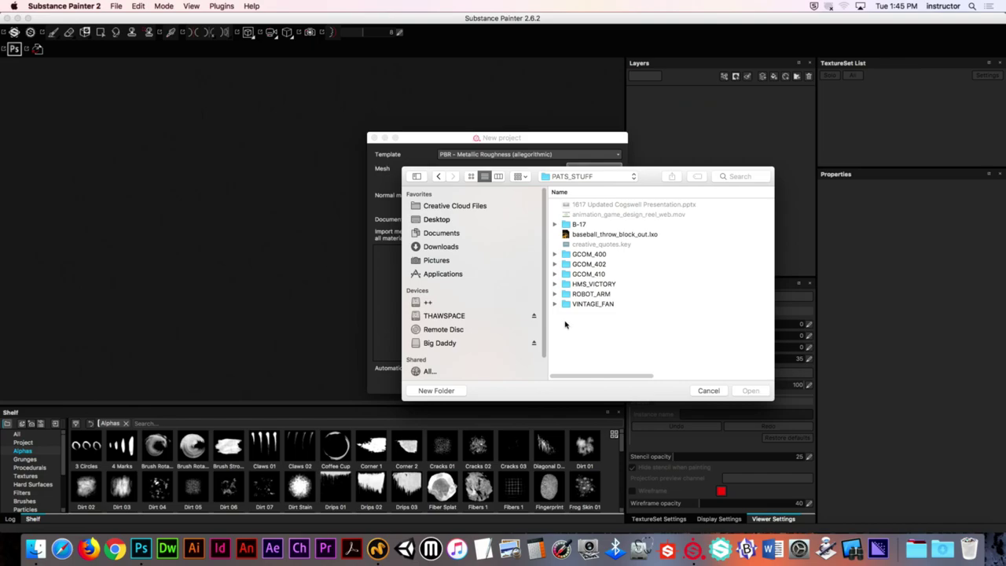
pyautogui.click(707, 392)
pyautogui.click(535, 381)
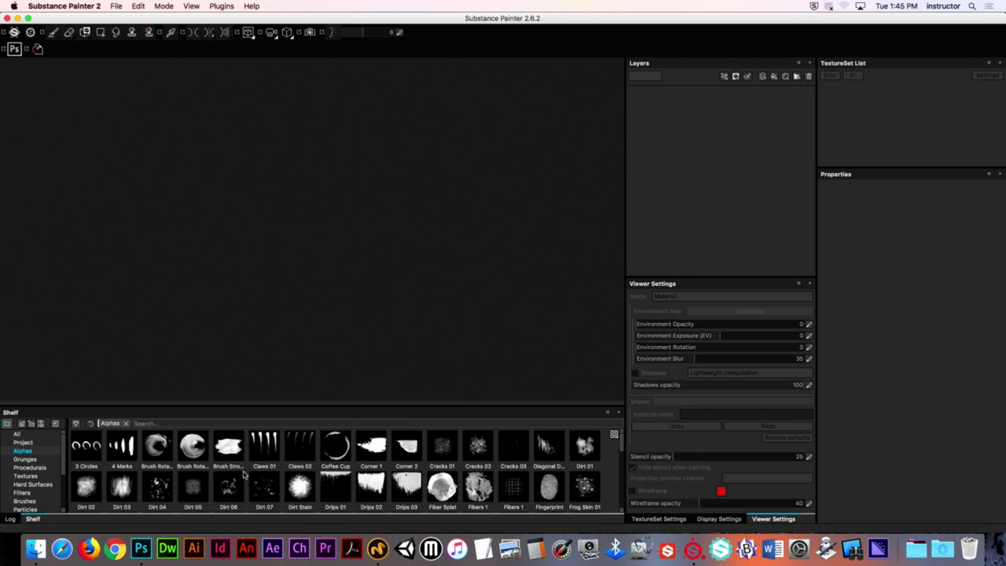
# Look through the Recovered files and Recovered files #1 folders in the Trash, then close its window
pyautogui.click(115, 549)
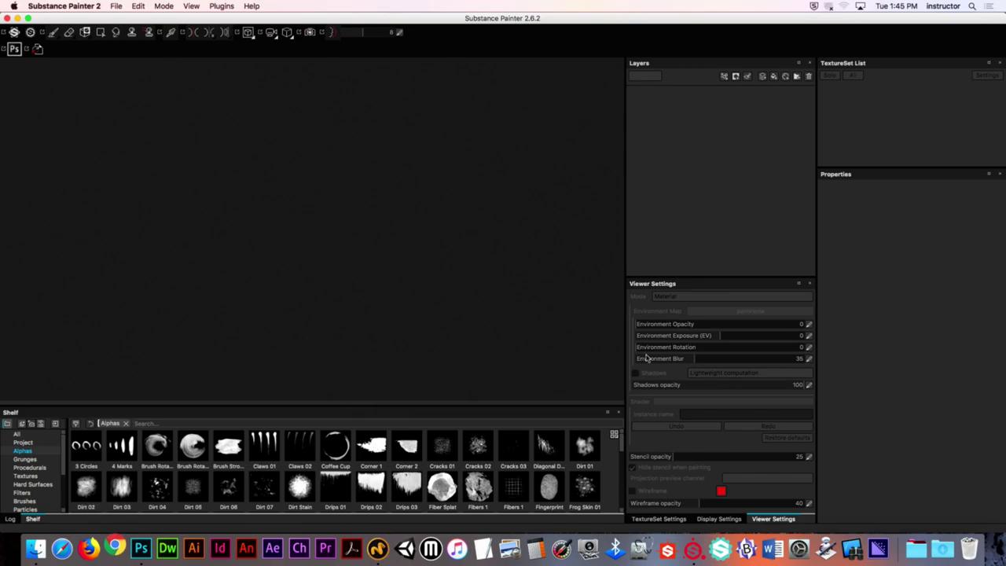
pyautogui.click(968, 548)
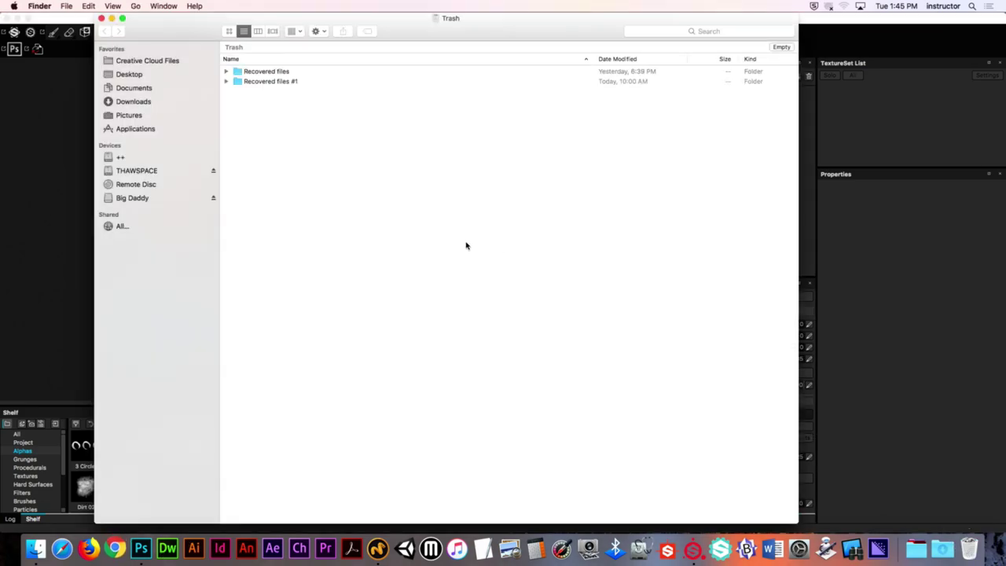
pyautogui.click(227, 81)
pyautogui.click(227, 71)
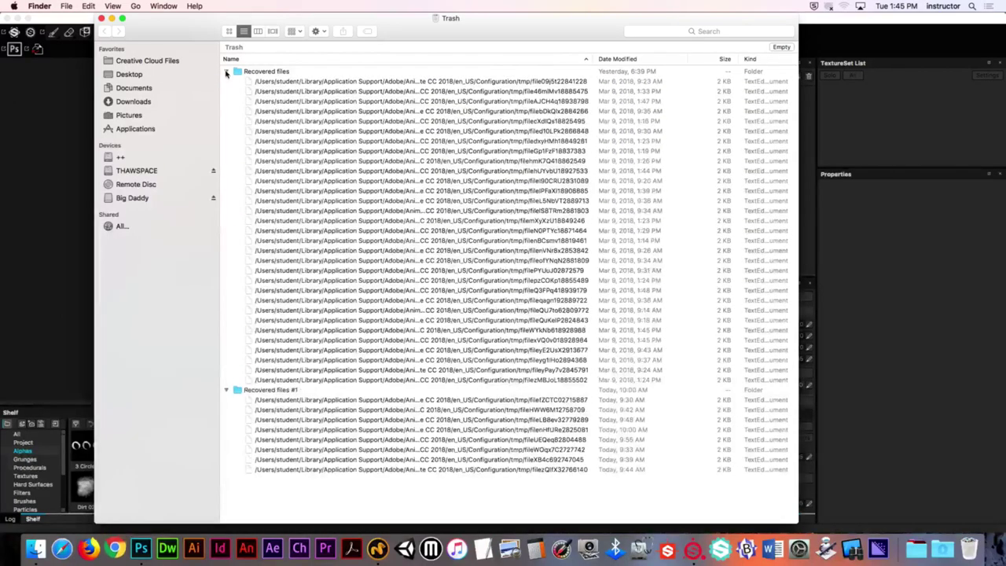
pyautogui.click(226, 72)
pyautogui.click(226, 81)
pyautogui.click(101, 18)
# Switch to Chrome, open the bookmarked Canvas site and log in with the saved username and account password
pyautogui.click(114, 548)
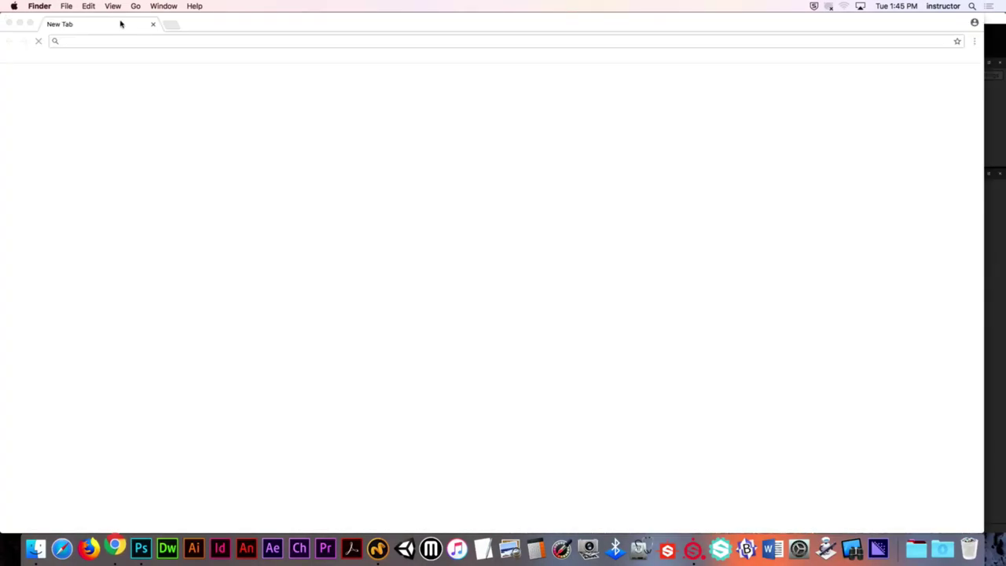
pyautogui.click(57, 56)
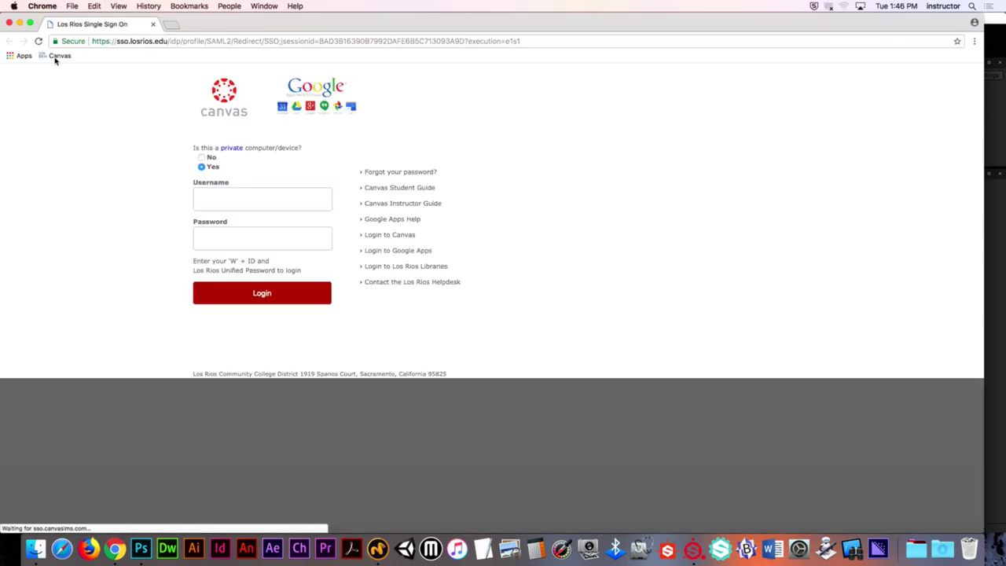
pyautogui.click(262, 194)
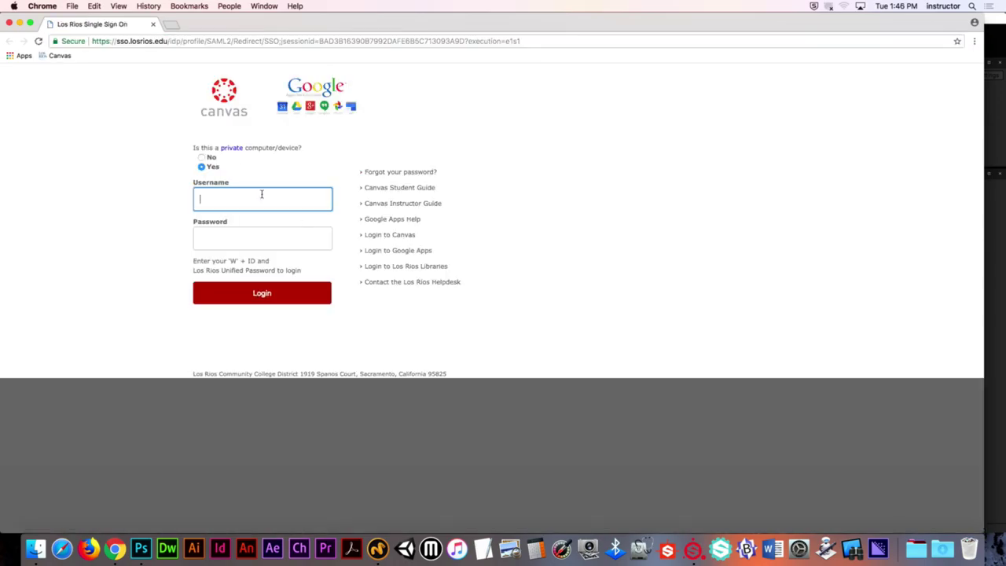
pyautogui.write('W')
pyautogui.press('Down')
pyautogui.press('Tab')
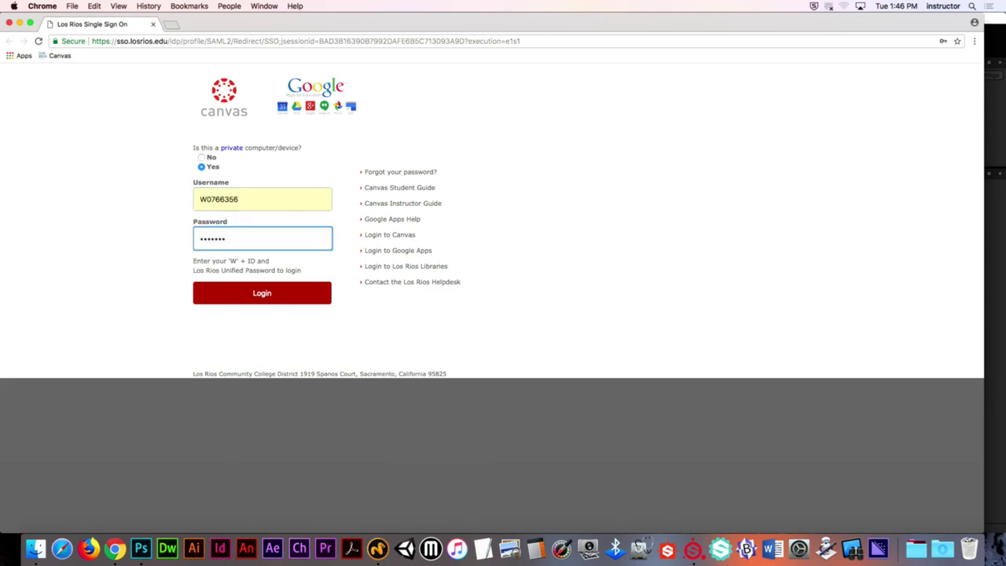
pyautogui.press('BackSpace')
pyautogui.press('Return')
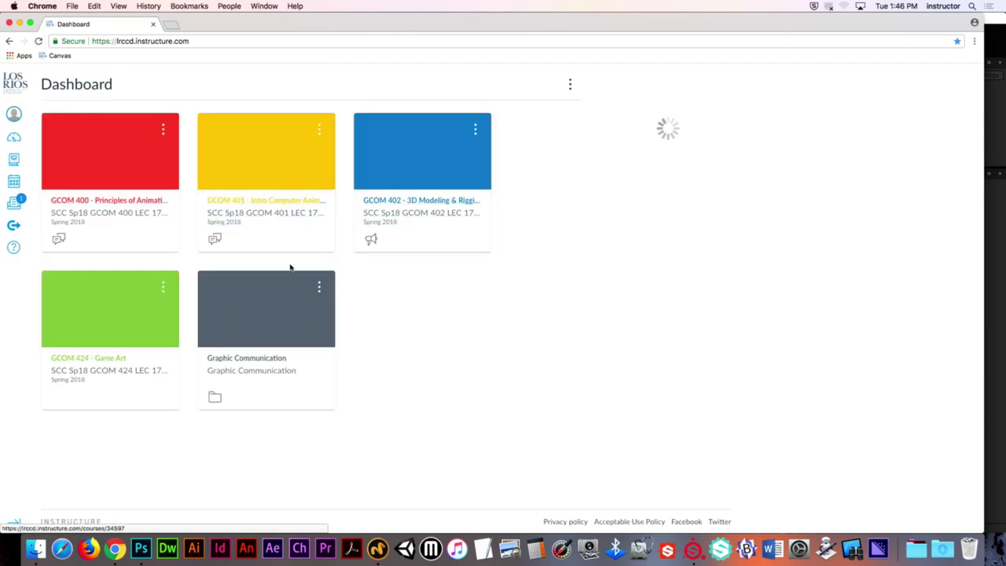
# Enter the GCOM 424 - Game Art course, turn on Student View from its settings and open the course modules
pyautogui.click(112, 357)
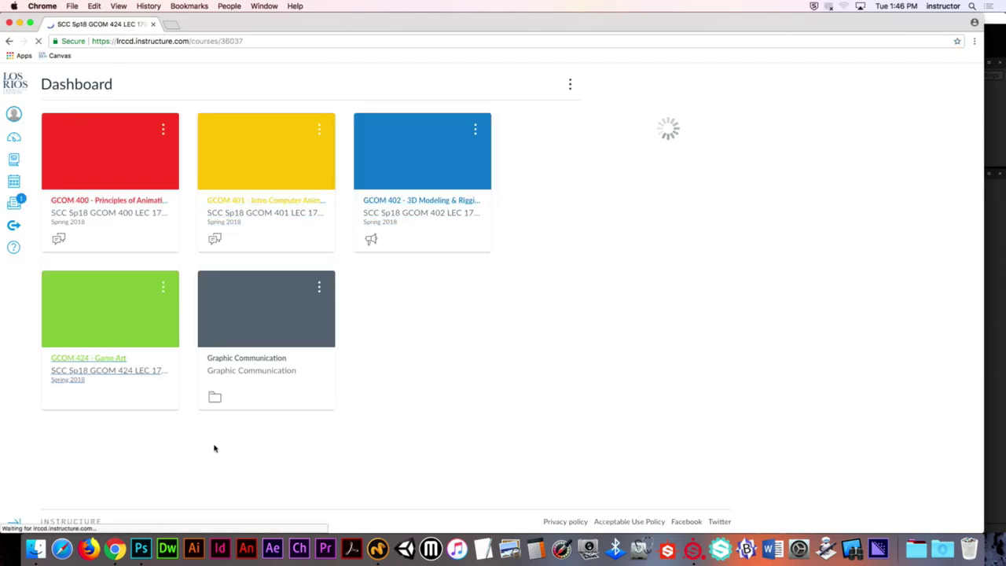
pyautogui.click(63, 452)
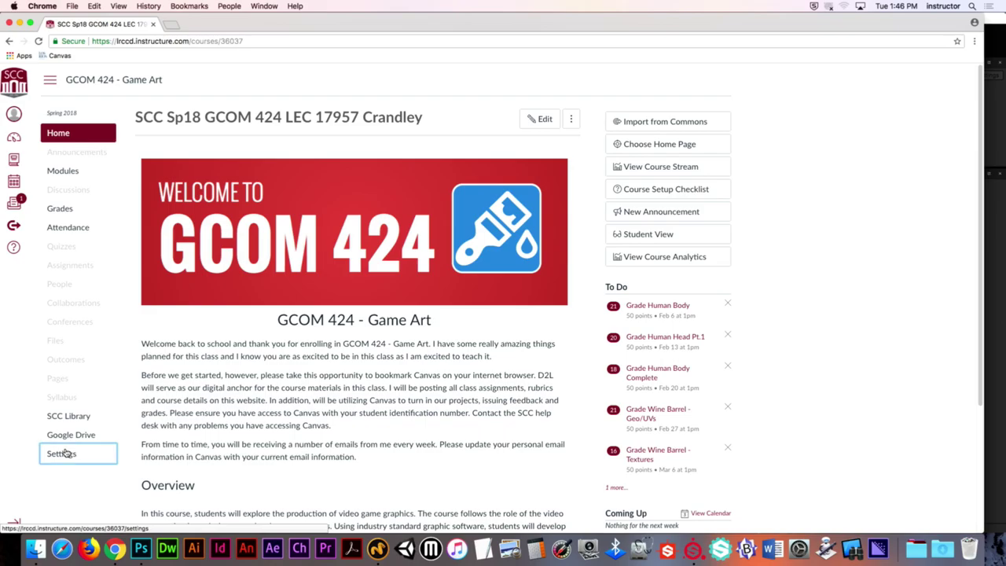
pyautogui.click(678, 147)
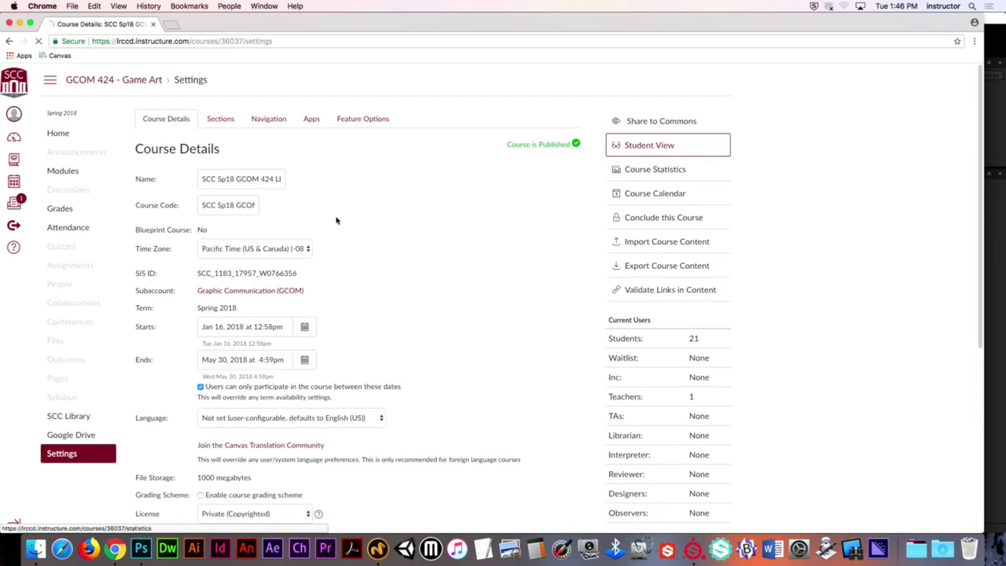
pyautogui.click(82, 154)
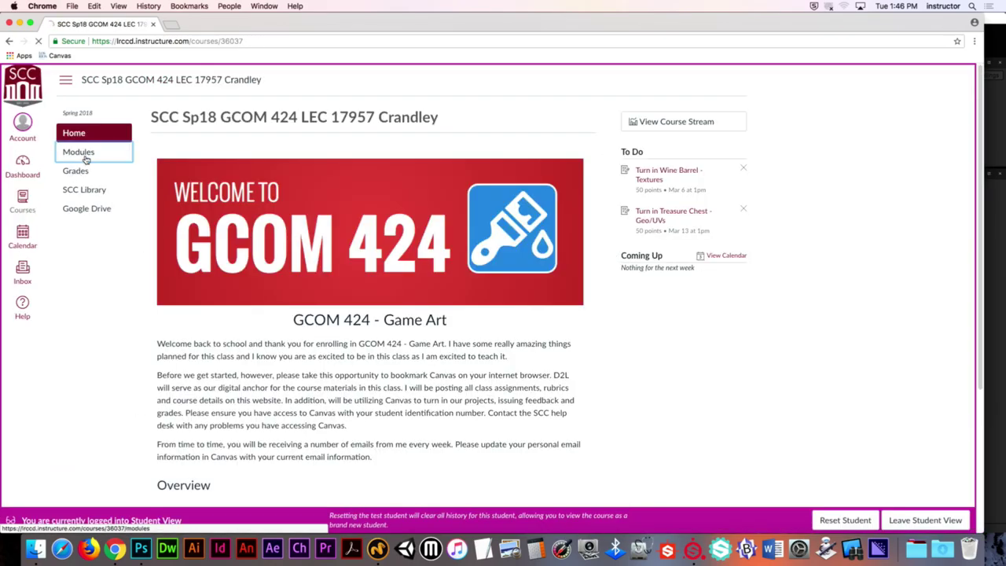
# Download wooden_crate_03.fbx from the Week 07 learning resources
pyautogui.scroll(-20, 249, 335)
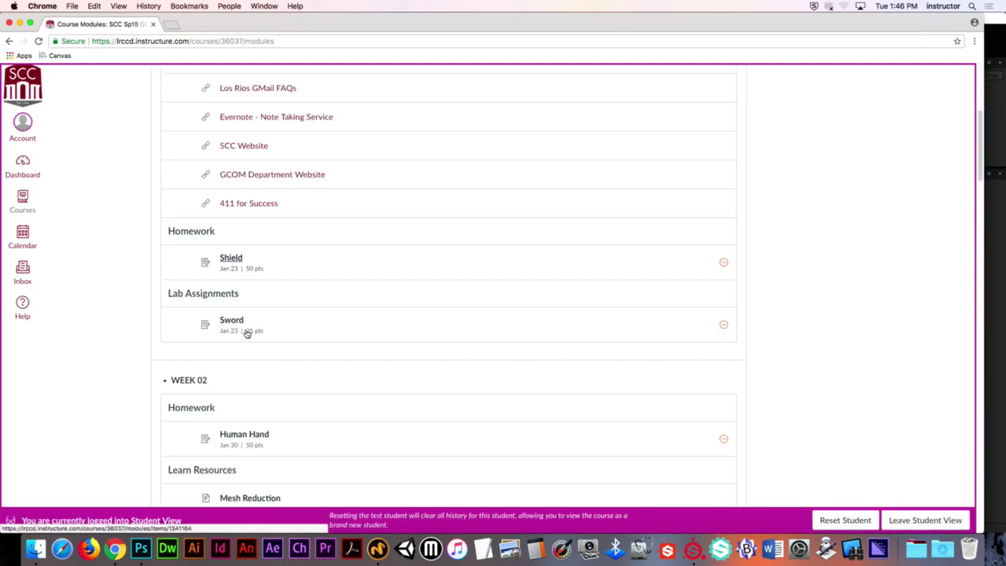
pyautogui.scroll(-15, 245, 333)
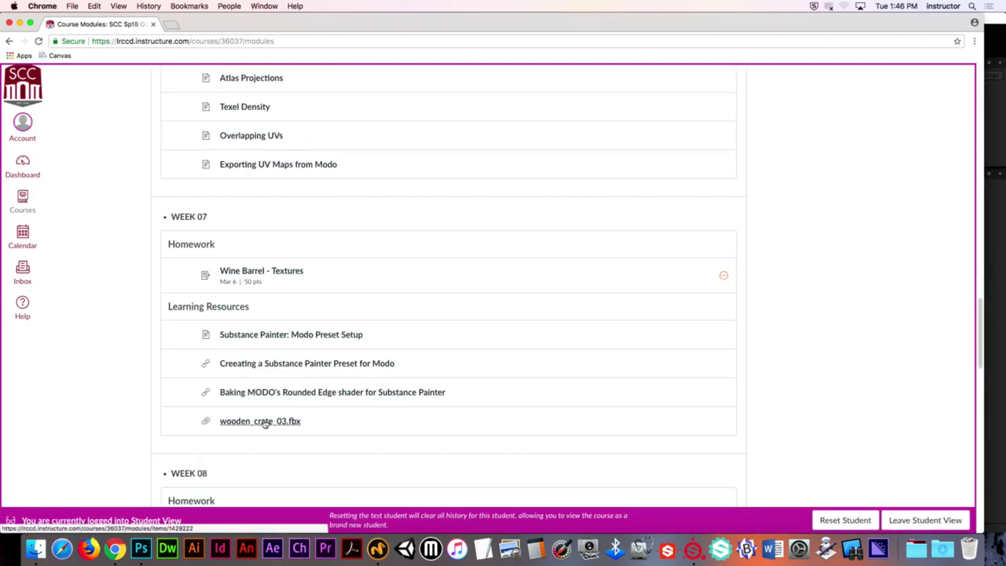
pyautogui.click(266, 423)
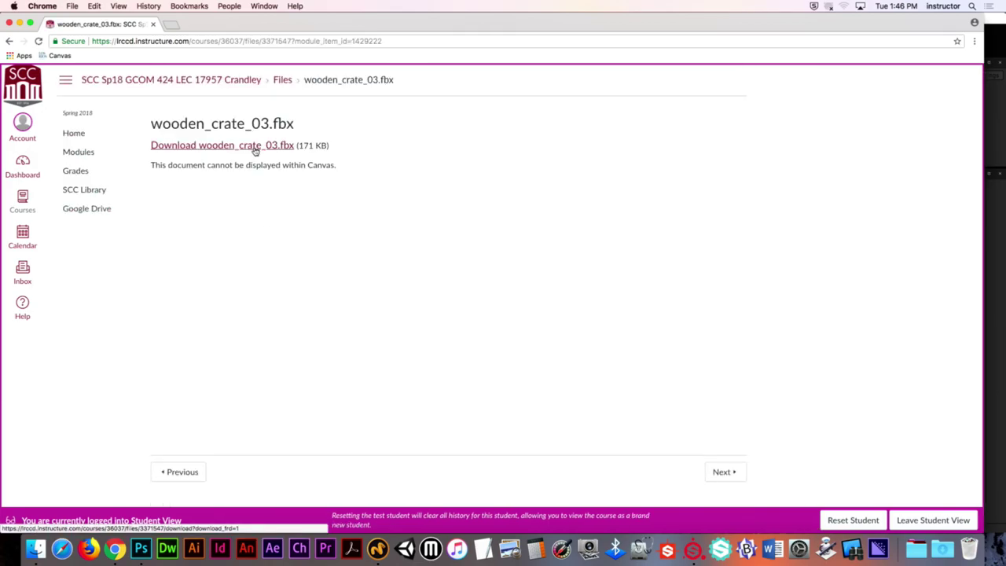
pyautogui.click(254, 146)
# Hide Chrome and Substance Painter, then move wooden_crate_03.fbx from Downloads onto the desktop
pyautogui.click(43, 5)
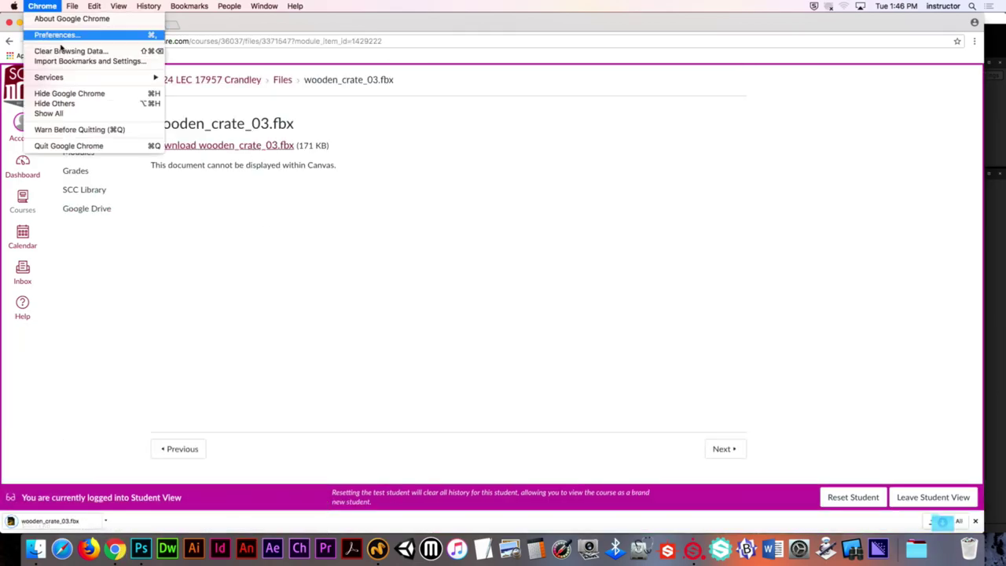
pyautogui.click(55, 93)
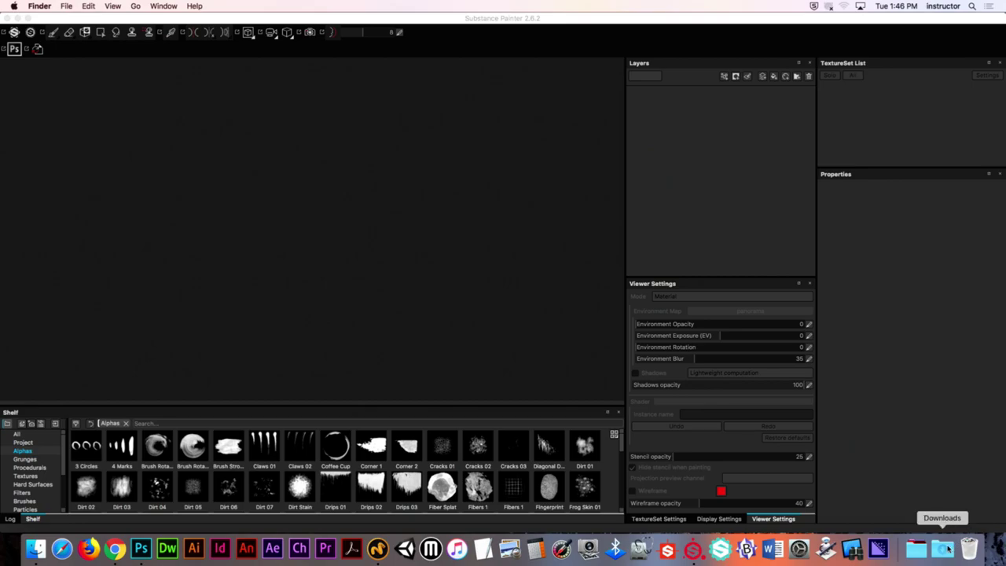
pyautogui.press('super+h')
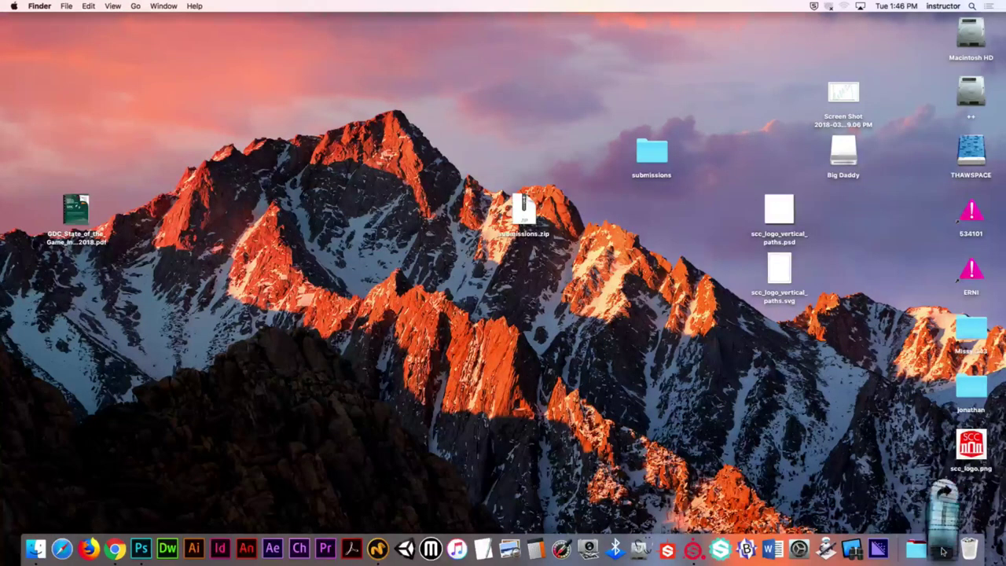
pyautogui.click(942, 548)
pyautogui.moveTo(942, 512); pyautogui.dragTo(714, 389)
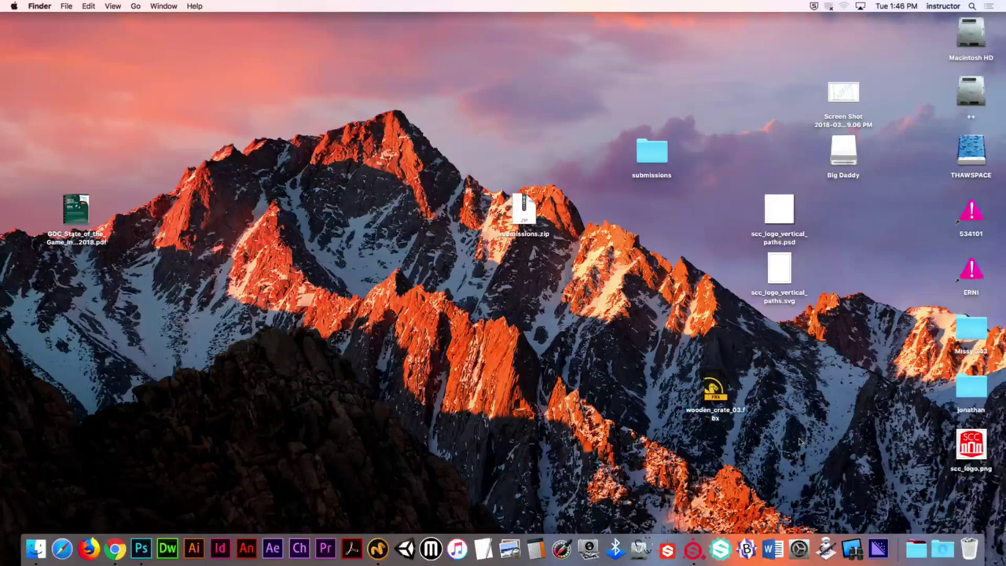
# Create a Substance Painter project from wooden_crate_03.fbx with OpenGL normal map format and 2048 document resolution
pyautogui.click(693, 550)
pyautogui.click(122, 4)
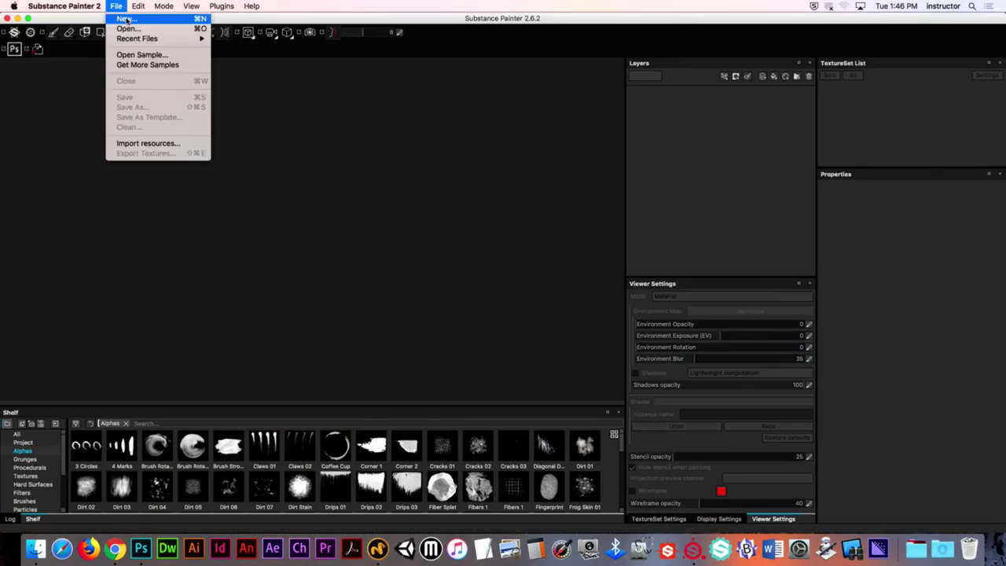
pyautogui.click(127, 21)
pyautogui.click(591, 169)
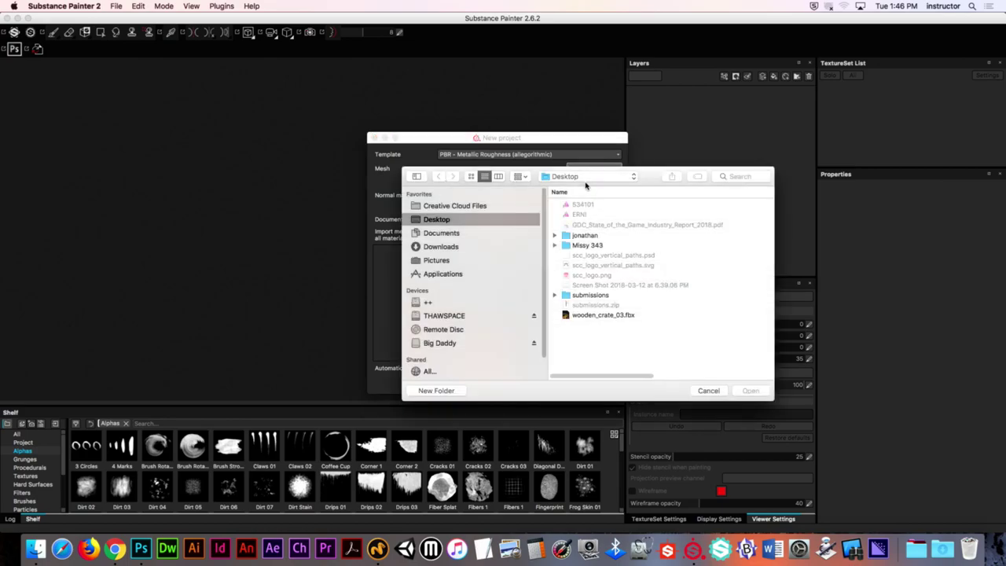
pyautogui.doubleClick(586, 319)
pyautogui.click(488, 192)
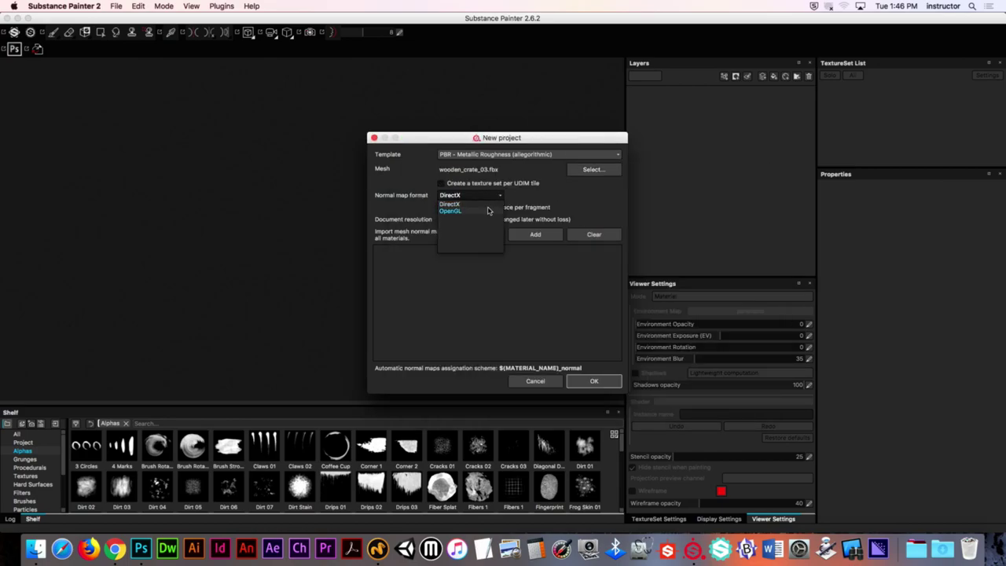
pyautogui.click(489, 207)
pyautogui.click(455, 256)
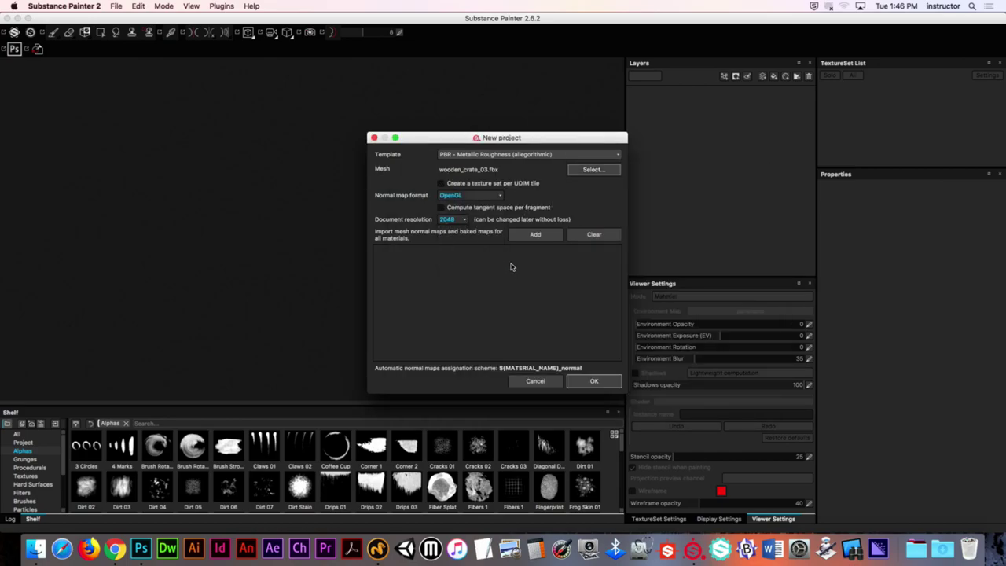
pyautogui.click(594, 381)
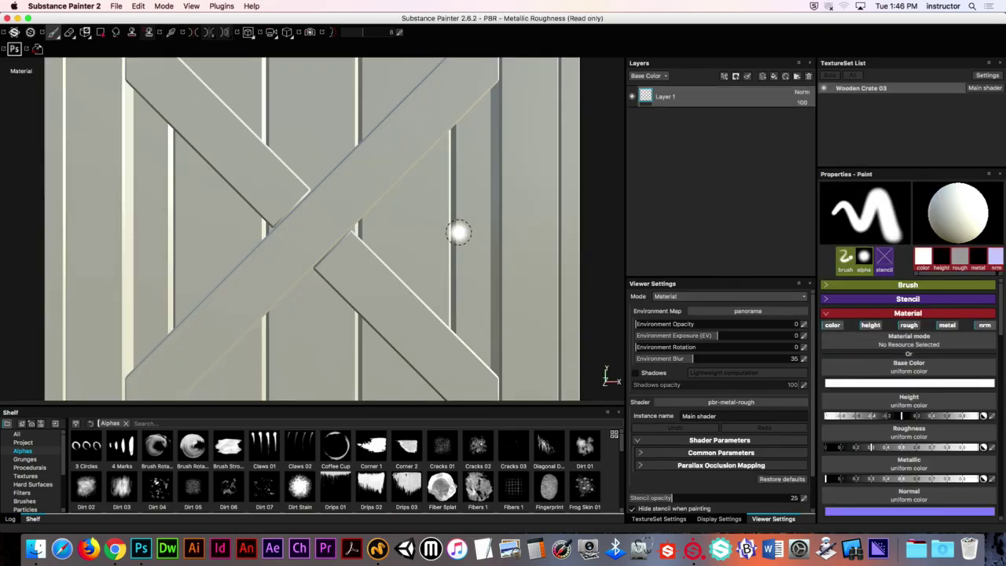
# Examine the crate from several angles and look through the TextureSet, Display and Viewer settings
pyautogui.keyDown('alt'); pyautogui.moveTo(476, 231); pyautogui.dragTo(351, 233); pyautogui.keyUp('alt')
pyautogui.keyDown('alt'); pyautogui.moveTo(351, 233); pyautogui.dragTo(225, 223, button='right'); pyautogui.keyUp('alt')
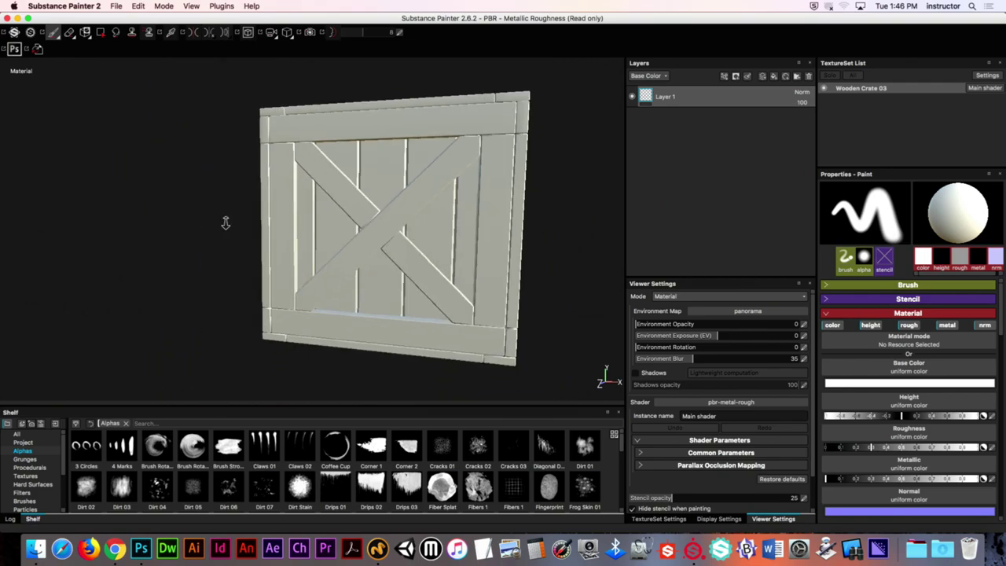
pyautogui.keyDown('alt'); pyautogui.moveTo(224, 223); pyautogui.dragTo(389, 209); pyautogui.keyUp('alt')
pyautogui.keyDown('alt'); pyautogui.moveTo(388, 209); pyautogui.dragTo(384, 216, button='right'); pyautogui.keyUp('alt')
pyautogui.moveTo(384, 215)
pyautogui.keyDown('alt'); pyautogui.mouseDown()
pyautogui.moveTo(374, 224)
pyautogui.moveTo(380, 211)
pyautogui.mouseUp(); pyautogui.keyUp('alt')
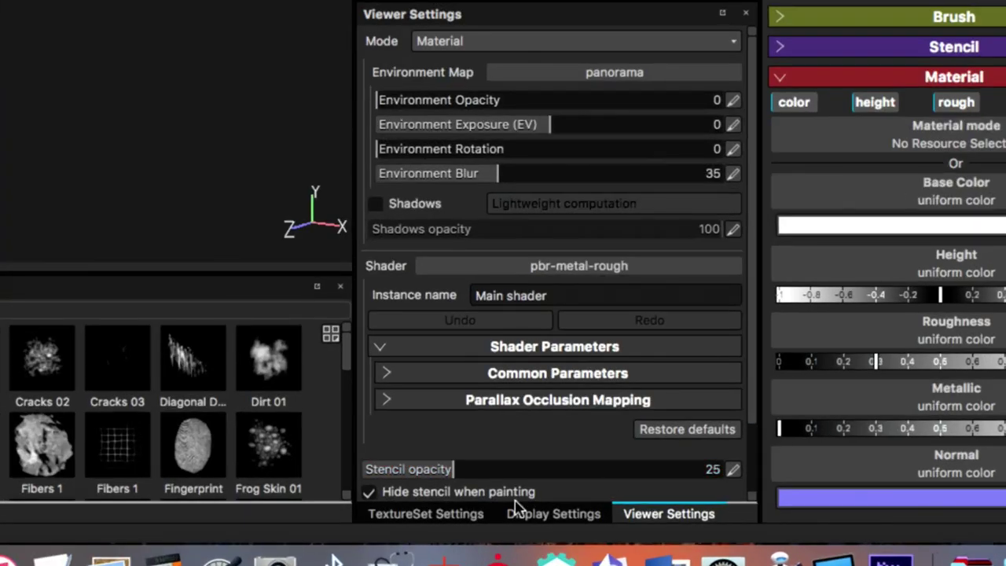
pyautogui.click(428, 520)
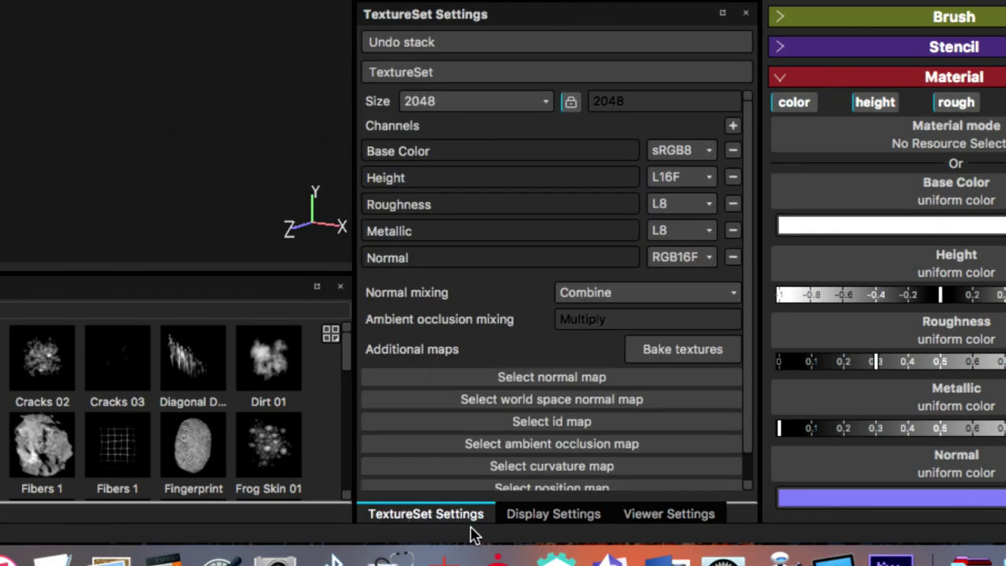
pyautogui.click(539, 513)
pyautogui.click(651, 515)
# Open the texture baking options from the TextureSet Settings and set the output size to 2048
pyautogui.click(413, 514)
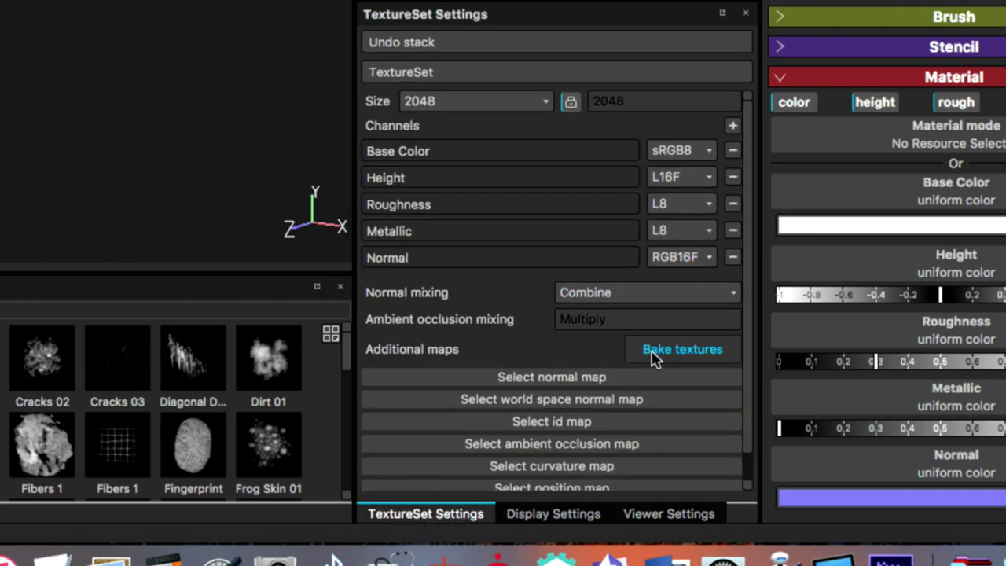
pyautogui.click(677, 362)
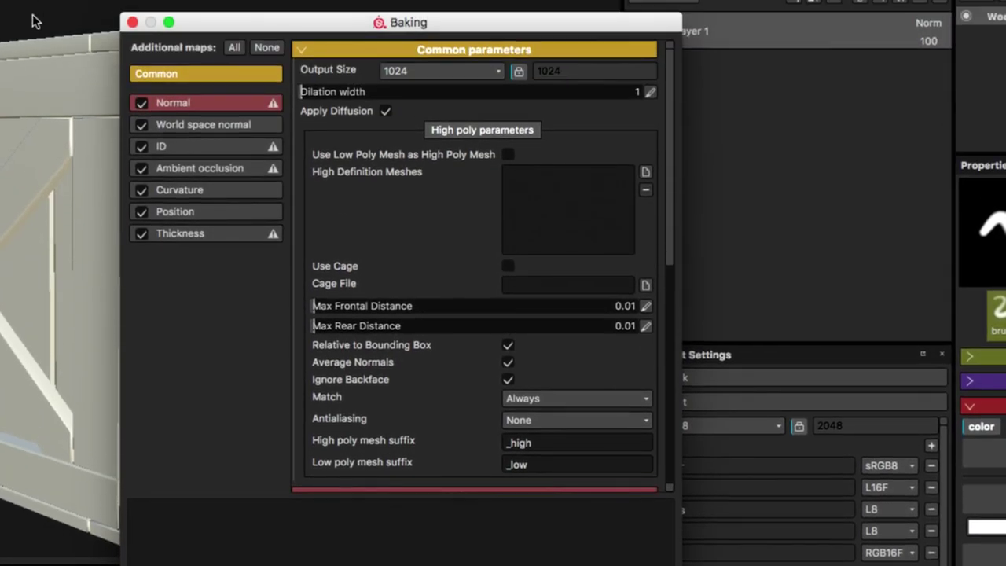
pyautogui.click(407, 72)
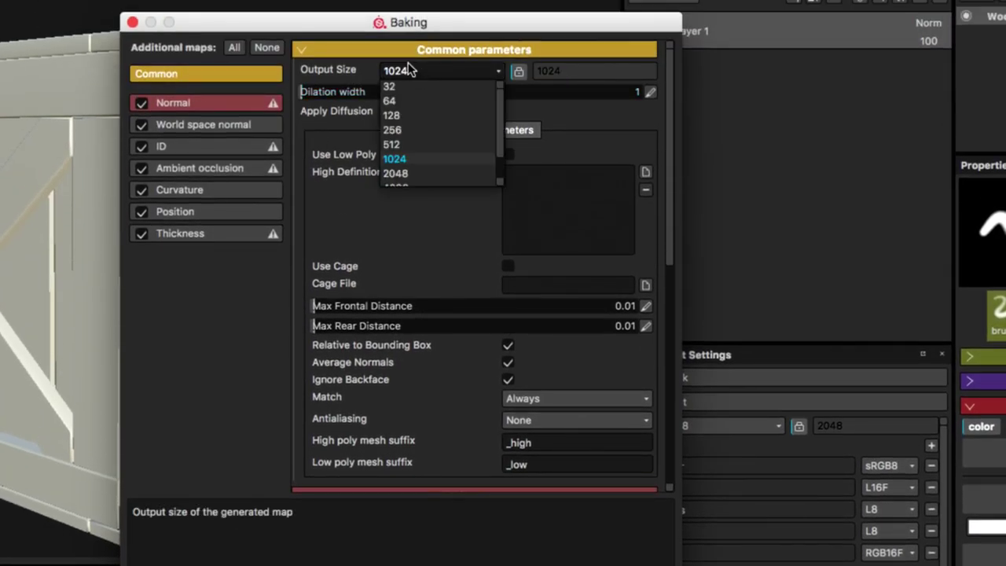
pyautogui.click(378, 46)
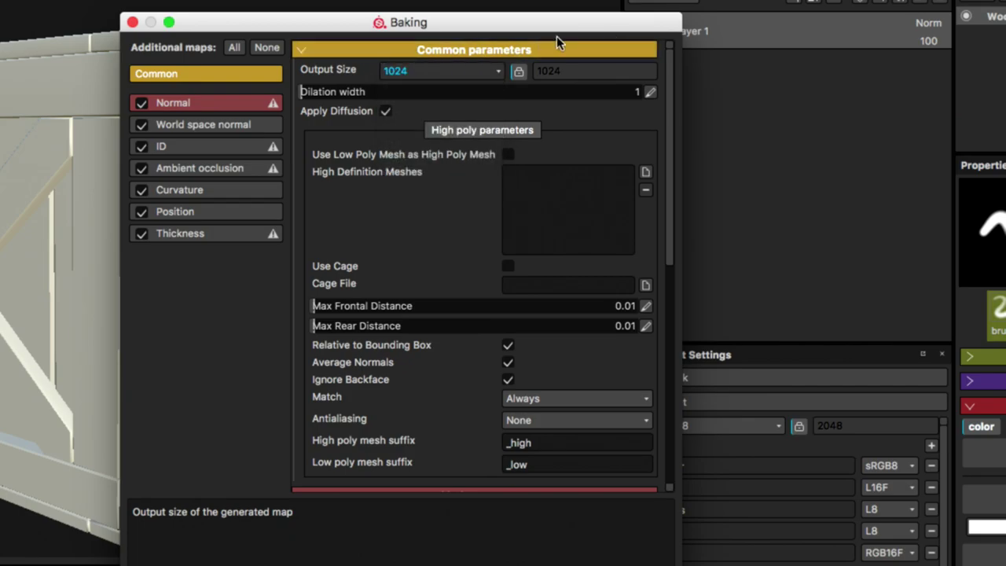
pyautogui.click(404, 70)
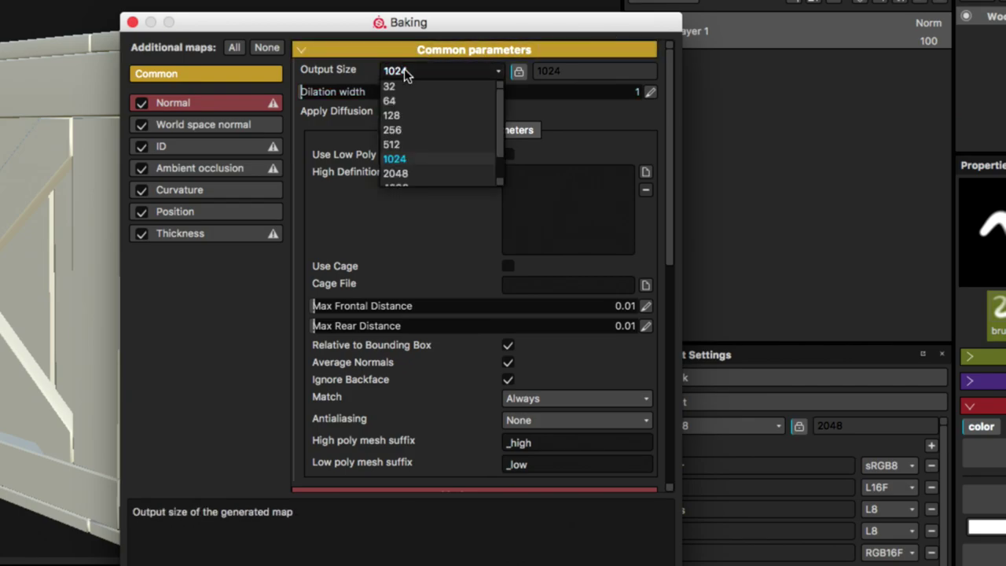
pyautogui.click(414, 171)
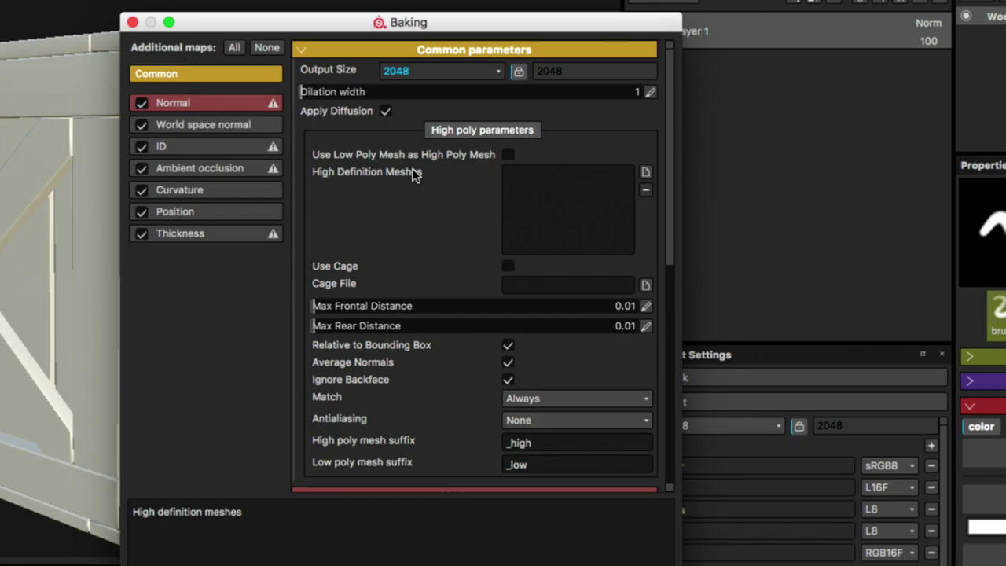
# Set the ambient occlusion secondary rays to 128 and bake the Wooden Crate 03 textures
pyautogui.click(246, 172)
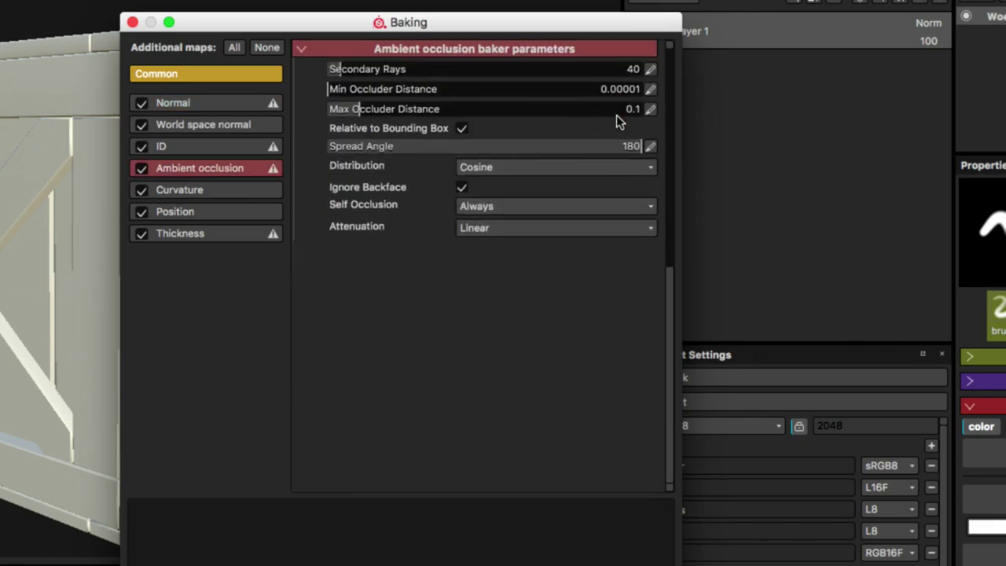
pyautogui.click(650, 70)
pyautogui.write('128')
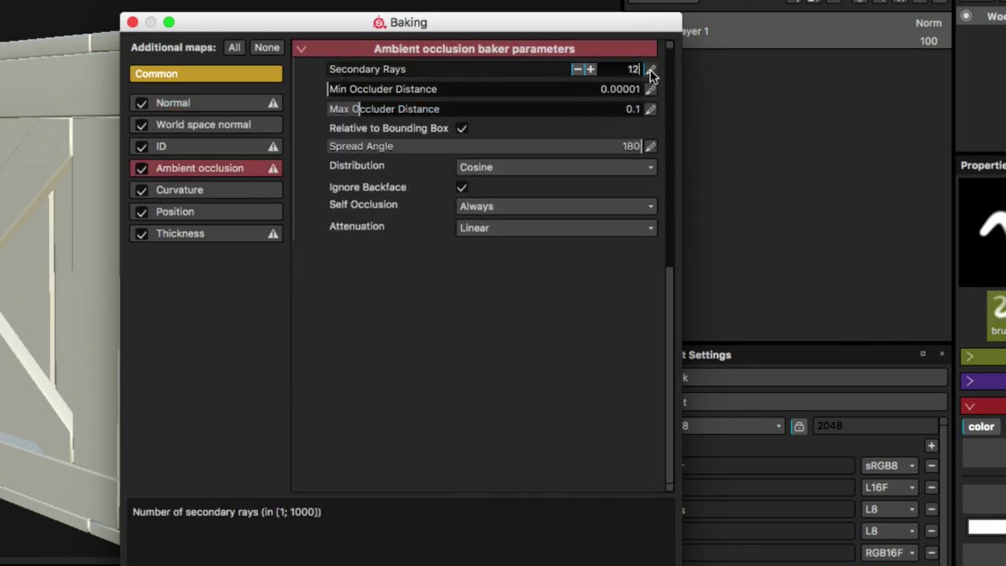
pyautogui.press('Return')
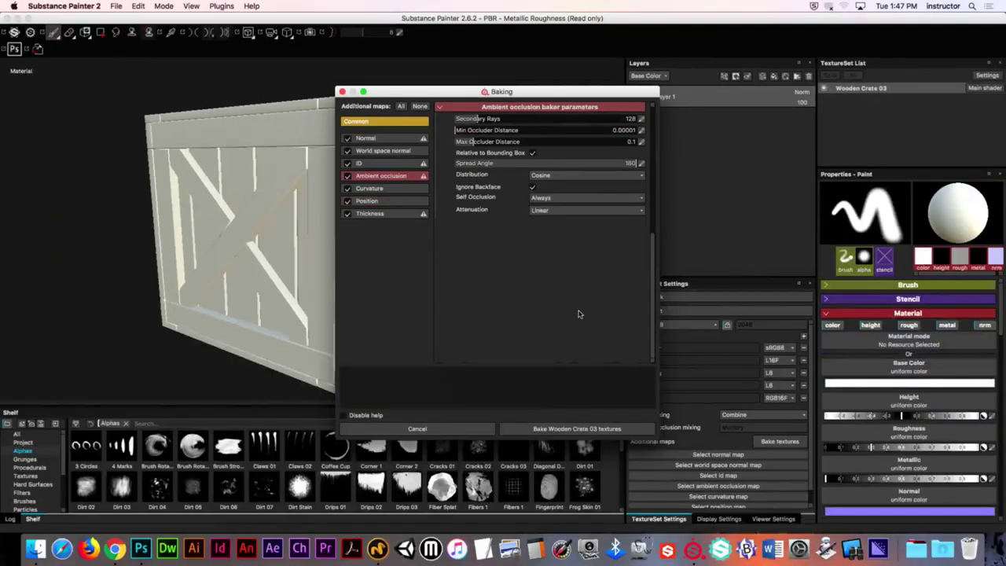
pyautogui.click(582, 433)
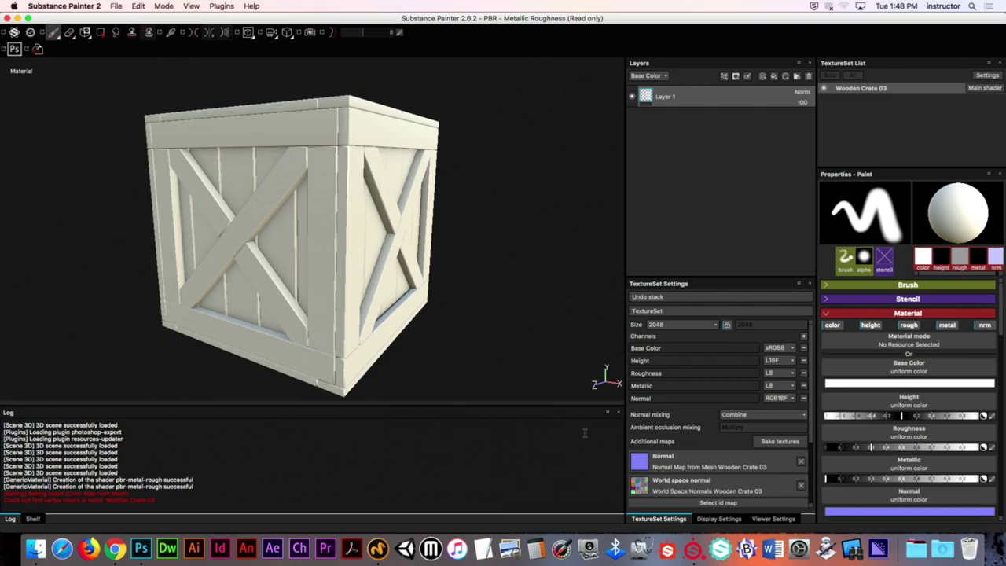
# View the crate's baked normal, world space normal and ambient occlusion maps one after another in the viewport
pyautogui.press('b')
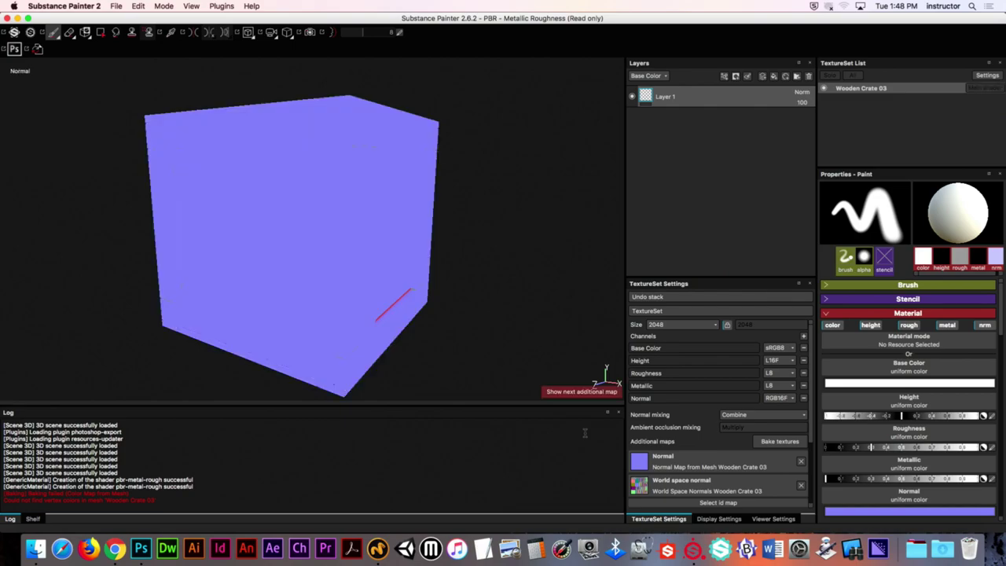
pyautogui.press('b')
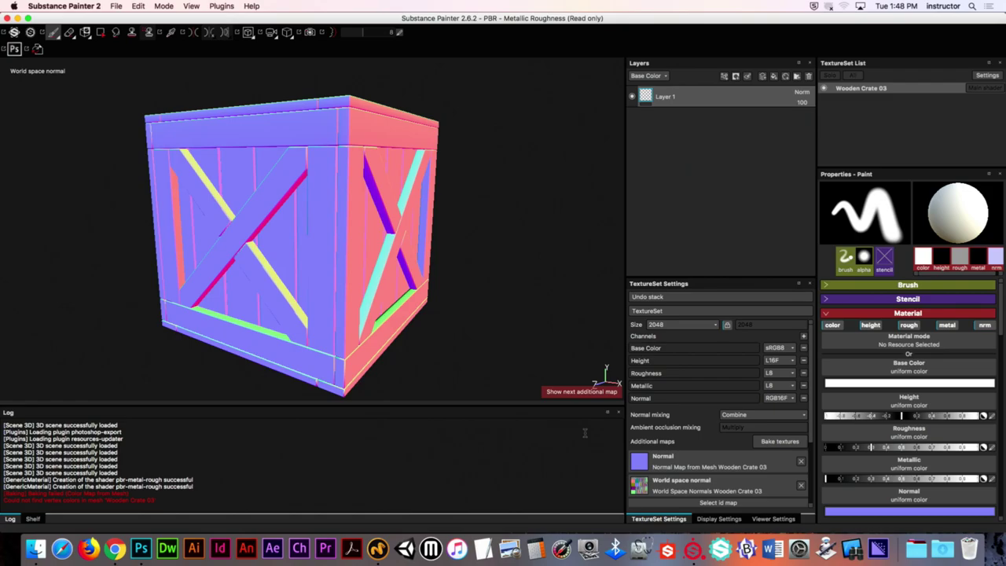
pyautogui.press('b')
pyautogui.press('b')
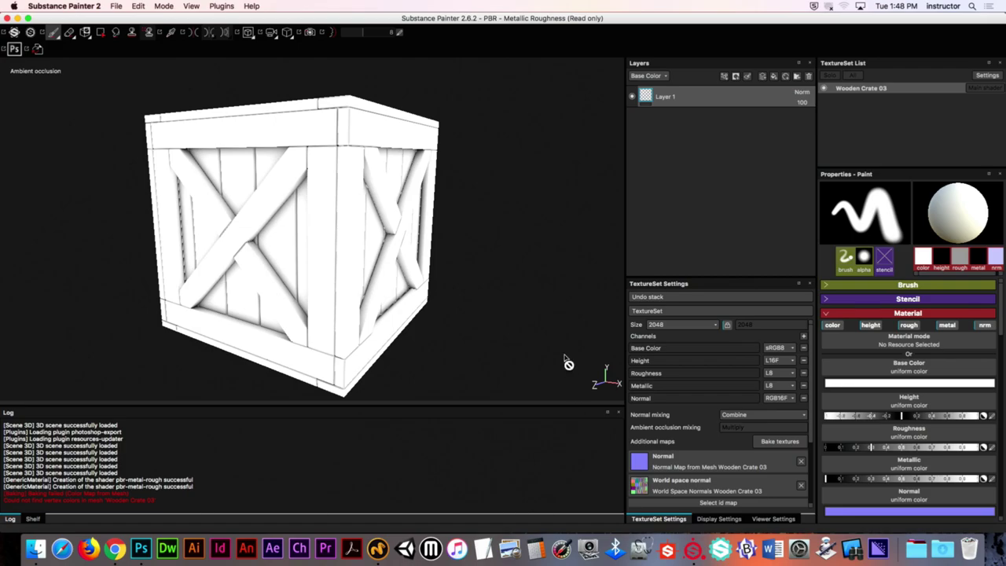
# Cycle the viewport through the crate's individual texture channels up to Normal and return to the material view
pyautogui.press('c')
pyautogui.press('c')
pyautogui.press('c')
pyautogui.press('c')
pyautogui.press('c')
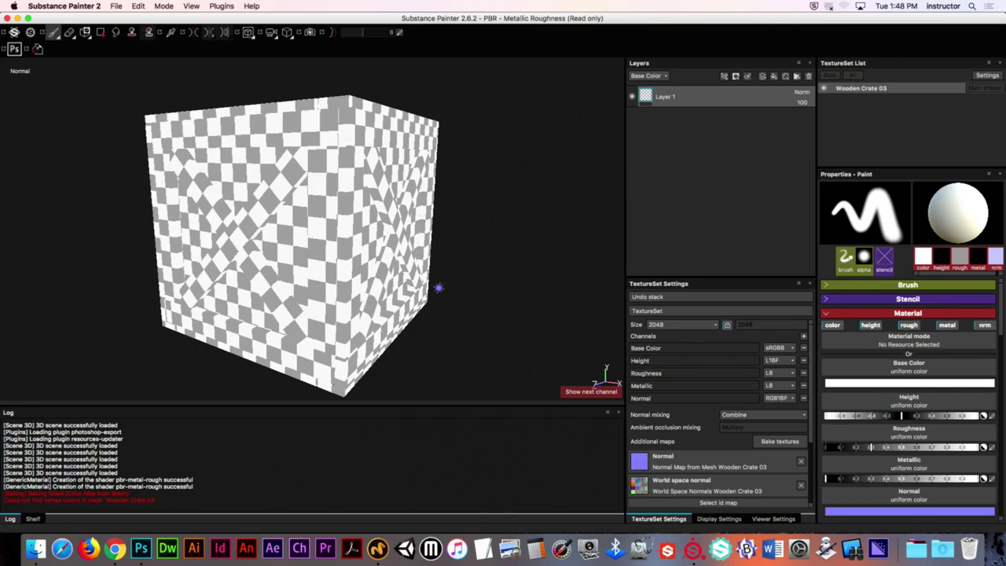
pyautogui.press('m')
# Review the crate's additional maps through ambient occlusion and curvature, restoring the full material view at the end
pyautogui.press('b')
pyautogui.press('b')
pyautogui.press('b')
pyautogui.press('b')
pyautogui.press('b')
pyautogui.press('b')
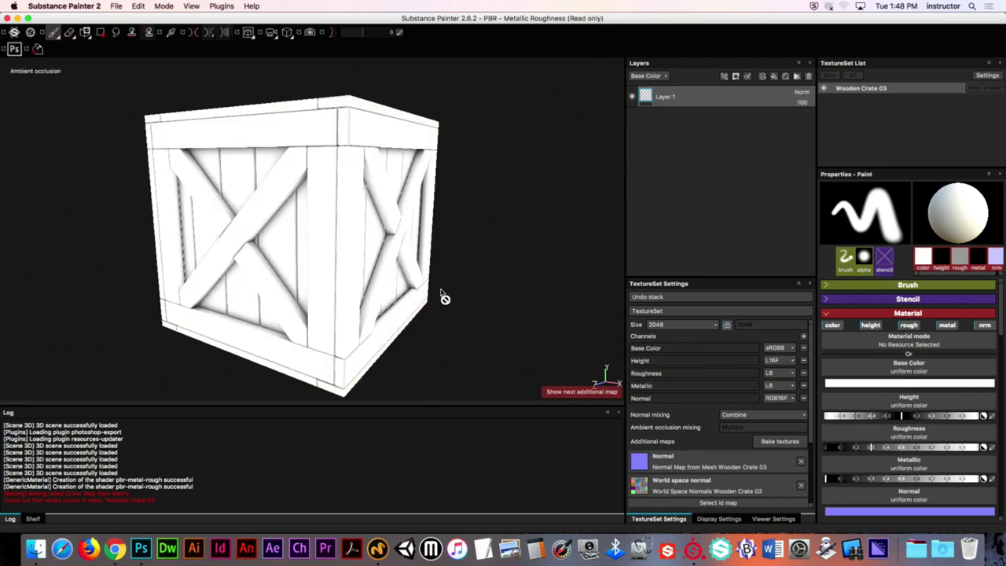
pyautogui.press('b')
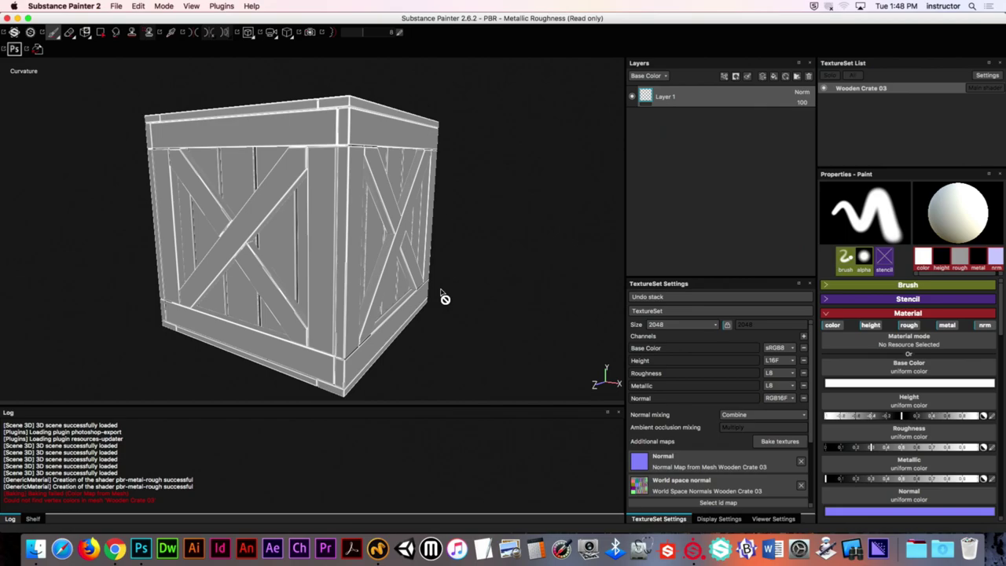
pyautogui.press('m')
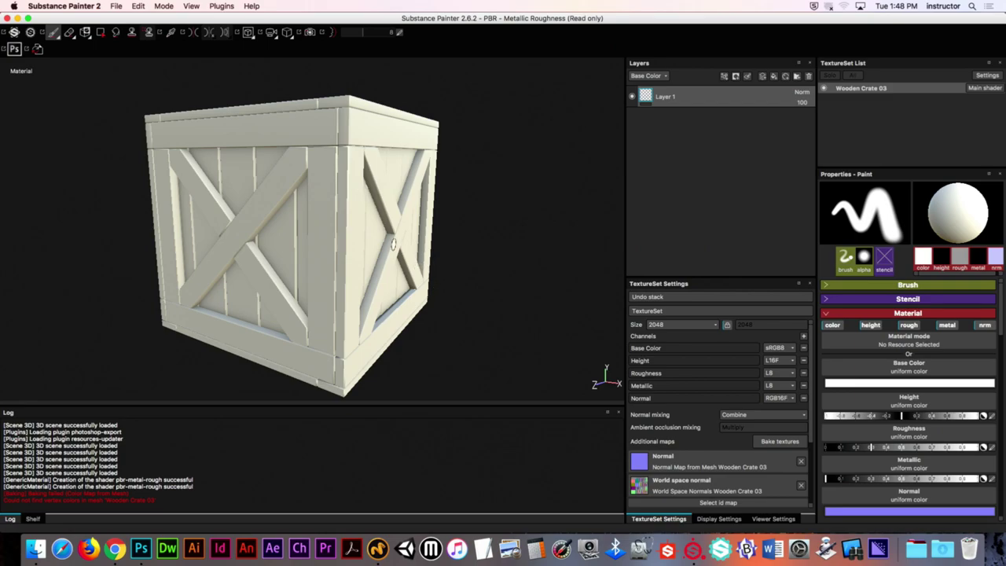
pyautogui.press('shift')
pyautogui.moveTo(413, 187)
pyautogui.keyDown('alt'); pyautogui.mouseDown()
pyautogui.moveTo(399, 197)
pyautogui.moveTo(486, 178)
pyautogui.moveTo(427, 231)
pyautogui.moveTo(400, 276)
pyautogui.moveTo(413, 211)
pyautogui.moveTo(404, 193)
pyautogui.moveTo(566, 181)
pyautogui.moveTo(393, 184)
pyautogui.mouseUp(); pyautogui.keyUp('alt')
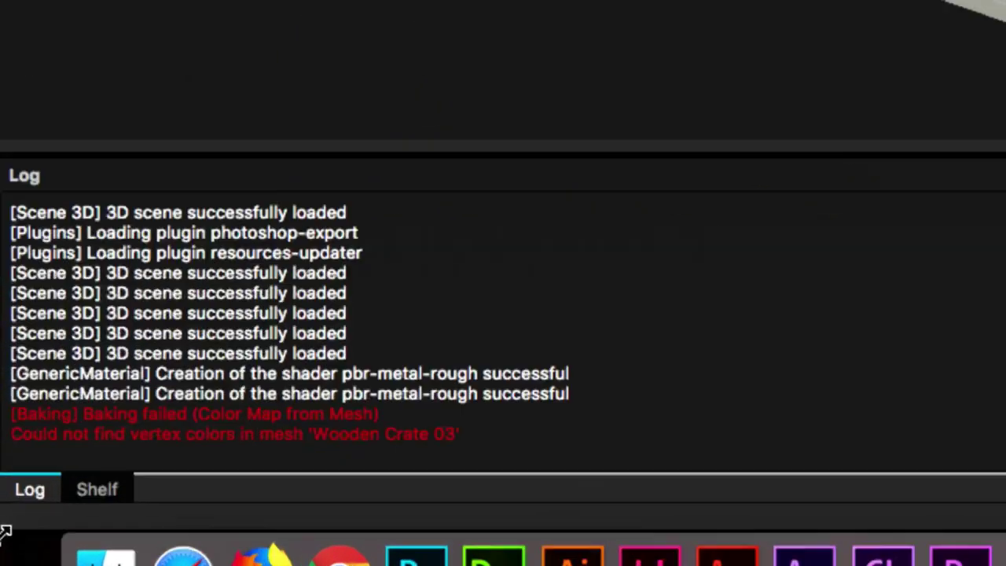
# Open the resource import from the Shelf and add scc_logo.png from the Desktop
pyautogui.click(46, 511)
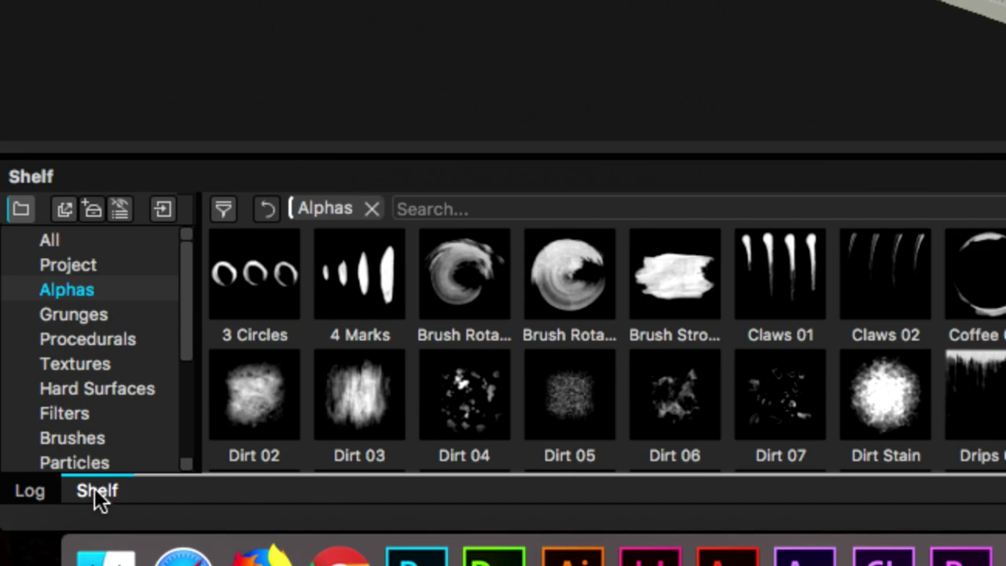
pyautogui.click(164, 212)
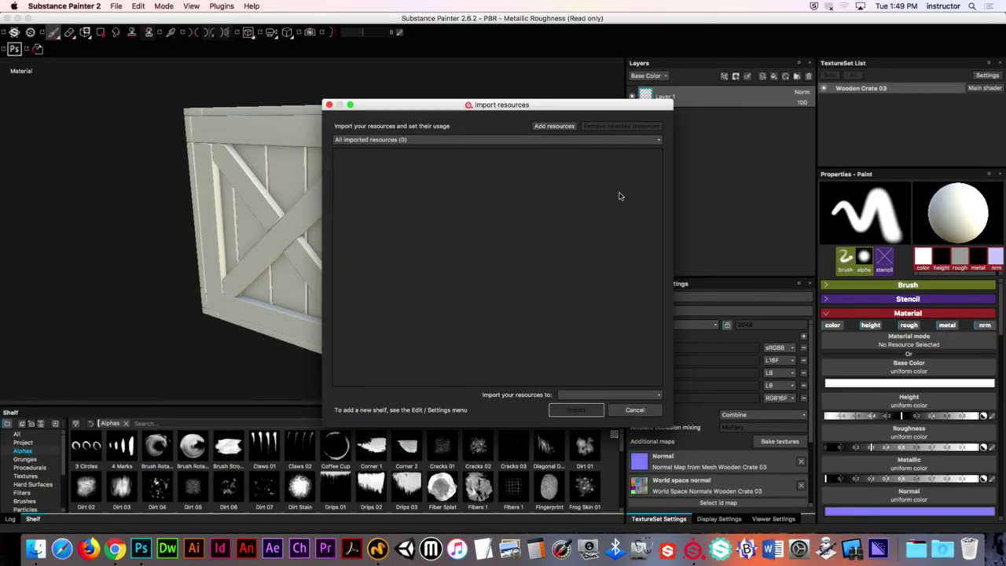
pyautogui.click(559, 127)
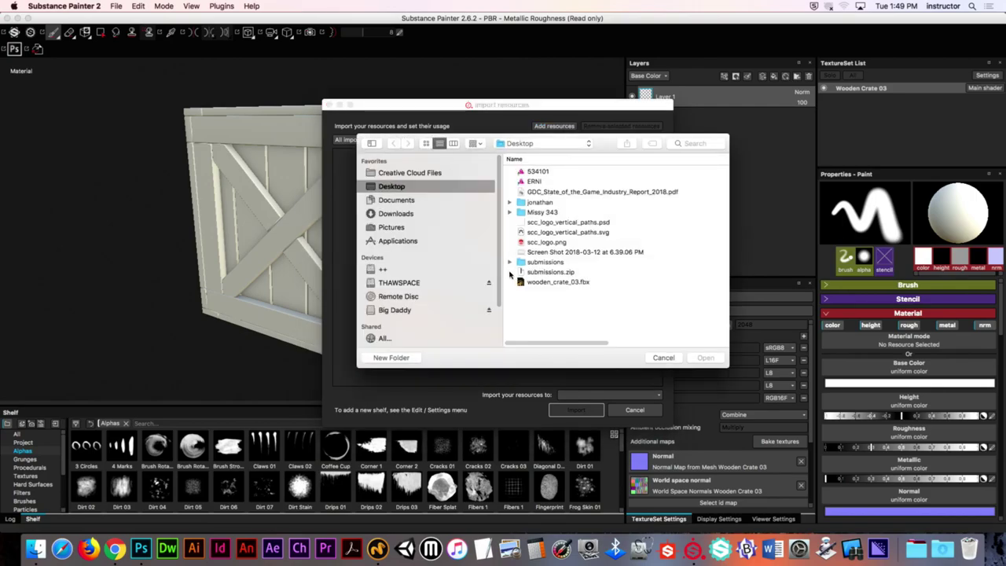
pyautogui.click(547, 243)
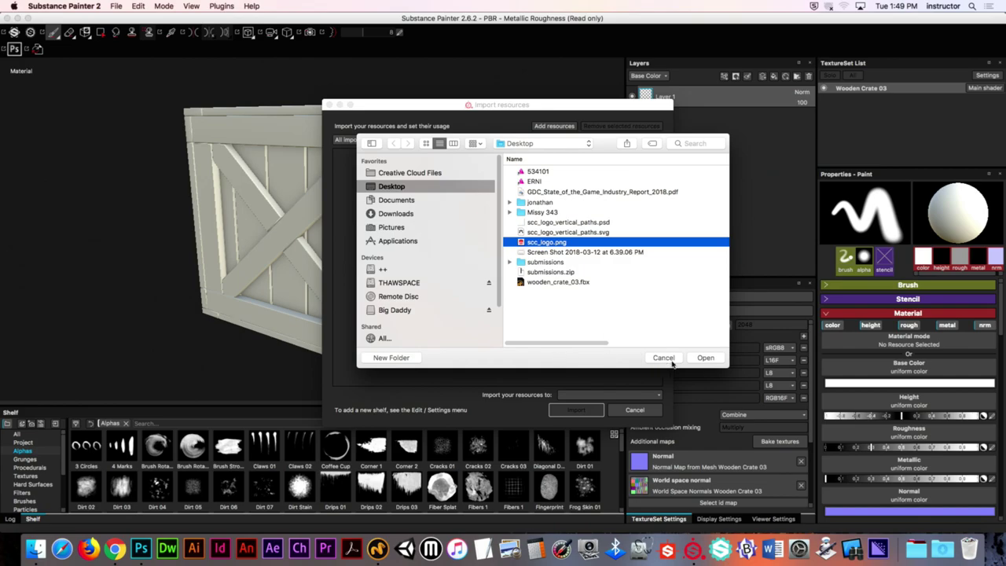
pyautogui.click(705, 358)
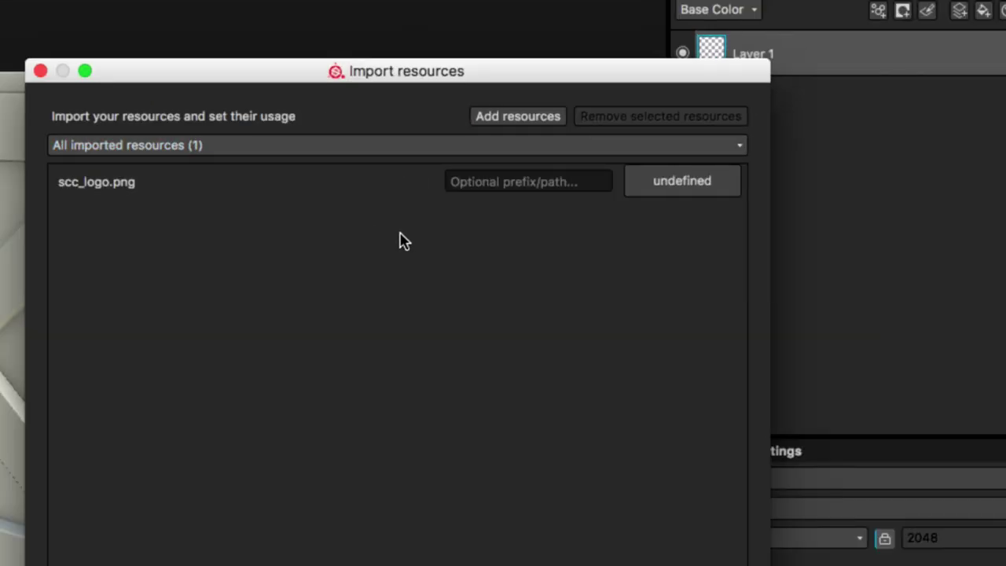
# Set scc_logo.png's usage to texture and import it into the project 'PBR - Metallic Roughness'
pyautogui.click(696, 192)
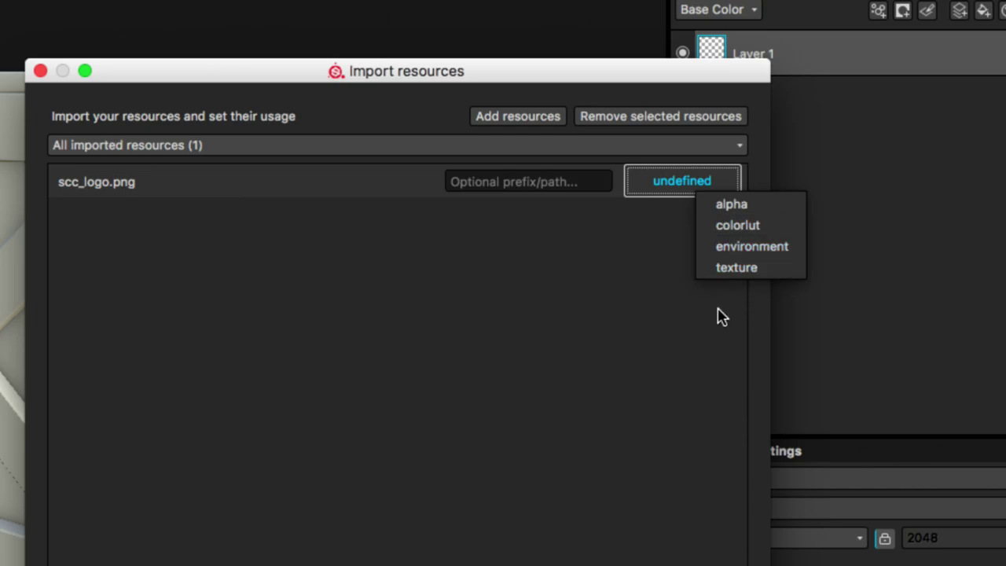
pyautogui.click(737, 269)
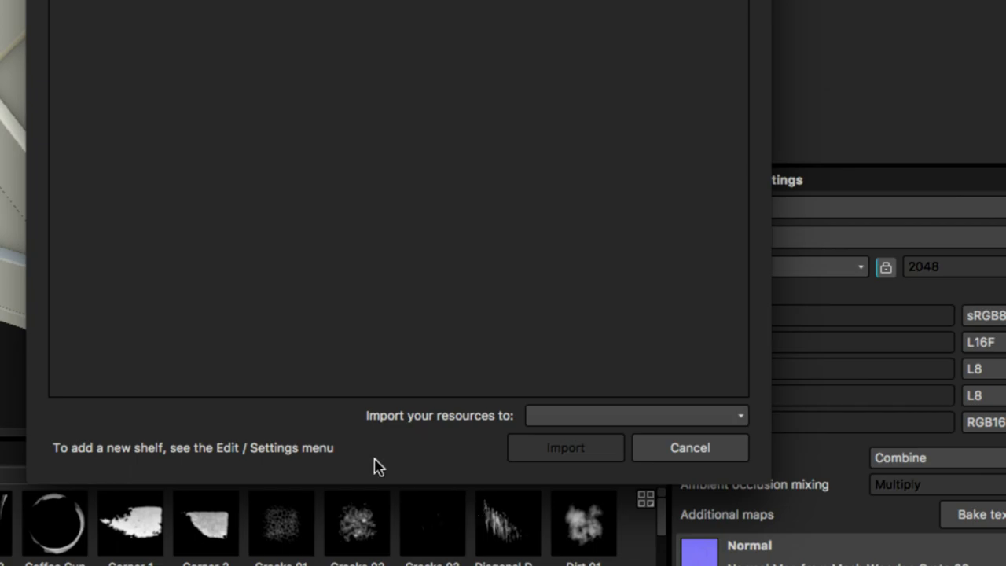
pyautogui.click(544, 416)
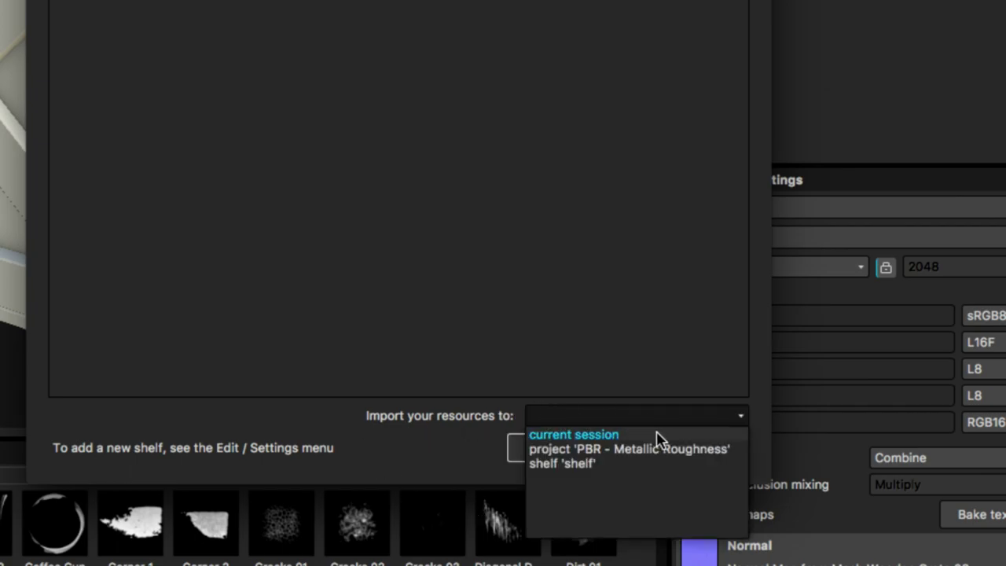
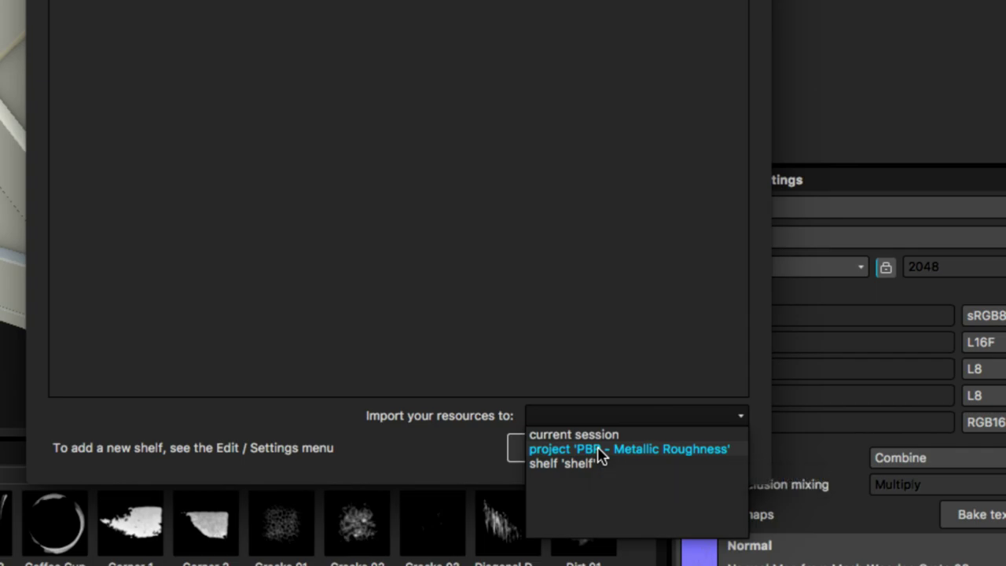
pyautogui.click(599, 452)
pyautogui.click(591, 456)
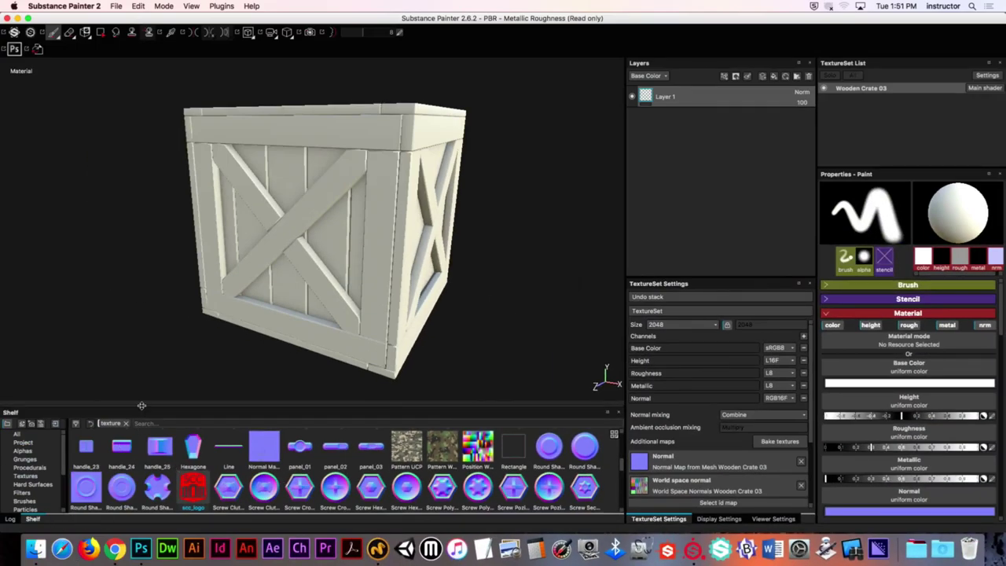
# Enlarge the Shelf and show the Project resources to preview scc_logo
pyautogui.moveTo(141, 404); pyautogui.dragTo(141, 190)
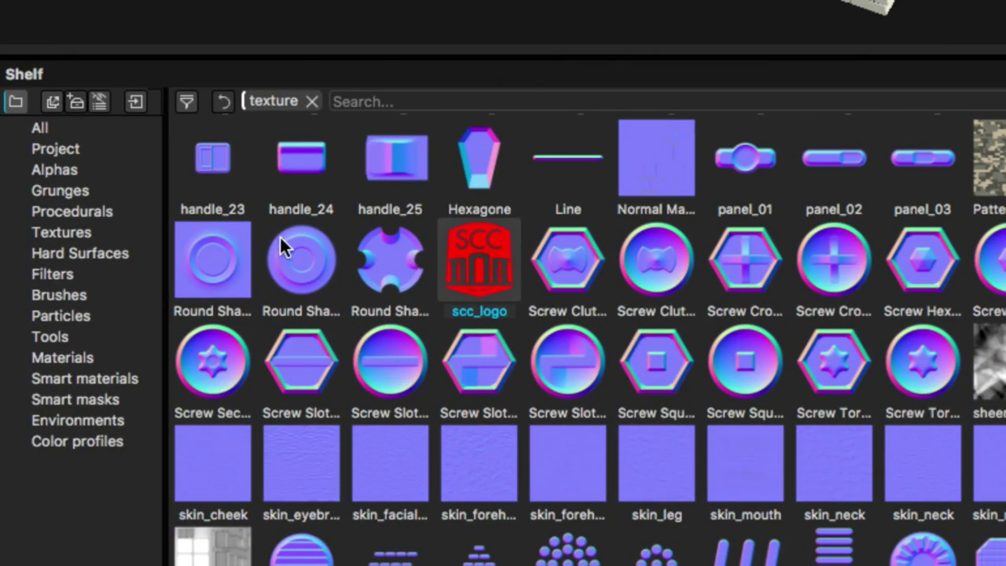
pyautogui.click(57, 148)
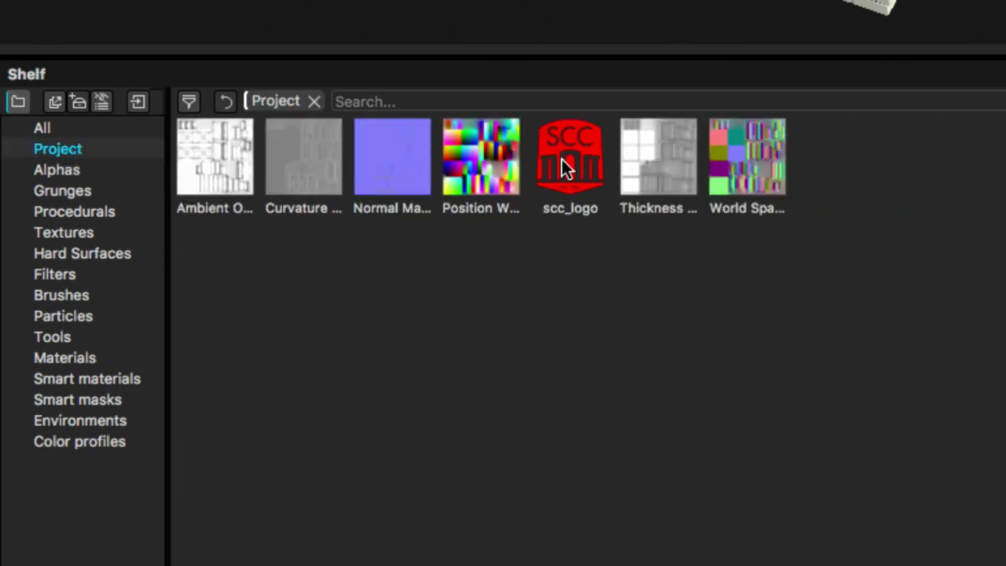
pyautogui.moveTo(561, 159)
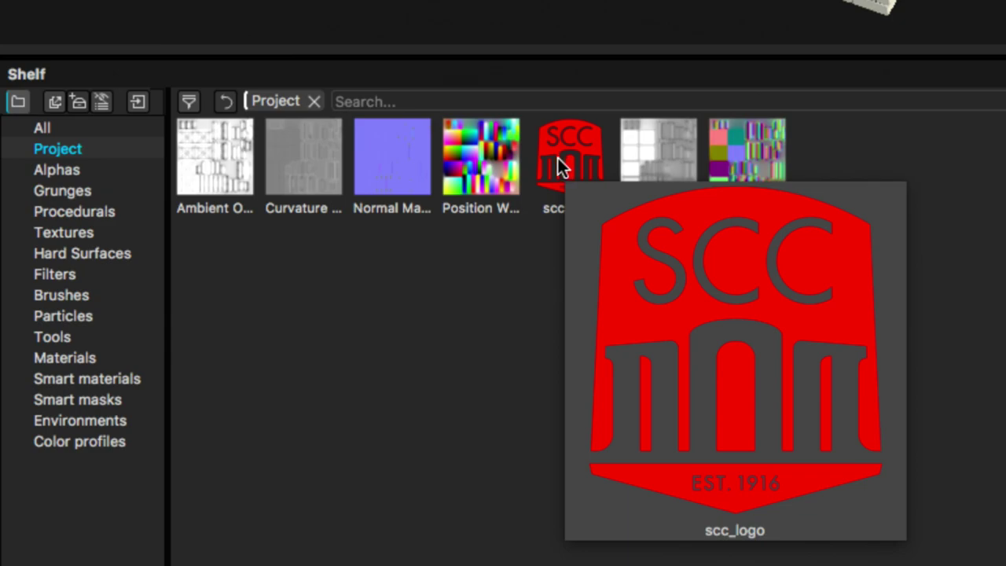
# Browse the Shelf categories All, Project, Grunges, Procedurals, Textures and Hard Surfaces
pyautogui.click(61, 131)
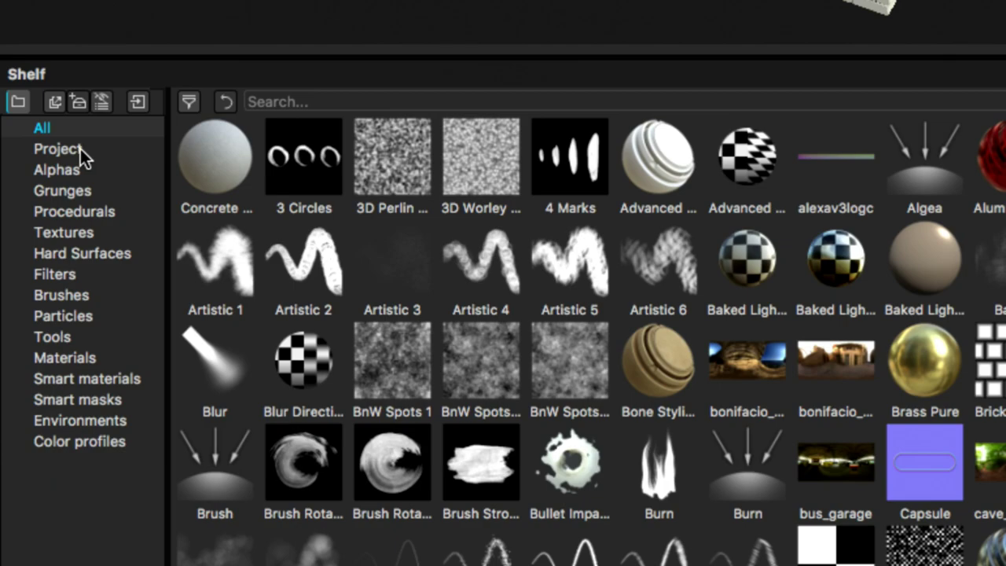
pyautogui.click(80, 149)
pyautogui.click(78, 189)
pyautogui.click(77, 213)
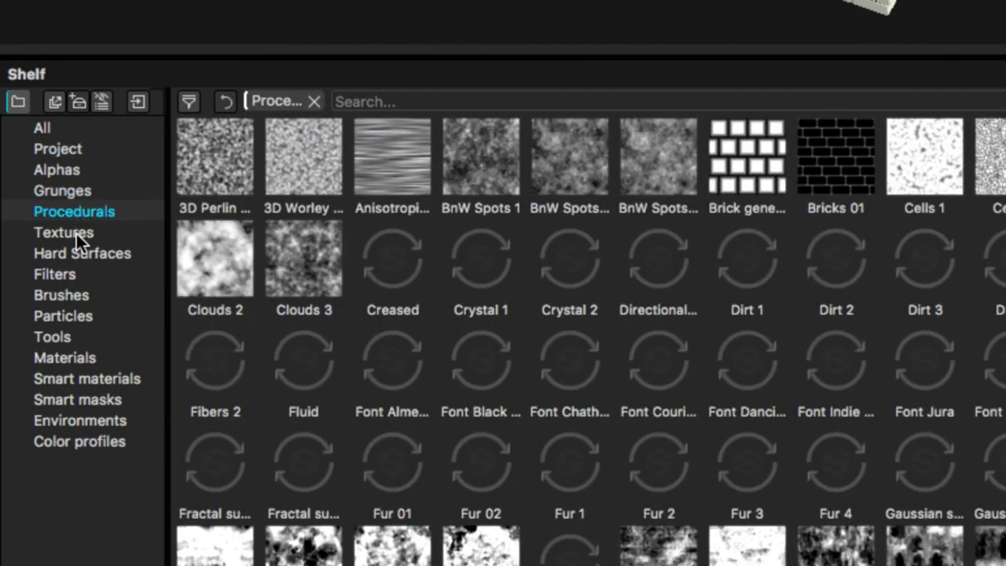
pyautogui.click(76, 233)
pyautogui.click(78, 253)
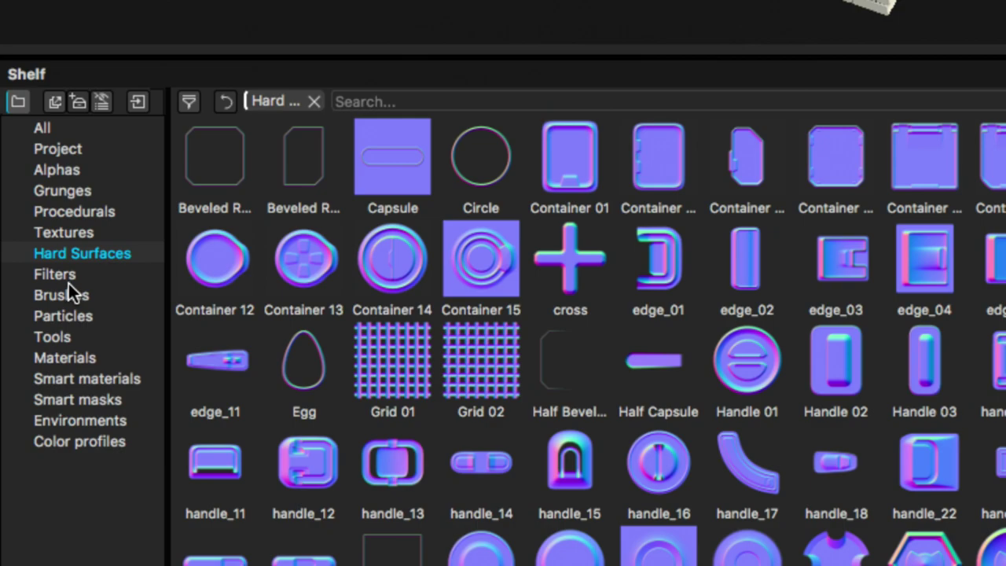
# Preview the logo and baked maps in the Project category, and shrink the Shelf to enlarge the 3D view
pyautogui.click(57, 149)
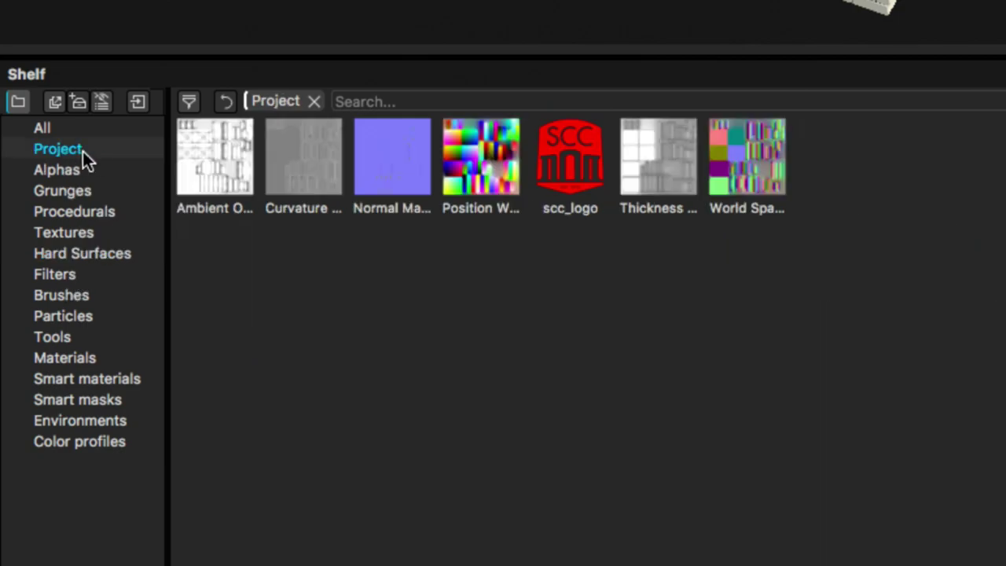
pyautogui.click(565, 197)
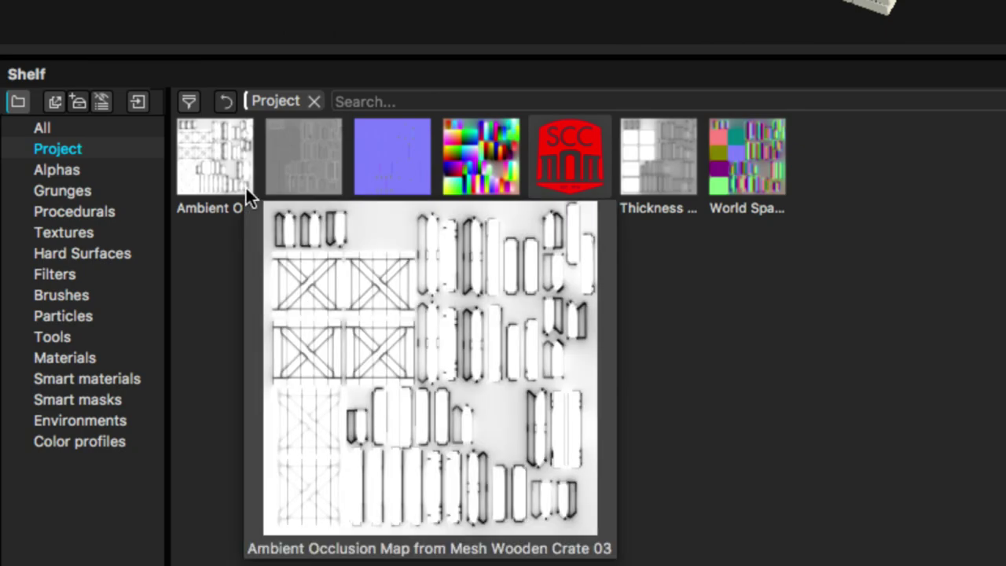
pyautogui.moveTo(389, 173)
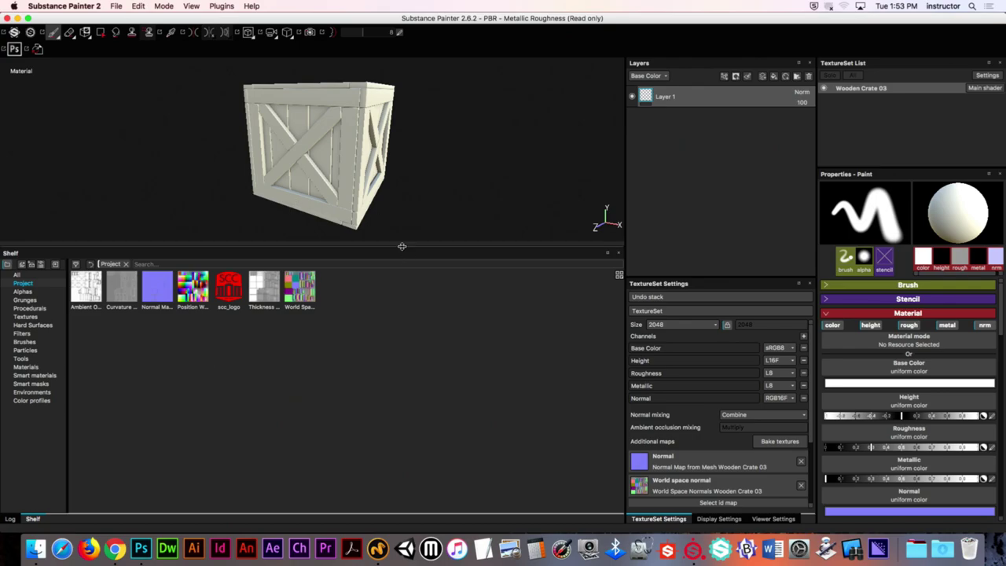
pyautogui.moveTo(406, 249); pyautogui.dragTo(406, 394)
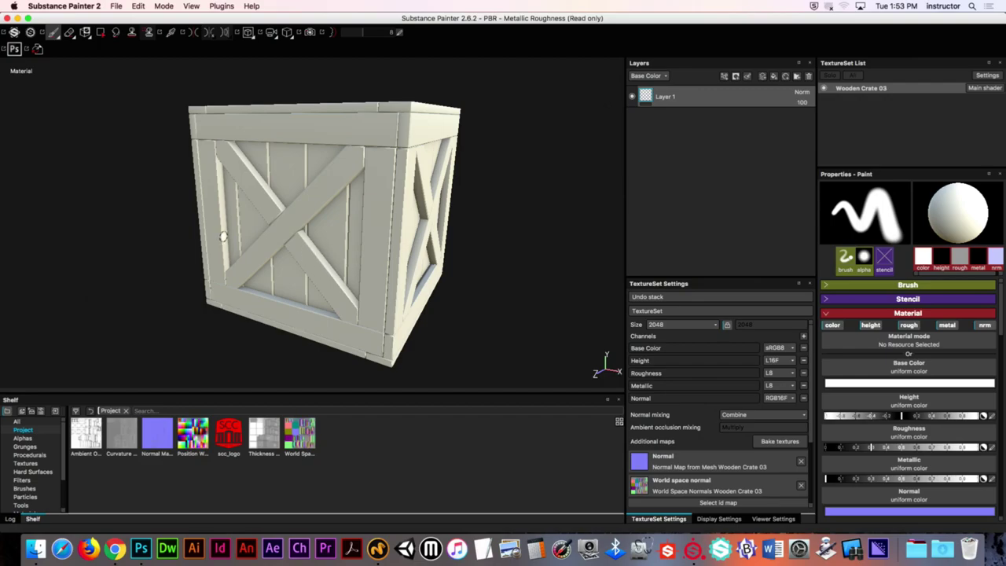
pyautogui.moveTo(207, 245)
pyautogui.keyDown('alt'); pyautogui.mouseDown()
pyautogui.moveTo(265, 234)
pyautogui.moveTo(139, 231)
pyautogui.moveTo(202, 241)
pyautogui.mouseUp(); pyautogui.keyUp('alt')
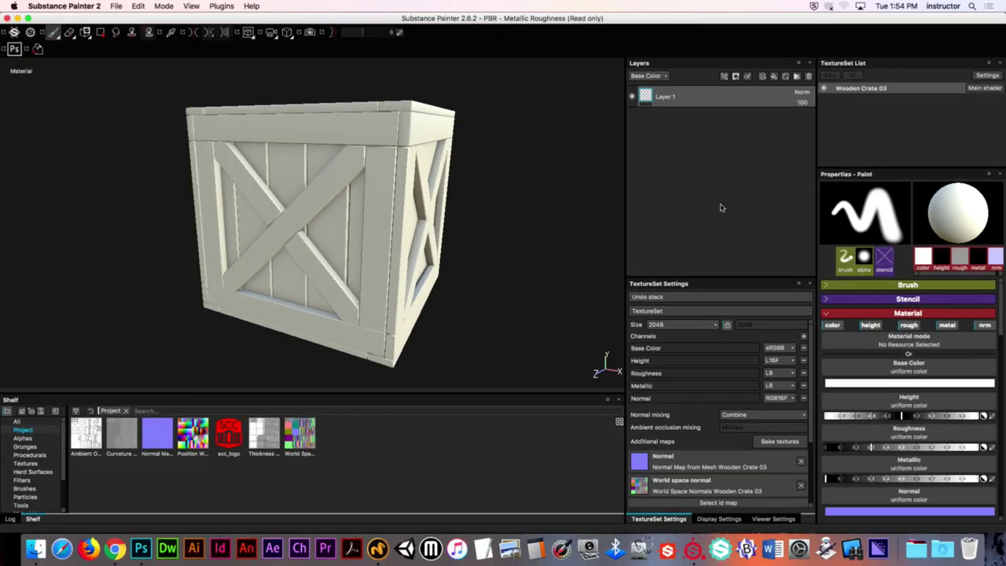
# Set the paint material's base color to magenta with R 0.896, G 0.000 and B 1.000
pyautogui.doubleClick(652, 96)
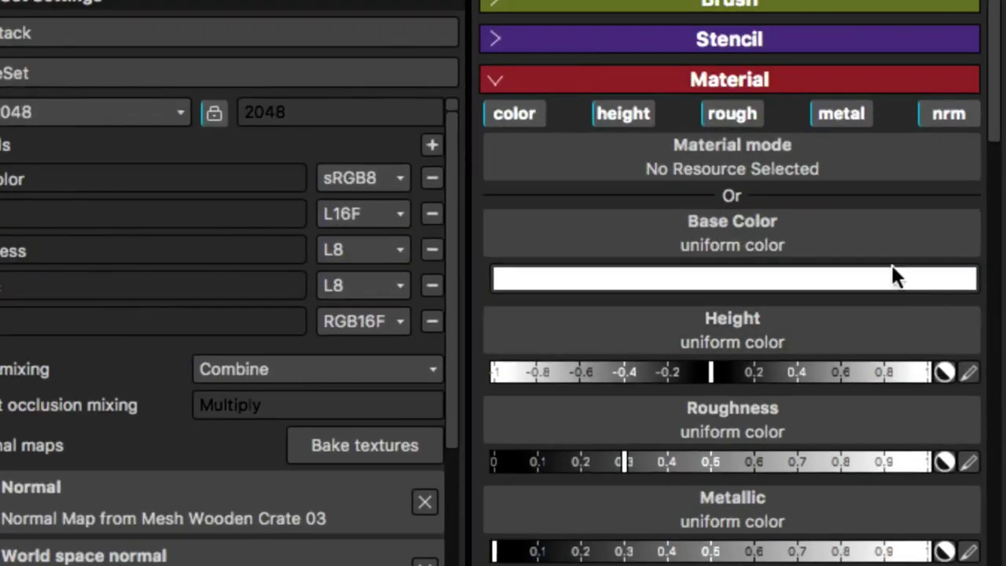
pyautogui.click(672, 276)
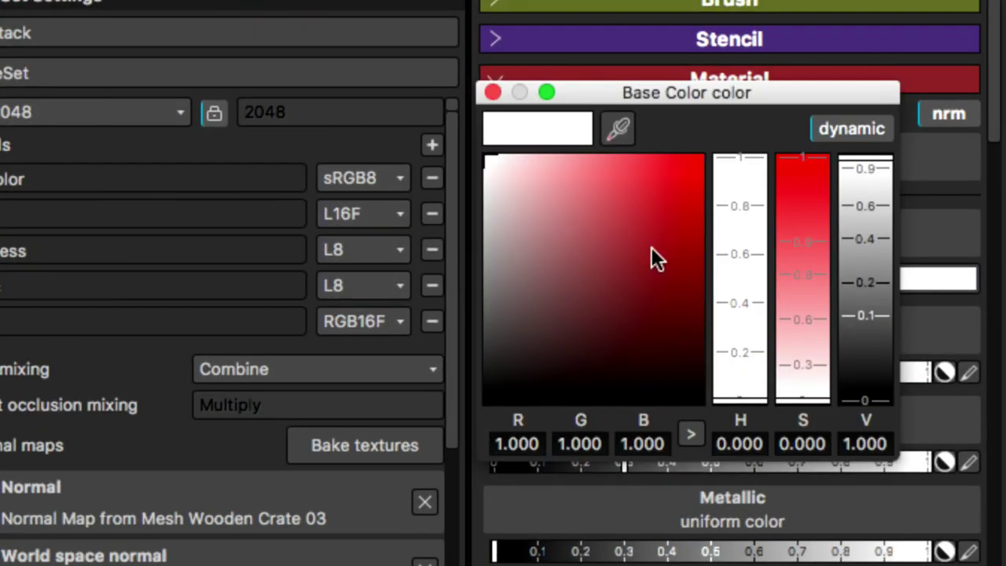
pyautogui.click(665, 194)
pyautogui.click(702, 157)
pyautogui.moveTo(733, 260); pyautogui.dragTo(735, 195)
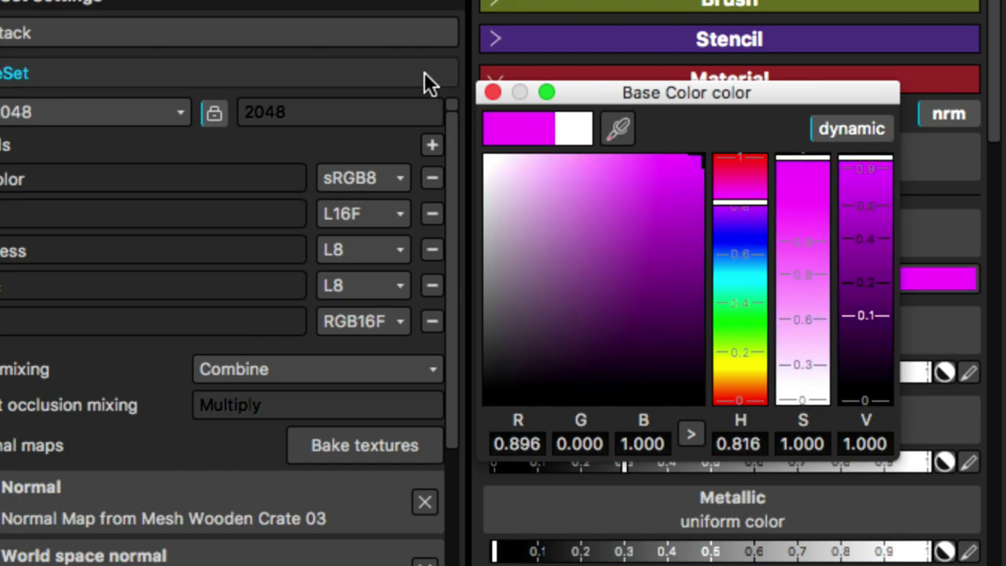
pyautogui.click(493, 93)
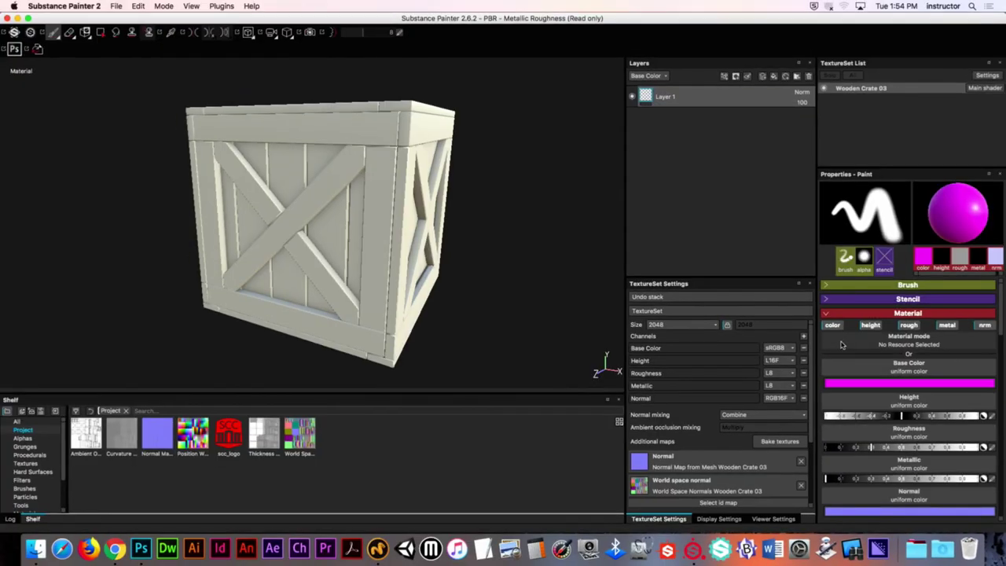
# Paint a wavy freehand magenta stroke with the brush across the crate's X-braced side on Layer 1
pyautogui.click(53, 33)
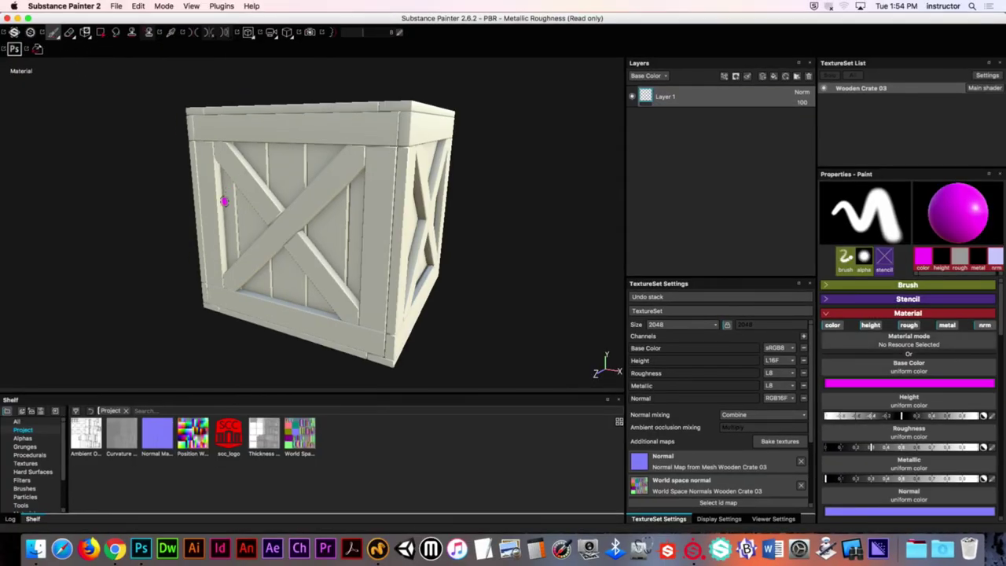
pyautogui.moveTo(212, 230)
pyautogui.mouseDown()
pyautogui.moveTo(255, 169)
pyautogui.moveTo(330, 147)
pyautogui.mouseUp()
pyautogui.moveTo(342, 181)
pyautogui.mouseDown()
pyautogui.moveTo(389, 195)
pyautogui.moveTo(402, 236)
pyautogui.moveTo(322, 223)
pyautogui.moveTo(366, 233)
pyautogui.moveTo(445, 208)
pyautogui.moveTo(464, 178)
pyautogui.mouseUp()
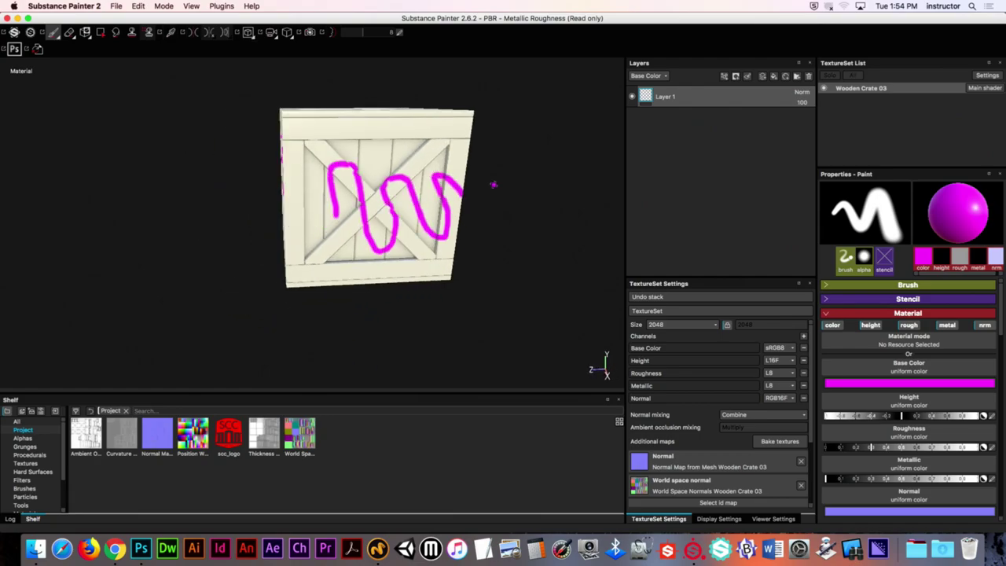
# Set the paint material's base color to yellow with R 1.000, G 0.810 and B 0.000, and scribble over the magenta stroke
pyautogui.keyDown('alt'); pyautogui.moveTo(544, 197); pyautogui.dragTo(527, 210); pyautogui.keyUp('alt')
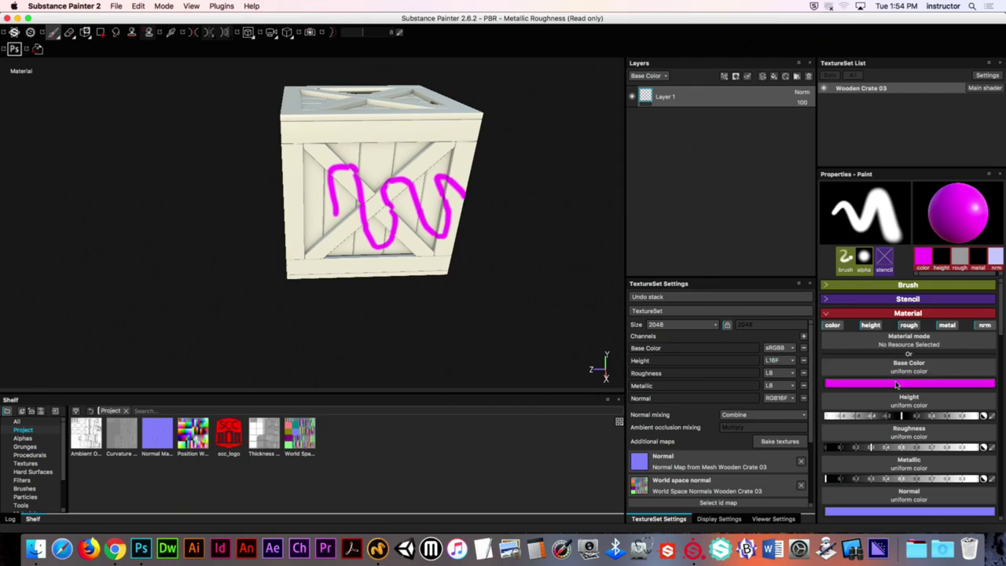
pyautogui.click(910, 384)
pyautogui.click(913, 416)
pyautogui.click(912, 419)
pyautogui.moveTo(432, 187)
pyautogui.mouseDown()
pyautogui.moveTo(399, 188)
pyautogui.moveTo(401, 198)
pyautogui.moveTo(351, 177)
pyautogui.moveTo(327, 181)
pyautogui.moveTo(305, 164)
pyautogui.mouseUp()
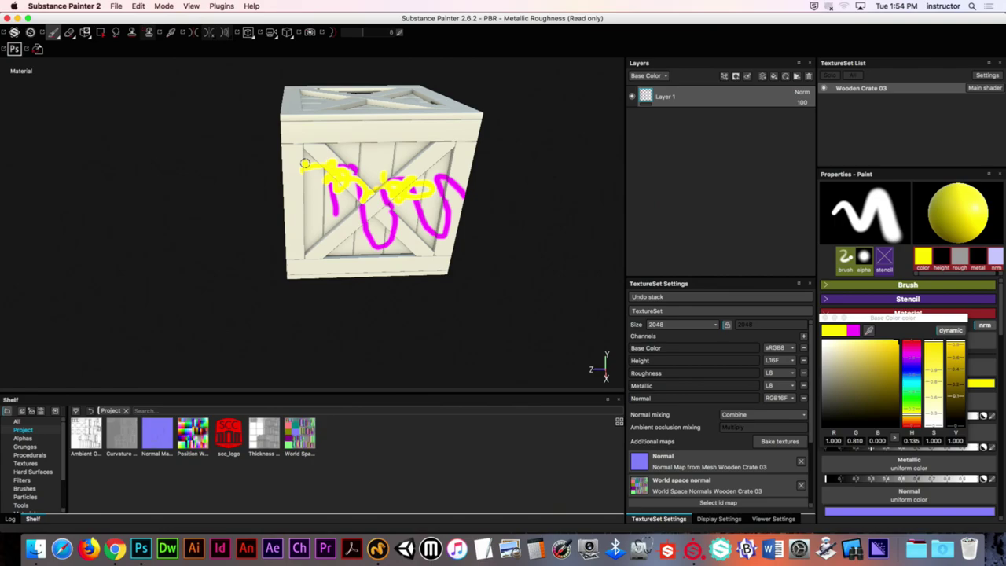
# Close the color picker and brush more yellow up close over the upper part of the diagonal brace
pyautogui.press('alt')
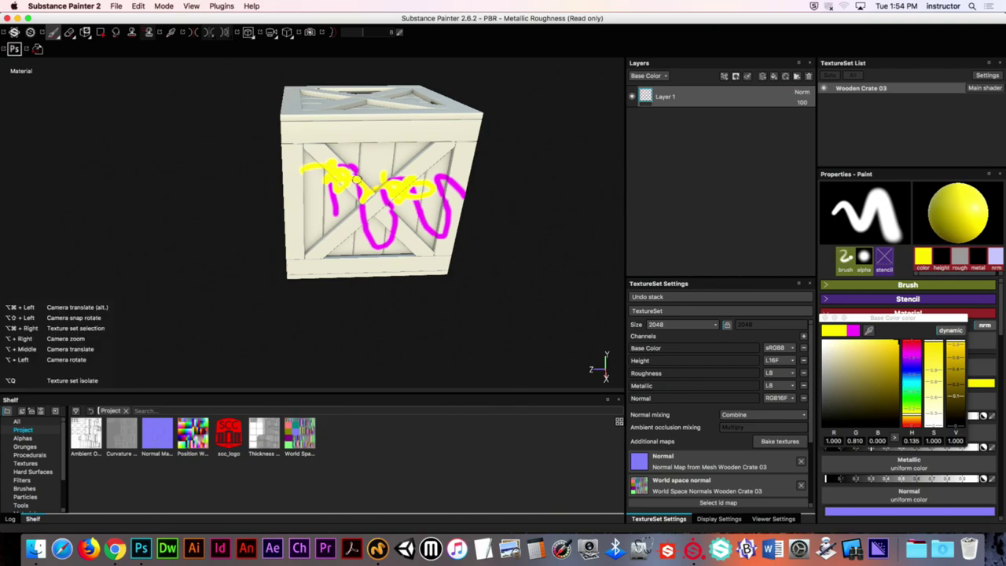
pyautogui.keyDown('alt'); pyautogui.moveTo(343, 183); pyautogui.dragTo(474, 159); pyautogui.keyUp('alt')
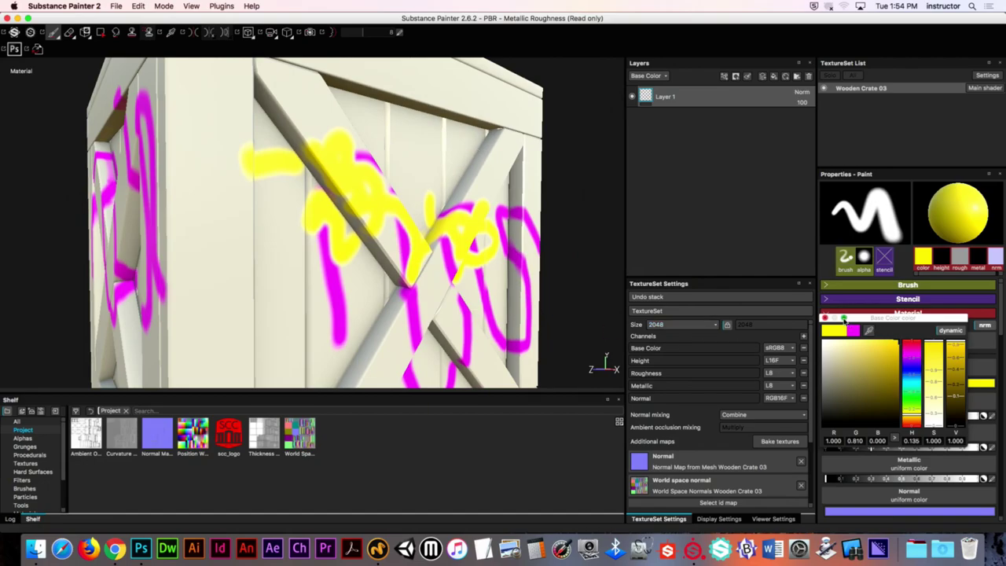
pyautogui.click(824, 318)
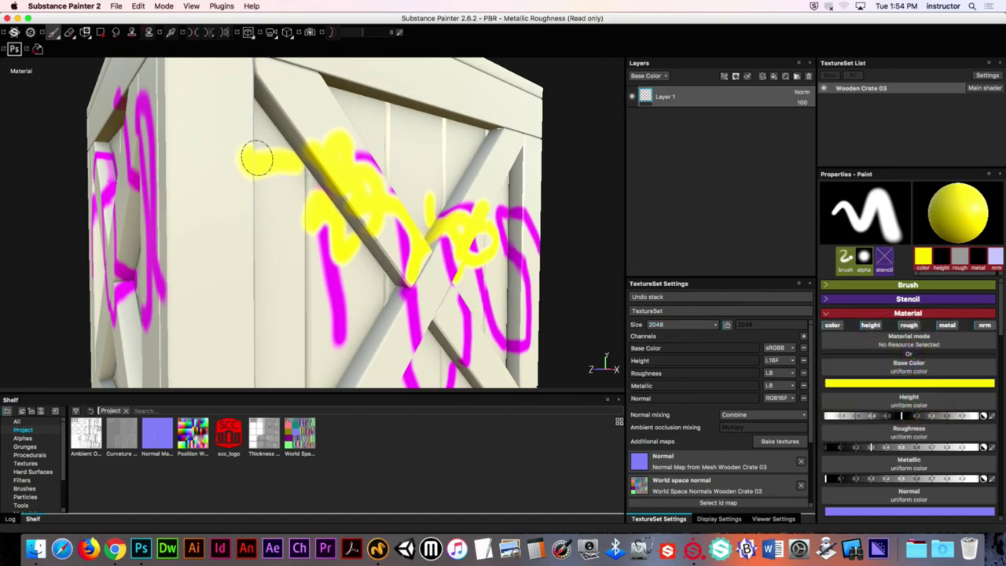
pyautogui.moveTo(329, 141); pyautogui.dragTo(370, 186)
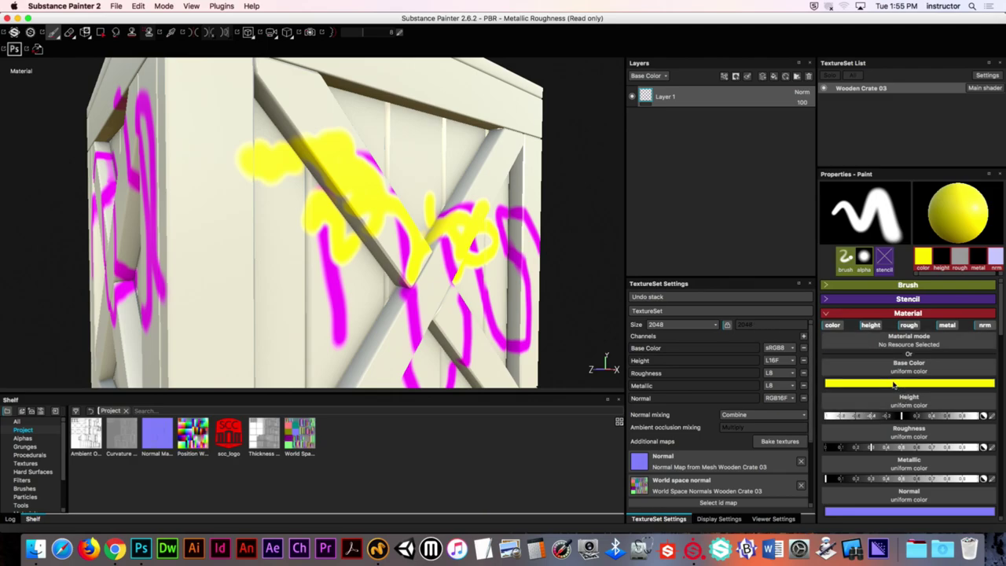
# Erase yellow and magenta paint along the diagonal brace and near the center of the X with the Eraser
pyautogui.click(69, 31)
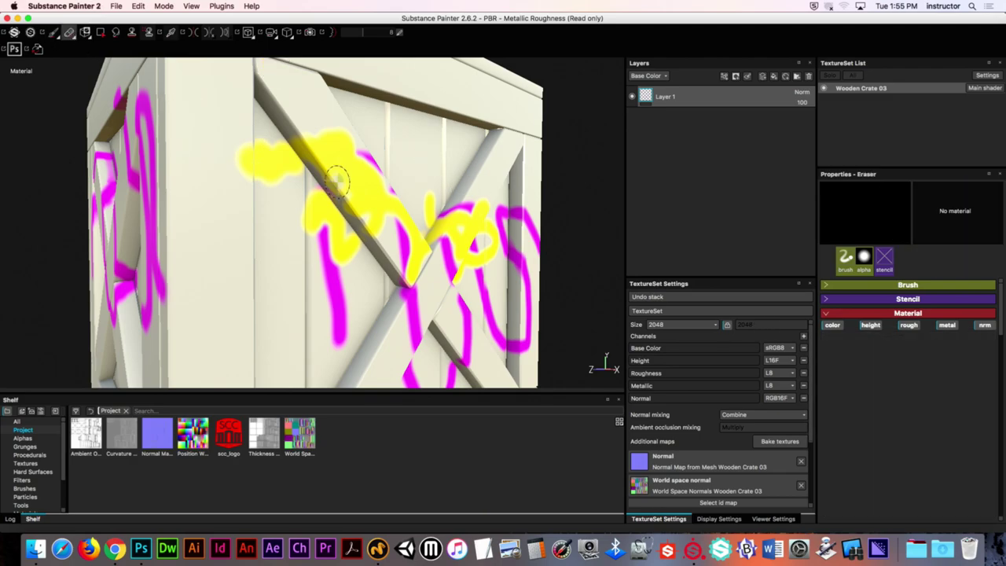
pyautogui.moveTo(337, 181)
pyautogui.mouseDown()
pyautogui.moveTo(281, 153)
pyautogui.moveTo(274, 168)
pyautogui.moveTo(313, 148)
pyautogui.moveTo(393, 139)
pyautogui.moveTo(326, 204)
pyautogui.moveTo(341, 265)
pyautogui.moveTo(386, 180)
pyautogui.moveTo(436, 228)
pyautogui.mouseUp()
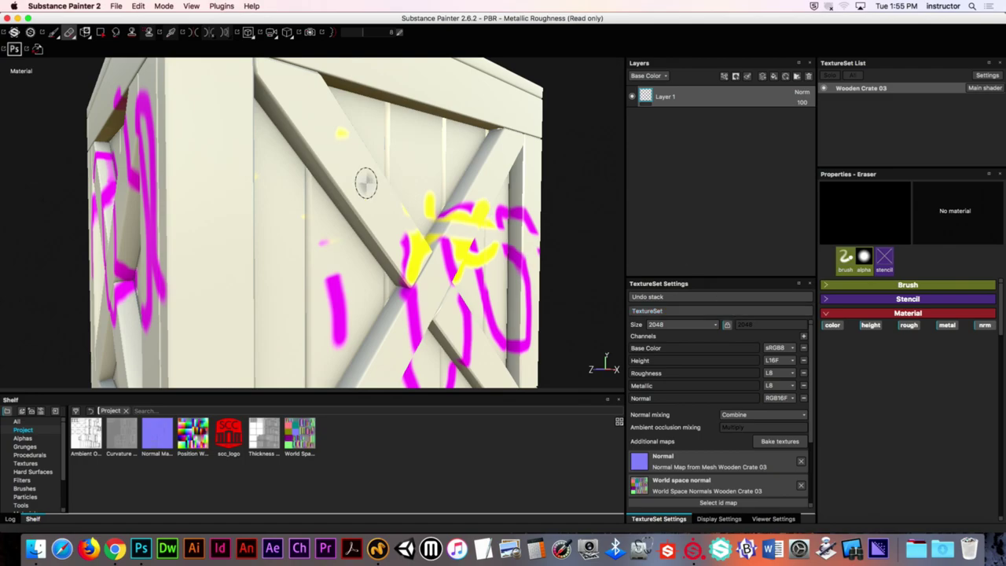
pyautogui.moveTo(425, 236)
pyautogui.mouseDown()
pyautogui.moveTo(426, 180)
pyautogui.moveTo(420, 242)
pyautogui.mouseUp()
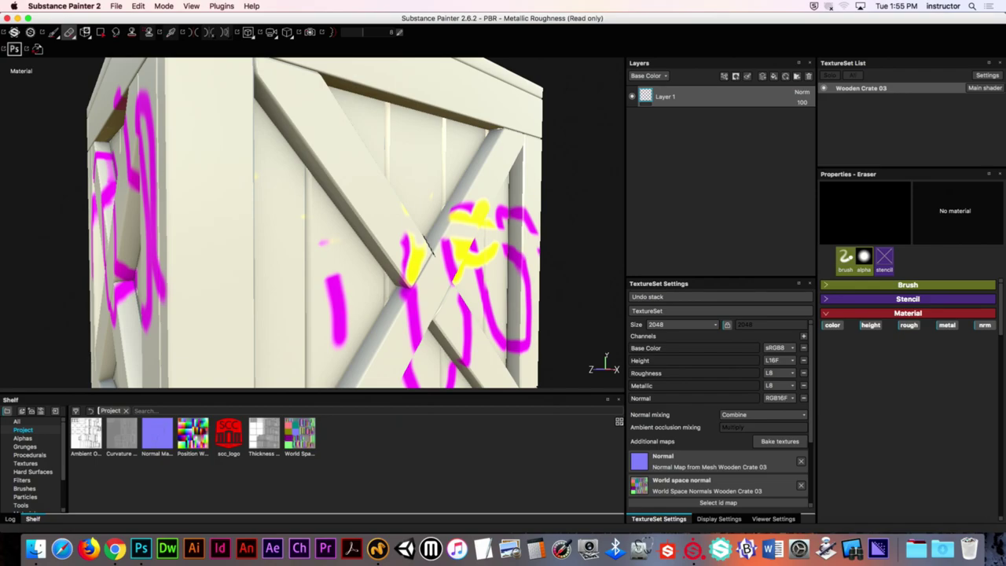
# Undo all the eraser, yellow and magenta strokes on the crate
pyautogui.press('super+z')
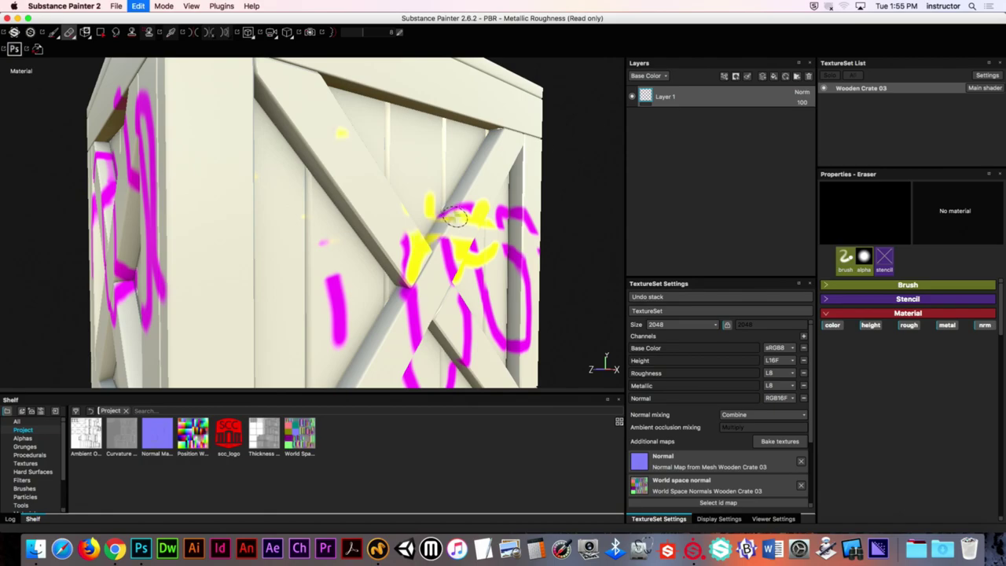
pyautogui.press('super+shift+z')
pyautogui.press('super+shift+z')
pyautogui.press('super+shift+z')
pyautogui.press('super+shift+z')
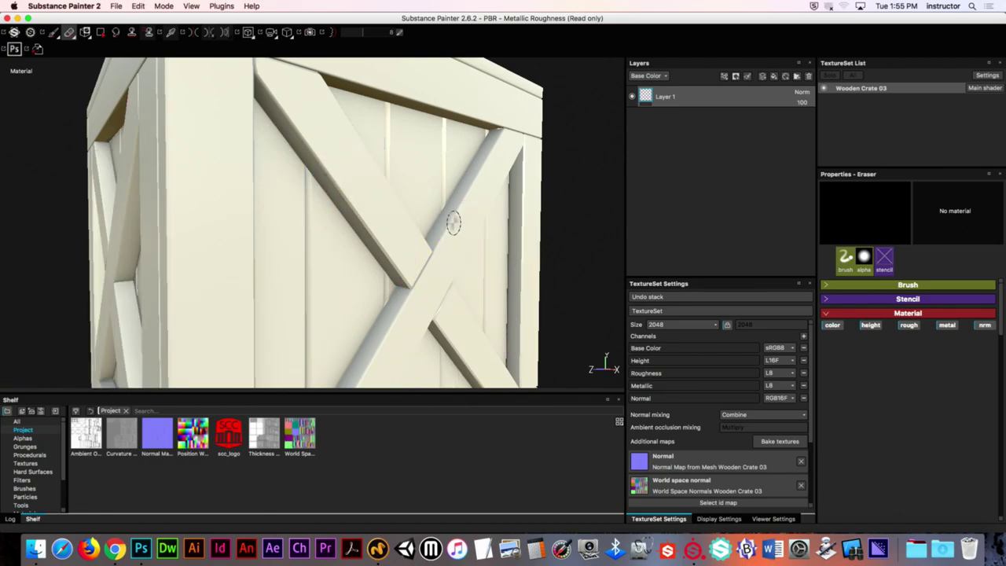
# Switch to the Projection tool facing another X-braced side of the crate and assign scc_logo as its base color
pyautogui.keyDown('alt'); pyautogui.moveTo(453, 223); pyautogui.dragTo(316, 192, button='right'); pyautogui.keyUp('alt')
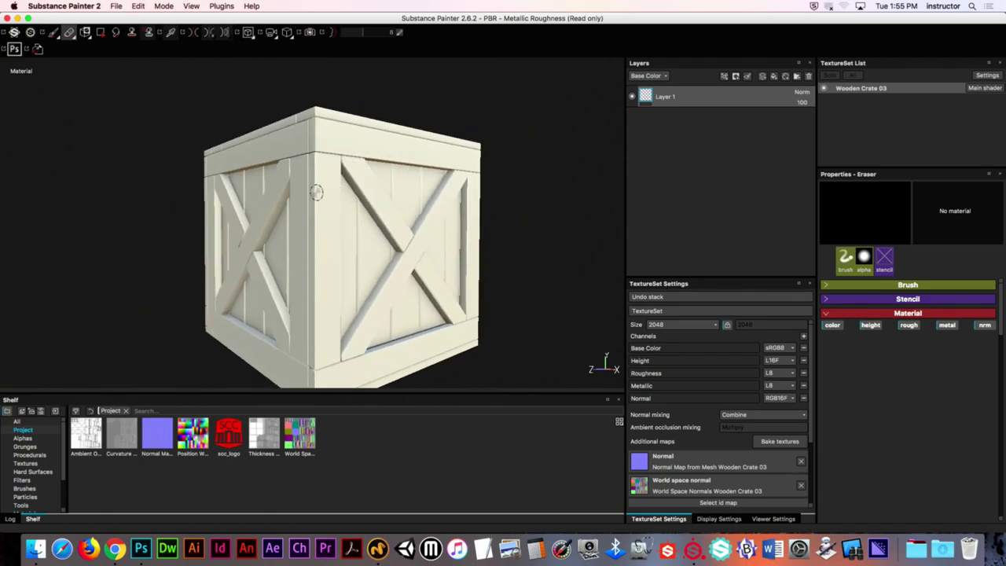
pyautogui.keyDown('alt'); pyautogui.moveTo(316, 192); pyautogui.dragTo(450, 209); pyautogui.keyUp('alt')
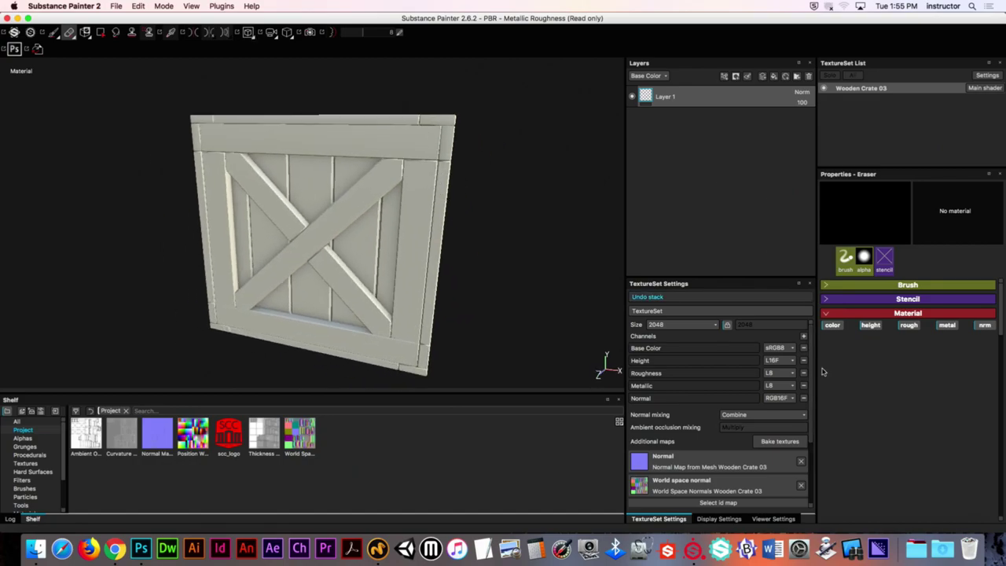
pyautogui.click(831, 300)
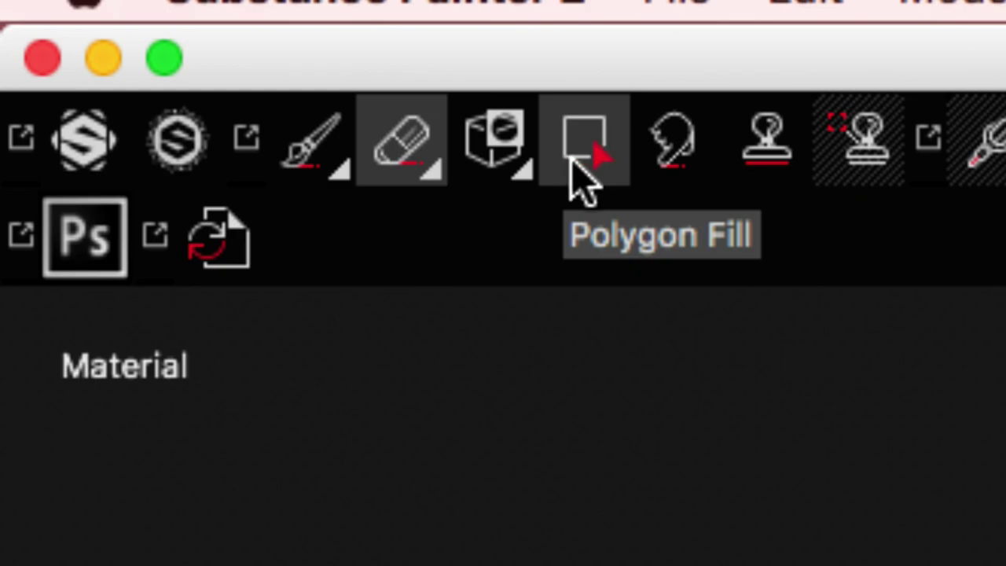
pyautogui.click(507, 165)
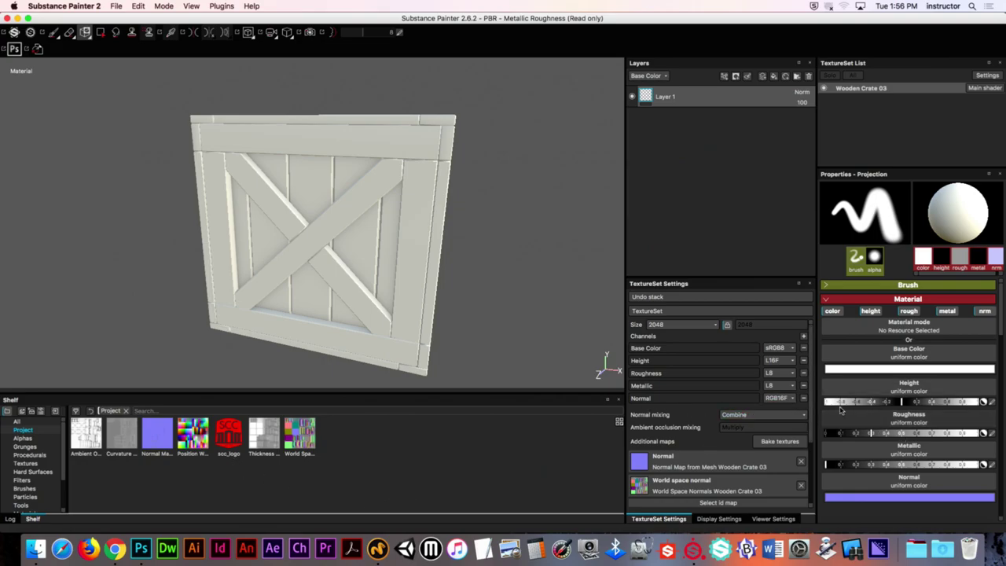
pyautogui.moveTo(817, 373); pyautogui.dragTo(630, 373)
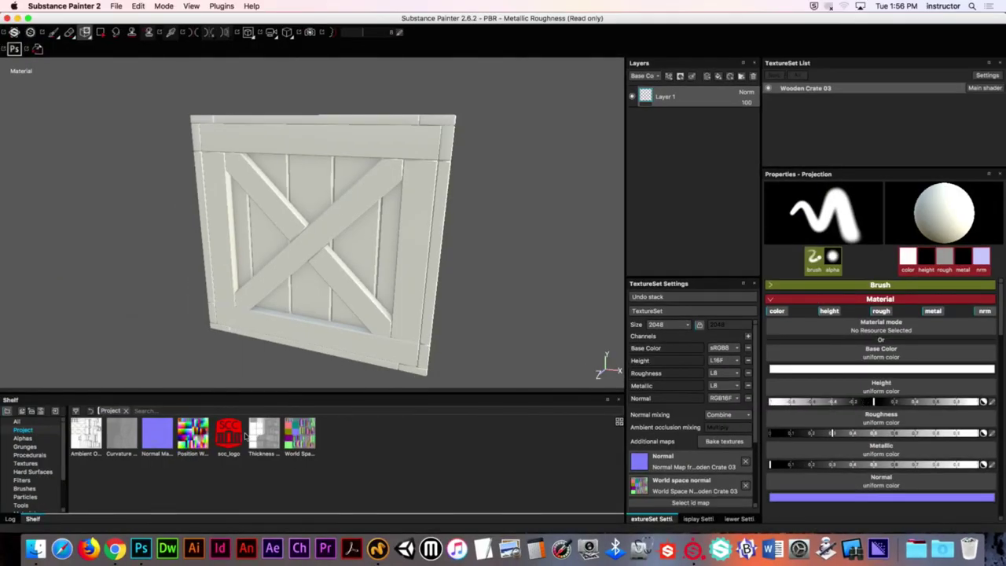
pyautogui.moveTo(220, 435); pyautogui.dragTo(790, 361)
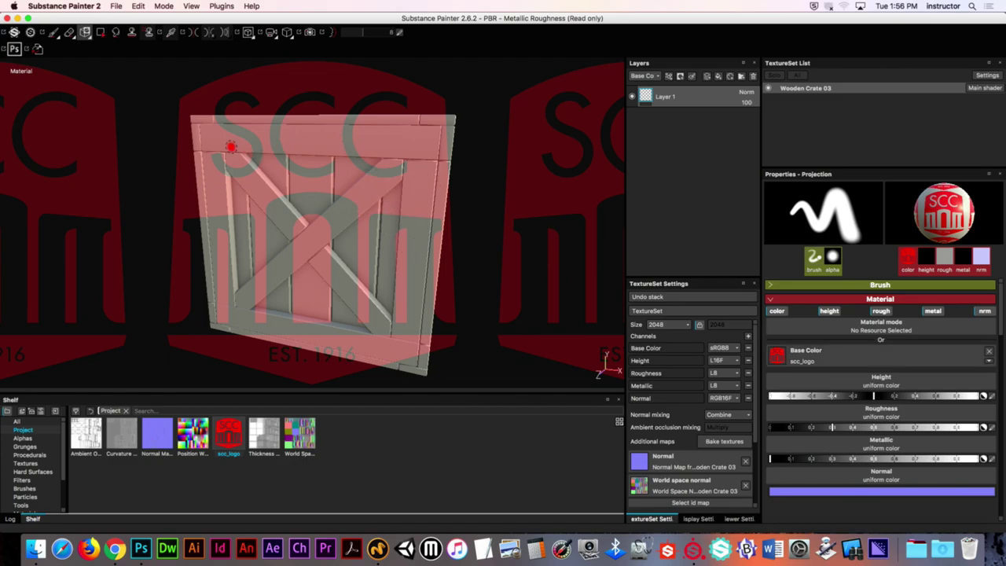
# Try painting a Projection stroke of the SCC logo across the crate's front face while it is seen at an angle
pyautogui.keyDown('alt'); pyautogui.moveTo(361, 179); pyautogui.dragTo(348, 191); pyautogui.keyUp('alt')
pyautogui.keyDown('alt'); pyautogui.moveTo(348, 191); pyautogui.dragTo(272, 161, button='right'); pyautogui.keyUp('alt')
pyautogui.keyDown('alt'); pyautogui.moveTo(271, 161); pyautogui.dragTo(460, 202); pyautogui.keyUp('alt')
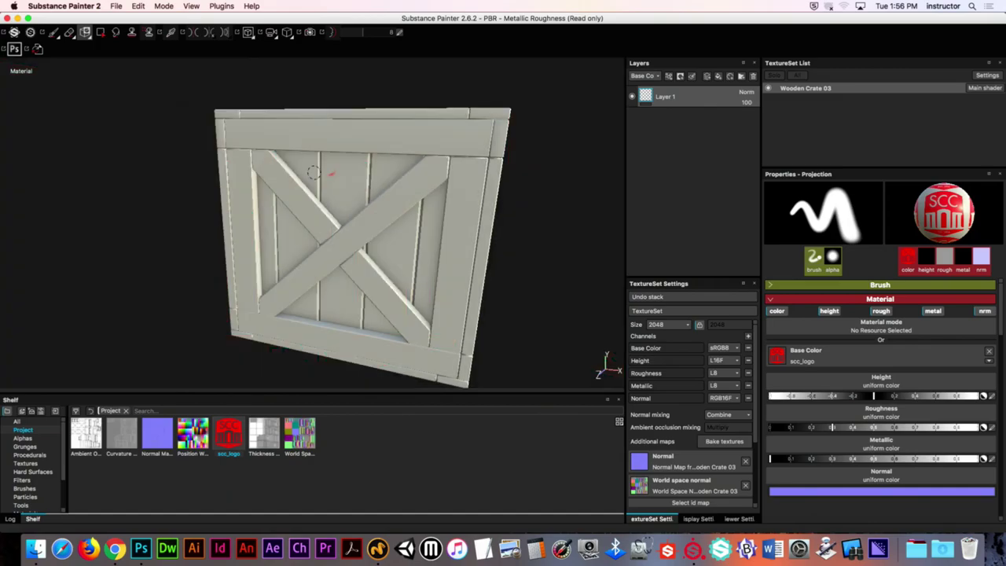
pyautogui.moveTo(343, 178)
pyautogui.mouseDown()
pyautogui.moveTo(263, 150)
pyautogui.moveTo(302, 120)
pyautogui.moveTo(428, 157)
pyautogui.moveTo(383, 157)
pyautogui.moveTo(369, 118)
pyautogui.moveTo(438, 195)
pyautogui.mouseUp()
pyautogui.press('super+z')
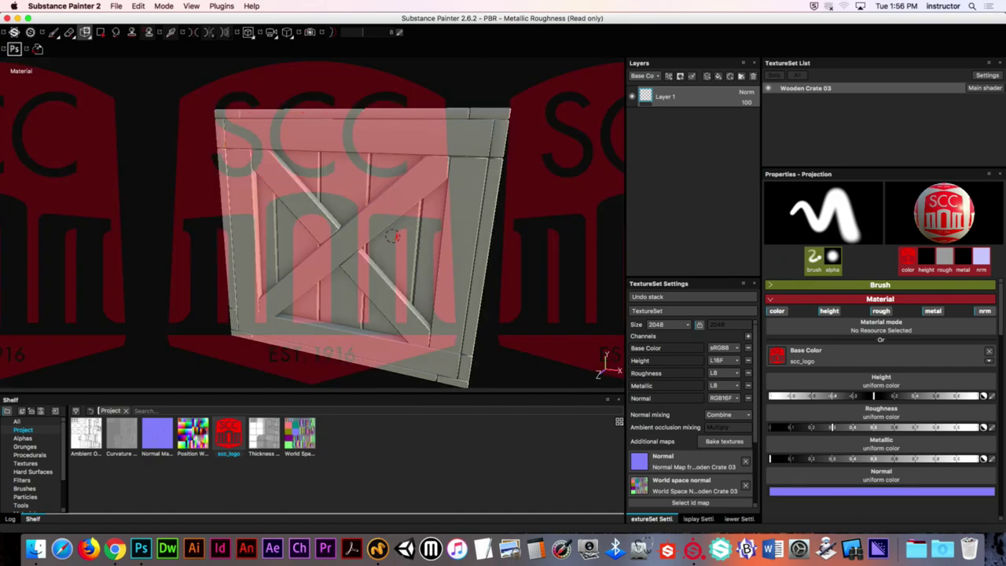
# Facing the crate's front squarely, scale down the SCC logo projection and centre one logo over the cross-braced panel
pyautogui.keyDown('alt'); pyautogui.moveTo(399, 231); pyautogui.dragTo(335, 198, button='middle'); pyautogui.keyUp('alt')
pyautogui.keyDown('alt'); pyautogui.moveTo(335, 198); pyautogui.dragTo(388, 182); pyautogui.keyUp('alt')
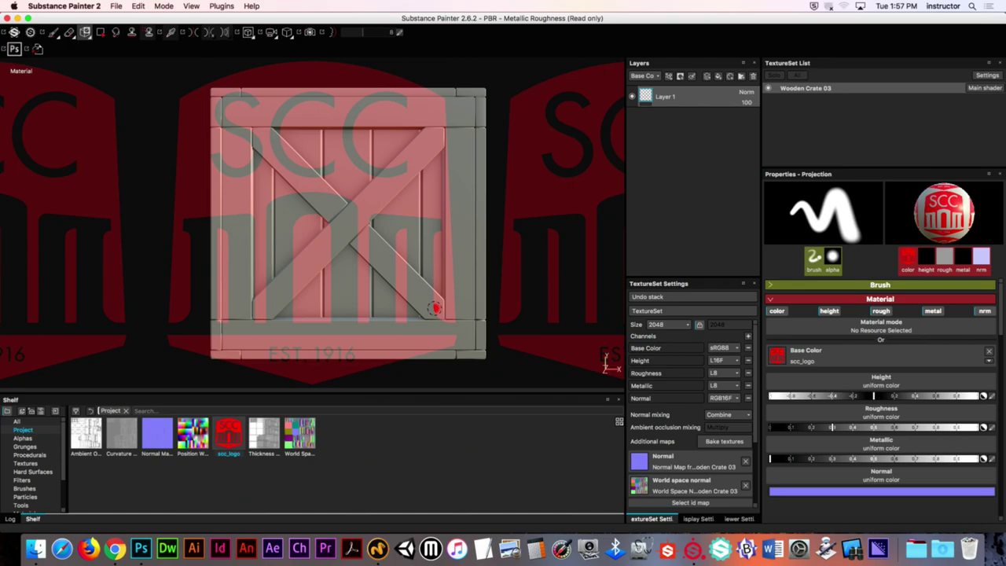
pyautogui.press('s')
pyautogui.press('s')
pyautogui.moveTo(364, 231)
pyautogui.mouseDown(button='middle')
pyautogui.moveTo(311, 232)
pyautogui.moveTo(345, 252)
pyautogui.moveTo(356, 246)
pyautogui.mouseUp(button='middle')
pyautogui.moveTo(356, 246); pyautogui.dragTo(333, 185, button='right')
pyautogui.moveTo(333, 186); pyautogui.dragTo(330, 209, button='middle')
pyautogui.moveTo(330, 208)
pyautogui.mouseDown(button='right')
pyautogui.moveTo(340, 220)
pyautogui.moveTo(333, 213)
pyautogui.mouseUp(button='right')
pyautogui.moveTo(333, 213); pyautogui.dragTo(354, 227, button='middle')
pyautogui.moveTo(355, 231); pyautogui.dragTo(359, 234, button='right')
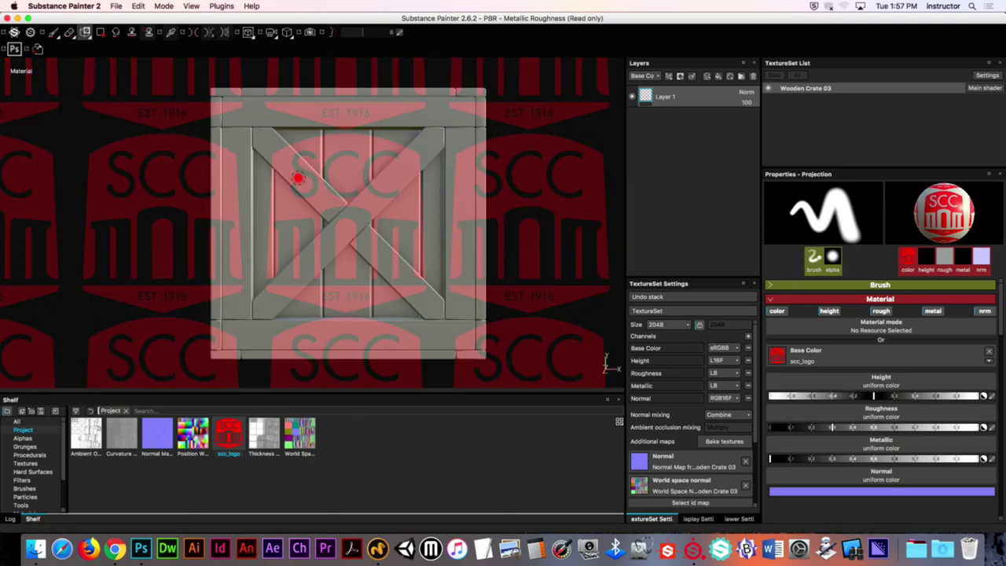
# Paint the complete projected SCC logo onto the crate's front panel and braces, enlarging the brush to fill the remaining areas
pyautogui.moveTo(271, 157)
pyautogui.mouseDown()
pyautogui.moveTo(320, 149)
pyautogui.moveTo(276, 167)
pyautogui.moveTo(287, 160)
pyautogui.moveTo(274, 179)
pyautogui.moveTo(275, 267)
pyautogui.moveTo(297, 161)
pyautogui.moveTo(320, 169)
pyautogui.moveTo(284, 189)
pyautogui.moveTo(324, 189)
pyautogui.moveTo(264, 285)
pyautogui.moveTo(276, 275)
pyautogui.moveTo(269, 243)
pyautogui.moveTo(266, 274)
pyautogui.moveTo(269, 159)
pyautogui.moveTo(276, 300)
pyautogui.moveTo(267, 305)
pyautogui.moveTo(275, 294)
pyautogui.moveTo(355, 298)
pyautogui.moveTo(388, 286)
pyautogui.moveTo(287, 300)
pyautogui.moveTo(368, 303)
pyautogui.moveTo(313, 309)
pyautogui.moveTo(343, 314)
pyautogui.moveTo(382, 284)
pyautogui.moveTo(393, 292)
pyautogui.moveTo(421, 273)
pyautogui.moveTo(433, 246)
pyautogui.moveTo(411, 187)
pyautogui.moveTo(411, 260)
pyautogui.moveTo(397, 153)
pyautogui.moveTo(415, 151)
pyautogui.moveTo(421, 159)
pyautogui.moveTo(330, 152)
pyautogui.moveTo(318, 169)
pyautogui.moveTo(371, 166)
pyautogui.moveTo(326, 151)
pyautogui.mouseUp()
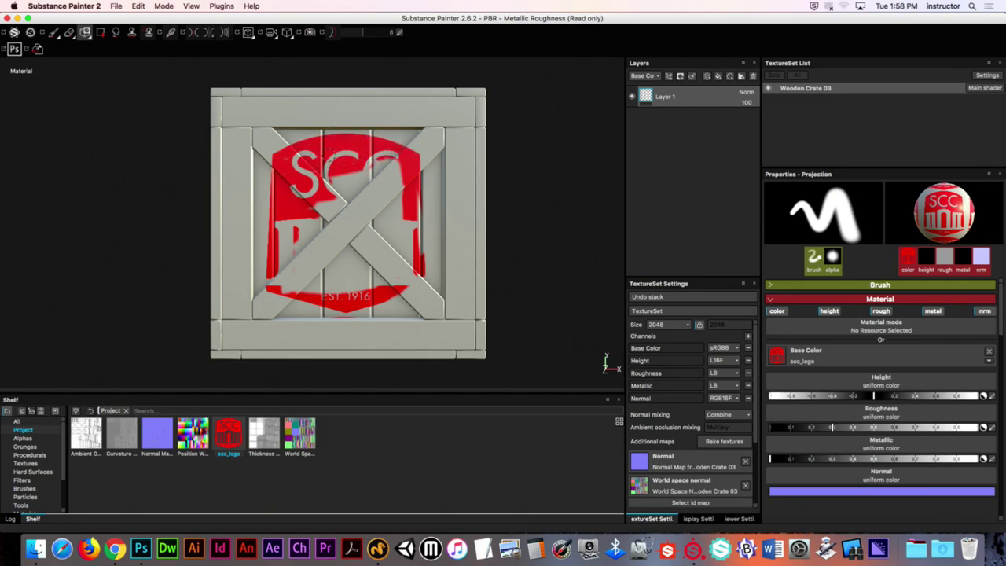
pyautogui.moveTo(311, 206)
pyautogui.mouseDown()
pyautogui.moveTo(337, 191)
pyautogui.moveTo(315, 213)
pyautogui.moveTo(335, 215)
pyautogui.moveTo(298, 196)
pyautogui.moveTo(335, 211)
pyautogui.moveTo(360, 185)
pyautogui.mouseUp()
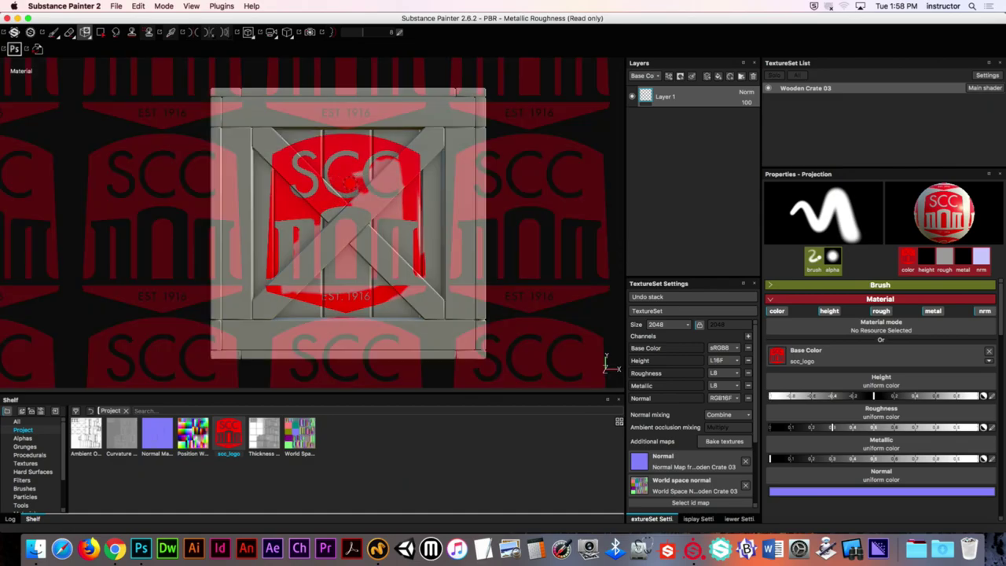
pyautogui.moveTo(349, 180)
pyautogui.keyDown('ctrl'); pyautogui.mouseDown(button='right')
pyautogui.moveTo(351, 194)
pyautogui.moveTo(363, 192)
pyautogui.moveTo(373, 167)
pyautogui.mouseUp(button='right'); pyautogui.keyUp('ctrl')
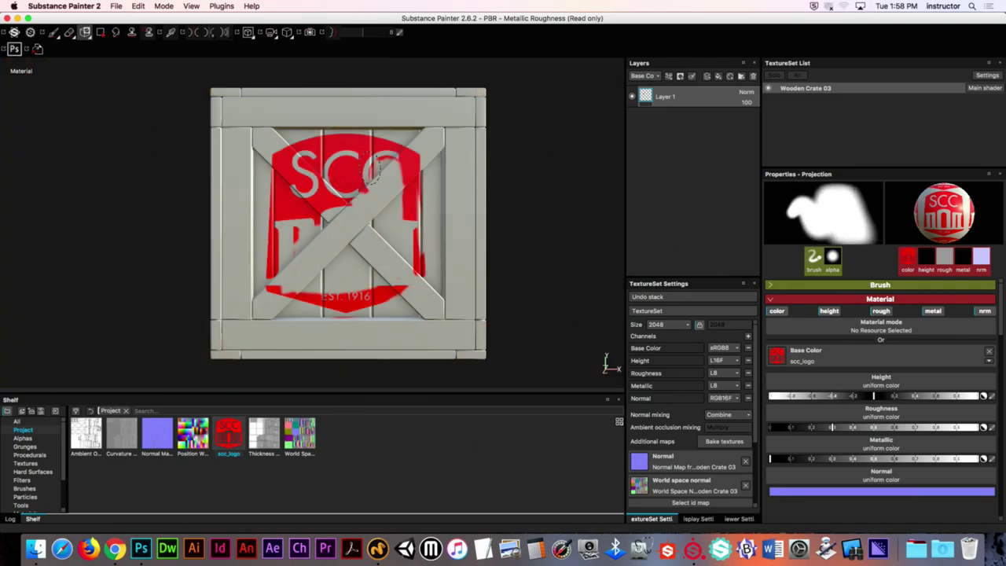
pyautogui.moveTo(373, 169)
pyautogui.mouseDown()
pyautogui.moveTo(385, 196)
pyautogui.moveTo(391, 169)
pyautogui.moveTo(397, 190)
pyautogui.mouseUp()
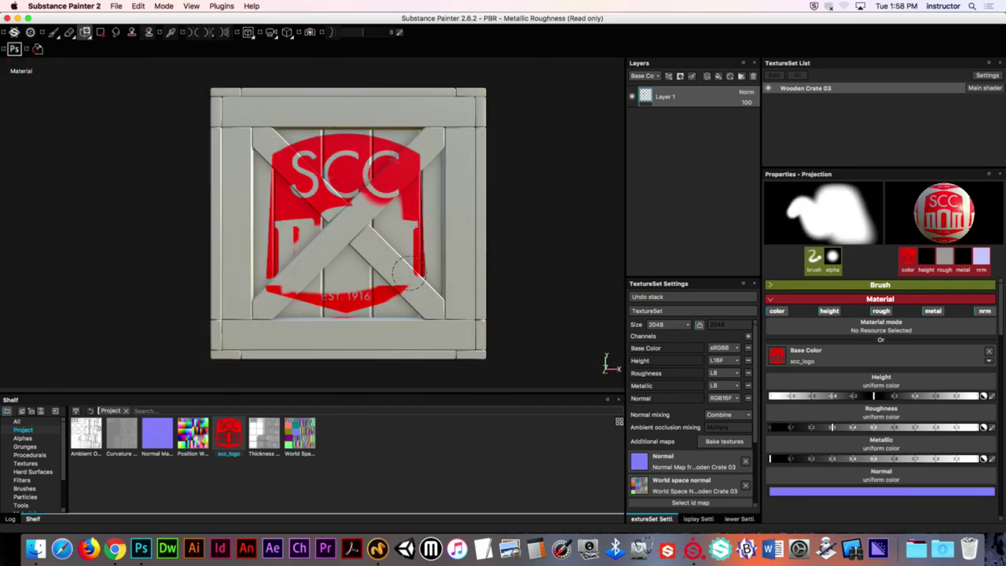
pyautogui.moveTo(408, 273)
pyautogui.mouseDown()
pyautogui.moveTo(389, 176)
pyautogui.moveTo(385, 249)
pyautogui.moveTo(369, 237)
pyautogui.moveTo(358, 197)
pyautogui.moveTo(341, 189)
pyautogui.moveTo(278, 264)
pyautogui.moveTo(319, 276)
pyautogui.moveTo(282, 282)
pyautogui.moveTo(392, 272)
pyautogui.moveTo(344, 276)
pyautogui.moveTo(370, 246)
pyautogui.moveTo(350, 214)
pyautogui.mouseUp()
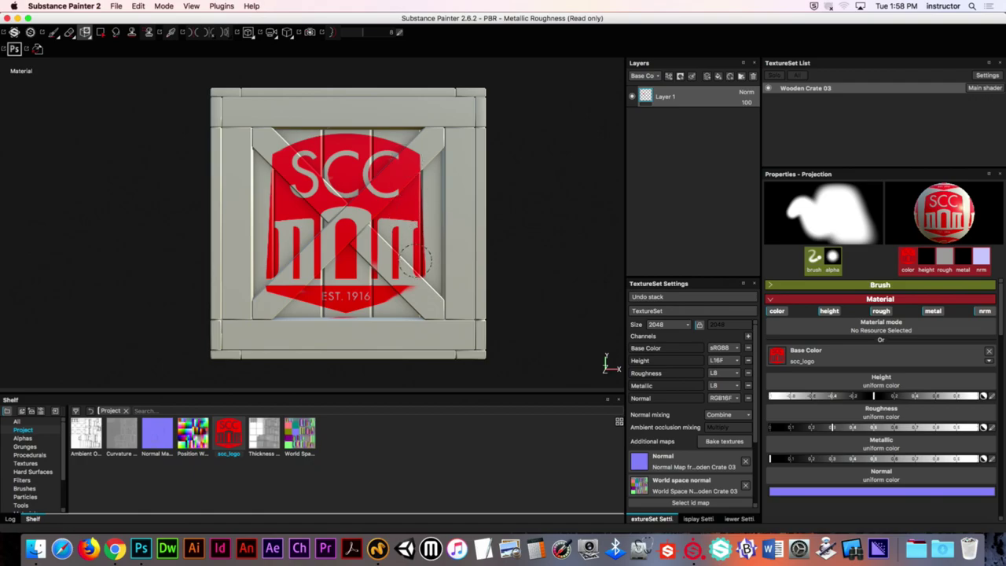
pyautogui.press('s')
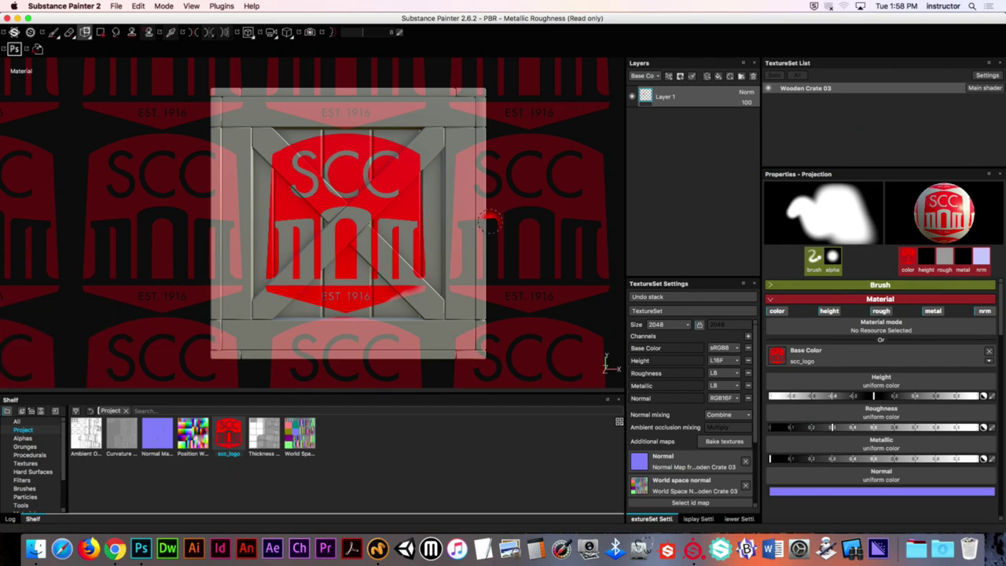
# Try a freehand yellow stroke with the Paint tool in the middle of the crate's blank side
pyautogui.click(53, 32)
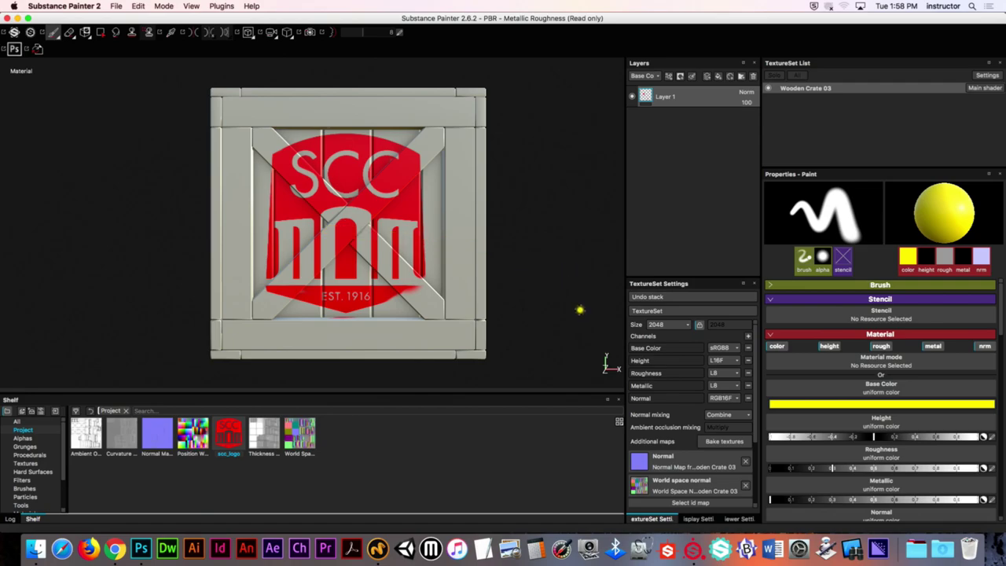
pyautogui.keyDown('alt'); pyautogui.moveTo(579, 309); pyautogui.dragTo(580, 285, button='middle'); pyautogui.keyUp('alt')
pyautogui.keyDown('alt'); pyautogui.moveTo(579, 285); pyautogui.dragTo(509, 323); pyautogui.keyUp('alt')
pyautogui.keyDown('alt'); pyautogui.moveTo(491, 283); pyautogui.dragTo(301, 204); pyautogui.keyUp('alt')
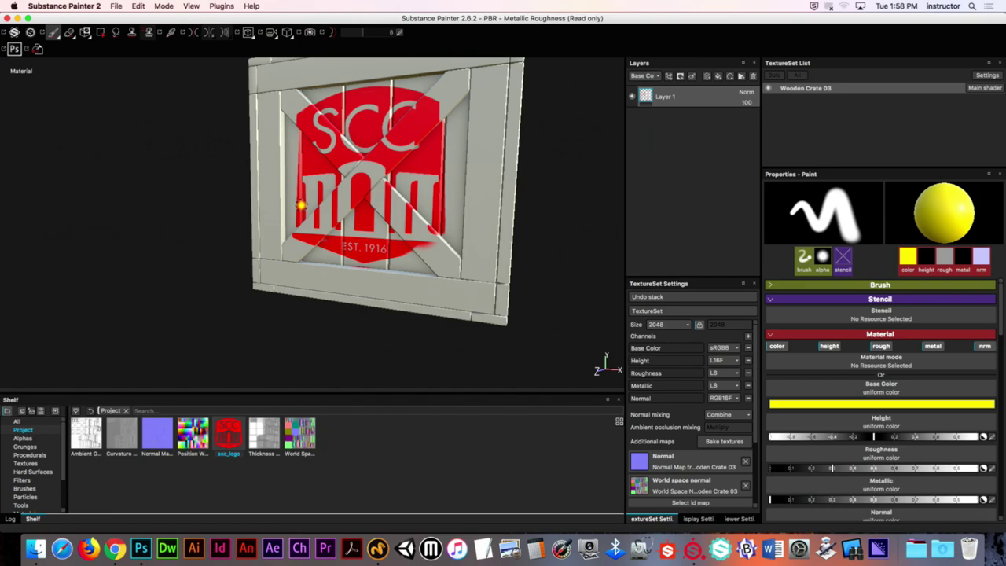
pyautogui.keyDown('alt'); pyautogui.moveTo(427, 173); pyautogui.dragTo(375, 250); pyautogui.keyUp('alt')
pyautogui.keyDown('alt'); pyautogui.moveTo(528, 245); pyautogui.dragTo(433, 220); pyautogui.keyUp('alt')
pyautogui.keyDown('alt'); pyautogui.moveTo(429, 229); pyautogui.dragTo(359, 228, button='right'); pyautogui.keyUp('alt')
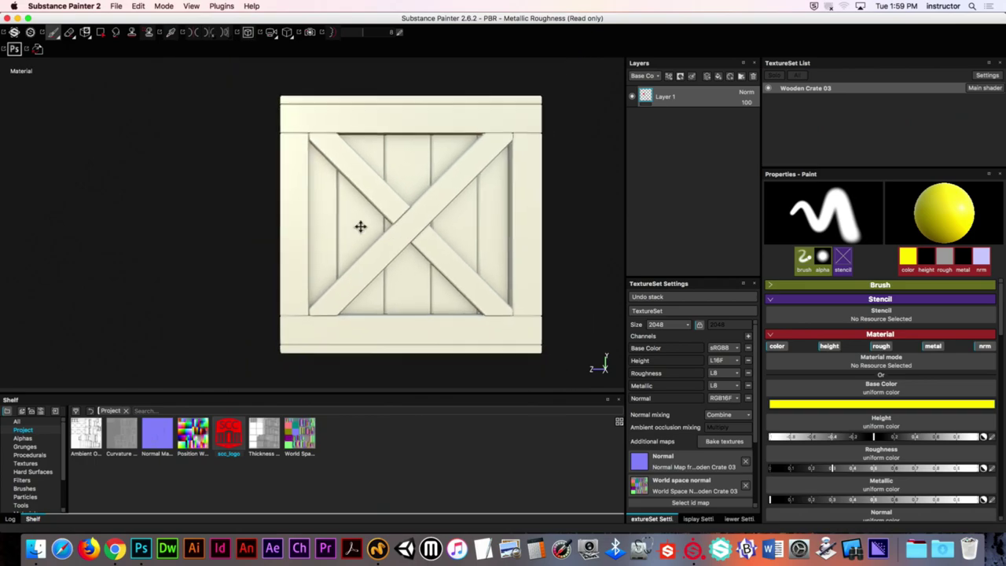
pyautogui.keyDown('alt'); pyautogui.moveTo(359, 227); pyautogui.dragTo(398, 239, button='middle'); pyautogui.keyUp('alt')
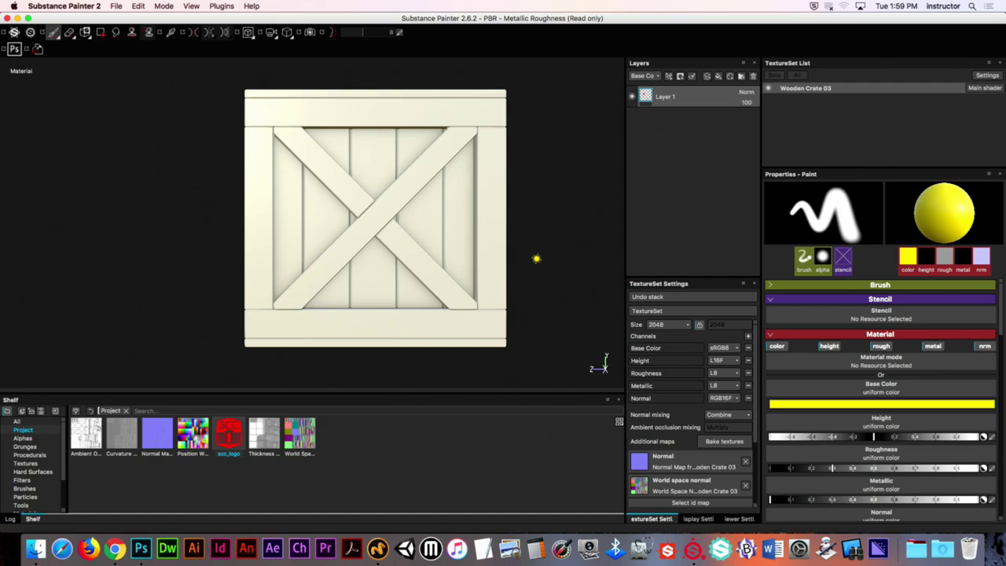
pyautogui.moveTo(333, 171)
pyautogui.mouseDown()
pyautogui.moveTo(370, 221)
pyautogui.moveTo(375, 205)
pyautogui.mouseUp()
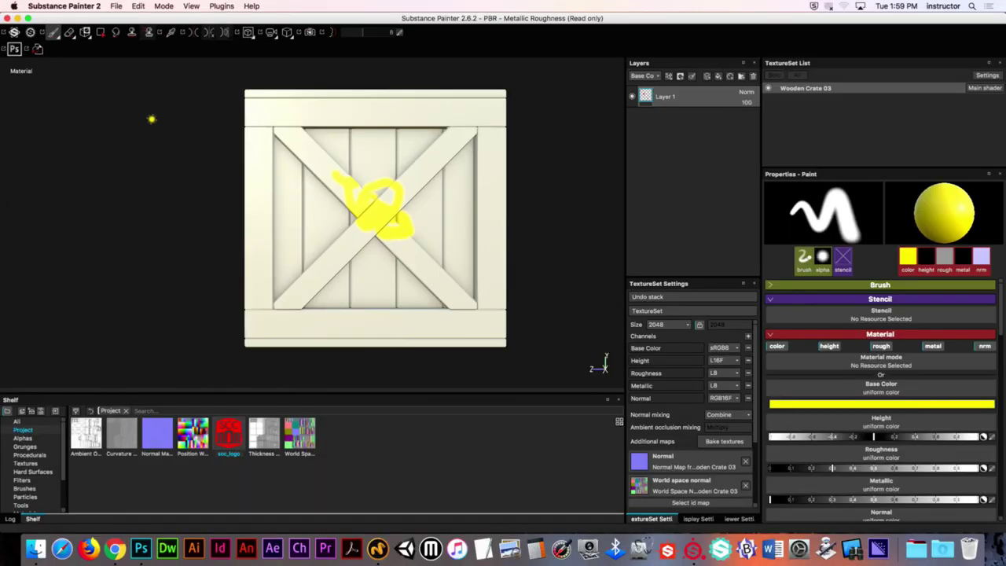
pyautogui.press('super+z')
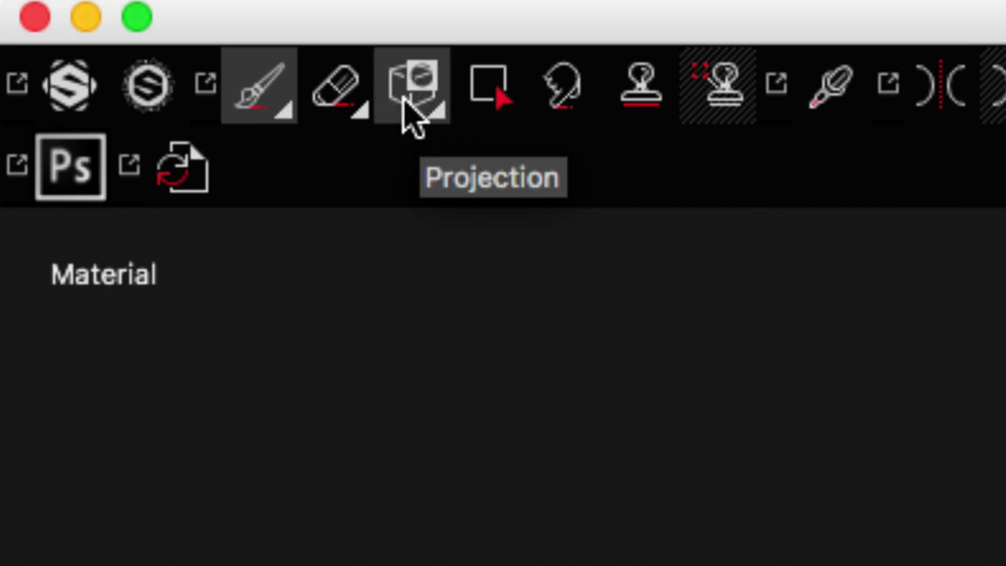
# Return to the Projection tool and clear the scc_logo texture from its base color
pyautogui.click(423, 119)
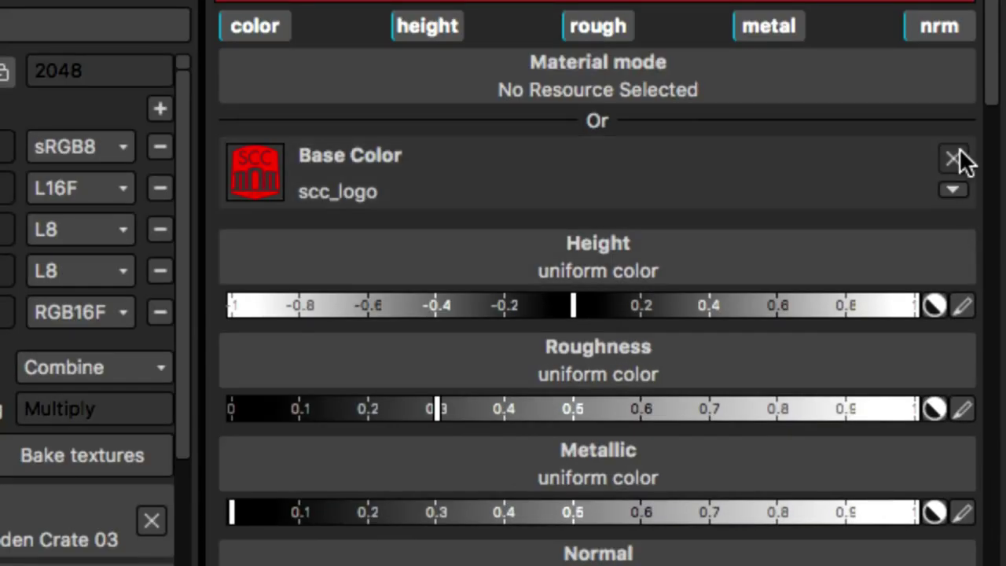
pyautogui.click(954, 160)
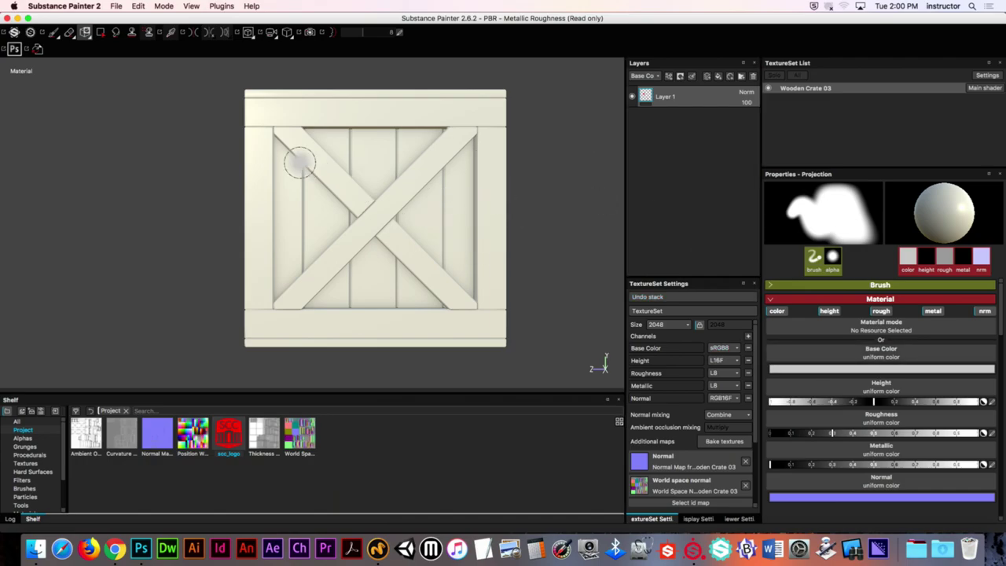
pyautogui.moveTo(299, 163)
pyautogui.mouseDown(button='middle')
pyautogui.moveTo(341, 175)
pyautogui.moveTo(332, 168)
pyautogui.mouseUp(button='middle')
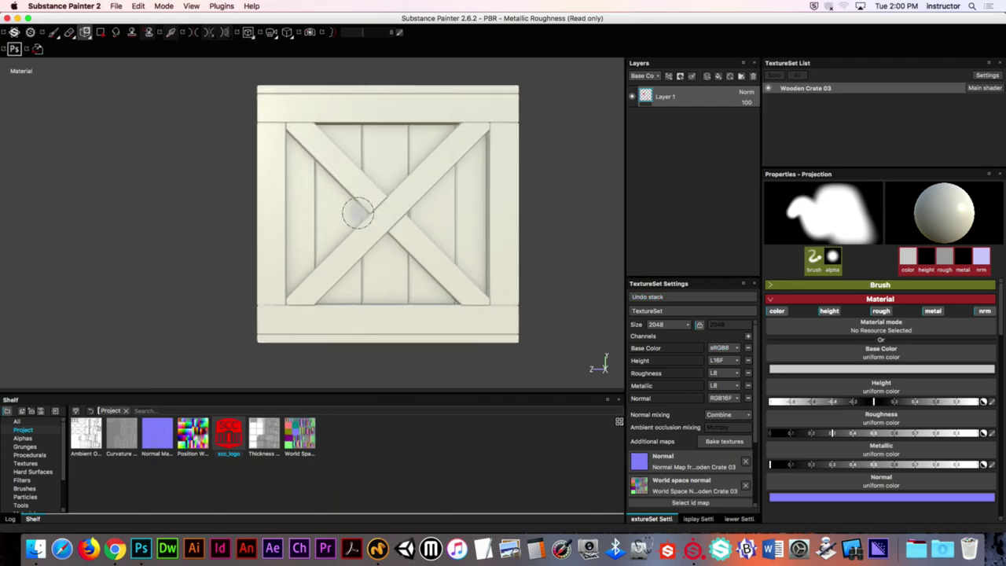
pyautogui.keyDown('alt'); pyautogui.moveTo(358, 213); pyautogui.dragTo(455, 218); pyautogui.keyUp('alt')
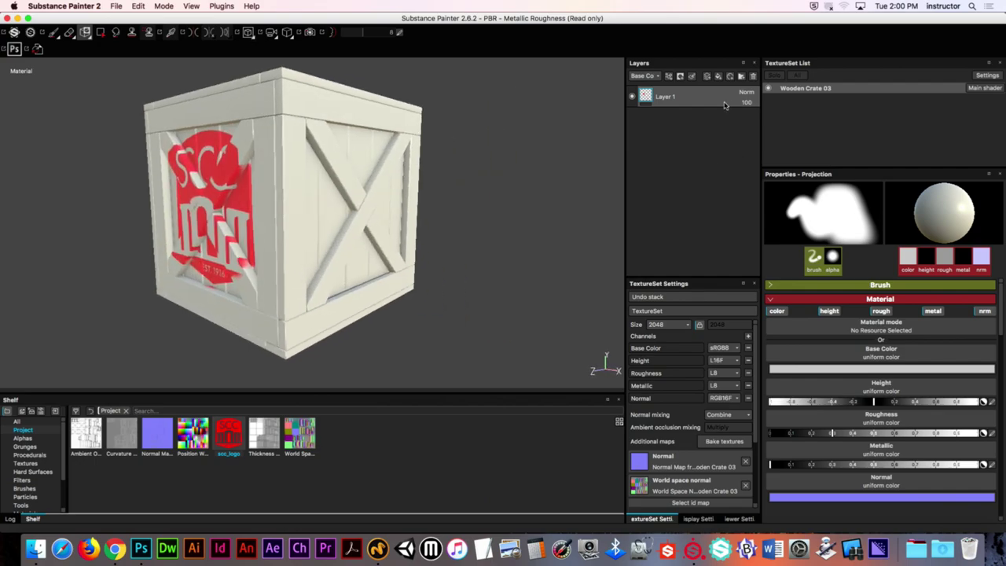
# Add a fill layer and place it beneath Layer 1
pyautogui.click(718, 76)
pyautogui.moveTo(646, 102); pyautogui.dragTo(651, 163)
pyautogui.keyDown('alt'); pyautogui.moveTo(358, 132); pyautogui.dragTo(258, 154); pyautogui.keyUp('alt')
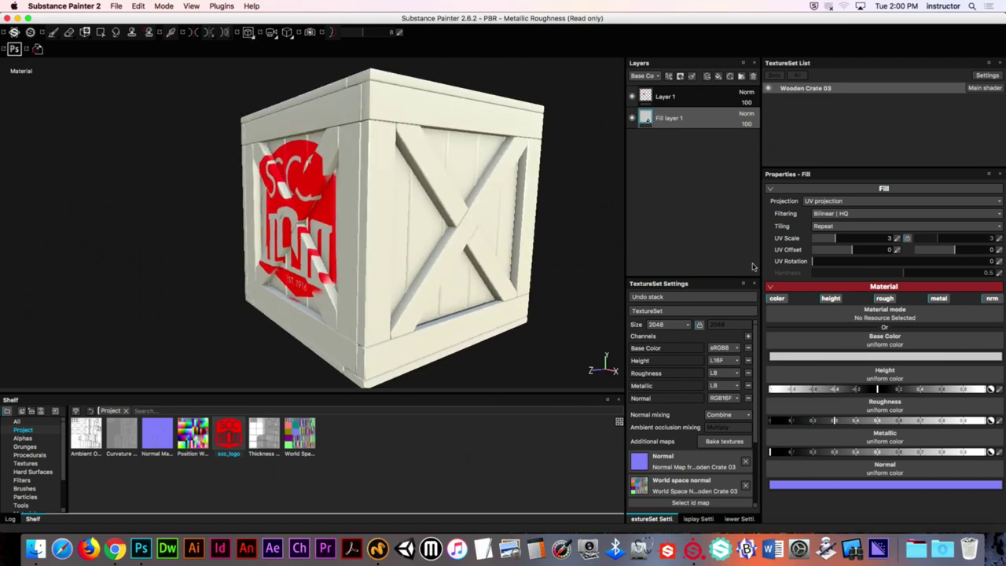
# Set the fill layer's base color to a saturated blue so the crate is covered beneath the red logo
pyautogui.click(903, 358)
pyautogui.moveTo(855, 352); pyautogui.dragTo(915, 351)
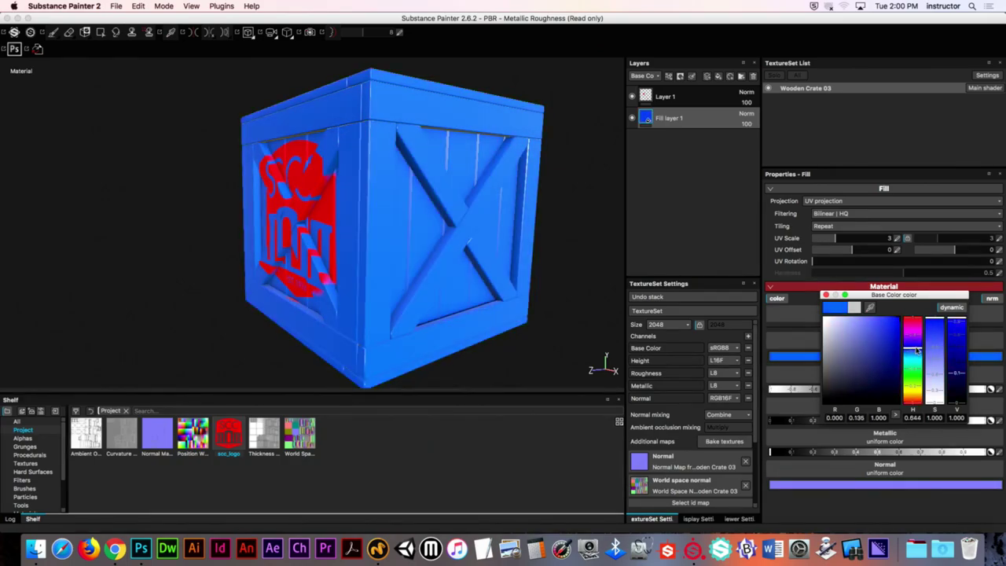
pyautogui.keyDown('alt'); pyautogui.moveTo(268, 210); pyautogui.dragTo(386, 260); pyautogui.keyUp('alt')
pyautogui.click(822, 321)
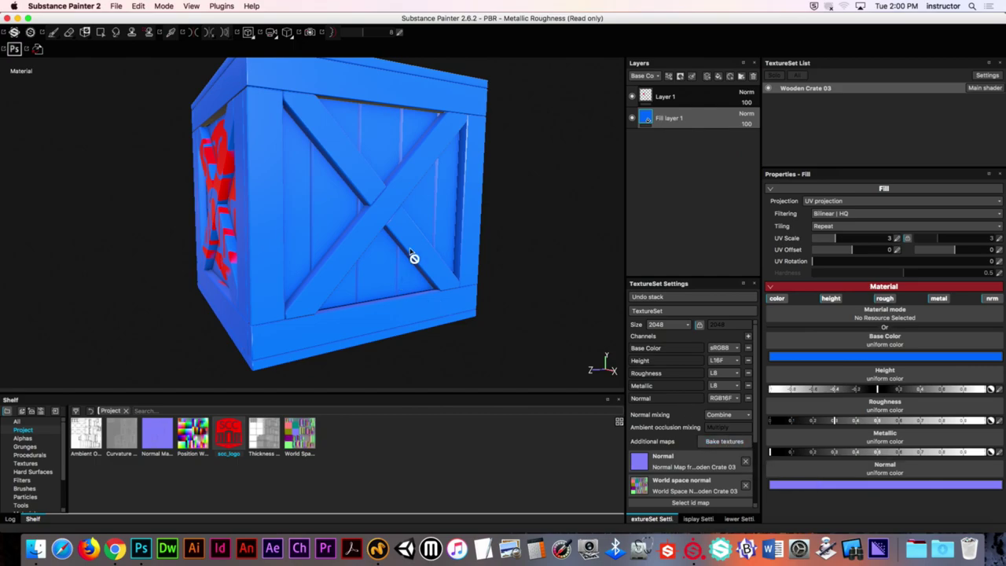
pyautogui.keyDown('alt'); pyautogui.moveTo(413, 258); pyautogui.dragTo(380, 226); pyautogui.keyUp('alt')
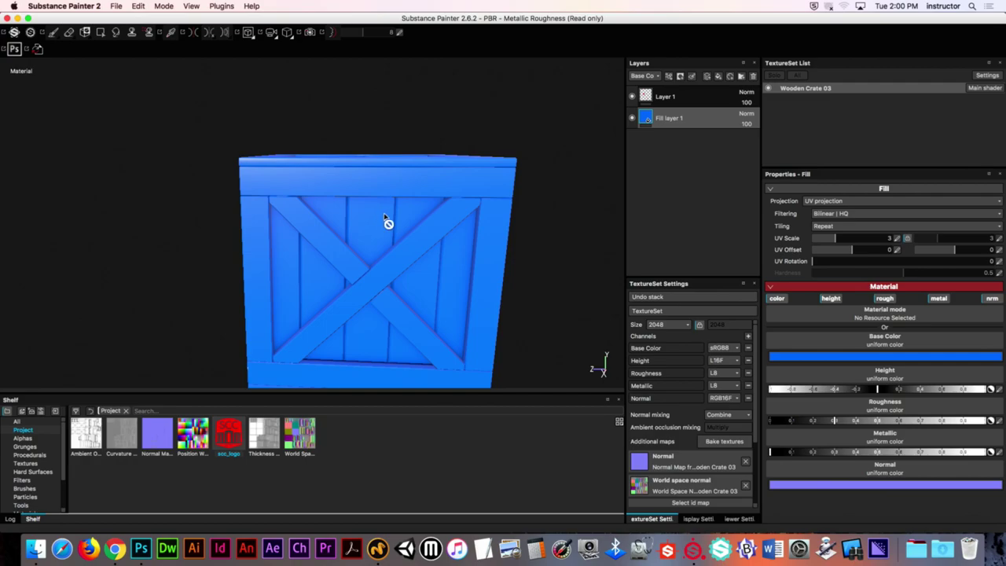
pyautogui.keyDown('alt'); pyautogui.moveTo(393, 197); pyautogui.dragTo(422, 162, button='right'); pyautogui.keyUp('alt')
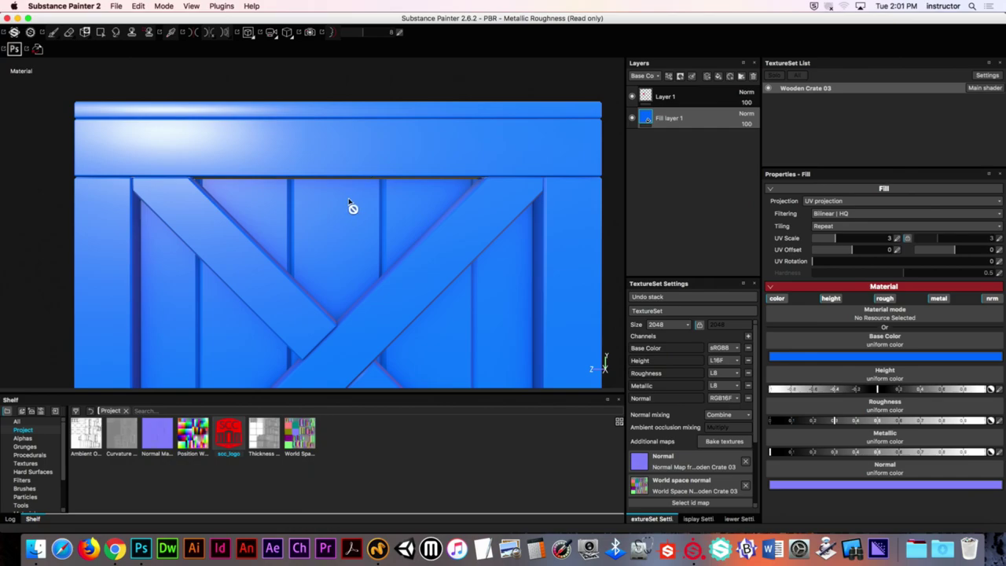
# Try scc_logo as the fill layer's roughness texture and delete the fill layer
pyautogui.moveTo(224, 440); pyautogui.dragTo(800, 410)
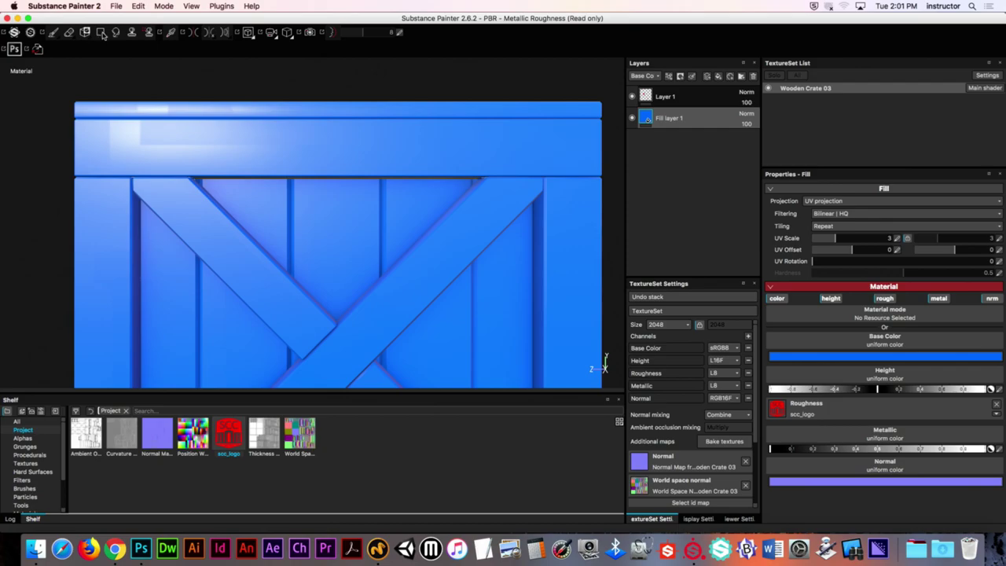
pyautogui.click(995, 404)
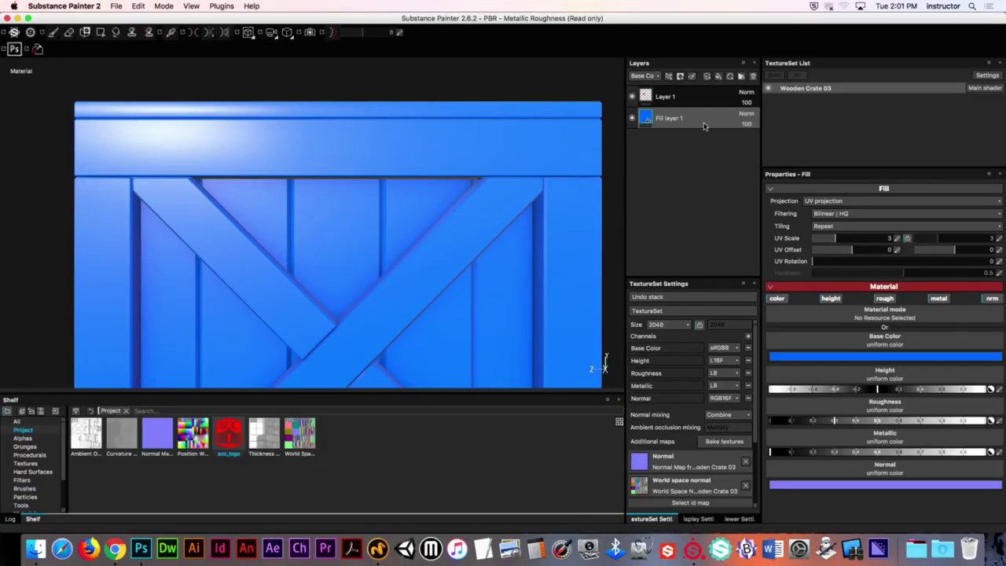
pyautogui.press('Delete')
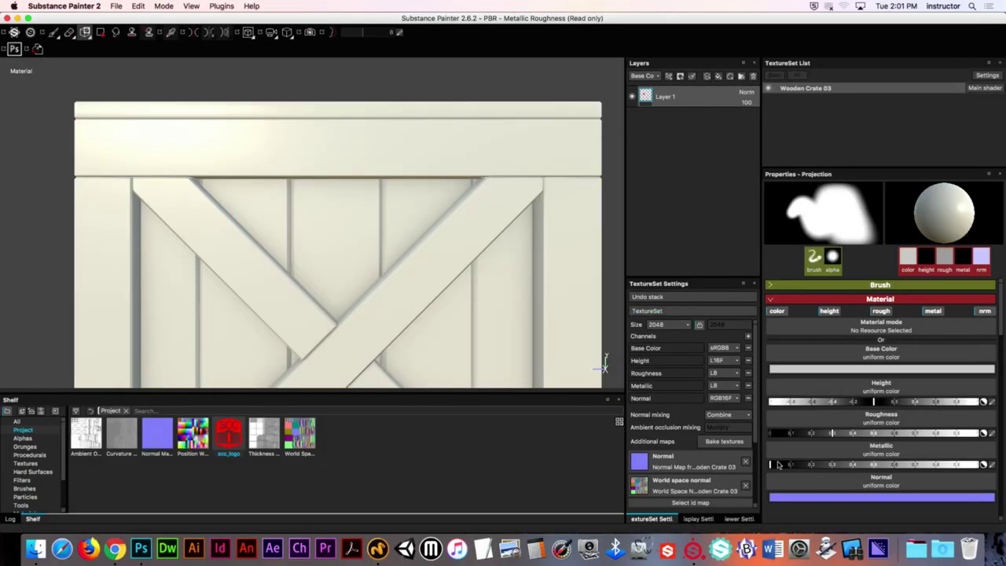
# Try scc_logo as the Projection tool's roughness texture, with a brief switch to Polygon Fill, and clear it again
pyautogui.moveTo(228, 444); pyautogui.dragTo(822, 426)
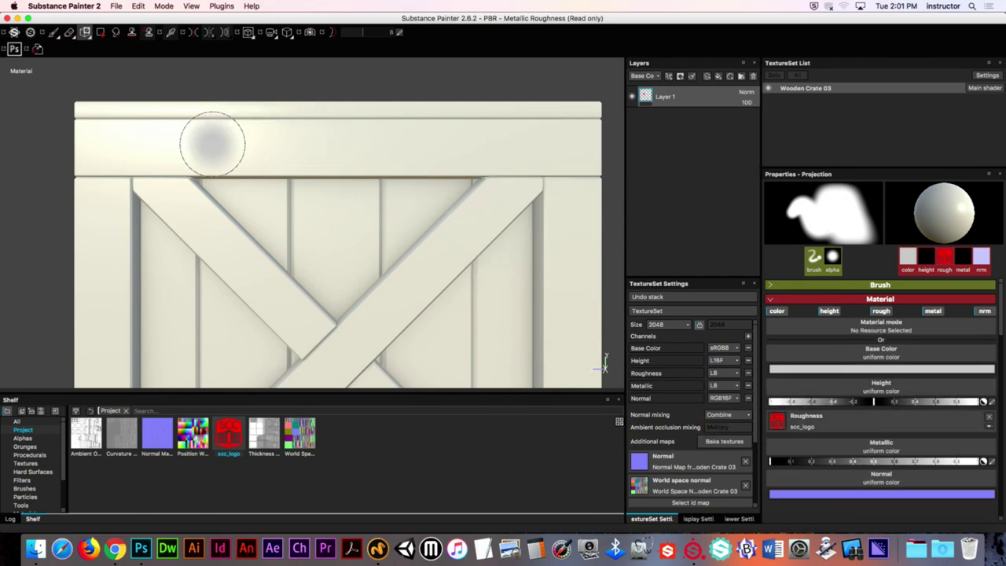
pyautogui.click(100, 32)
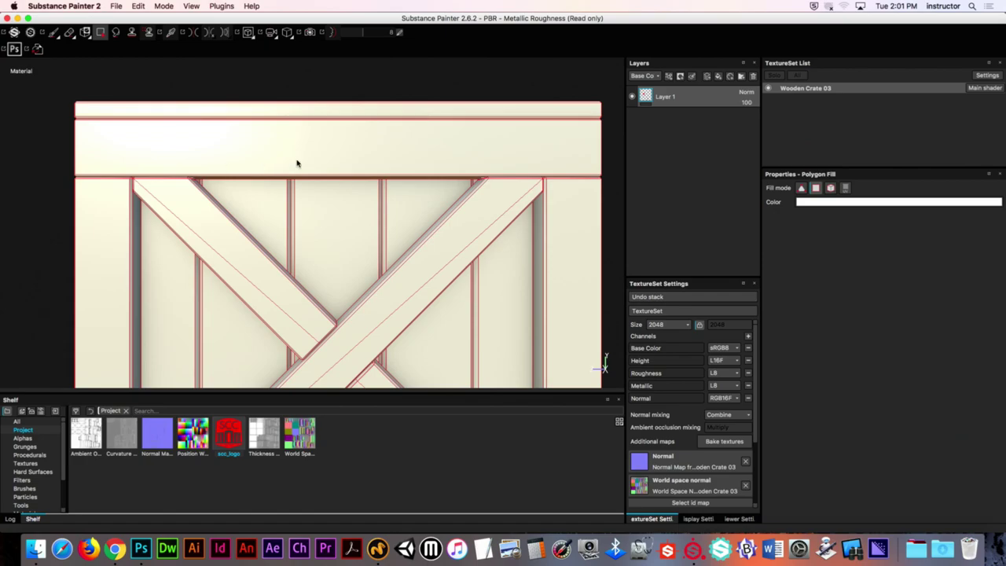
pyautogui.click(85, 33)
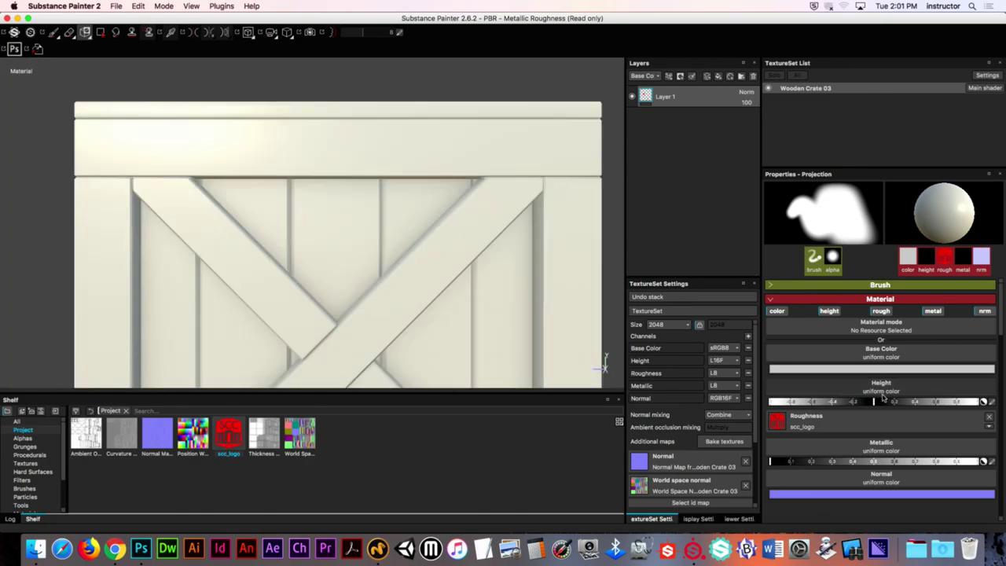
pyautogui.click(989, 417)
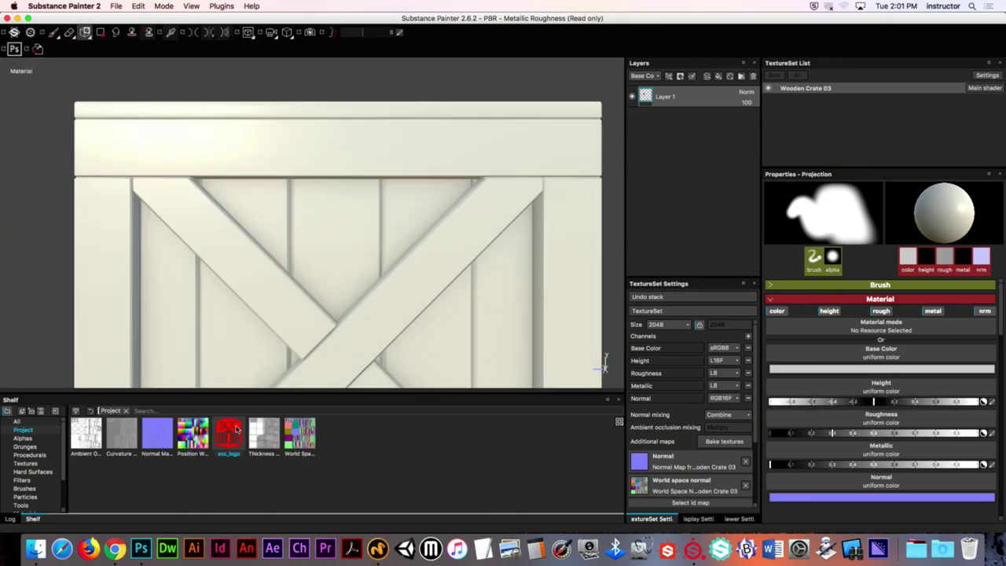
# Assign scc_logo to the Projection tool's base color and shrink the projection so small logos tile across the crate's blank side
pyautogui.moveTo(235, 429); pyautogui.dragTo(801, 356)
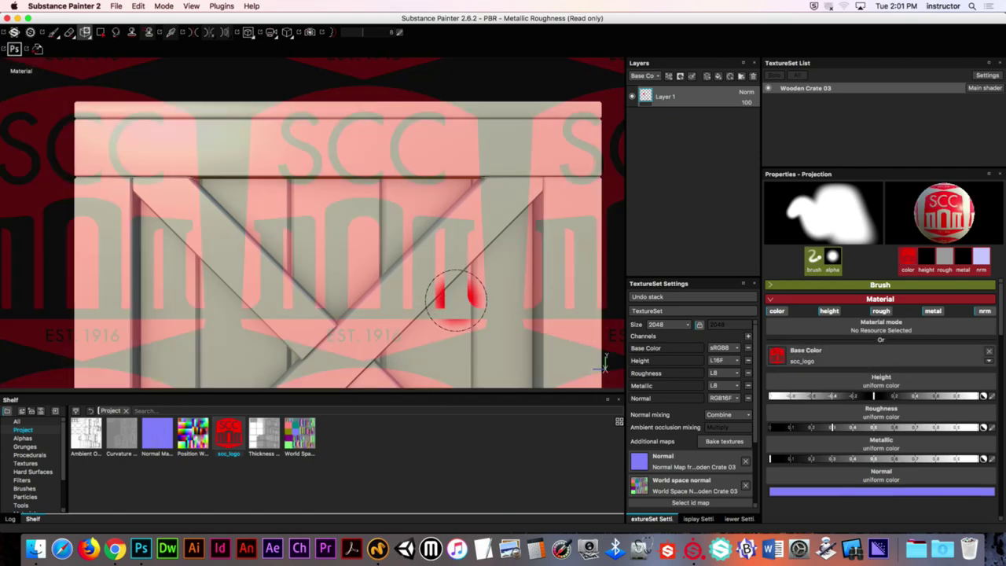
pyautogui.press('s')
pyautogui.press('s')
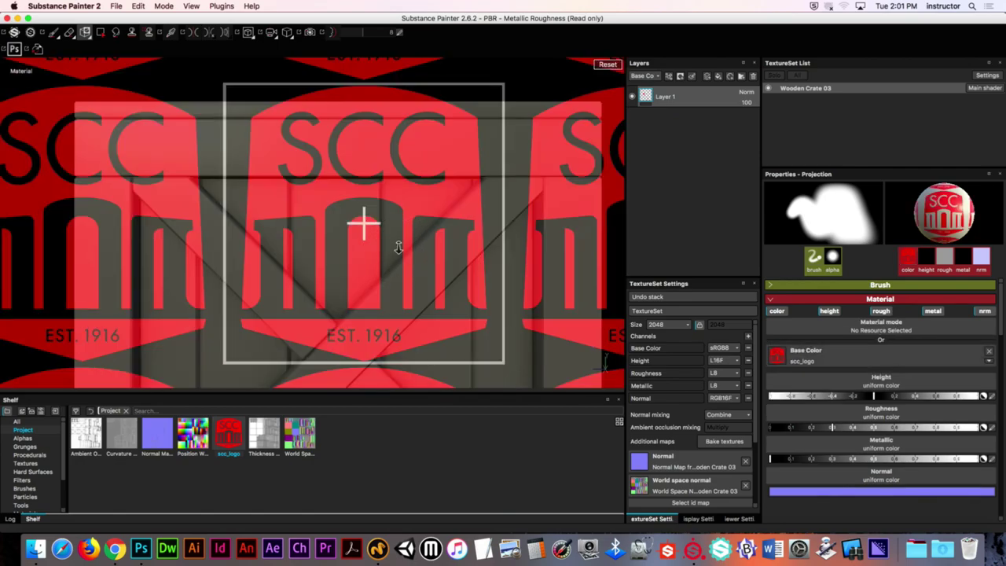
pyautogui.moveTo(398, 247); pyautogui.dragTo(418, 191, button='right')
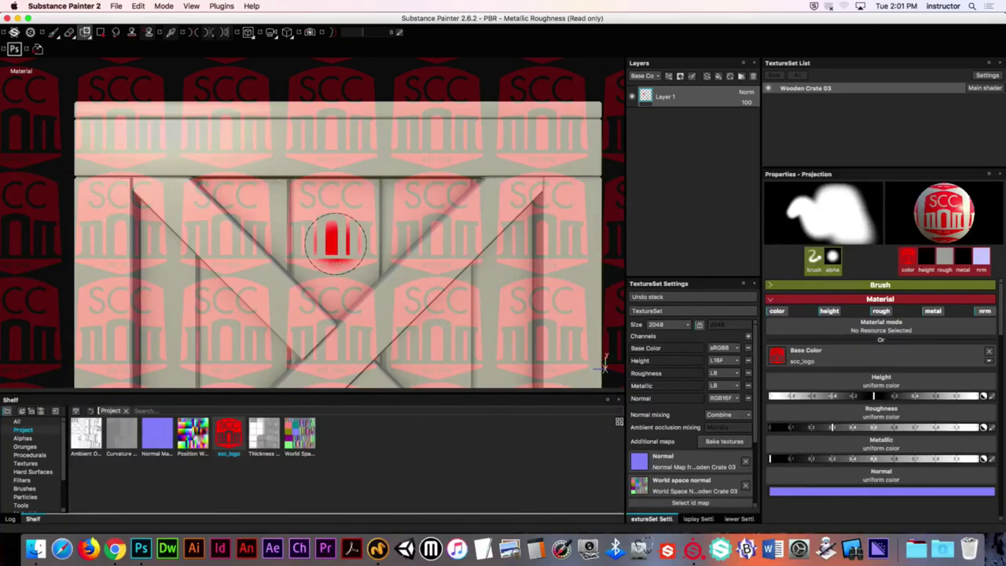
# Shrink and reposition the logo projection so one row of small logos fits the crate's upper horizontal board
pyautogui.press('s')
pyautogui.moveTo(332, 231); pyautogui.dragTo(162, 139)
pyautogui.moveTo(161, 139); pyautogui.dragTo(141, 113, button='right')
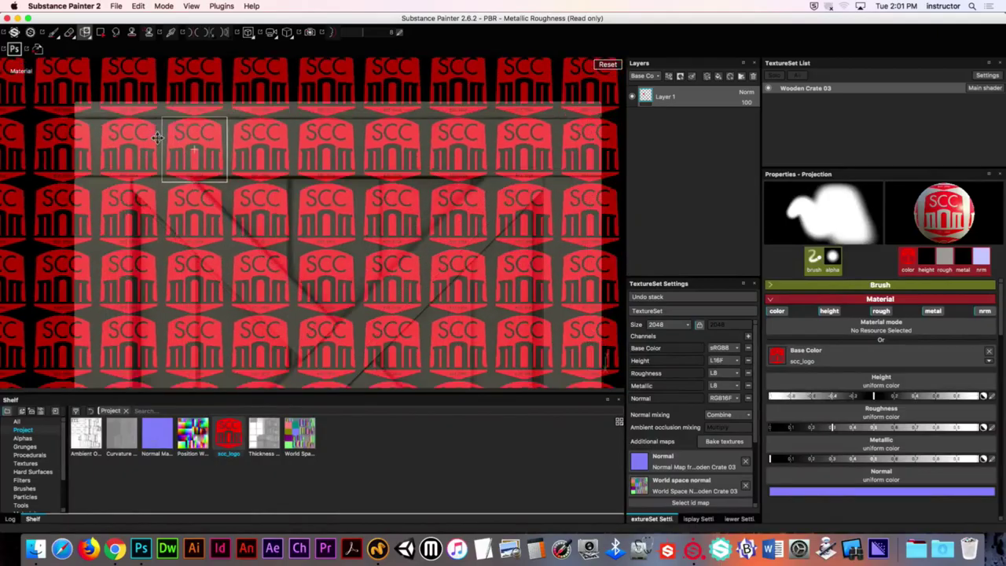
pyautogui.moveTo(142, 113); pyautogui.dragTo(129, 139)
pyautogui.moveTo(130, 138); pyautogui.dragTo(153, 138, button='right')
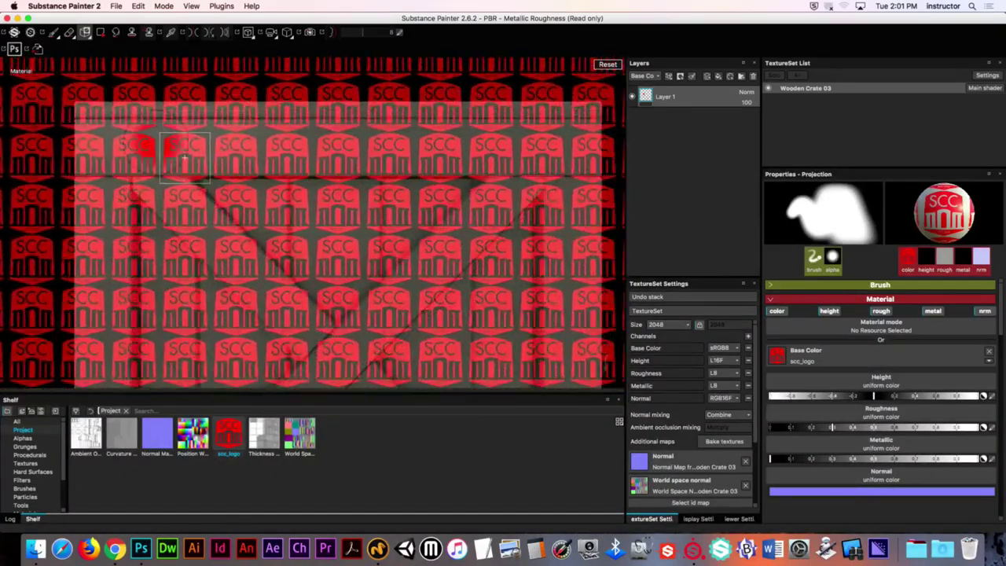
pyautogui.moveTo(153, 138); pyautogui.dragTo(165, 148)
pyautogui.moveTo(168, 152)
pyautogui.mouseDown(button='right')
pyautogui.moveTo(169, 139)
pyautogui.moveTo(175, 152)
pyautogui.mouseUp(button='right')
pyautogui.moveTo(175, 153); pyautogui.dragTo(176, 150)
# Reduce the brush size and paint a row of small projected logos along the crate's upper board
pyautogui.click(176, 147)
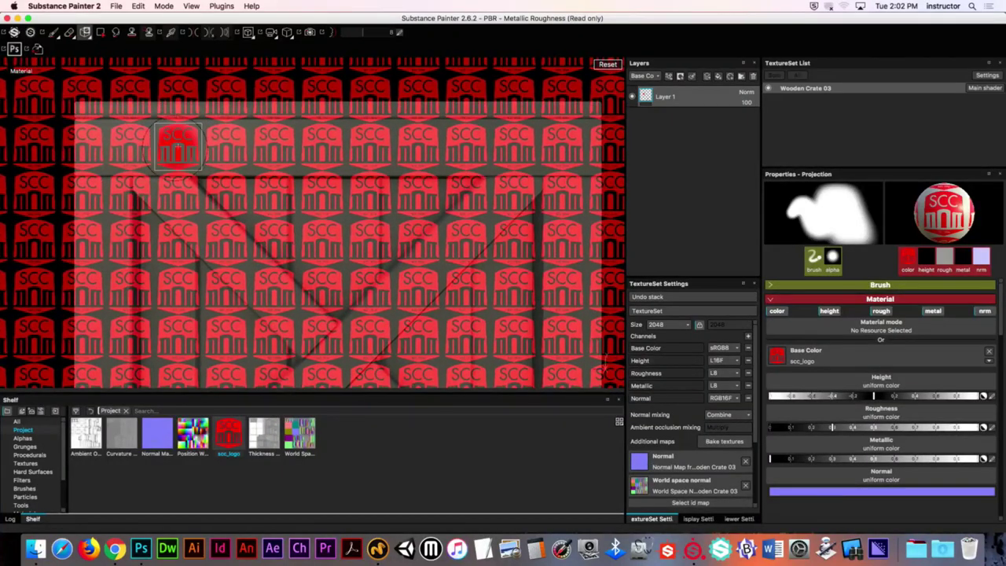
pyautogui.moveTo(178, 144)
pyautogui.keyDown('ctrl'); pyautogui.mouseDown(button='right')
pyautogui.moveTo(162, 139)
pyautogui.moveTo(169, 143)
pyautogui.mouseUp(button='right'); pyautogui.keyUp('ctrl')
pyautogui.press('s')
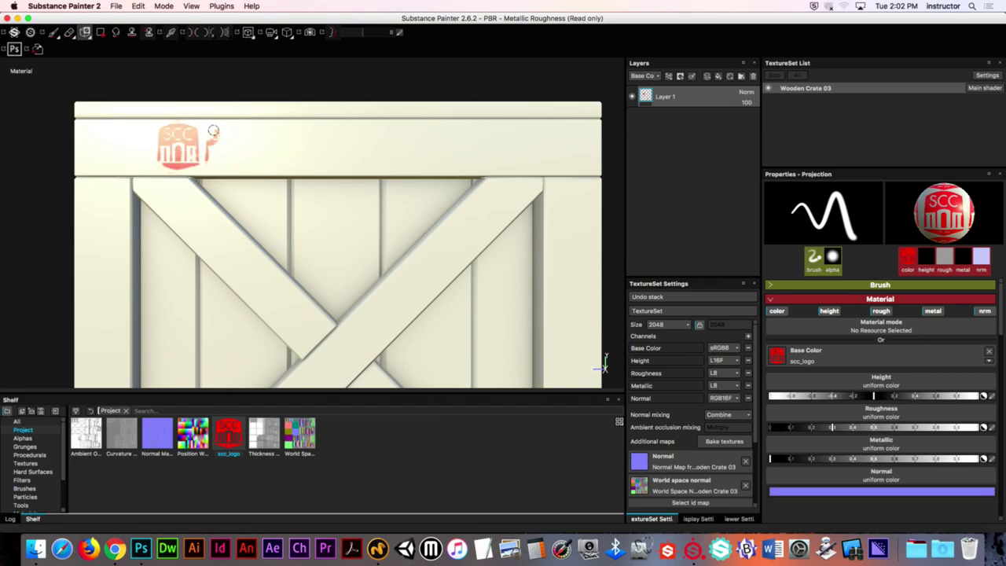
pyautogui.moveTo(226, 132)
pyautogui.mouseDown()
pyautogui.moveTo(198, 153)
pyautogui.moveTo(213, 164)
pyautogui.moveTo(191, 169)
pyautogui.moveTo(323, 159)
pyautogui.mouseUp()
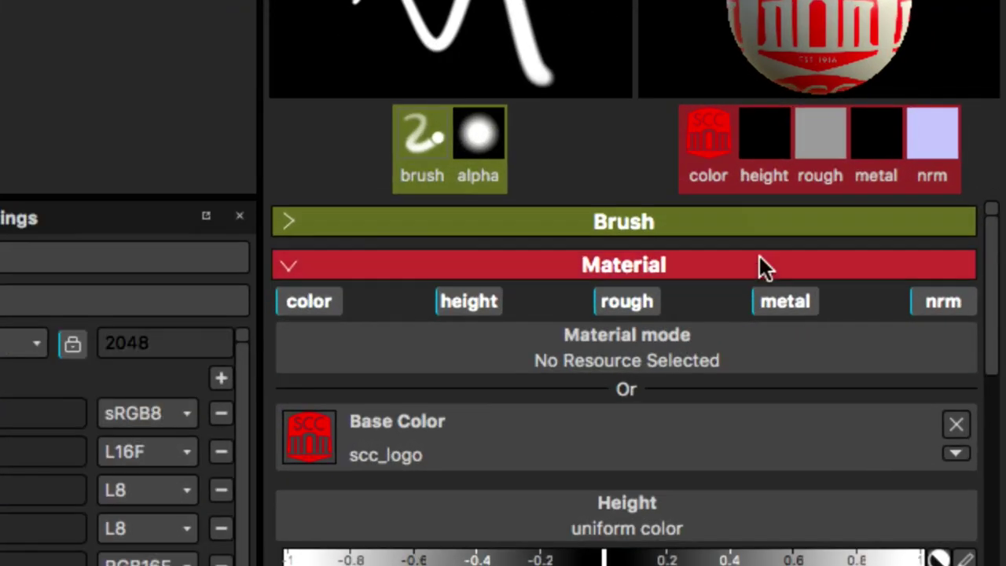
# Set the projection brush's alpha to Cracks 02 and paint one more logo at the end of the row
pyautogui.click(783, 297)
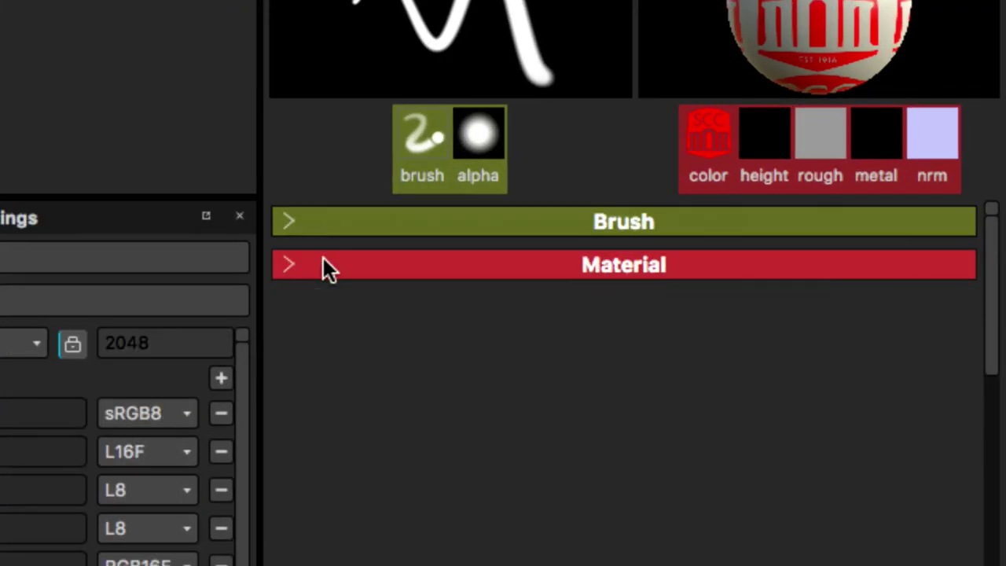
pyautogui.click(478, 264)
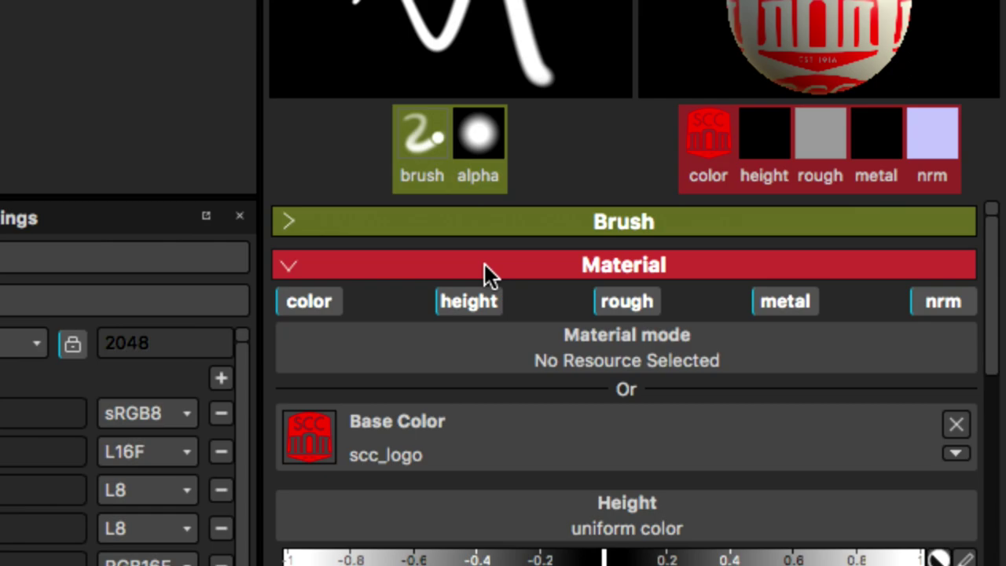
pyautogui.click(485, 264)
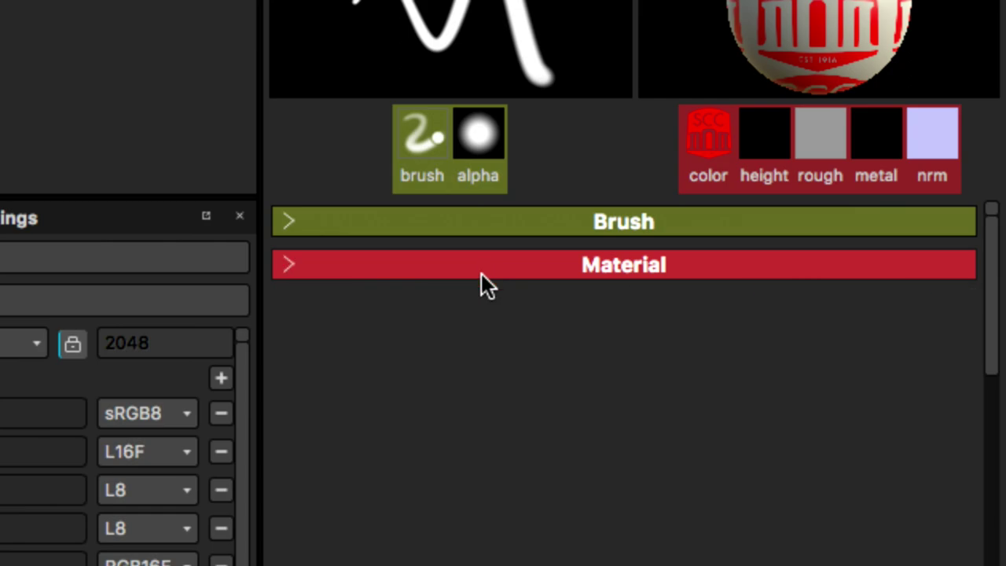
pyautogui.click(467, 225)
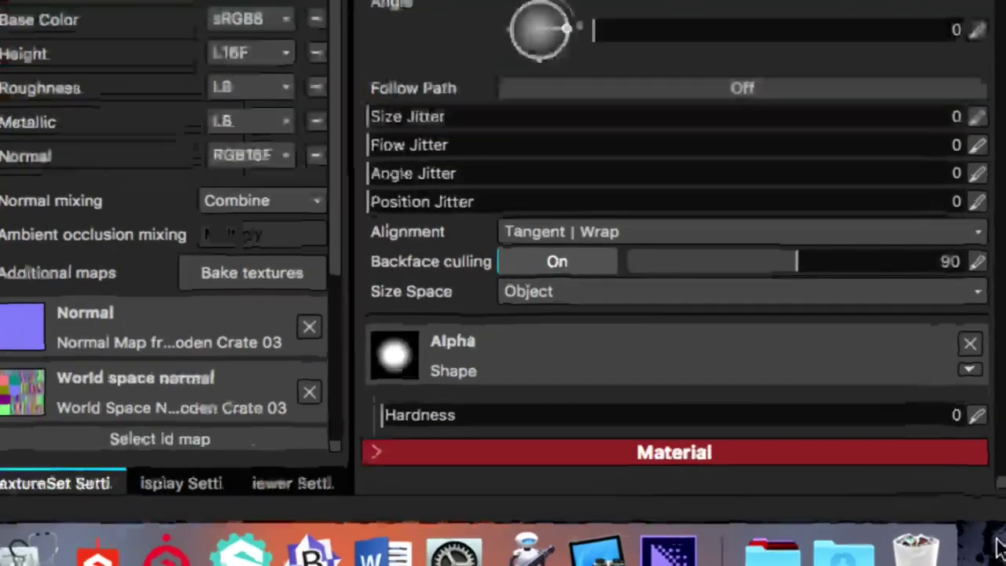
pyautogui.click(831, 472)
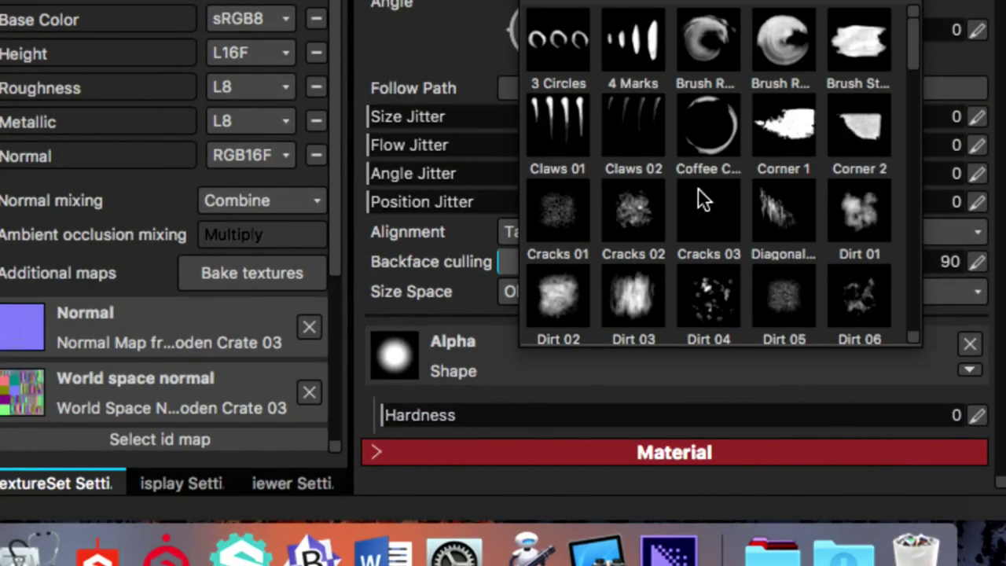
pyautogui.click(652, 204)
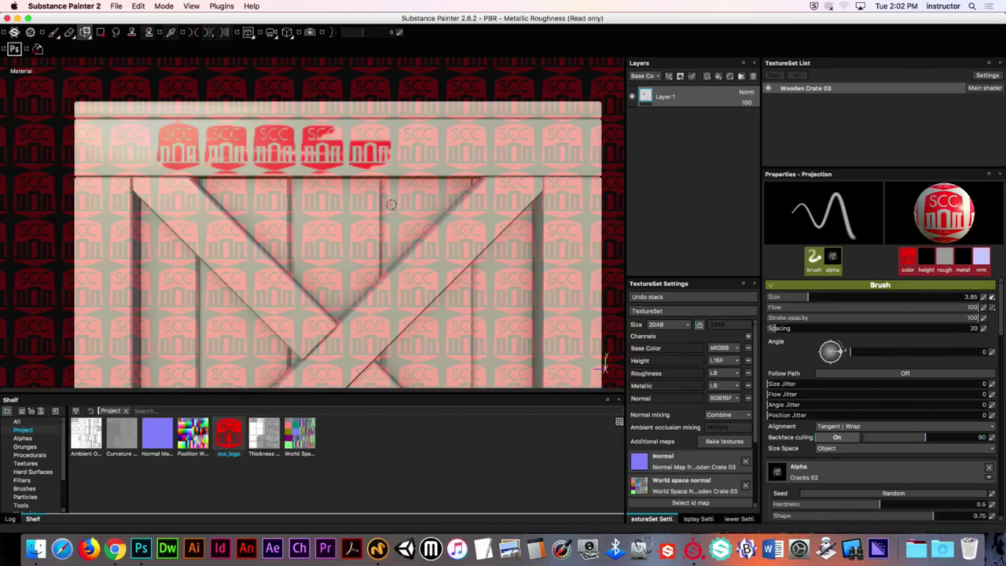
pyautogui.moveTo(406, 147); pyautogui.dragTo(430, 153)
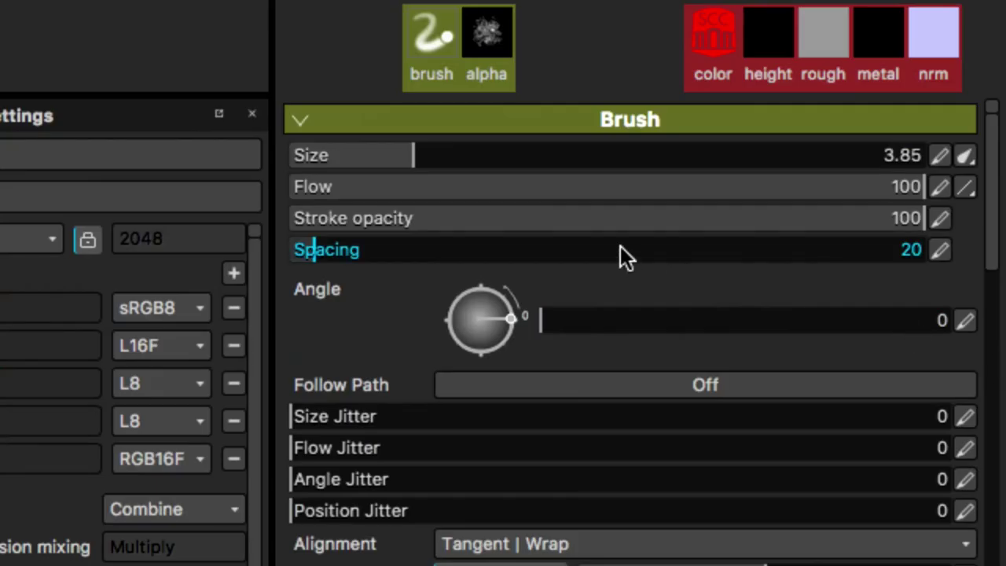
# Collapse the Brush settings, expand the Material settings, and give the TextureSet Settings more height
pyautogui.click(303, 124)
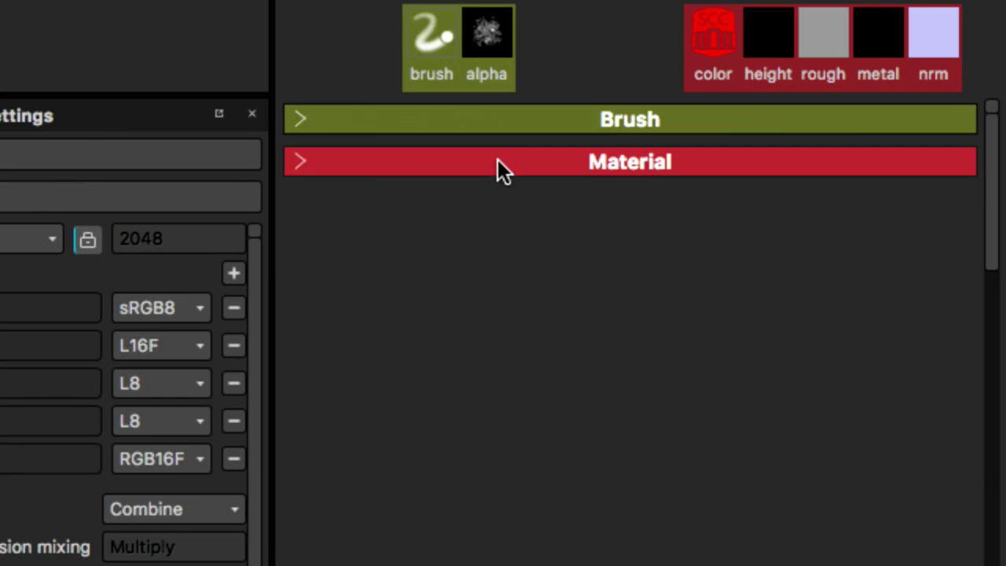
pyautogui.click(490, 121)
pyautogui.click(488, 119)
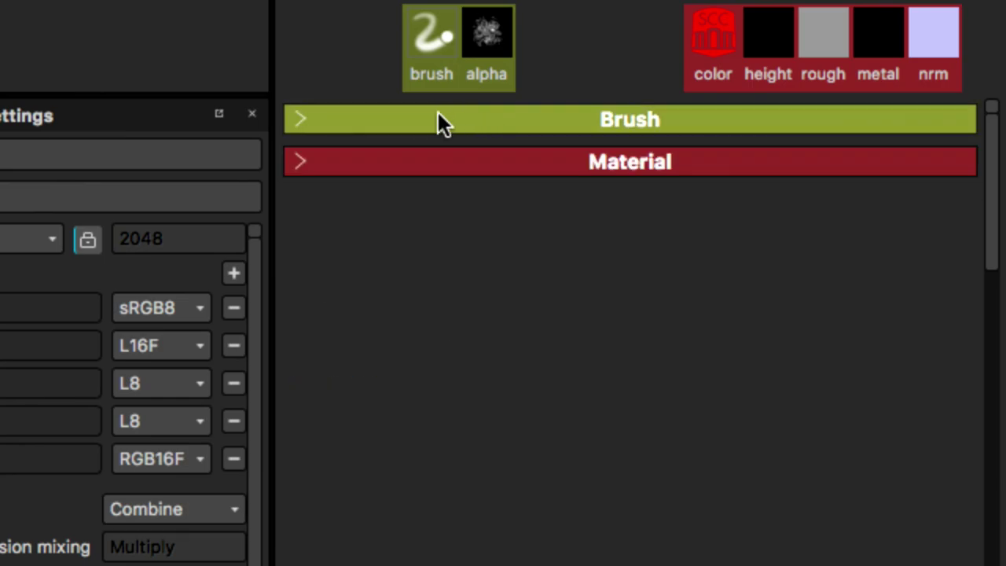
pyautogui.click(416, 119)
pyautogui.click(425, 120)
pyautogui.click(440, 162)
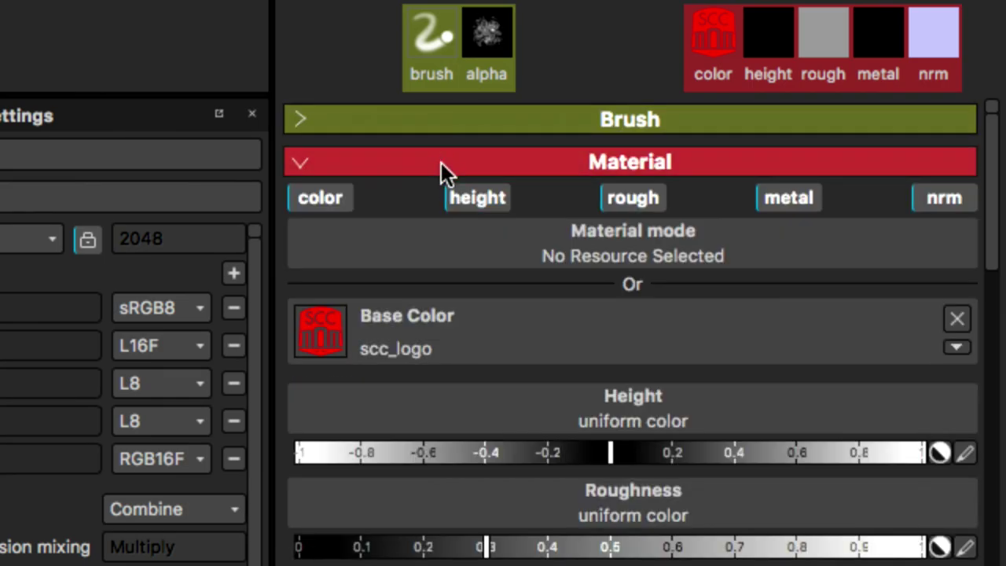
pyautogui.click(441, 163)
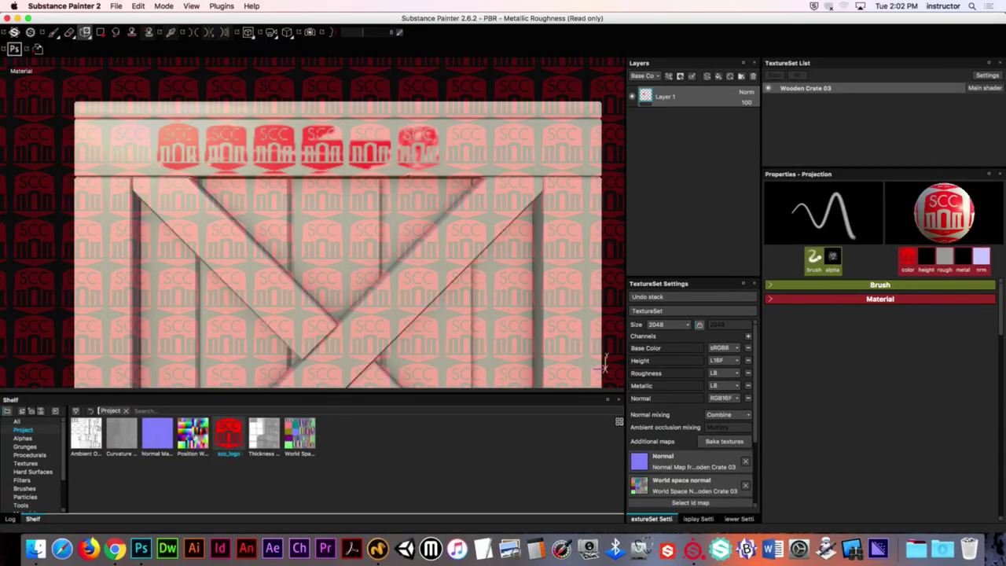
pyautogui.click(828, 300)
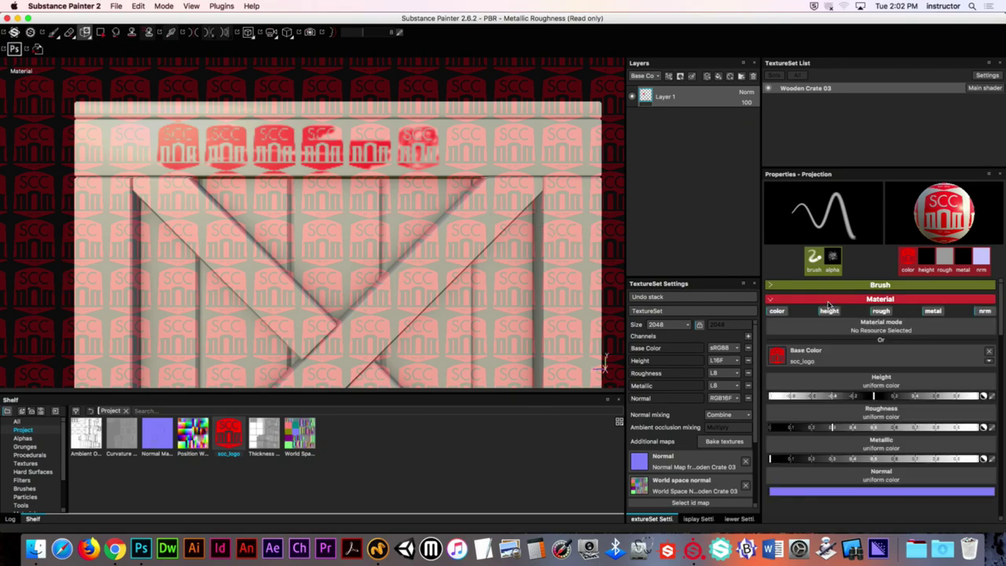
pyautogui.moveTo(705, 276); pyautogui.dragTo(705, 181)
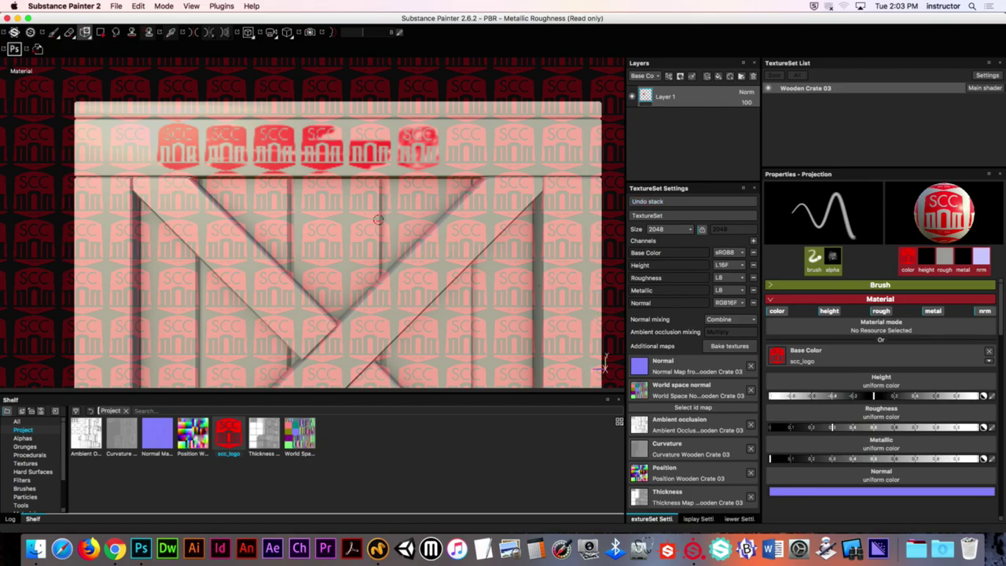
pyautogui.click(65, 6)
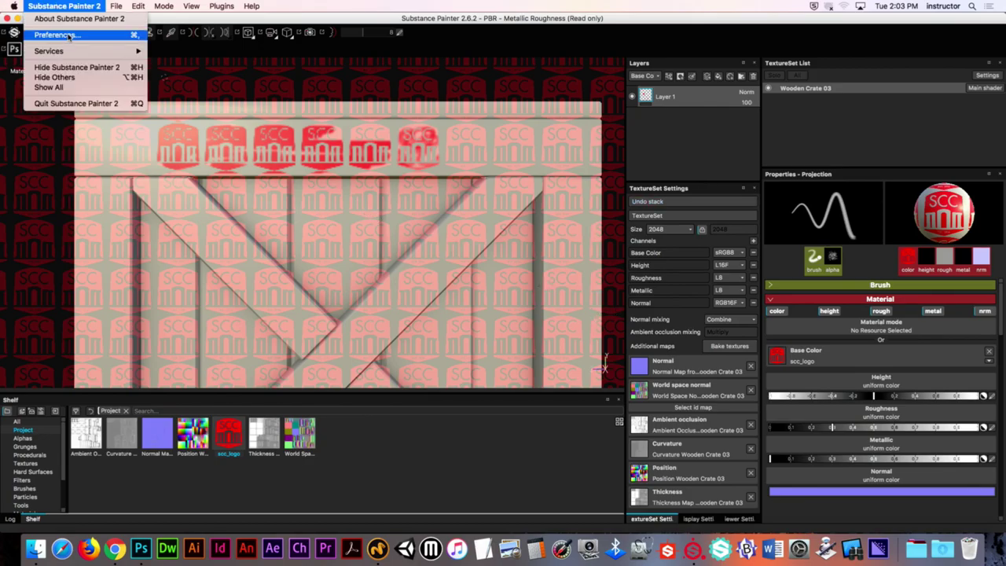
pyautogui.click(57, 36)
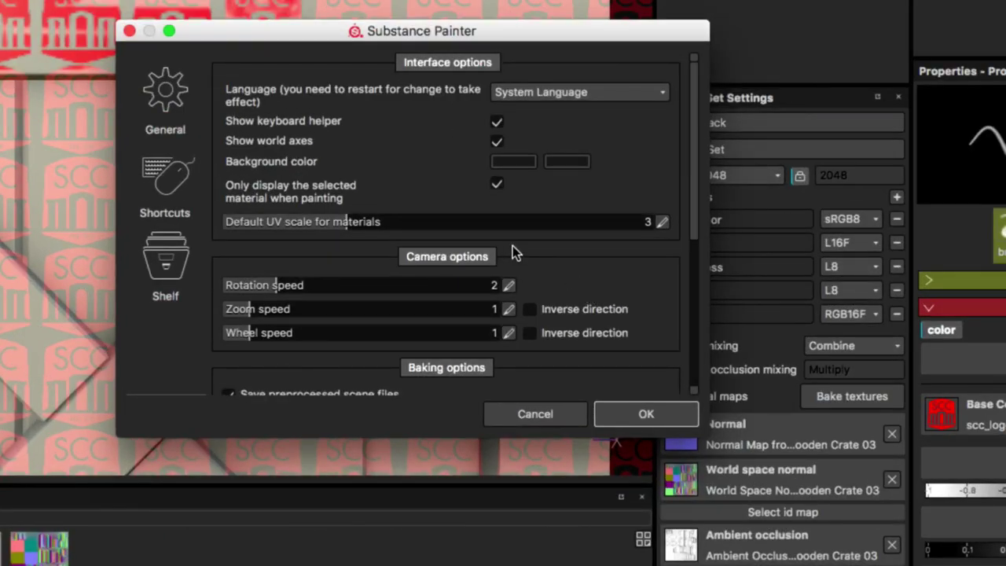
pyautogui.click(572, 404)
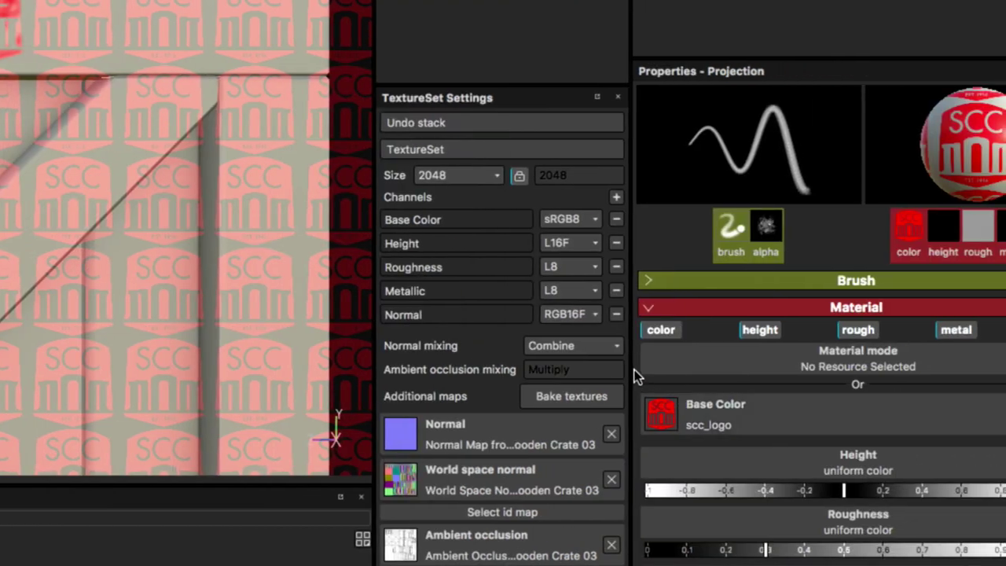
# Widen the texture set and viewer settings area and set the viewer's Stencil opacity to 0
pyautogui.moveTo(631, 348); pyautogui.dragTo(710, 351)
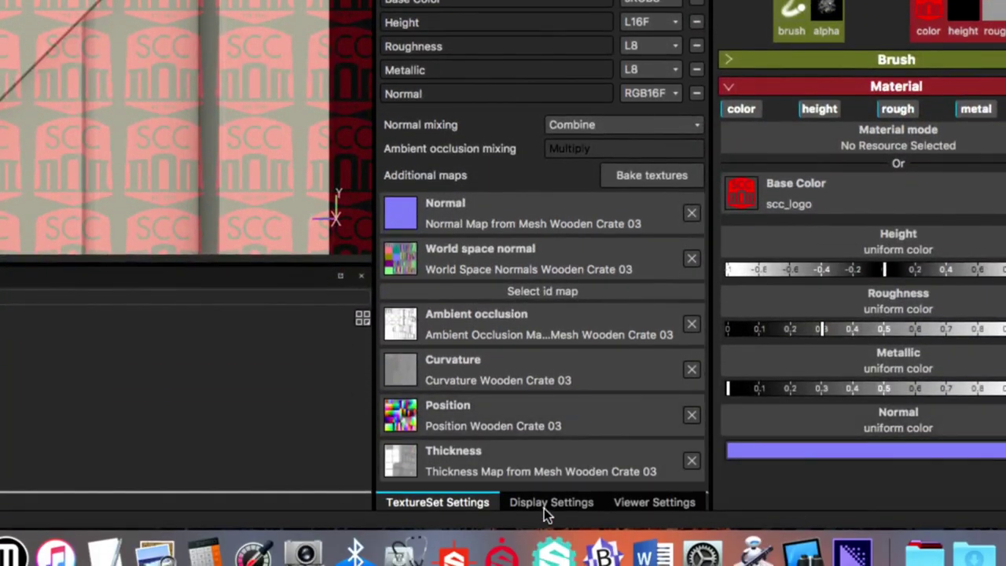
pyautogui.click(551, 503)
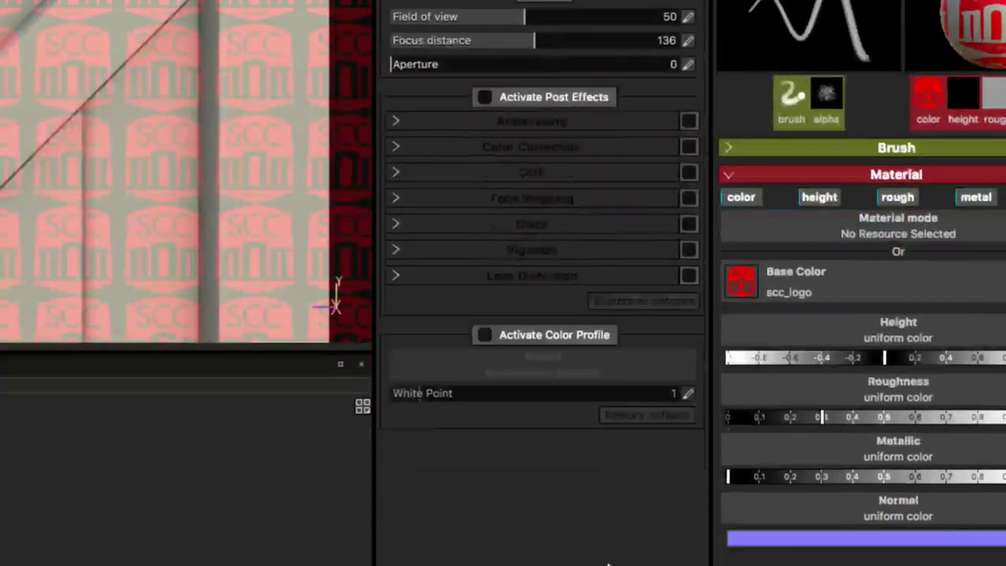
pyautogui.click(652, 494)
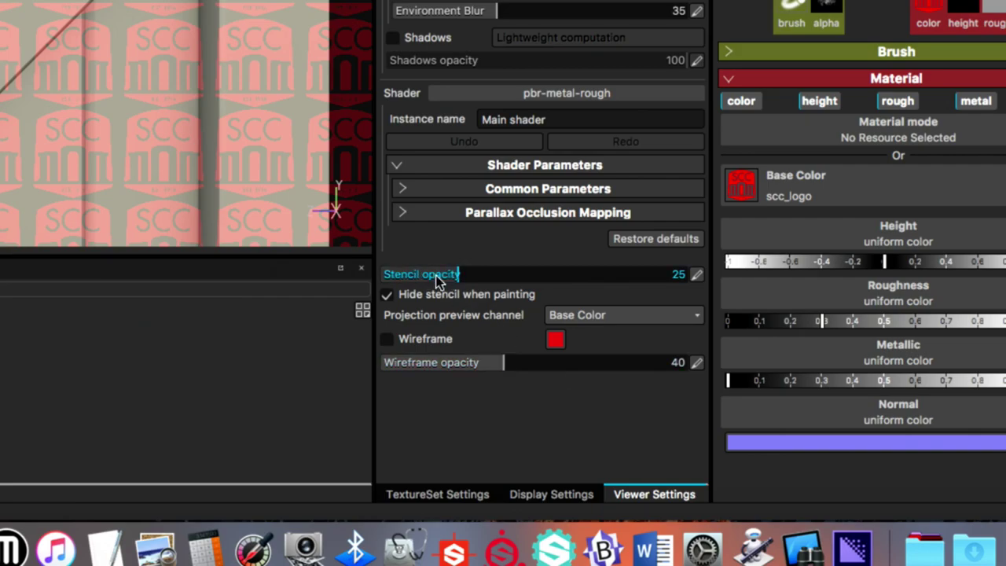
pyautogui.moveTo(424, 279); pyautogui.dragTo(353, 275)
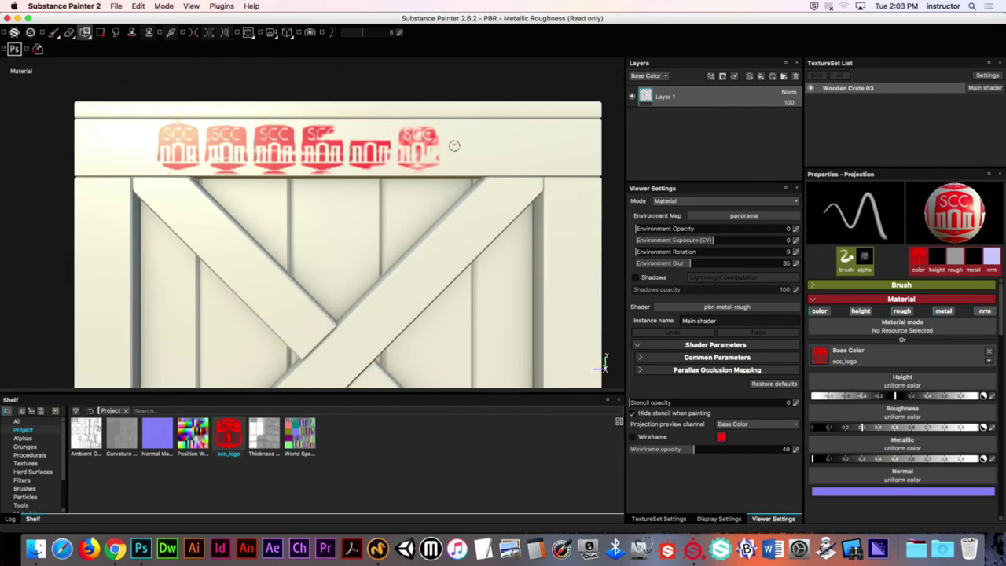
# Paint further logos along the upper board with the preview hidden, and set the Stencil opacity to 26
pyautogui.moveTo(452, 135)
pyautogui.mouseDown()
pyautogui.moveTo(455, 166)
pyautogui.moveTo(491, 136)
pyautogui.mouseUp()
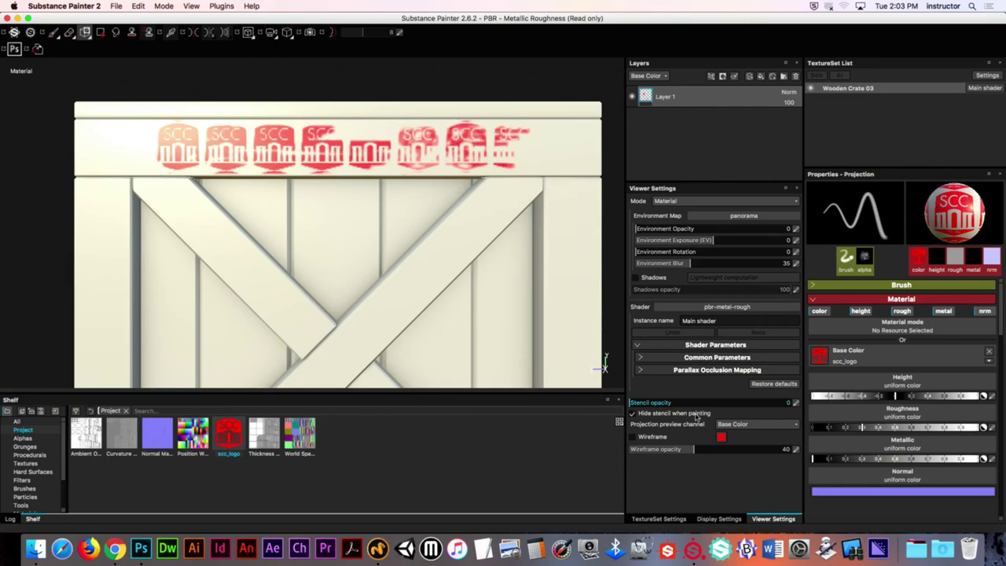
pyautogui.moveTo(643, 405); pyautogui.dragTo(671, 404)
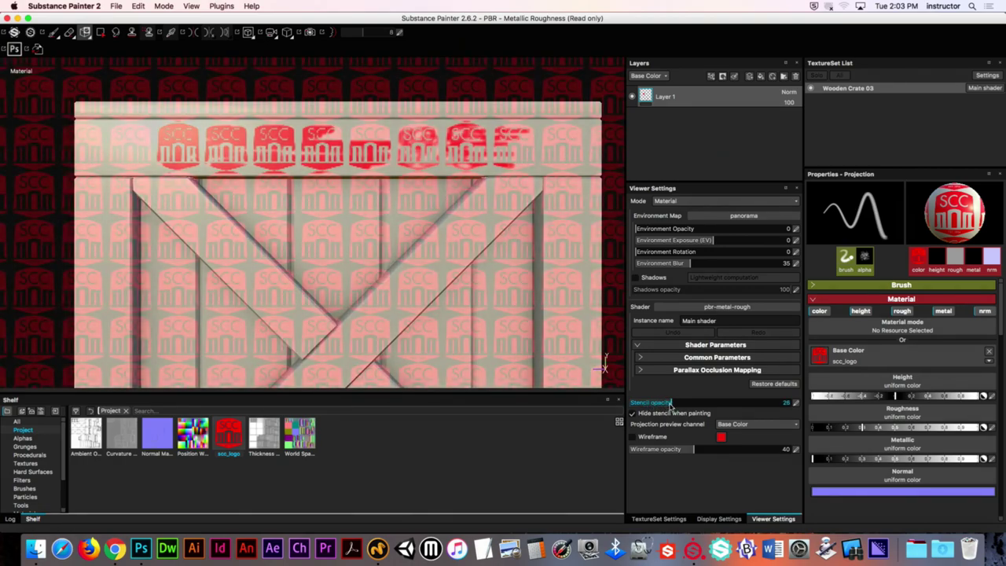
pyautogui.moveTo(315, 241)
pyautogui.mouseDown()
pyautogui.moveTo(281, 237)
pyautogui.moveTo(326, 245)
pyautogui.mouseUp()
pyautogui.press('super+z')
# Switch to the Paint tool and examine the crate's logo-painted sides and its blank underside
pyautogui.keyDown('alt'); pyautogui.moveTo(313, 240); pyautogui.dragTo(527, 254); pyautogui.keyUp('alt')
pyautogui.click(54, 32)
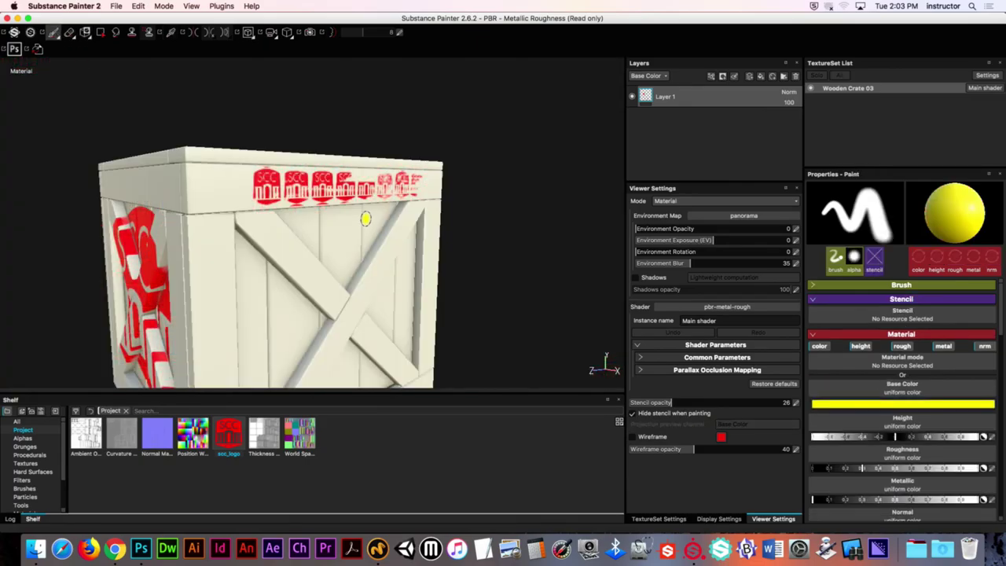
pyautogui.moveTo(364, 218)
pyautogui.keyDown('alt'); pyautogui.mouseDown()
pyautogui.moveTo(394, 212)
pyautogui.moveTo(427, 184)
pyautogui.moveTo(273, 204)
pyautogui.moveTo(285, 203)
pyautogui.mouseUp(); pyautogui.keyUp('alt')
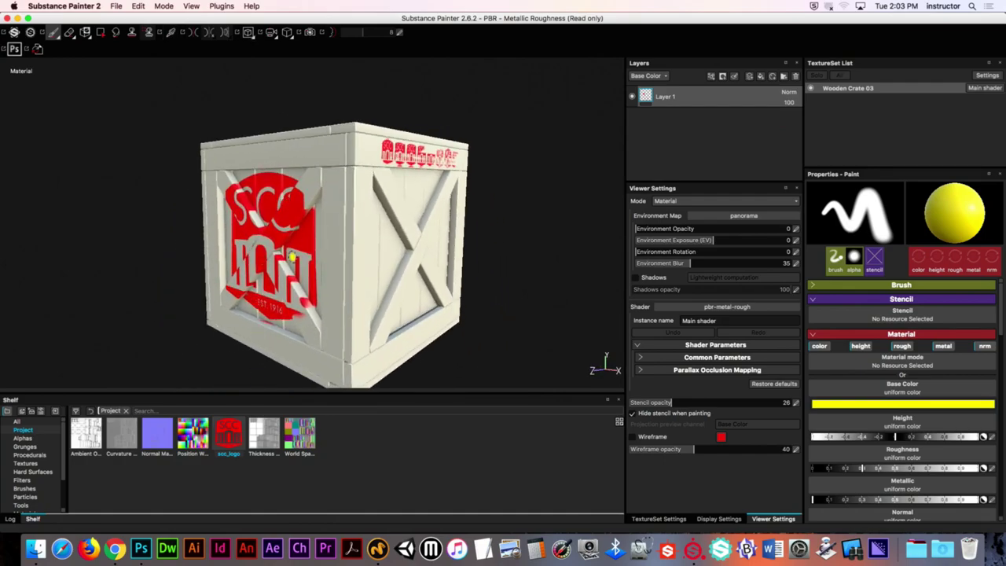
pyautogui.keyDown('alt'); pyautogui.moveTo(525, 189); pyautogui.dragTo(462, 183); pyautogui.keyUp('alt')
pyautogui.hotkey('alt', 'shift')
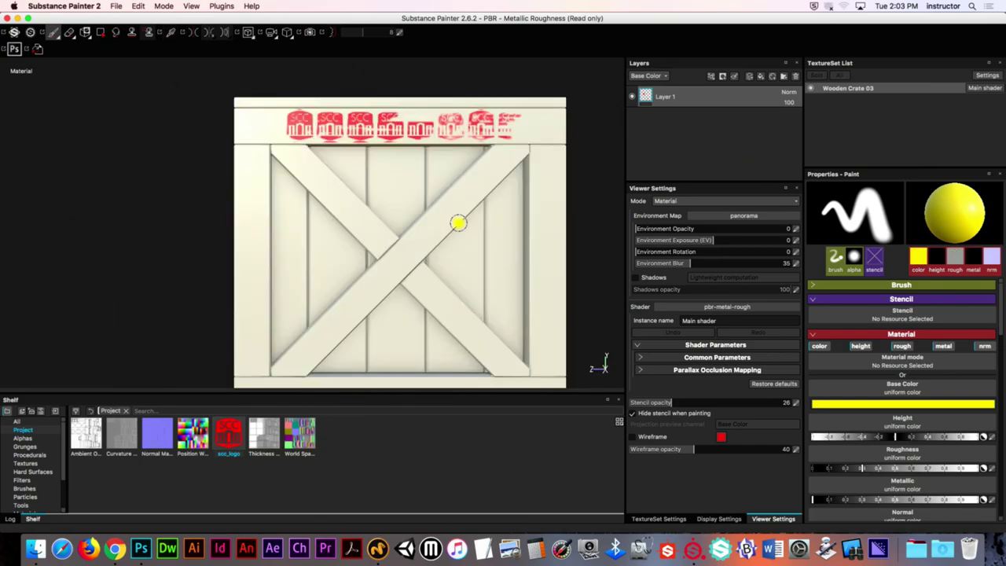
pyautogui.keyDown('alt'); pyautogui.moveTo(460, 272); pyautogui.dragTo(440, 228, button='middle'); pyautogui.keyUp('alt')
pyautogui.keyDown('alt'); pyautogui.moveTo(440, 228); pyautogui.dragTo(382, 186); pyautogui.keyUp('alt')
pyautogui.keyDown('alt'); pyautogui.moveTo(382, 186); pyautogui.dragTo(312, 236, button='middle'); pyautogui.keyUp('alt')
pyautogui.press('f')
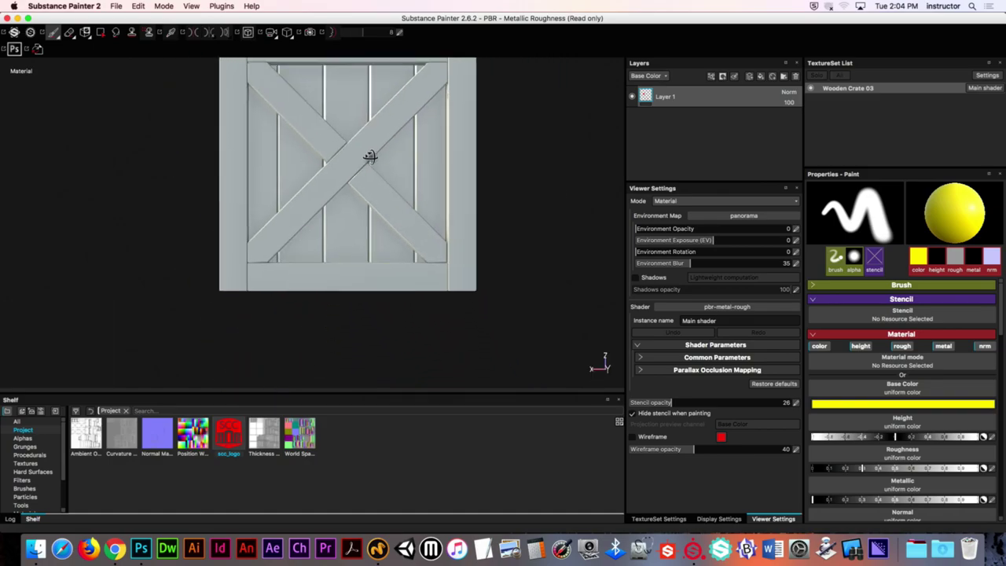
pyautogui.scroll(3, 384, 197)
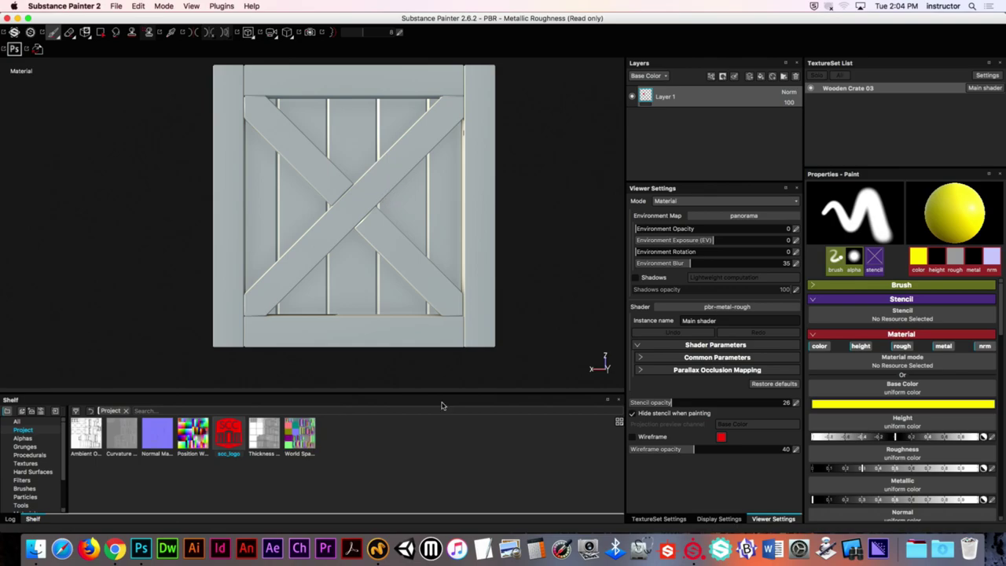
# Switch to Photoshop and change the logo's Color Fill 1 layer from red to near-white fbfbfb
pyautogui.click(141, 549)
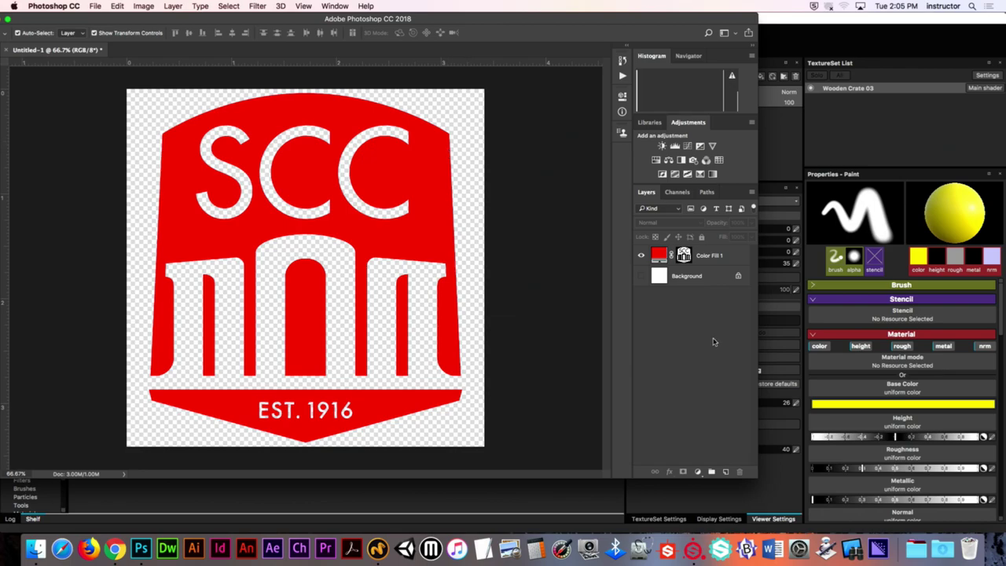
pyautogui.doubleClick(659, 254)
pyautogui.moveTo(474, 200); pyautogui.dragTo(360, 99)
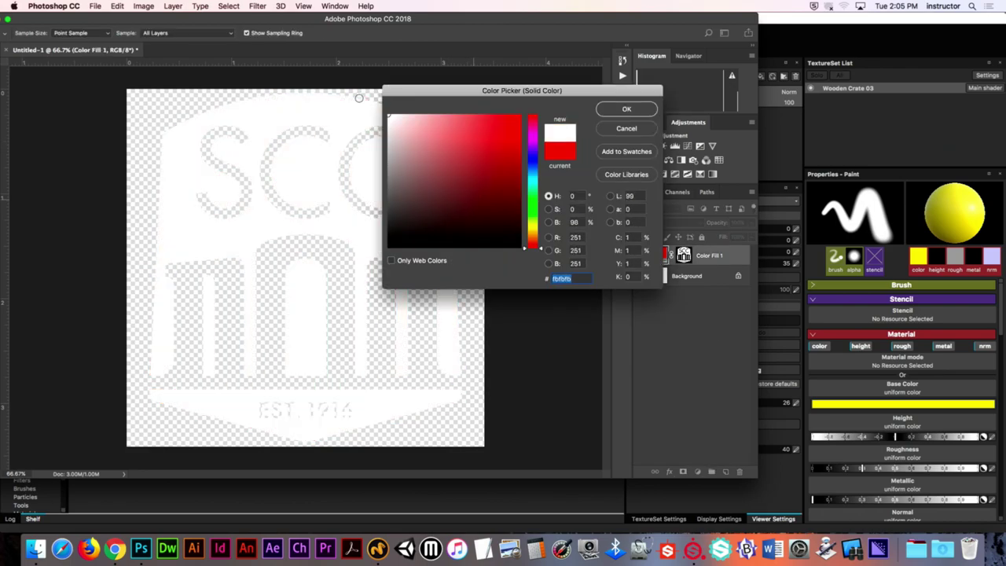
pyautogui.click(613, 111)
pyautogui.click(667, 348)
pyautogui.doubleClick(693, 285)
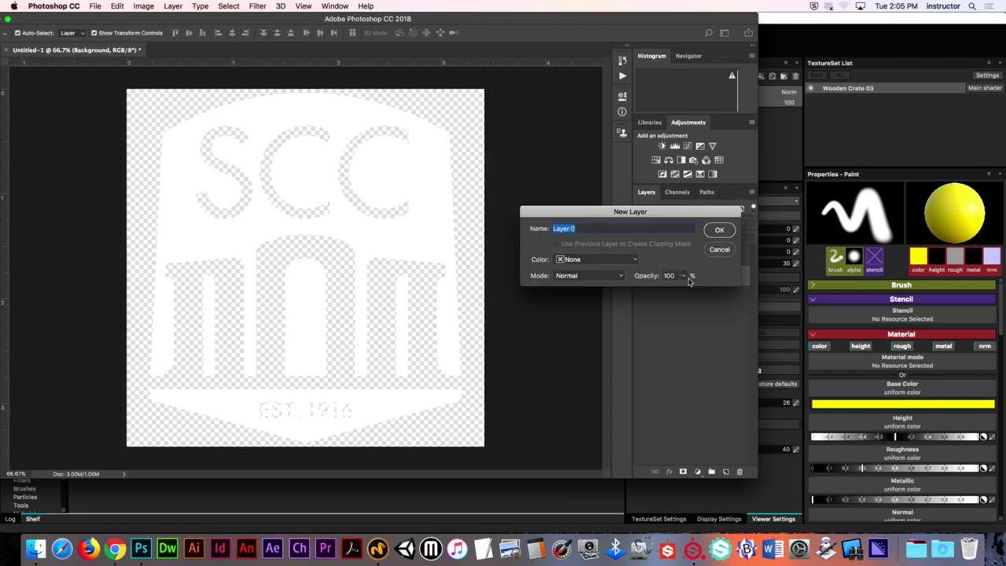
pyautogui.click(718, 250)
pyautogui.doubleClick(665, 277)
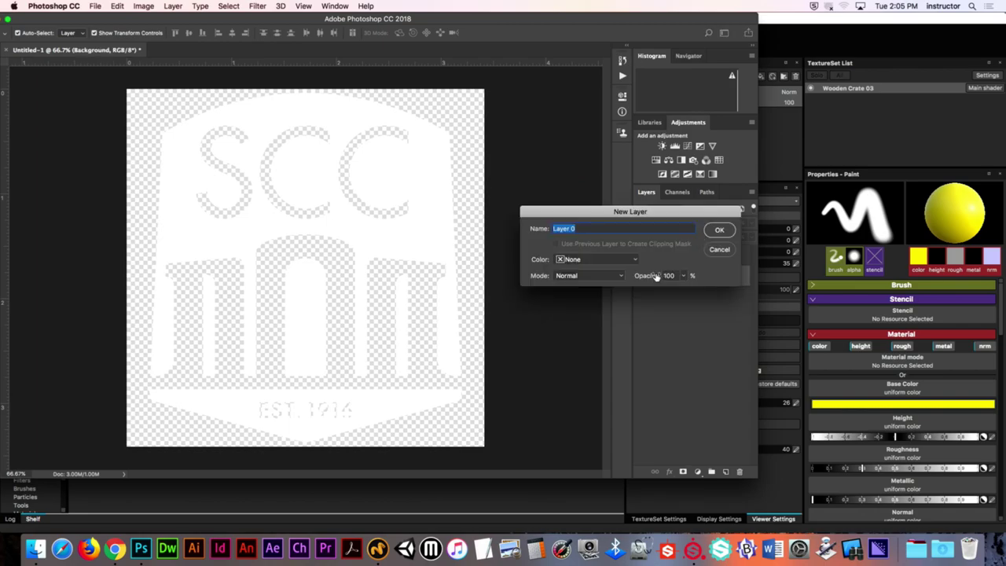
pyautogui.click(722, 250)
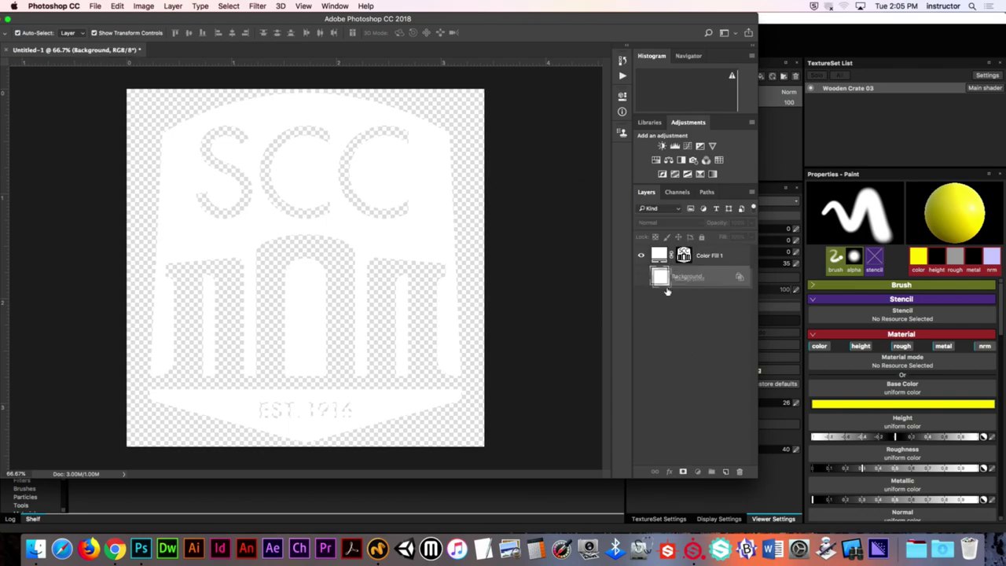
# Delete the Background layer and add a black Solid Color fill layer beneath the white logo layer
pyautogui.moveTo(664, 276); pyautogui.dragTo(740, 466)
pyautogui.click(700, 471)
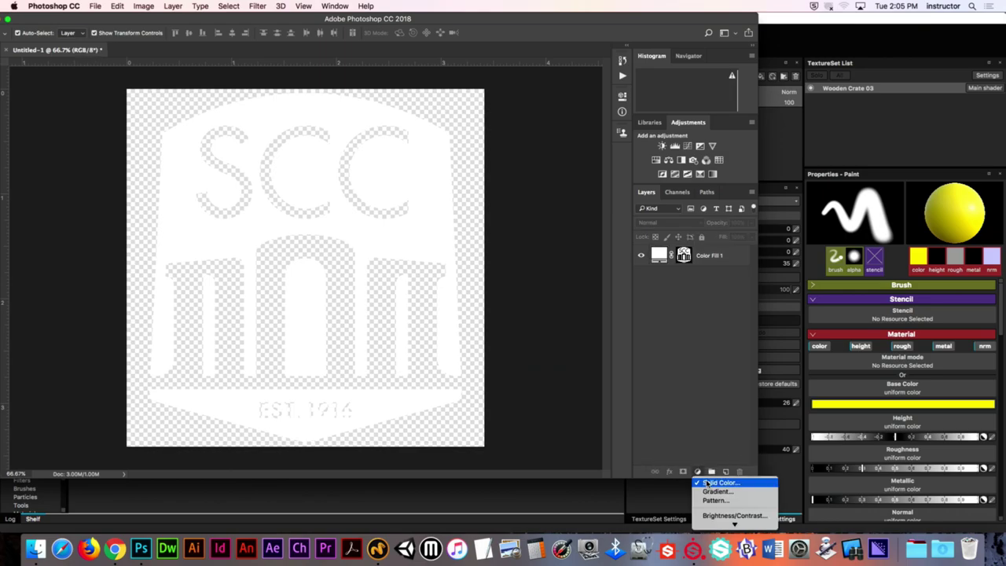
pyautogui.click(719, 482)
pyautogui.moveTo(345, 289); pyautogui.dragTo(345, 290)
pyautogui.click(619, 111)
pyautogui.moveTo(659, 258); pyautogui.dragTo(664, 330)
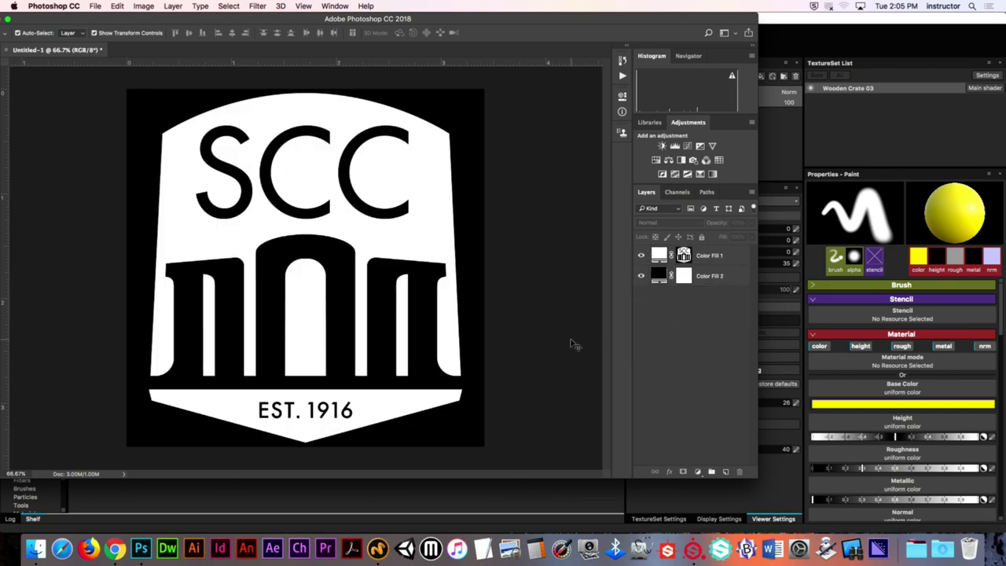
# Export the black-and-white logo as a PNG named scc_logo_mask.png to the Desktop
pyautogui.click(96, 5)
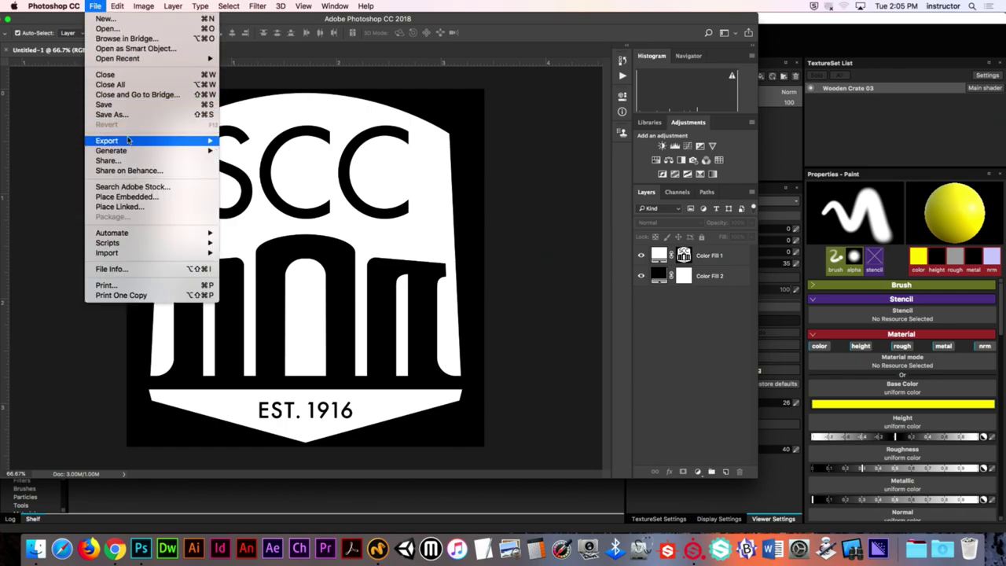
pyautogui.moveTo(128, 140)
pyautogui.click(259, 143)
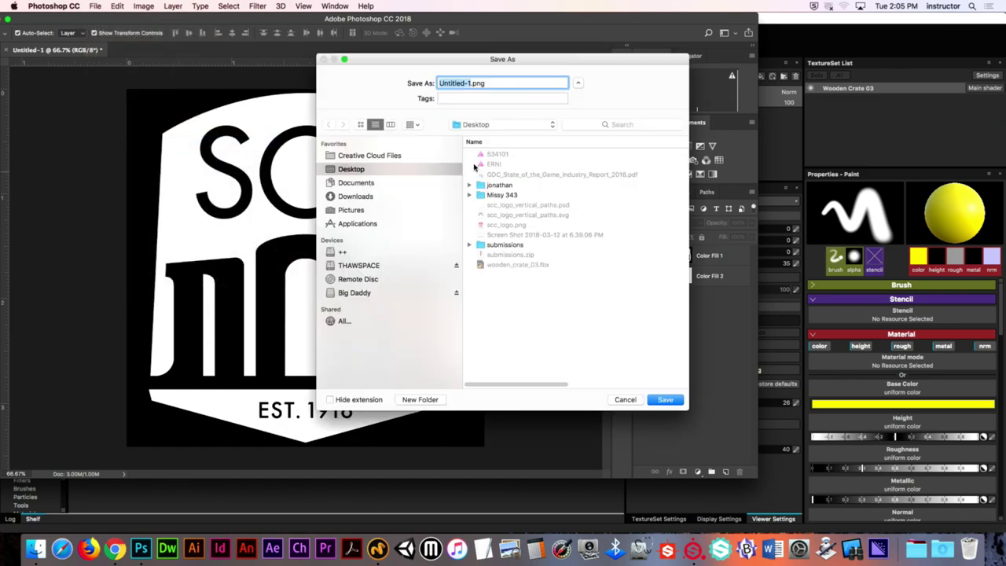
pyautogui.click(508, 227)
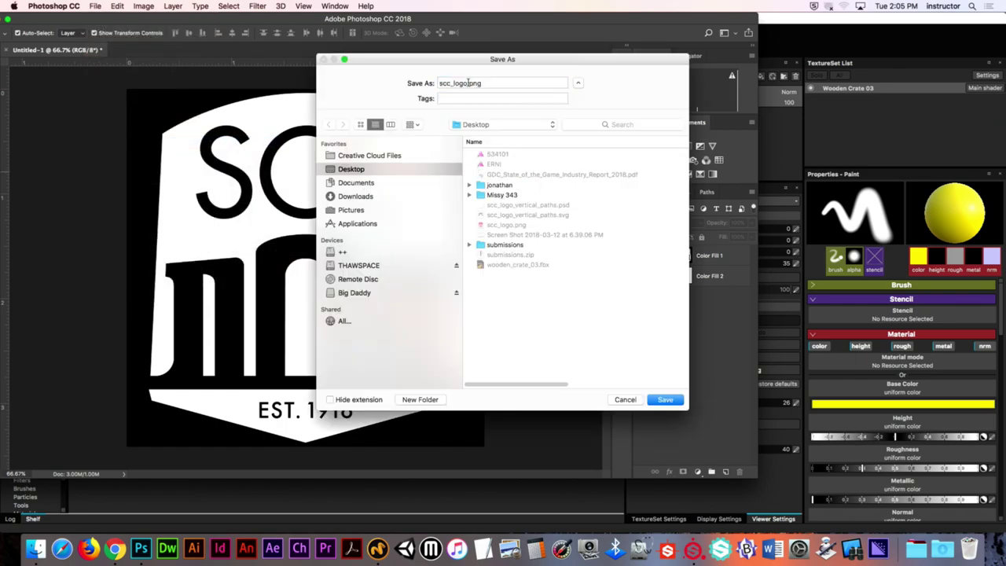
pyautogui.click(469, 83)
pyautogui.write('_')
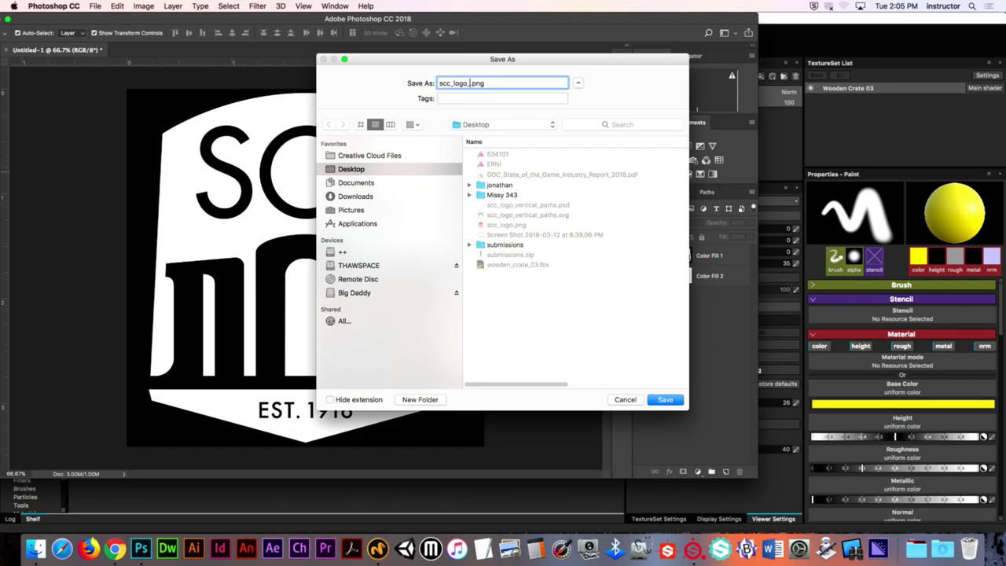
pyautogui.write('mask')
pyautogui.click(665, 399)
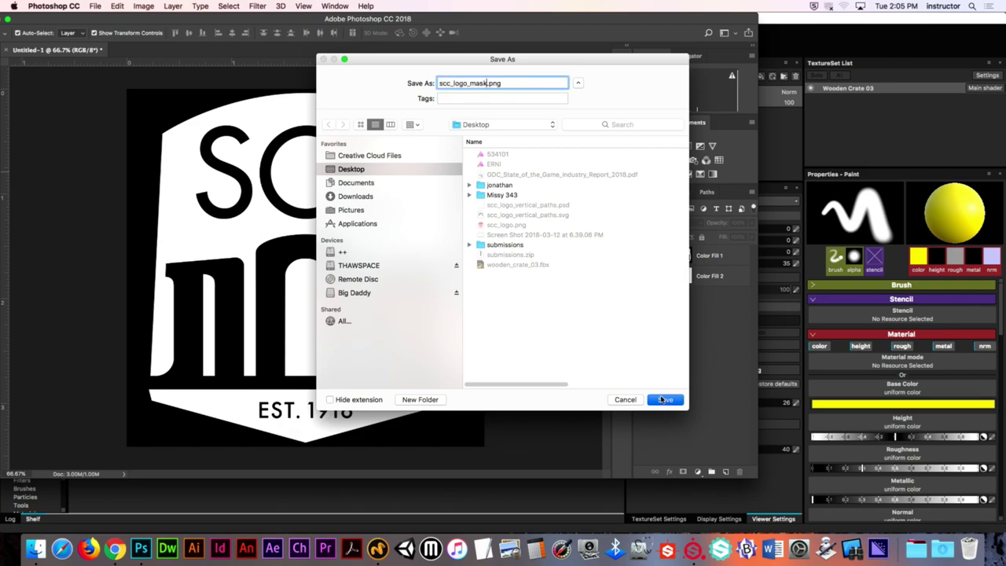
# Hide Photoshop to return to Substance Painter, open the Desktop folder in Finder and preview scc_logo_mask.png
pyautogui.click(54, 5)
pyautogui.click(67, 71)
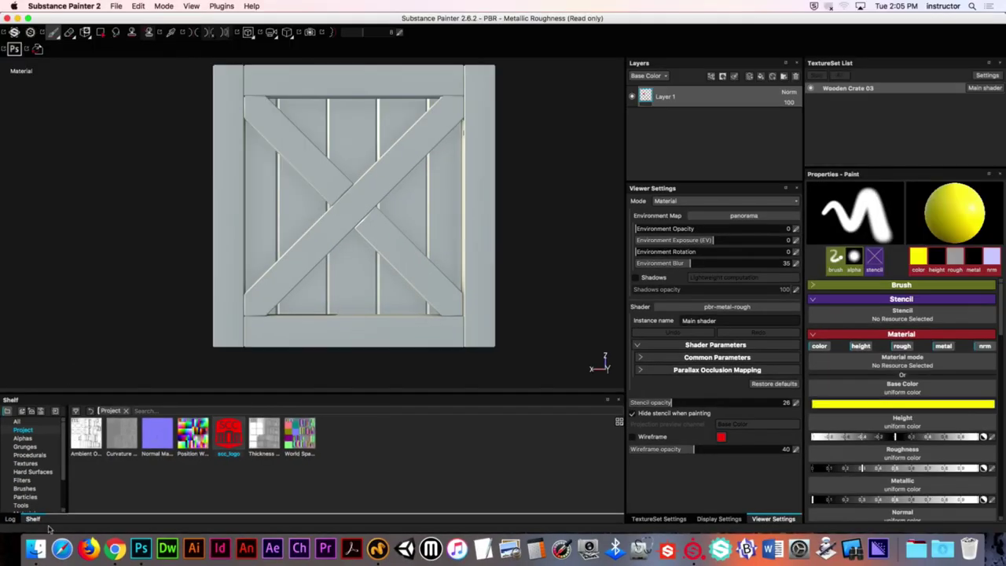
pyautogui.click(65, 534)
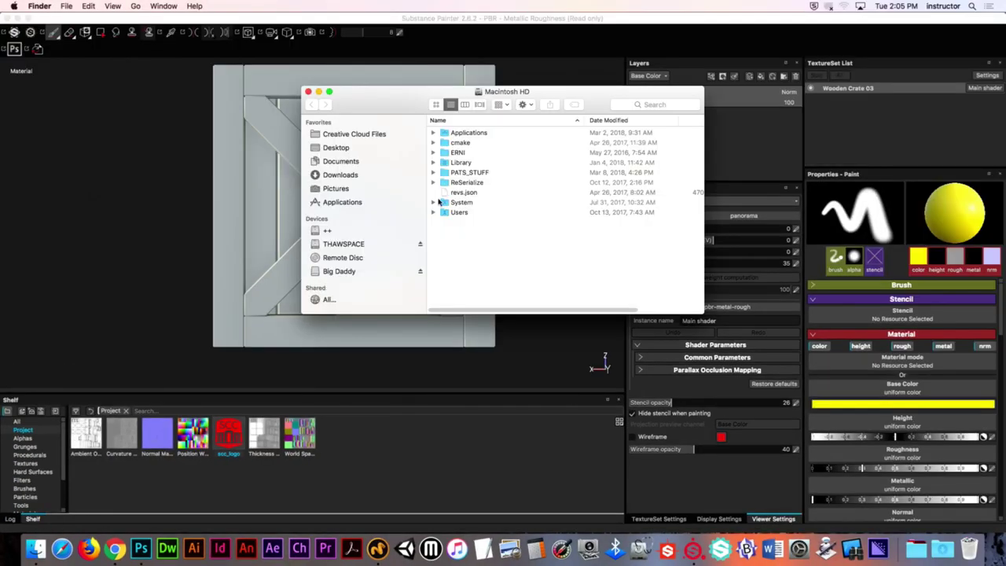
pyautogui.click(380, 152)
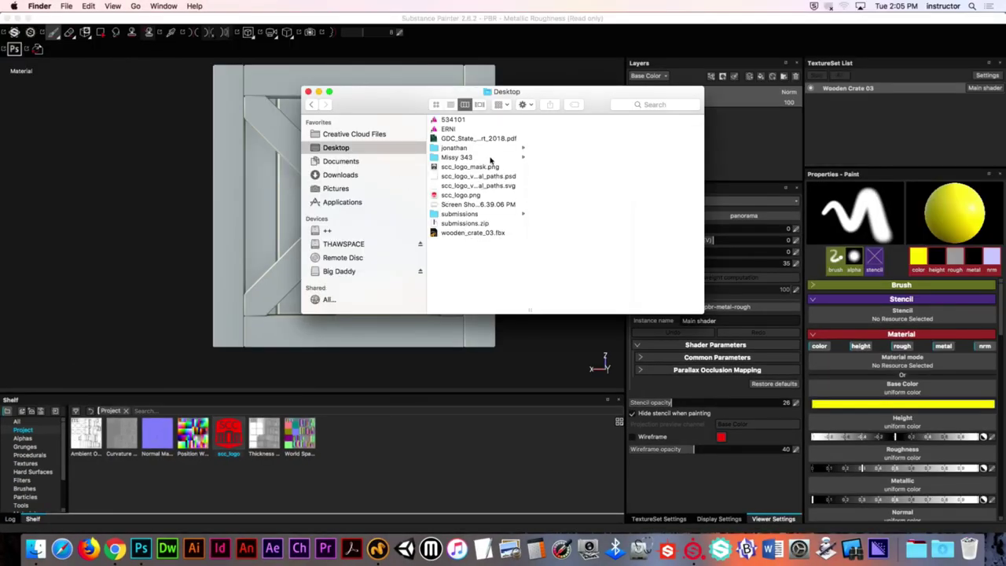
pyautogui.click(472, 166)
pyautogui.press('space')
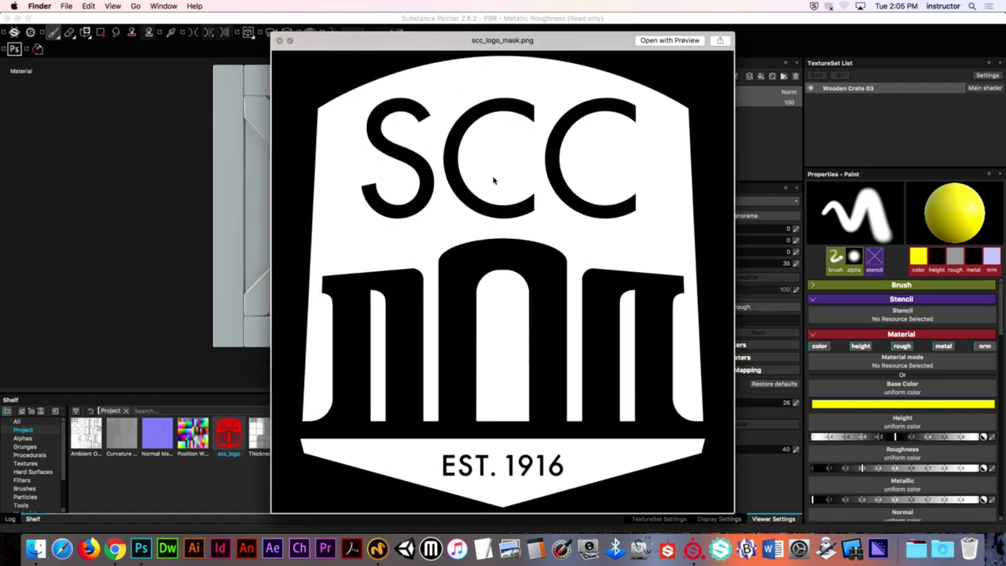
pyautogui.press('space')
# Import scc_logo_mask.png into the current PBR - Metallic Roughness project as a texture
pyautogui.moveTo(470, 167)
pyautogui.mouseDown()
pyautogui.moveTo(416, 457)
pyautogui.moveTo(446, 481)
pyautogui.moveTo(450, 472)
pyautogui.moveTo(405, 484)
pyautogui.moveTo(417, 469)
pyautogui.mouseUp()
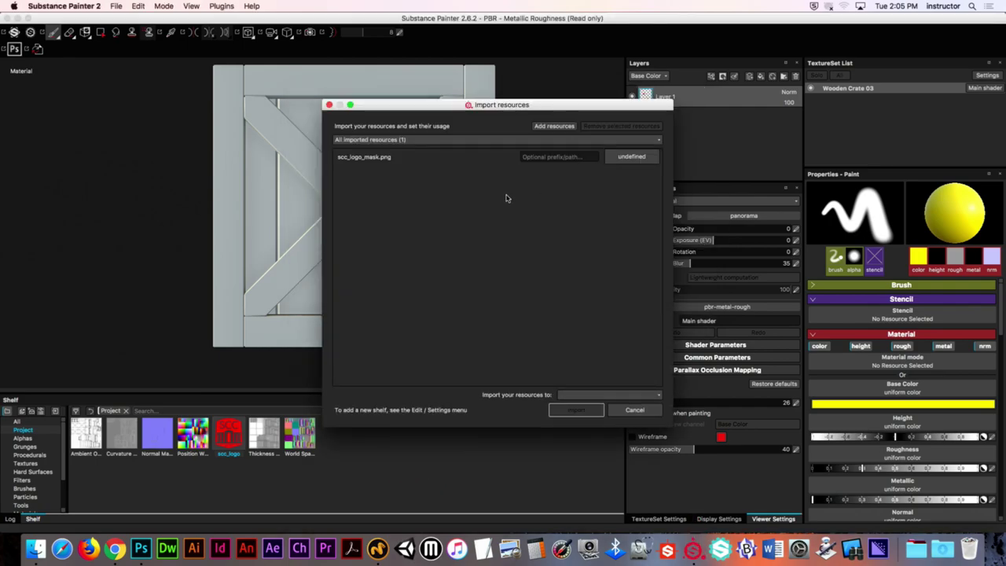
pyautogui.click(613, 157)
pyautogui.click(632, 196)
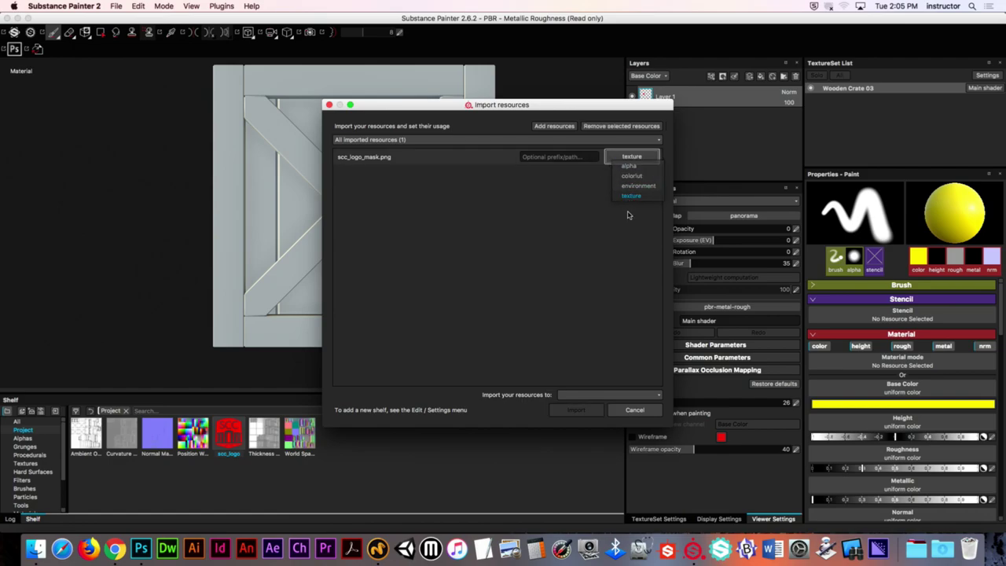
pyautogui.click(597, 395)
pyautogui.click(585, 397)
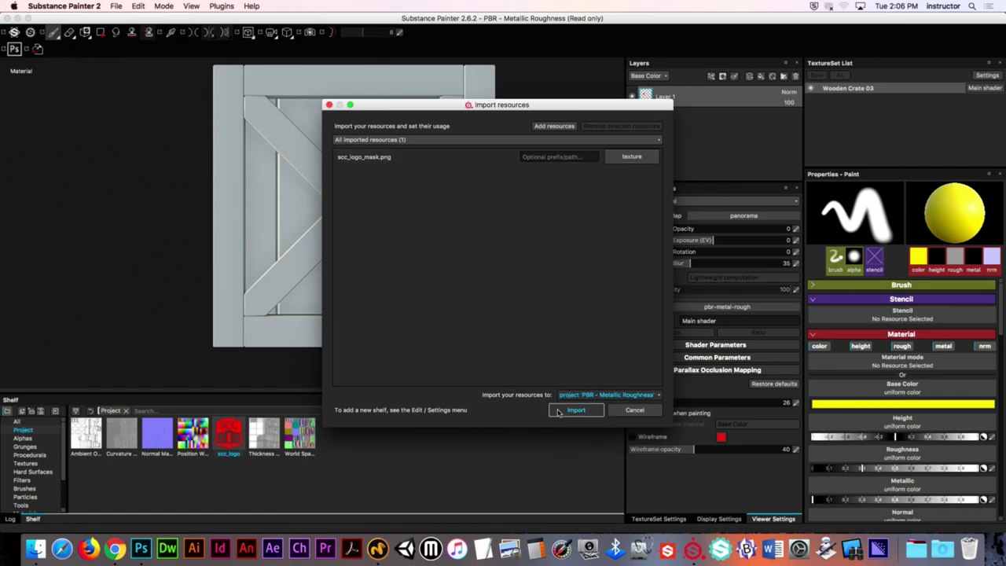
pyautogui.click(575, 410)
pyautogui.click(33, 431)
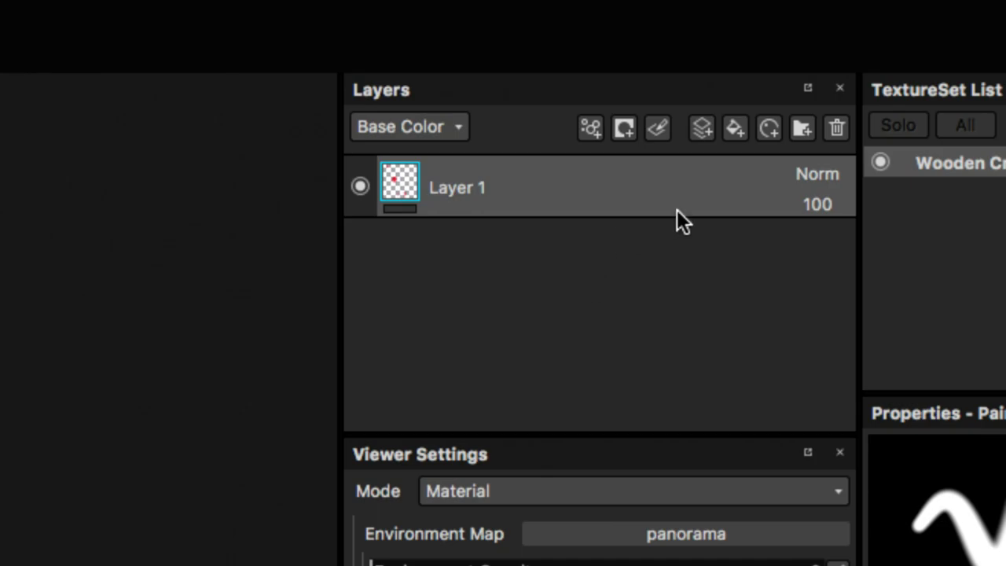
# Add a fill layer above Layer 1 and rename it SCC Logo
pyautogui.click(737, 133)
pyautogui.doubleClick(480, 185)
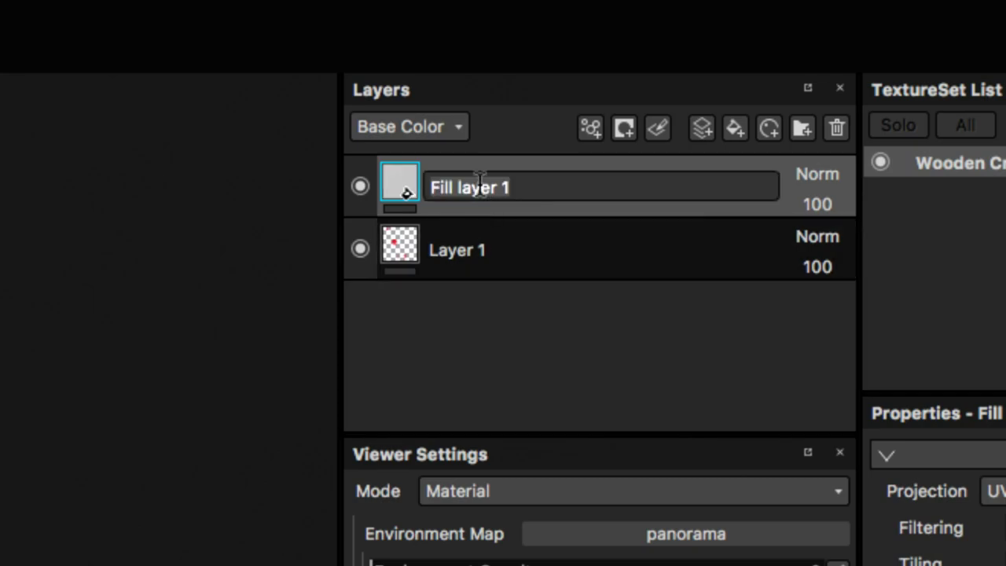
pyautogui.write('scc')
pyautogui.press('BackSpace')
pyautogui.press('BackSpace')
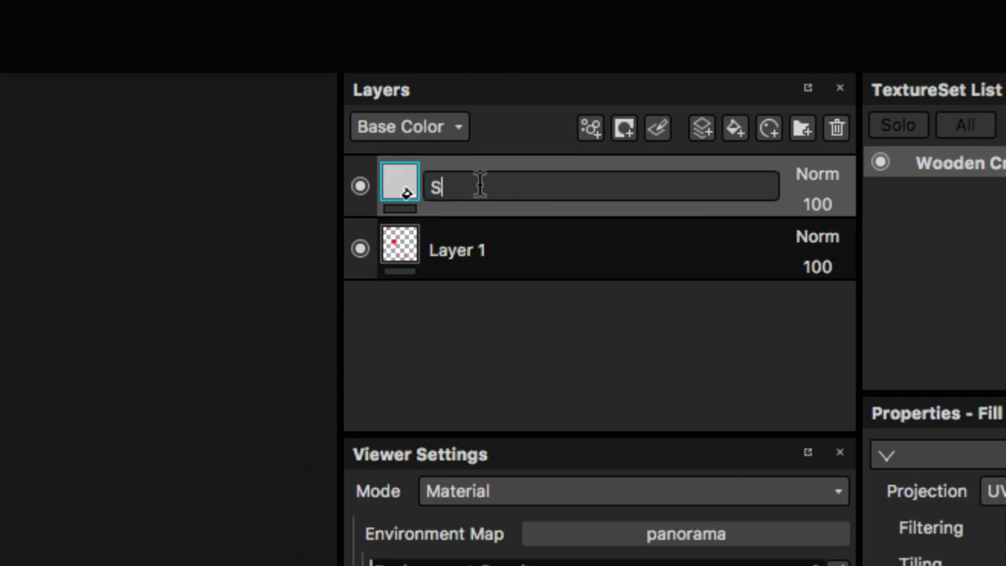
pyautogui.write('cC Logo')
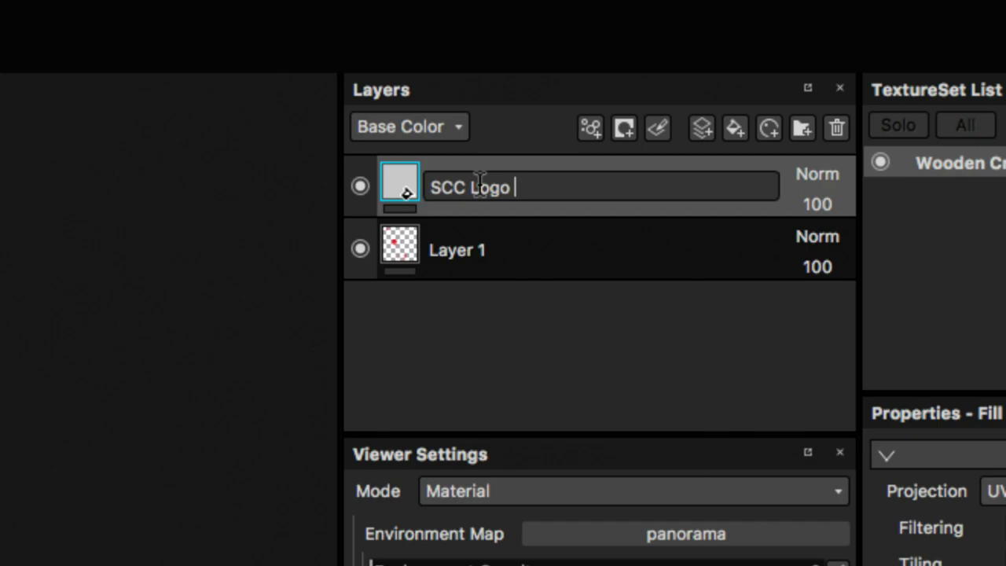
pyautogui.press('BackSpace')
pyautogui.press('Return')
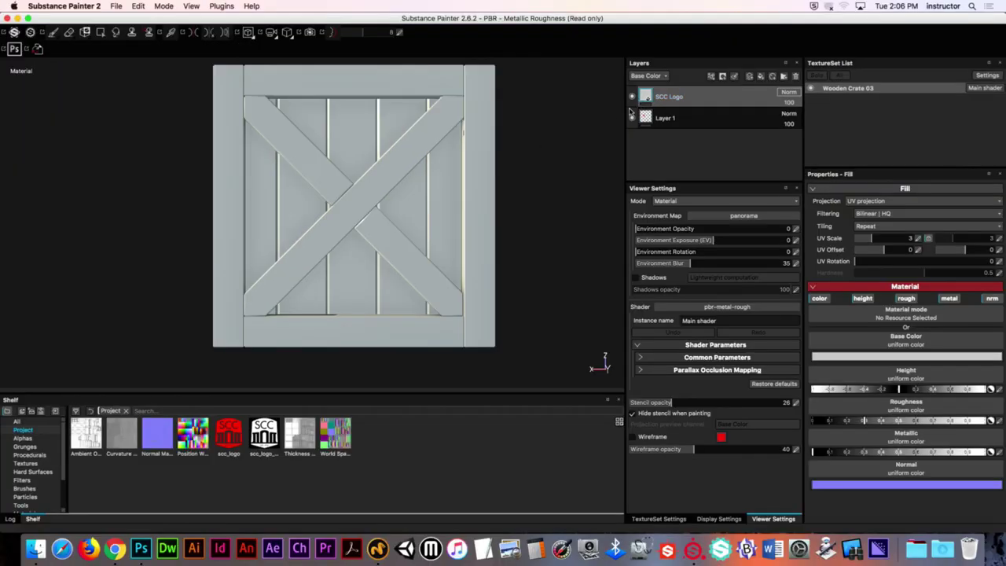
# Set the SCC Logo fill layer's base color to bright red (R 1.000, G 0.001, B 0.001)
pyautogui.keyDown('alt'); pyautogui.moveTo(488, 157); pyautogui.dragTo(407, 176); pyautogui.keyUp('alt')
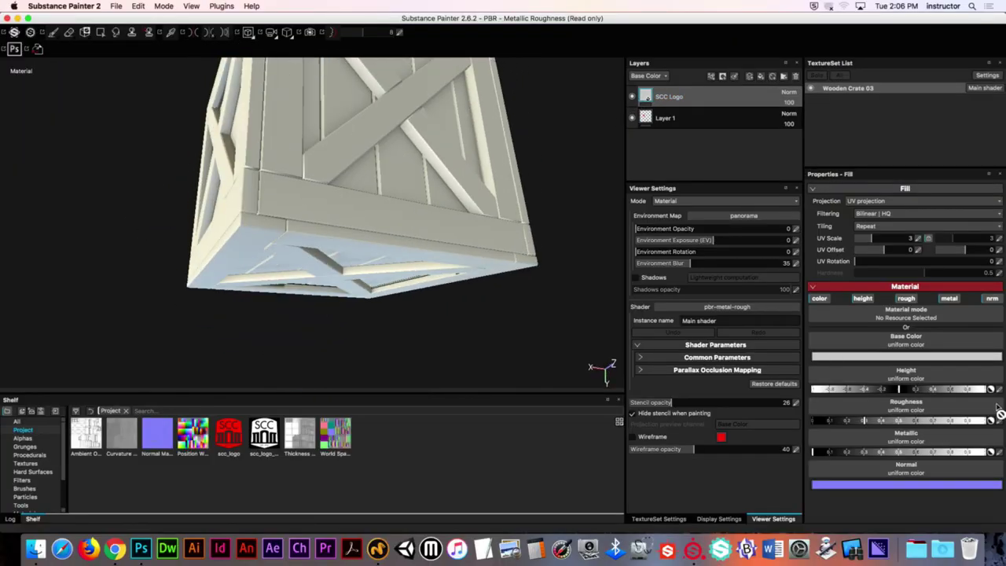
pyautogui.click(906, 356)
pyautogui.moveTo(902, 359); pyautogui.dragTo(916, 319)
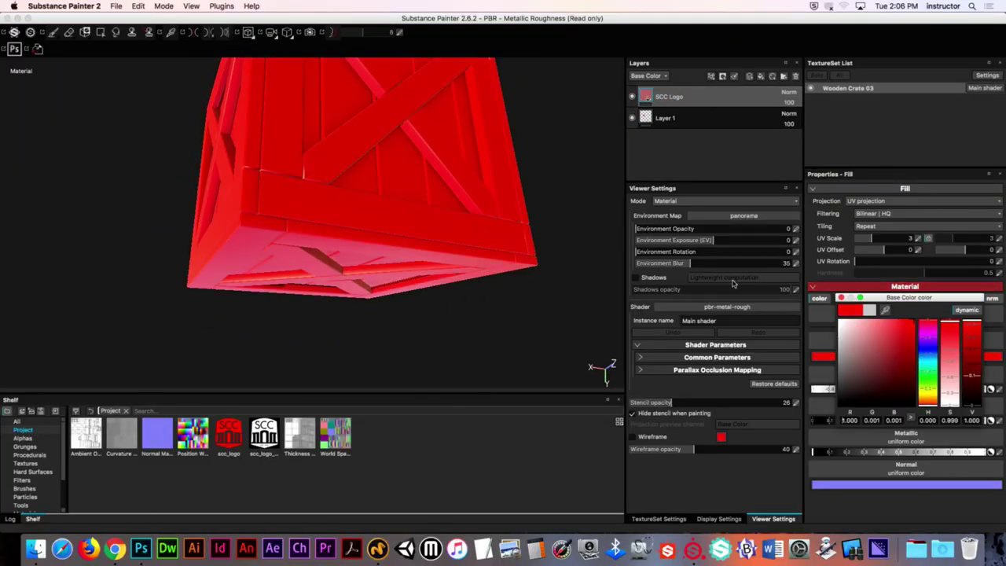
pyautogui.click(841, 298)
pyautogui.keyDown('alt'); pyautogui.moveTo(341, 256); pyautogui.dragTo(407, 229); pyautogui.keyUp('alt')
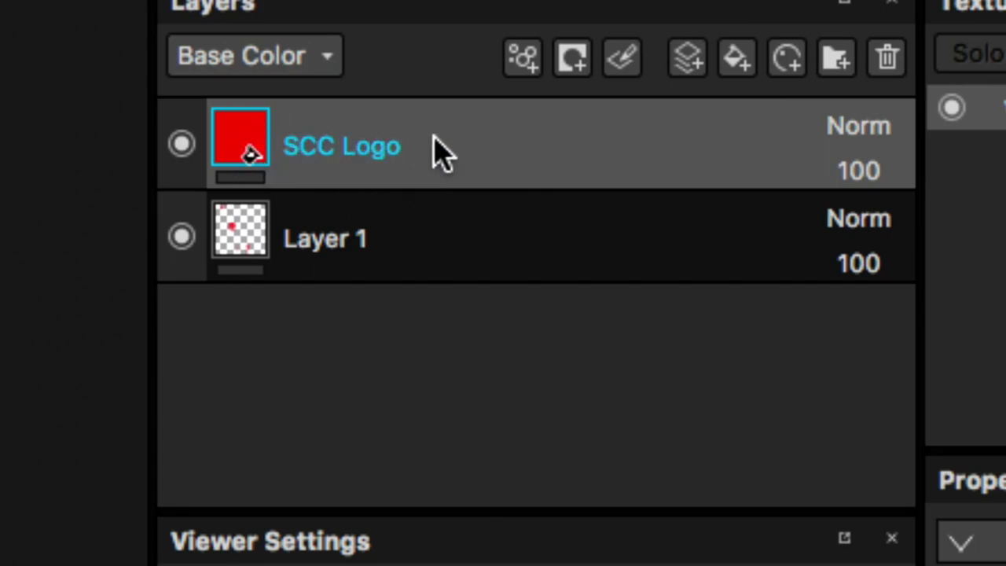
# Add a black mask to the SCC Logo layer and review the effects that can be added to it
pyautogui.rightClick(367, 172)
pyautogui.click(549, 235)
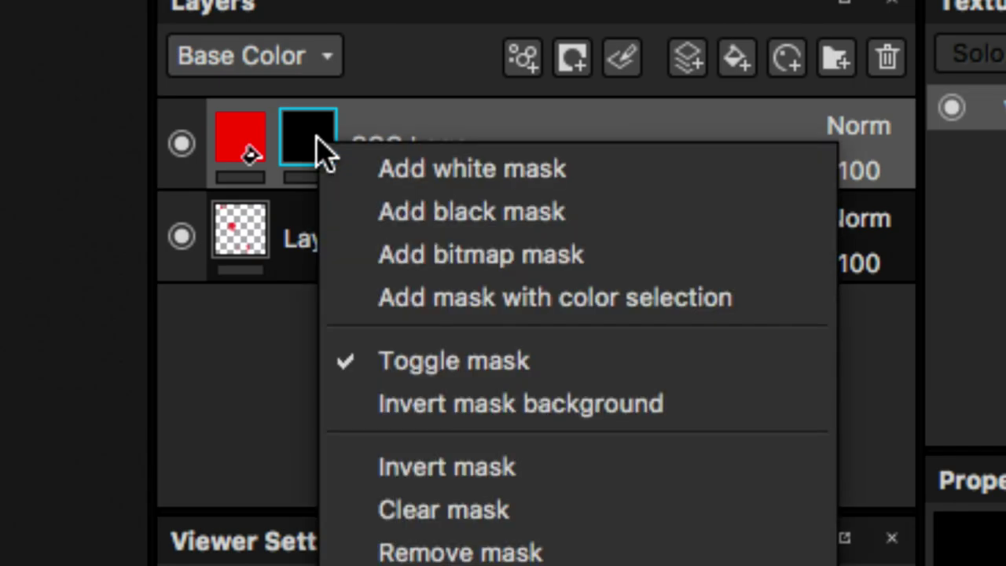
pyautogui.rightClick(319, 149)
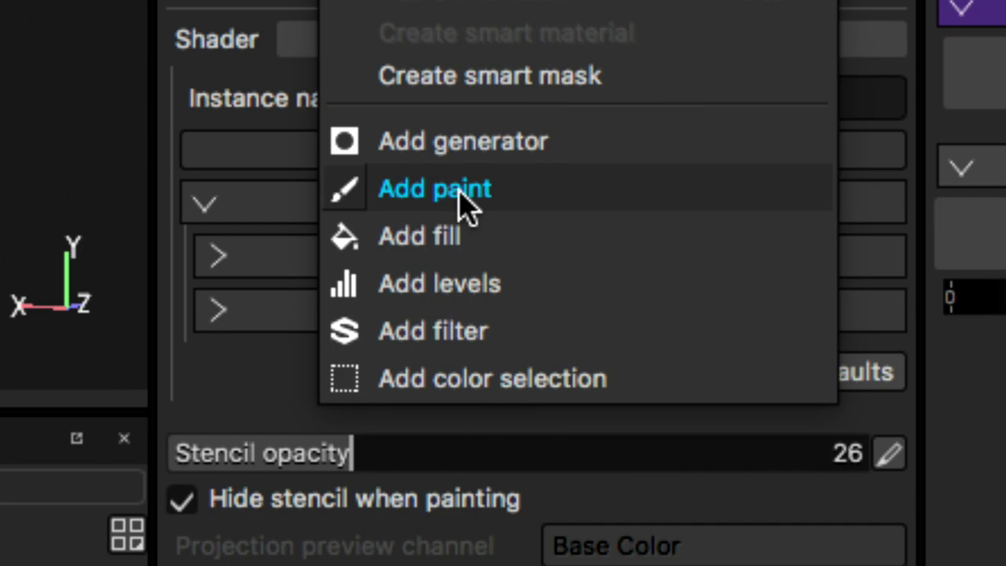
pyautogui.click(163, 393)
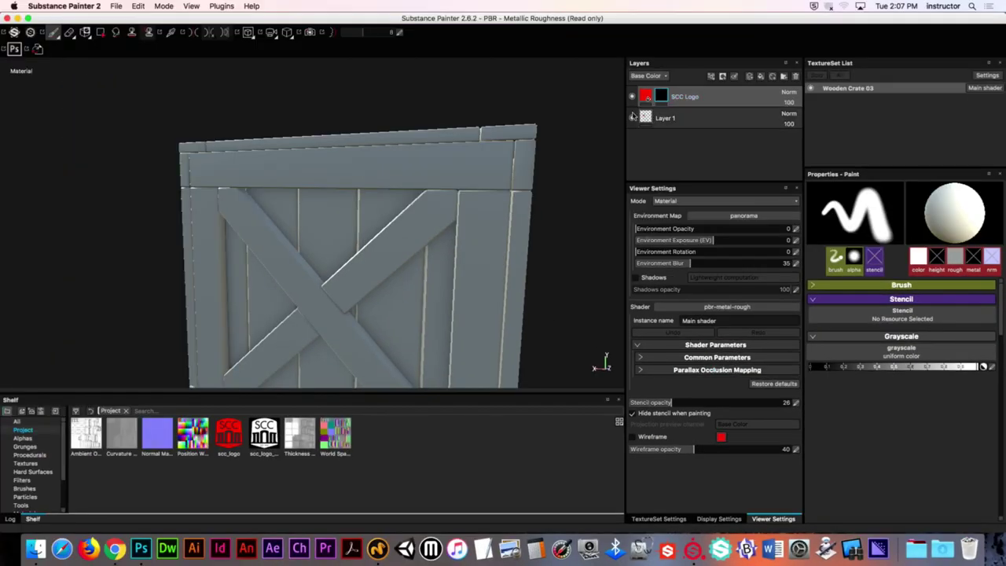
# Paint a wavy test stroke in the mask across the crate's upper front and try a turquoise-green base color on the fill
pyautogui.moveTo(276, 229)
pyautogui.mouseDown()
pyautogui.moveTo(373, 192)
pyautogui.moveTo(529, 228)
pyautogui.mouseUp()
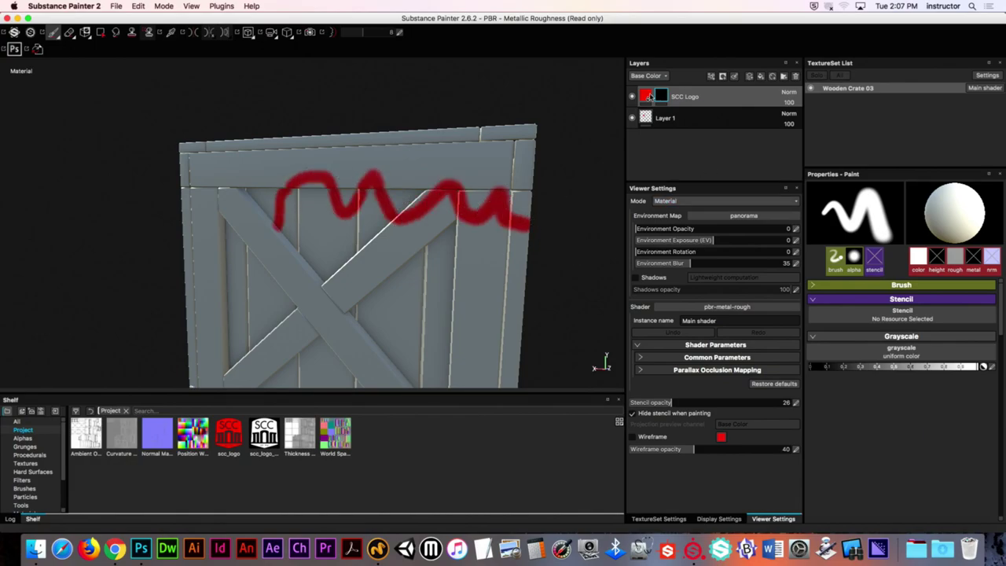
pyautogui.click(646, 96)
pyautogui.click(866, 360)
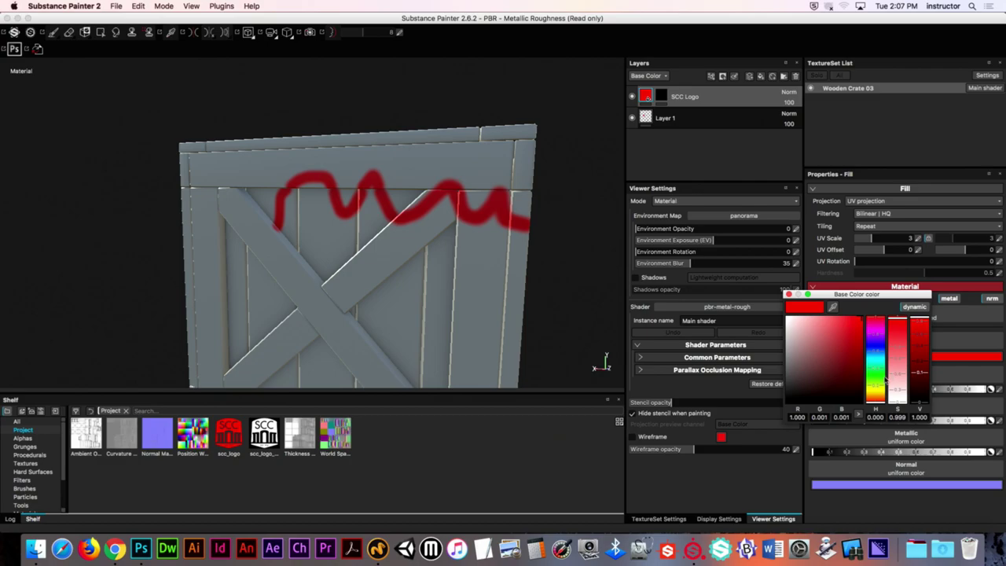
pyautogui.click(878, 378)
pyautogui.moveTo(878, 377)
pyautogui.mouseDown()
pyautogui.moveTo(876, 392)
pyautogui.moveTo(876, 353)
pyautogui.moveTo(870, 400)
pyautogui.moveTo(875, 357)
pyautogui.moveTo(876, 366)
pyautogui.mouseUp()
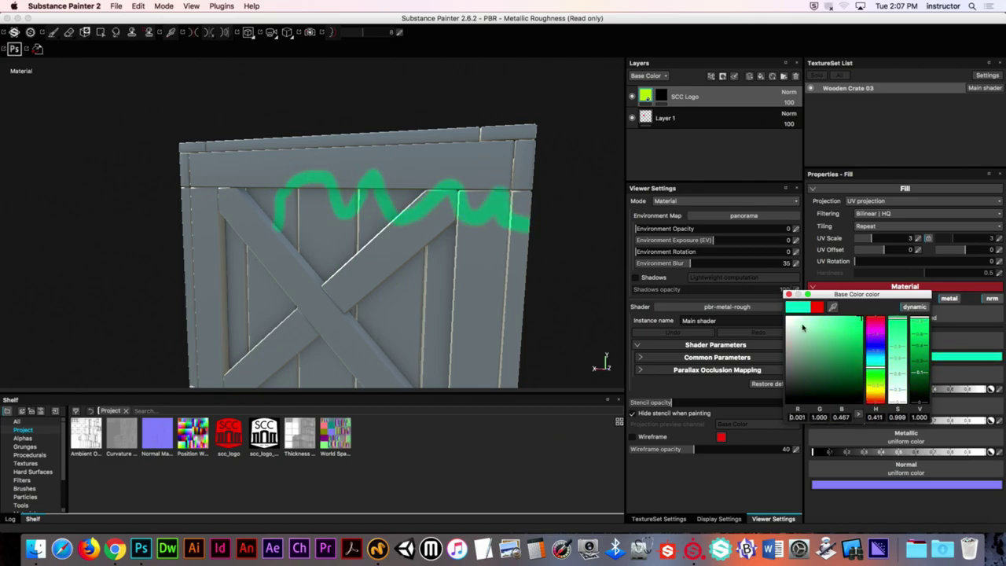
pyautogui.click(789, 294)
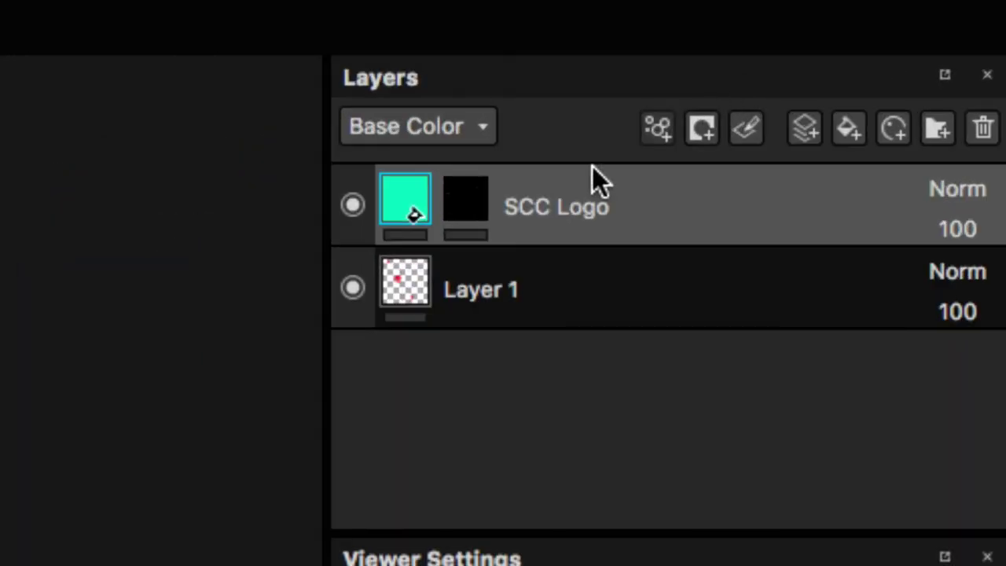
# Add a paint effect to the black mask of the SCC Logo layer
pyautogui.click(487, 211)
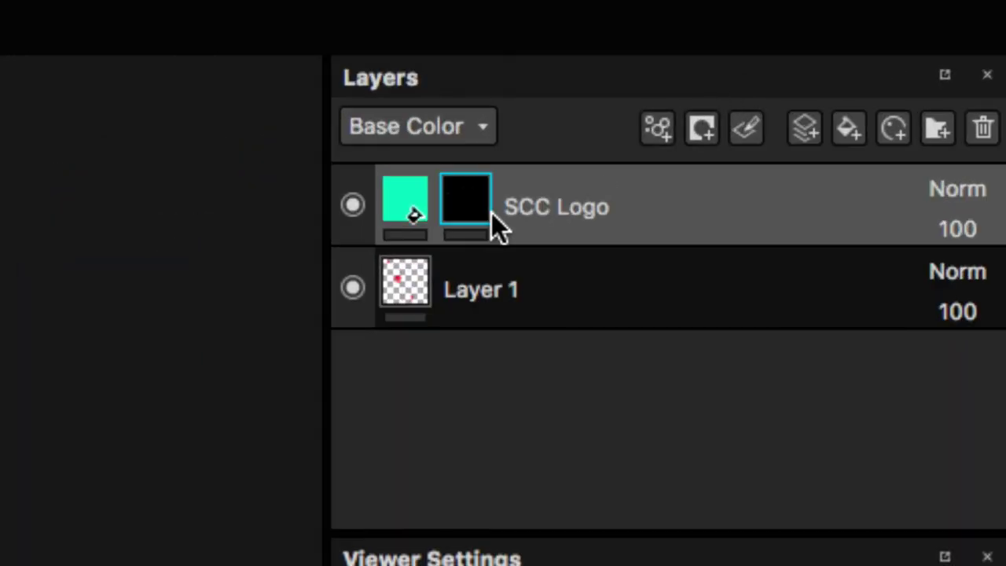
pyautogui.moveTo(492, 224); pyautogui.dragTo(560, 268)
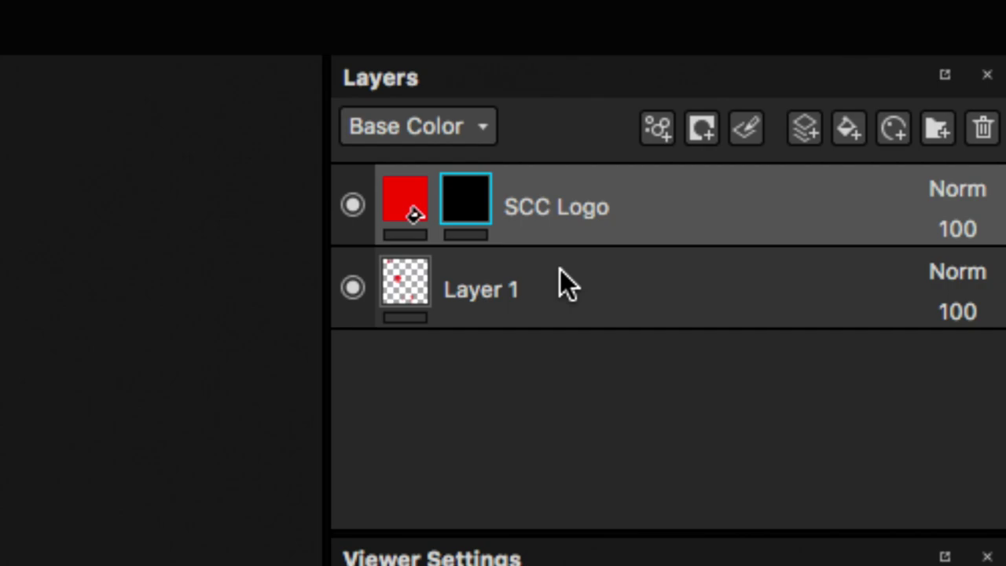
pyautogui.rightClick(457, 203)
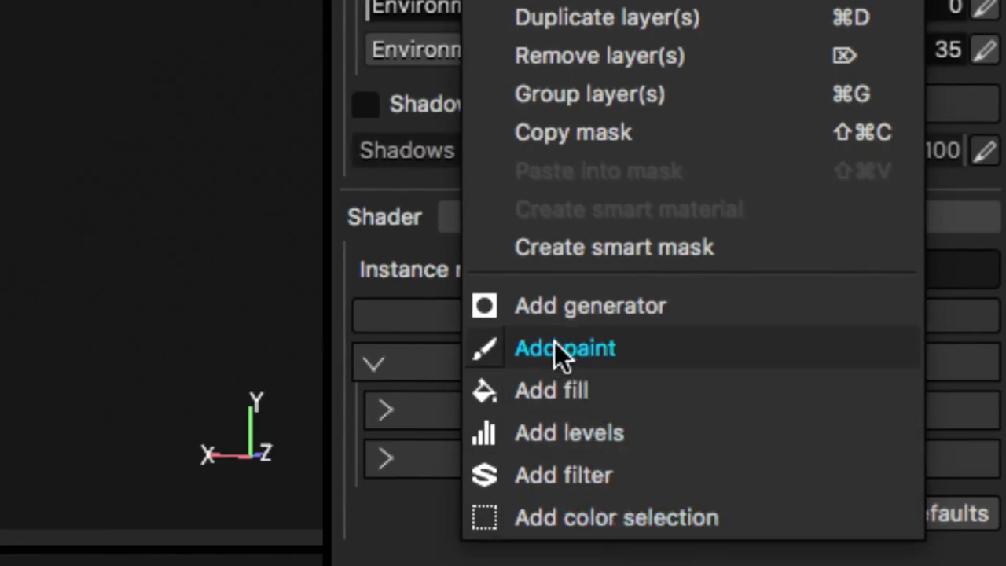
pyautogui.click(581, 348)
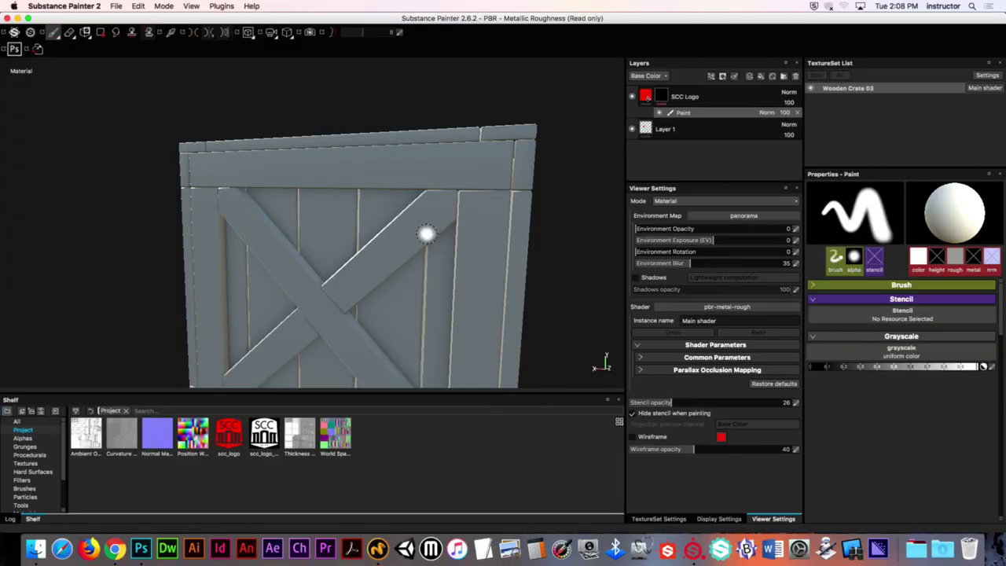
# Paint a wavy test stroke across the crate's front on the Paint effect, and toggle the effect's visibility off and on
pyautogui.moveTo(427, 231)
pyautogui.keyDown('alt'); pyautogui.mouseDown()
pyautogui.moveTo(399, 225)
pyautogui.moveTo(395, 176)
pyautogui.mouseUp(); pyautogui.keyUp('alt')
pyautogui.moveTo(299, 197)
pyautogui.mouseDown()
pyautogui.moveTo(460, 213)
pyautogui.moveTo(519, 167)
pyautogui.moveTo(481, 196)
pyautogui.mouseUp()
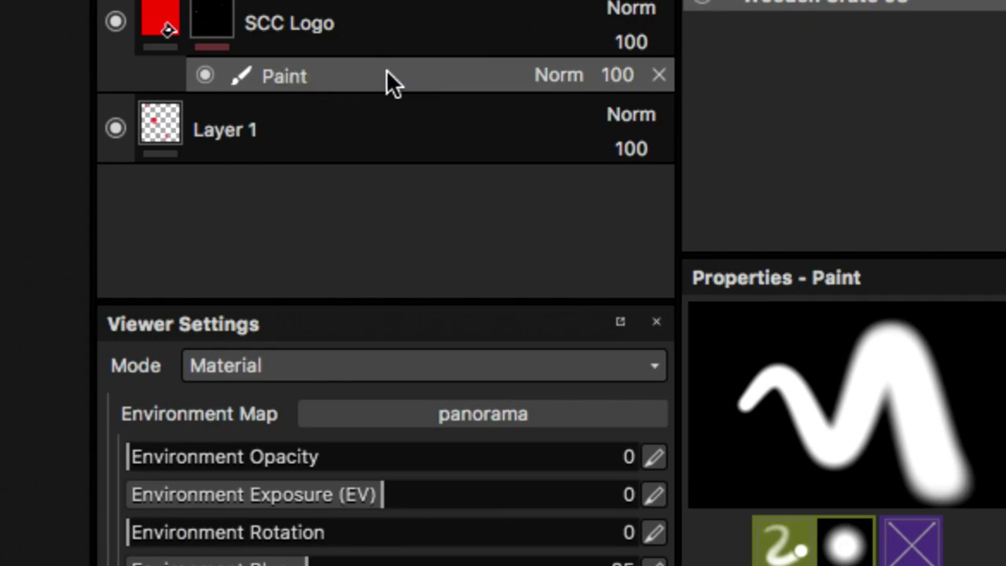
pyautogui.click(245, 30)
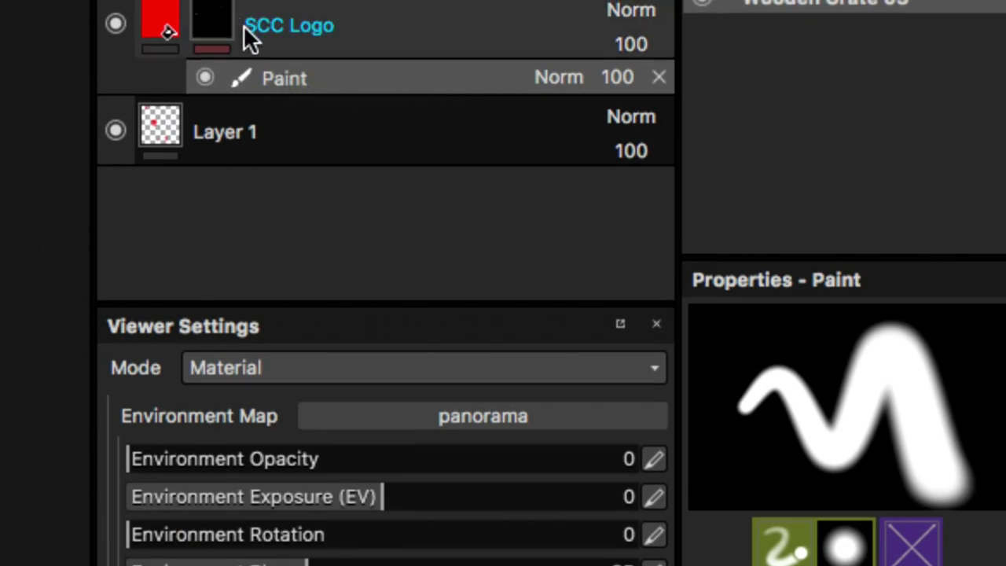
pyautogui.click(412, 129)
pyautogui.click(203, 78)
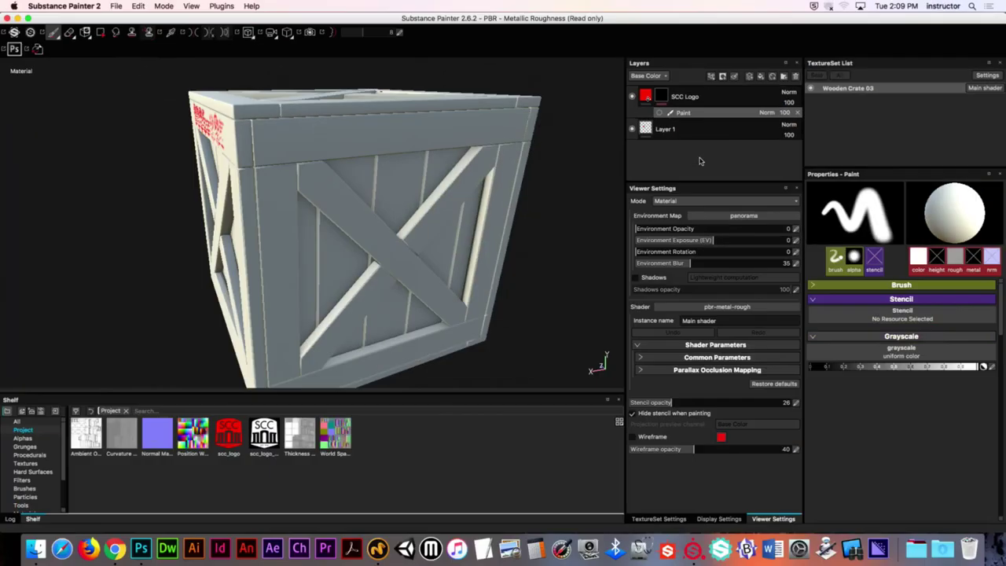
pyautogui.click(659, 113)
pyautogui.click(659, 113)
pyautogui.click(659, 114)
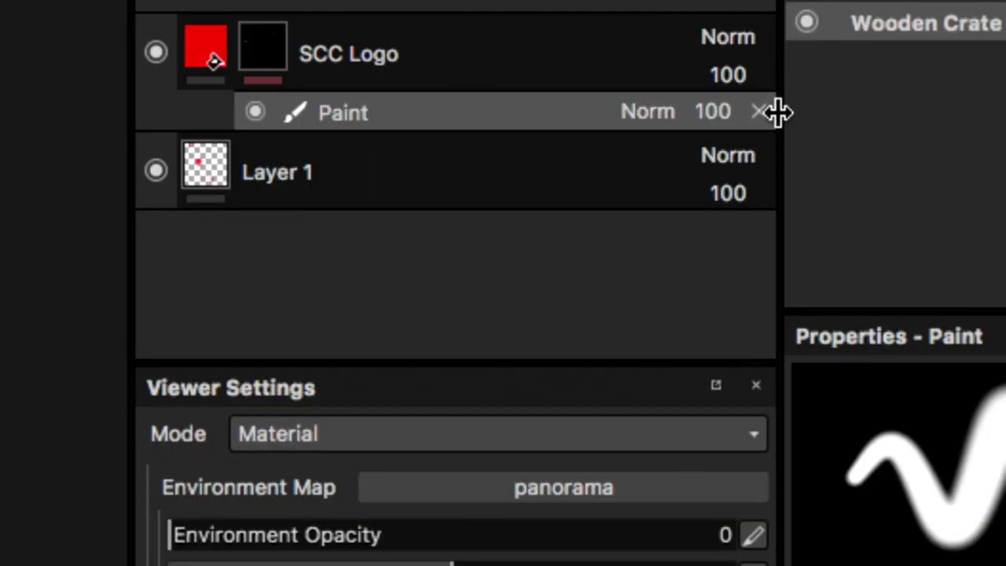
# Try the Paint effect at 45 opacity and return it to 100
pyautogui.click(712, 112)
pyautogui.moveTo(705, 132)
pyautogui.mouseDown()
pyautogui.moveTo(769, 146)
pyautogui.moveTo(739, 153)
pyautogui.moveTo(726, 186)
pyautogui.mouseUp()
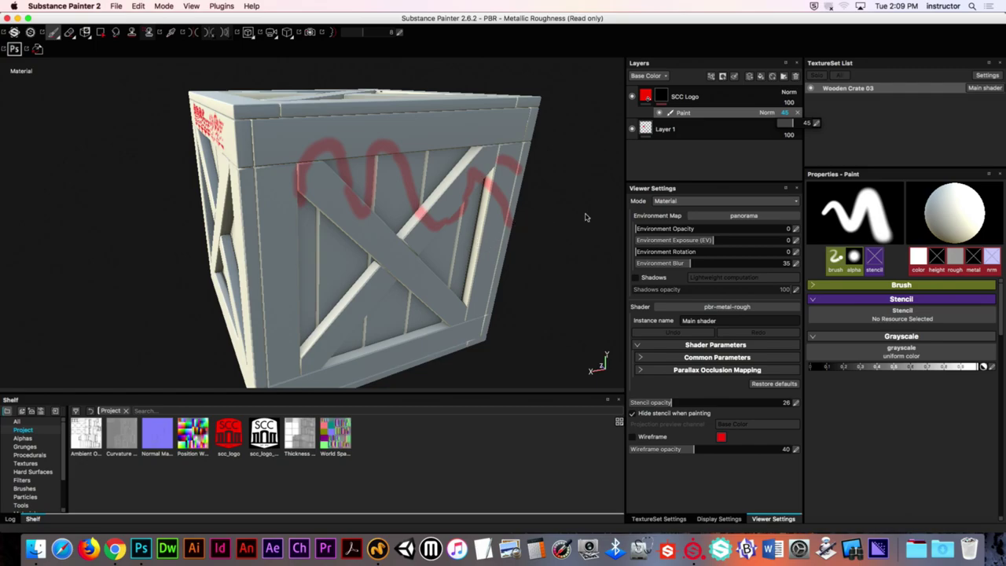
pyautogui.moveTo(792, 123); pyautogui.dragTo(817, 123)
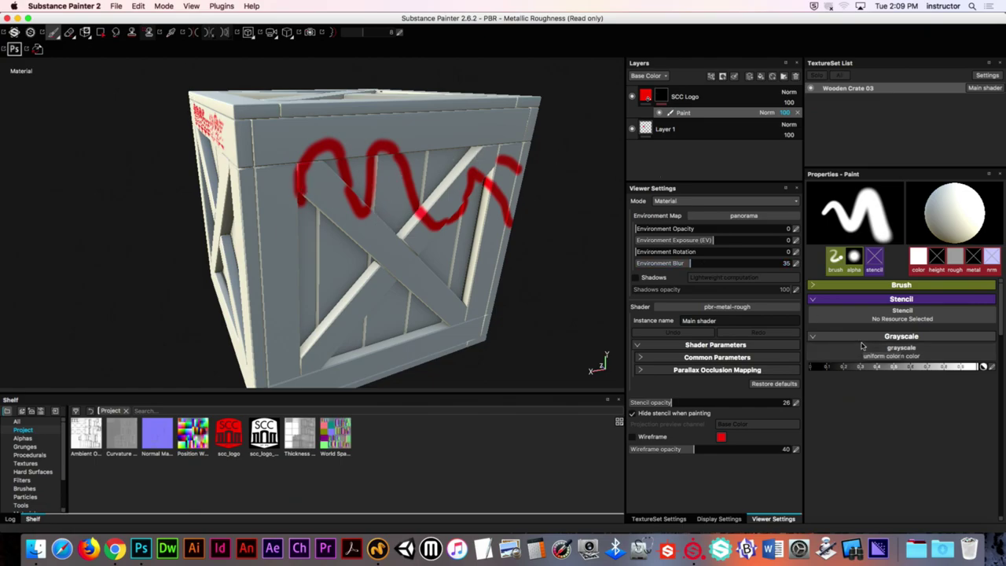
# Set the paint grayscale to black, enlarge the brush and paint over the wavy test stroke on the crate's front
pyautogui.click(833, 366)
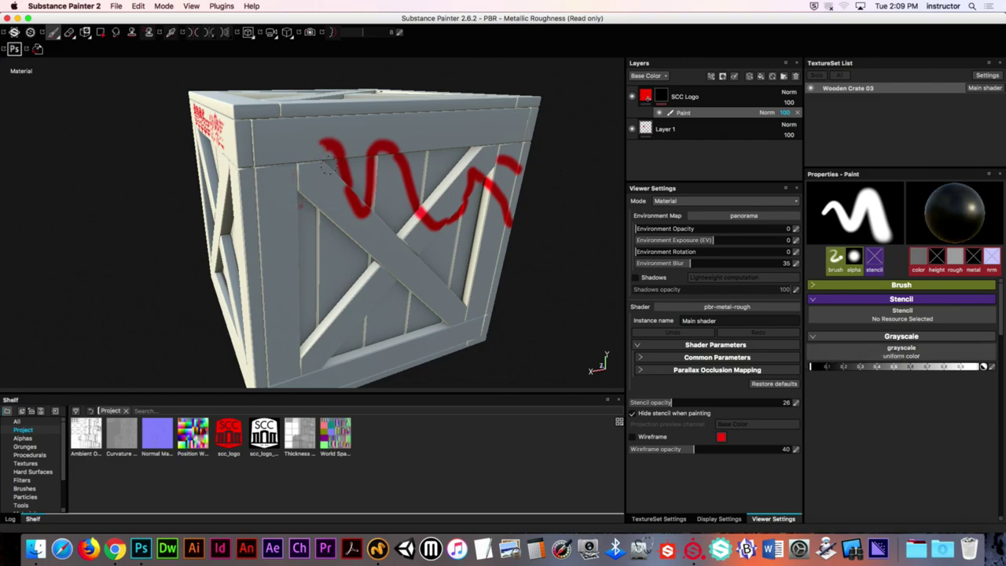
pyautogui.moveTo(324, 153)
pyautogui.keyDown('ctrl'); pyautogui.mouseDown(button='right')
pyautogui.moveTo(329, 170)
pyautogui.moveTo(337, 152)
pyautogui.mouseUp(button='right'); pyautogui.keyUp('ctrl')
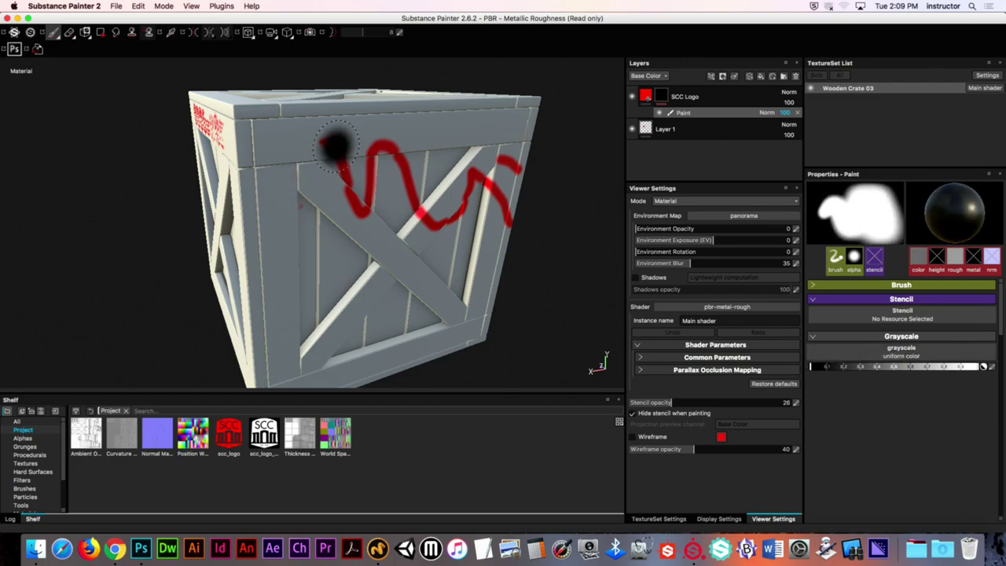
pyautogui.moveTo(337, 152)
pyautogui.mouseDown()
pyautogui.moveTo(342, 184)
pyautogui.moveTo(345, 162)
pyautogui.moveTo(334, 162)
pyautogui.moveTo(337, 198)
pyautogui.moveTo(365, 204)
pyautogui.moveTo(370, 144)
pyautogui.moveTo(450, 233)
pyautogui.moveTo(506, 169)
pyautogui.moveTo(457, 208)
pyautogui.moveTo(448, 237)
pyautogui.mouseUp()
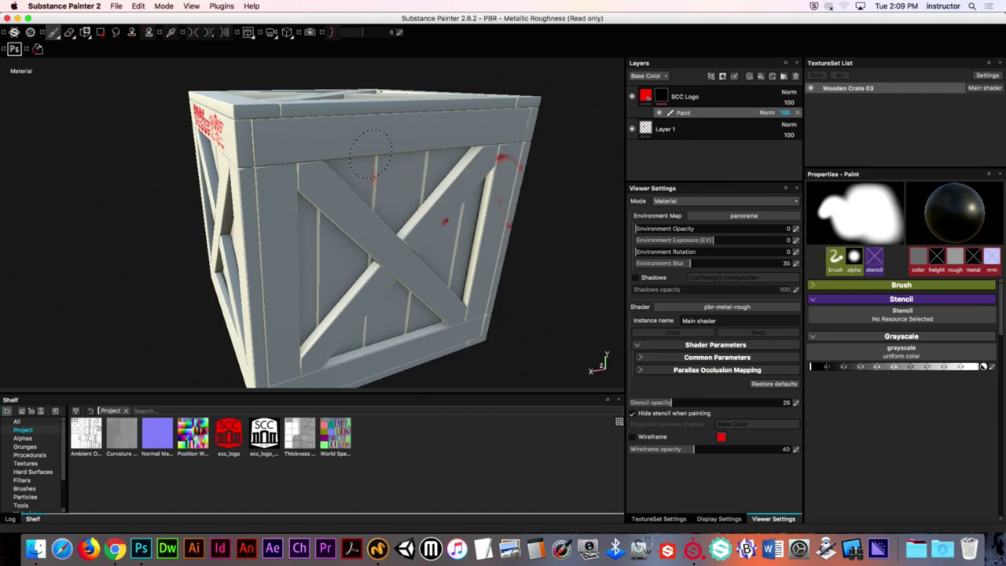
# Set the paint grayscale back to white, switch to the Projection tool and assign scc_logo_mask as its grayscale texture
pyautogui.moveTo(377, 176)
pyautogui.keyDown('alt'); pyautogui.mouseDown()
pyautogui.moveTo(368, 184)
pyautogui.moveTo(467, 216)
pyautogui.moveTo(490, 259)
pyautogui.moveTo(440, 175)
pyautogui.mouseUp(); pyautogui.keyUp('alt')
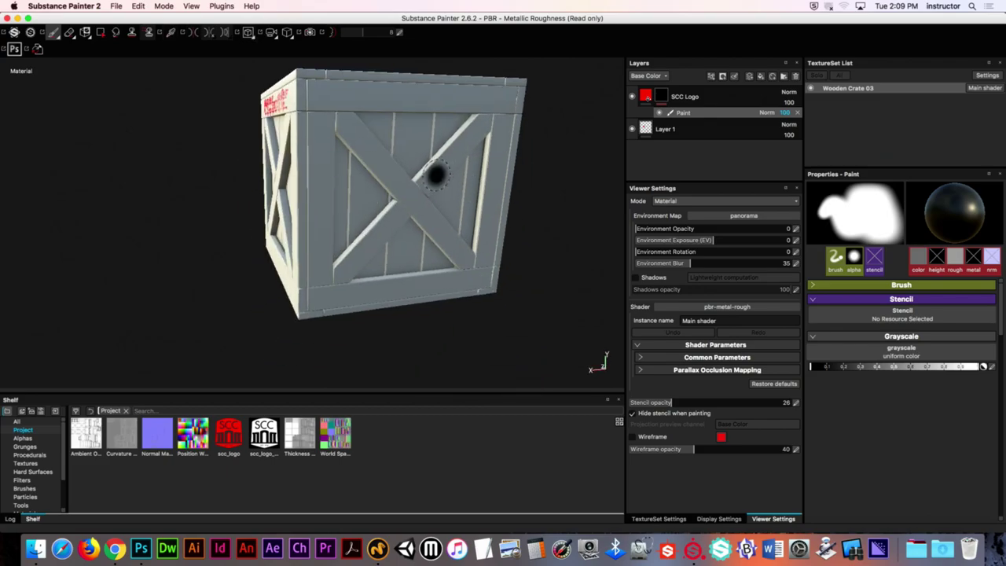
pyautogui.keyDown('alt'); pyautogui.moveTo(440, 175); pyautogui.dragTo(449, 207, button='right'); pyautogui.keyUp('alt')
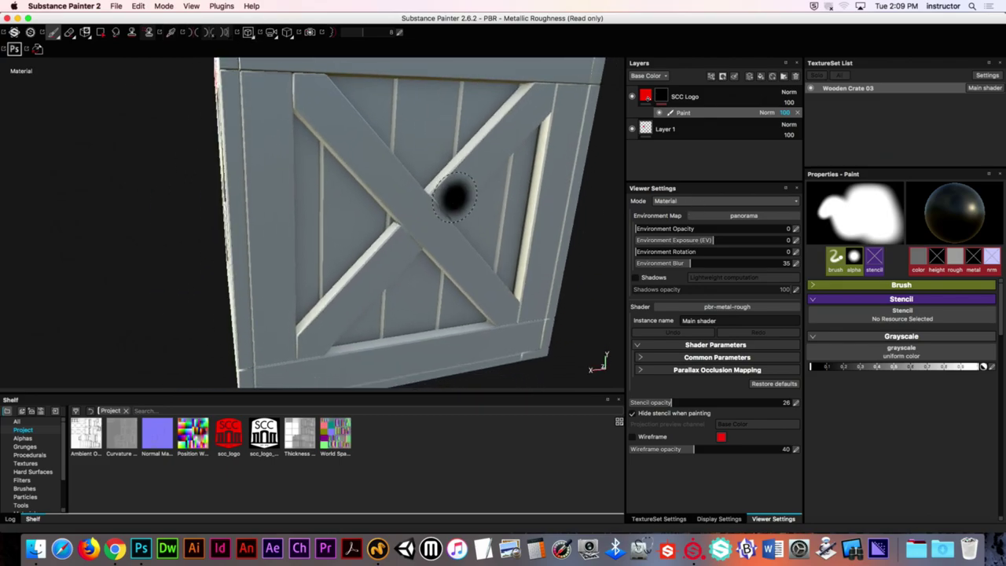
pyautogui.moveTo(956, 367); pyautogui.dragTo(987, 368)
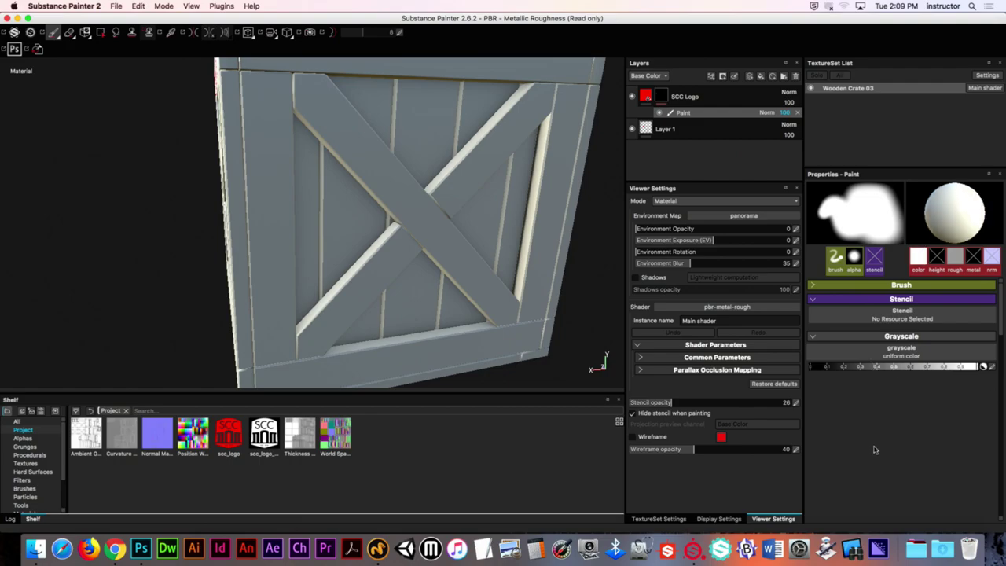
pyautogui.click(85, 32)
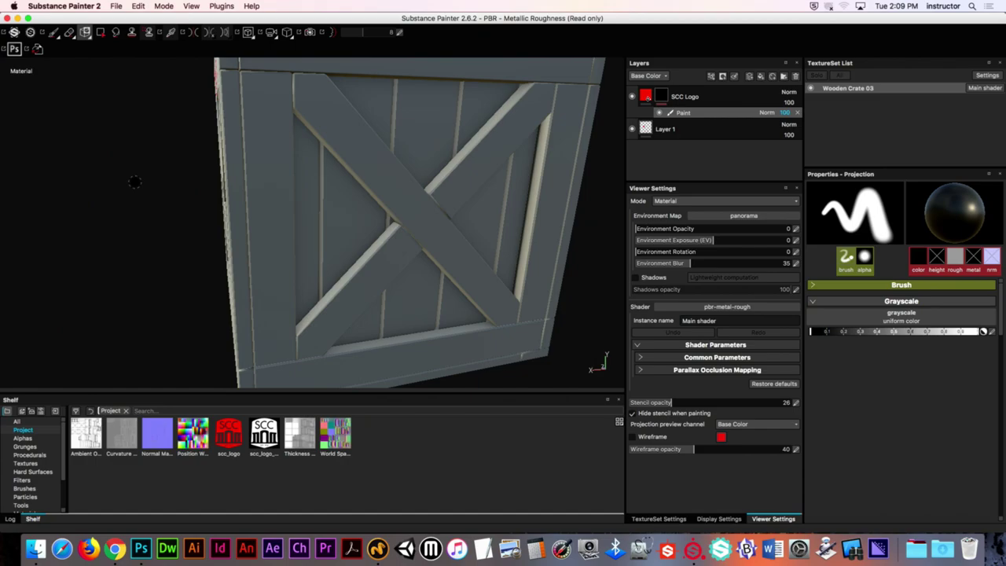
pyautogui.moveTo(268, 437); pyautogui.dragTo(855, 325)
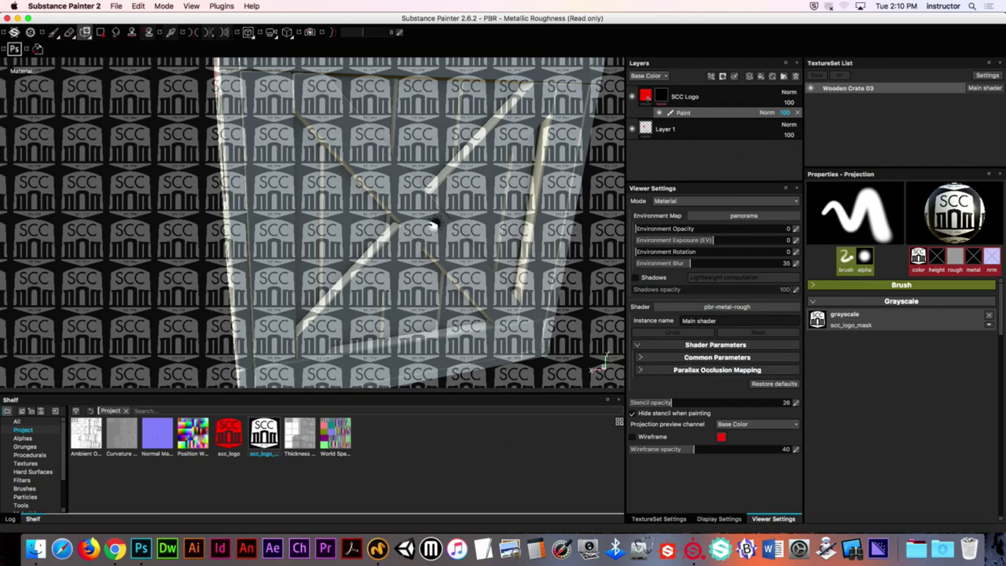
# Enlarge the tiled logo projection until a single SCC logo is nearly as wide as the crate's front panel
pyautogui.keyDown('alt'); pyautogui.moveTo(419, 134); pyautogui.dragTo(419, 231); pyautogui.keyUp('alt')
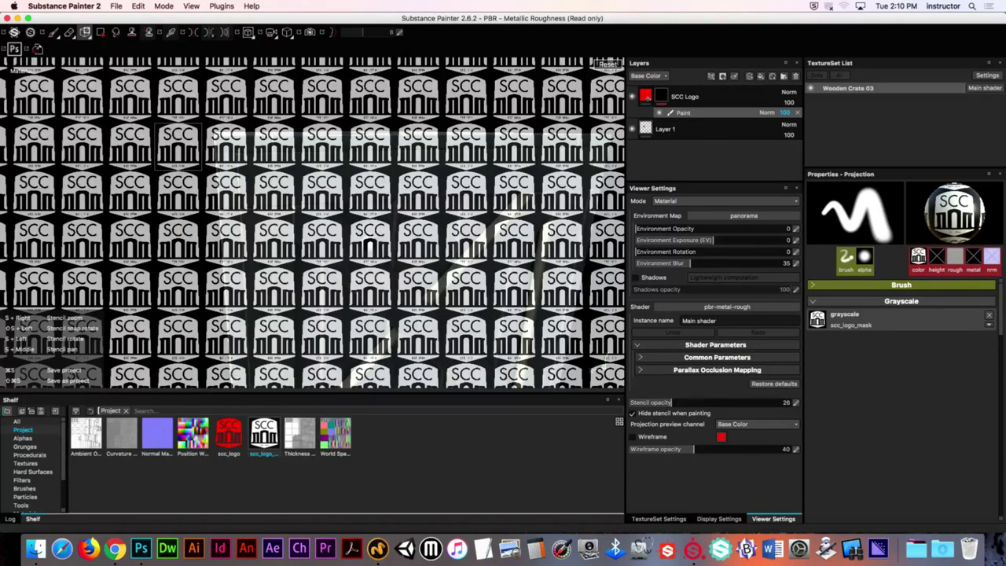
pyautogui.scroll(4, 368, 235)
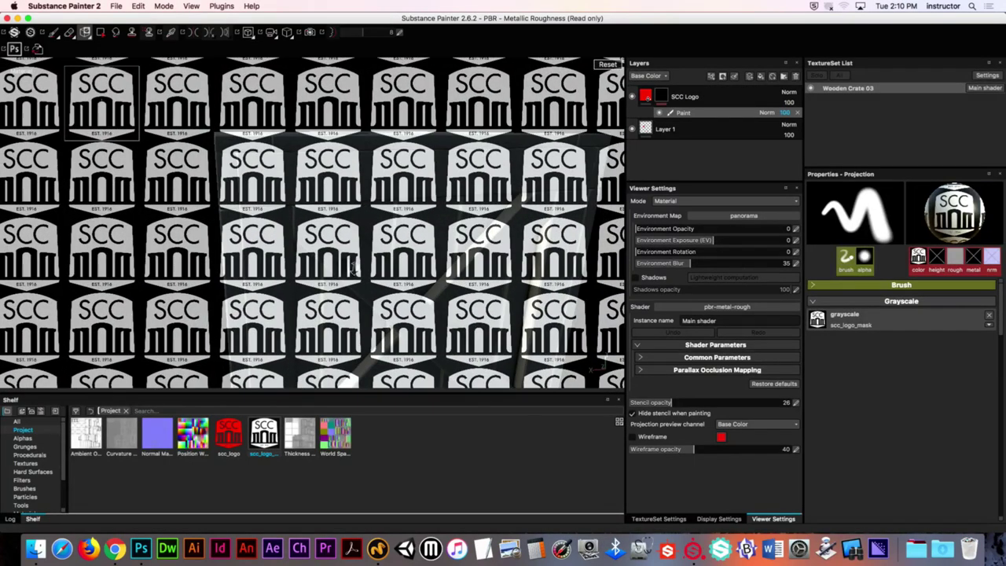
pyautogui.scroll(-3, 378, 299)
pyautogui.scroll(6, 393, 306)
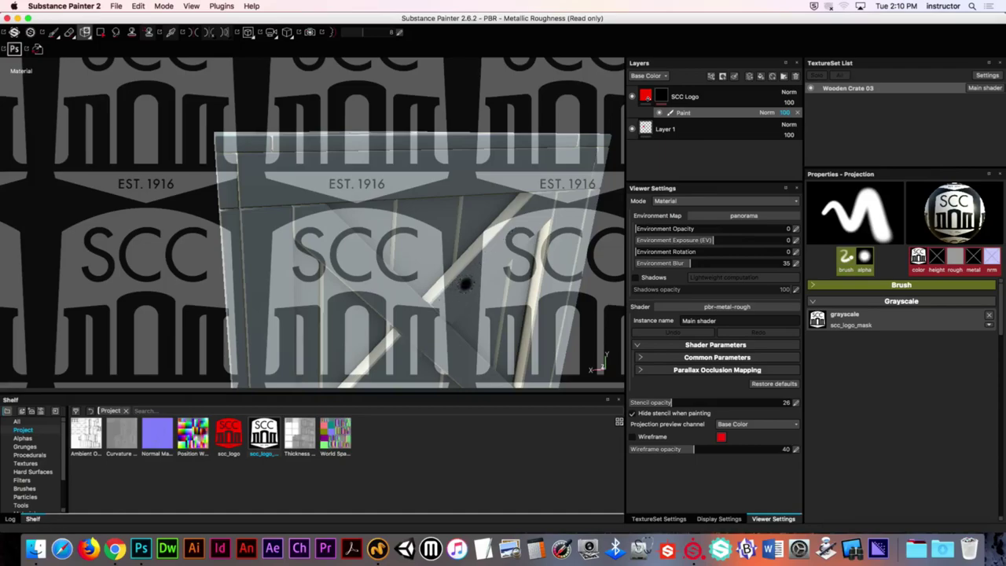
# Face the crate's front side squarely and move the projection so one SCC logo sits centered over the crossed boards
pyautogui.moveTo(460, 292)
pyautogui.keyDown('alt'); pyautogui.mouseDown()
pyautogui.moveTo(438, 241)
pyautogui.moveTo(469, 283)
pyautogui.mouseUp(); pyautogui.keyUp('alt')
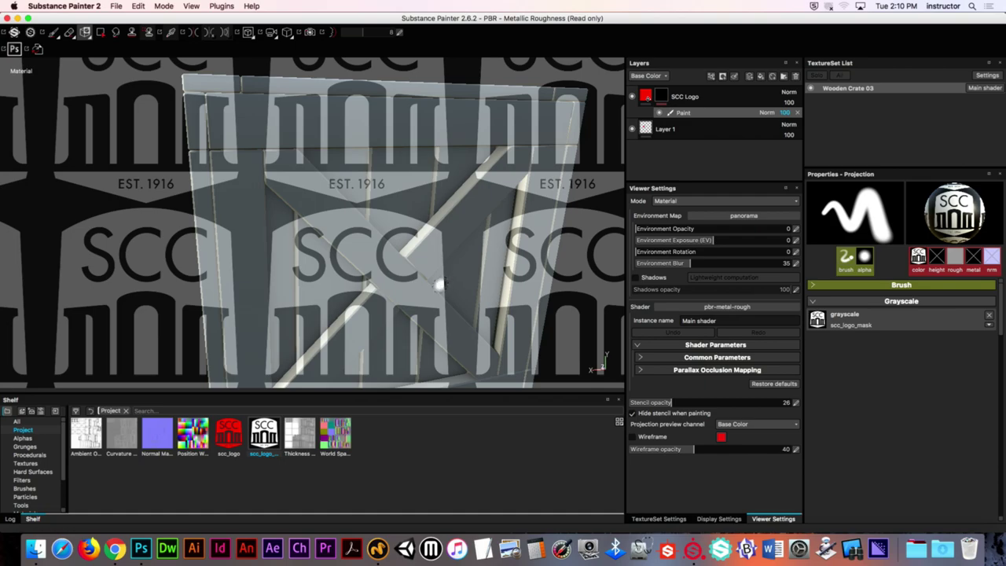
pyautogui.scroll(1, 460, 228)
pyautogui.moveTo(518, 226); pyautogui.dragTo(483, 254)
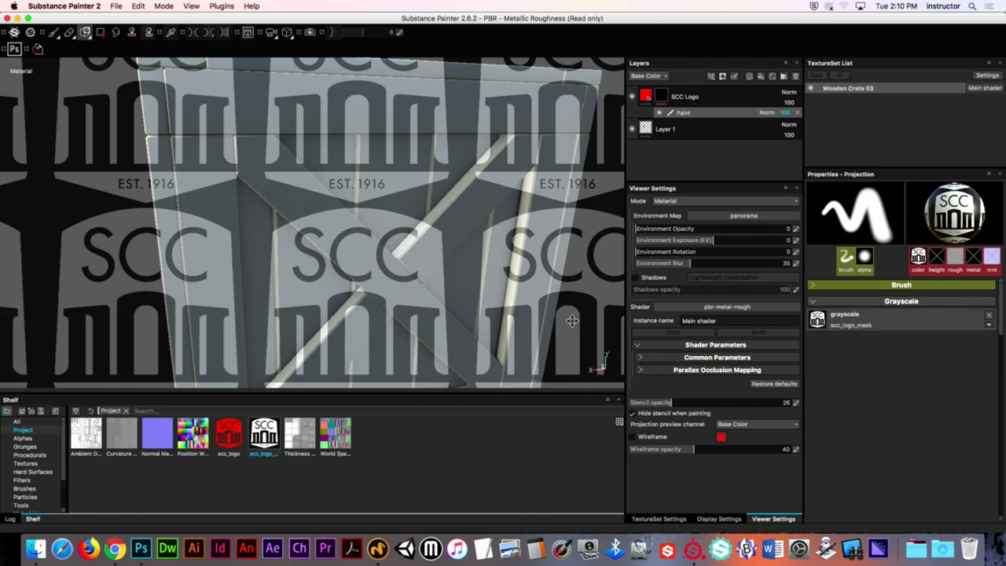
pyautogui.keyDown('alt'); pyautogui.moveTo(552, 303); pyautogui.dragTo(474, 261); pyautogui.keyUp('alt')
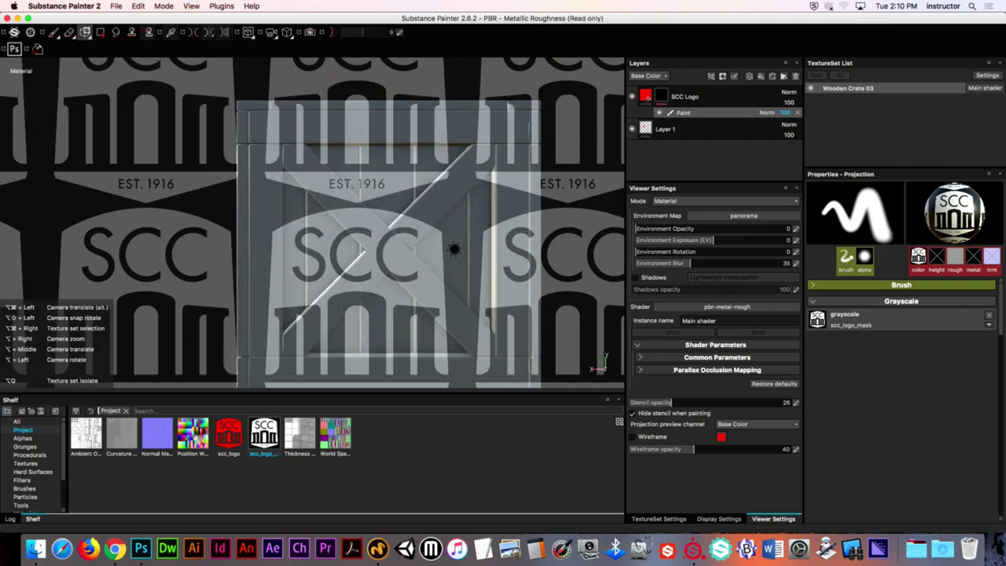
pyautogui.press('s')
pyautogui.moveTo(375, 263); pyautogui.dragTo(401, 203, button='middle')
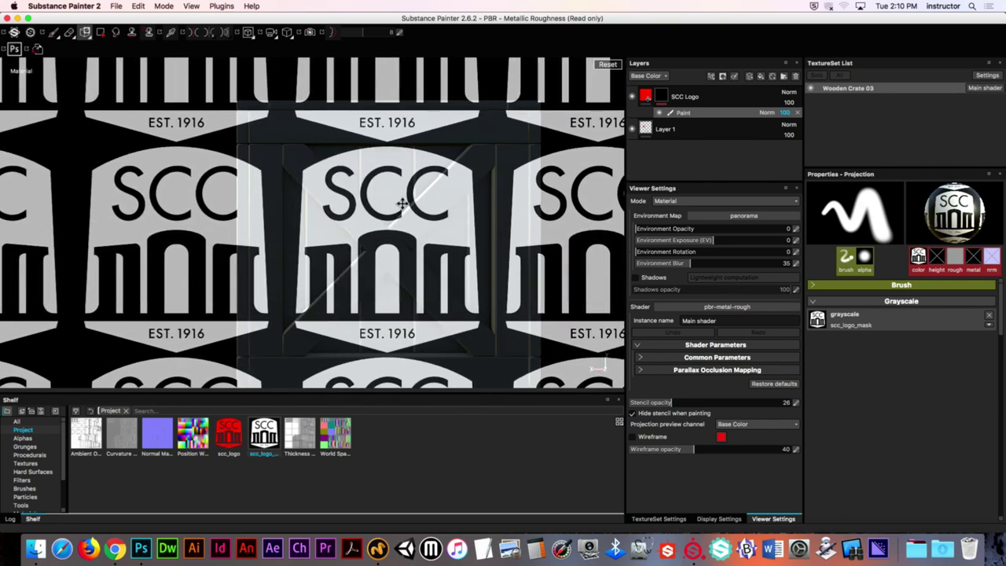
pyautogui.press('s')
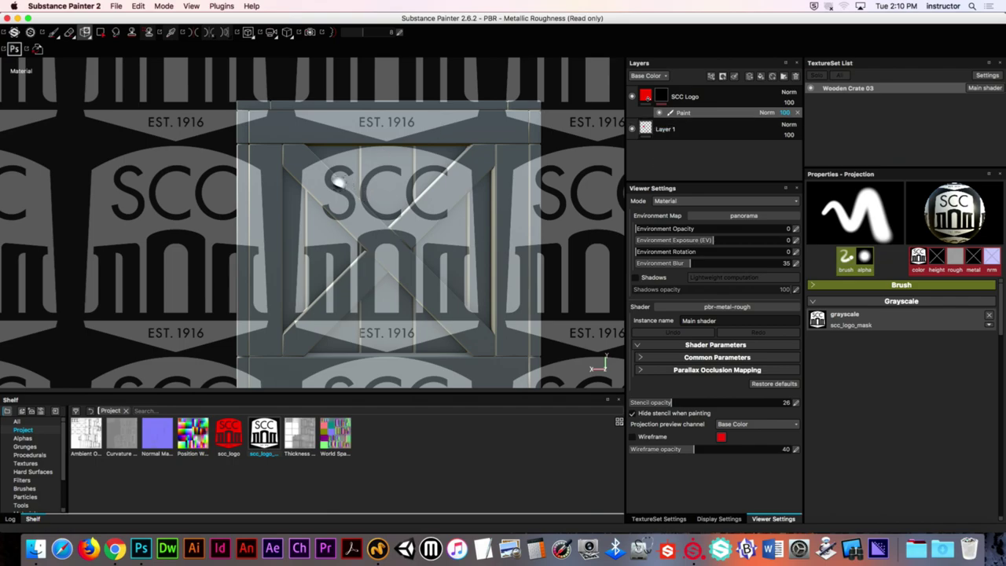
# Paint the centered SCC logo through the projection, covering its outline, lettering, arches and EST. 1916 banner with a larger brush
pyautogui.moveTo(297, 170)
pyautogui.mouseDown()
pyautogui.moveTo(352, 152)
pyautogui.moveTo(402, 151)
pyautogui.moveTo(464, 174)
pyautogui.moveTo(474, 198)
pyautogui.moveTo(464, 332)
pyautogui.moveTo(380, 343)
pyautogui.moveTo(305, 318)
pyautogui.moveTo(296, 302)
pyautogui.moveTo(304, 179)
pyautogui.mouseUp()
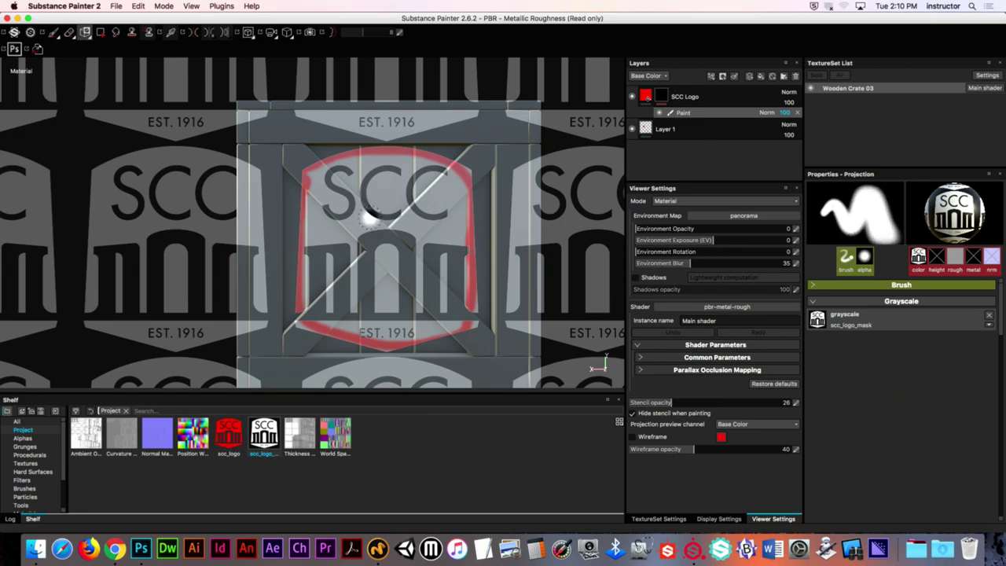
pyautogui.moveTo(370, 206)
pyautogui.mouseDown()
pyautogui.moveTo(322, 177)
pyautogui.moveTo(308, 182)
pyautogui.moveTo(323, 167)
pyautogui.moveTo(377, 162)
pyautogui.moveTo(440, 164)
pyautogui.moveTo(464, 179)
pyautogui.moveTo(359, 203)
pyautogui.moveTo(443, 202)
pyautogui.moveTo(323, 224)
pyautogui.moveTo(361, 238)
pyautogui.moveTo(329, 245)
pyautogui.moveTo(311, 232)
pyautogui.moveTo(309, 211)
pyautogui.moveTo(320, 302)
pyautogui.moveTo(322, 236)
pyautogui.moveTo(341, 279)
pyautogui.moveTo(364, 268)
pyautogui.moveTo(414, 206)
pyautogui.moveTo(434, 235)
pyautogui.moveTo(448, 196)
pyautogui.moveTo(453, 297)
pyautogui.moveTo(452, 183)
pyautogui.moveTo(459, 212)
pyautogui.mouseUp()
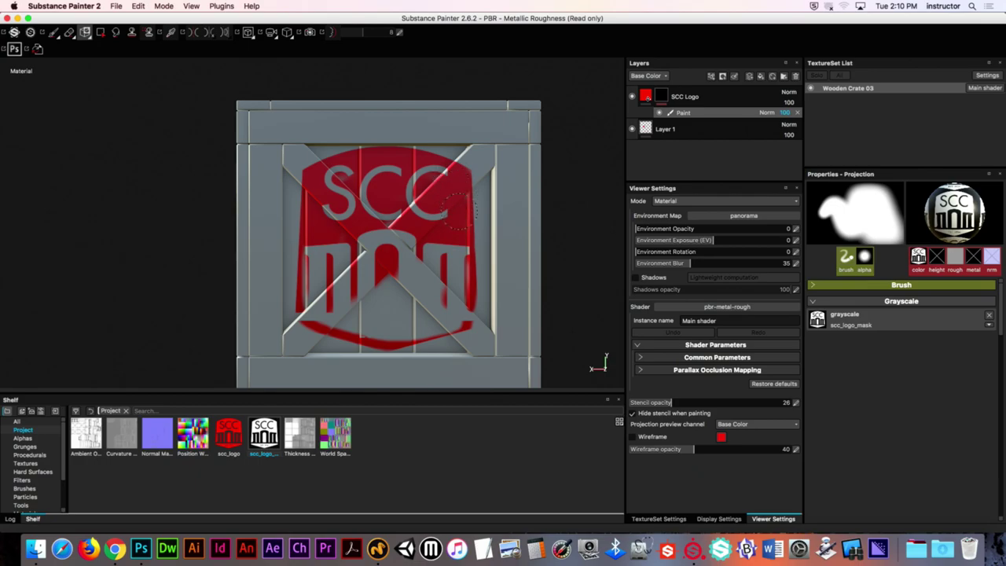
pyautogui.moveTo(456, 289)
pyautogui.mouseDown()
pyautogui.moveTo(392, 302)
pyautogui.moveTo(458, 290)
pyautogui.mouseUp()
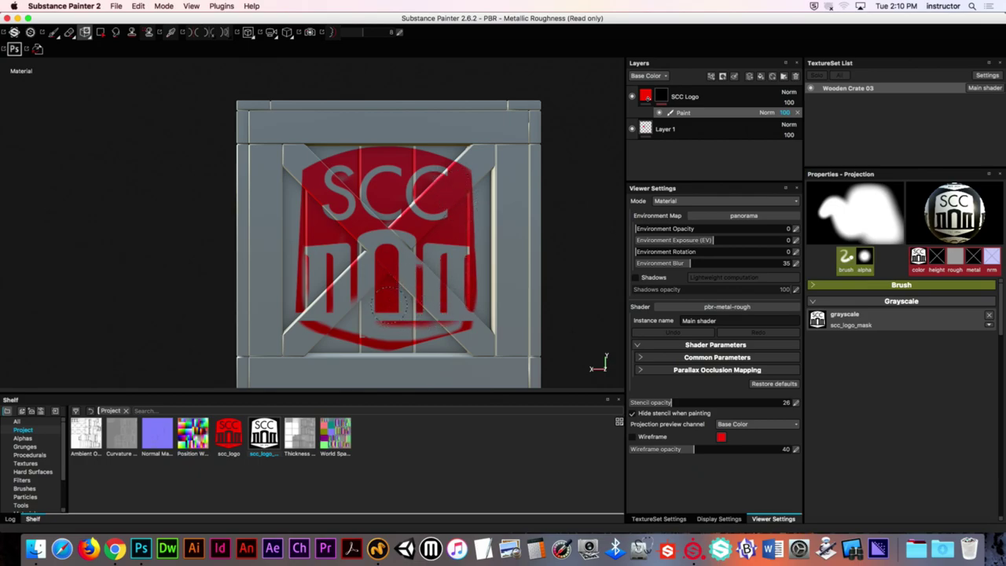
pyautogui.moveTo(385, 303)
pyautogui.mouseDown()
pyautogui.moveTo(406, 264)
pyautogui.moveTo(353, 298)
pyautogui.moveTo(315, 302)
pyautogui.moveTo(436, 332)
pyautogui.moveTo(464, 304)
pyautogui.moveTo(357, 332)
pyautogui.moveTo(326, 316)
pyautogui.moveTo(307, 260)
pyautogui.mouseUp()
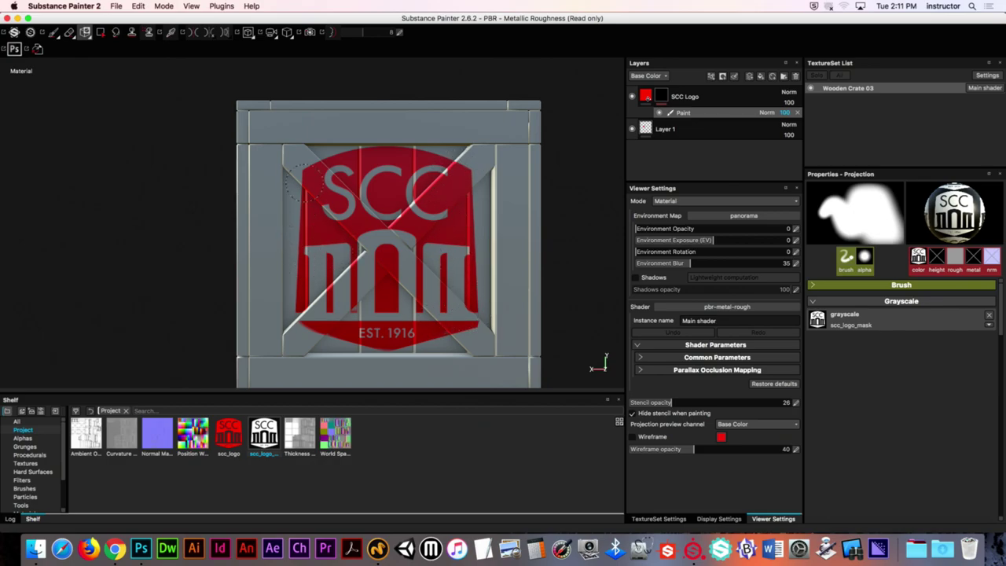
pyautogui.press('s')
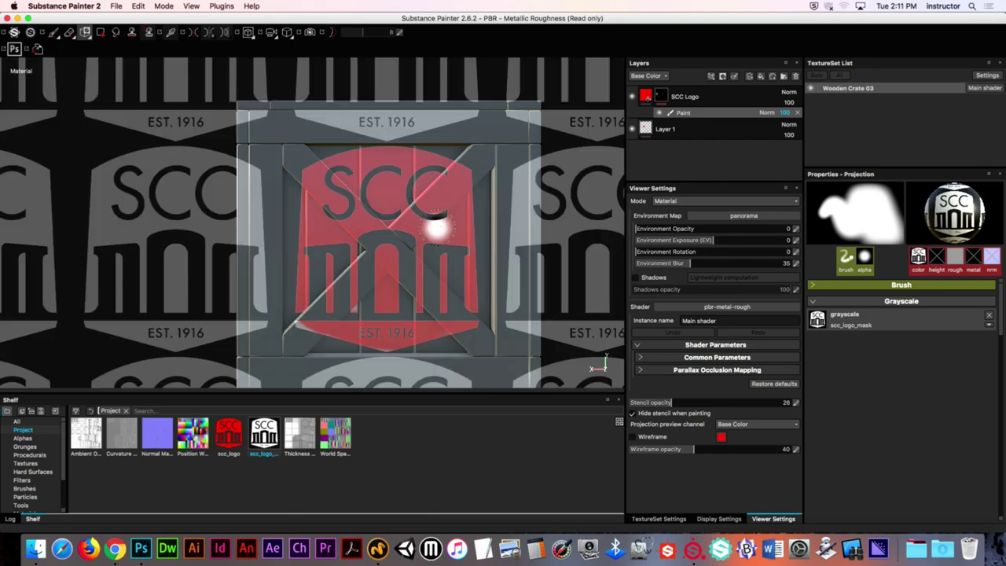
pyautogui.press('1')
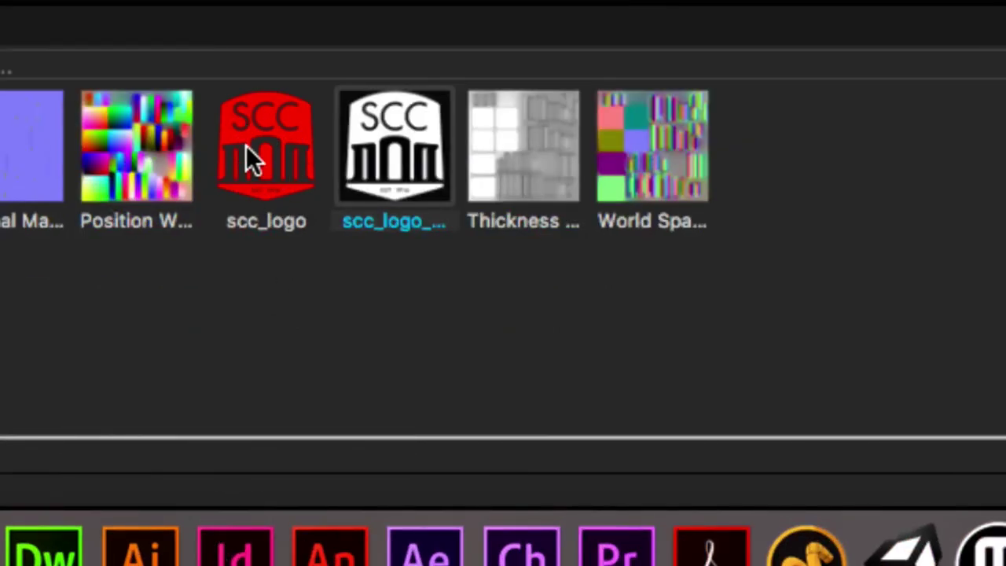
# Change the base color of the SCC Logo fill layer from its layer properties to a bright lime green
pyautogui.moveTo(246, 145)
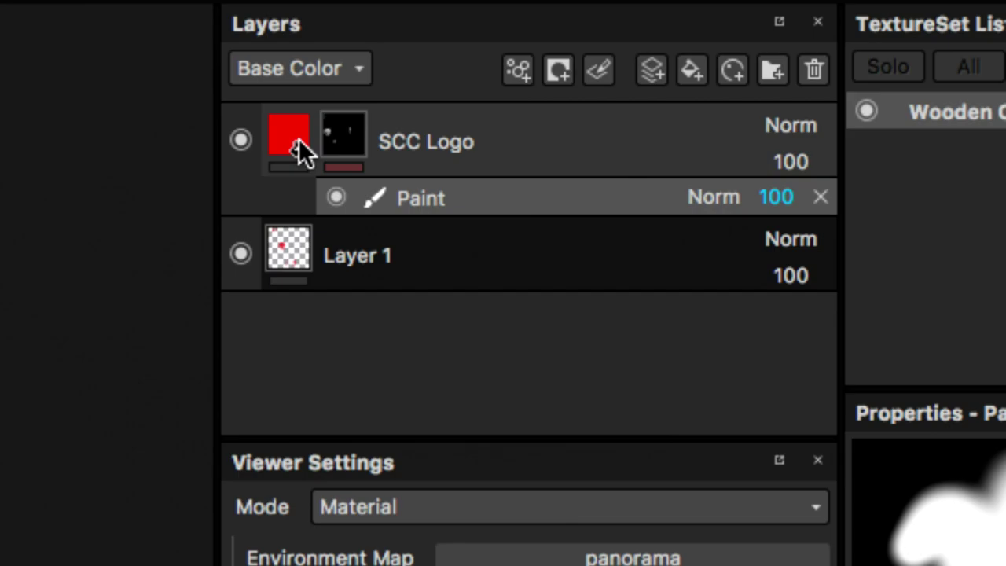
pyautogui.click(297, 141)
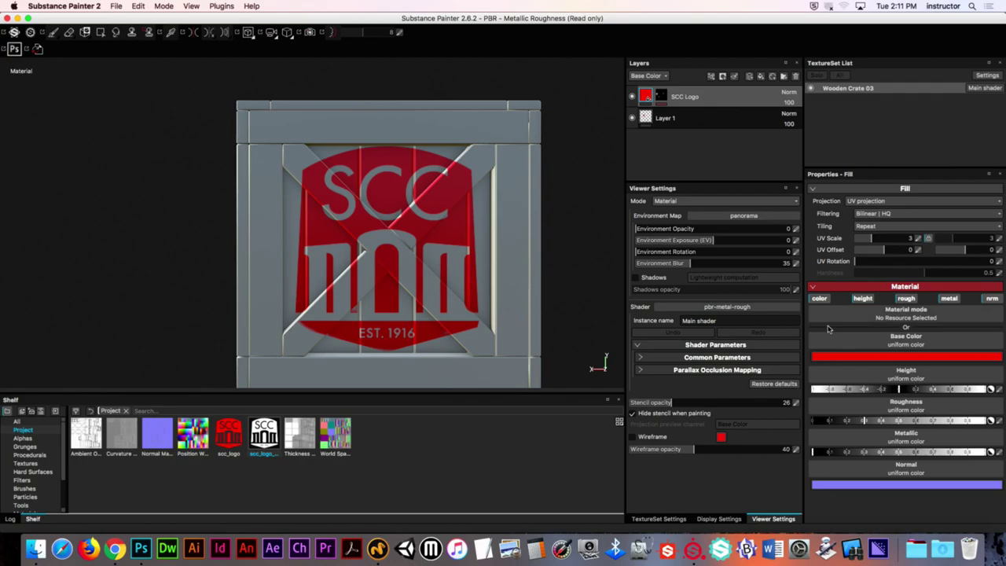
pyautogui.click(834, 357)
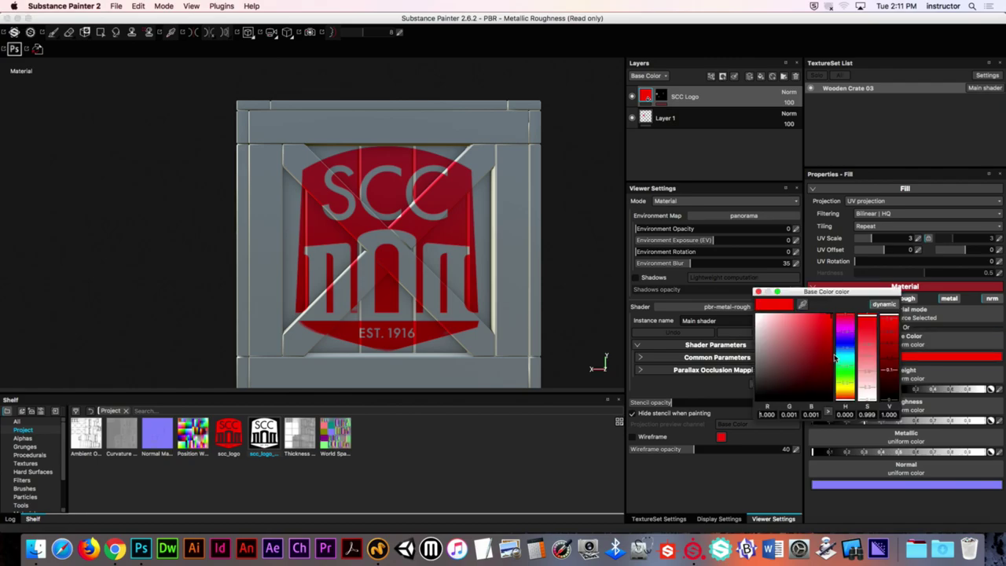
pyautogui.click(804, 331)
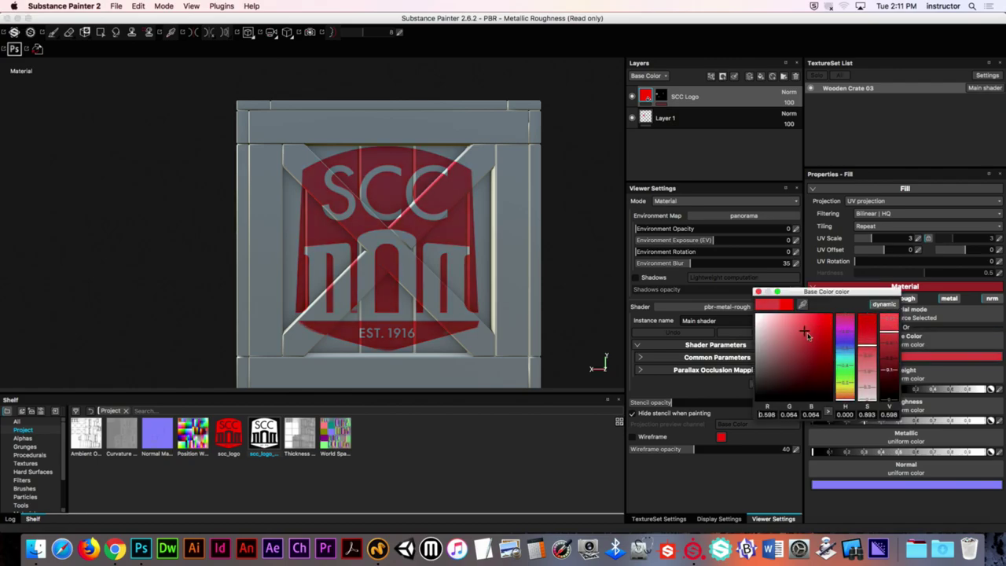
pyautogui.click(849, 380)
pyautogui.moveTo(794, 358); pyautogui.dragTo(872, 287)
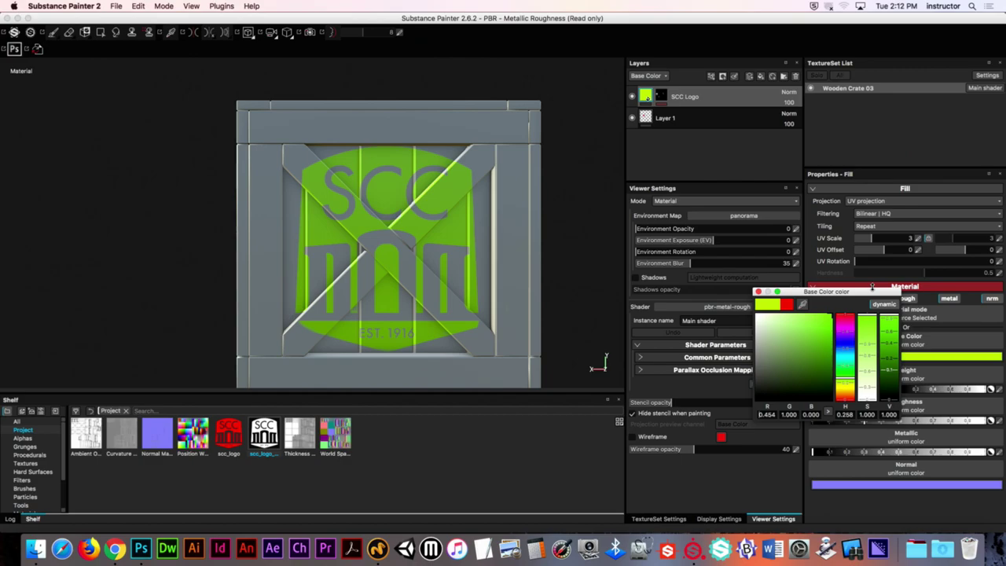
pyautogui.click(759, 293)
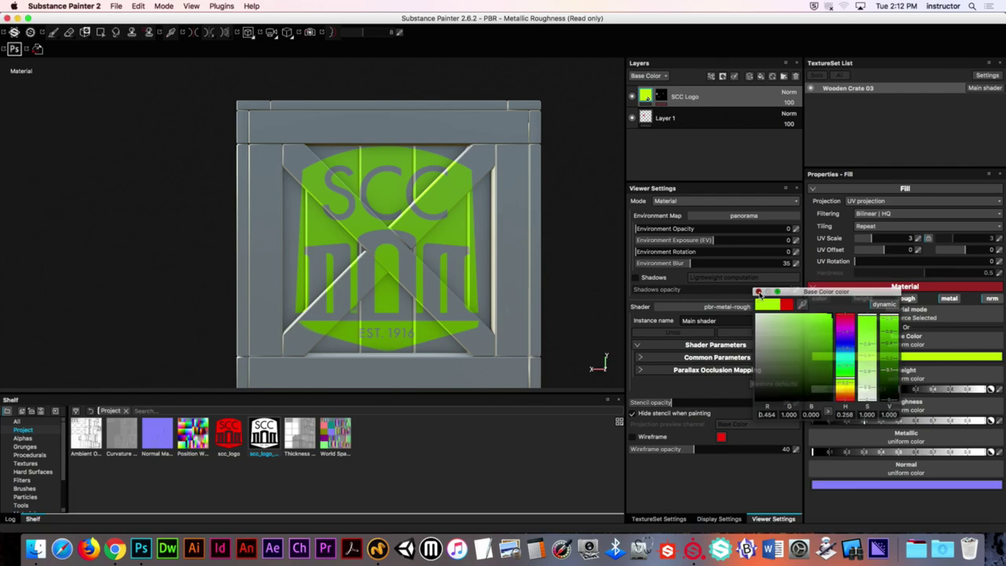
# Add a new fill layer above the SCC Logo layer and set its base color to a medium blue
pyautogui.keyDown('alt'); pyautogui.moveTo(378, 225); pyautogui.dragTo(265, 218); pyautogui.keyUp('alt')
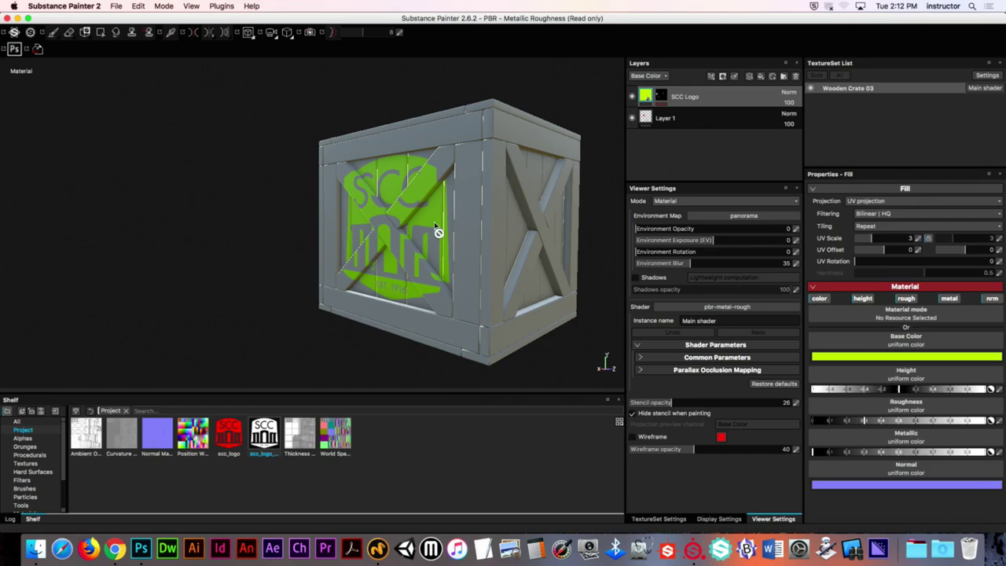
pyautogui.keyDown('alt'); pyautogui.moveTo(438, 228); pyautogui.dragTo(405, 219); pyautogui.keyUp('alt')
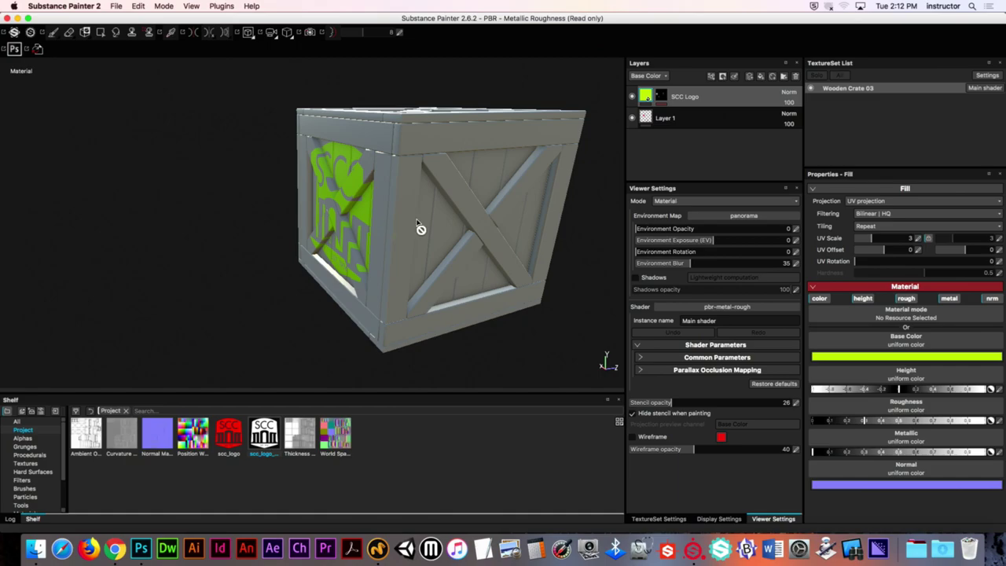
pyautogui.keyDown('alt'); pyautogui.moveTo(421, 227); pyautogui.dragTo(330, 183); pyautogui.keyUp('alt')
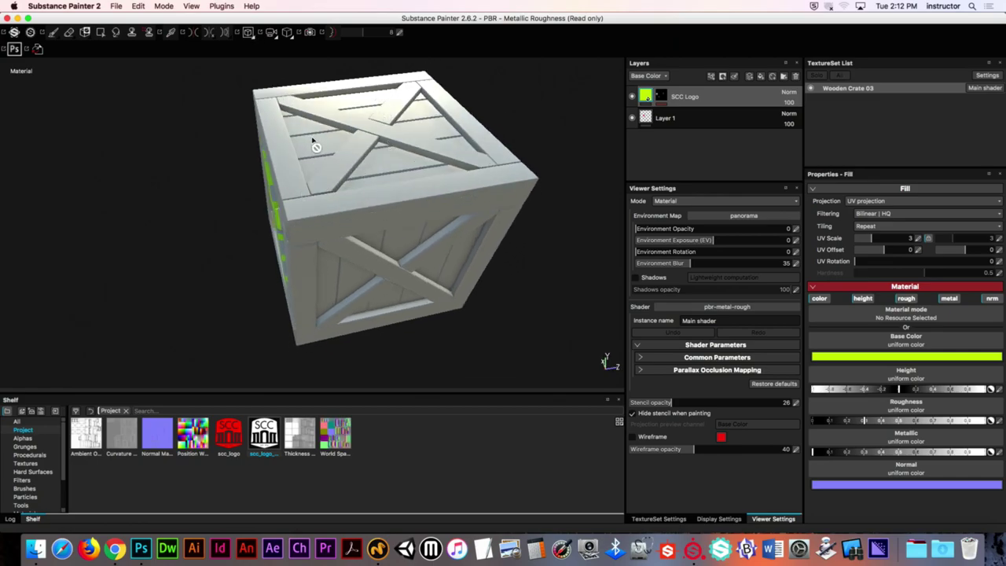
pyautogui.keyDown('alt'); pyautogui.moveTo(315, 147); pyautogui.dragTo(312, 207); pyautogui.keyUp('alt')
pyautogui.keyDown('alt'); pyautogui.moveTo(373, 230); pyautogui.dragTo(362, 247); pyautogui.keyUp('alt')
pyautogui.keyDown('alt'); pyautogui.moveTo(399, 192); pyautogui.dragTo(388, 218); pyautogui.keyUp('alt')
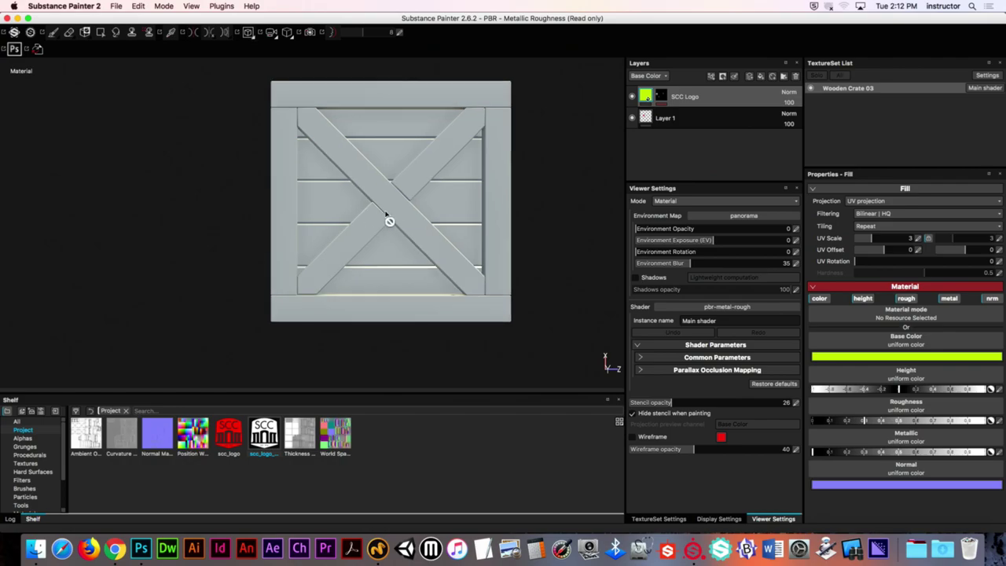
pyautogui.scroll(2, 388, 217)
pyautogui.click(761, 77)
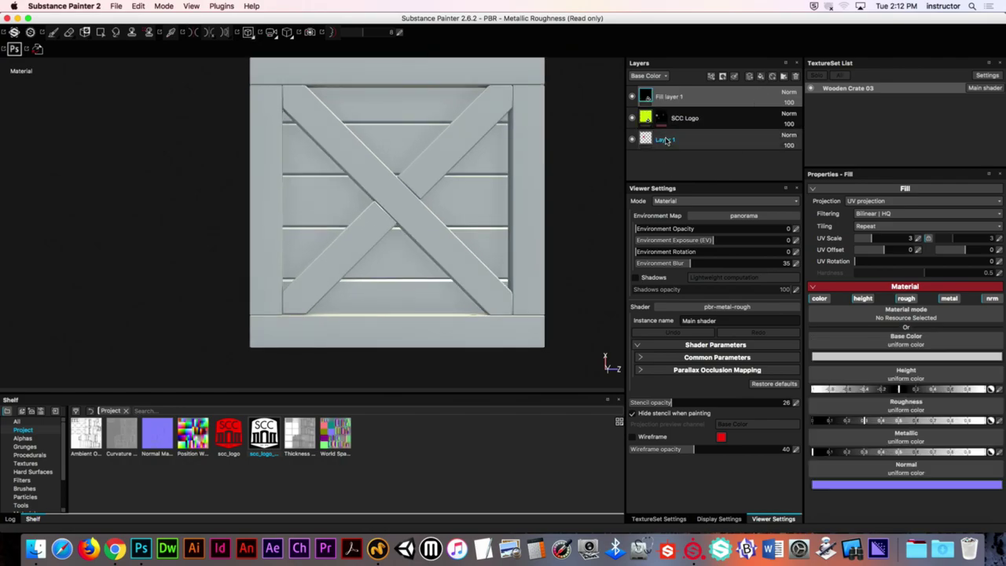
pyautogui.click(840, 355)
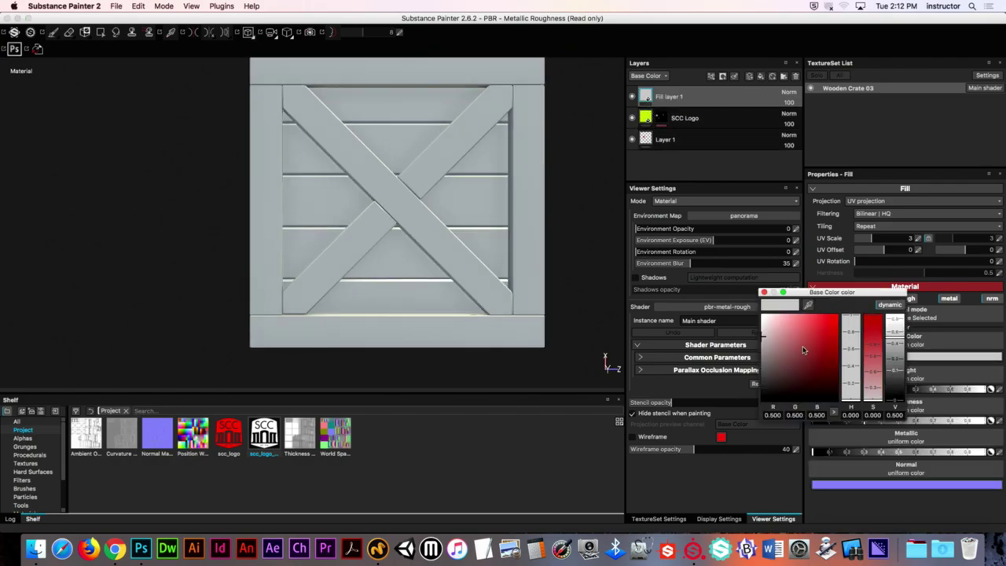
pyautogui.moveTo(803, 350); pyautogui.dragTo(810, 321)
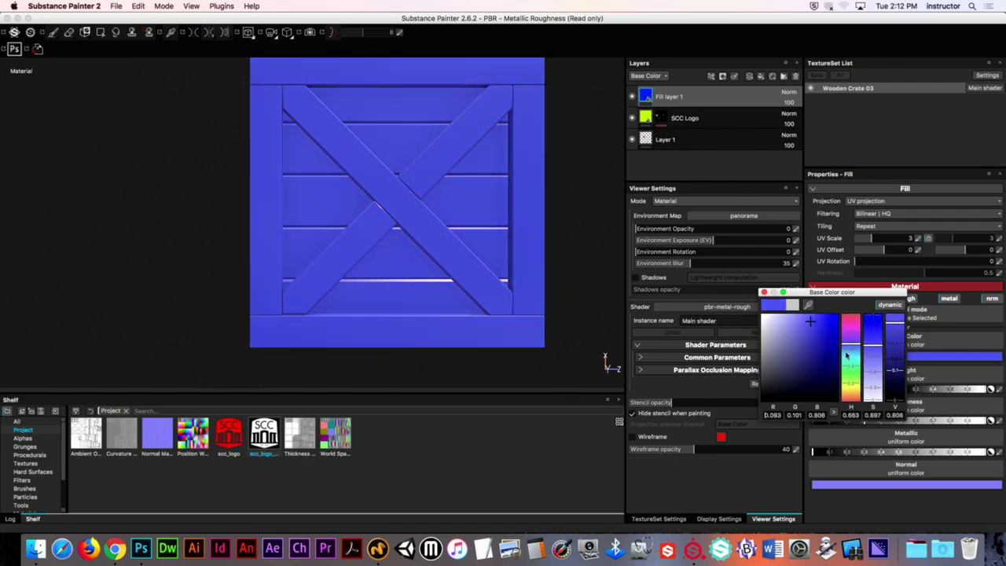
pyautogui.moveTo(846, 357); pyautogui.dragTo(849, 349)
pyautogui.click(763, 292)
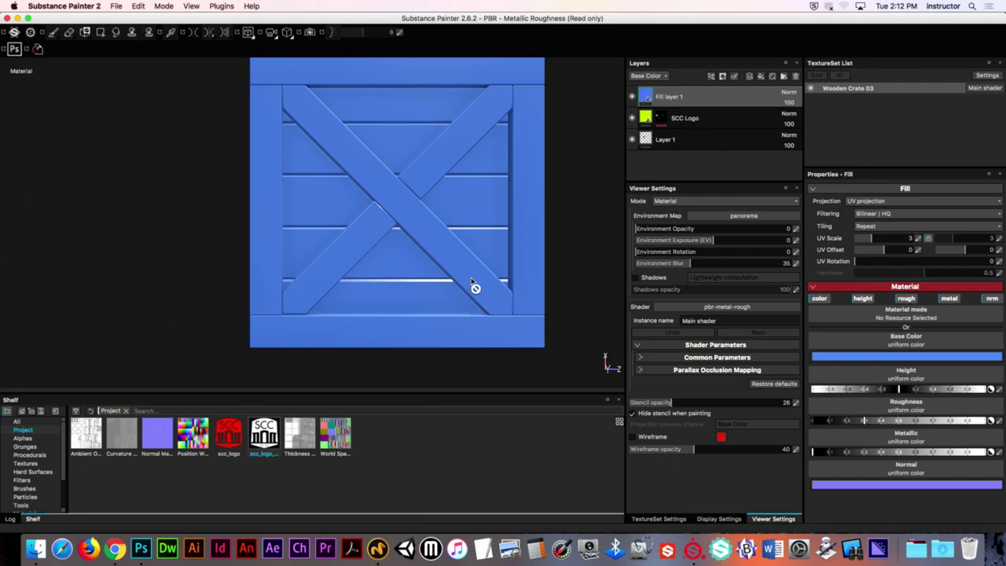
# Compare the blue fill layer's shine on the crate lid with roughness at 0 and at about 0.4
pyautogui.keyDown('alt'); pyautogui.moveTo(474, 286); pyautogui.dragTo(393, 231); pyautogui.keyUp('alt')
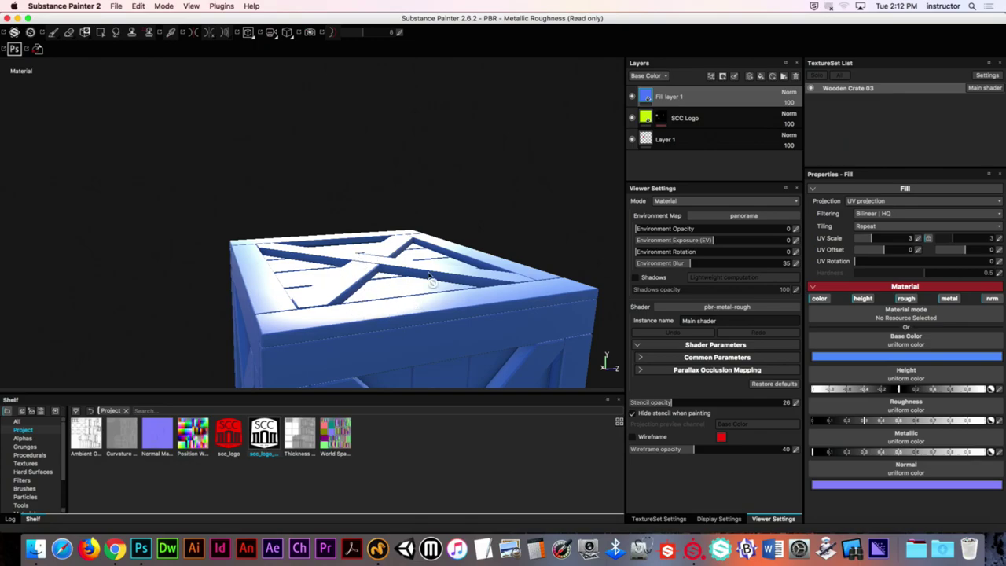
pyautogui.keyDown('alt'); pyautogui.moveTo(431, 281); pyautogui.dragTo(387, 270); pyautogui.keyUp('alt')
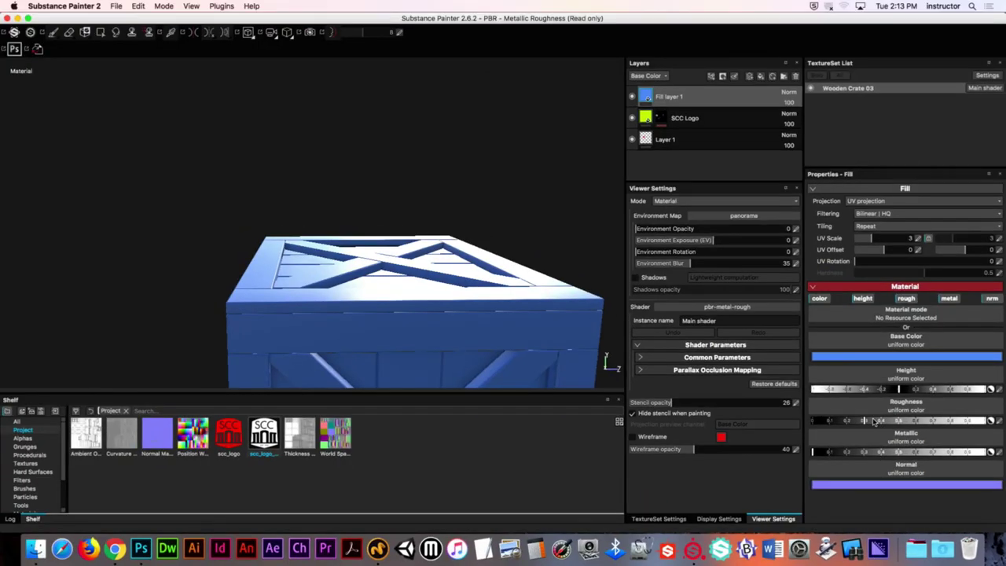
pyautogui.moveTo(864, 422); pyautogui.dragTo(811, 416)
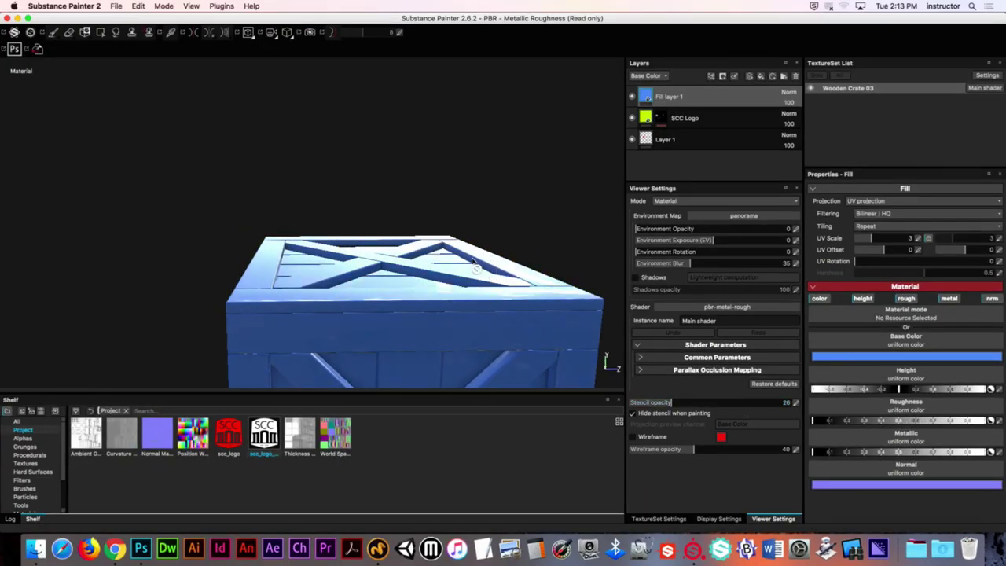
pyautogui.moveTo(477, 261)
pyautogui.keyDown('alt'); pyautogui.mouseDown()
pyautogui.moveTo(479, 299)
pyautogui.moveTo(528, 328)
pyautogui.moveTo(480, 254)
pyautogui.moveTo(478, 263)
pyautogui.mouseUp(); pyautogui.keyUp('alt')
pyautogui.moveTo(857, 425); pyautogui.dragTo(882, 423)
pyautogui.keyDown('alt'); pyautogui.moveTo(546, 284); pyautogui.dragTo(433, 254); pyautogui.keyUp('alt')
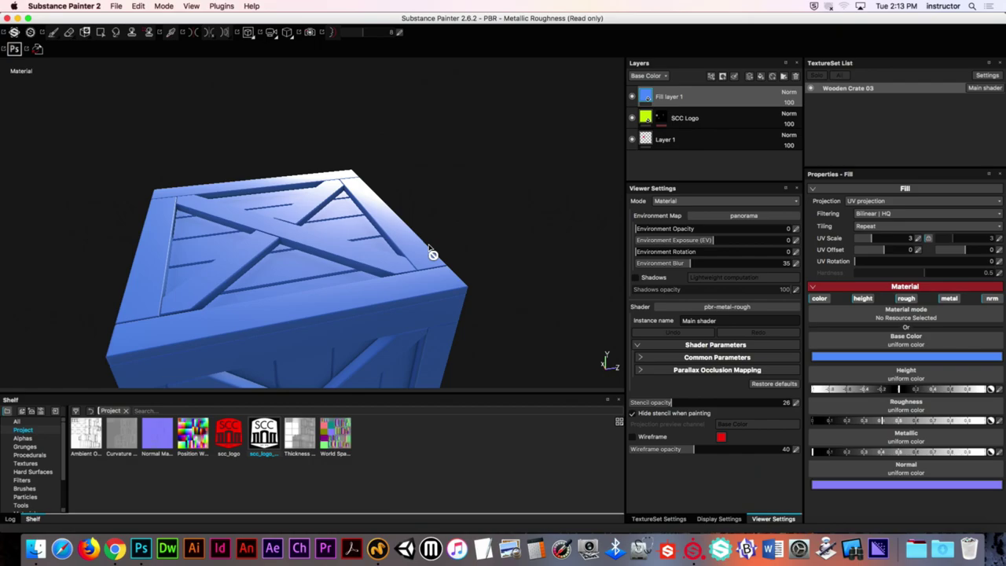
pyautogui.moveTo(395, 209)
pyautogui.keyDown('alt'); pyautogui.mouseDown()
pyautogui.moveTo(354, 260)
pyautogui.moveTo(401, 227)
pyautogui.mouseUp(); pyautogui.keyUp('alt')
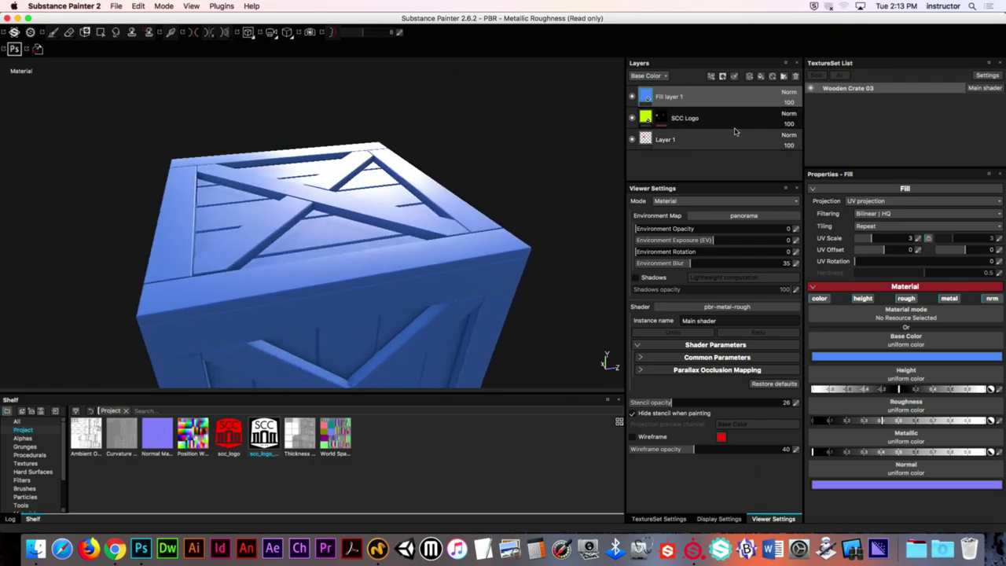
# Try a black mask on the blue Fill layer 1, and undo it
pyautogui.click(659, 96)
pyautogui.rightClick(668, 99)
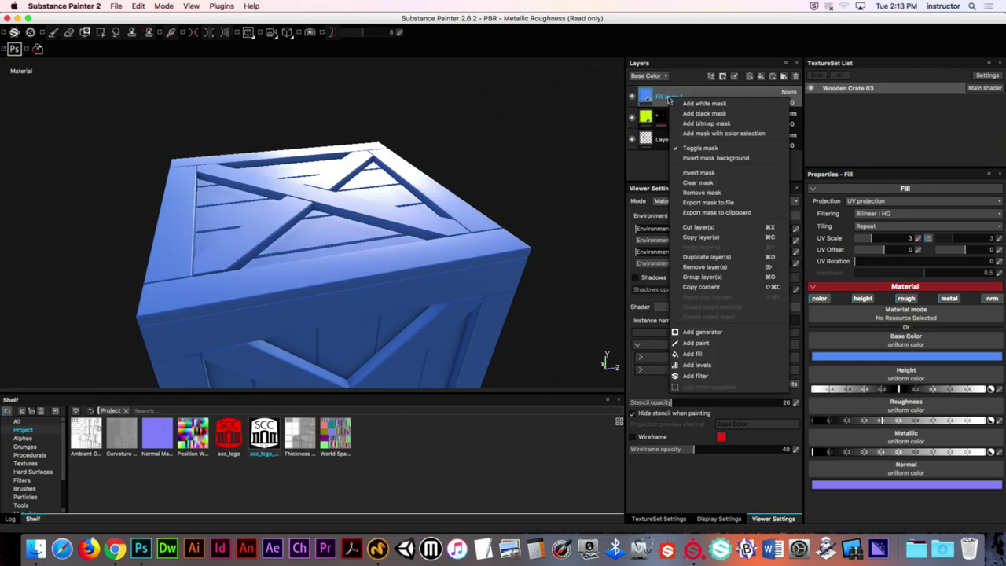
pyautogui.click(704, 113)
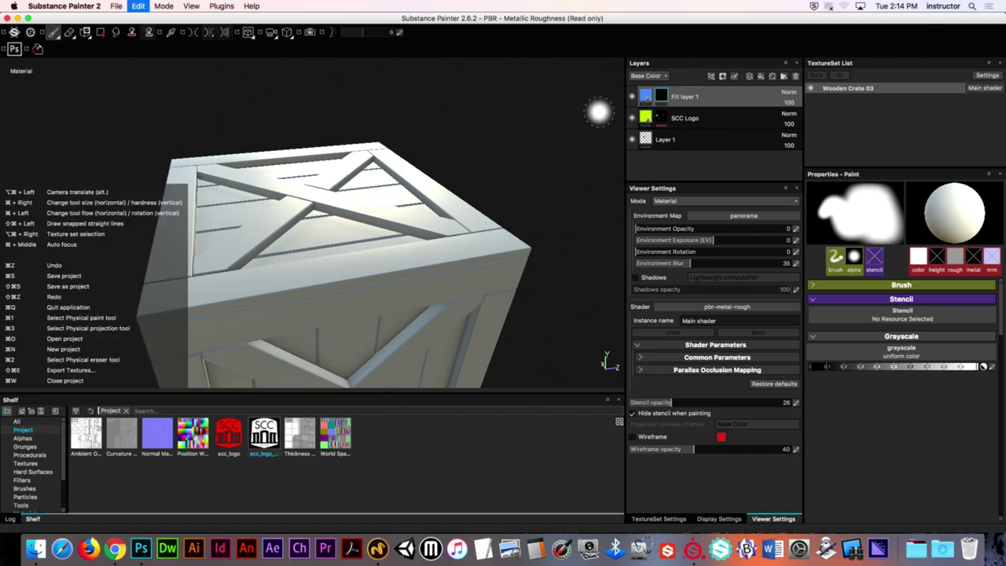
pyautogui.press('super+z')
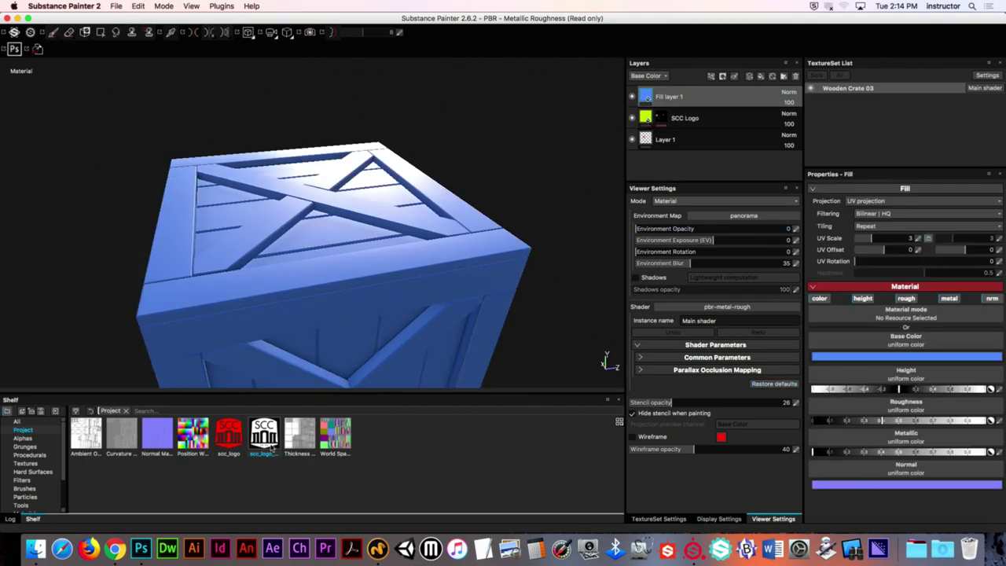
# Assign the scc_logo_mask texture to the roughness of Fill layer 1 and examine it on the crate's side
pyautogui.moveTo(266, 443); pyautogui.dragTo(874, 419)
pyautogui.keyDown('alt'); pyautogui.moveTo(453, 289); pyautogui.dragTo(393, 259); pyautogui.keyUp('alt')
pyautogui.keyDown('alt'); pyautogui.moveTo(393, 259); pyautogui.dragTo(411, 259, button='right'); pyautogui.keyUp('alt')
pyautogui.keyDown('alt'); pyautogui.moveTo(412, 261); pyautogui.dragTo(369, 224); pyautogui.keyUp('alt')
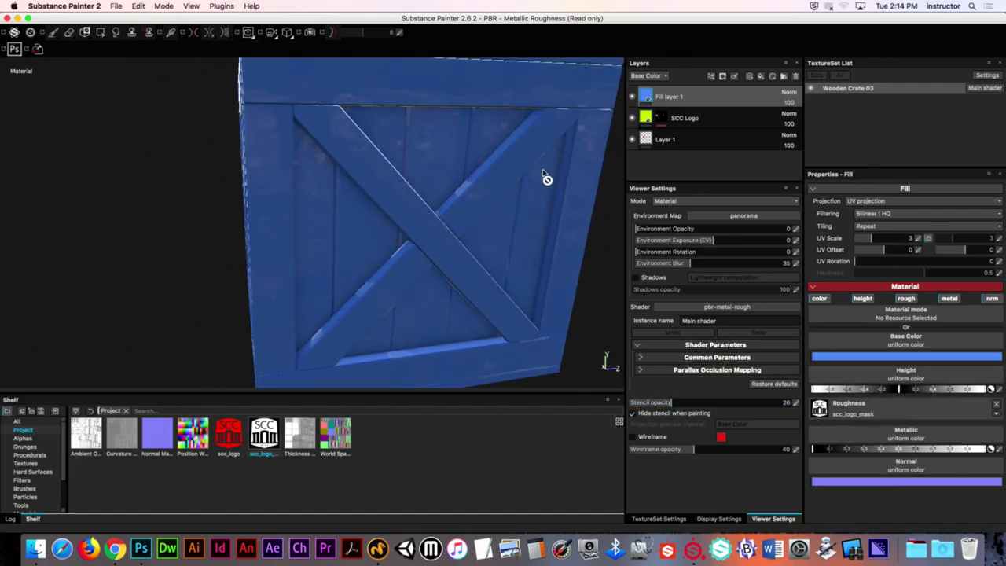
pyautogui.press('alt')
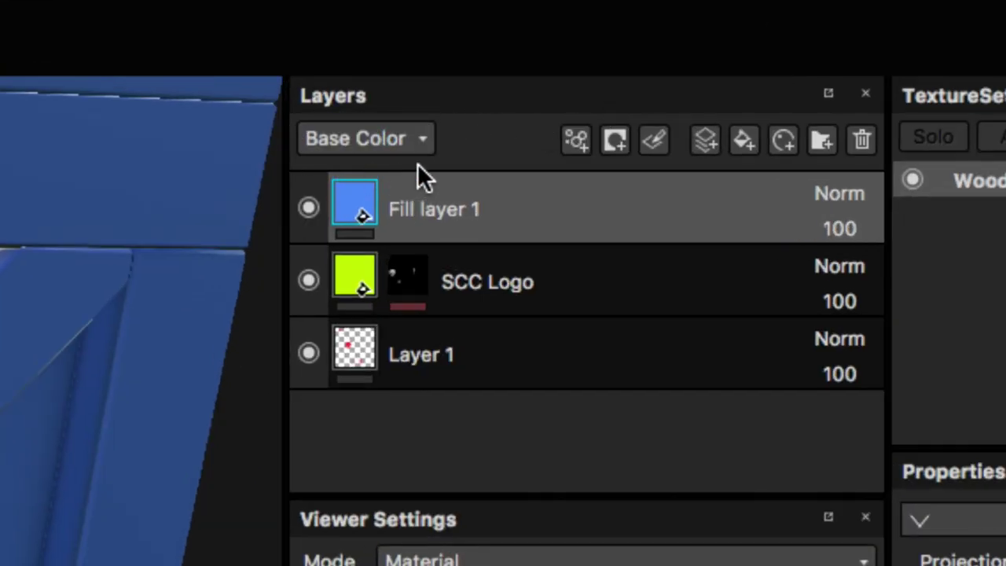
# Switch the layer stack to the Roughness channel and give Fill layer 1 a black mask with a paint effect
pyautogui.click(346, 141)
pyautogui.click(347, 214)
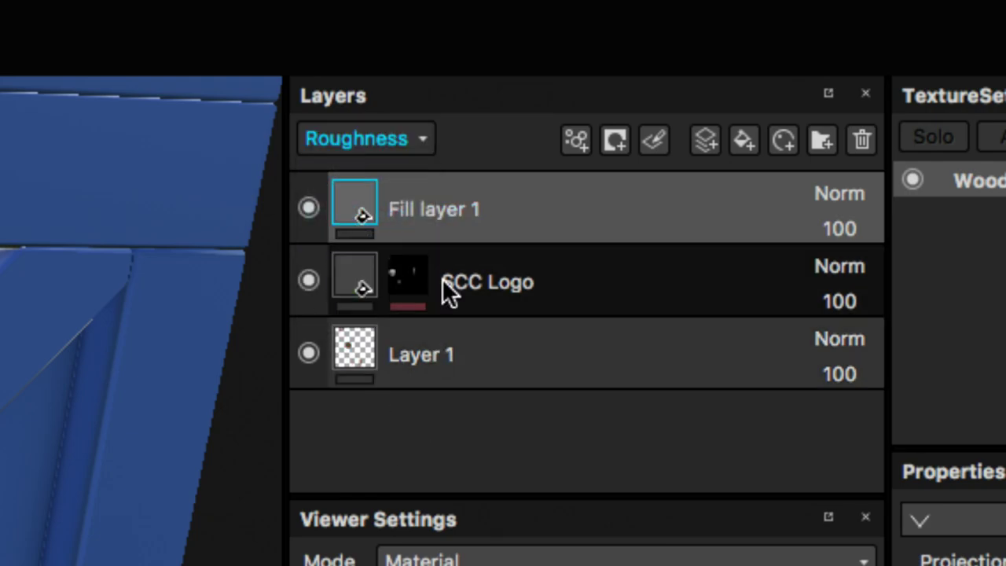
pyautogui.rightClick(414, 208)
pyautogui.click(462, 234)
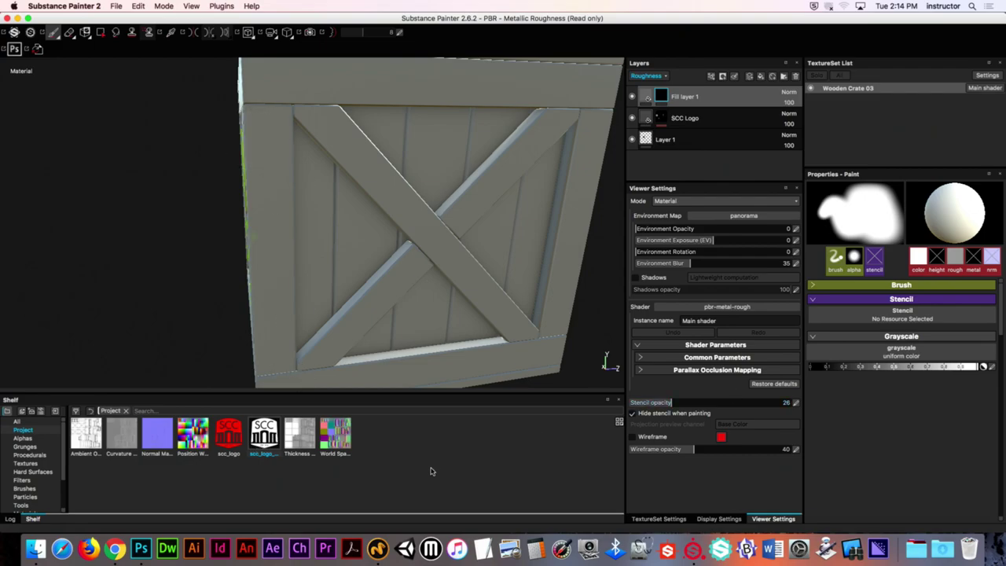
pyautogui.moveTo(274, 437); pyautogui.dragTo(882, 360)
pyautogui.rightClick(712, 95)
pyautogui.click(722, 341)
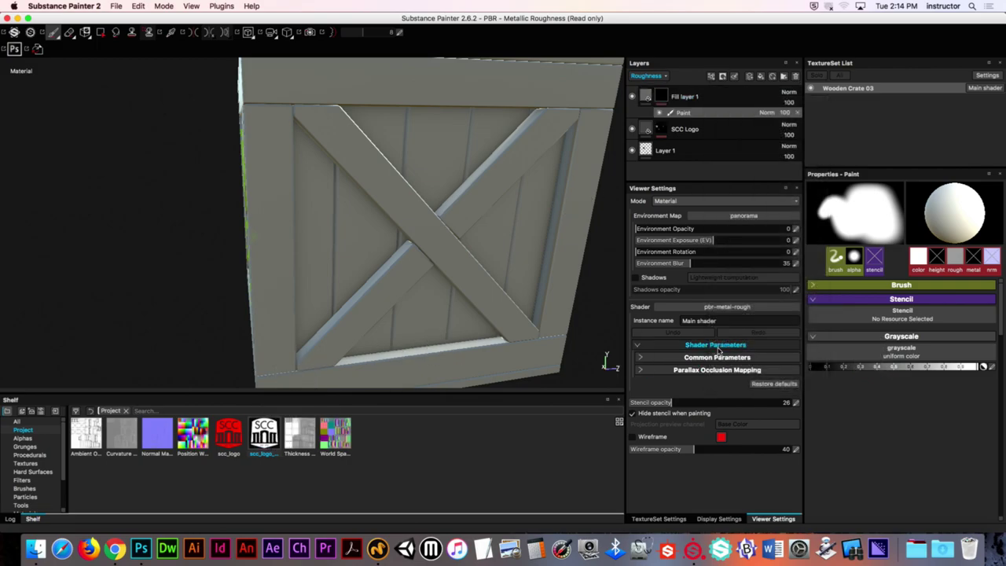
# Assign scc_logo_mask as the paint effect's grayscale texture and switch to the Projection tool
pyautogui.moveTo(264, 440); pyautogui.dragTo(861, 366)
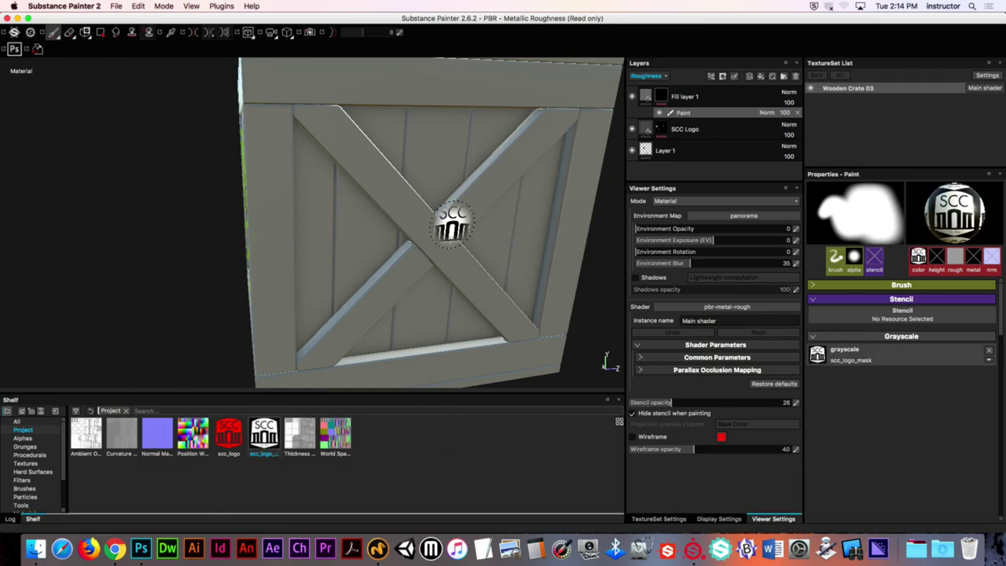
pyautogui.keyDown('alt'); pyautogui.moveTo(431, 208); pyautogui.dragTo(424, 169); pyautogui.keyUp('alt')
pyautogui.click(99, 33)
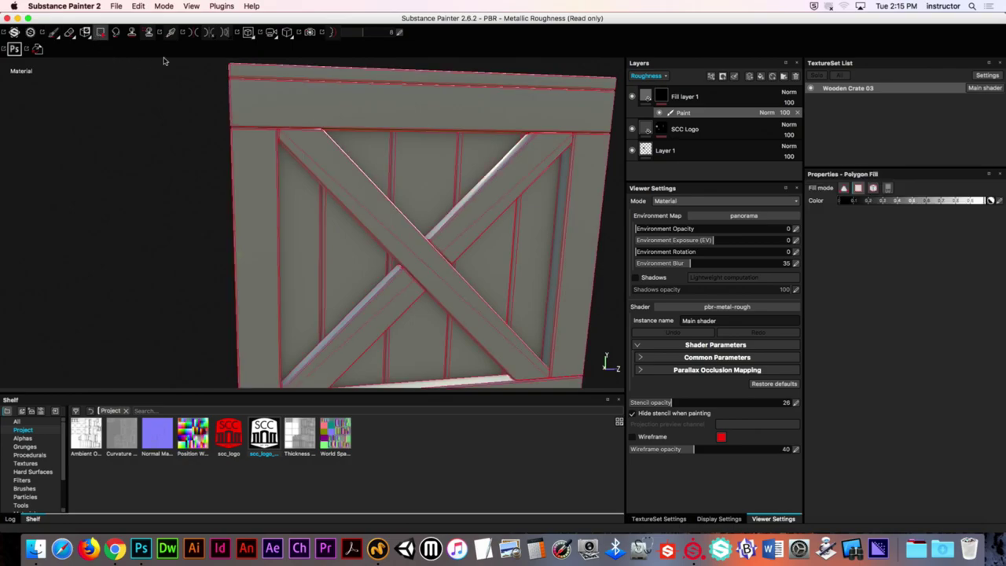
pyautogui.click(85, 32)
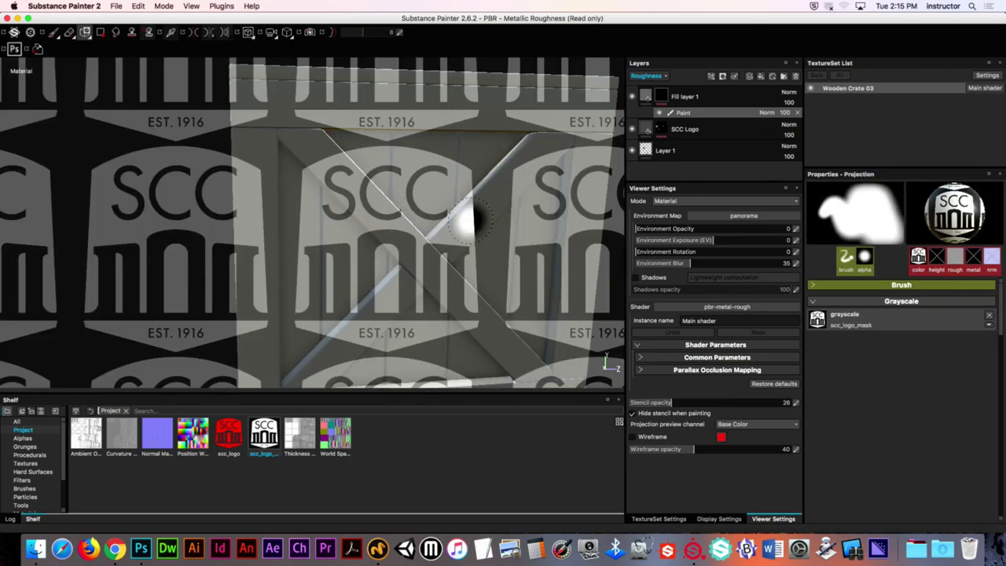
# Project the scc_logo_mask texture onto the crate's upper side plank to paint small blue SCC logos side by side
pyautogui.keyDown('alt'); pyautogui.moveTo(441, 213); pyautogui.dragTo(474, 227); pyautogui.keyUp('alt')
pyautogui.moveTo(474, 227)
pyautogui.keyDown('shift'); pyautogui.mouseDown(button='right')
pyautogui.moveTo(574, 239)
pyautogui.moveTo(393, 228)
pyautogui.moveTo(356, 194)
pyautogui.moveTo(369, 145)
pyautogui.moveTo(336, 167)
pyautogui.mouseUp(button='right'); pyautogui.keyUp('shift')
pyautogui.press('s')
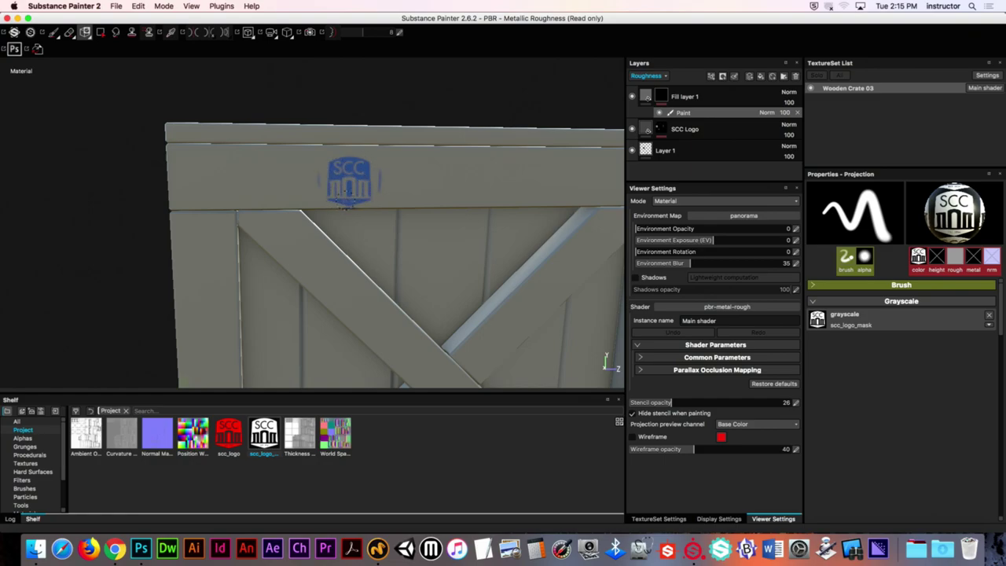
pyautogui.press('s')
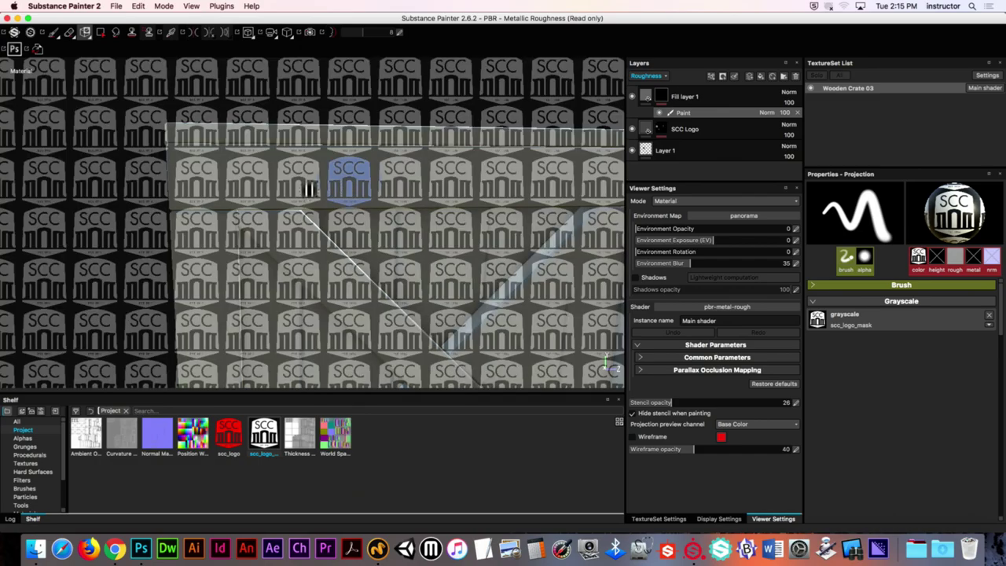
pyautogui.press('s')
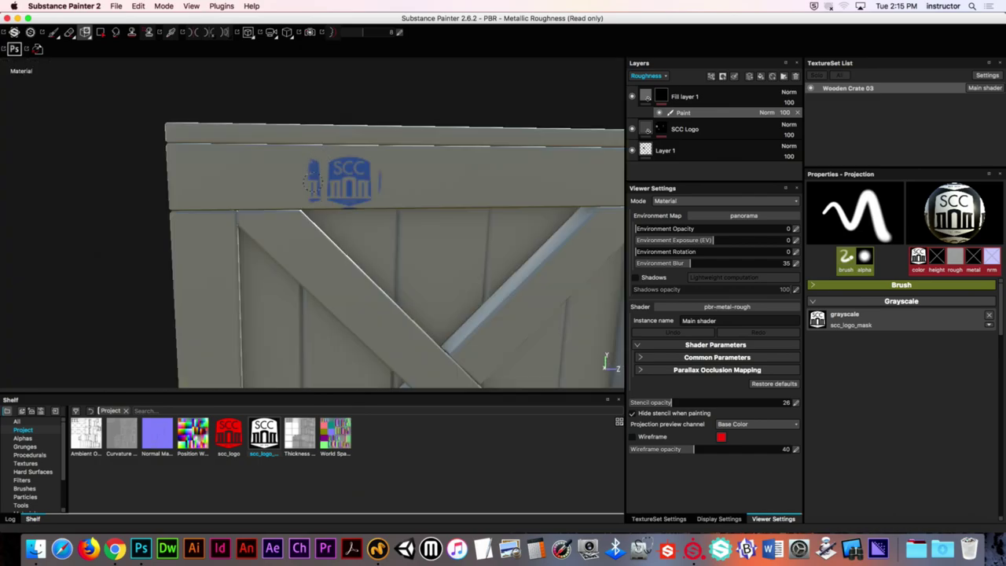
pyautogui.press('s')
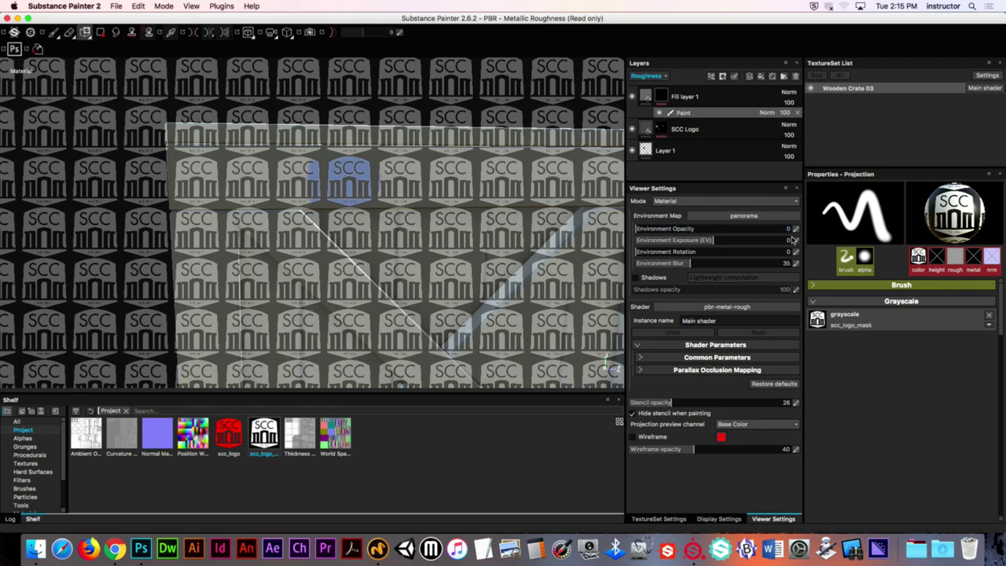
pyautogui.click(902, 285)
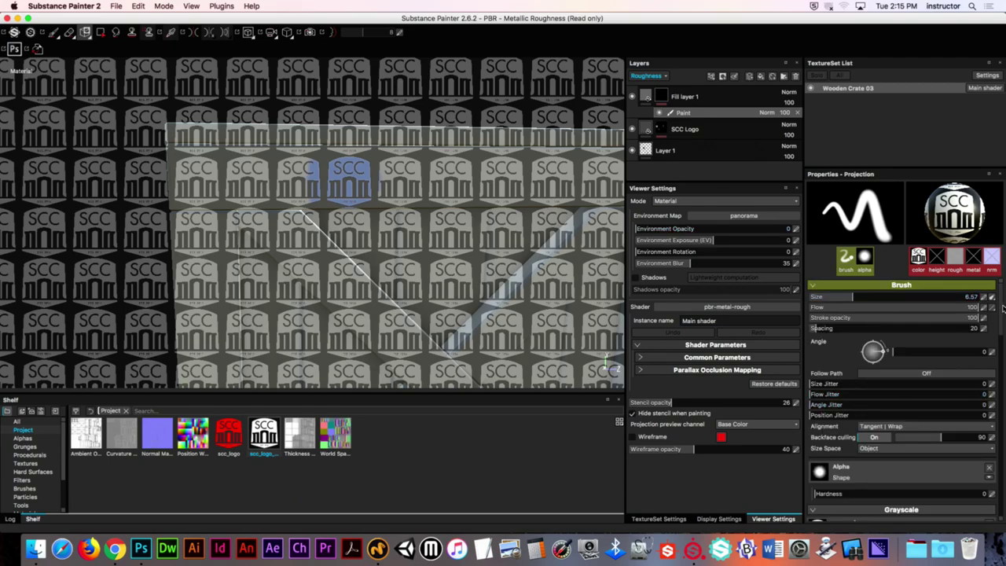
pyautogui.scroll(-5, 970, 393)
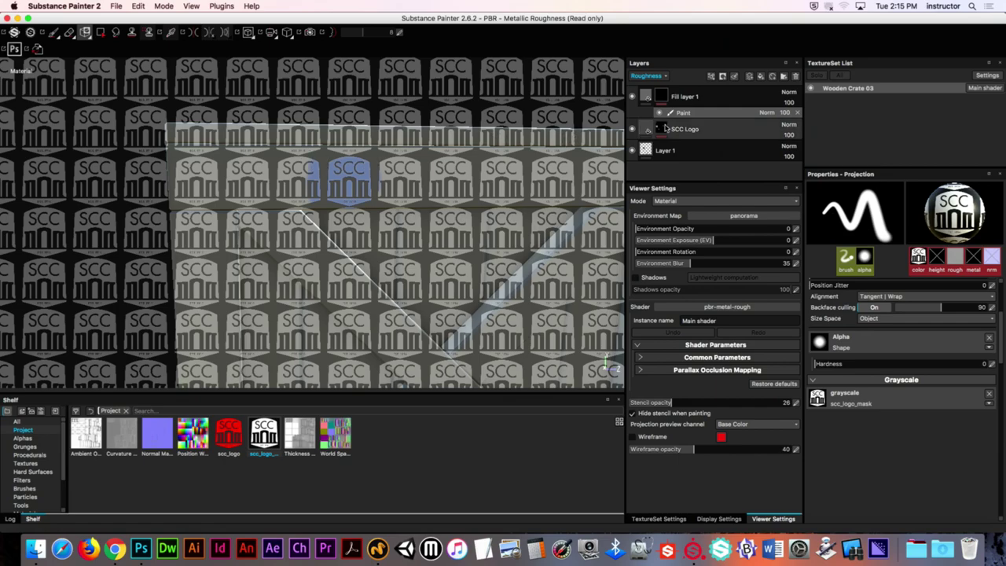
pyautogui.moveTo(311, 163)
pyautogui.mouseDown()
pyautogui.moveTo(311, 189)
pyautogui.moveTo(298, 168)
pyautogui.moveTo(309, 187)
pyautogui.moveTo(298, 214)
pyautogui.moveTo(299, 184)
pyautogui.mouseUp()
# Try clearing the projection's grayscale texture and setting its uniform value to about 0.2
pyautogui.click(989, 393)
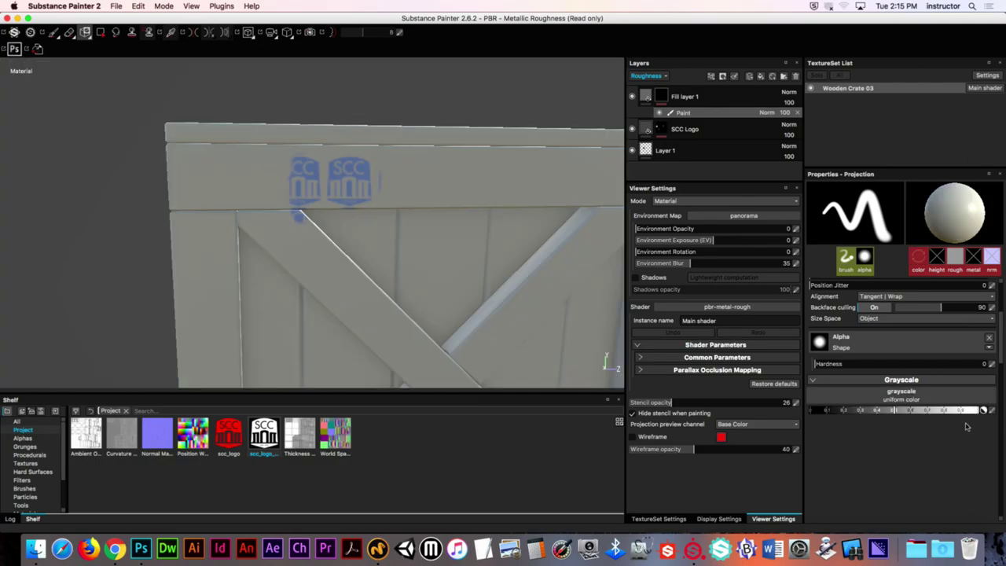
pyautogui.click(87, 37)
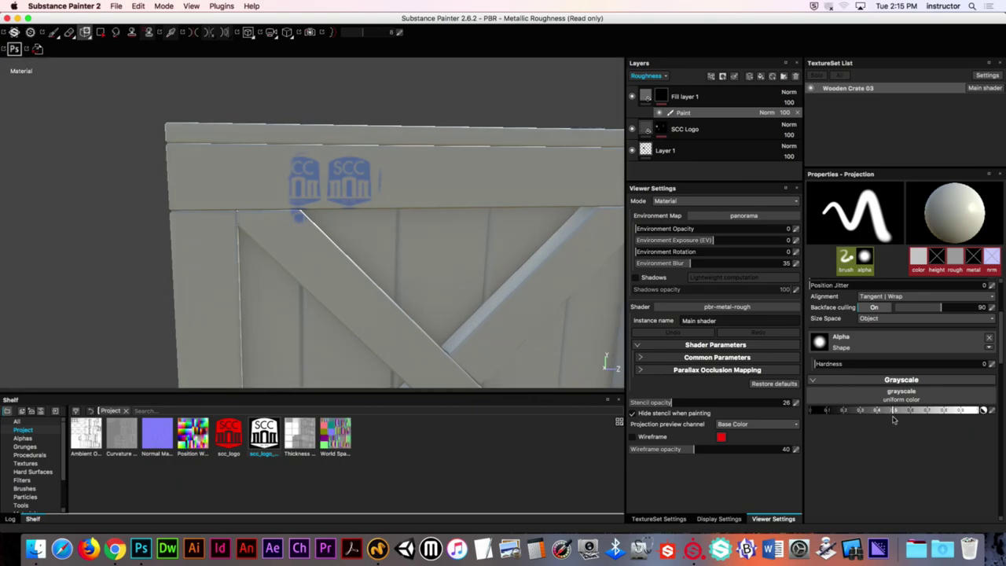
pyautogui.moveTo(877, 412)
pyautogui.mouseDown()
pyautogui.moveTo(819, 412)
pyautogui.moveTo(843, 411)
pyautogui.mouseUp()
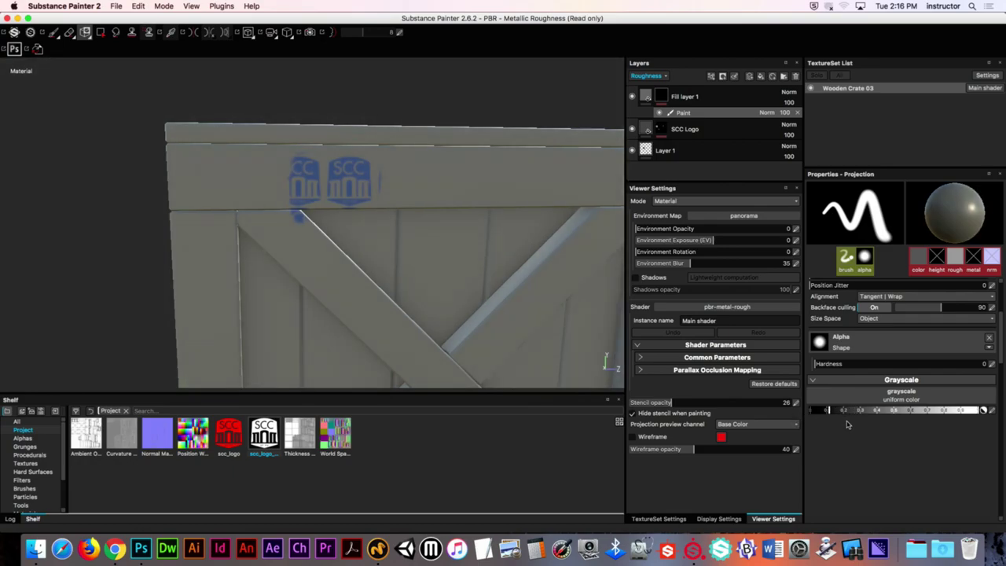
# Switch the layer stack to the Base Color channel and assign scc_logo_mask as the paint effect's grayscale texture
pyautogui.click(649, 76)
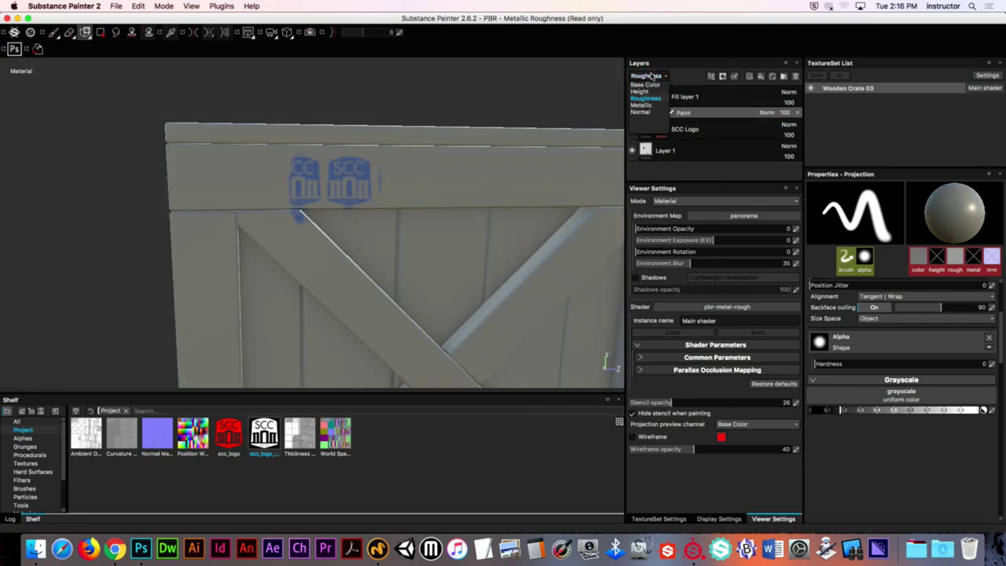
pyautogui.click(647, 84)
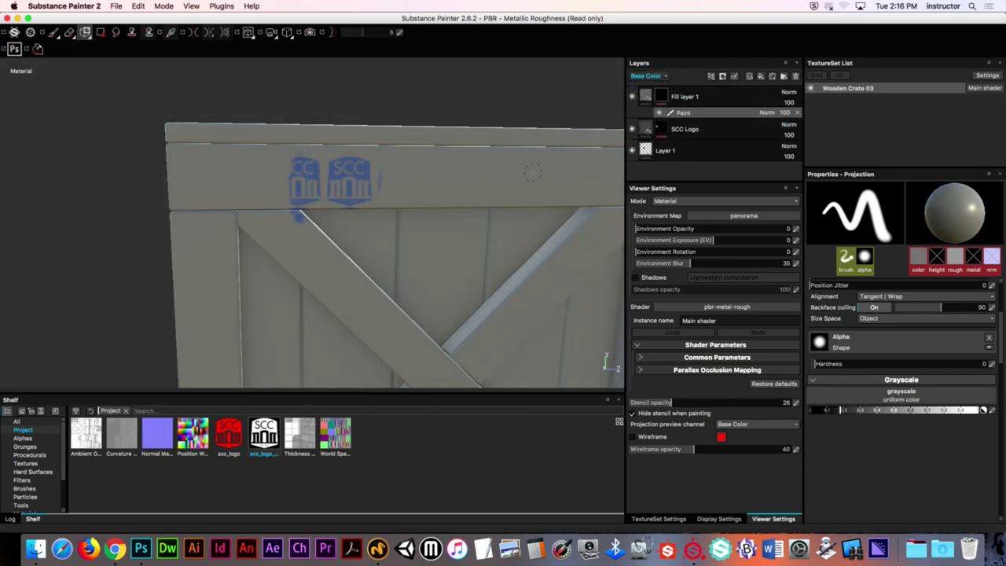
pyautogui.keyDown('alt'); pyautogui.moveTo(393, 170); pyautogui.dragTo(556, 235); pyautogui.keyUp('alt')
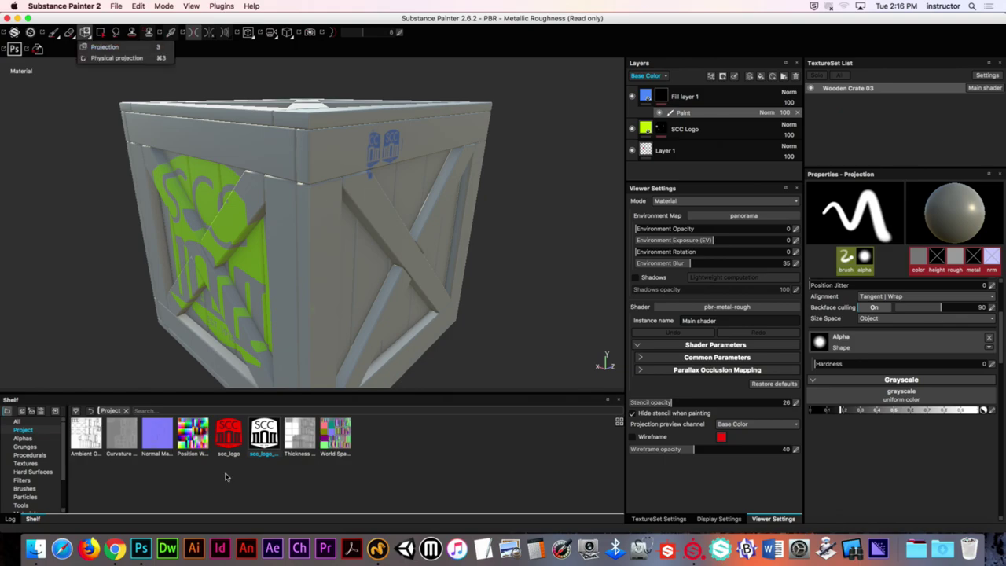
pyautogui.moveTo(270, 461); pyautogui.dragTo(853, 393)
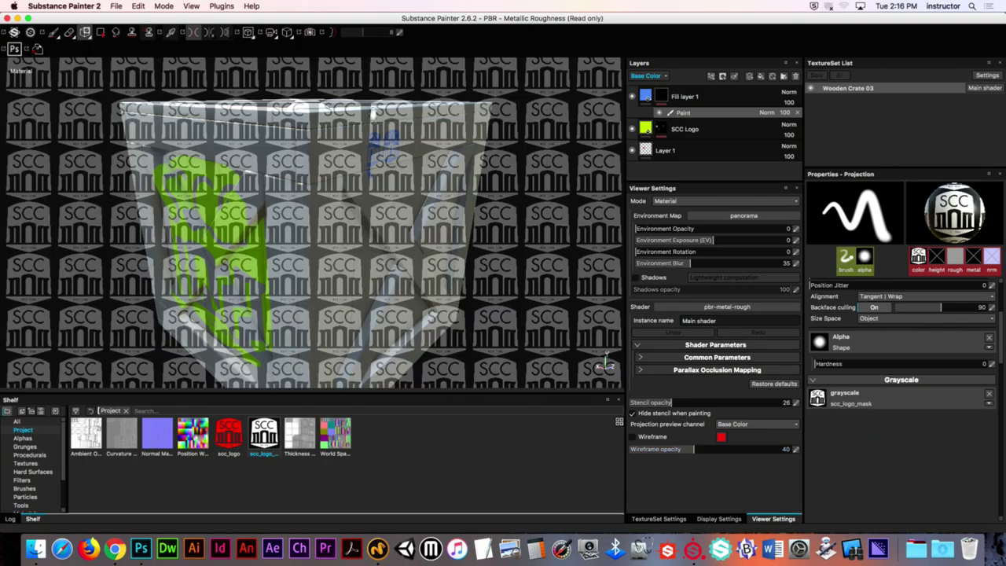
# Project further blue SCC logos along the upper plank beside the existing pair
pyautogui.keyDown('alt'); pyautogui.moveTo(373, 112); pyautogui.dragTo(406, 192); pyautogui.keyUp('alt')
pyautogui.click(384, 165)
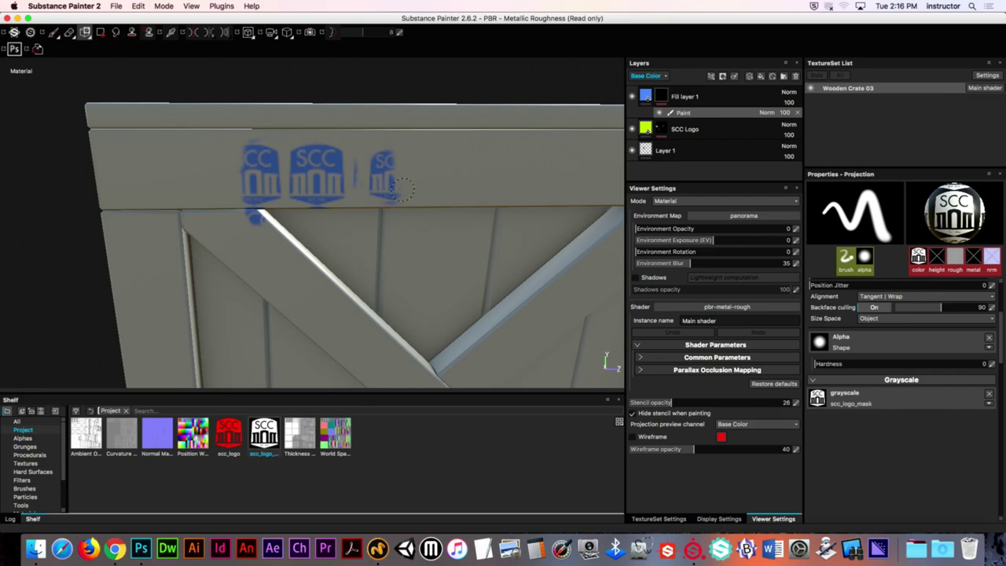
pyautogui.moveTo(401, 174); pyautogui.dragTo(387, 192)
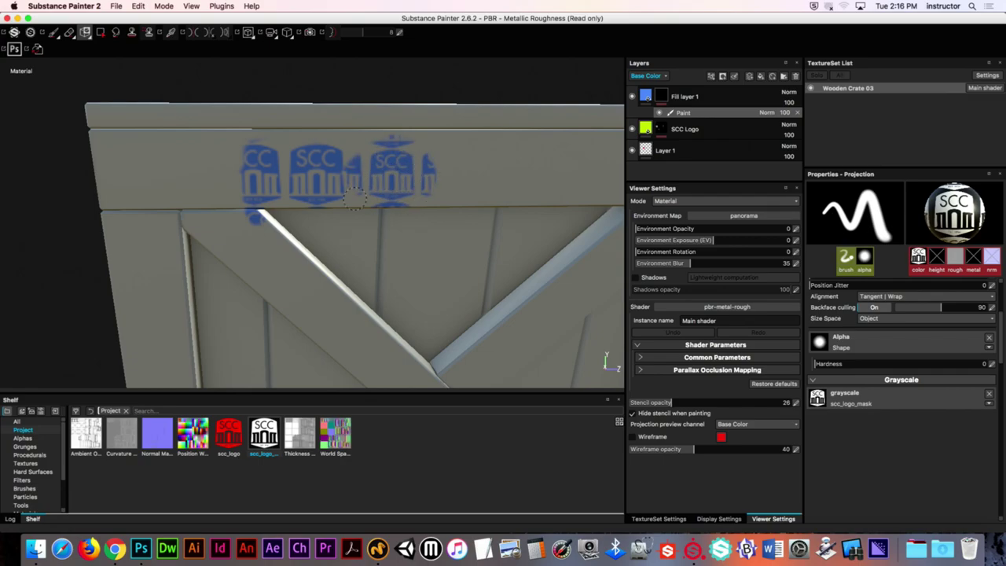
pyautogui.moveTo(354, 198)
pyautogui.mouseDown()
pyautogui.moveTo(377, 149)
pyautogui.moveTo(424, 157)
pyautogui.mouseUp()
pyautogui.press('s')
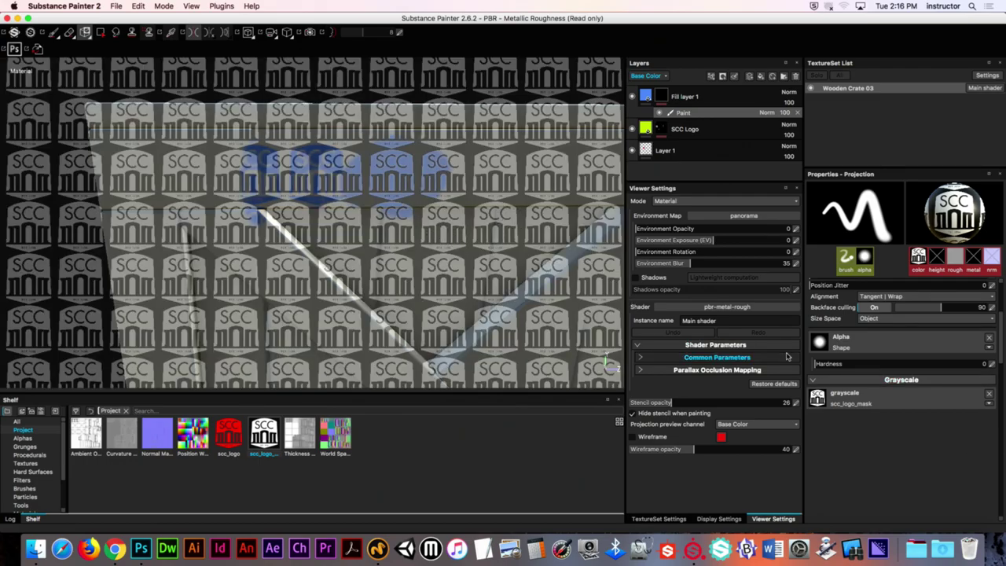
# Switch to the Paint tool, clear the grayscale texture and set its uniform value to 0
pyautogui.click(52, 33)
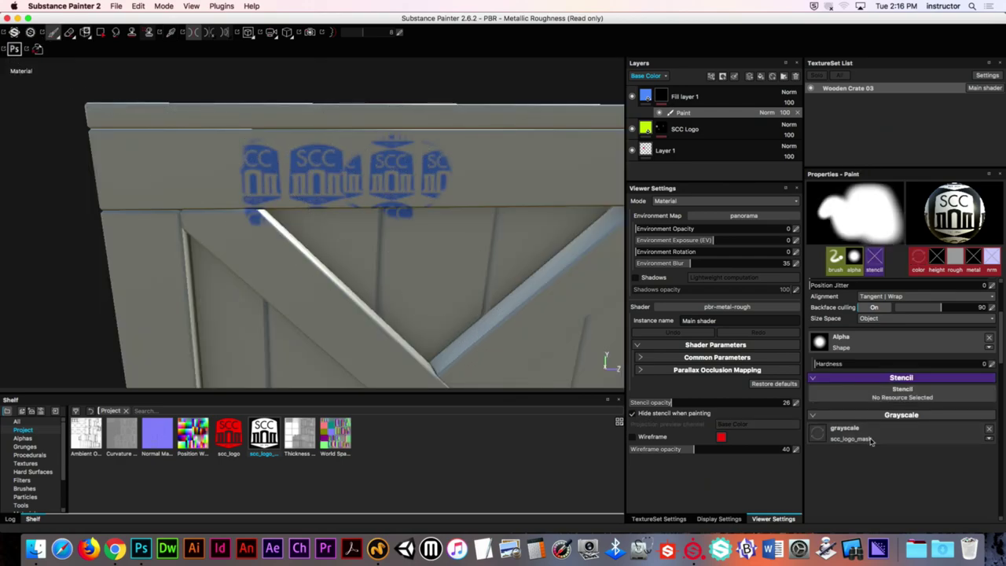
pyautogui.click(989, 428)
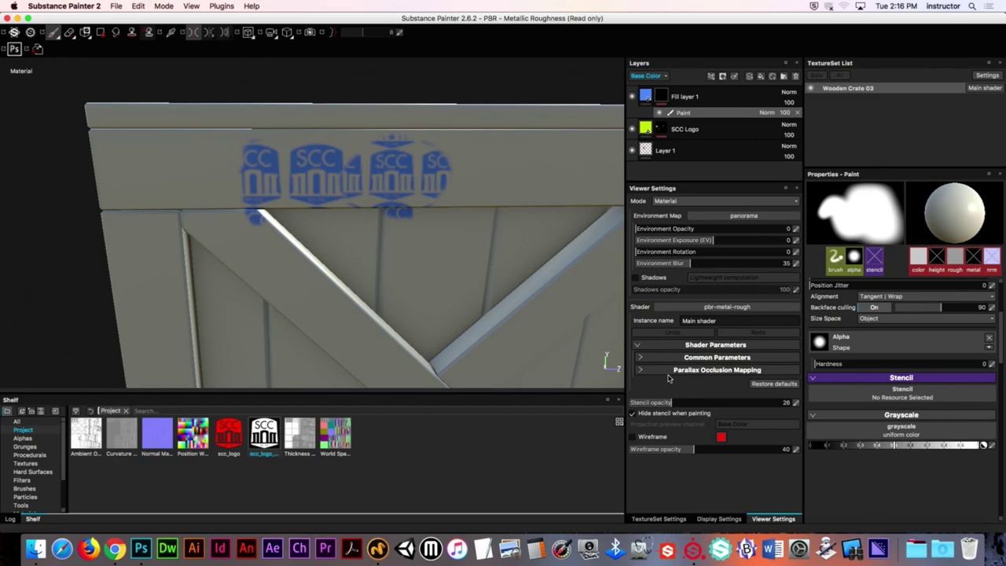
pyautogui.click(812, 446)
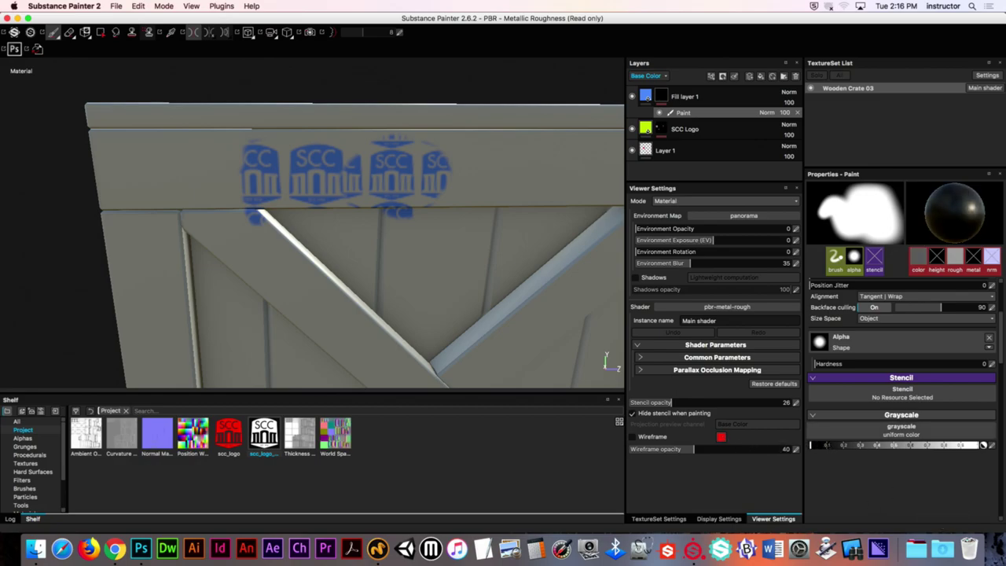
# Paint out the stray partial logos on the upper plank with a smaller black brush, keeping one complete SCC logo
pyautogui.click(263, 186)
pyautogui.moveTo(263, 186)
pyautogui.mouseDown()
pyautogui.moveTo(206, 146)
pyautogui.moveTo(213, 102)
pyautogui.moveTo(234, 200)
pyautogui.mouseUp()
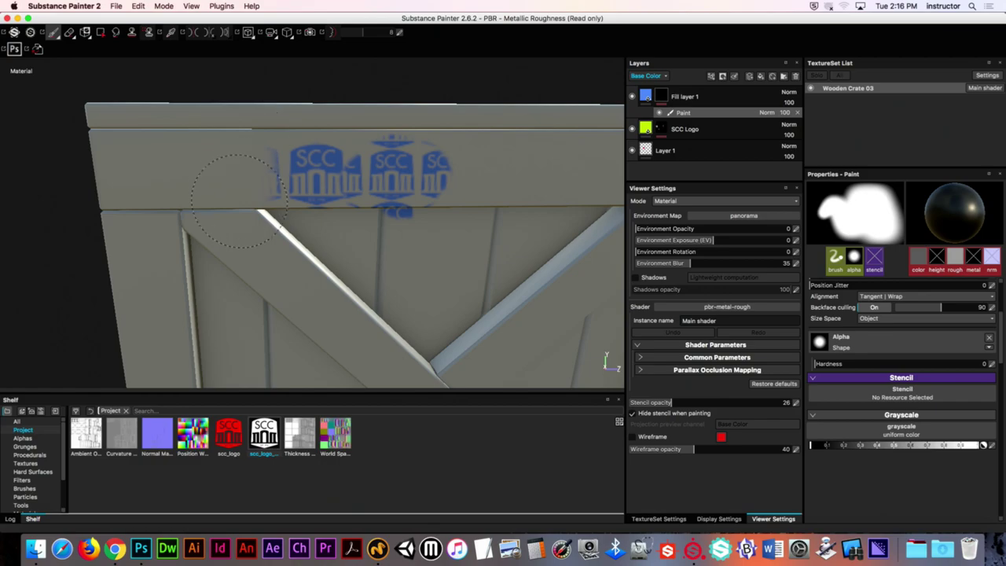
pyautogui.keyDown('ctrl'); pyautogui.moveTo(238, 157); pyautogui.dragTo(270, 155, button='right'); pyautogui.keyUp('ctrl')
pyautogui.moveTo(329, 95)
pyautogui.mouseDown()
pyautogui.moveTo(349, 139)
pyautogui.moveTo(363, 136)
pyautogui.moveTo(365, 173)
pyautogui.mouseUp()
pyautogui.moveTo(361, 187)
pyautogui.mouseDown()
pyautogui.moveTo(386, 184)
pyautogui.moveTo(378, 144)
pyautogui.moveTo(417, 125)
pyautogui.moveTo(437, 202)
pyautogui.mouseUp()
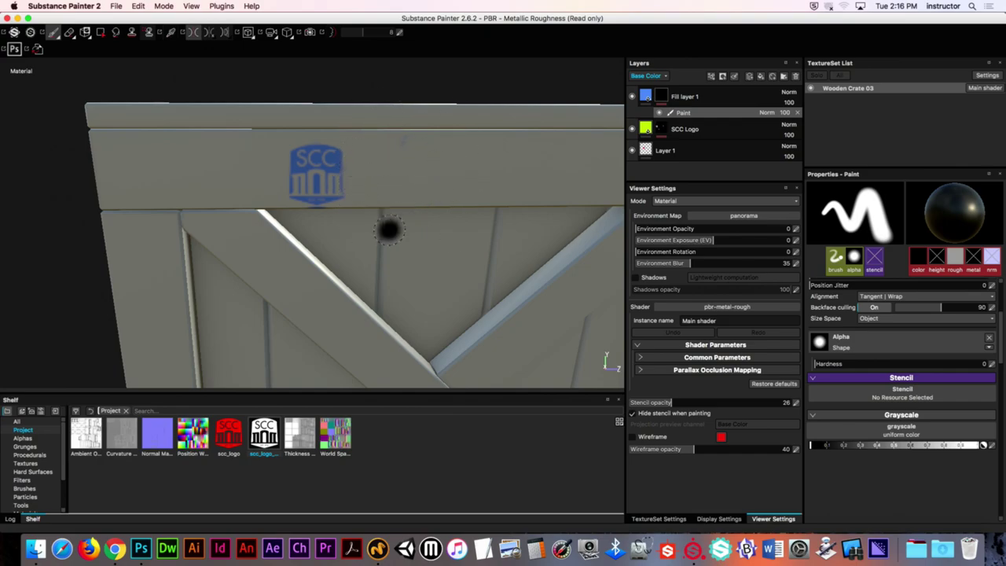
# Examine the cleaned-up blue logo and its lower edge on the crate's upper plank from several angles
pyautogui.moveTo(341, 175)
pyautogui.keyDown('alt'); pyautogui.mouseDown()
pyautogui.moveTo(303, 148)
pyautogui.moveTo(164, 142)
pyautogui.moveTo(431, 152)
pyautogui.moveTo(348, 209)
pyautogui.mouseUp(); pyautogui.keyUp('alt')
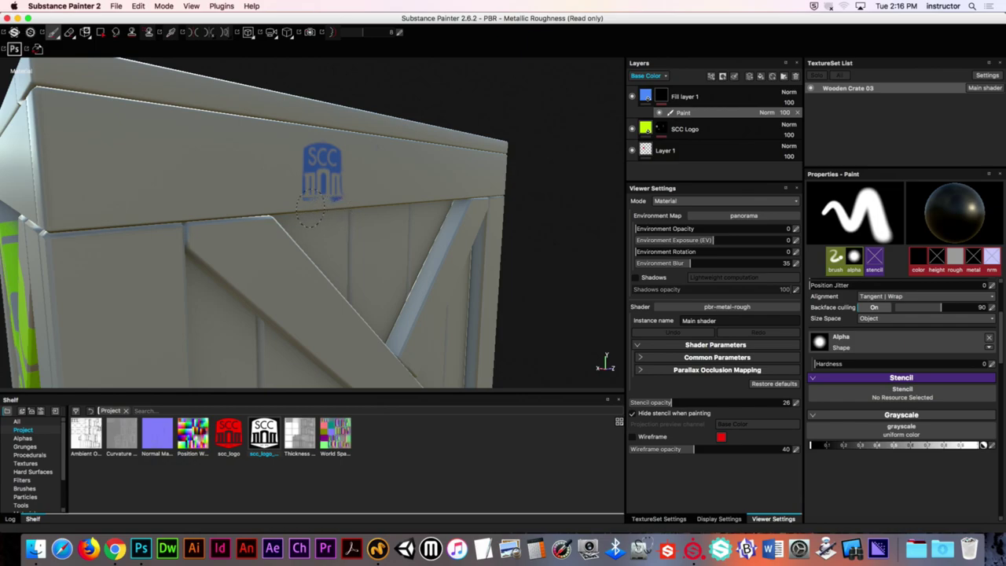
pyautogui.keyDown('alt'); pyautogui.moveTo(348, 217); pyautogui.dragTo(317, 215); pyautogui.keyUp('alt')
pyautogui.scroll(3, 404, 211)
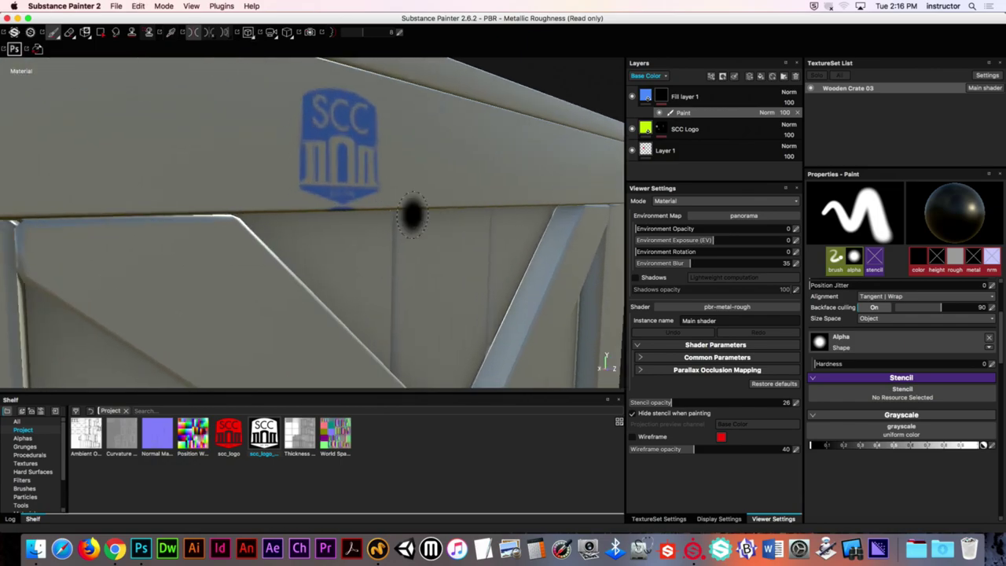
pyautogui.moveTo(411, 214)
pyautogui.keyDown('alt'); pyautogui.mouseDown()
pyautogui.moveTo(349, 191)
pyautogui.moveTo(112, 173)
pyautogui.mouseUp(); pyautogui.keyUp('alt')
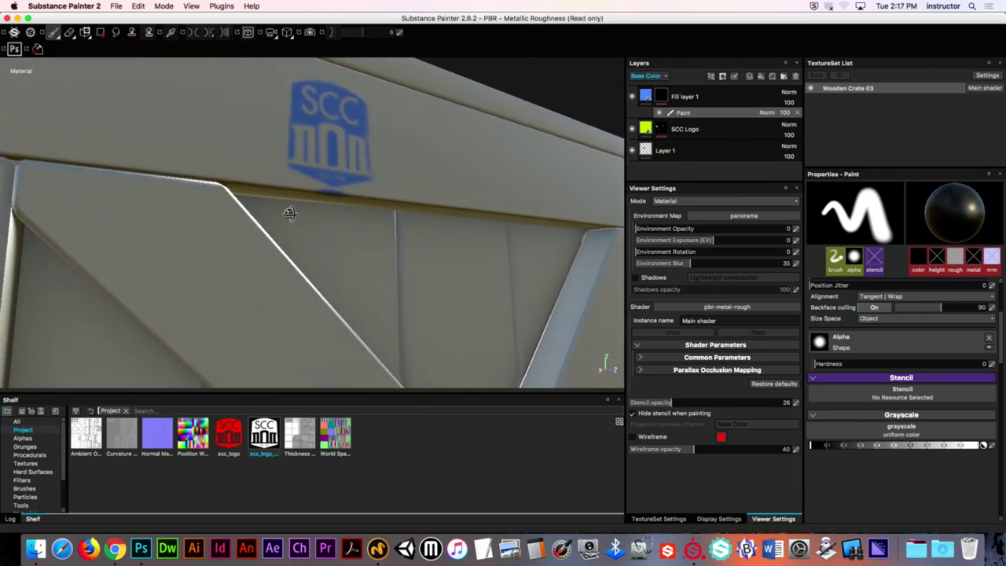
pyautogui.keyDown('alt'); pyautogui.moveTo(289, 213); pyautogui.dragTo(50, 180); pyautogui.keyUp('alt')
pyautogui.scroll(-5, 49, 180)
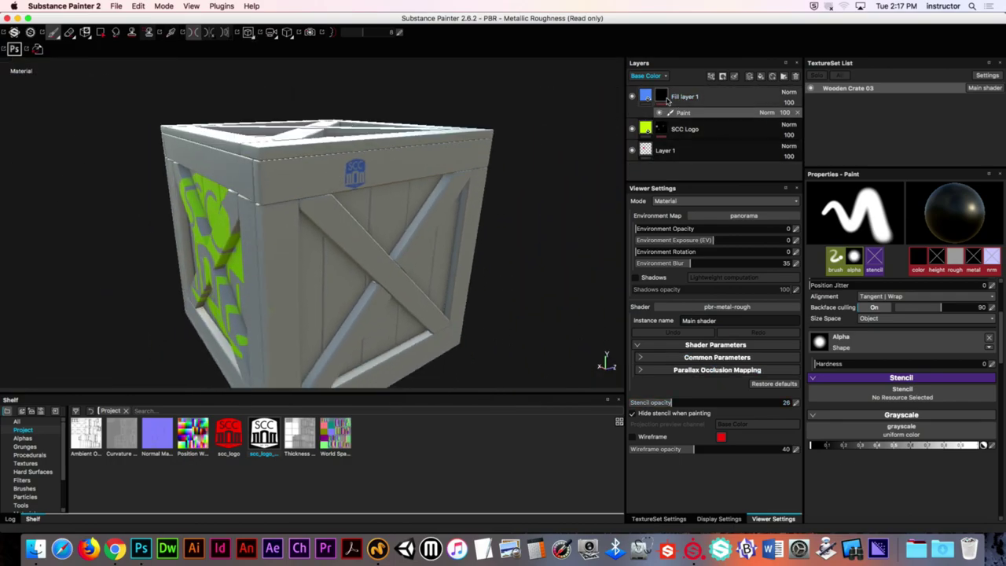
# Select the fill content of Fill layer 1 and disable its color, height, metal and nrm channels, keeping only rough
pyautogui.click(664, 98)
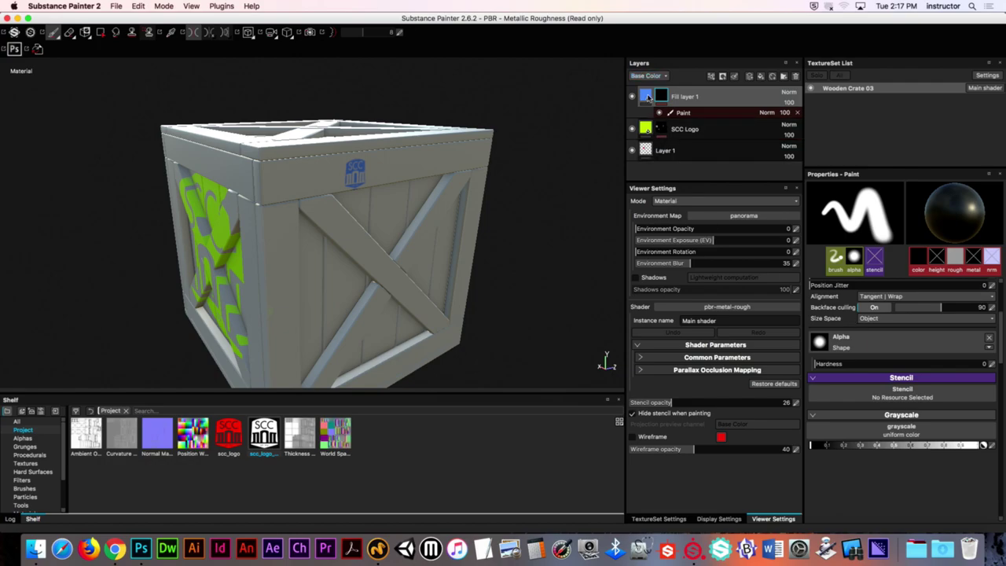
pyautogui.click(646, 97)
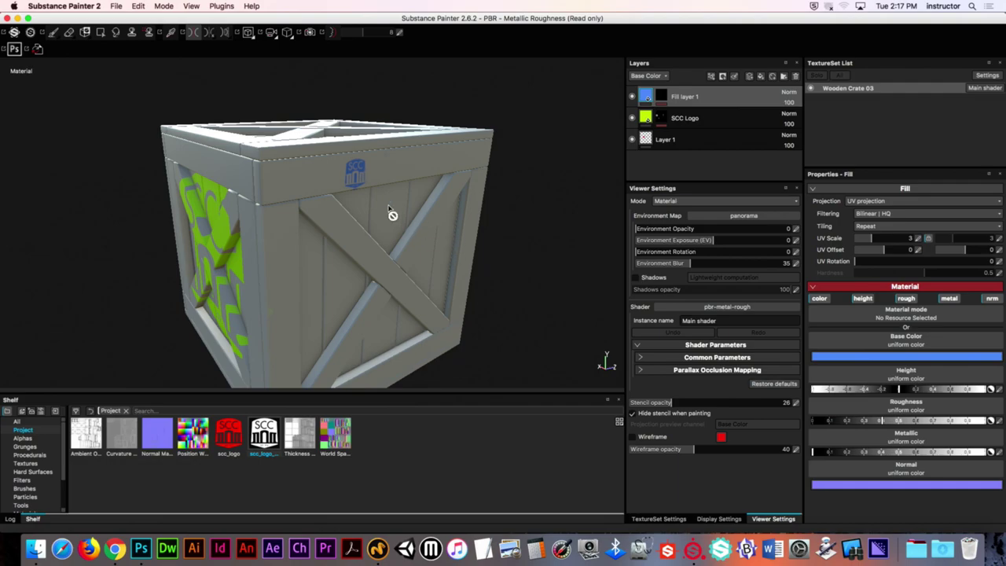
pyautogui.keyDown('alt'); pyautogui.moveTo(392, 214); pyautogui.dragTo(326, 226); pyautogui.keyUp('alt')
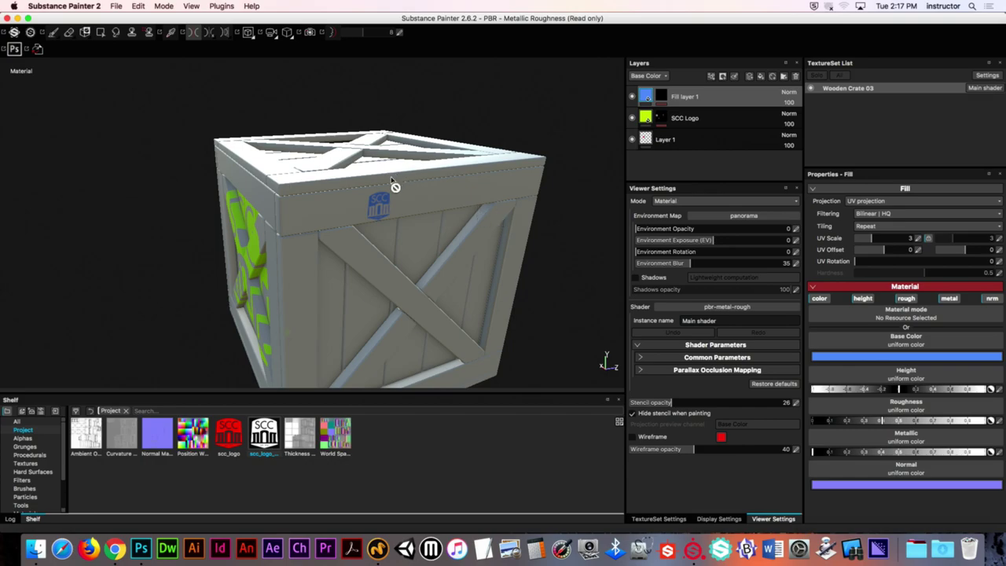
pyautogui.keyDown('alt'); pyautogui.moveTo(394, 186); pyautogui.dragTo(429, 220); pyautogui.keyUp('alt')
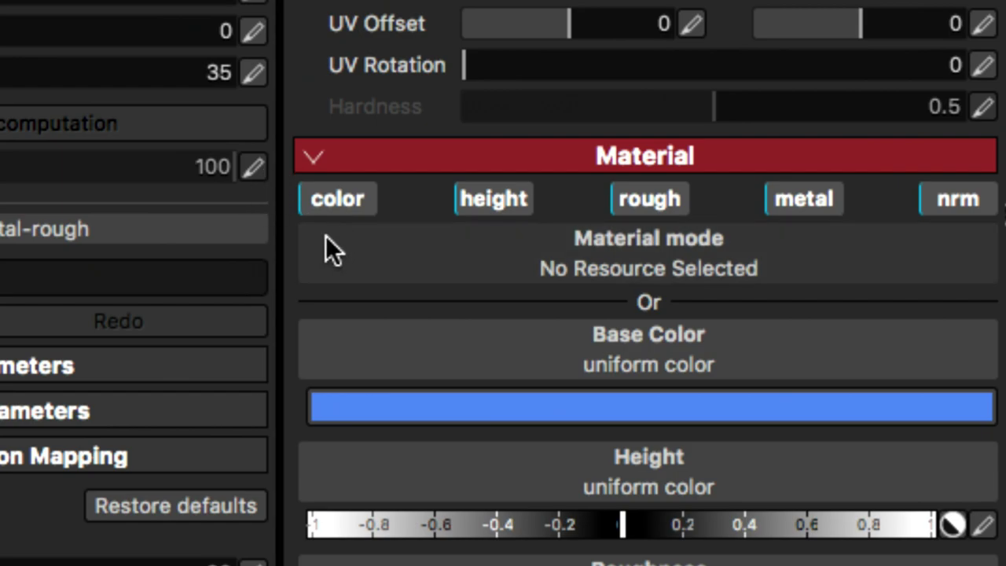
pyautogui.click(337, 206)
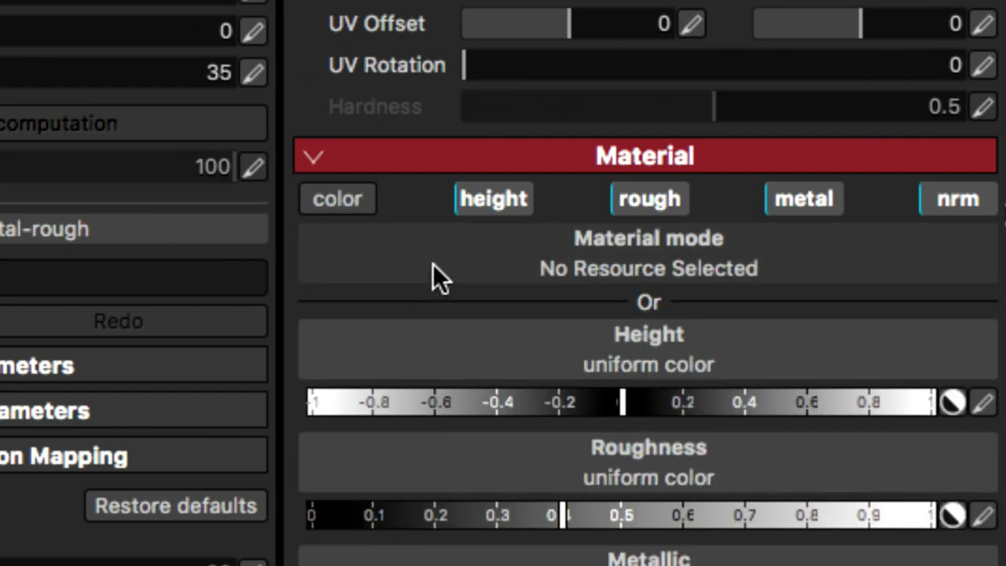
pyautogui.click(461, 206)
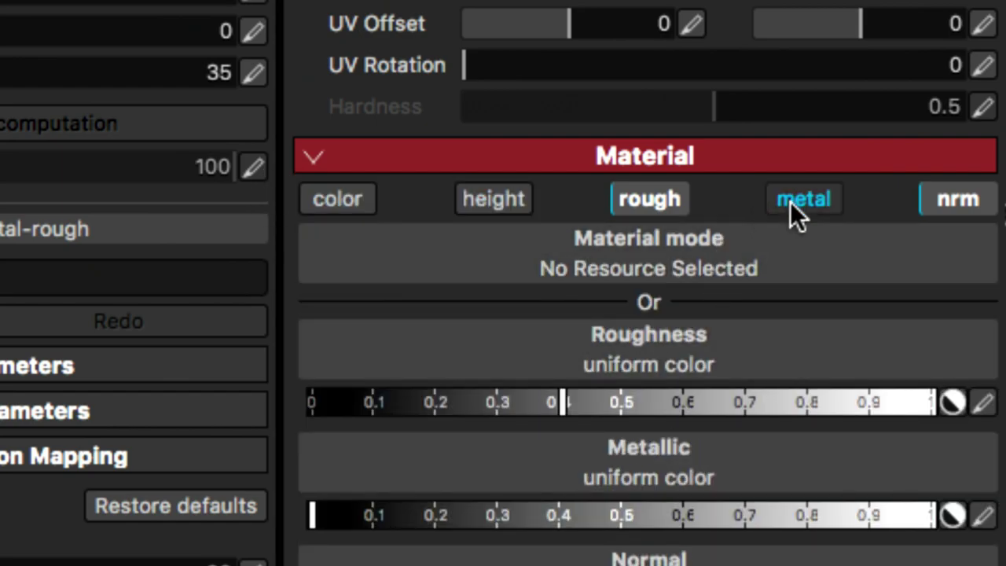
pyautogui.click(793, 202)
pyautogui.click(924, 203)
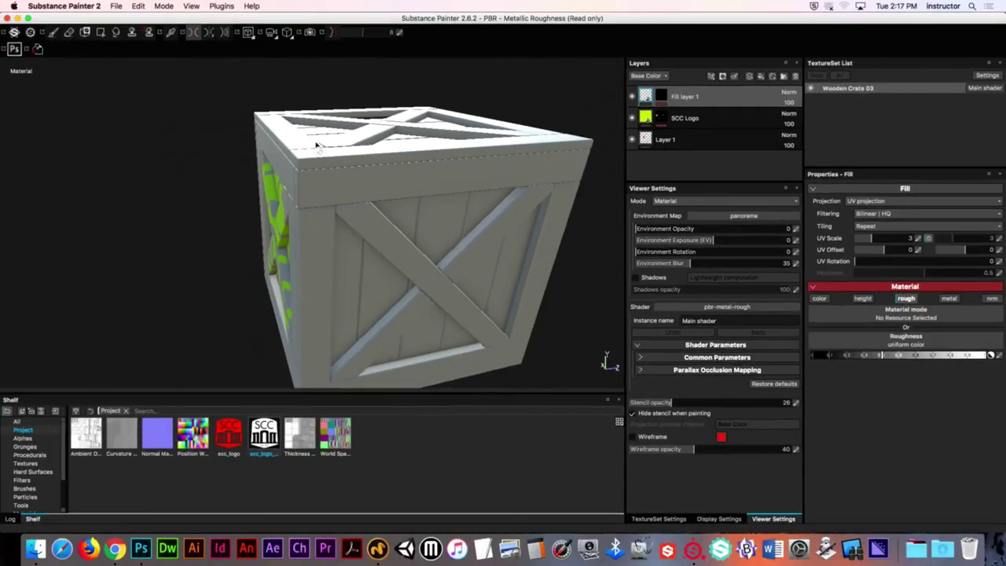
# Examine the logo area on the upper plank with the environment rotated to 230, and isolate Fill layer 1's mask
pyautogui.keyDown('alt'); pyautogui.moveTo(397, 188); pyautogui.dragTo(406, 199); pyautogui.keyUp('alt')
pyautogui.keyDown('alt'); pyautogui.moveTo(406, 199); pyautogui.dragTo(301, 174, button='right'); pyautogui.keyUp('alt')
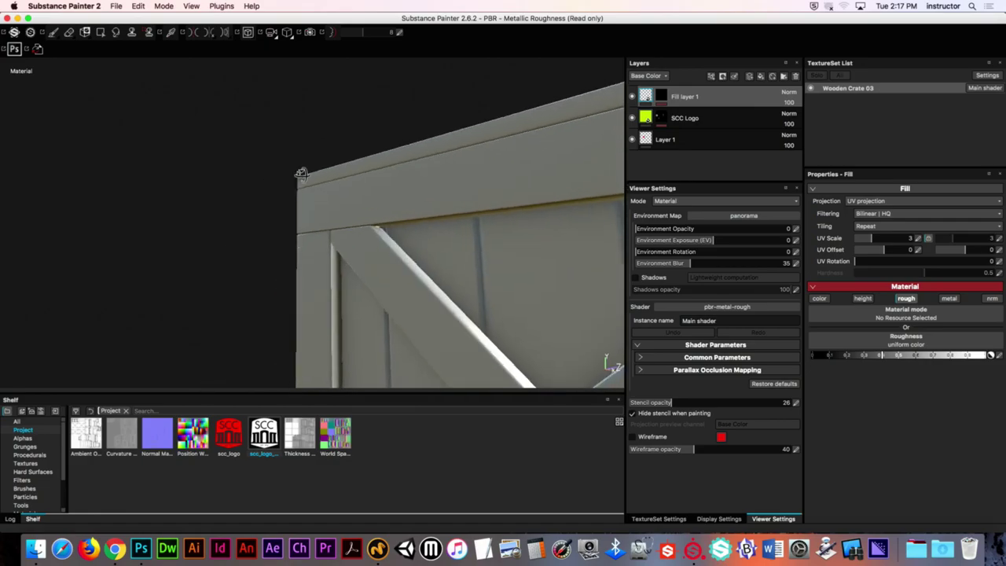
pyautogui.keyDown('alt'); pyautogui.moveTo(301, 174); pyautogui.dragTo(392, 200); pyautogui.keyUp('alt')
pyautogui.keyDown('shift'); pyautogui.moveTo(392, 200); pyautogui.dragTo(444, 210, button='right'); pyautogui.keyUp('shift')
pyautogui.moveTo(449, 197)
pyautogui.keyDown('alt'); pyautogui.mouseDown()
pyautogui.moveTo(306, 186)
pyautogui.moveTo(287, 198)
pyautogui.moveTo(435, 204)
pyautogui.mouseUp(); pyautogui.keyUp('alt')
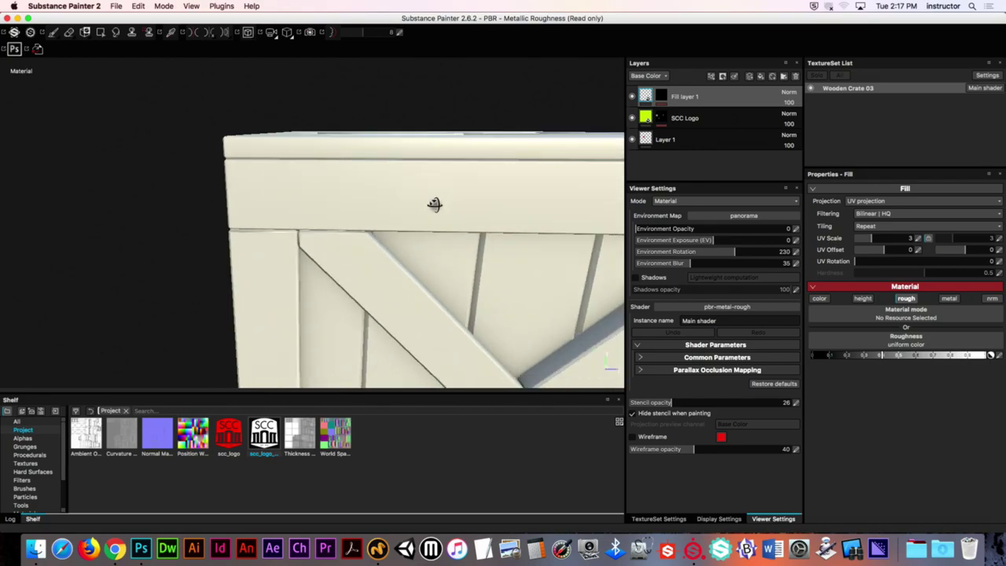
pyautogui.keyDown('alt'); pyautogui.click(661, 96); pyautogui.keyUp('alt')
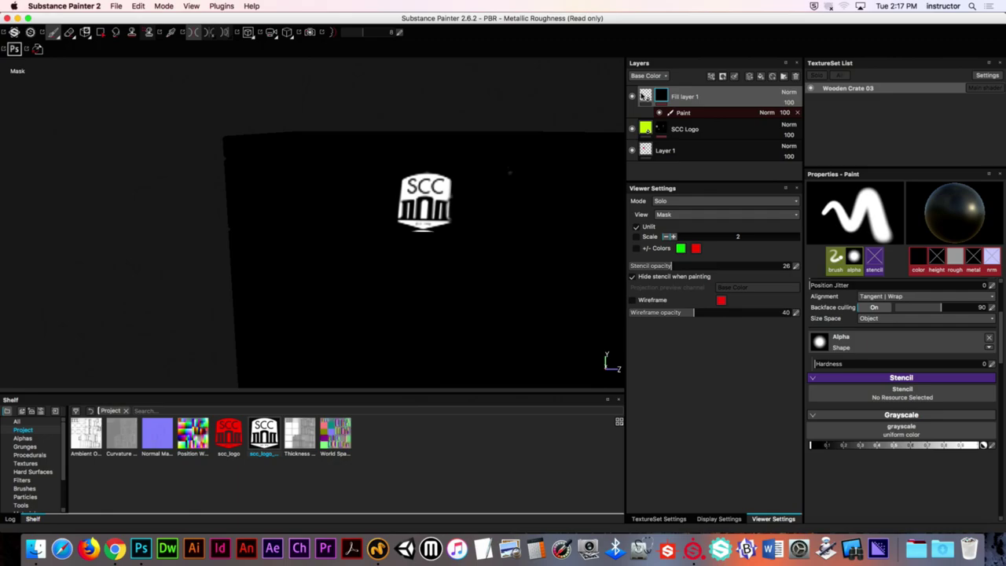
# Select Fill layer 1's fill content, lower its roughness to 0 and check how the logo reflects light from several angles
pyautogui.click(646, 95)
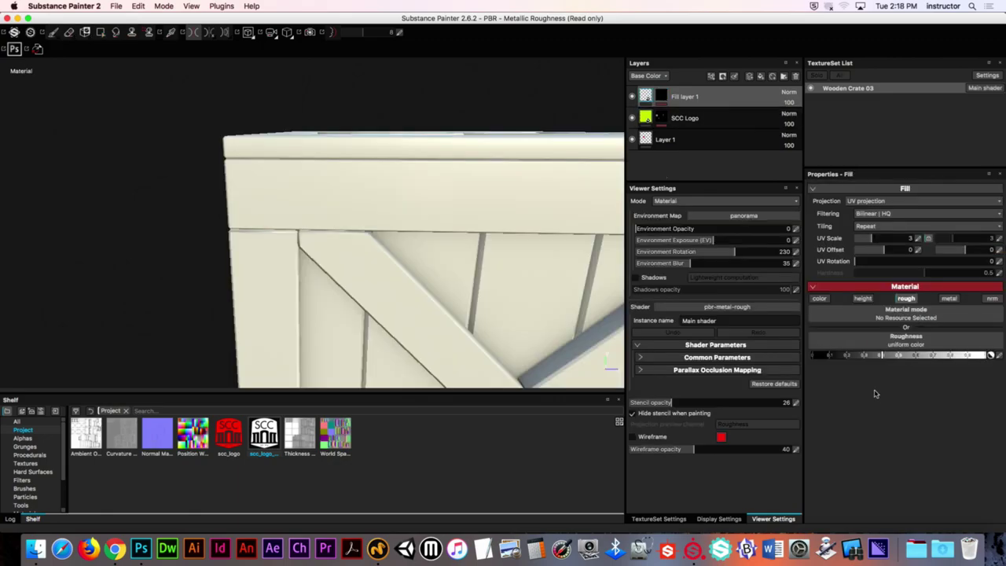
pyautogui.keyDown('alt'); pyautogui.moveTo(456, 236); pyautogui.dragTo(468, 217); pyautogui.keyUp('alt')
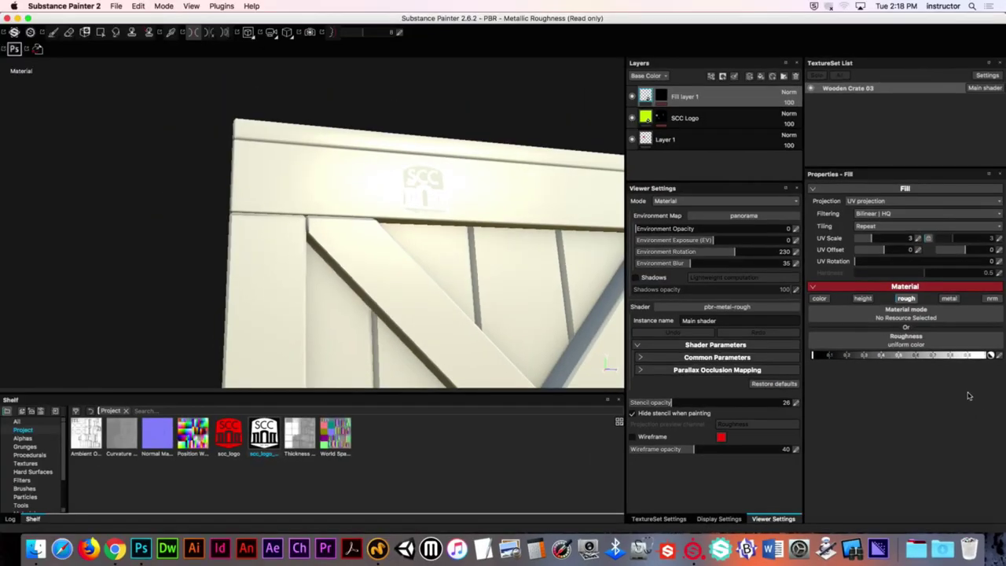
pyautogui.keyDown('alt'); pyautogui.moveTo(354, 280); pyautogui.dragTo(393, 252); pyautogui.keyUp('alt')
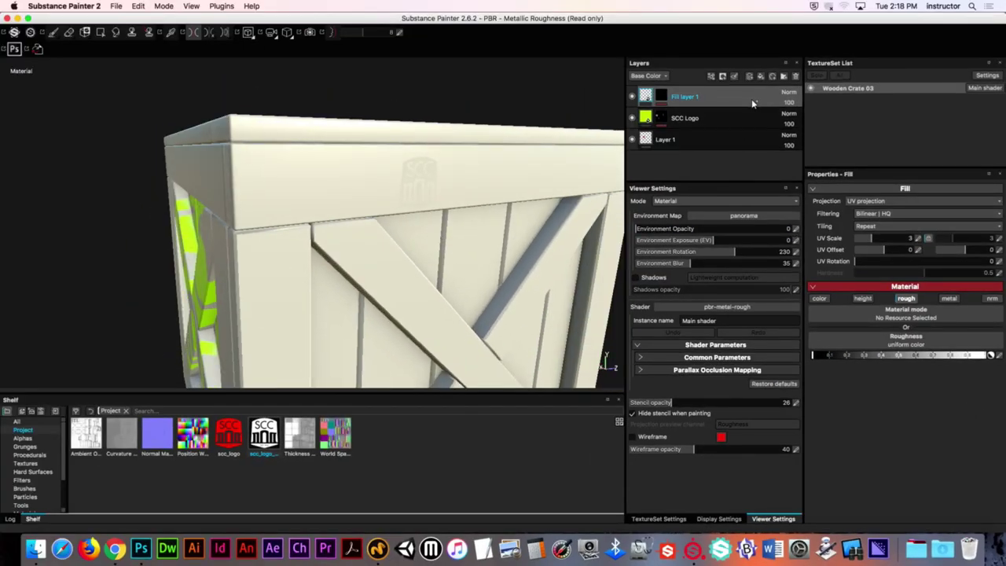
# Delete Fill layer 1 and add a new fill layer above SCC Logo with a pure red base color (1, 0, 0)
pyautogui.press('Delete')
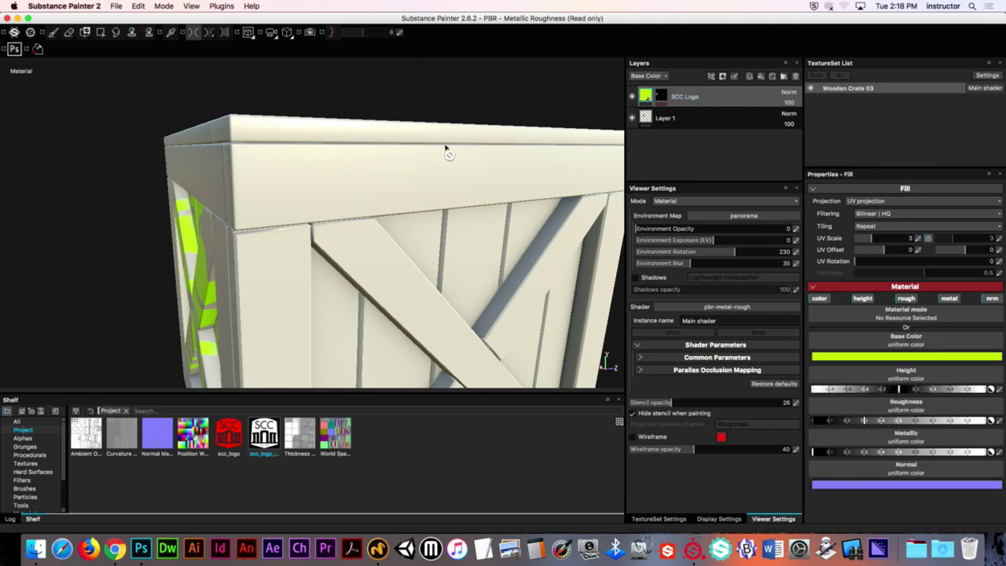
pyautogui.keyDown('alt'); pyautogui.moveTo(445, 150); pyautogui.dragTo(438, 161); pyautogui.keyUp('alt')
pyautogui.click(762, 79)
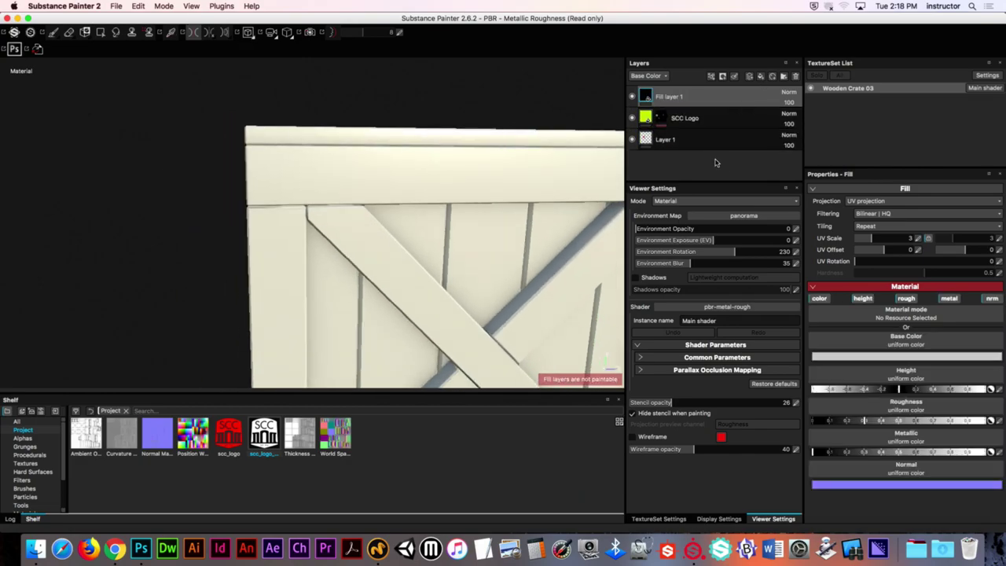
pyautogui.click(872, 361)
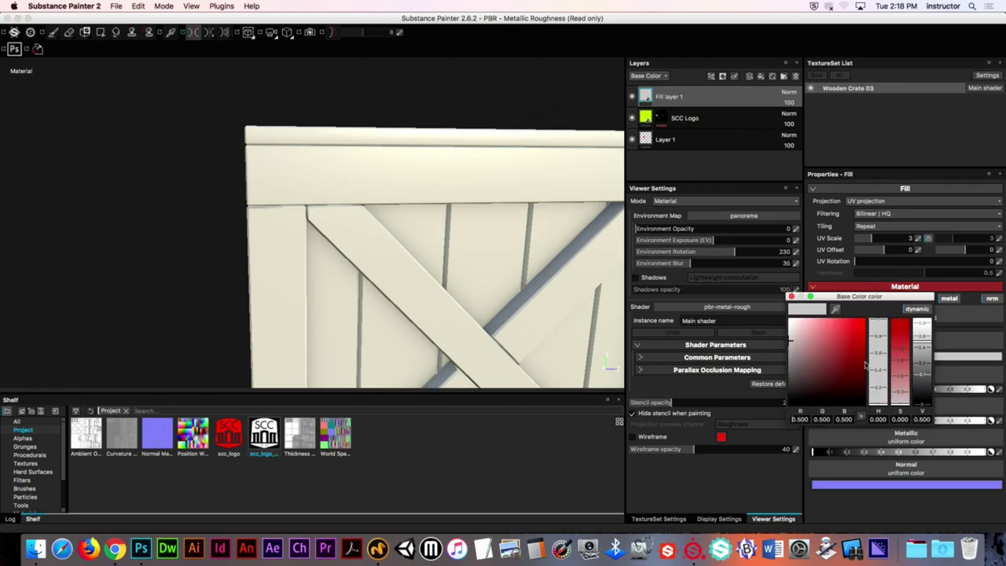
pyautogui.moveTo(817, 356); pyautogui.dragTo(865, 319)
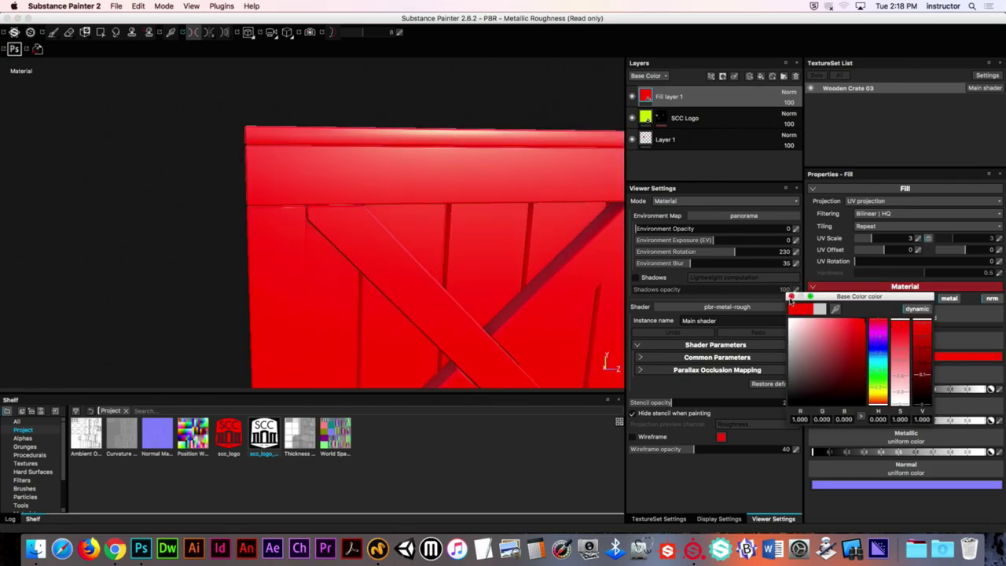
pyautogui.click(790, 297)
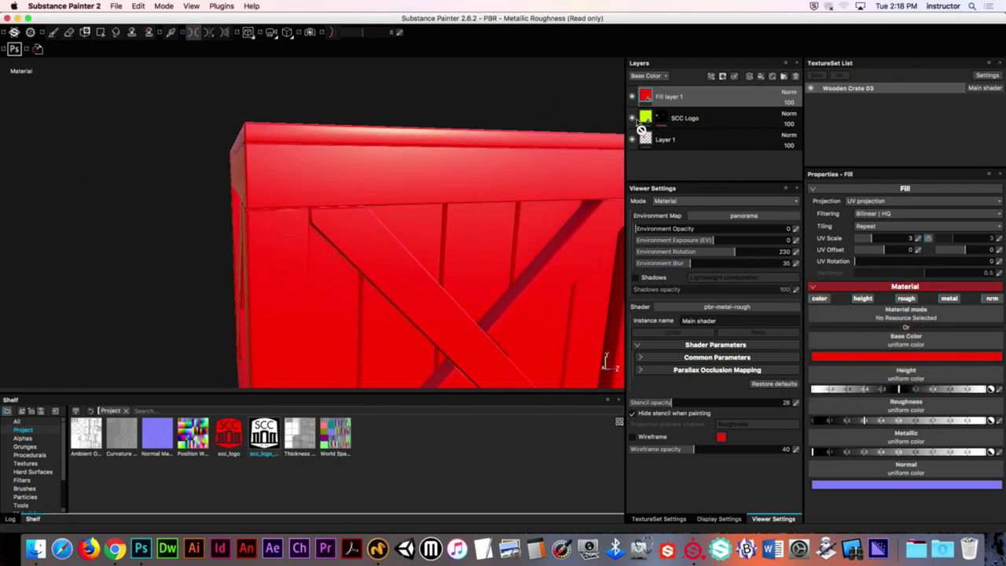
# Add a black mask to the red fill layer and put a Paint effect in that mask
pyautogui.rightClick(668, 96)
pyautogui.click(672, 110)
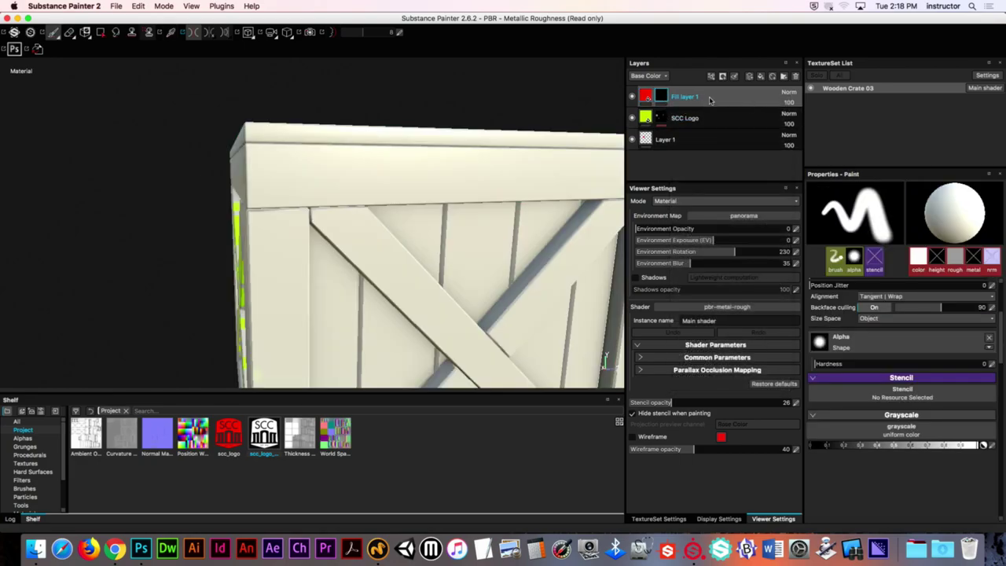
pyautogui.rightClick(709, 99)
pyautogui.click(734, 346)
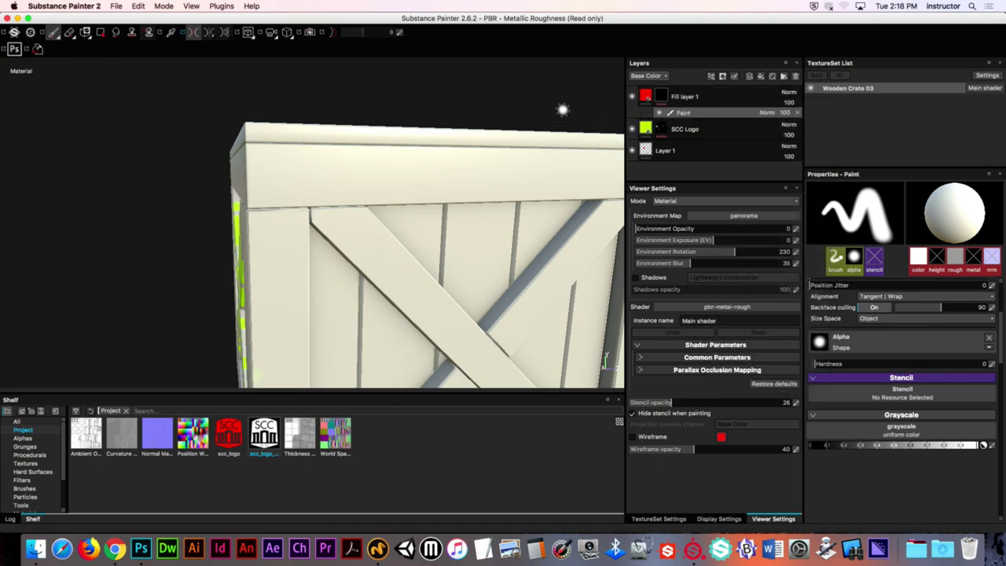
# Project one SCC logo from scc_logo_mask onto the crate's upper plank in the red fill layer's mask
pyautogui.click(85, 32)
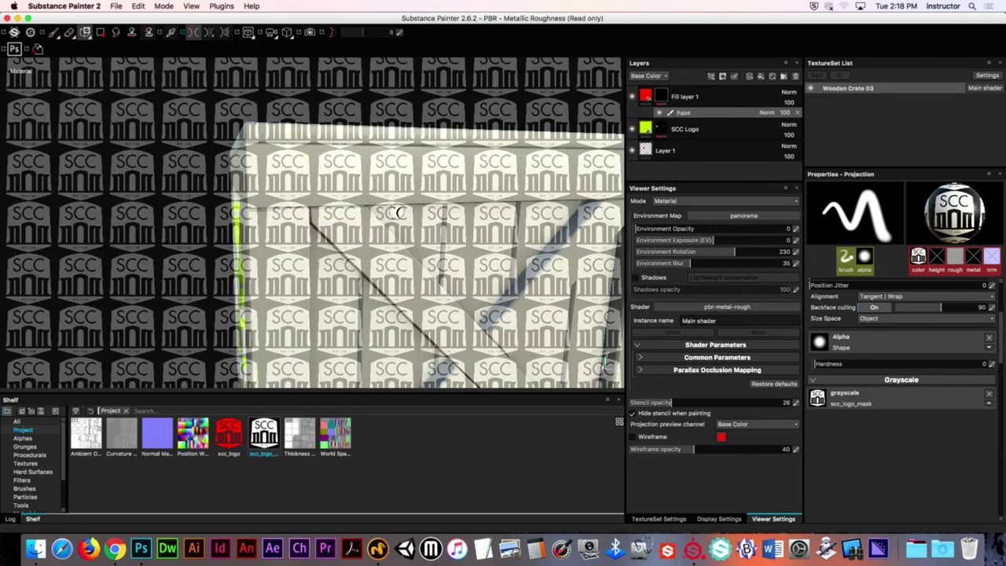
pyautogui.moveTo(432, 226); pyautogui.dragTo(393, 231)
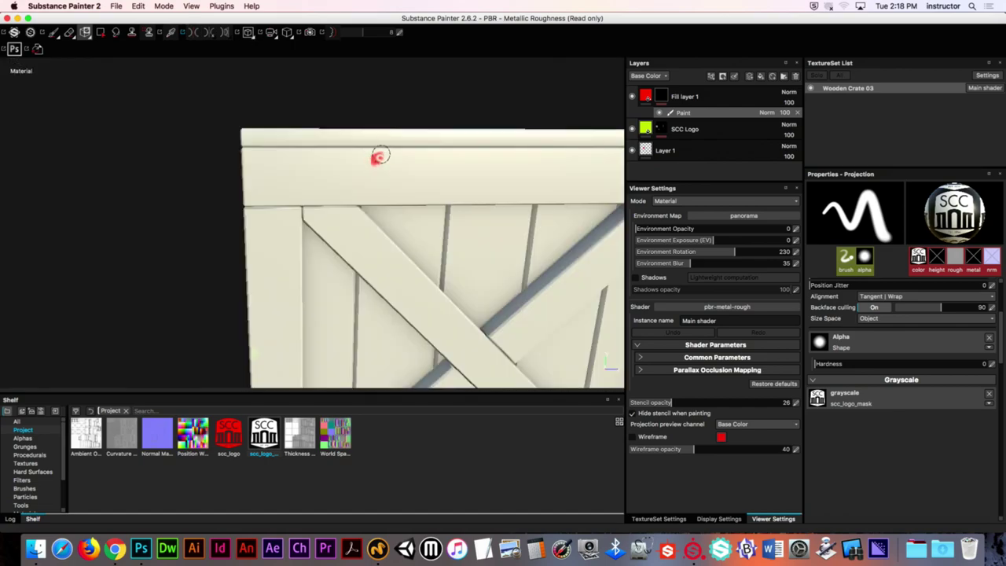
pyautogui.moveTo(379, 158)
pyautogui.mouseDown()
pyautogui.moveTo(408, 157)
pyautogui.moveTo(382, 175)
pyautogui.moveTo(385, 192)
pyautogui.moveTo(382, 181)
pyautogui.mouseUp()
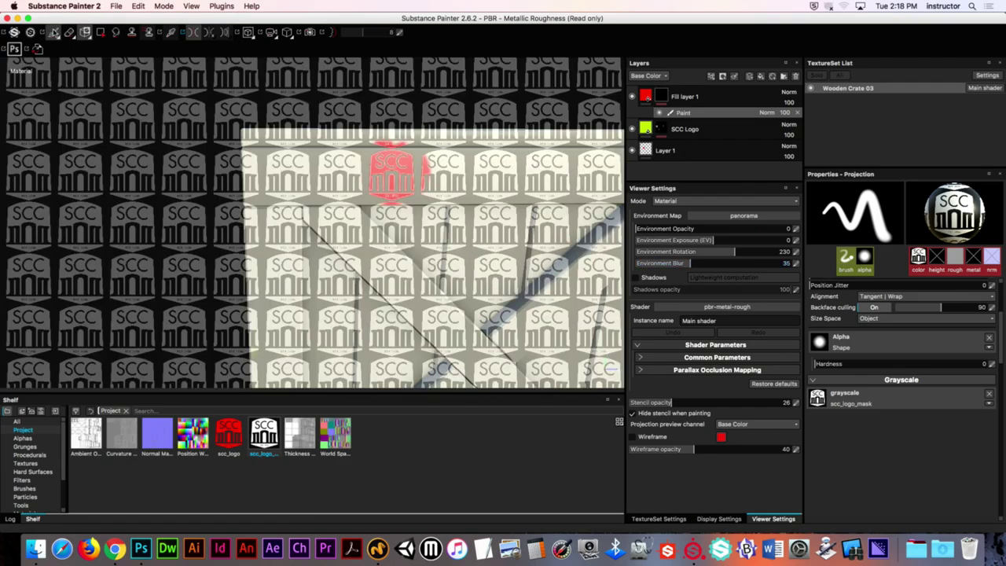
# Paint out the partial logos around the red SCC logo in the mask using a black grayscale brush
pyautogui.click(54, 32)
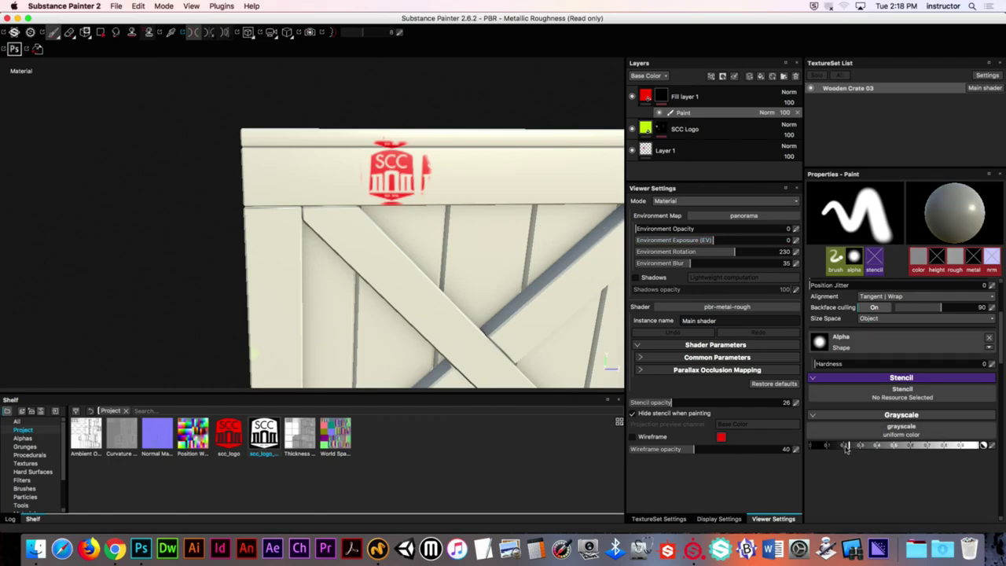
pyautogui.moveTo(846, 446); pyautogui.dragTo(811, 445)
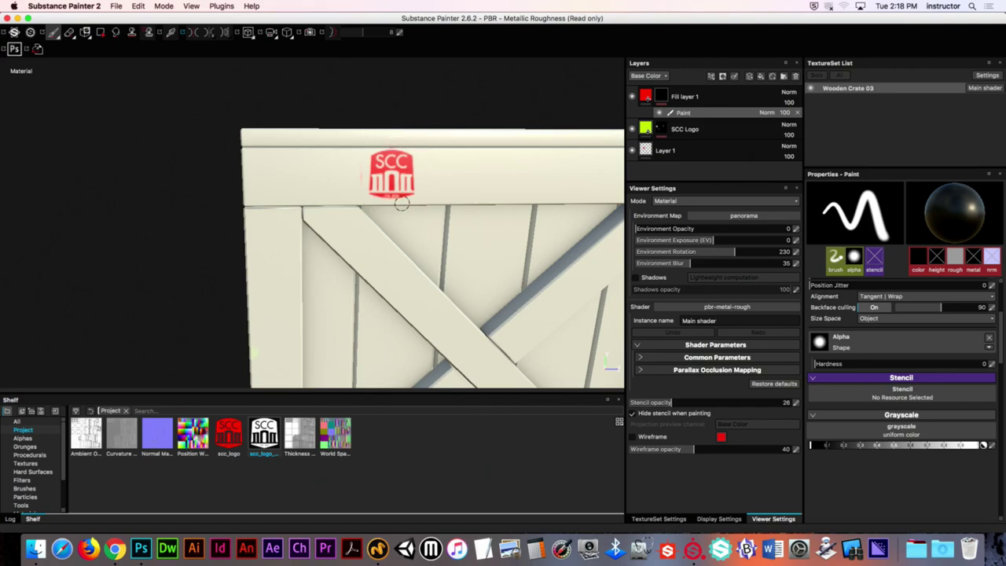
pyautogui.click(346, 182)
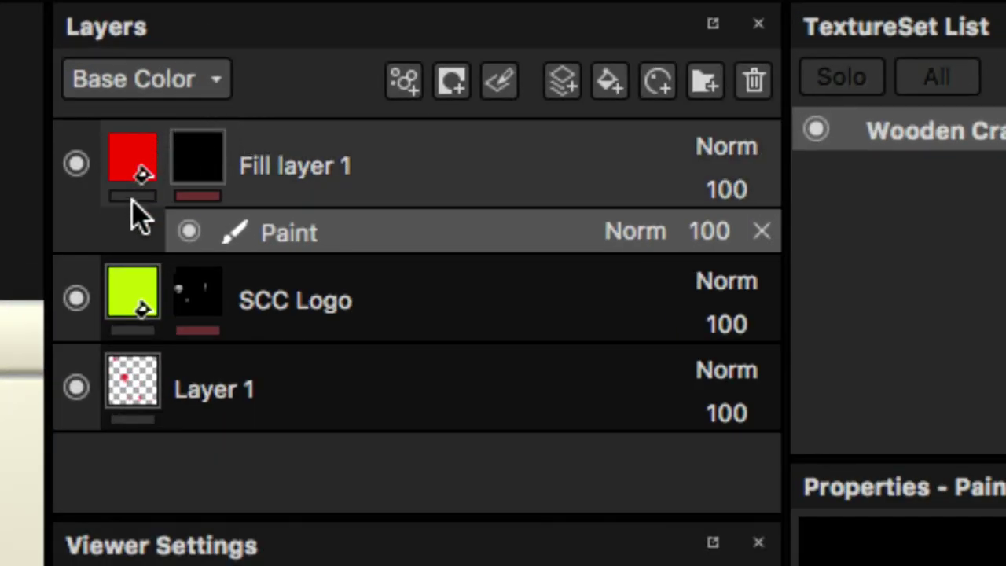
# Disable the red fill layer's color, height, metal and nrm channels so only rough stays on, toggling color briefly to compare
pyautogui.click(134, 173)
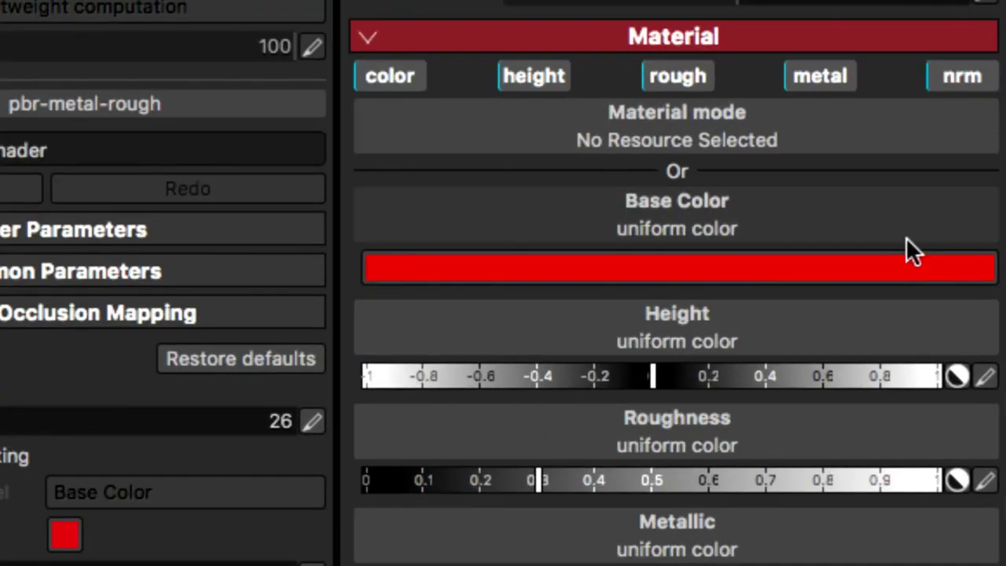
pyautogui.click(398, 84)
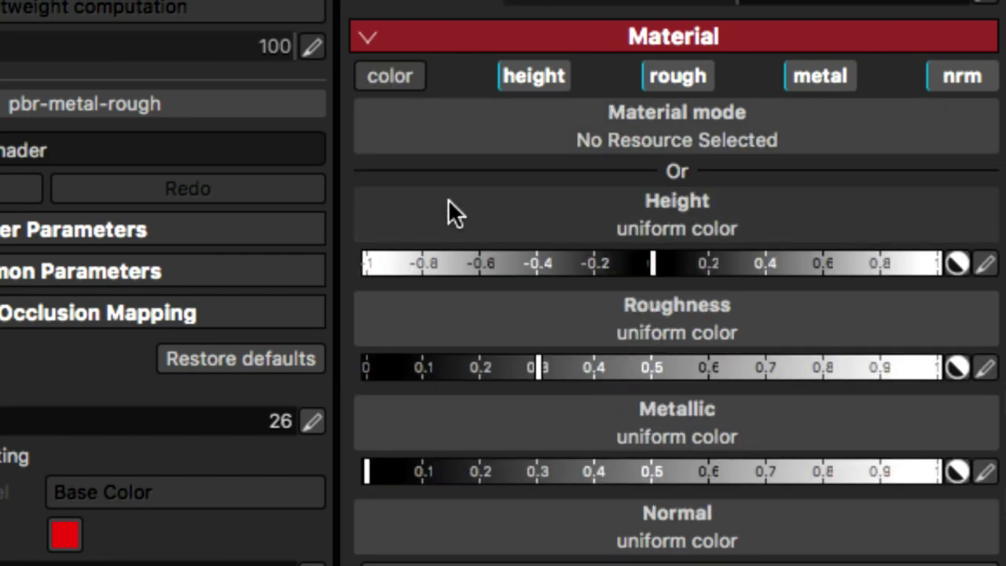
pyautogui.click(532, 74)
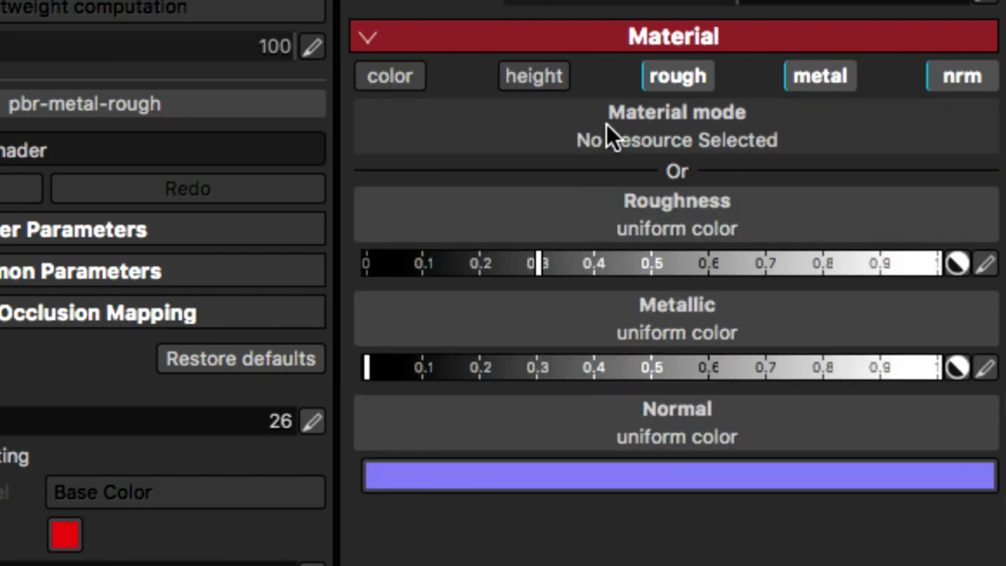
pyautogui.click(831, 77)
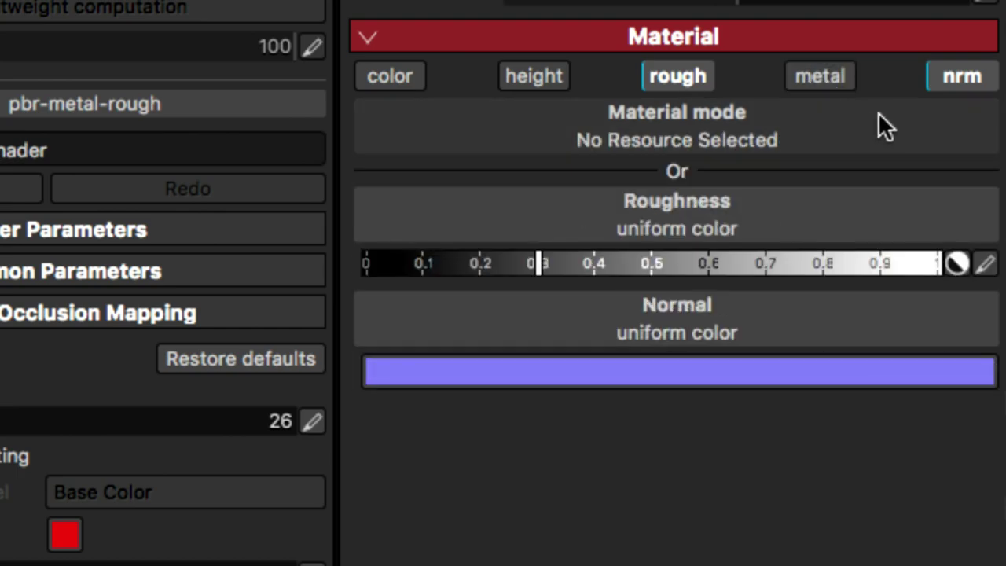
pyautogui.click(937, 78)
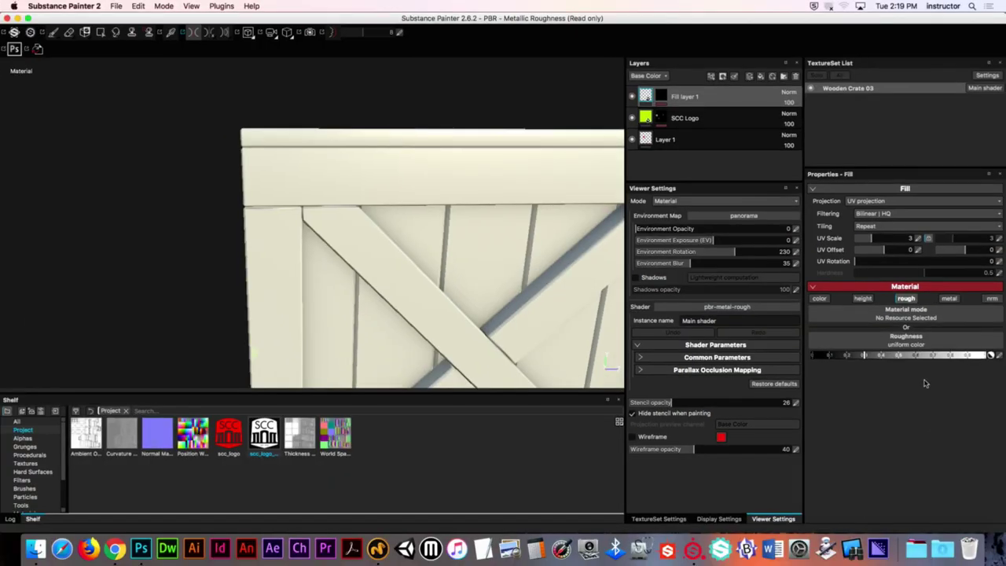
pyautogui.click(820, 299)
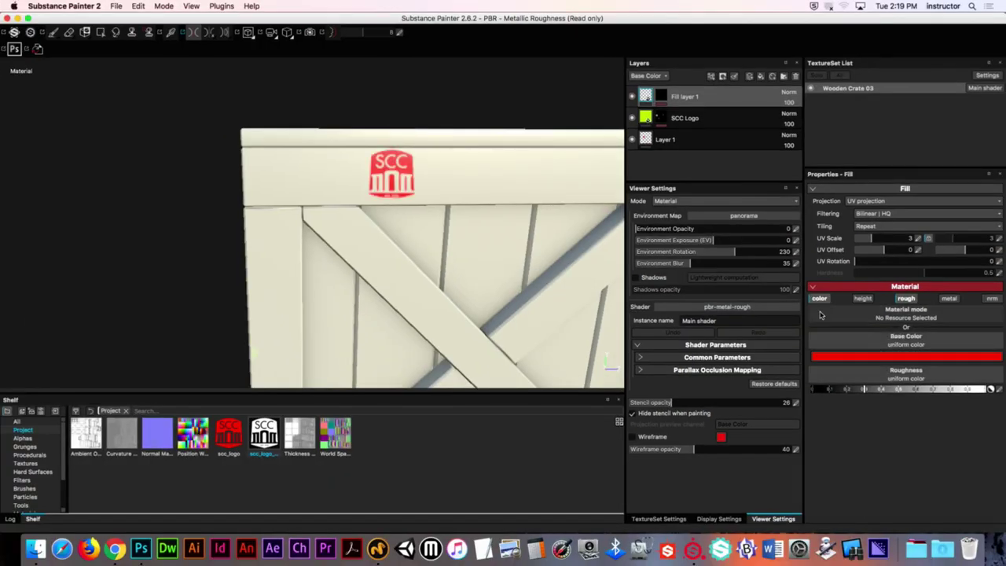
pyautogui.click(820, 299)
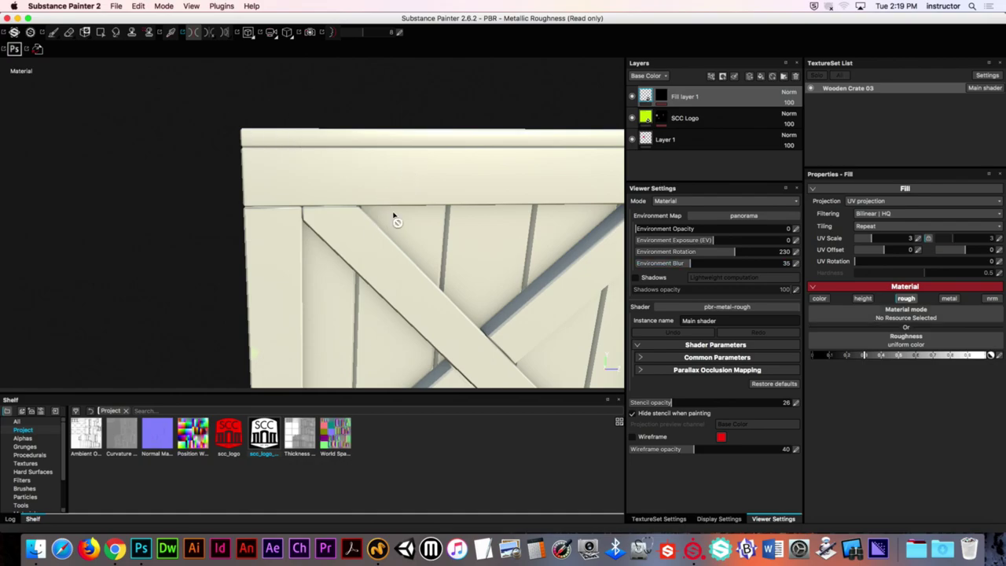
# Try a roughness of 0 on the logo's fill layer, raise it to 1 and compare the reflections from several angles
pyautogui.moveTo(352, 195)
pyautogui.keyDown('alt'); pyautogui.mouseDown()
pyautogui.moveTo(400, 186)
pyautogui.moveTo(346, 155)
pyautogui.moveTo(362, 124)
pyautogui.moveTo(398, 146)
pyautogui.moveTo(382, 160)
pyautogui.moveTo(606, 266)
pyautogui.mouseUp(); pyautogui.keyUp('alt')
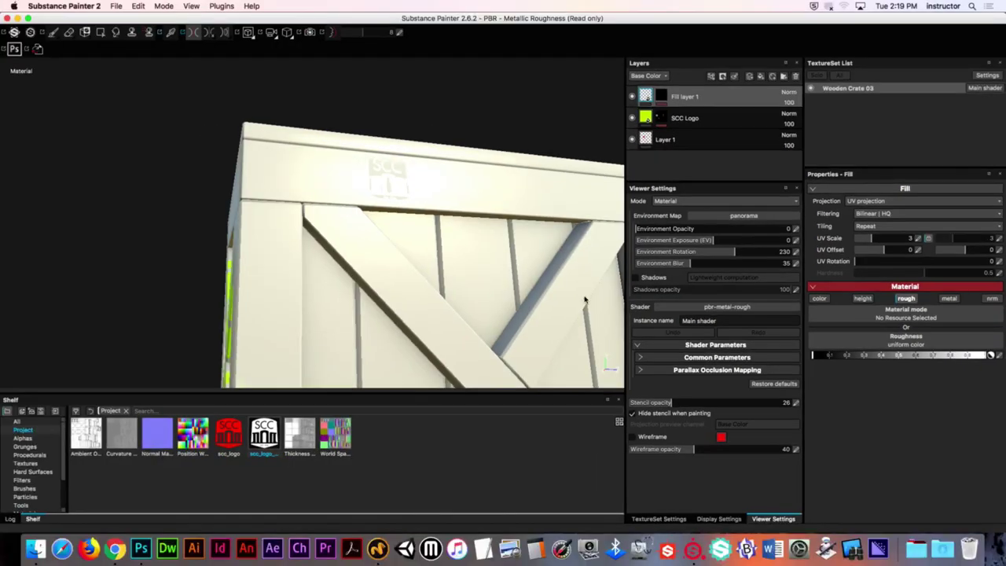
pyautogui.moveTo(389, 193)
pyautogui.keyDown('alt'); pyautogui.mouseDown()
pyautogui.moveTo(432, 196)
pyautogui.moveTo(292, 198)
pyautogui.moveTo(303, 252)
pyautogui.moveTo(401, 198)
pyautogui.mouseUp(); pyautogui.keyUp('alt')
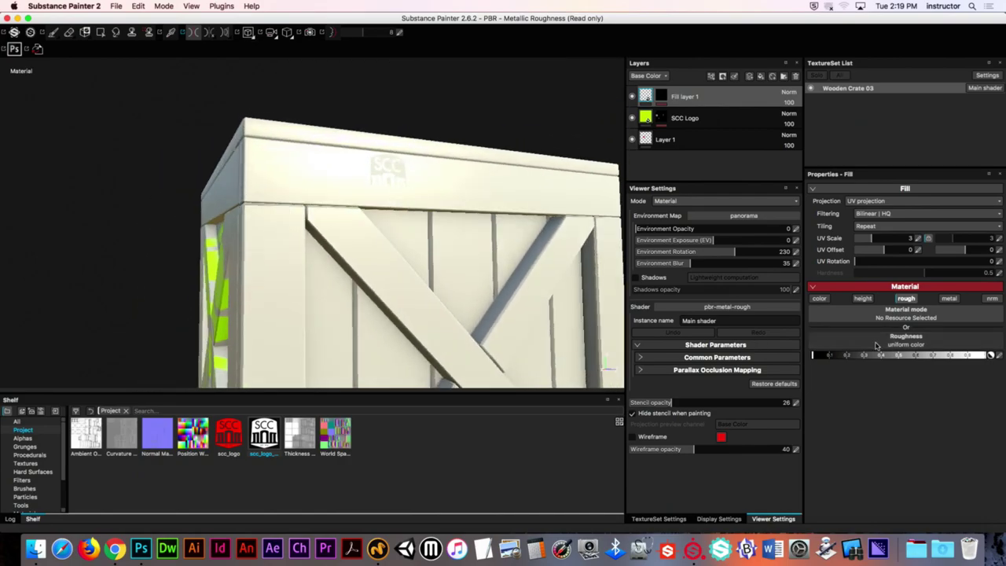
pyautogui.moveTo(861, 357); pyautogui.dragTo(1004, 356)
pyautogui.keyDown('alt'); pyautogui.moveTo(393, 275); pyautogui.dragTo(420, 220); pyautogui.keyUp('alt')
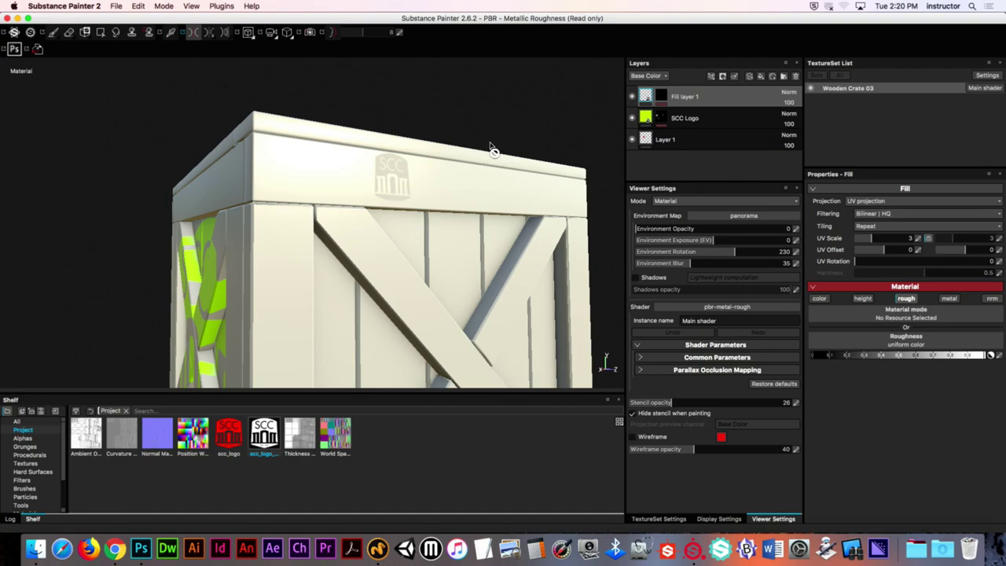
# Rename the roughness-only fill layer to Logo Roughness
pyautogui.doubleClick(682, 98)
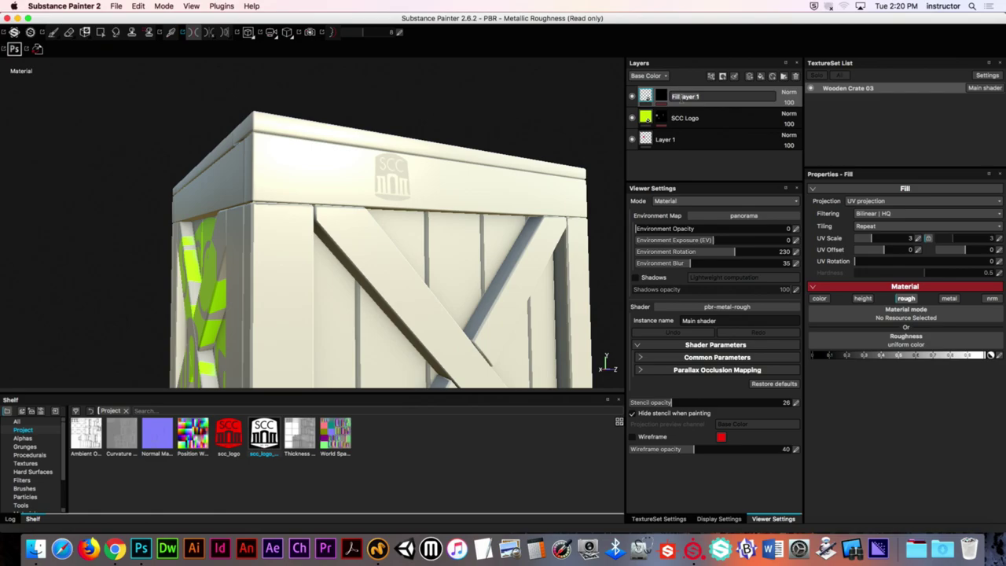
pyautogui.write('Roughness')
pyautogui.click(673, 97)
pyautogui.write('Logo')
pyautogui.press('Return')
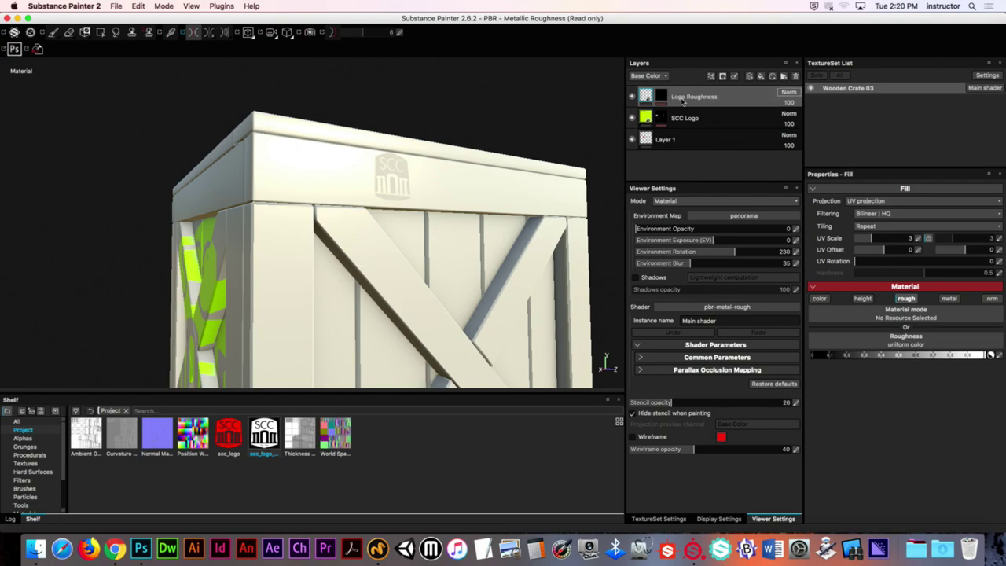
# Add a fill layer directly beneath Logo Roughness and set its base color to blue-violet (0.123, 0, 1)
pyautogui.click(761, 77)
pyautogui.moveTo(647, 98); pyautogui.dragTo(655, 127)
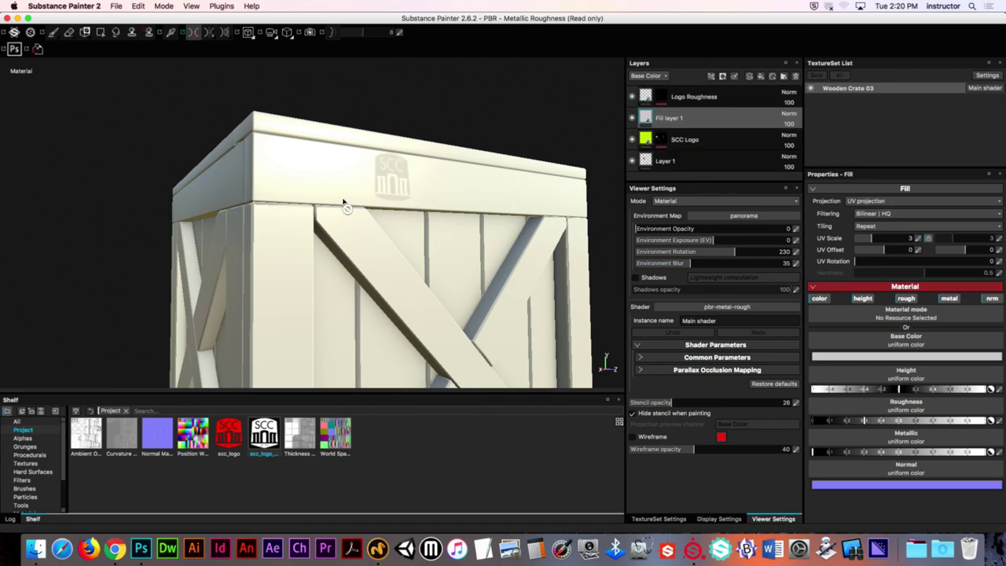
pyautogui.click(843, 360)
pyautogui.click(855, 338)
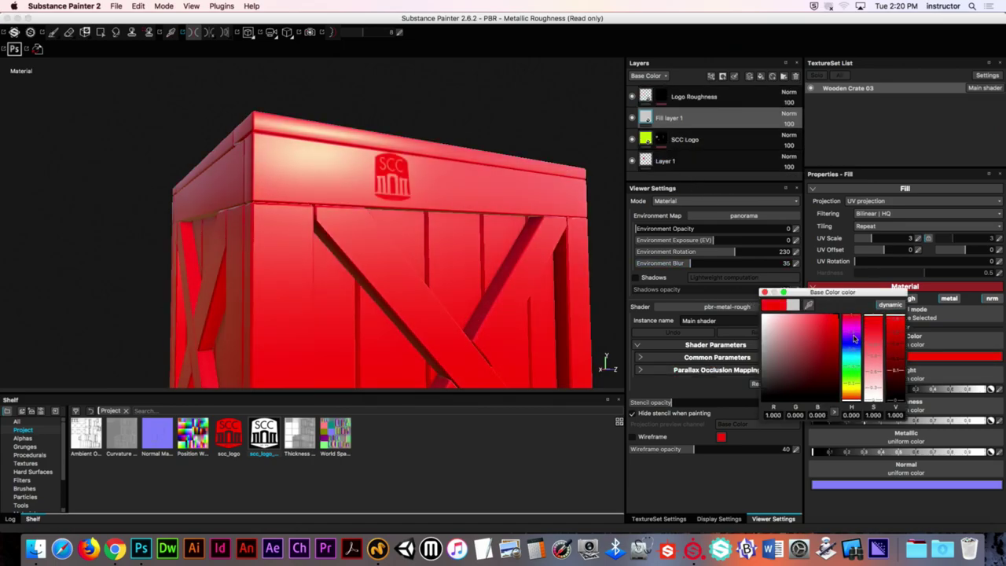
pyautogui.click(855, 344)
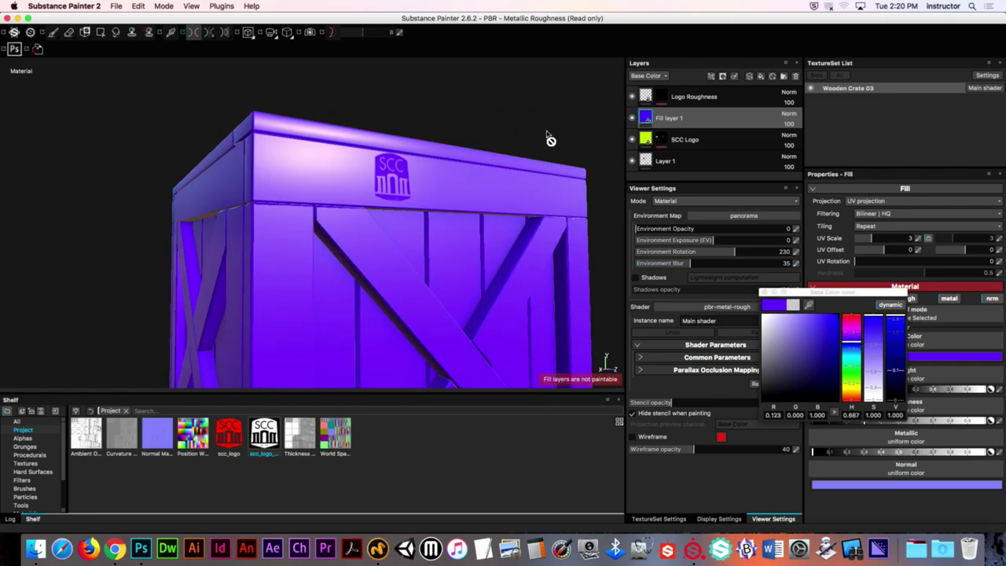
pyautogui.keyDown('alt'); pyautogui.moveTo(476, 144); pyautogui.dragTo(343, 184); pyautogui.keyUp('alt')
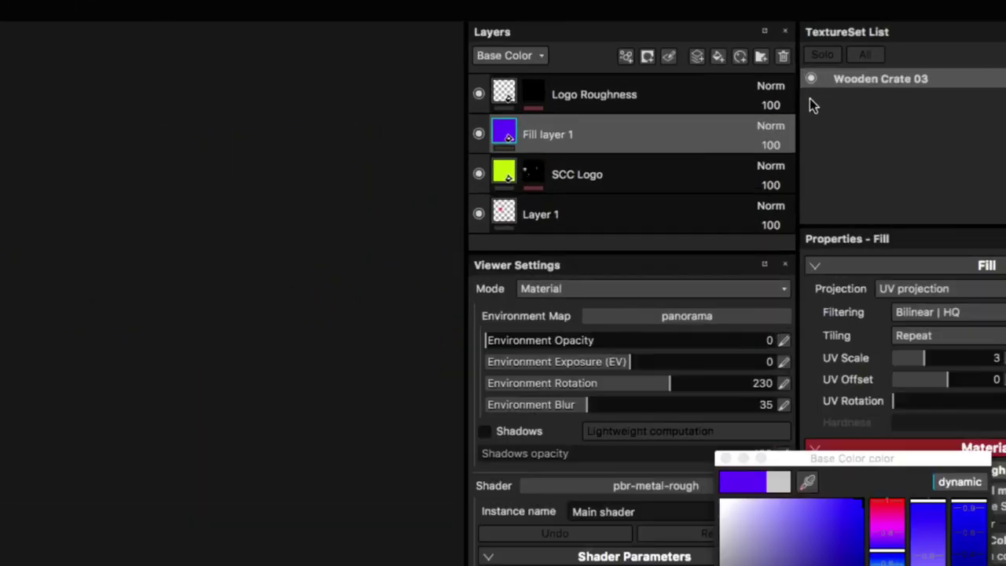
# Move the SCC Logo layer above the blue-violet fill layer and inspect the logos on the crate's sides
pyautogui.click(504, 172)
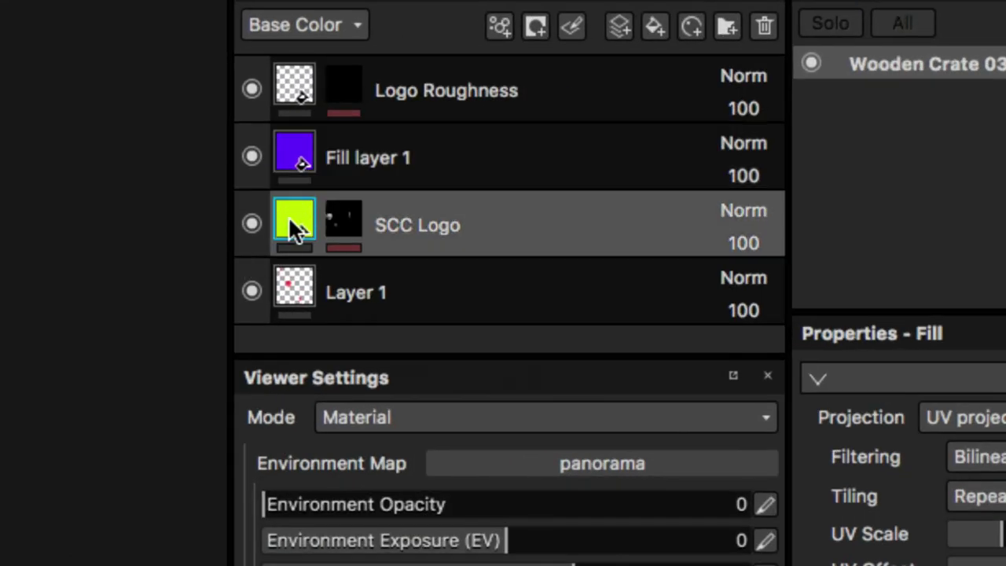
pyautogui.moveTo(289, 220); pyautogui.dragTo(377, 125)
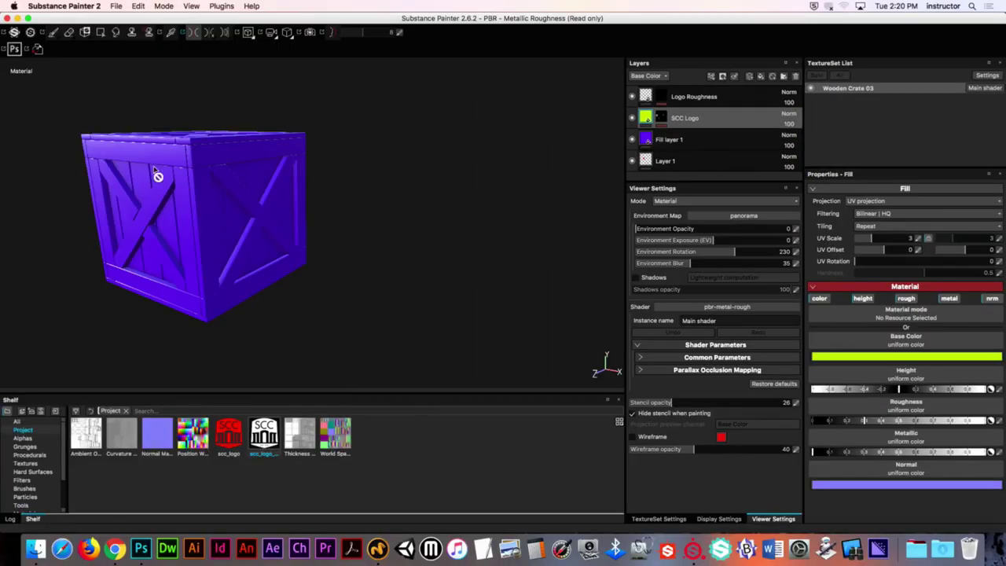
pyautogui.keyDown('alt'); pyautogui.moveTo(310, 171); pyautogui.dragTo(273, 177); pyautogui.keyUp('alt')
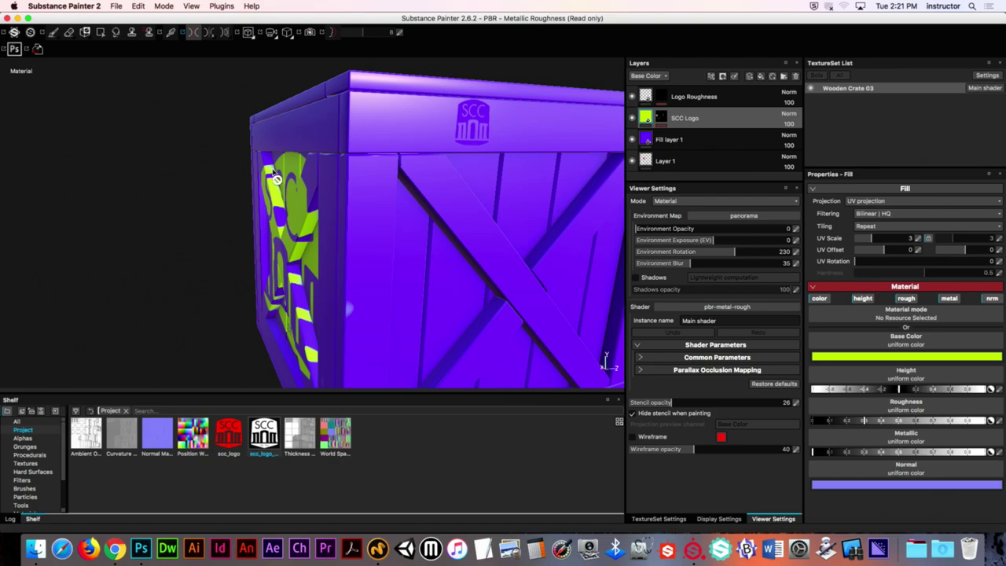
# Inspect the yellow-green logo on the side of the blue-violet crate with the whole crate in view
pyautogui.press('alt')
pyautogui.scroll(-5, 259, 188)
pyautogui.keyDown('alt'); pyautogui.moveTo(259, 189); pyautogui.dragTo(288, 221); pyautogui.keyUp('alt')
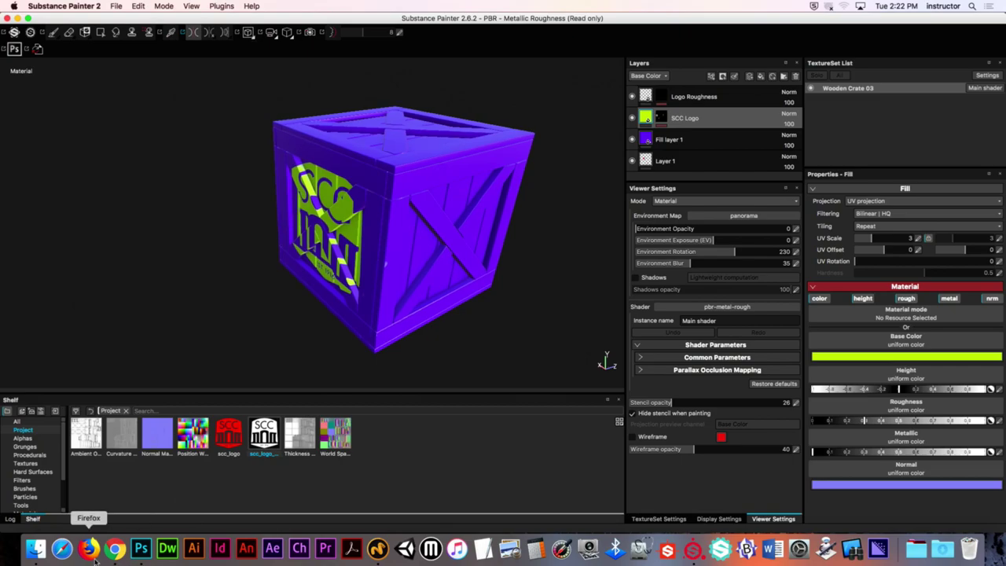
pyautogui.click(36, 548)
pyautogui.click(514, 251)
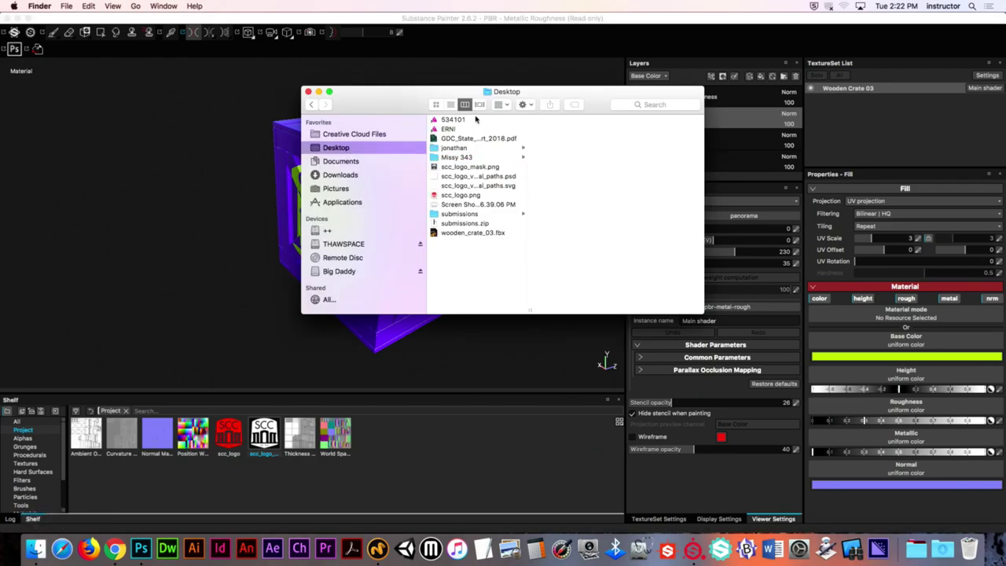
pyautogui.moveTo(386, 100); pyautogui.dragTo(338, 90)
pyautogui.click(402, 96)
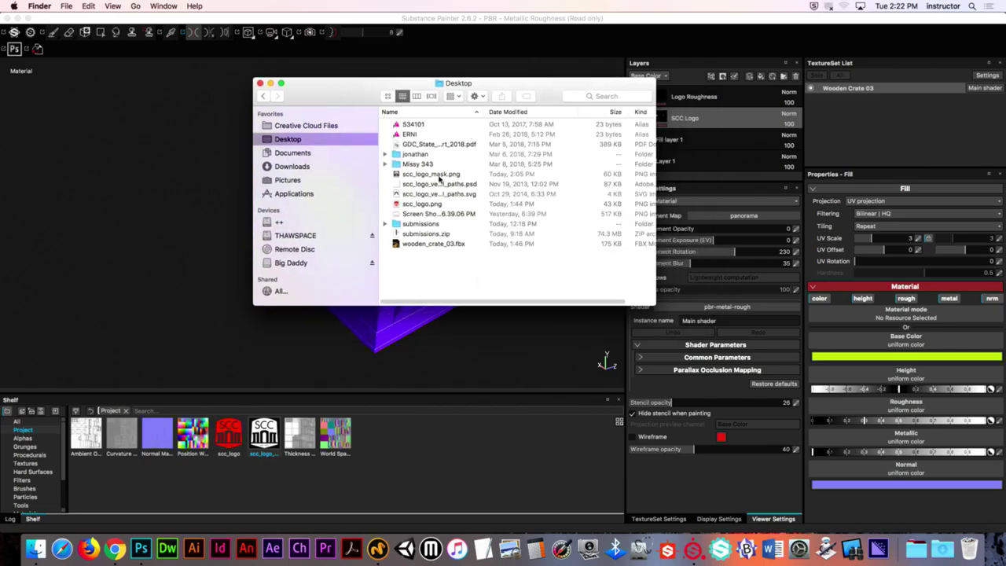
pyautogui.click(474, 96)
pyautogui.click(485, 81)
pyautogui.click(454, 96)
pyautogui.click(418, 84)
pyautogui.moveTo(417, 84); pyautogui.dragTo(389, 70)
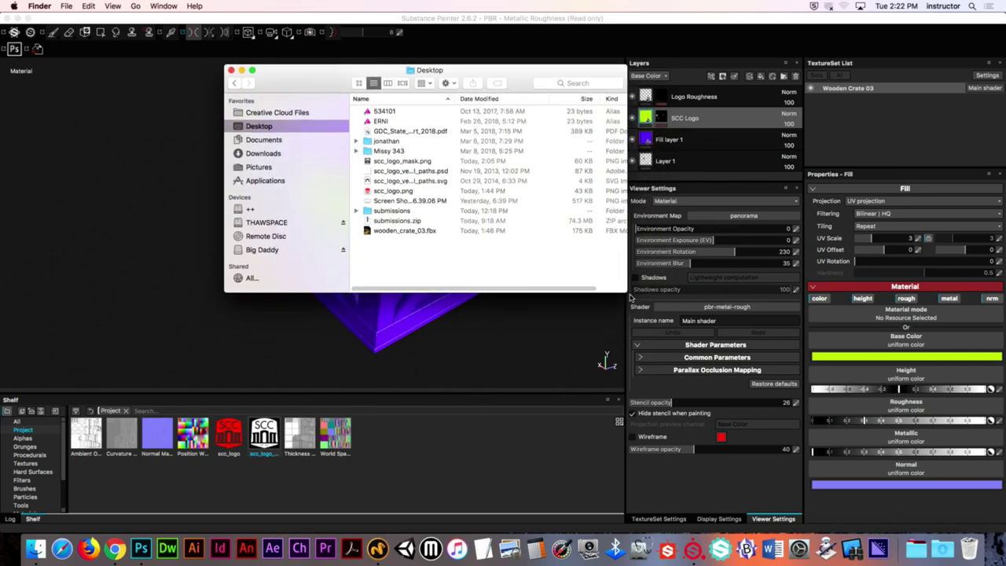
pyautogui.moveTo(628, 291); pyautogui.dragTo(696, 367)
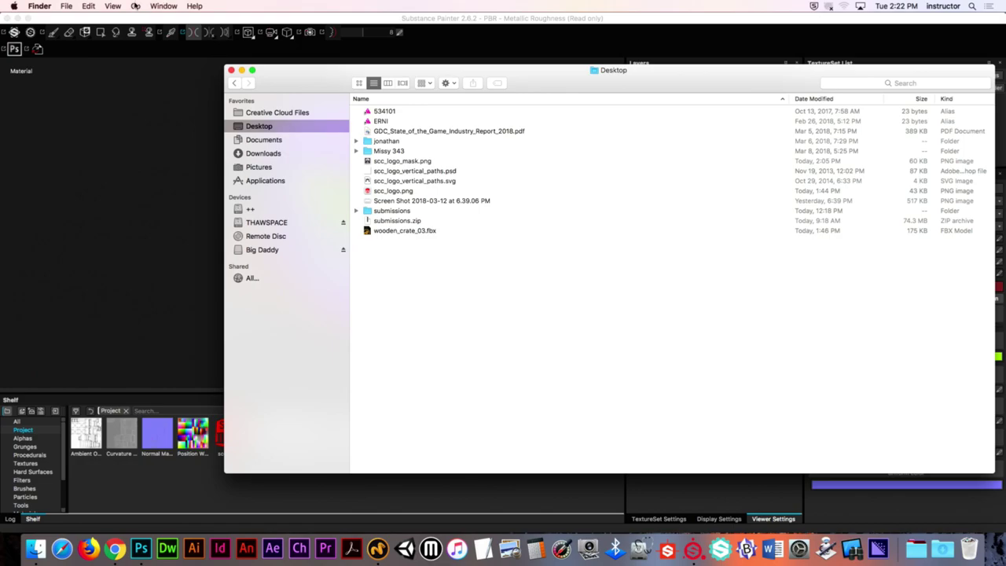
pyautogui.click(135, 6)
pyautogui.click(157, 99)
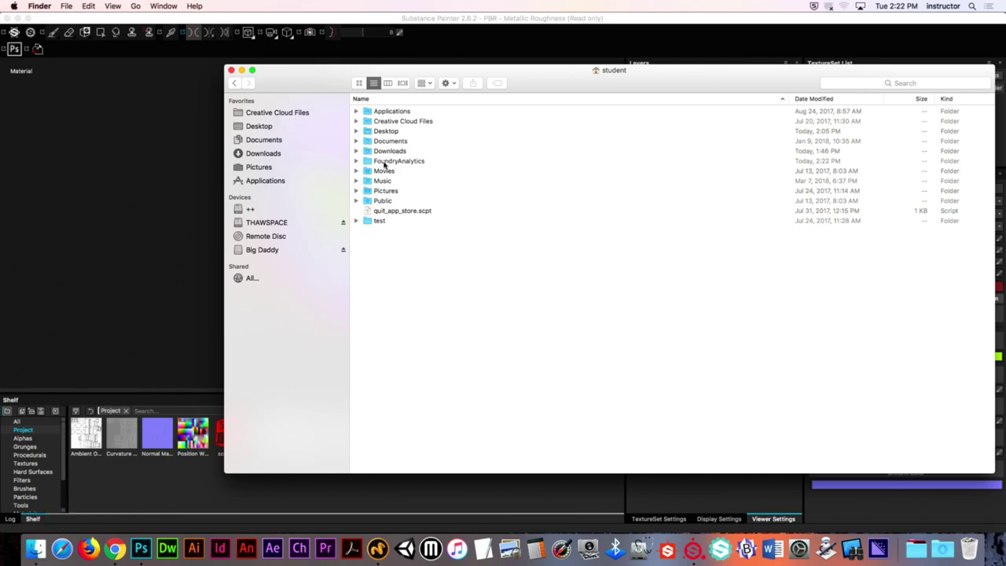
pyautogui.click(260, 126)
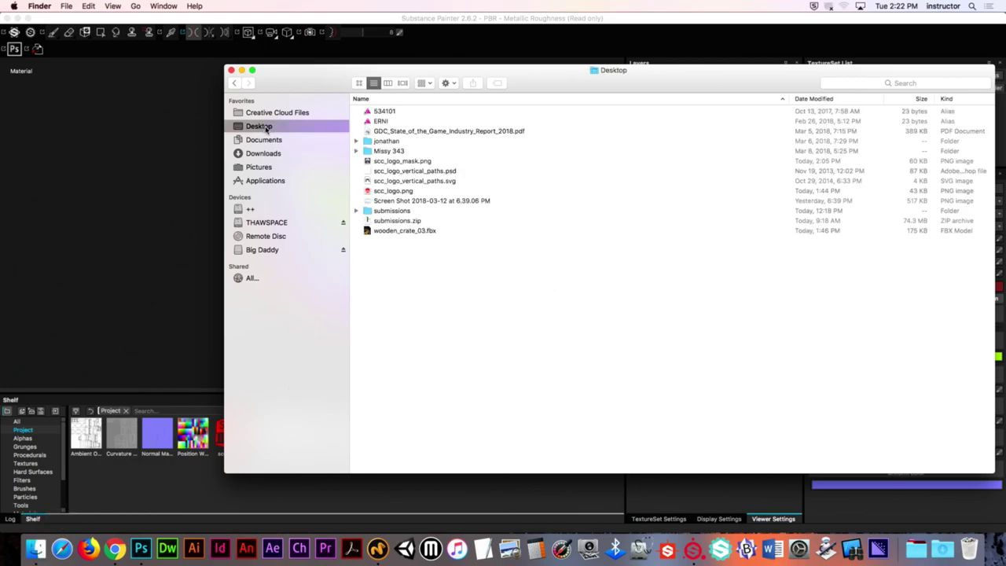
pyautogui.click(231, 70)
# Hide Substance Painter and open the instructor's project folder from the Macintosh HD drive in Finder
pyautogui.click(195, 85)
pyautogui.click(63, 6)
pyautogui.click(48, 66)
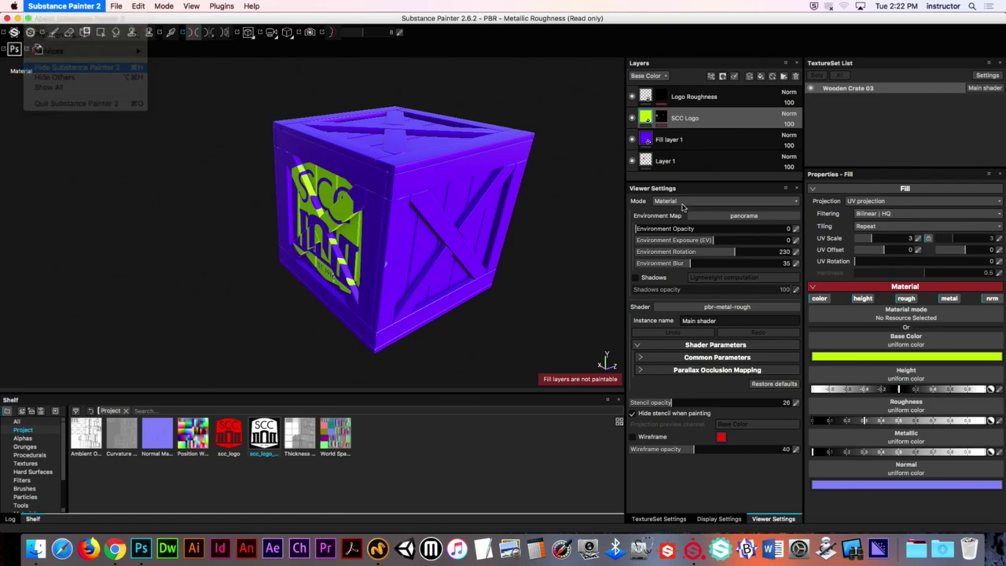
pyautogui.doubleClick(971, 40)
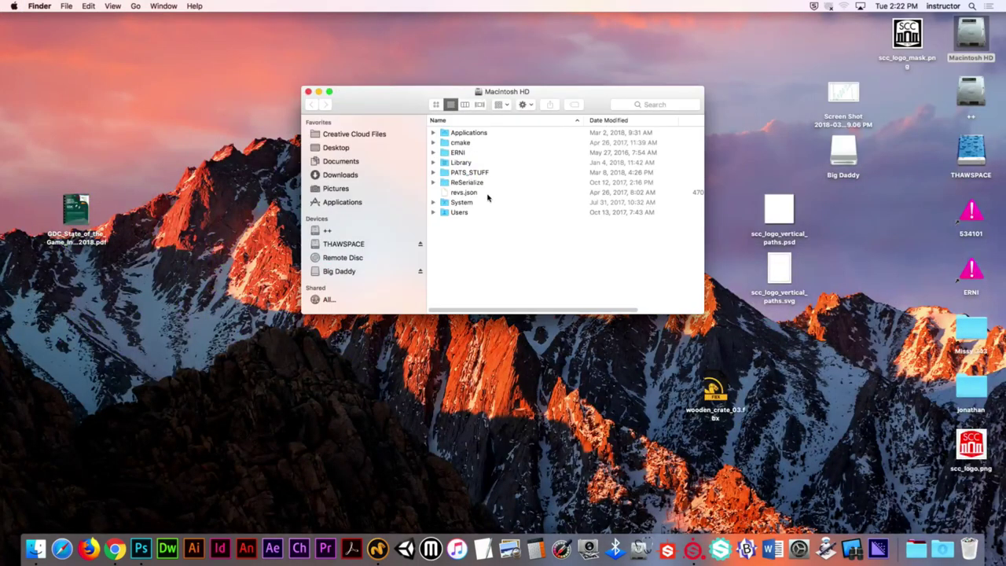
pyautogui.click(482, 175)
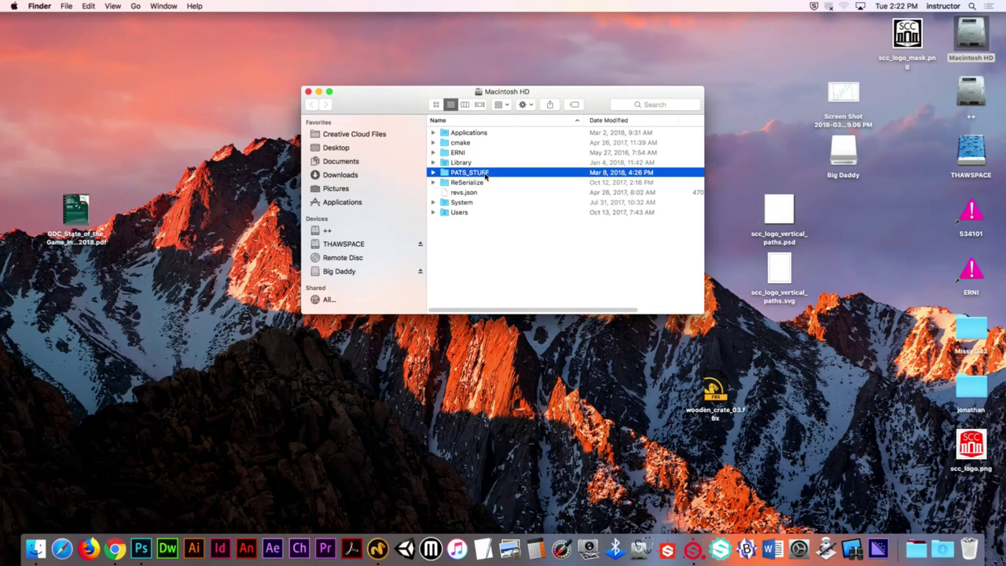
pyautogui.doubleClick(486, 176)
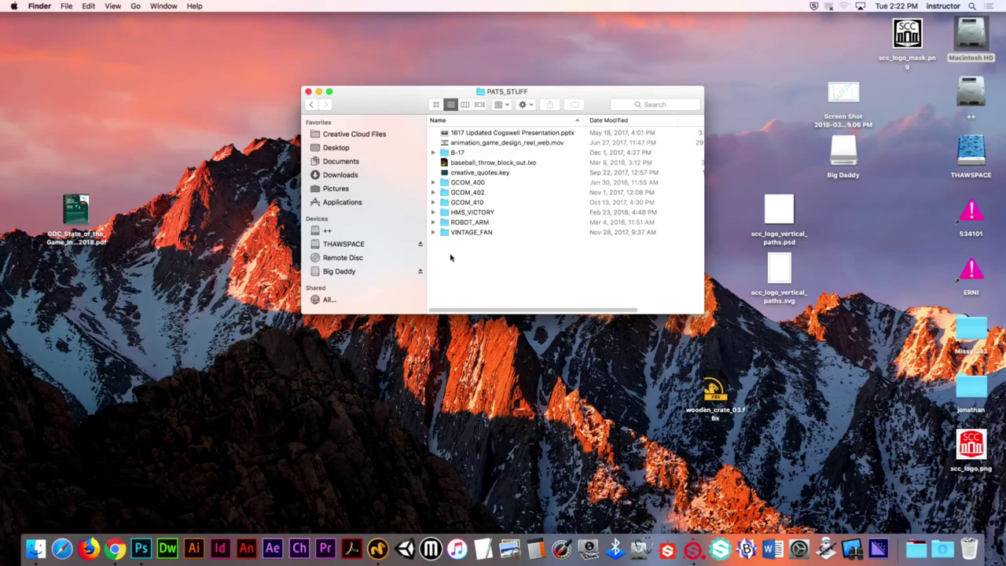
# Open the TEXTURES folder inside the B-17 project folder and enlarge the Finder window to show its whole contents
pyautogui.click(469, 213)
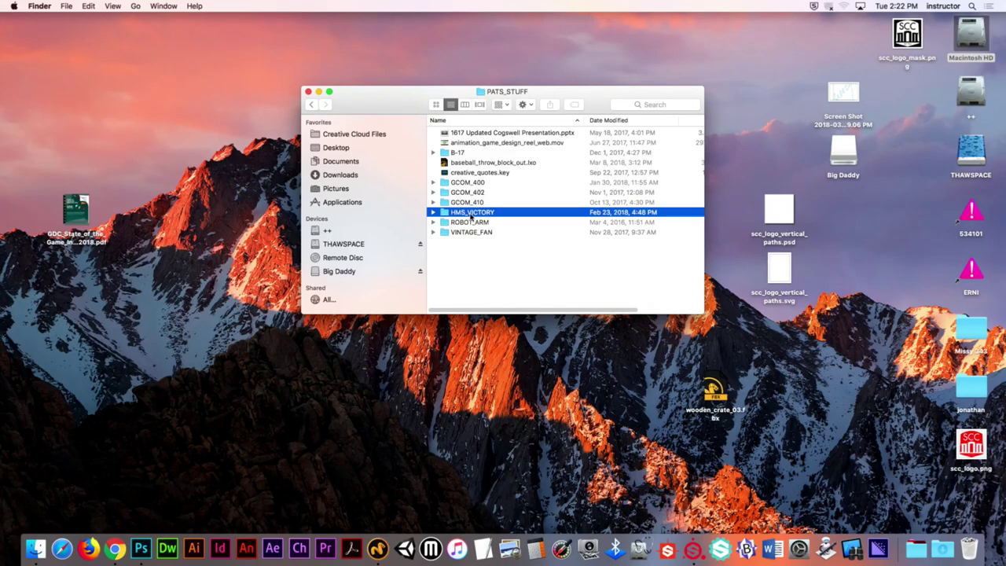
pyautogui.doubleClick(472, 155)
pyautogui.click(433, 133)
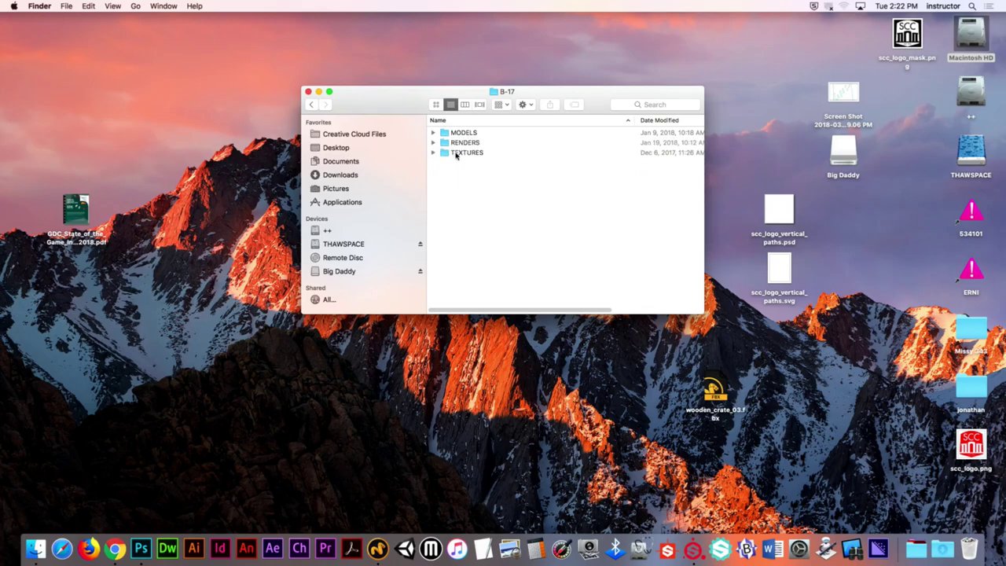
pyautogui.doubleClick(463, 153)
pyautogui.moveTo(383, 106); pyautogui.dragTo(339, 60)
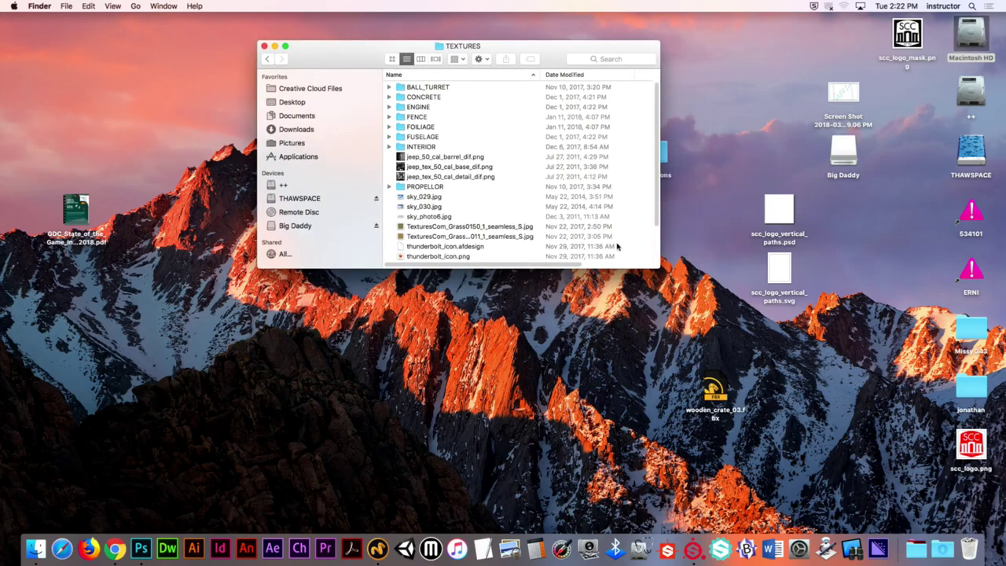
pyautogui.moveTo(655, 264); pyautogui.dragTo(838, 417)
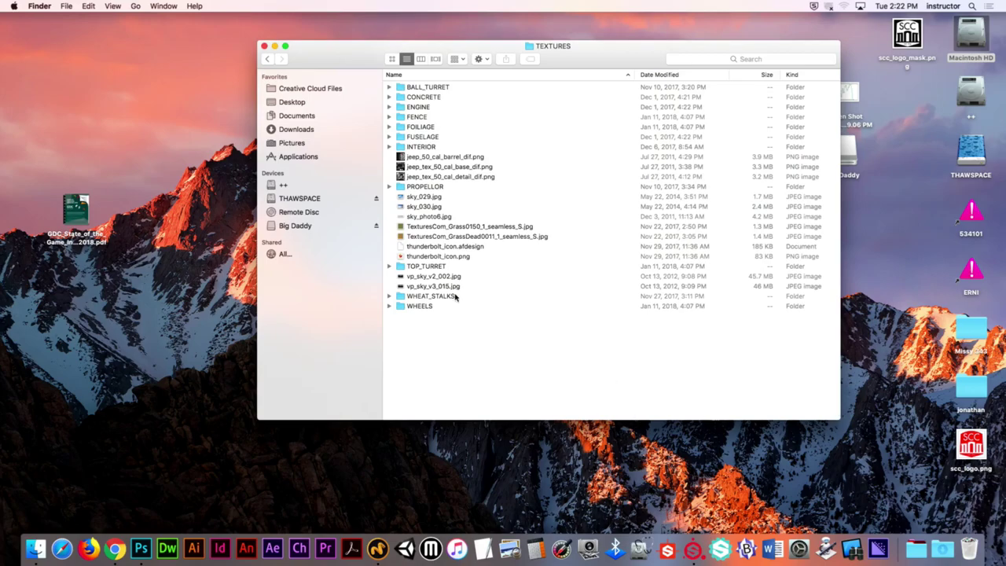
# Preview the thunderbolt_icon.png image in the TEXTURES folder with Quick Look and close the preview
pyautogui.click(418, 149)
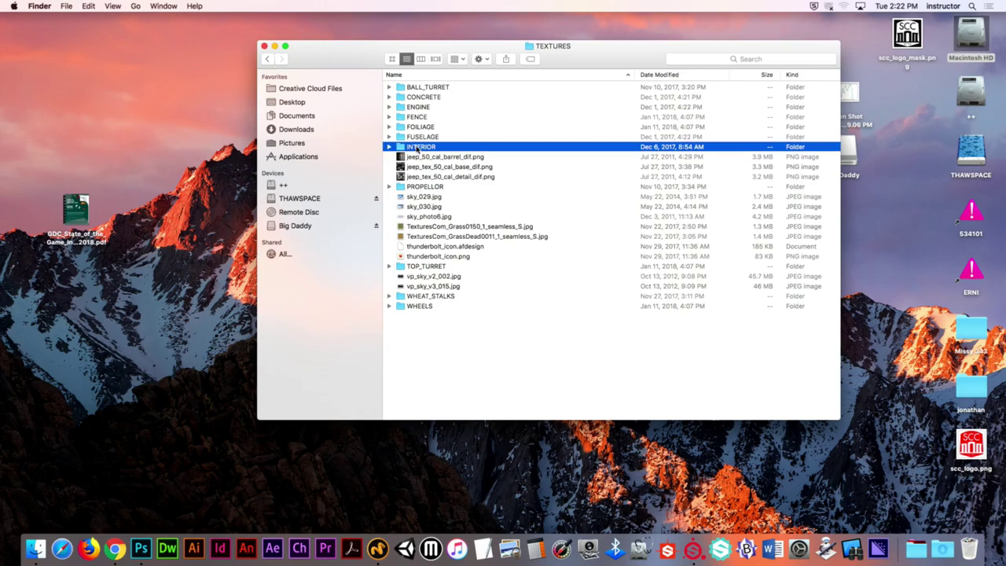
pyautogui.click(450, 258)
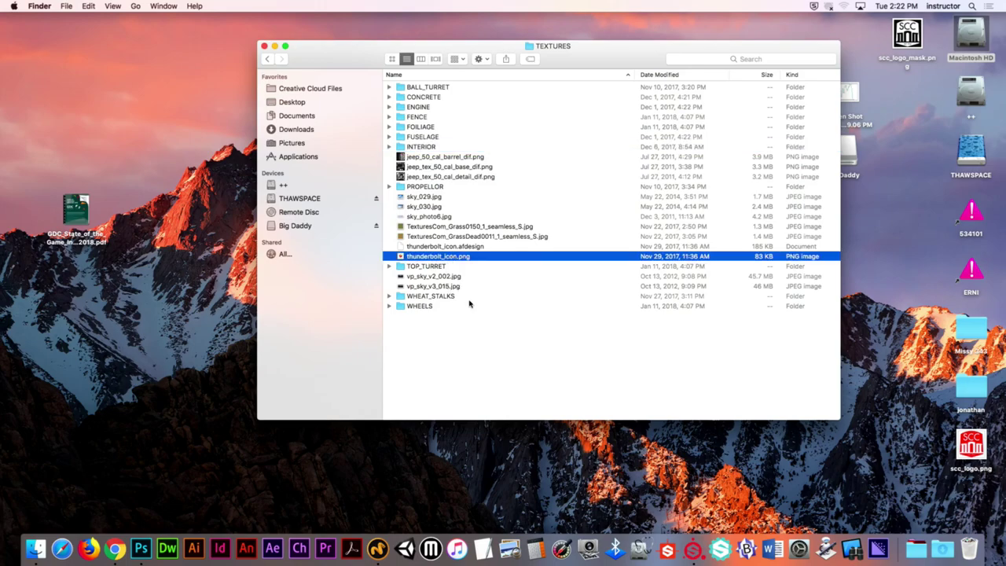
pyautogui.press('space')
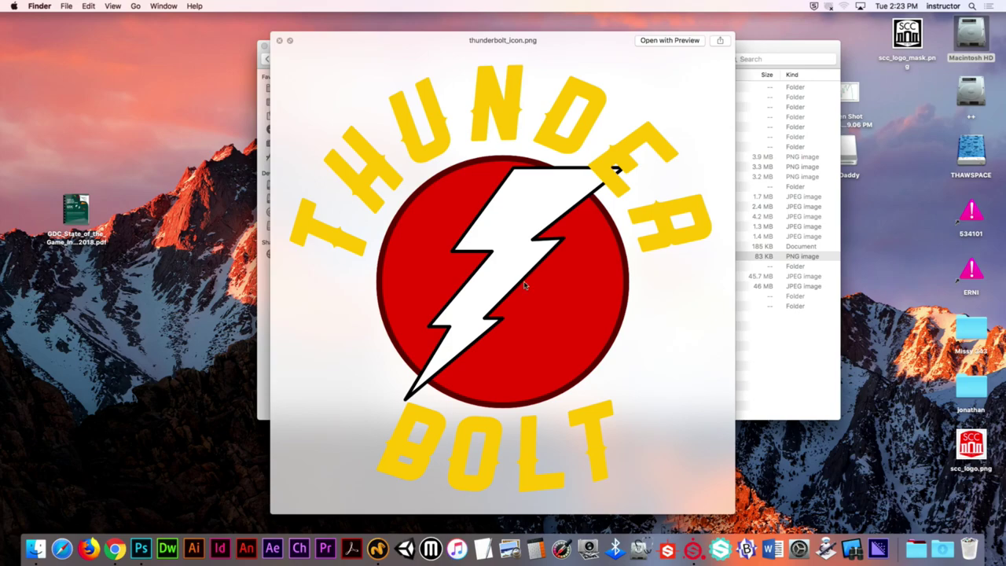
pyautogui.press('space')
pyautogui.click(465, 335)
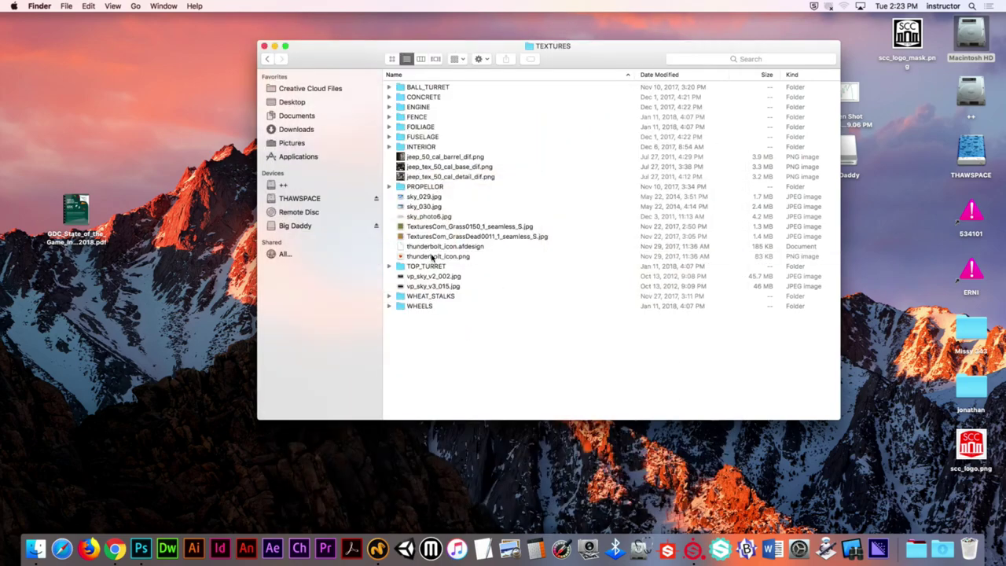
# Browse the texture maps in the FUSELAGE folder and collapse the folder again
pyautogui.click(434, 257)
pyautogui.click(452, 361)
pyautogui.click(415, 188)
pyautogui.click(429, 149)
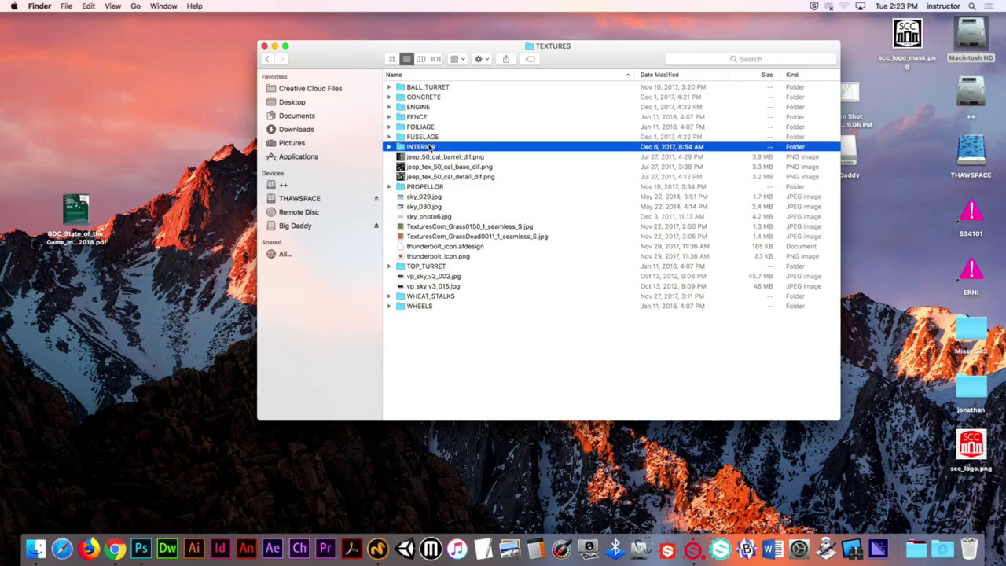
pyautogui.click(412, 140)
pyautogui.click(389, 137)
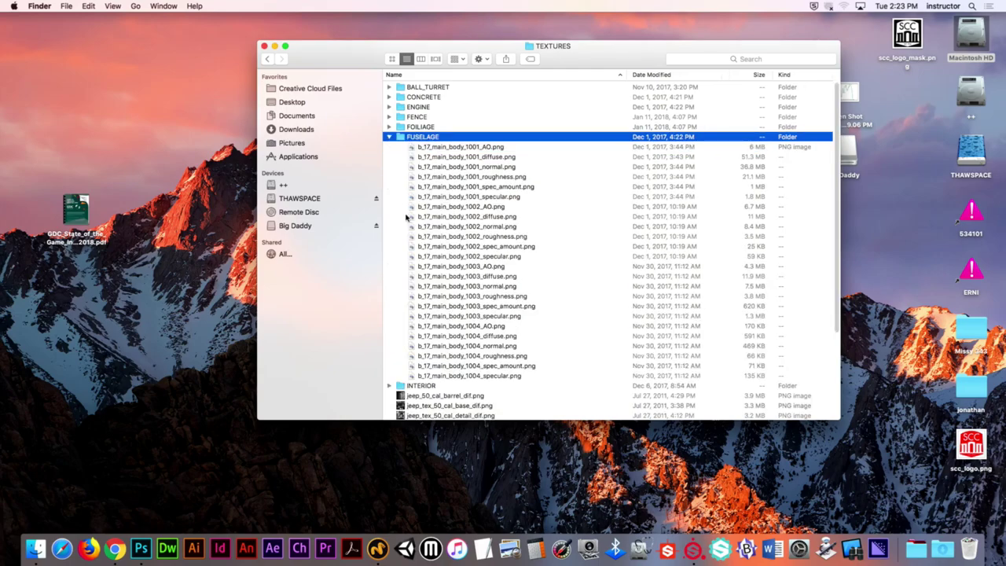
pyautogui.scroll(-1, 412, 208)
pyautogui.scroll(1, 412, 208)
pyautogui.click(388, 137)
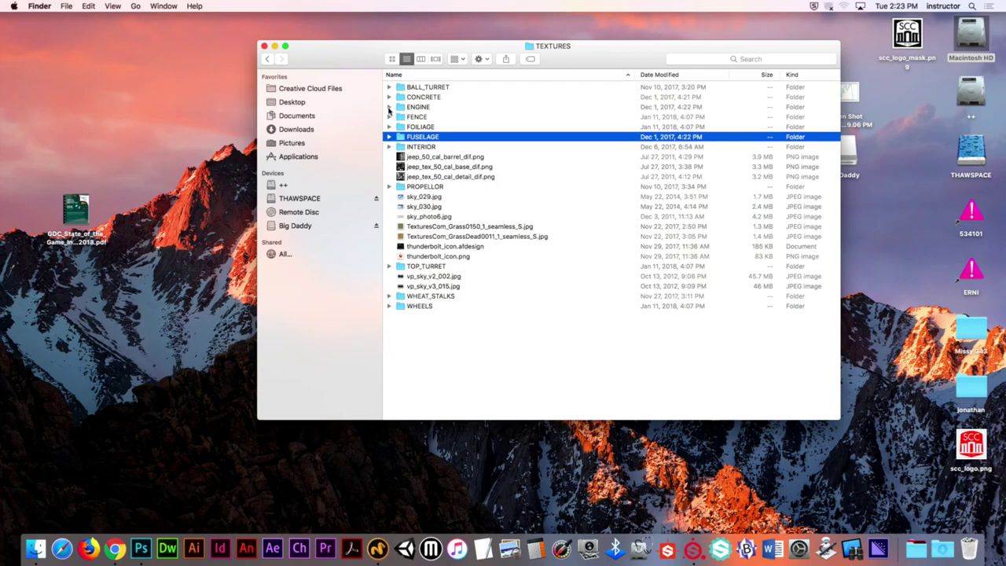
pyautogui.click(424, 345)
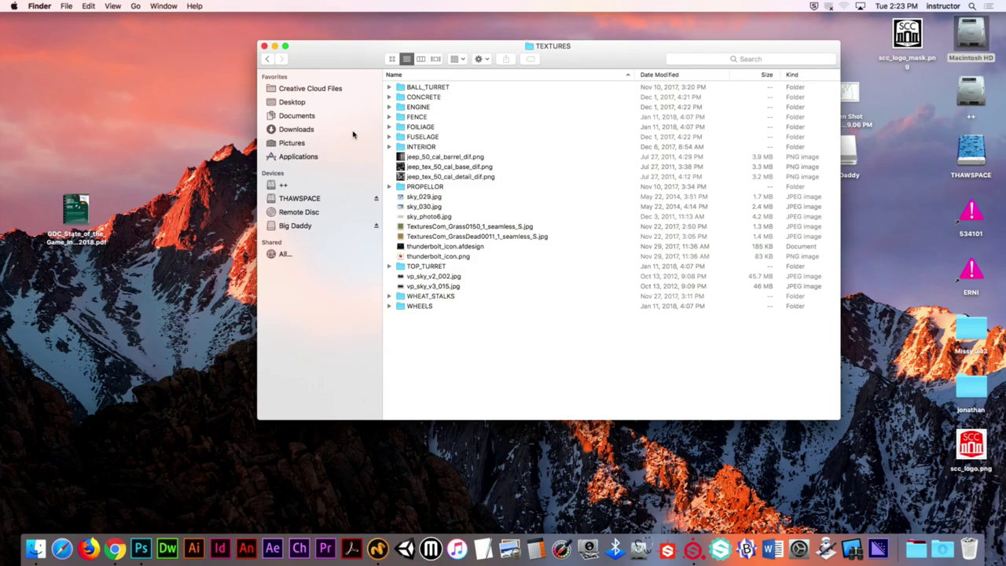
# Open the render b17_airbase_shot_01_v003_rnd_001_clr_0264.png from the B-17 RENDERS folder
pyautogui.click(271, 60)
pyautogui.doubleClick(421, 97)
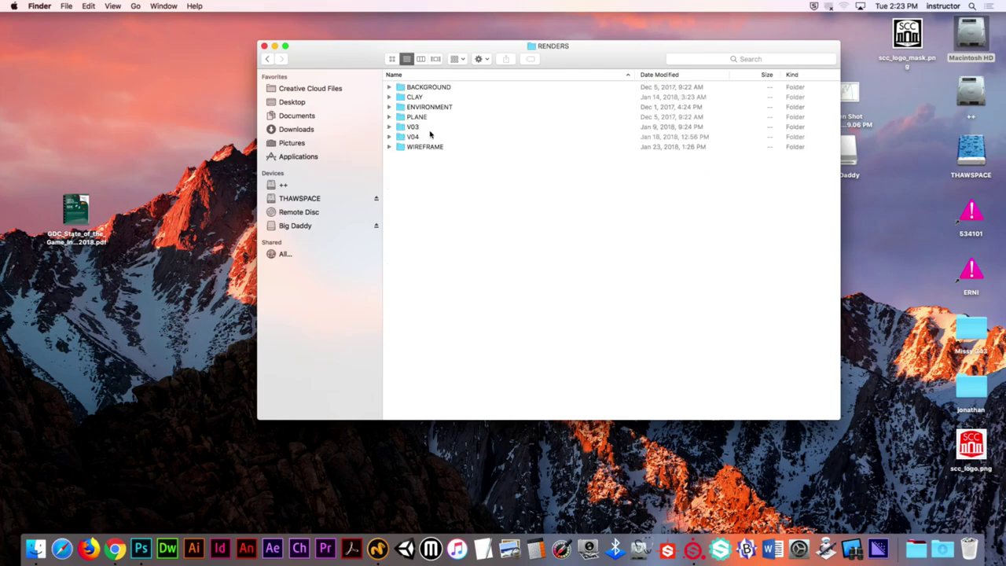
pyautogui.click(389, 137)
pyautogui.scroll(-10, 515, 279)
pyautogui.scroll(-20, 517, 274)
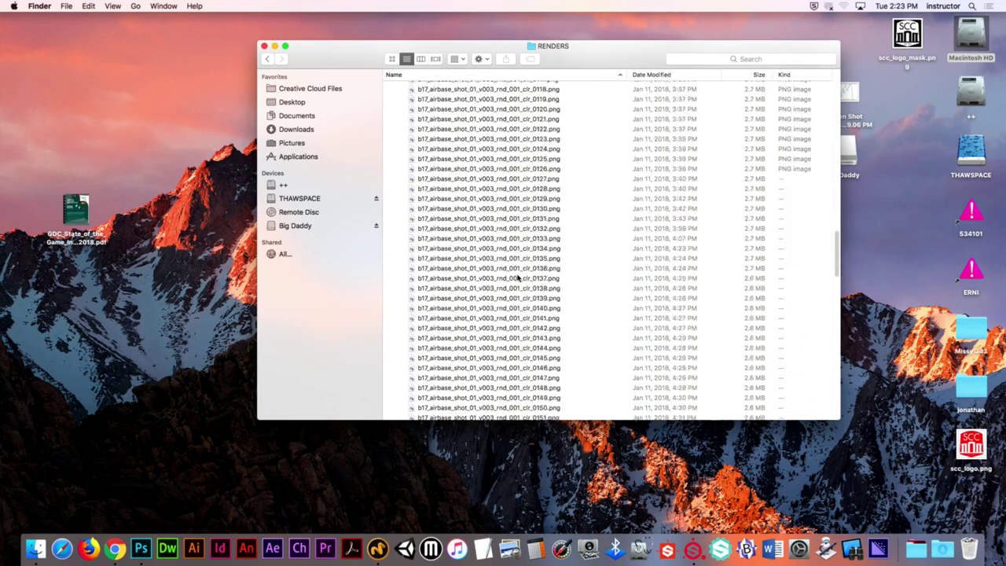
pyautogui.doubleClick(521, 406)
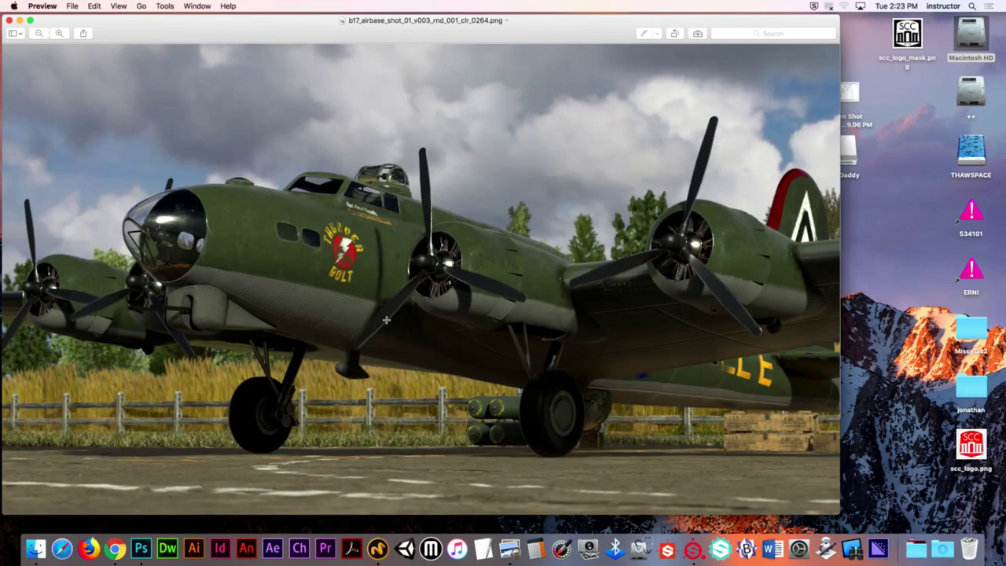
# Examine the bomber's nose art, the lettering below the cockpit, and the fuselage and tail markings in the render
pyautogui.moveTo(306, 213); pyautogui.dragTo(380, 311)
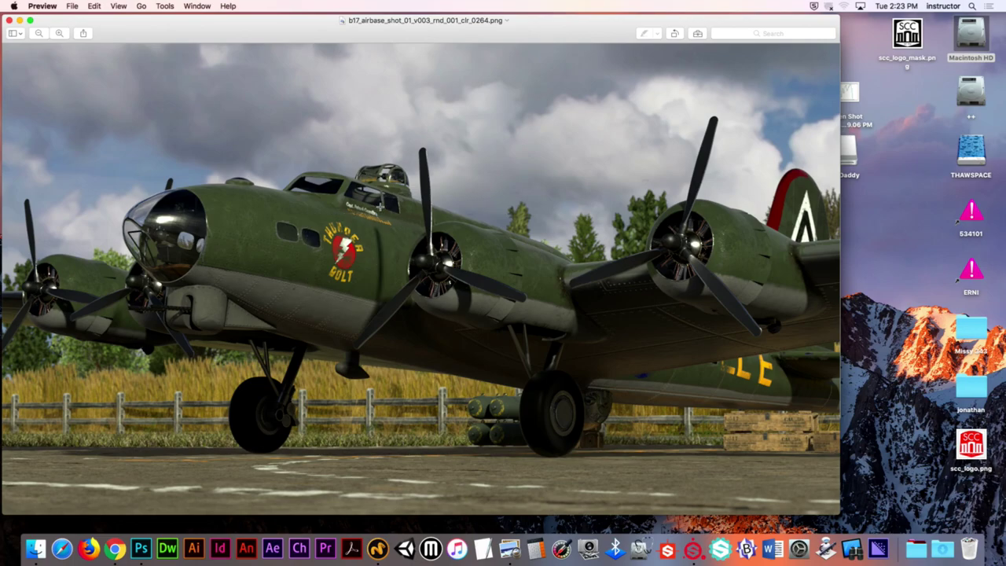
pyautogui.moveTo(339, 197); pyautogui.dragTo(406, 231)
pyautogui.moveTo(703, 334); pyautogui.dragTo(782, 392)
pyautogui.moveTo(800, 183); pyautogui.dragTo(816, 278)
# Switch back to Substance Painter and view the enlarged preview of the scc_logo_mask texture in the shelf
pyautogui.click(694, 549)
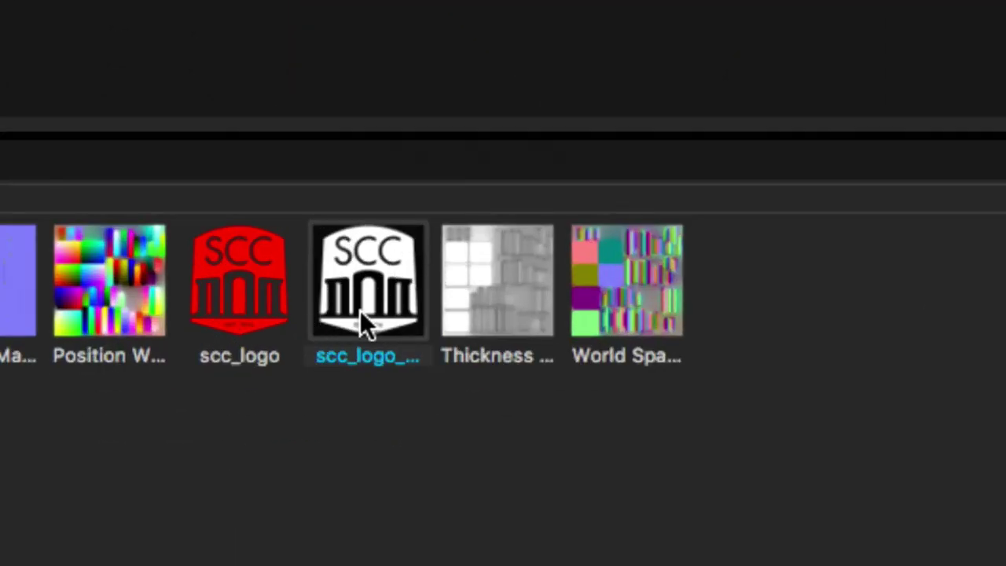
pyautogui.moveTo(388, 346)
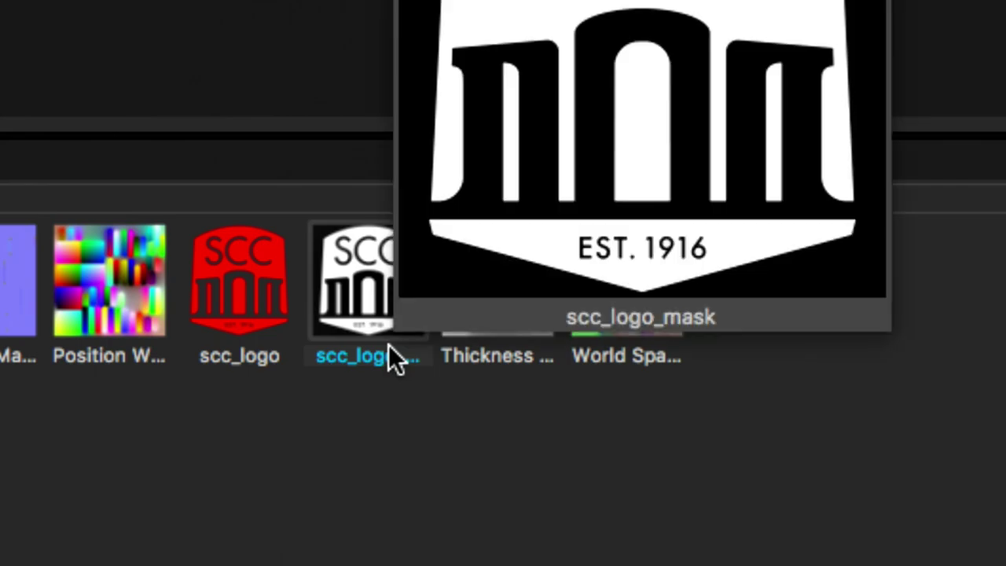
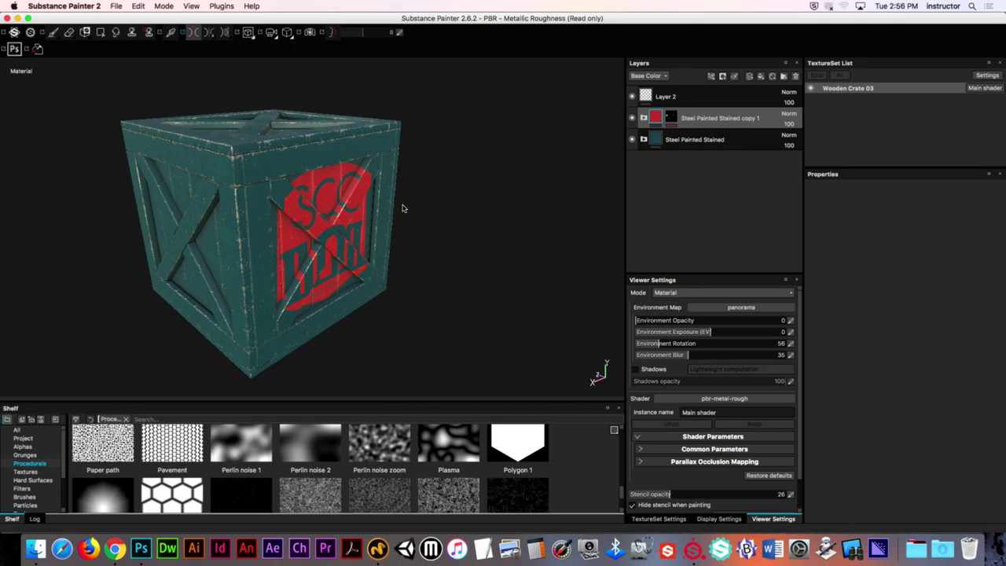
# Inspect the Steel Painted Stained layers and the red logo's wear and reflections on the crate from several angles
pyautogui.keyDown('alt'); pyautogui.moveTo(402, 208); pyautogui.dragTo(667, 193); pyautogui.keyUp('alt')
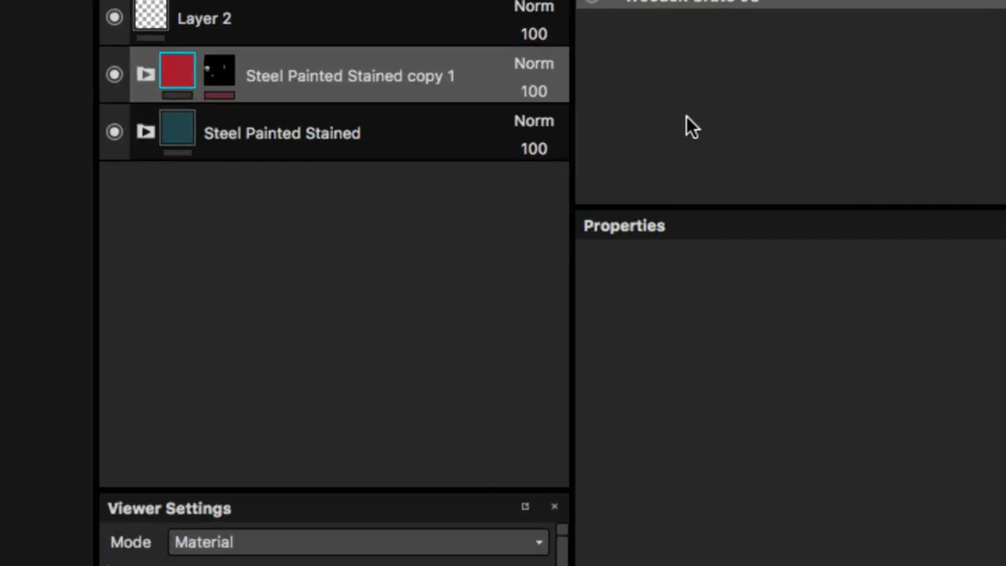
pyautogui.keyDown('ctrl'); pyautogui.click(180, 141); pyautogui.keyUp('ctrl')
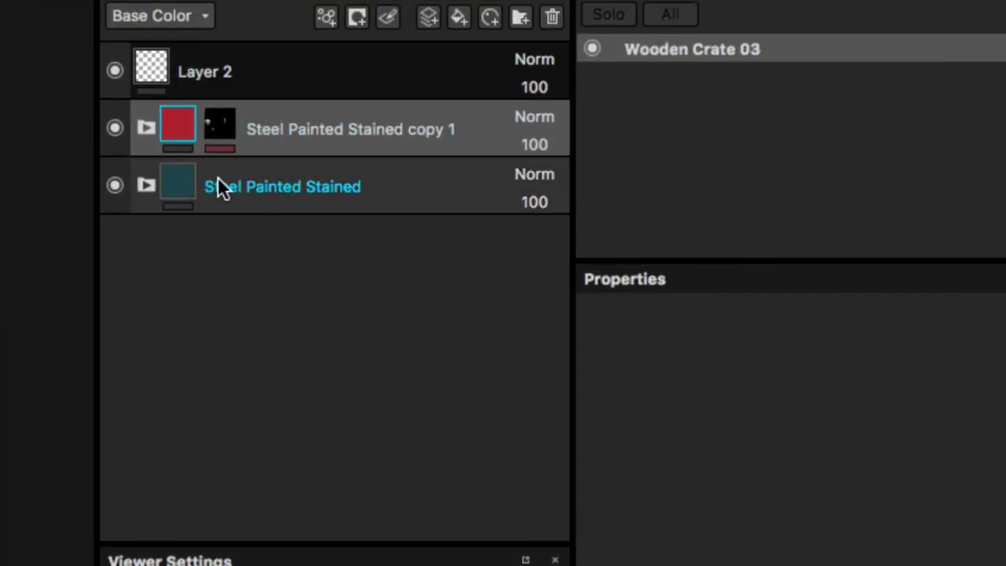
pyautogui.click(196, 130)
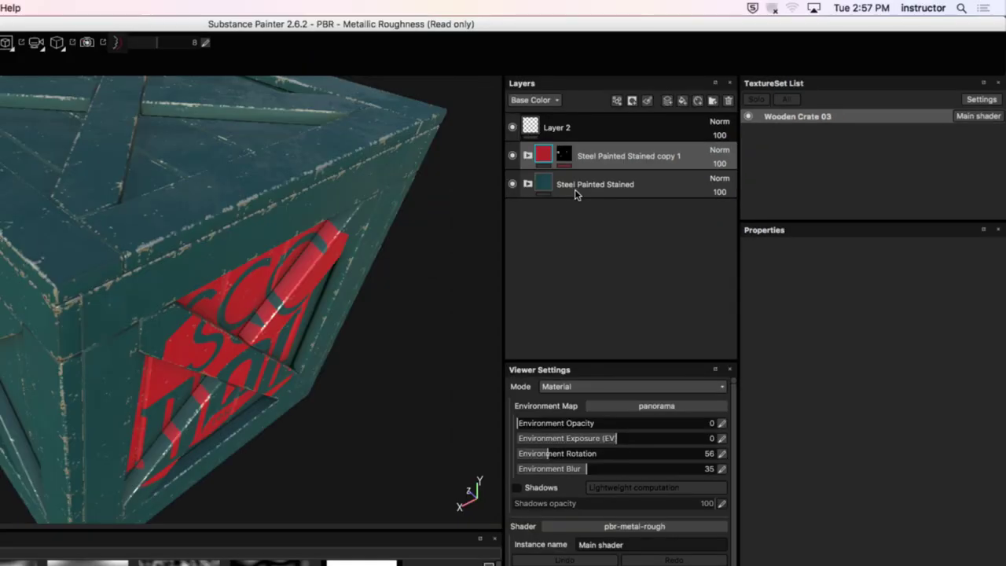
pyautogui.keyDown('alt'); pyautogui.moveTo(381, 279); pyautogui.dragTo(128, 194); pyautogui.keyUp('alt')
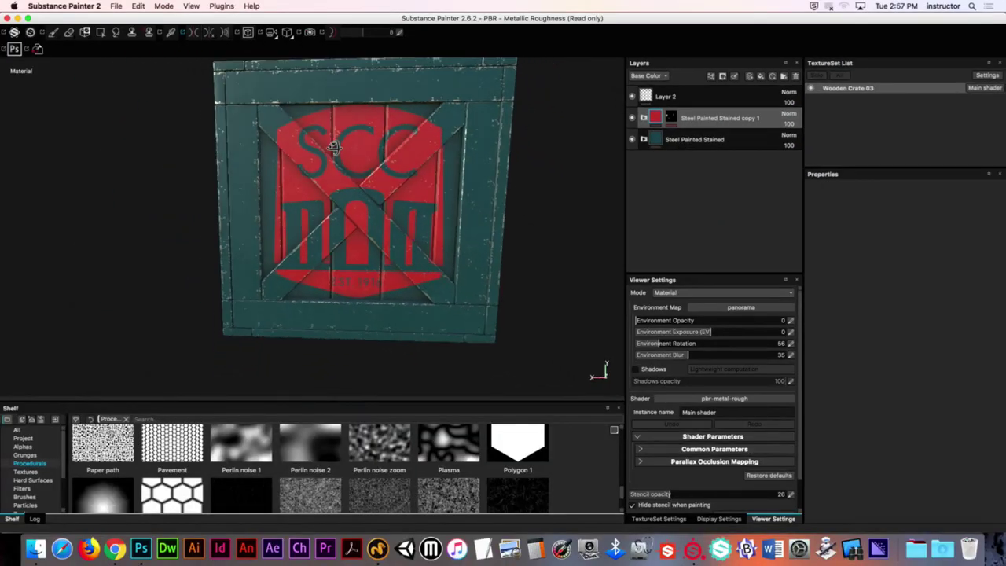
pyautogui.keyDown('alt'); pyautogui.moveTo(333, 147); pyautogui.dragTo(534, 134); pyautogui.keyUp('alt')
pyautogui.keyDown('alt'); pyautogui.moveTo(534, 134); pyautogui.dragTo(535, 153, button='right'); pyautogui.keyUp('alt')
pyautogui.keyDown('alt'); pyautogui.moveTo(535, 154); pyautogui.dragTo(348, 196); pyautogui.keyUp('alt')
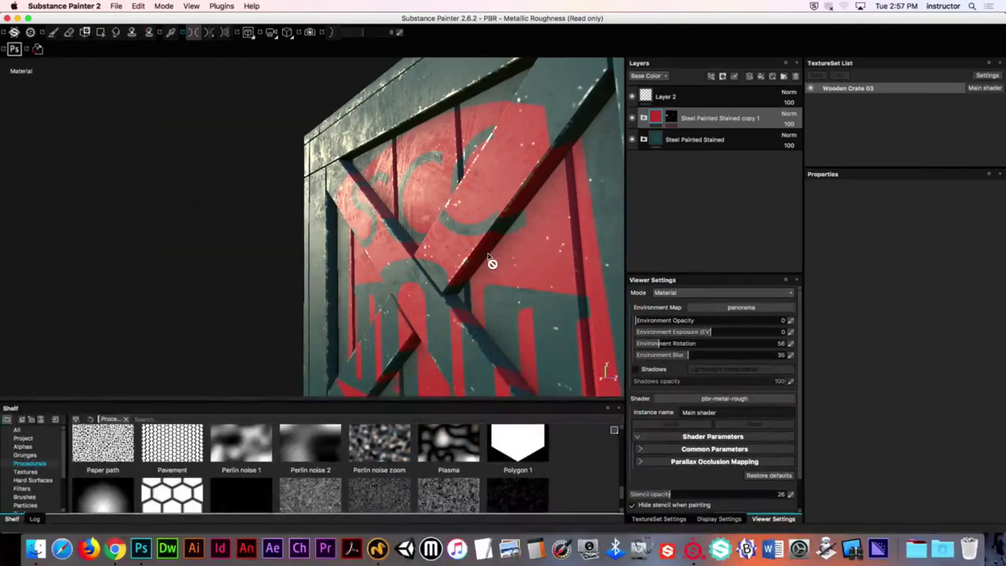
# Delete Layer 2 and add a new paint layer at the top of the stack
pyautogui.keyDown('alt'); pyautogui.moveTo(316, 248); pyautogui.dragTo(369, 211); pyautogui.keyUp('alt')
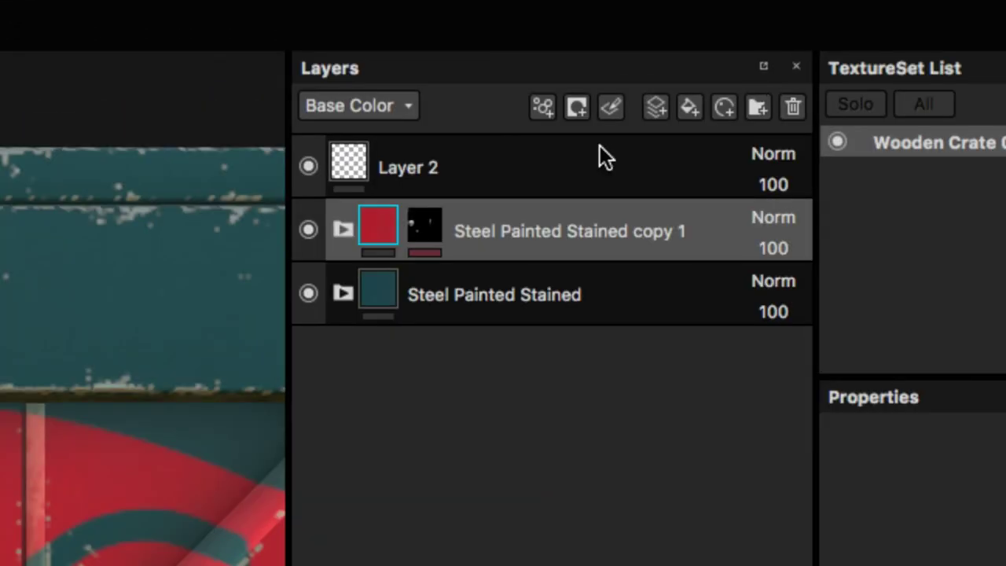
pyautogui.click(462, 186)
pyautogui.press('Delete')
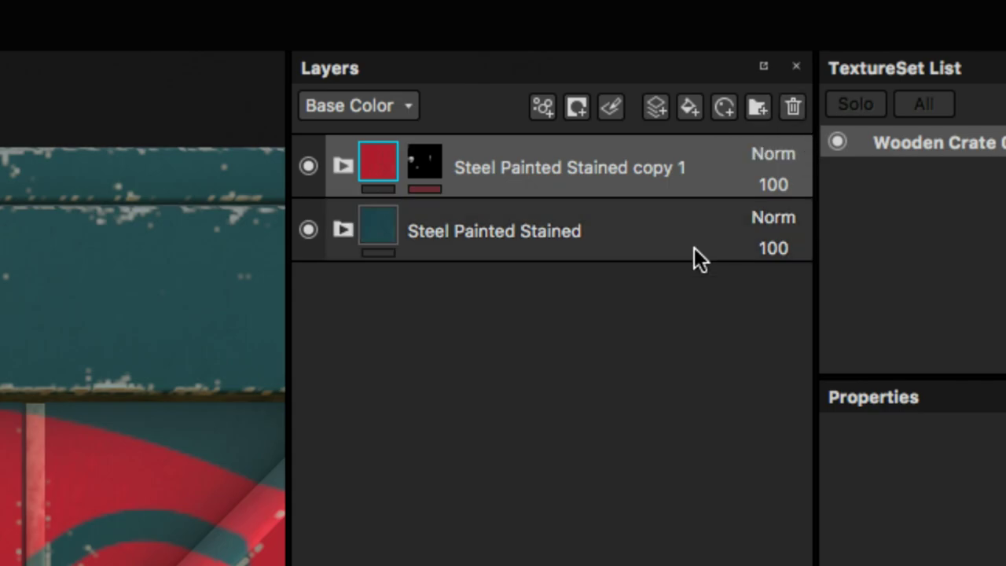
pyautogui.click(658, 108)
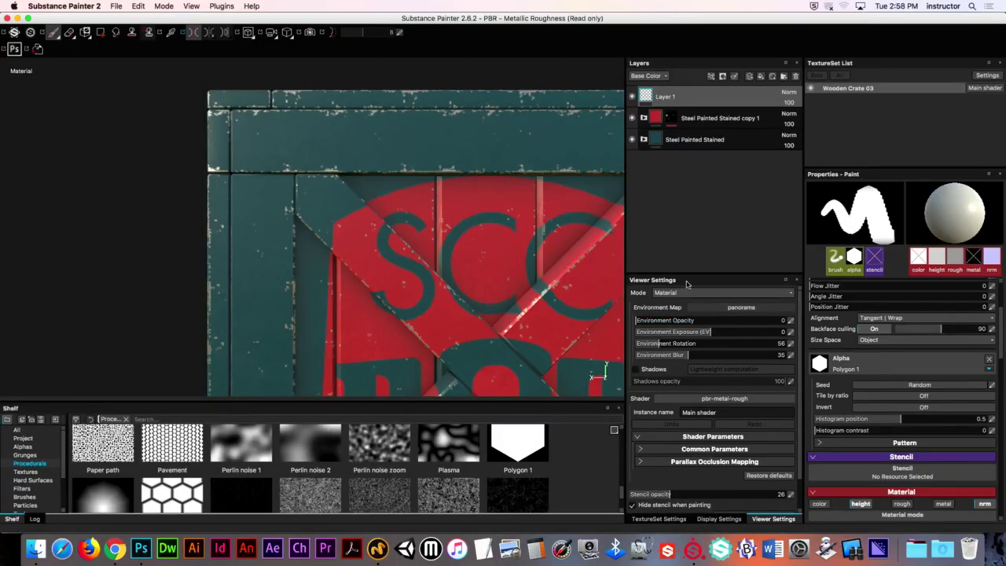
# Clear the brush's Polygon 1 alpha and leave only the height channel active in the paint material
pyautogui.click(989, 359)
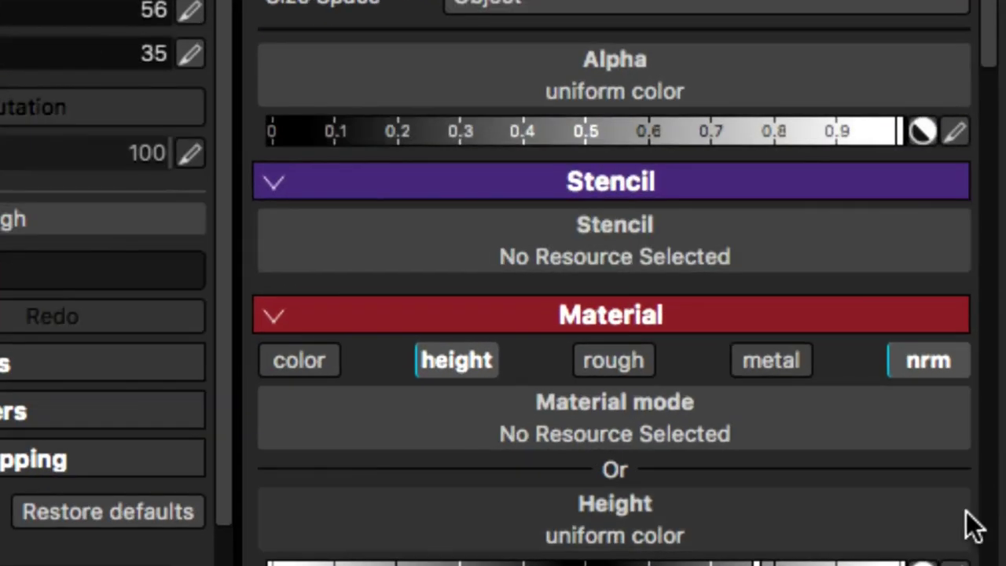
pyautogui.click(780, 372)
pyautogui.click(606, 366)
pyautogui.click(309, 366)
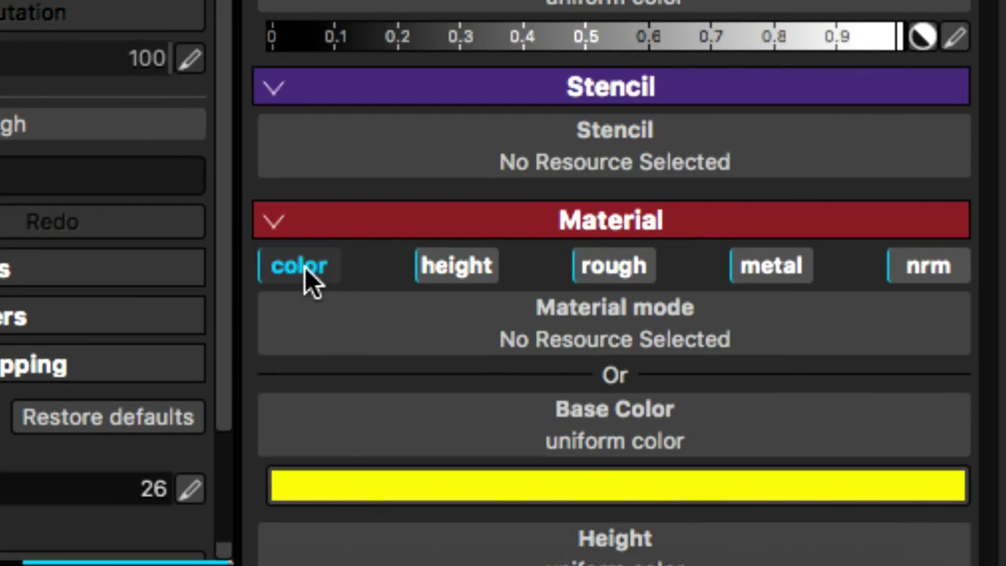
pyautogui.click(303, 360)
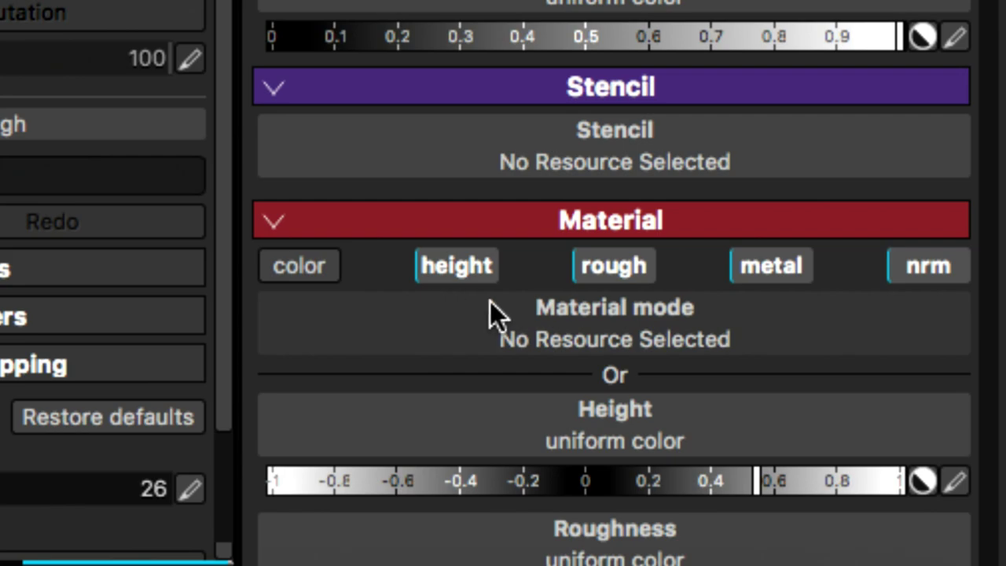
pyautogui.click(610, 267)
pyautogui.click(759, 267)
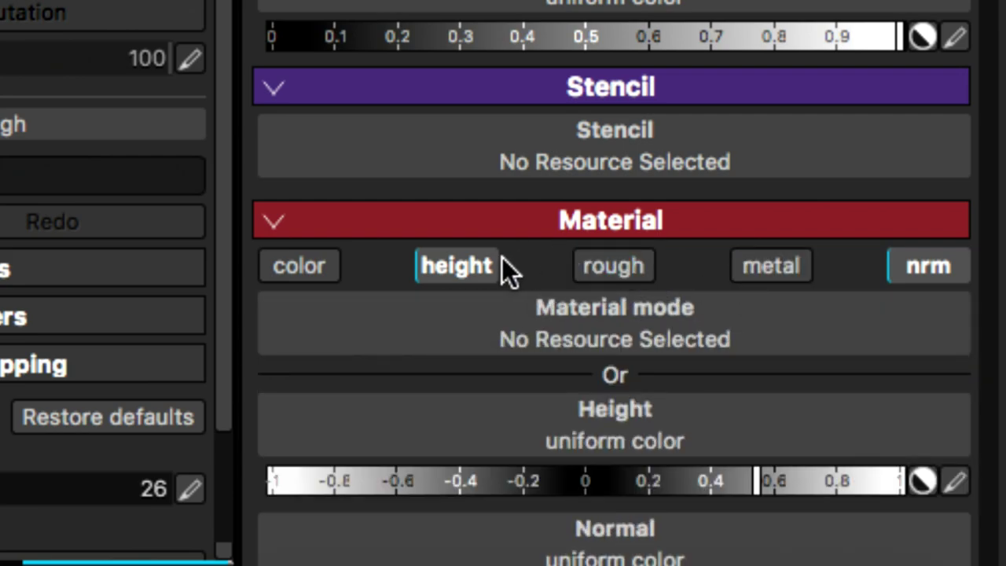
pyautogui.click(941, 270)
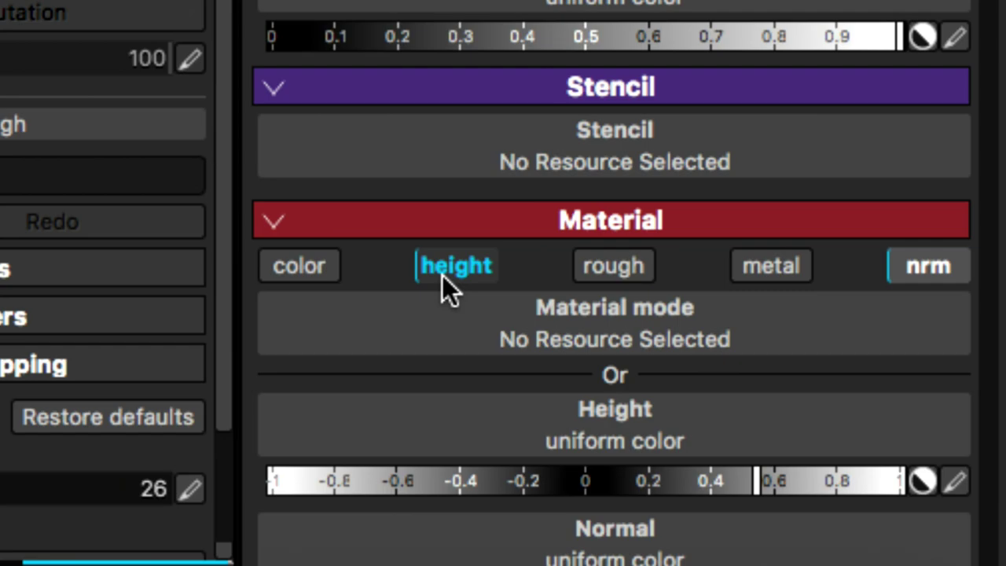
pyautogui.click(904, 269)
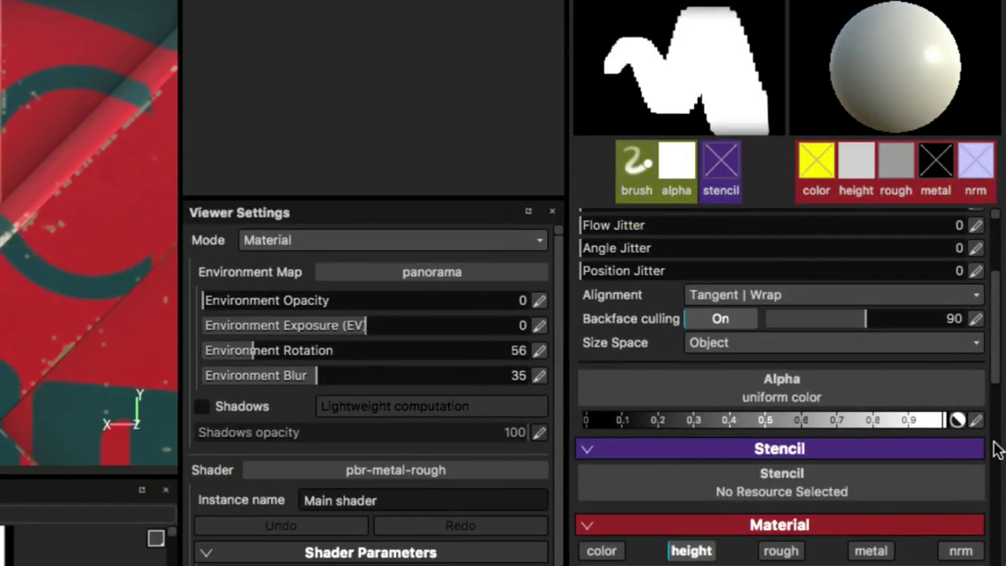
# Collapse the Stencil settings and look over the Brush, Alpha and Material settings
pyautogui.moveTo(994, 292); pyautogui.dragTo(992, 222)
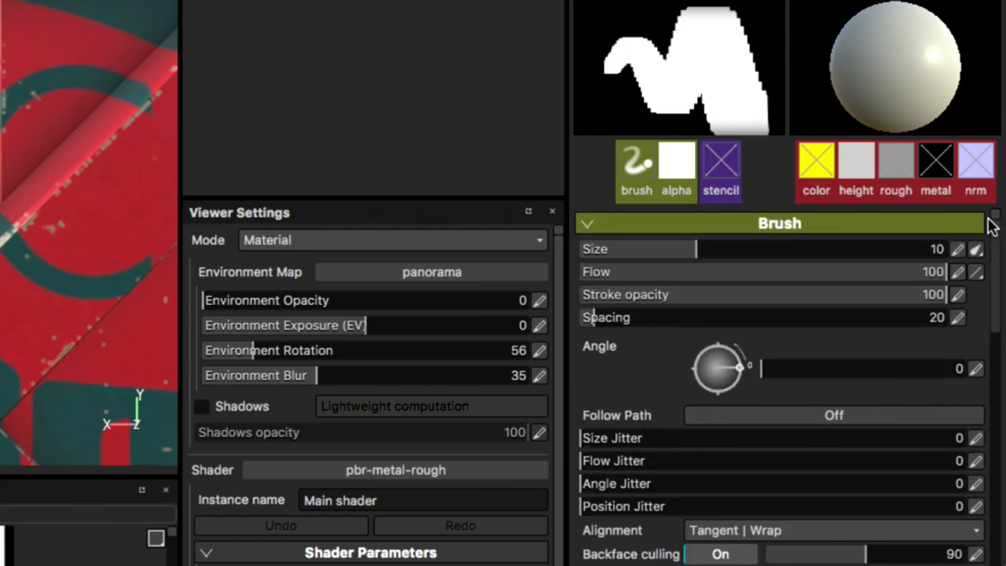
pyautogui.click(692, 227)
pyautogui.click(638, 254)
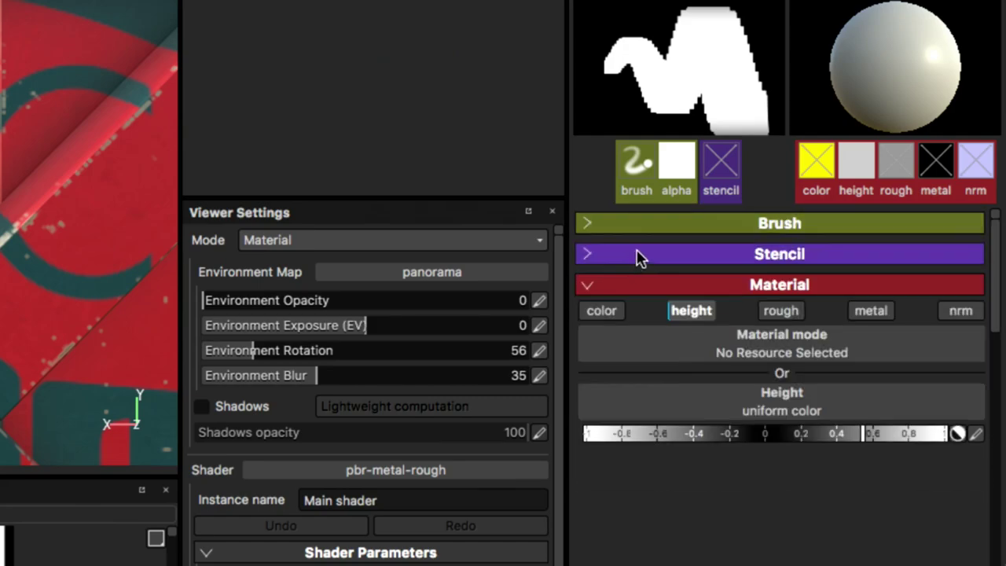
pyautogui.click(692, 225)
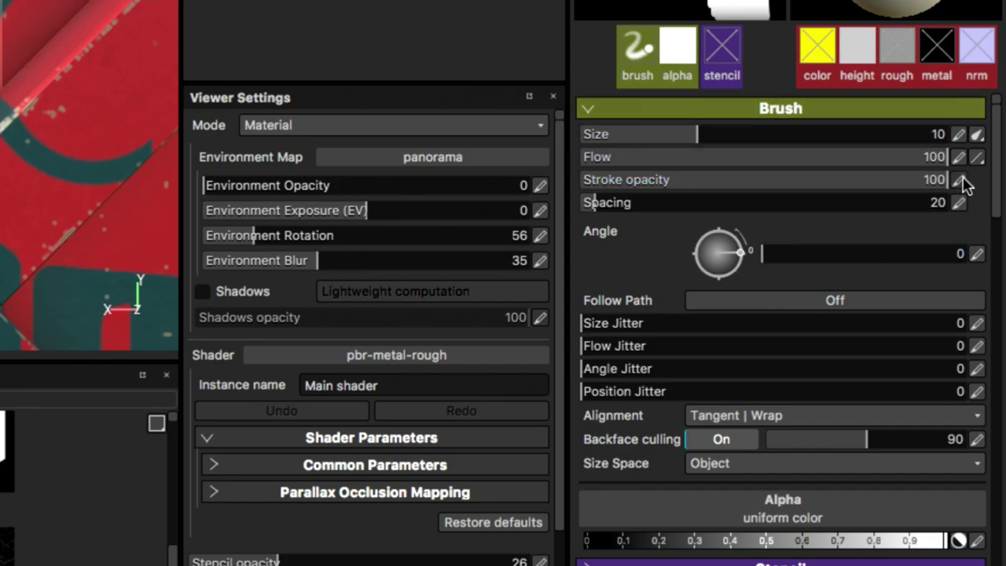
pyautogui.moveTo(996, 128); pyautogui.dragTo(1000, 186)
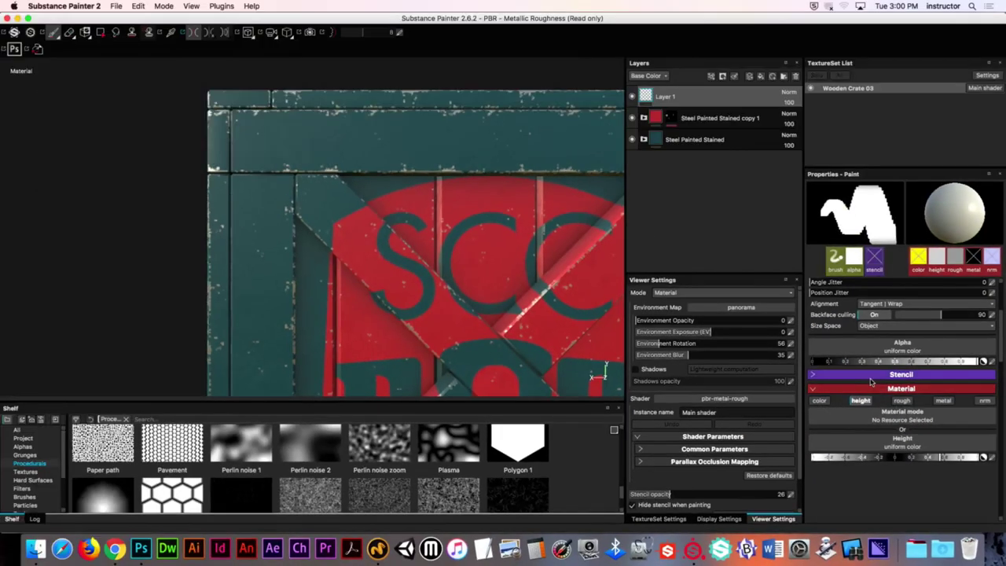
# Enlarge the shelf and assign the Polygon 1 procedural as the brush alpha
pyautogui.moveTo(372, 404); pyautogui.dragTo(373, 272)
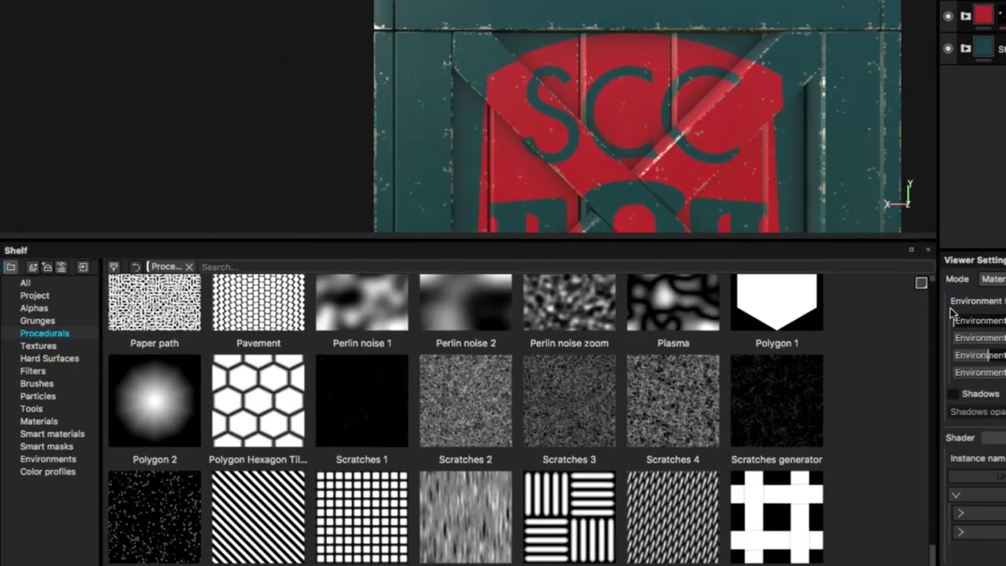
pyautogui.moveTo(933, 556); pyautogui.dragTo(933, 539)
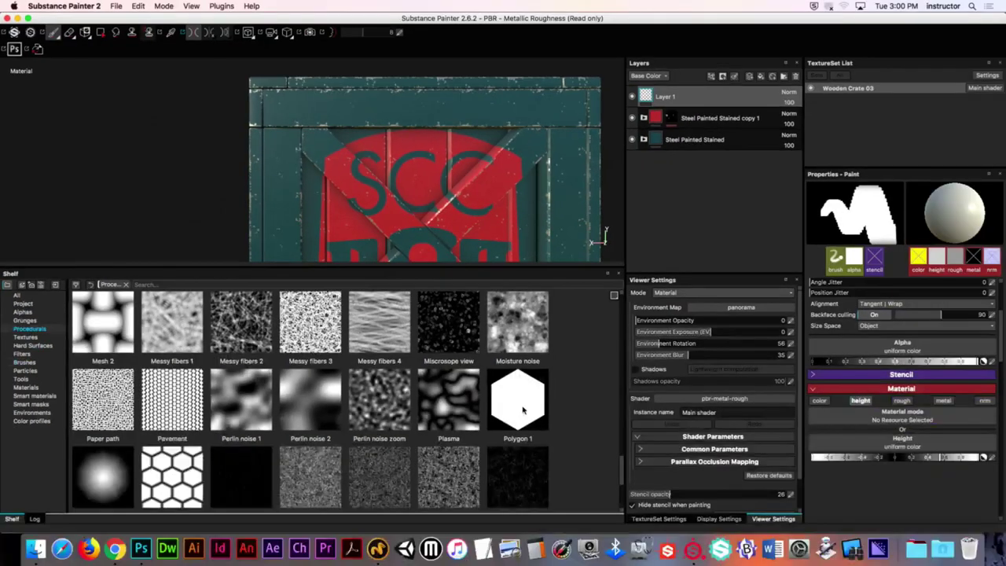
pyautogui.moveTo(786, 460)
pyautogui.mouseDown()
pyautogui.moveTo(866, 514)
pyautogui.moveTo(858, 480)
pyautogui.moveTo(1005, 367)
pyautogui.mouseUp()
pyautogui.moveTo(839, 350); pyautogui.dragTo(841, 351)
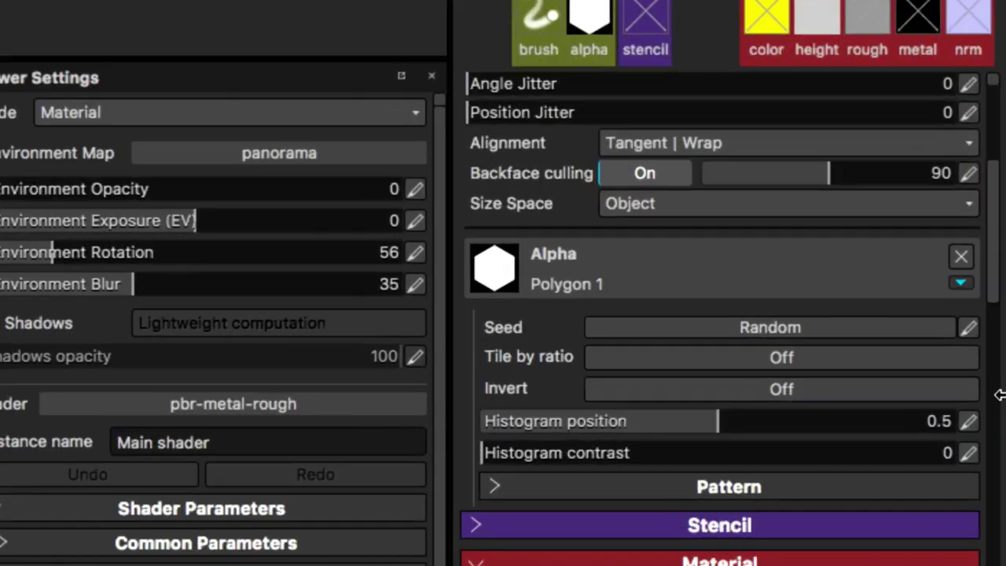
# Set the Polygon 1 alpha's pattern to 8 sides to make an octagonal brush
pyautogui.click(564, 500)
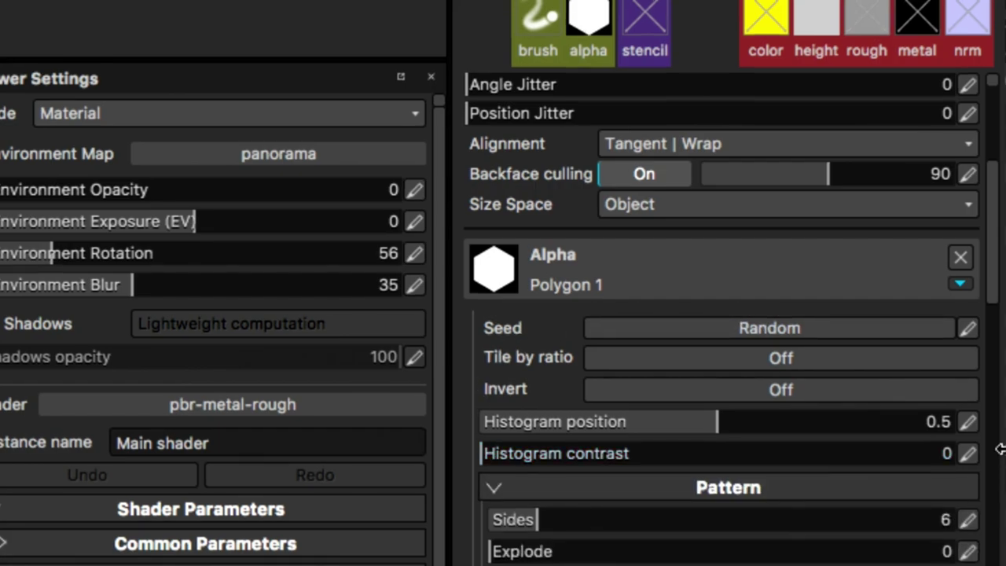
pyautogui.scroll(-4, 996, 314)
pyautogui.scroll(-2, 997, 327)
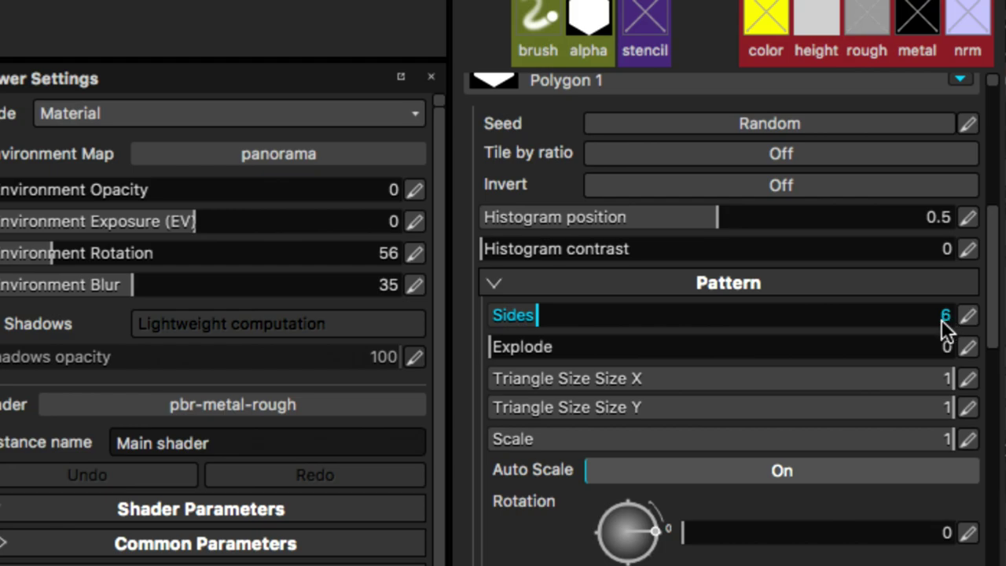
pyautogui.click(971, 319)
pyautogui.write('8')
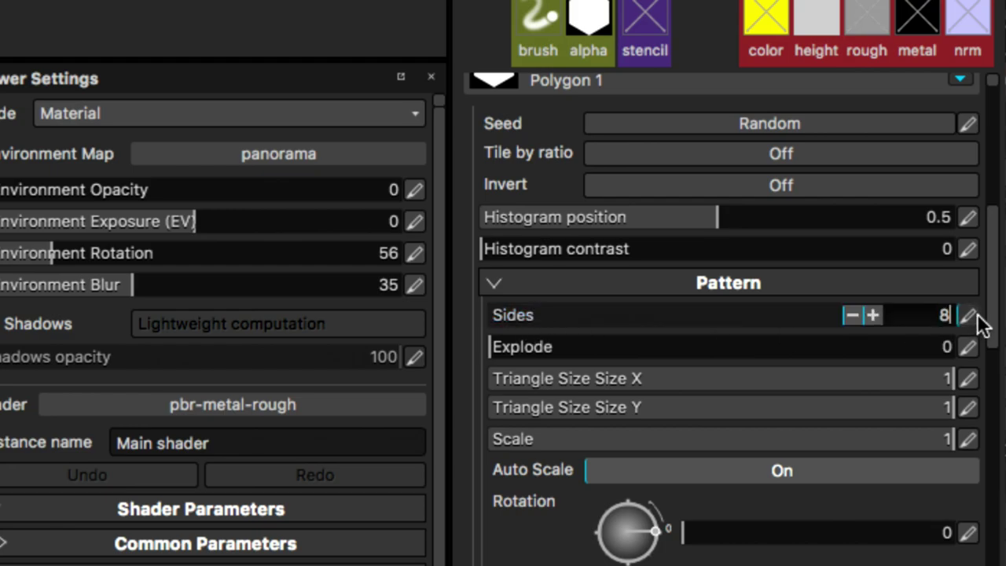
pyautogui.press('Return')
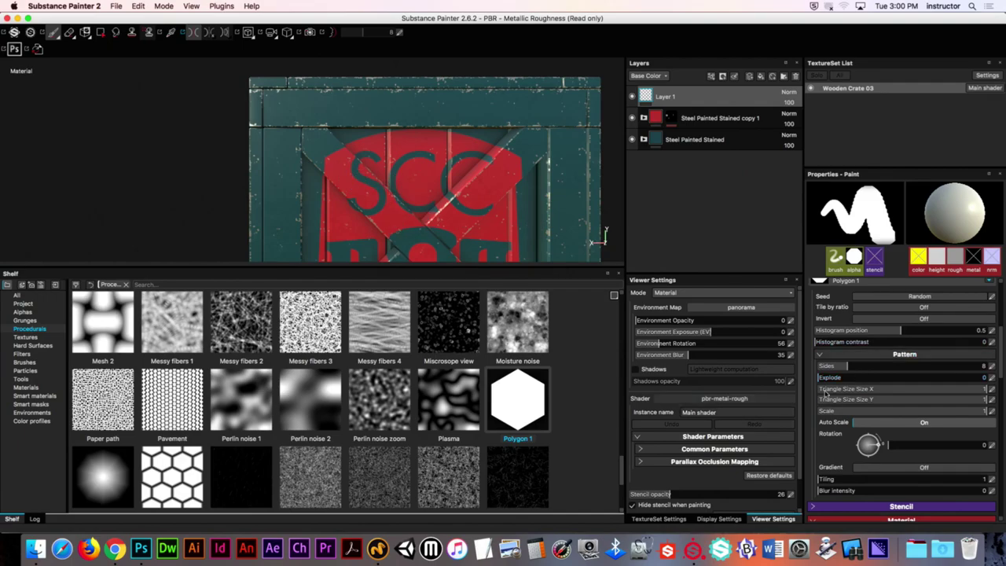
# Set the brush's uniform height value to about 0.4
pyautogui.scroll(3, 889, 359)
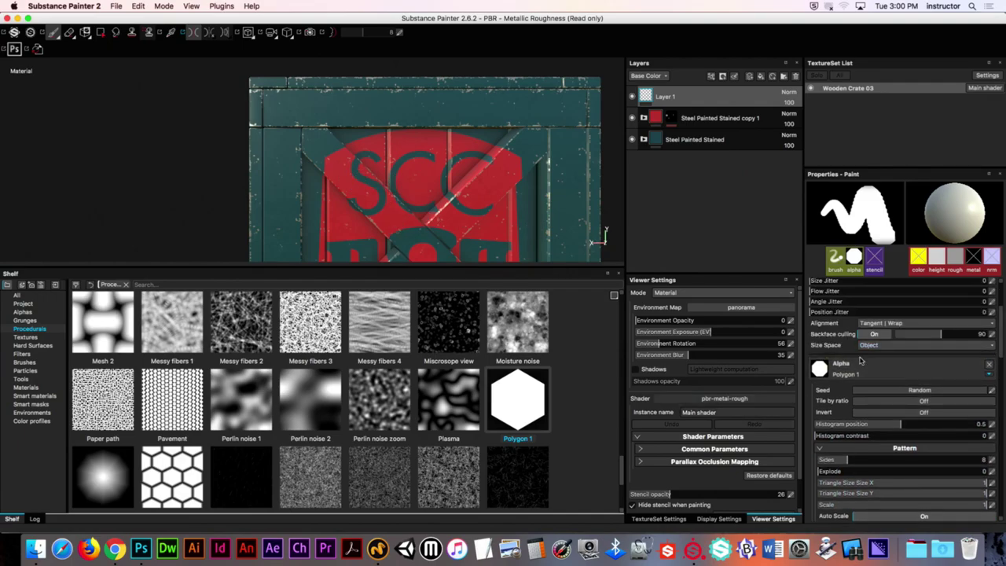
pyautogui.scroll(1, 1001, 317)
pyautogui.scroll(3, 1002, 317)
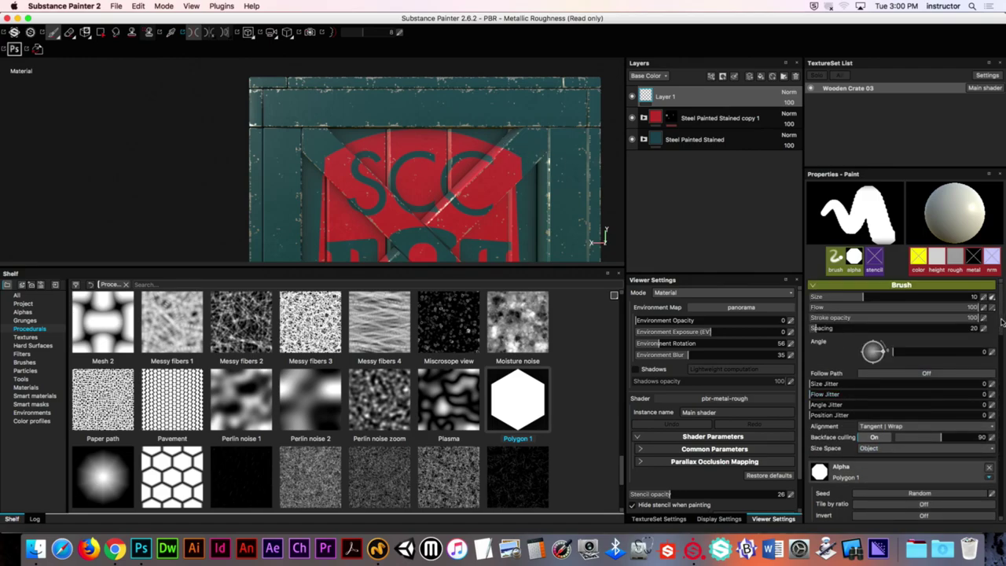
pyautogui.scroll(-8, 1002, 323)
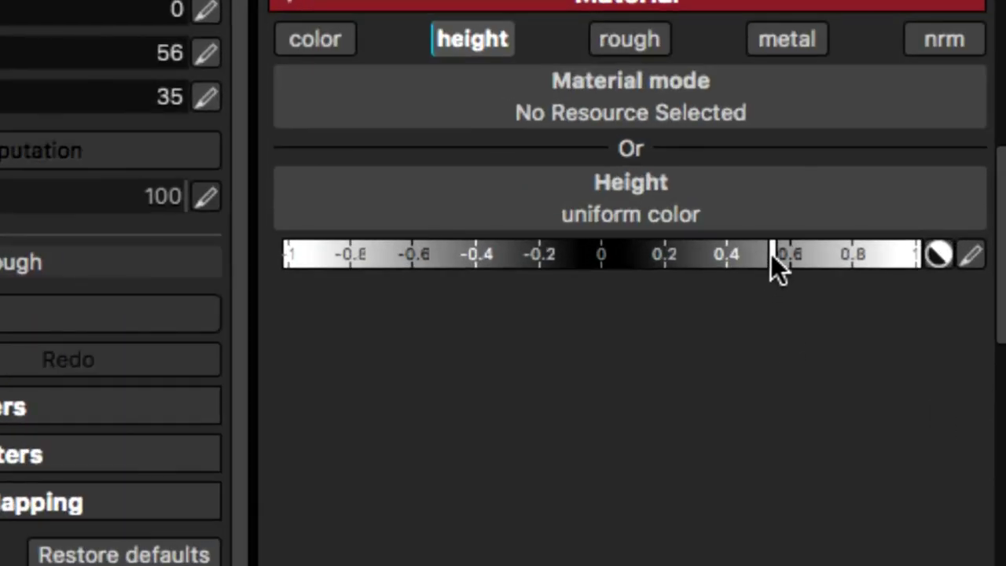
pyautogui.moveTo(771, 256); pyautogui.dragTo(541, 260)
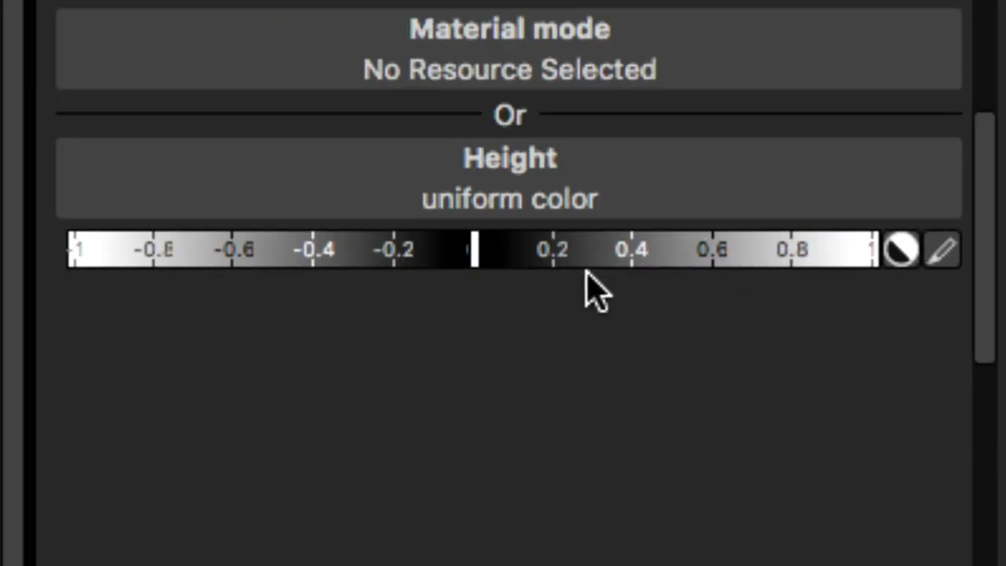
pyautogui.moveTo(508, 265)
pyautogui.mouseDown()
pyautogui.moveTo(521, 245)
pyautogui.moveTo(632, 254)
pyautogui.mouseUp()
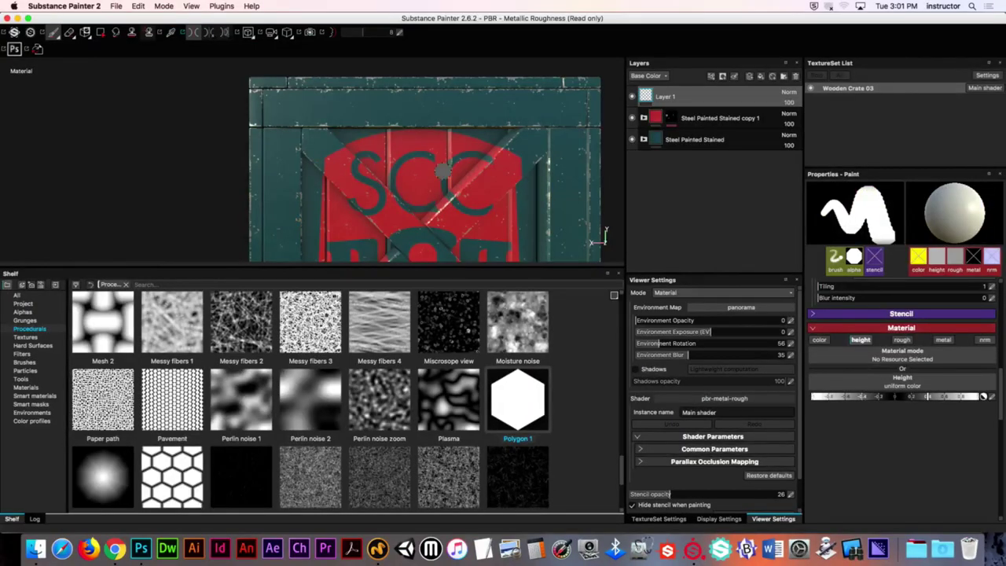
# Stamp four raised octagonal bolts in a row along the crate's upper front plank
pyautogui.click(283, 110)
pyautogui.click(400, 111)
pyautogui.click(469, 110)
pyautogui.click(561, 109)
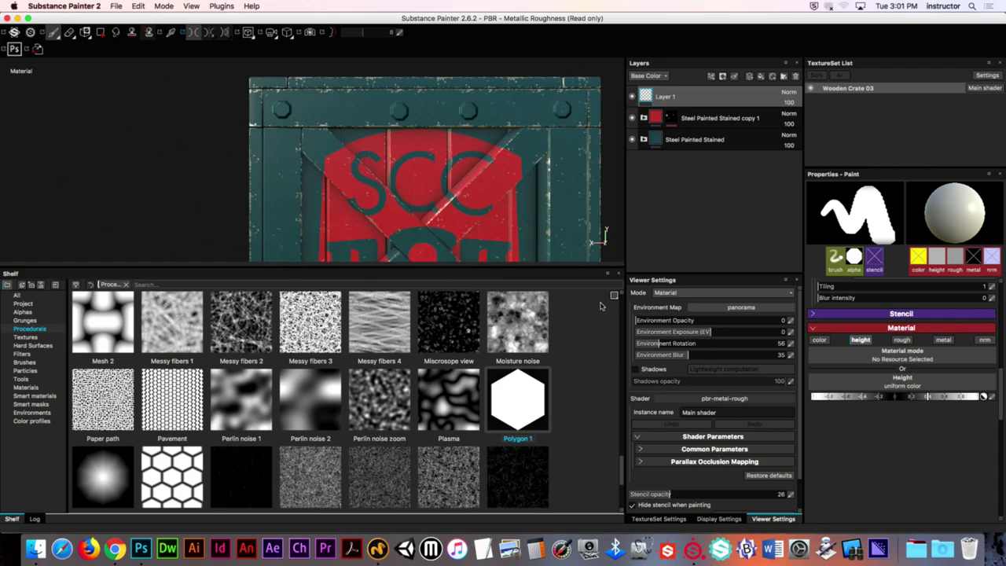
# Examine the raised bolts on the crate in an enlarged viewport from several angles and with rotated environment lighting
pyautogui.moveTo(200, 136)
pyautogui.keyDown('alt'); pyautogui.mouseDown()
pyautogui.moveTo(273, 150)
pyautogui.moveTo(358, 148)
pyautogui.moveTo(164, 139)
pyautogui.moveTo(49, 149)
pyautogui.moveTo(312, 144)
pyautogui.moveTo(142, 139)
pyautogui.moveTo(292, 138)
pyautogui.mouseUp(); pyautogui.keyUp('alt')
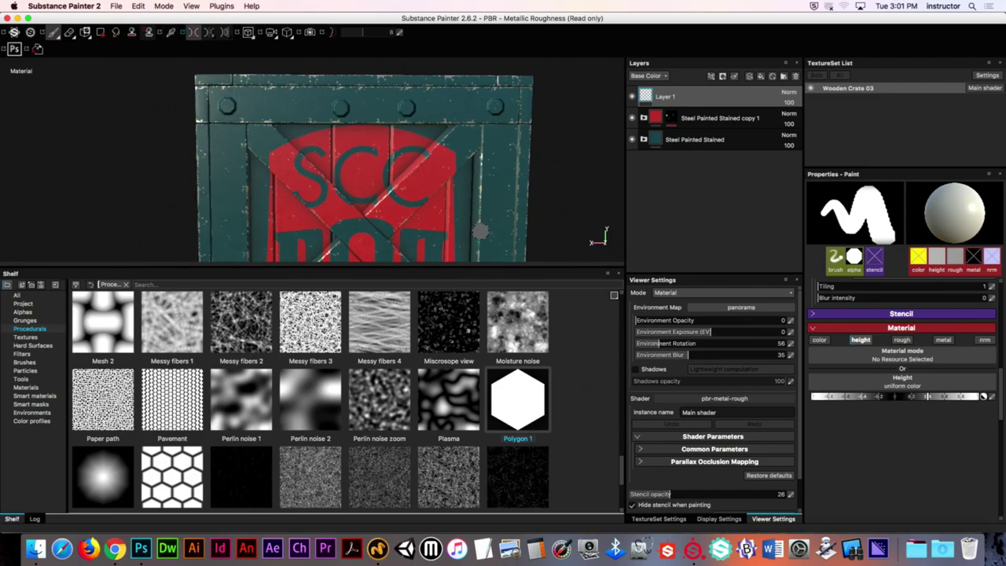
pyautogui.press('Tab')
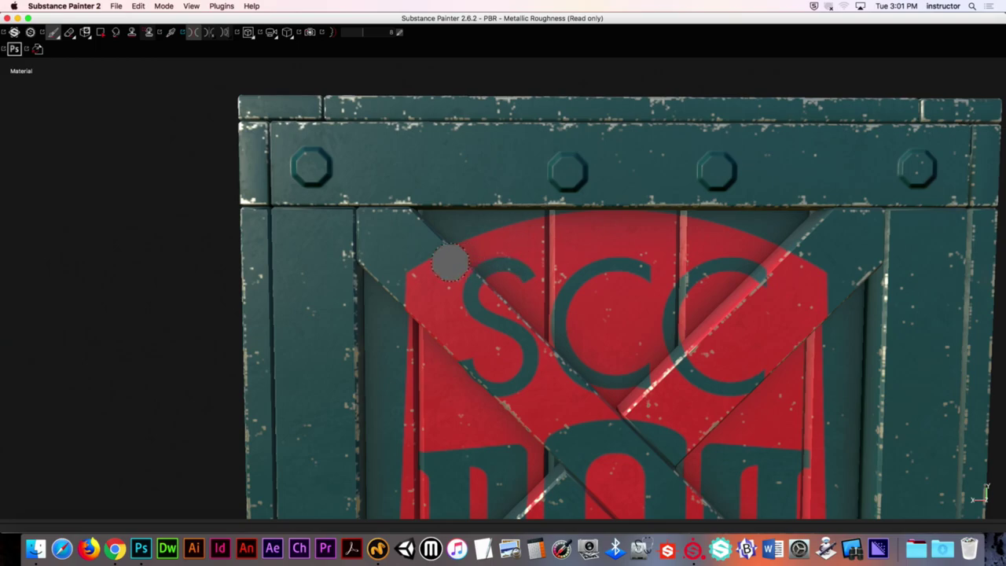
pyautogui.keyDown('shift'); pyautogui.moveTo(450, 262); pyautogui.dragTo(441, 270, button='right'); pyautogui.keyUp('shift')
pyautogui.keyDown('shift'); pyautogui.moveTo(412, 272); pyautogui.dragTo(348, 255, button='right'); pyautogui.keyUp('shift')
pyautogui.keyDown('alt'); pyautogui.moveTo(348, 255); pyautogui.dragTo(445, 269); pyautogui.keyUp('alt')
pyautogui.keyDown('alt'); pyautogui.moveTo(383, 234); pyautogui.dragTo(336, 226); pyautogui.keyUp('alt')
pyautogui.moveTo(346, 252)
pyautogui.keyDown('shift'); pyautogui.mouseDown(button='right')
pyautogui.moveTo(382, 259)
pyautogui.moveTo(334, 257)
pyautogui.moveTo(348, 260)
pyautogui.mouseUp(button='right'); pyautogui.keyUp('shift')
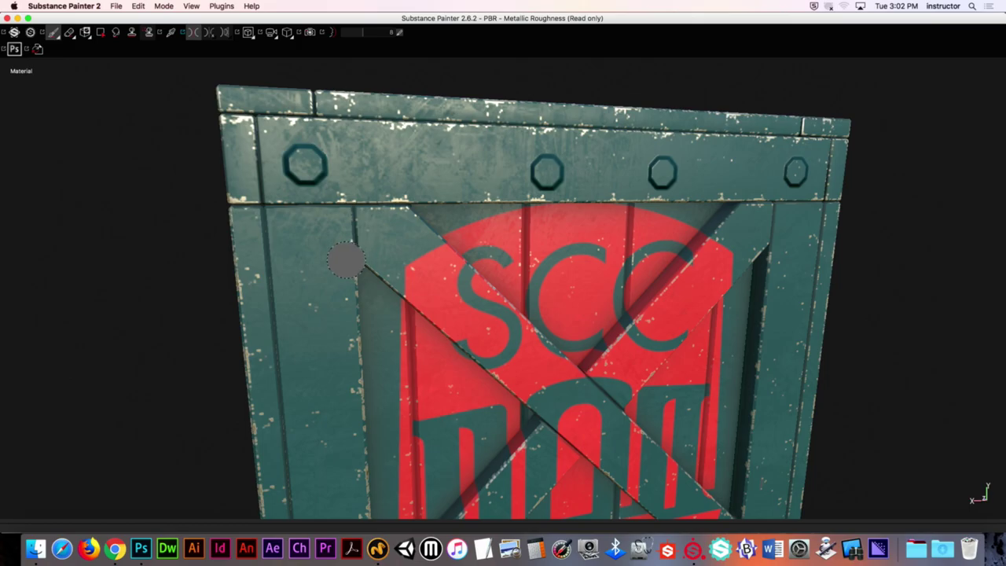
# Set the brush height to about -0.6 and stamp recessed octagons down the left vertical board of the crate's front
pyautogui.press('Tab')
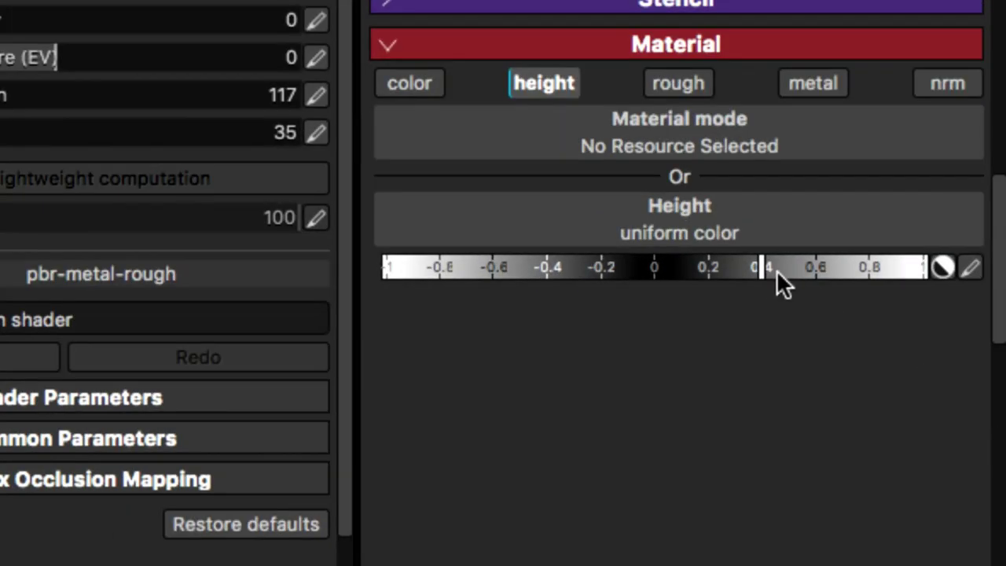
pyautogui.click(493, 268)
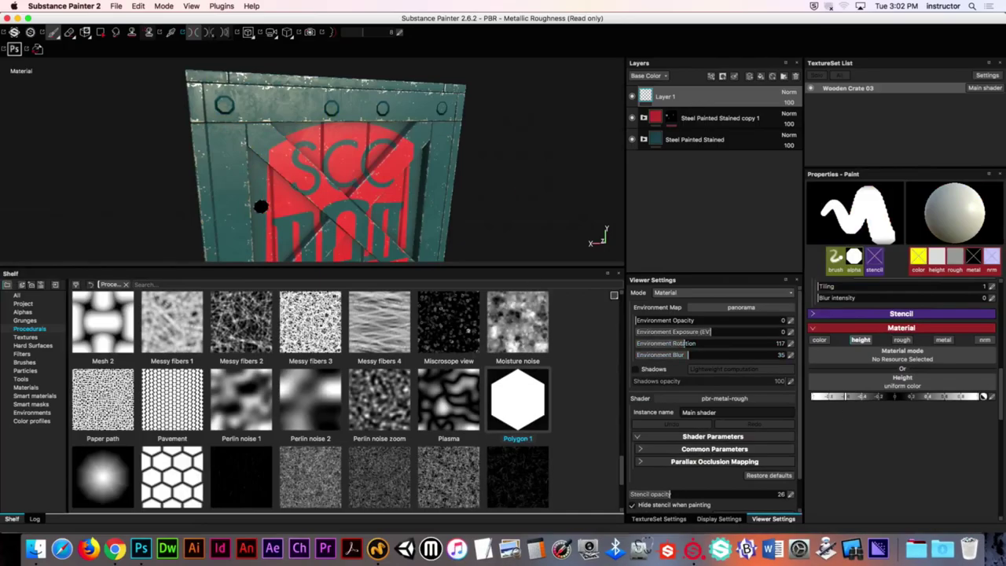
pyautogui.click(226, 140)
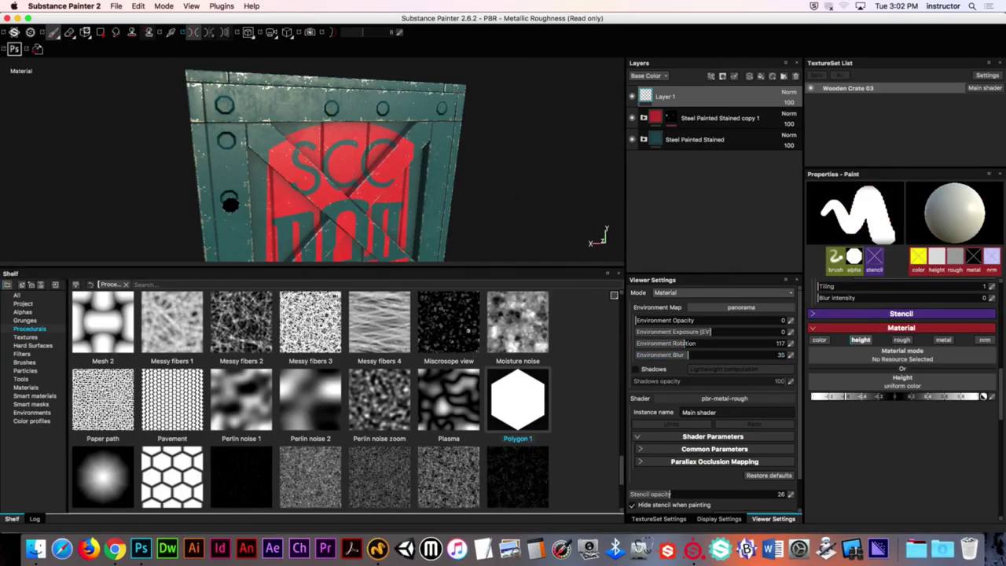
# Compare the recessed octagons with the raised bolts by viewing the crate from the side and front corner
pyautogui.keyDown('alt'); pyautogui.moveTo(332, 180); pyautogui.dragTo(478, 157); pyautogui.keyUp('alt')
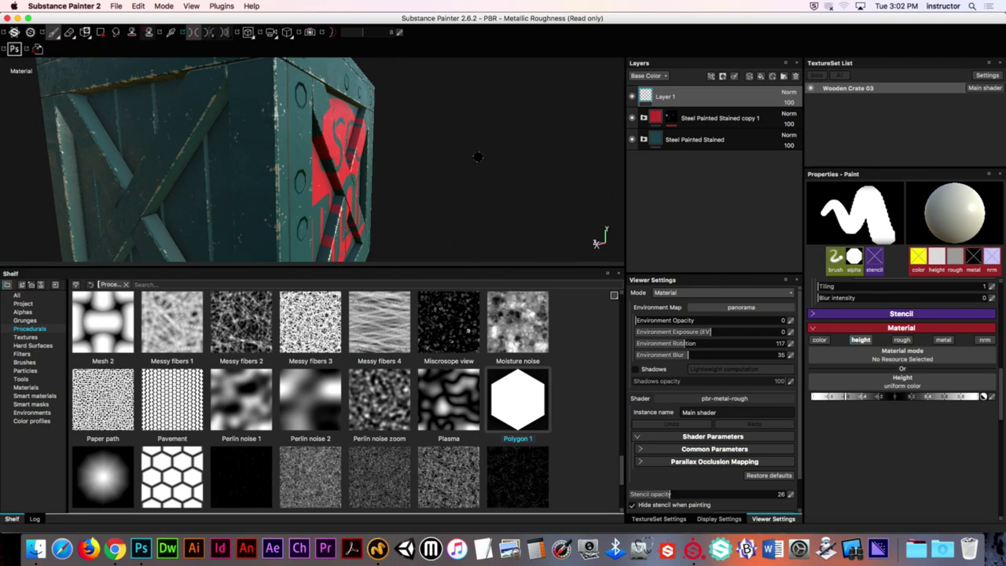
pyautogui.keyDown('alt'); pyautogui.moveTo(435, 156); pyautogui.dragTo(391, 145); pyautogui.keyUp('alt')
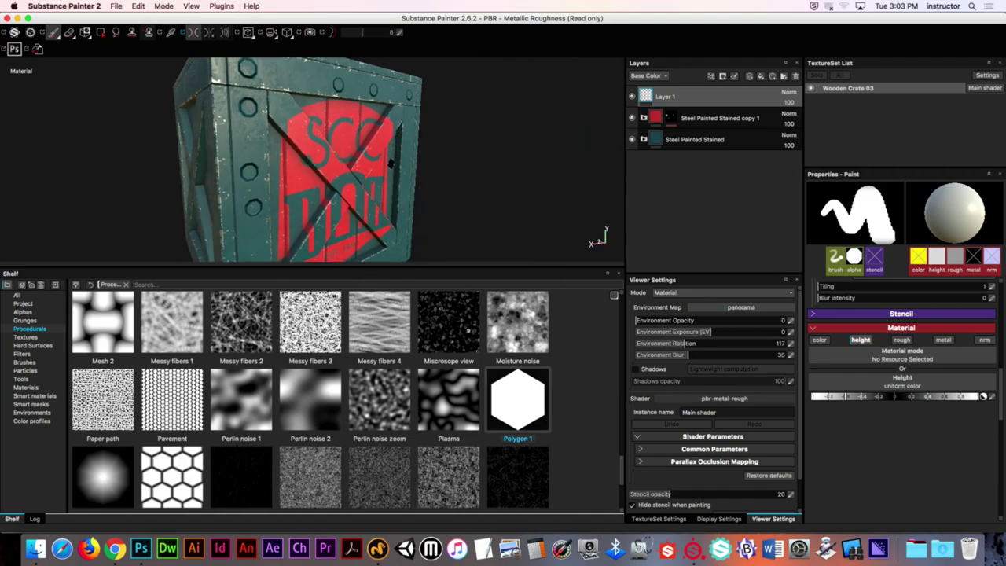
pyautogui.keyDown('alt'); pyautogui.moveTo(358, 133); pyautogui.dragTo(415, 157); pyautogui.keyUp('alt')
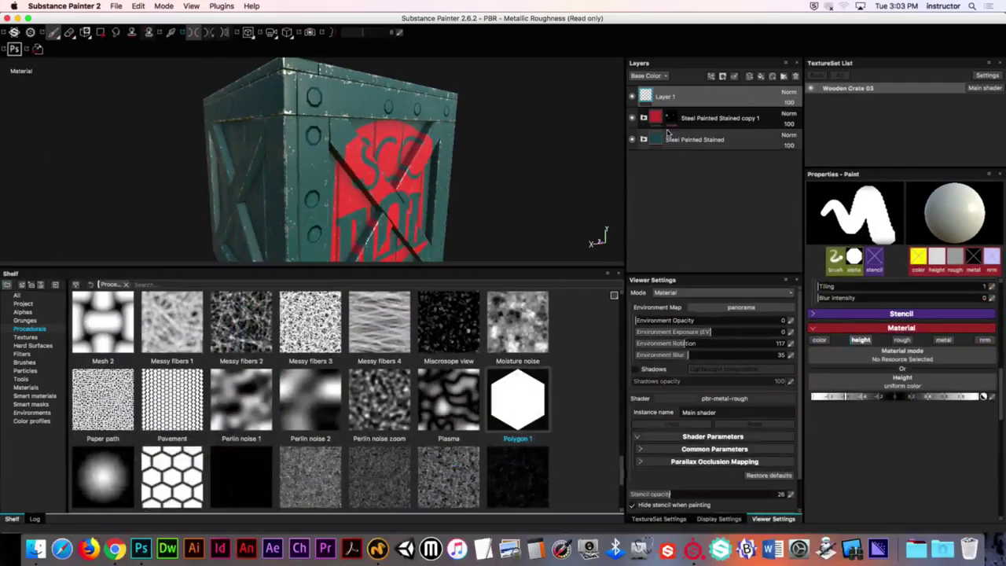
# Delete the painted bolt layer and add a fill layer at the top of the stack with only the height channel enabled
pyautogui.keyDown('alt'); pyautogui.moveTo(376, 128); pyautogui.dragTo(370, 125); pyautogui.keyUp('alt')
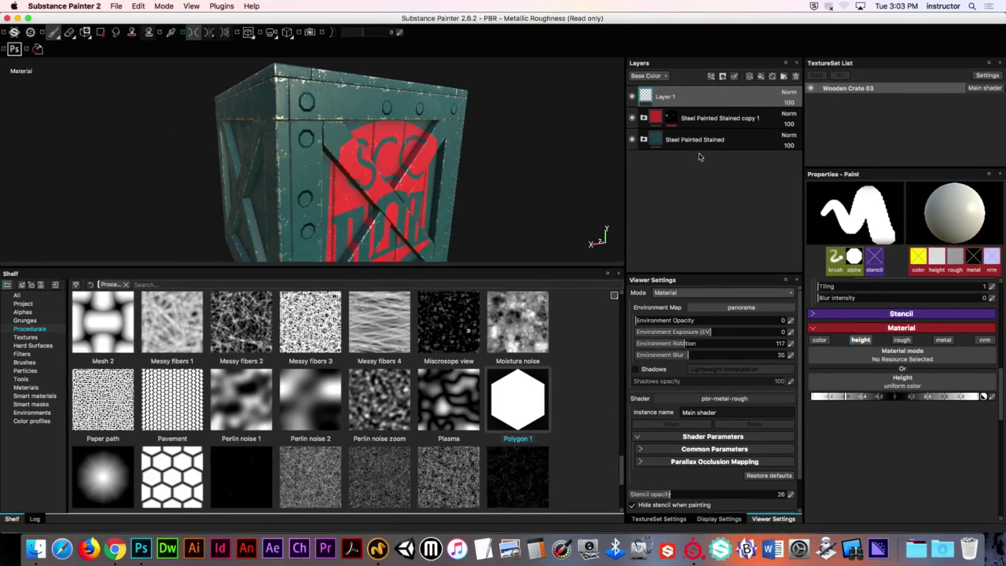
pyautogui.press('Delete')
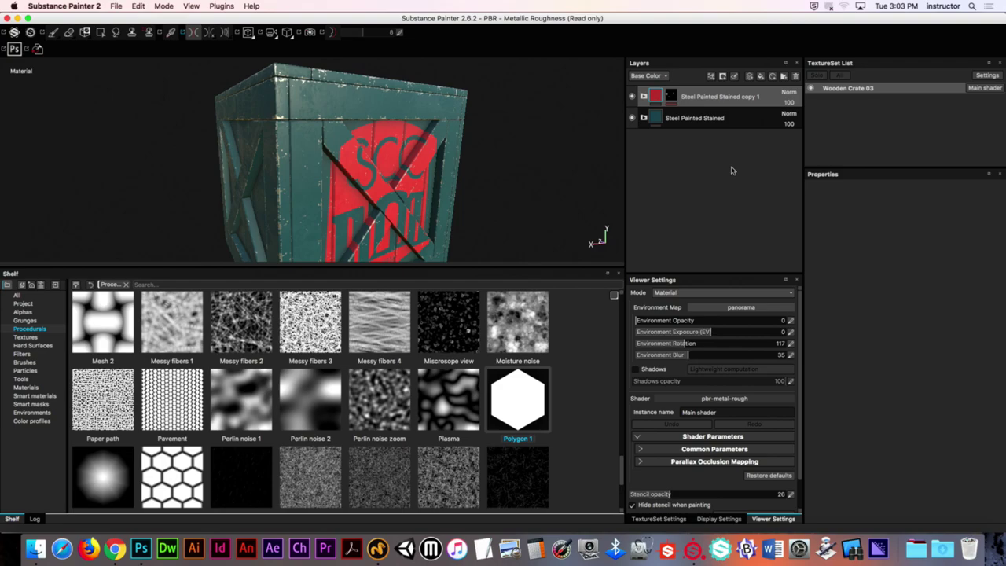
pyautogui.click(761, 76)
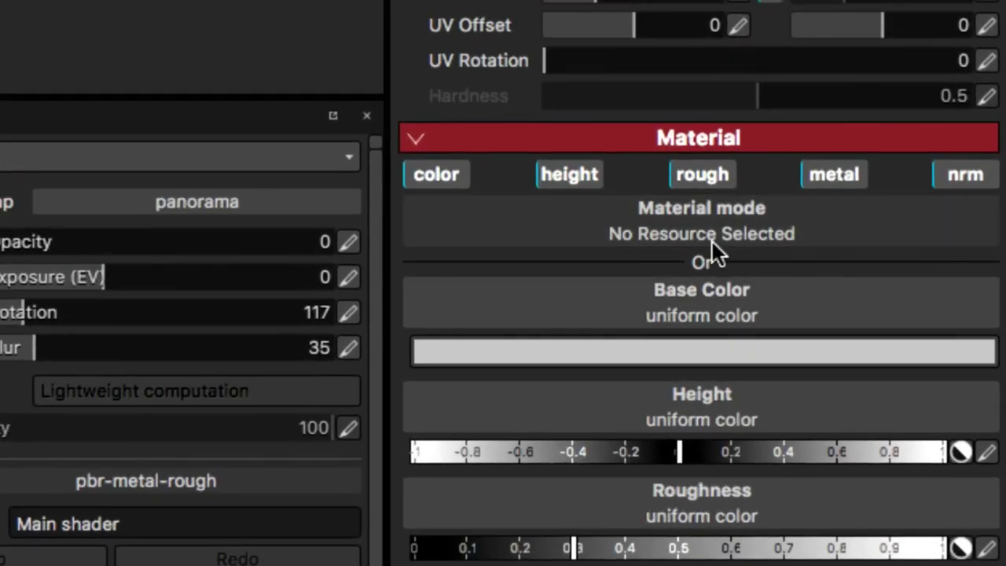
pyautogui.click(440, 178)
pyautogui.click(712, 174)
pyautogui.click(831, 174)
pyautogui.click(971, 178)
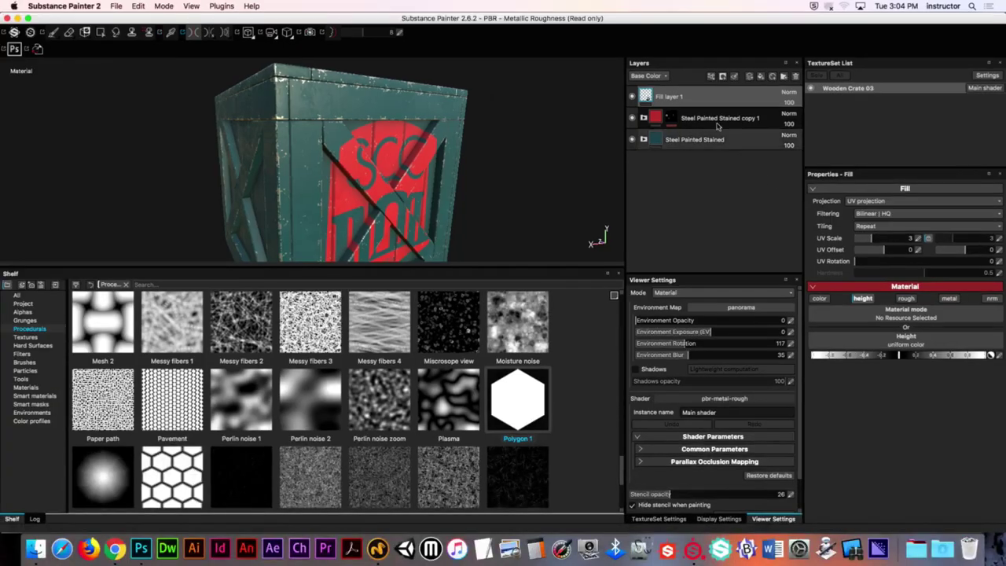
# Add a black mask to the fill layer and give that mask a paint effect
pyautogui.rightClick(691, 99)
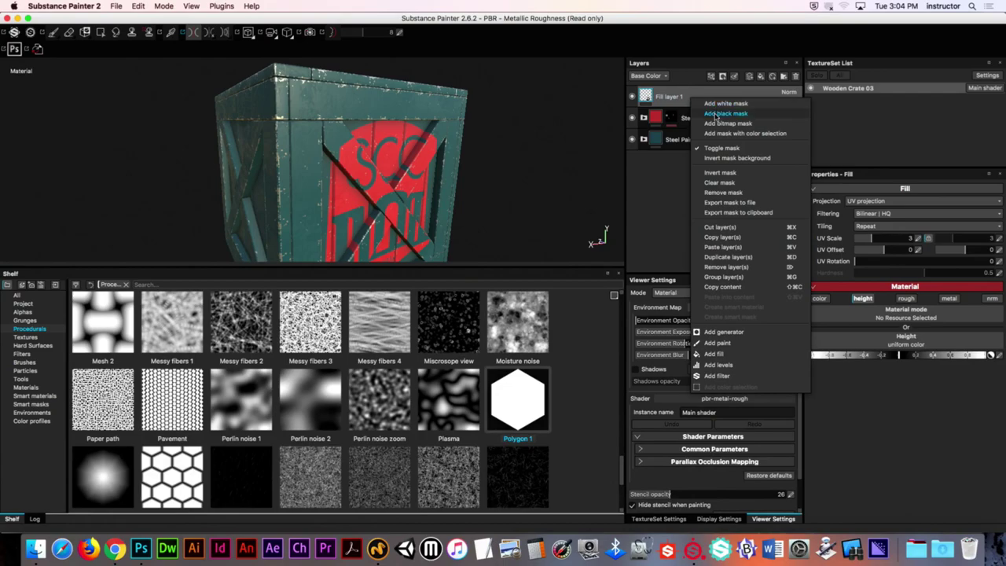
pyautogui.click(725, 113)
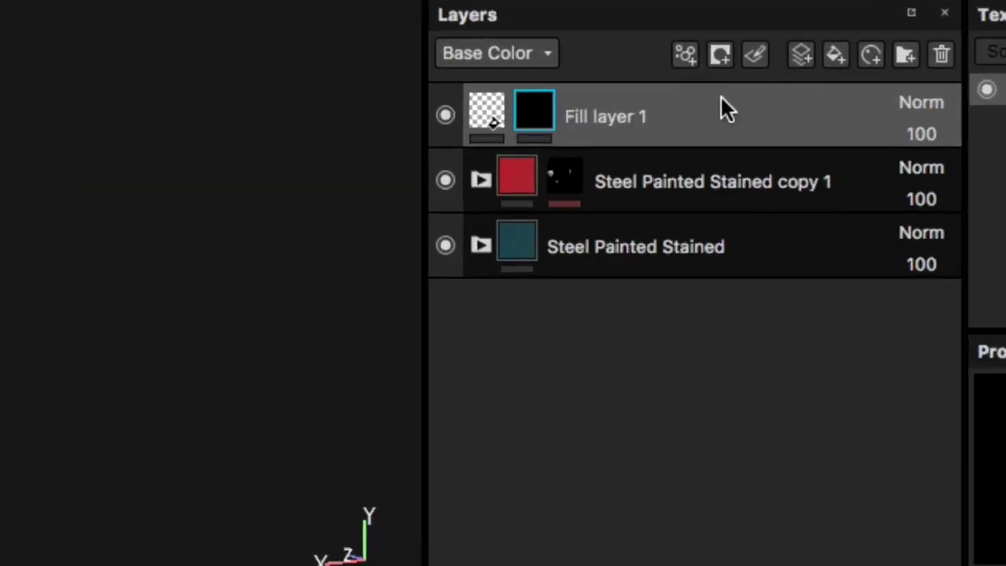
pyautogui.rightClick(723, 93)
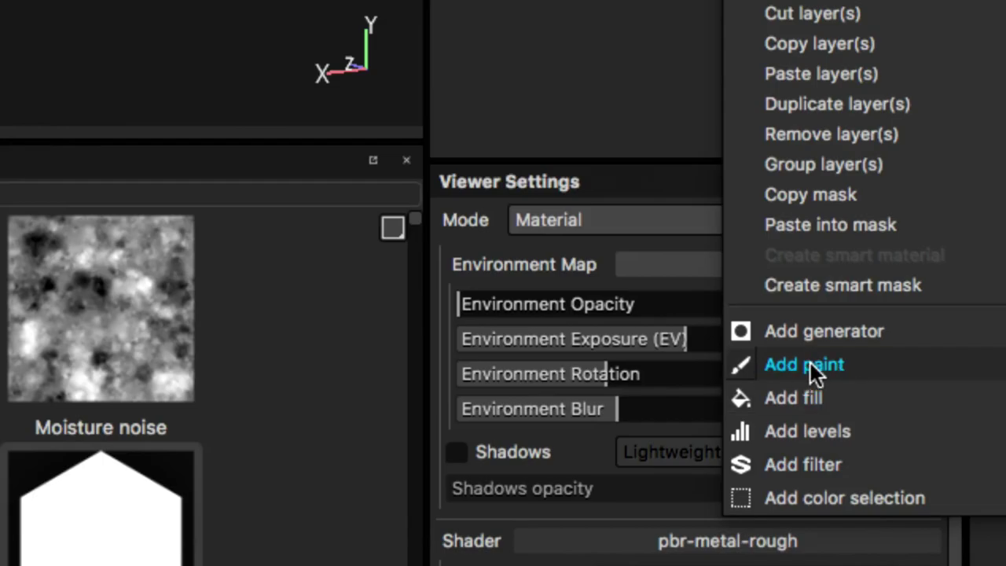
pyautogui.click(811, 362)
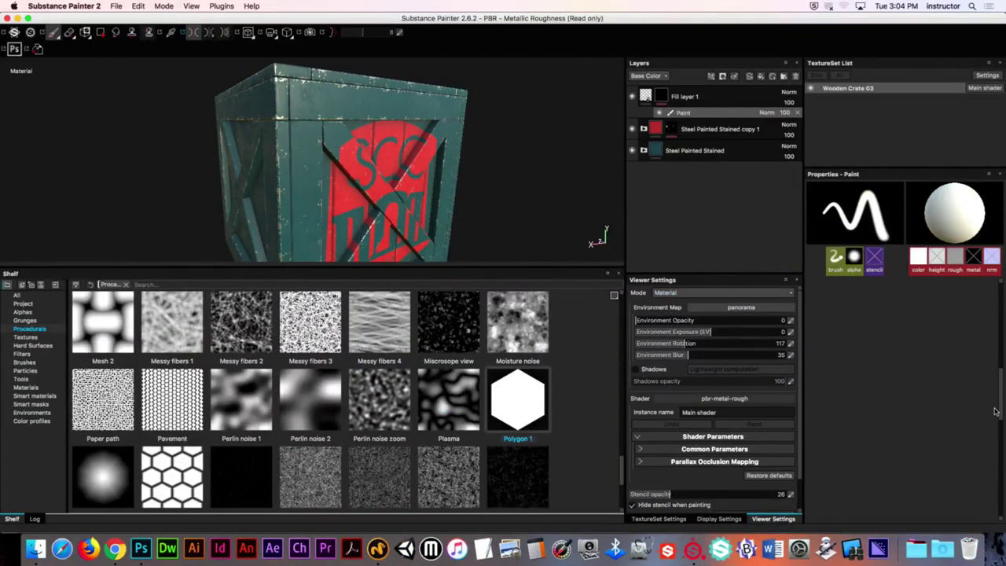
# Set the brush alpha to Polygon 1 with 8 sides and stamp four octagons into the mask along the crate's upper front plank
pyautogui.moveTo(1000, 333); pyautogui.dragTo(1002, 321)
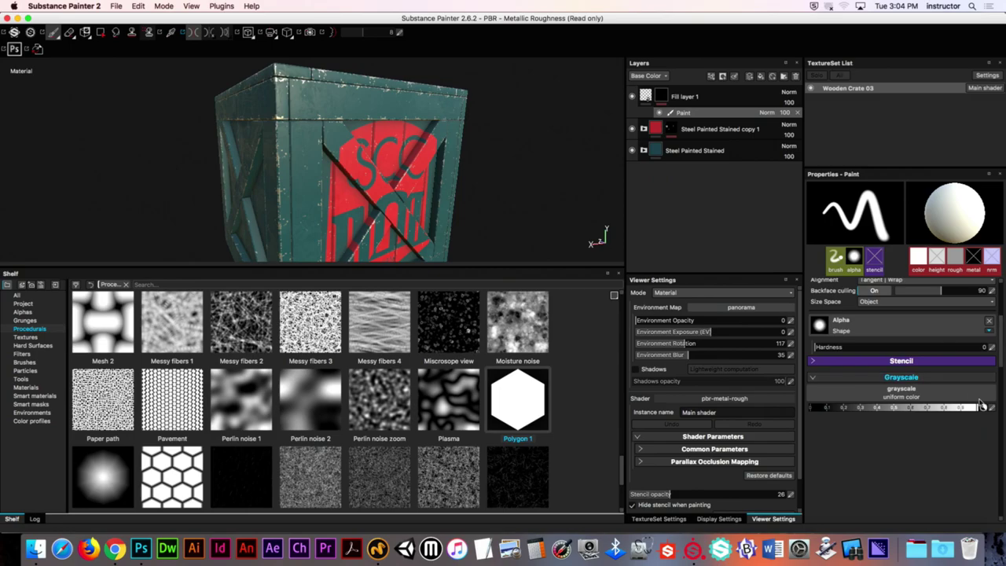
pyautogui.moveTo(526, 394); pyautogui.dragTo(861, 323)
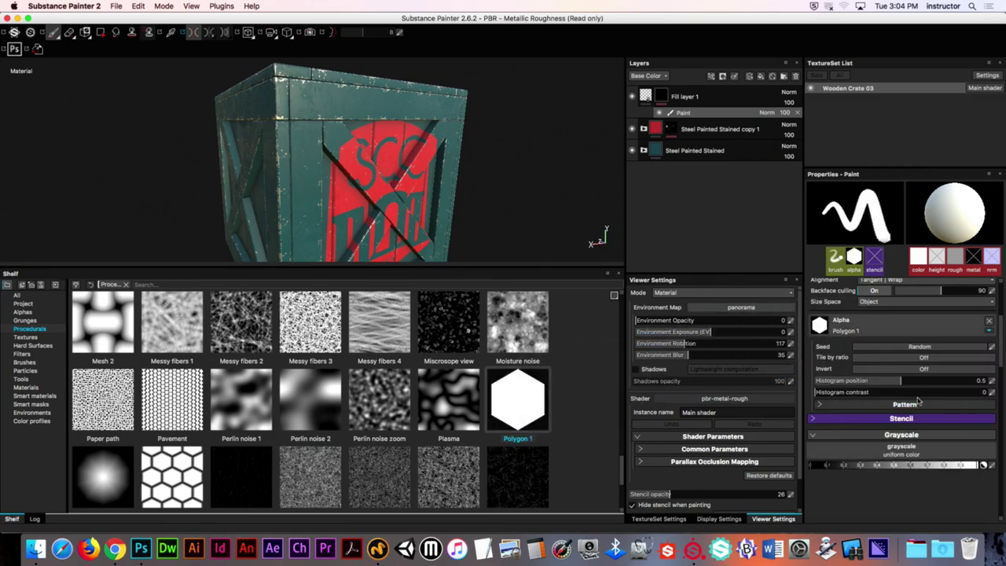
pyautogui.click(861, 405)
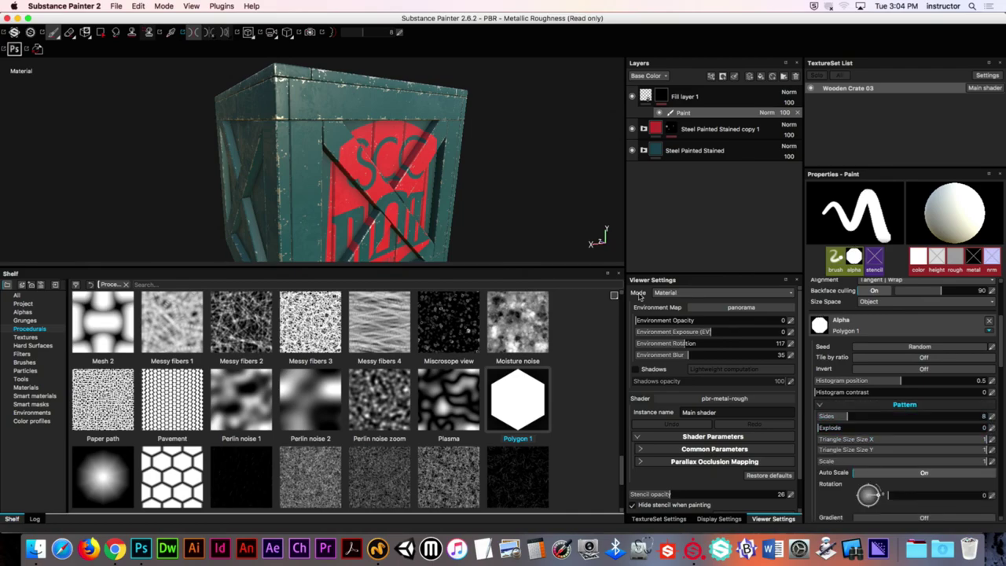
pyautogui.keyDown('alt'); pyautogui.moveTo(350, 108); pyautogui.dragTo(302, 103); pyautogui.keyUp('alt')
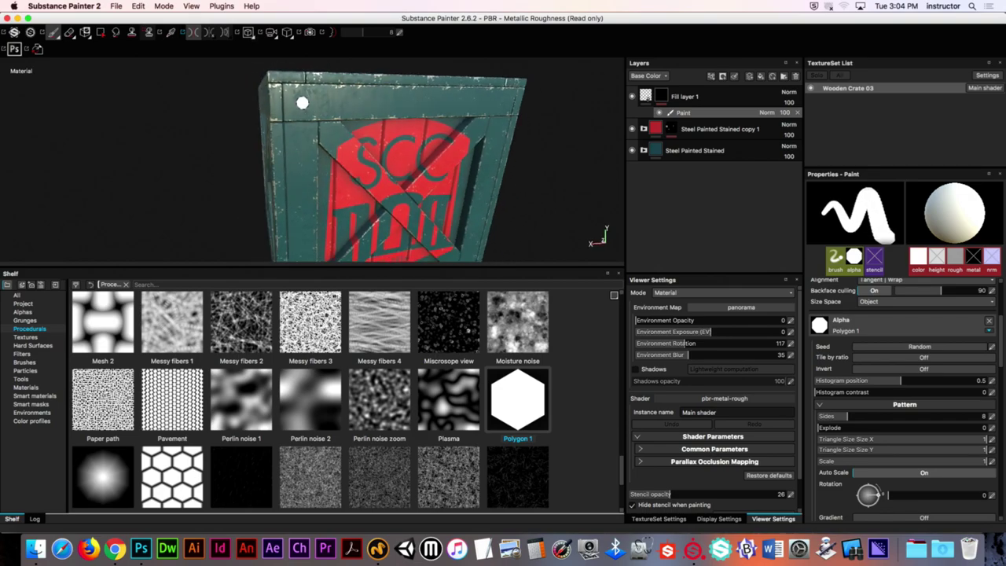
# Check the brush's grayscale setting and view the fill layer's mask on its own before returning to the material view
pyautogui.moveTo(1002, 346); pyautogui.dragTo(1001, 397)
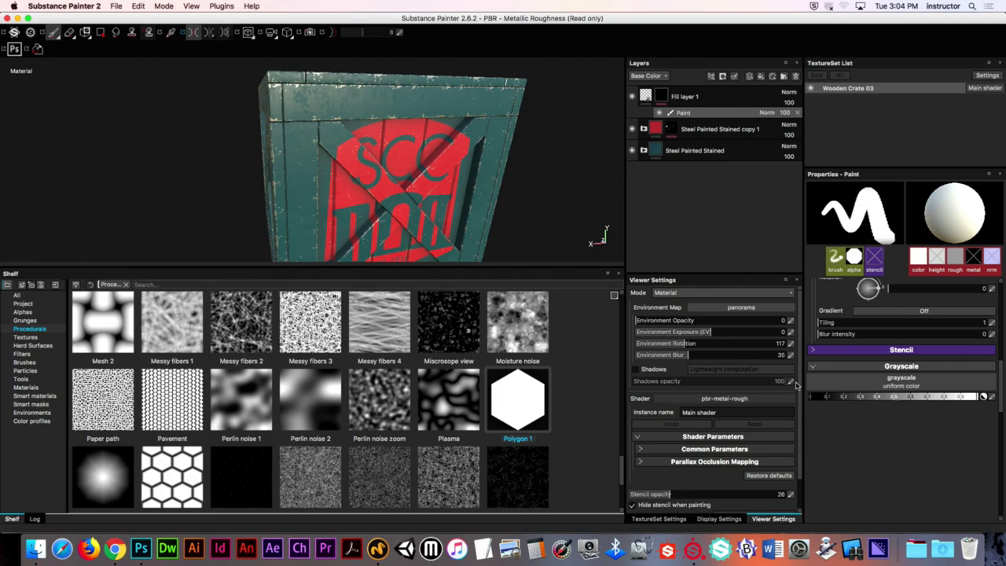
pyautogui.keyDown('alt'); pyautogui.click(662, 96); pyautogui.keyUp('alt')
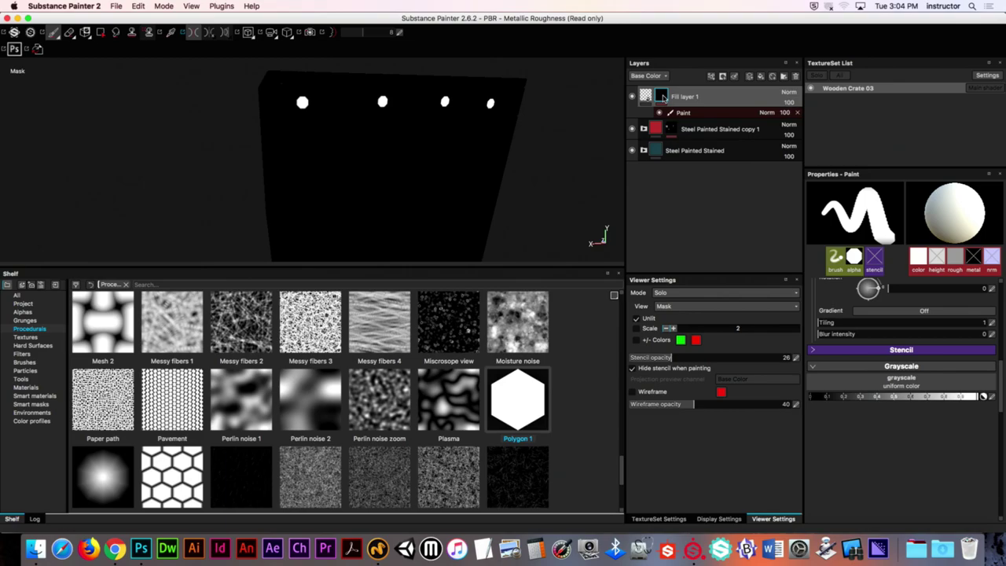
pyautogui.keyDown('alt'); pyautogui.click(667, 101); pyautogui.keyUp('alt')
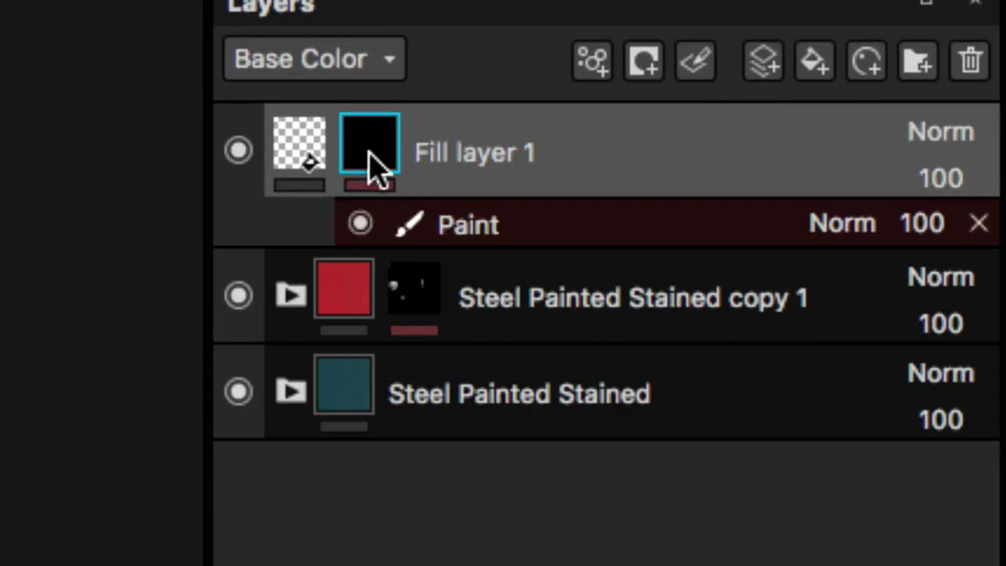
# Vary the fill layer's height between raised and recessed values, ending at about 0.5, while checking the octagonal bolts up close
pyautogui.moveTo(376, 168)
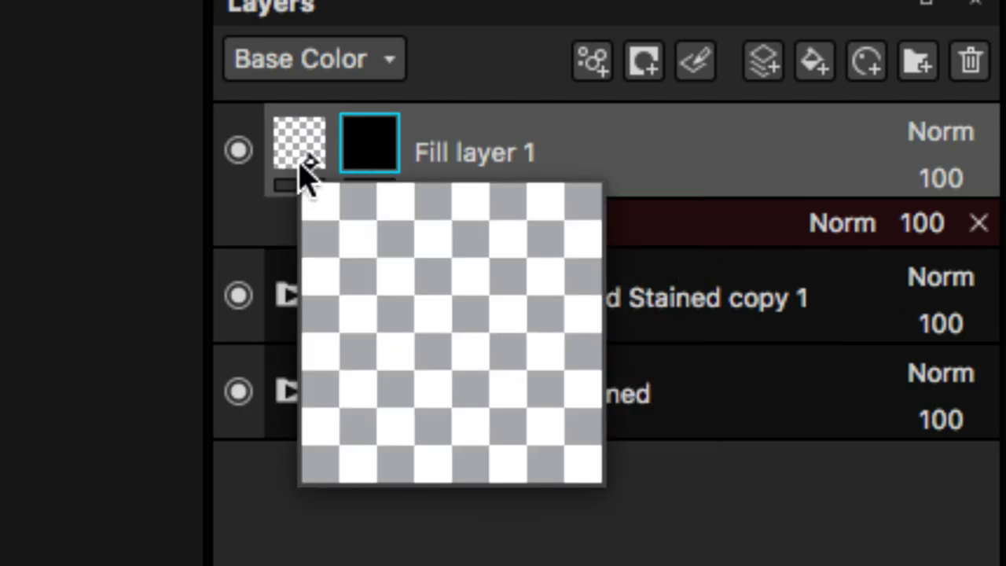
pyautogui.click(312, 165)
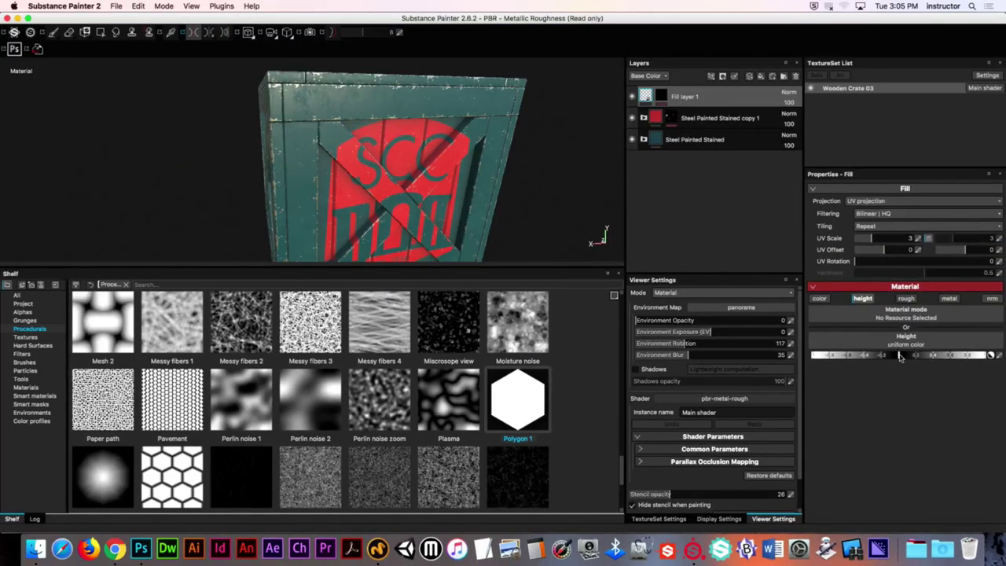
pyautogui.moveTo(900, 356); pyautogui.dragTo(925, 356)
pyautogui.moveTo(870, 356); pyautogui.dragTo(949, 351)
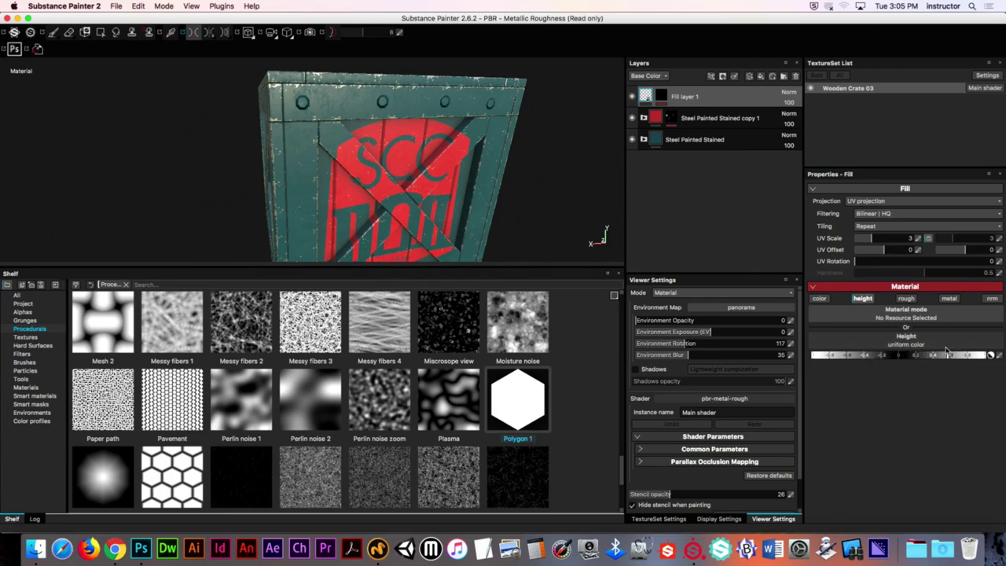
pyautogui.scroll(5, 512, 149)
pyautogui.keyDown('alt'); pyautogui.moveTo(512, 149); pyautogui.dragTo(474, 142); pyautogui.keyUp('alt')
pyautogui.moveTo(933, 355); pyautogui.dragTo(876, 360)
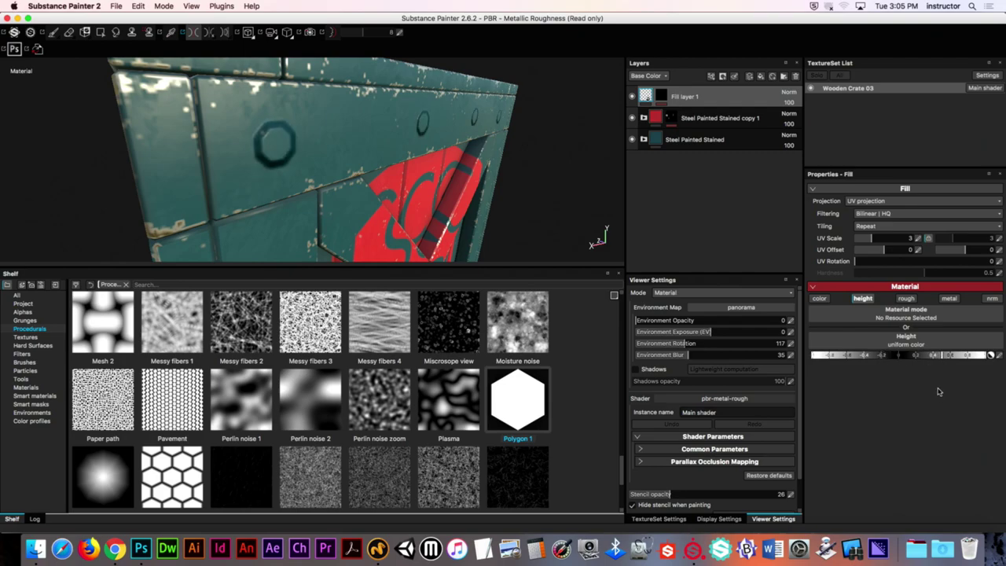
pyautogui.keyDown('alt'); pyautogui.moveTo(409, 201); pyautogui.dragTo(384, 188); pyautogui.keyUp('alt')
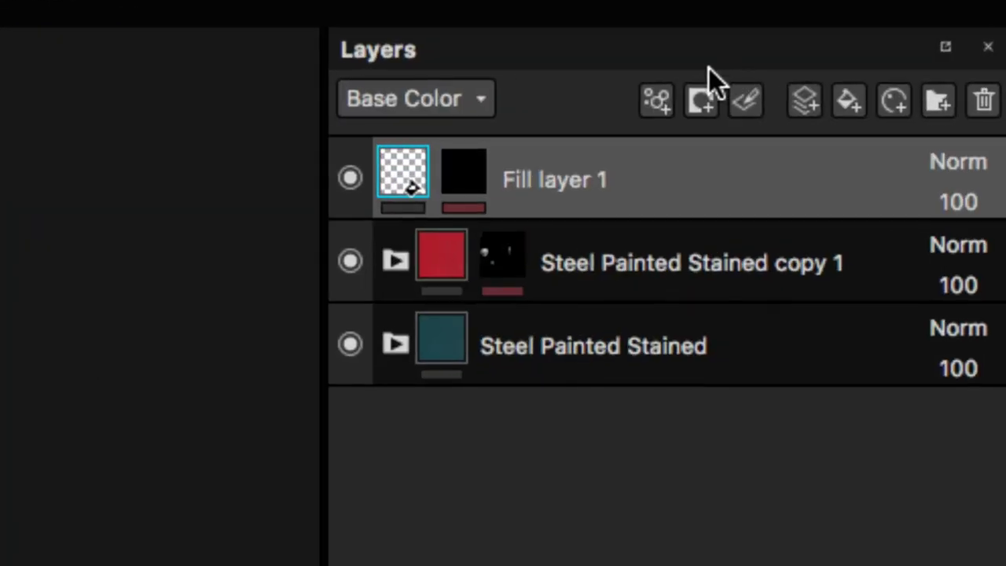
# Clear the black mask of Fill layer 1
pyautogui.rightClick(654, 100)
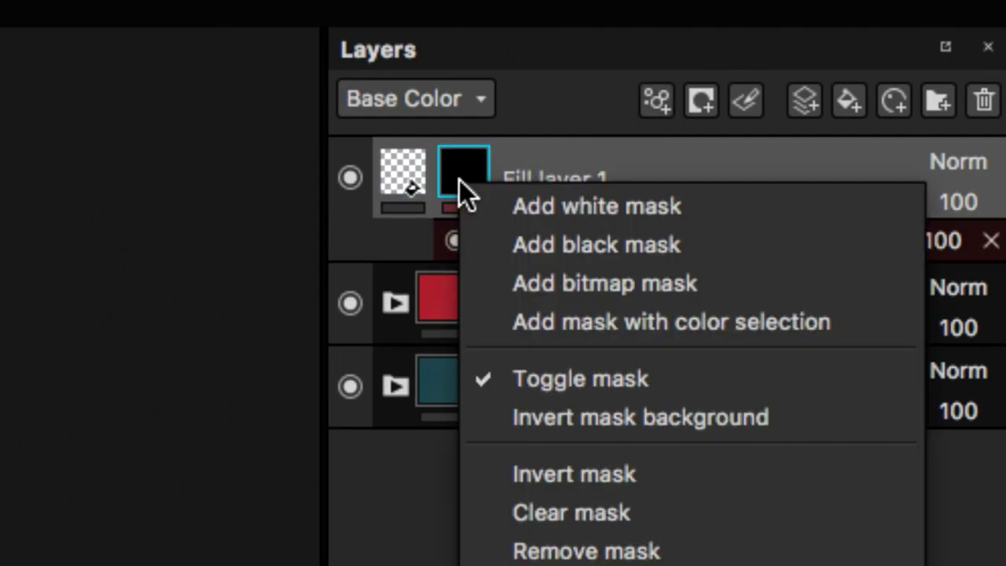
pyautogui.click(591, 528)
pyautogui.rightClick(566, 176)
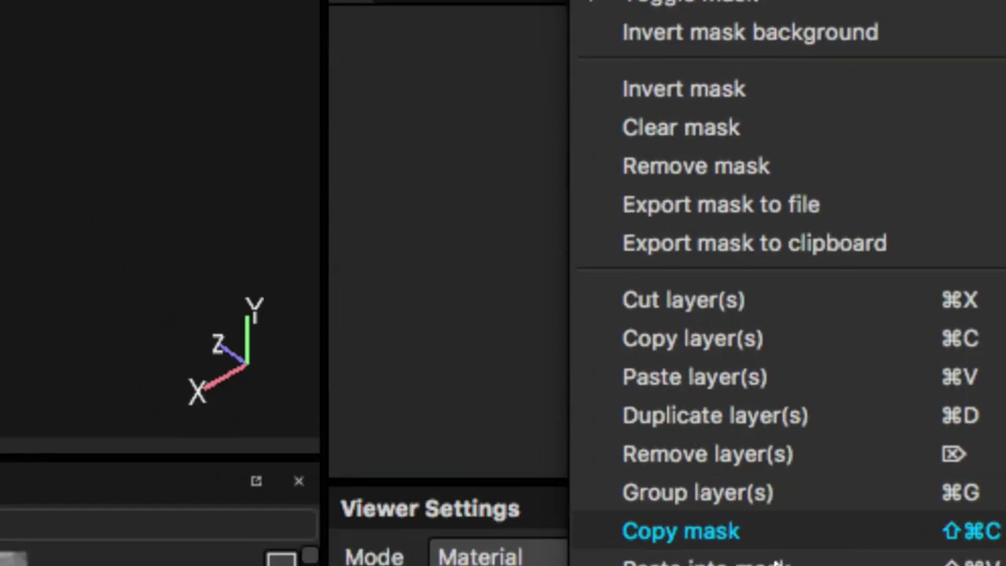
pyautogui.click(729, 482)
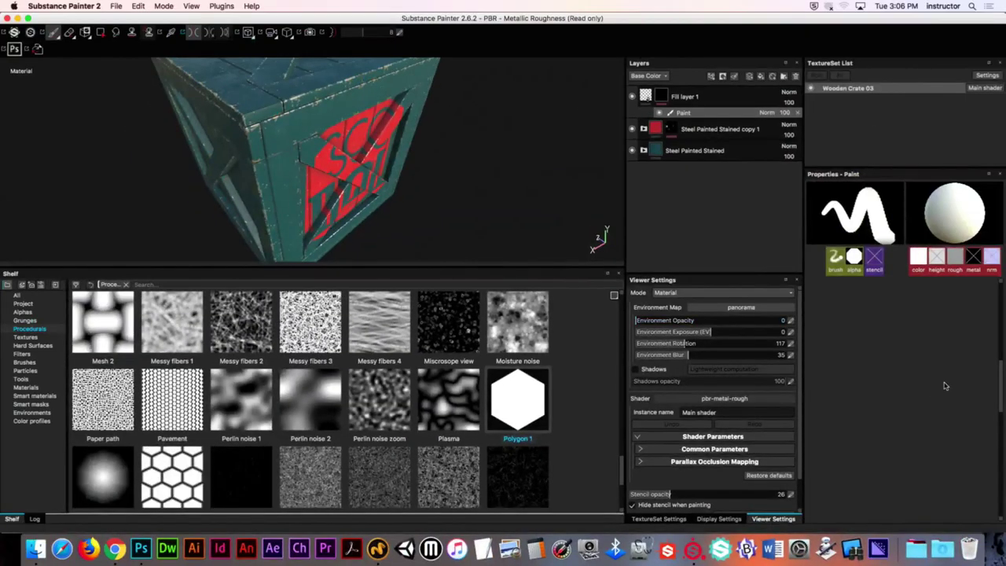
# Remove the Polygon 1 alpha from the paint brush
pyautogui.moveTo(1000, 384); pyautogui.dragTo(999, 312)
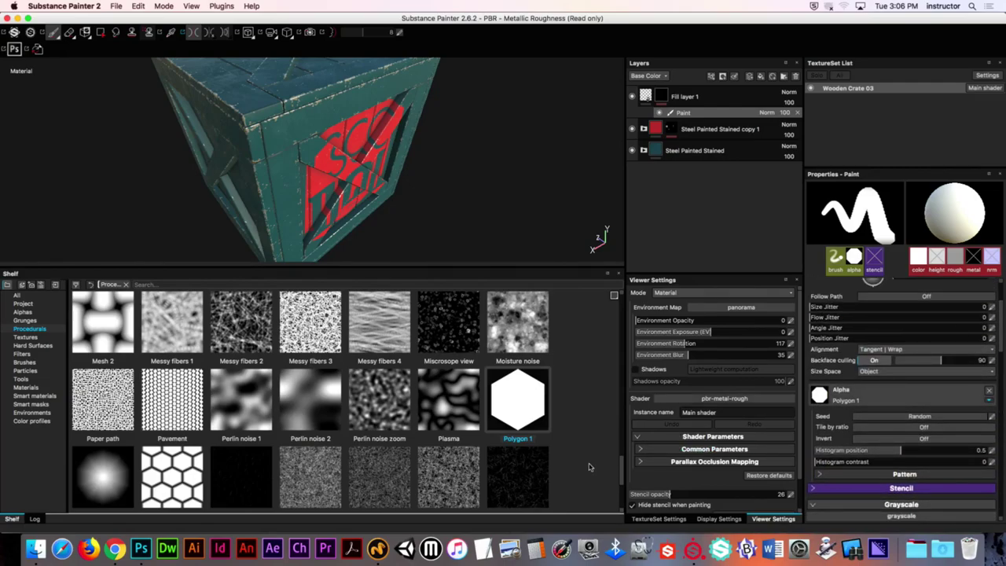
pyautogui.moveTo(621, 472); pyautogui.dragTo(611, 434)
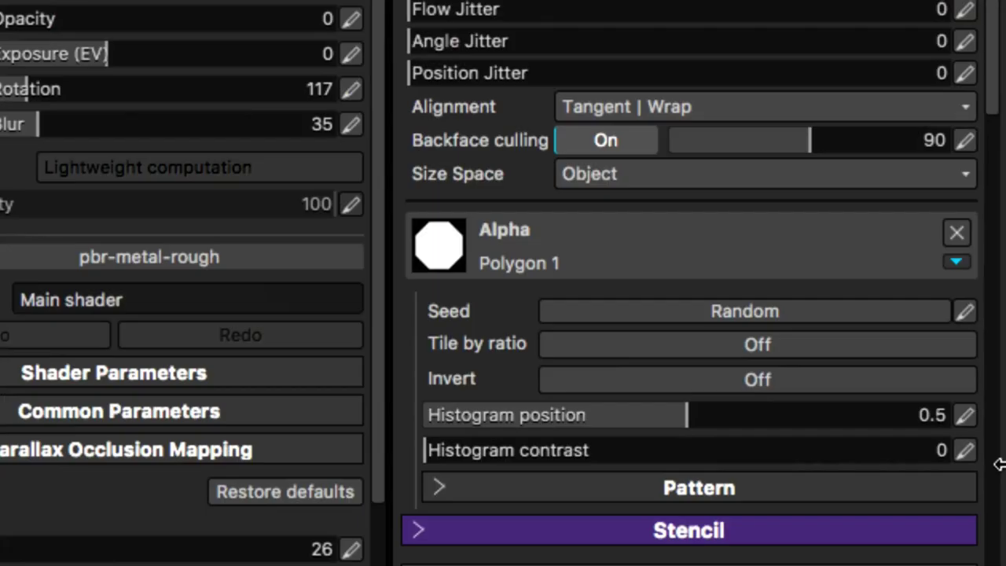
pyautogui.click(955, 232)
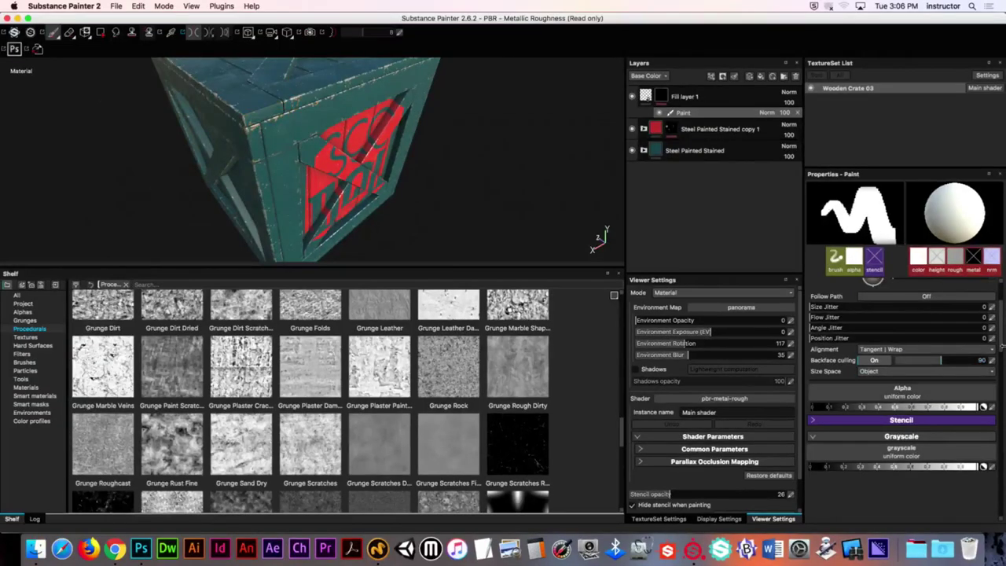
pyautogui.scroll(3, 1001, 310)
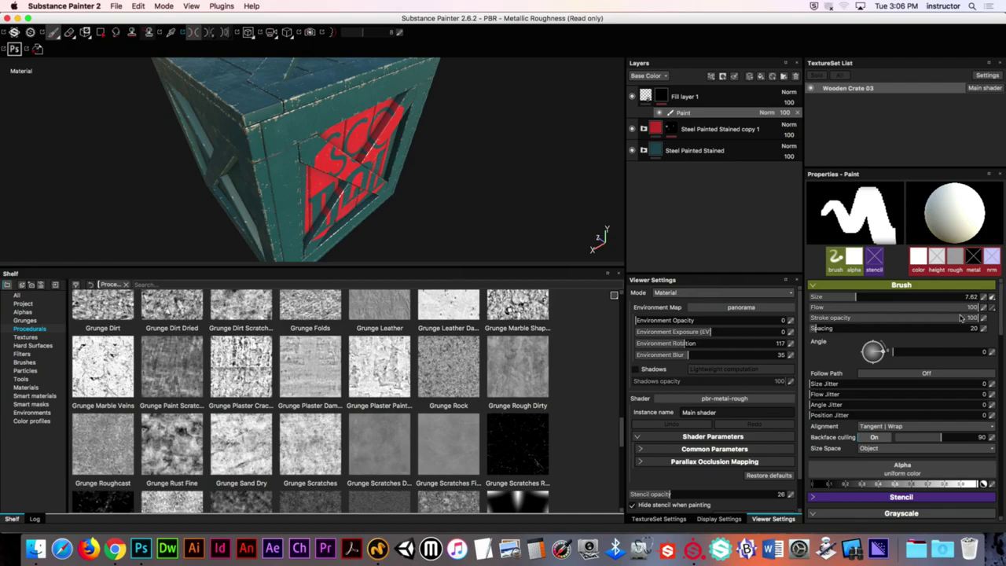
# Select the Default Hard brush preset, face the crate's logo side and reduce the brush size to 5.58
pyautogui.click(33, 363)
pyautogui.click(517, 481)
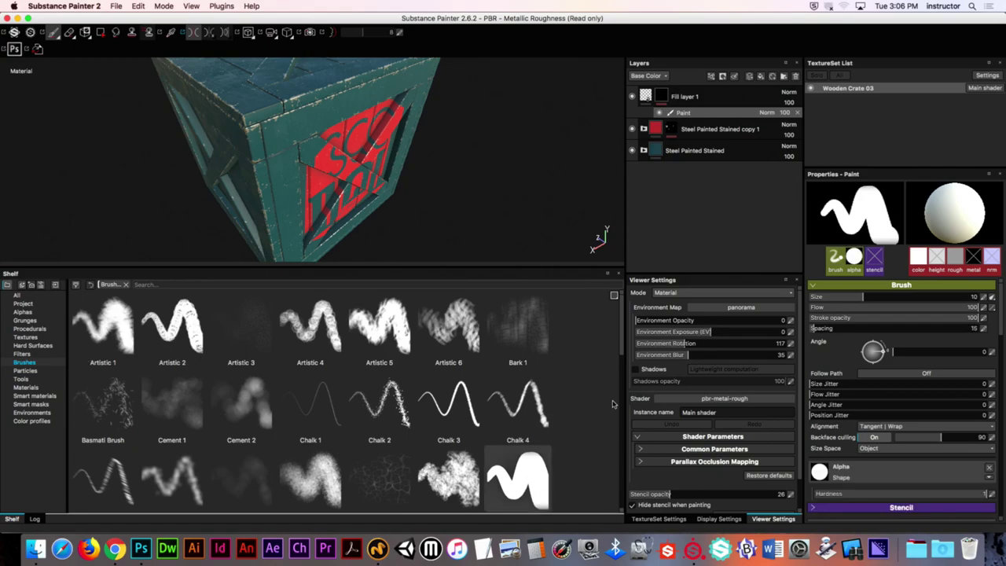
pyautogui.moveTo(622, 343); pyautogui.dragTo(621, 360)
pyautogui.scroll(-1, 537, 376)
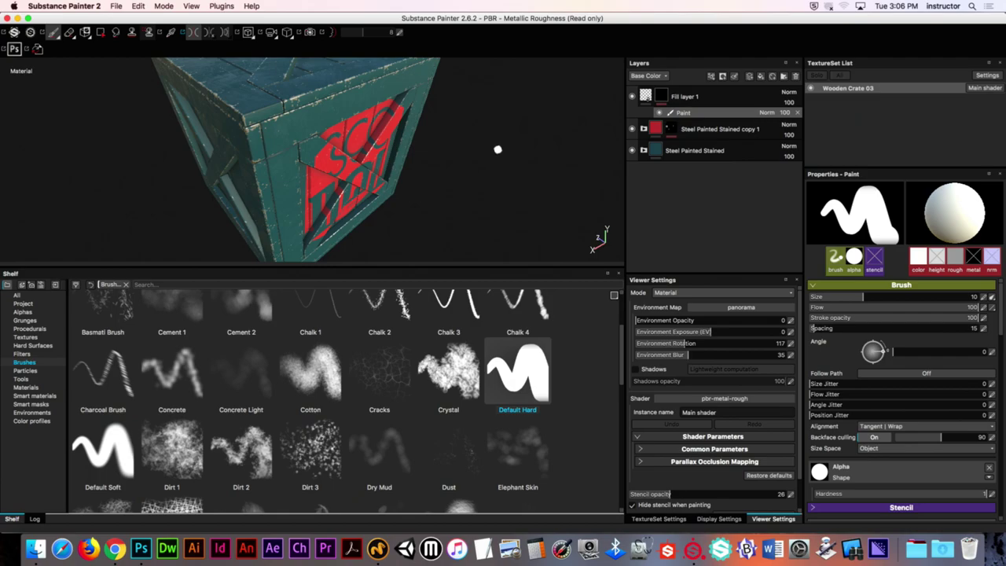
pyautogui.keyDown('alt'); pyautogui.moveTo(419, 139); pyautogui.dragTo(337, 118); pyautogui.keyUp('alt')
pyautogui.keyDown('ctrl'); pyautogui.moveTo(337, 119); pyautogui.dragTo(283, 119, button='right'); pyautogui.keyUp('ctrl')
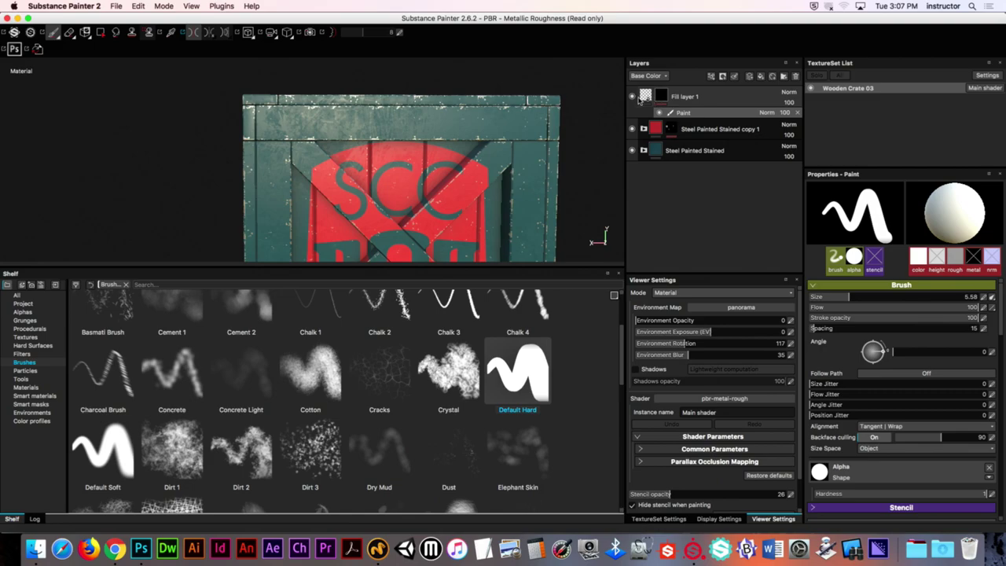
# Set Fill layer 1's height to about 0.5 and paint one dab on its mask at the top plank's left end
pyautogui.click(645, 97)
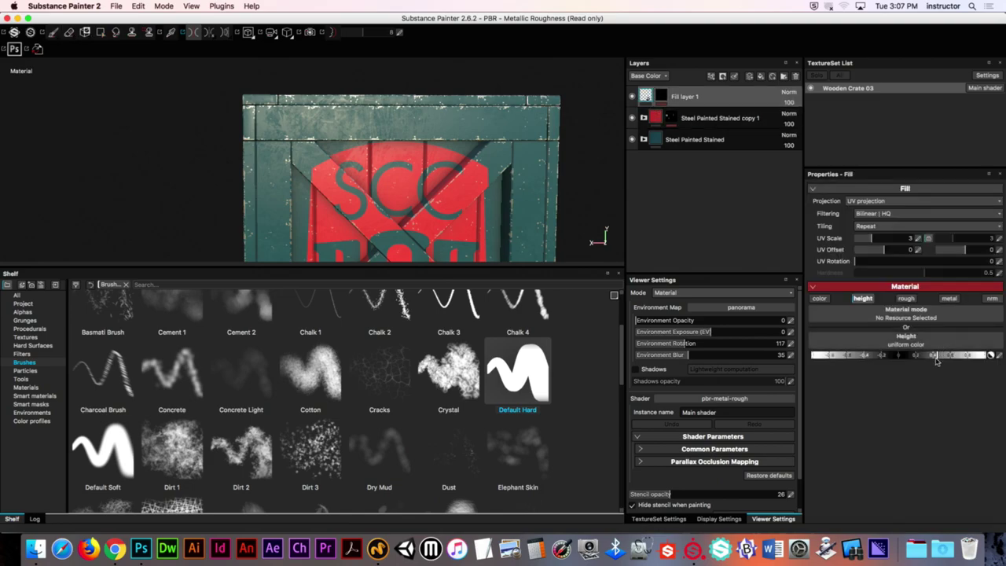
pyautogui.moveTo(946, 360); pyautogui.dragTo(944, 361)
pyautogui.click(664, 95)
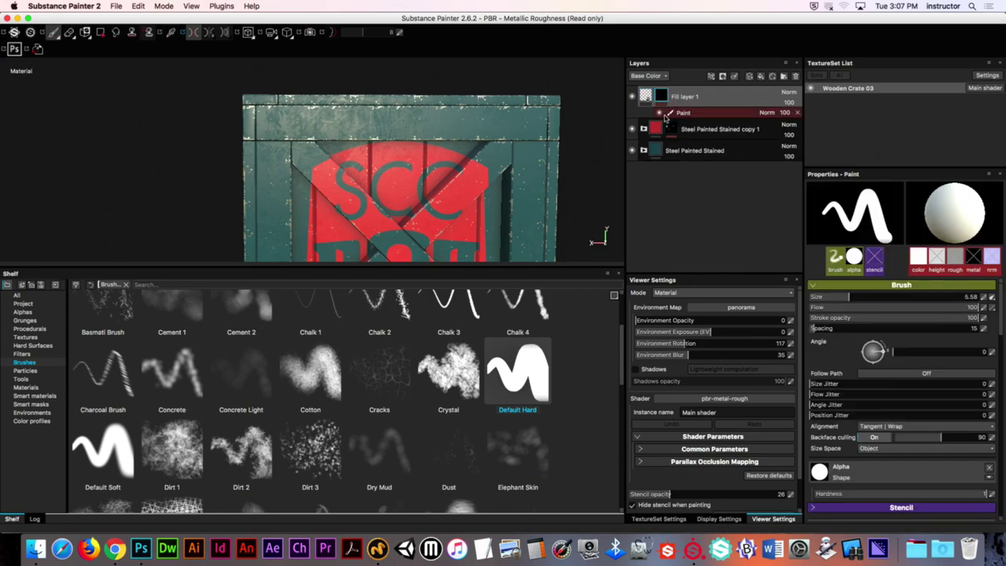
pyautogui.click(266, 124)
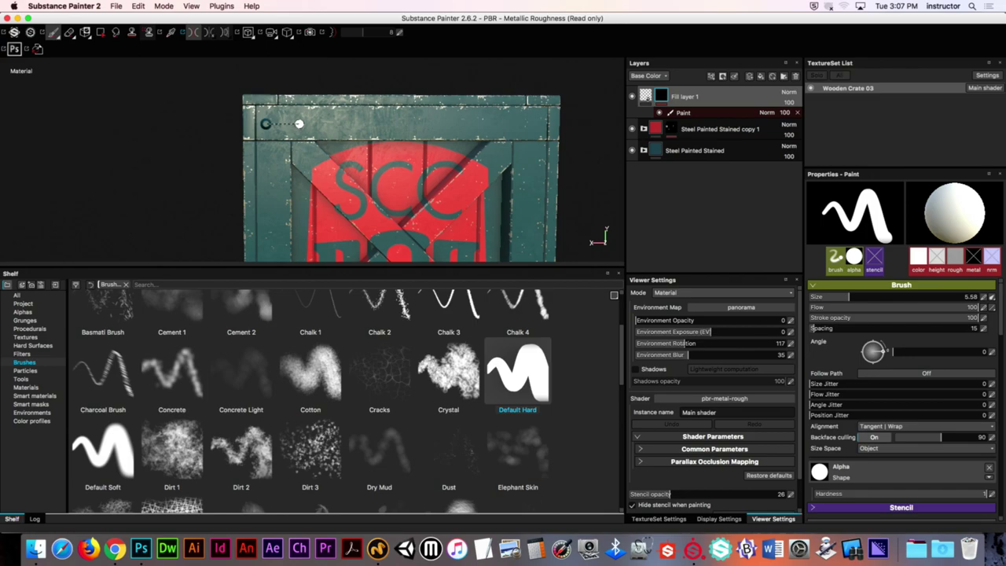
# Try straight mask strokes across the crate's top plank and down its right plank, and undo them
pyautogui.press('shift')
pyautogui.keyDown('shift'); pyautogui.click(533, 125); pyautogui.keyUp('shift')
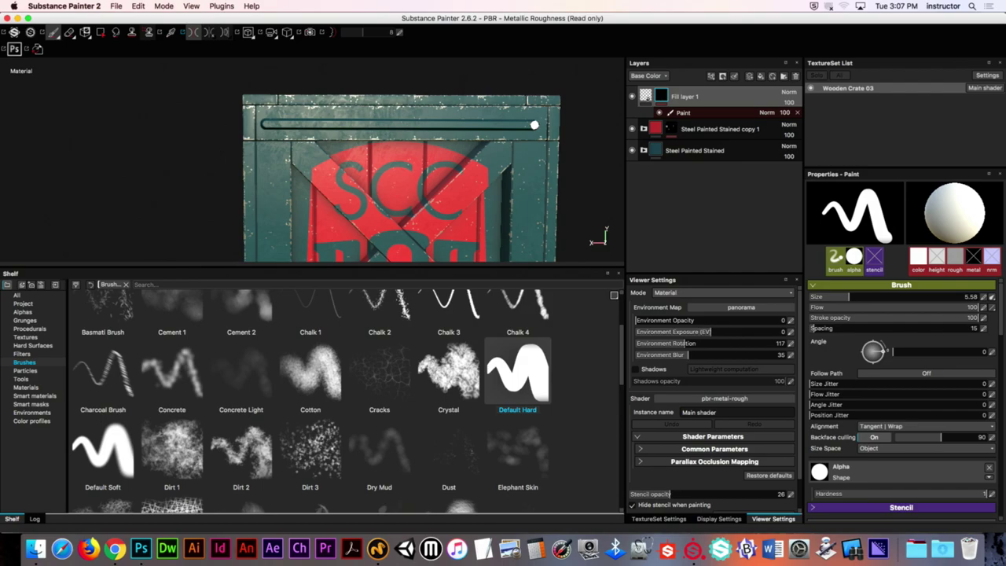
pyautogui.press('super+z')
pyautogui.press('shift')
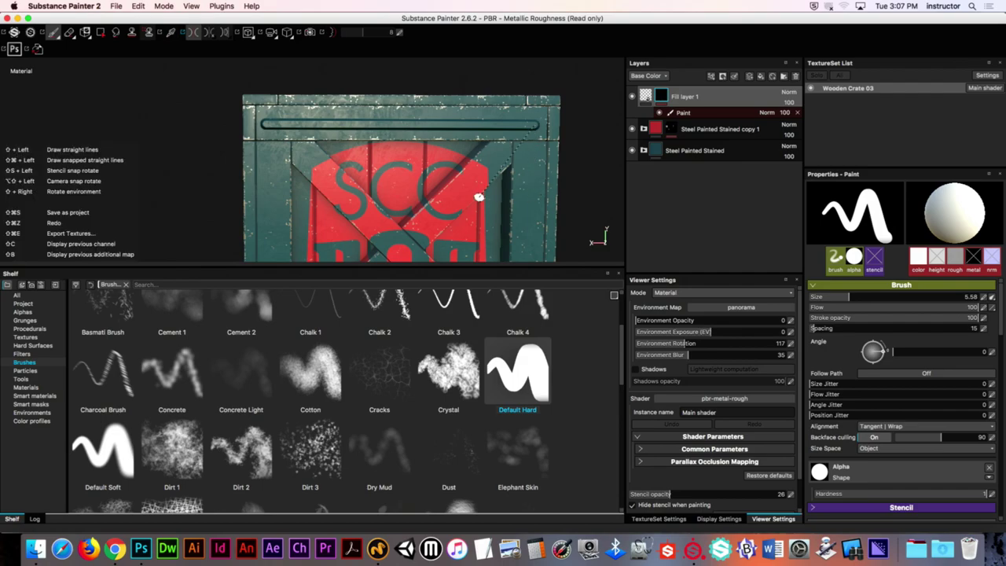
pyautogui.keyDown('shift'); pyautogui.click(539, 222); pyautogui.keyUp('shift')
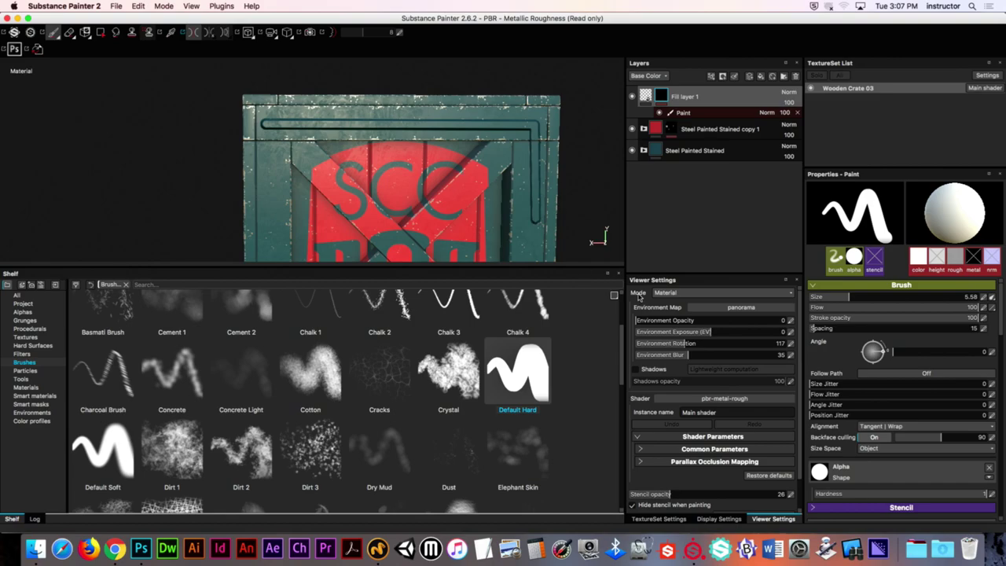
pyautogui.press('super+z')
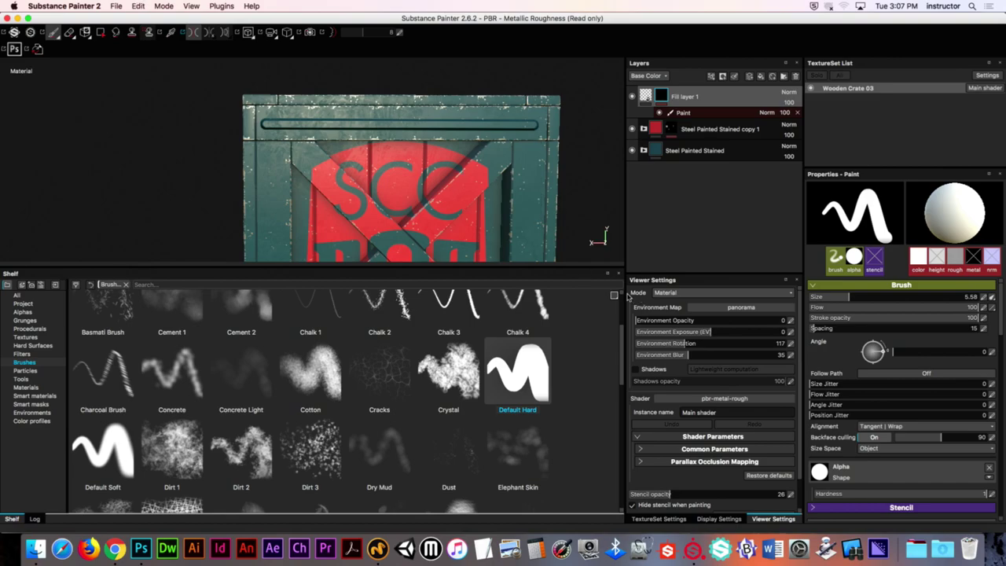
pyautogui.press('super+z')
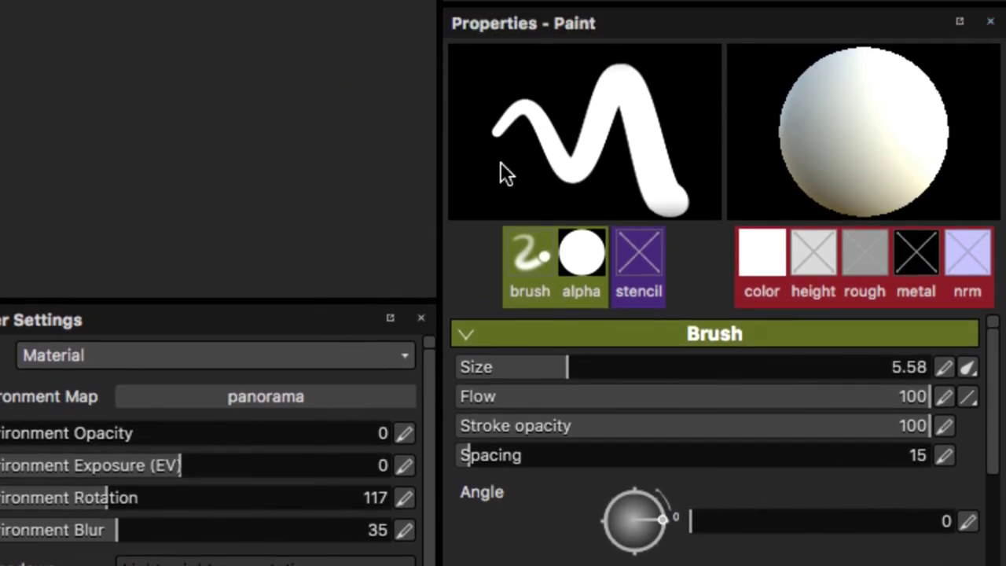
# Set the brush spacing to 298 and compare test strokes in the brush preview
pyautogui.moveTo(500, 162)
pyautogui.mouseDown()
pyautogui.moveTo(521, 136)
pyautogui.moveTo(599, 135)
pyautogui.moveTo(627, 107)
pyautogui.moveTo(680, 143)
pyautogui.moveTo(717, 44)
pyautogui.mouseUp()
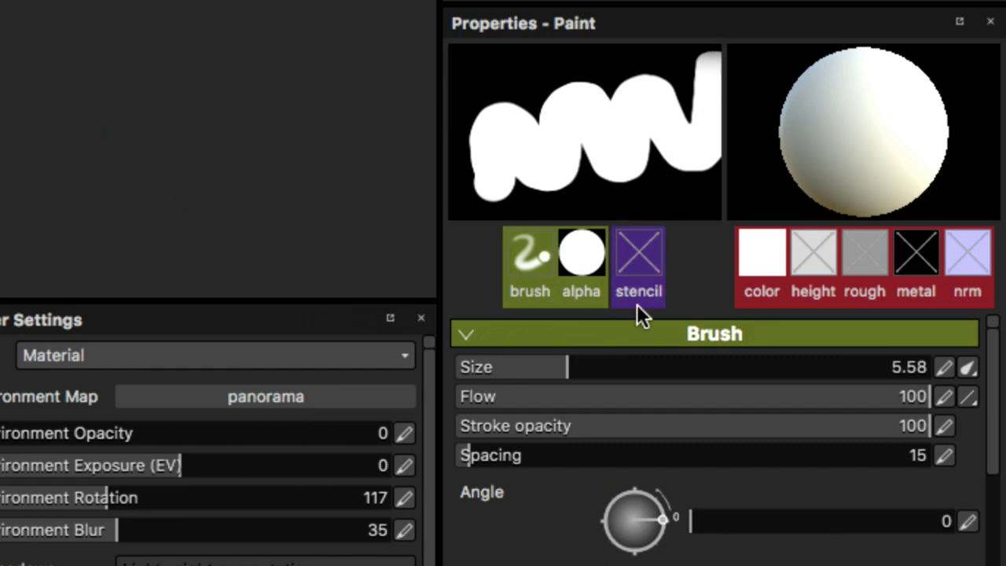
pyautogui.moveTo(487, 455); pyautogui.dragTo(814, 457)
pyautogui.moveTo(501, 186); pyautogui.dragTo(500, 128)
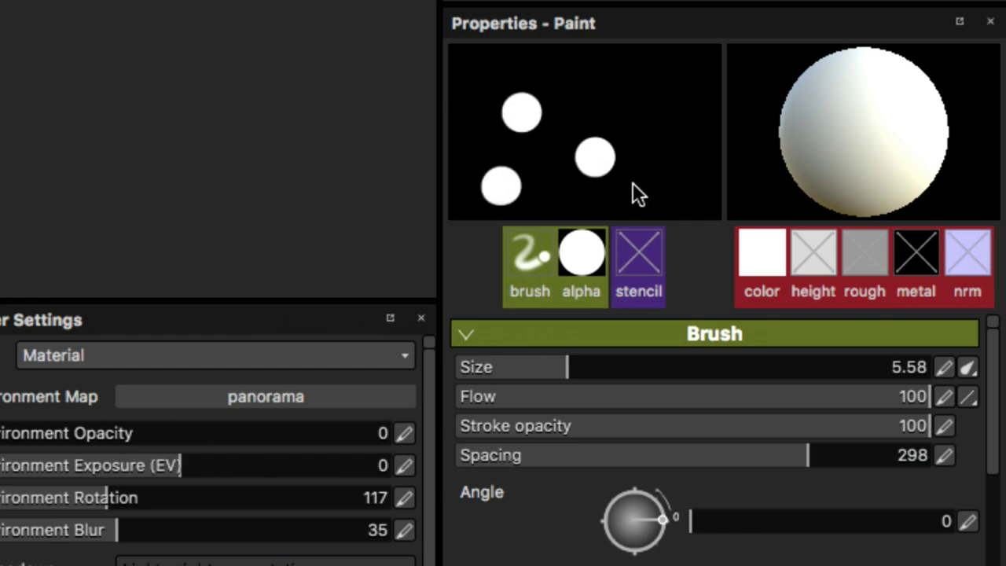
pyautogui.moveTo(696, 61); pyautogui.dragTo(681, 43)
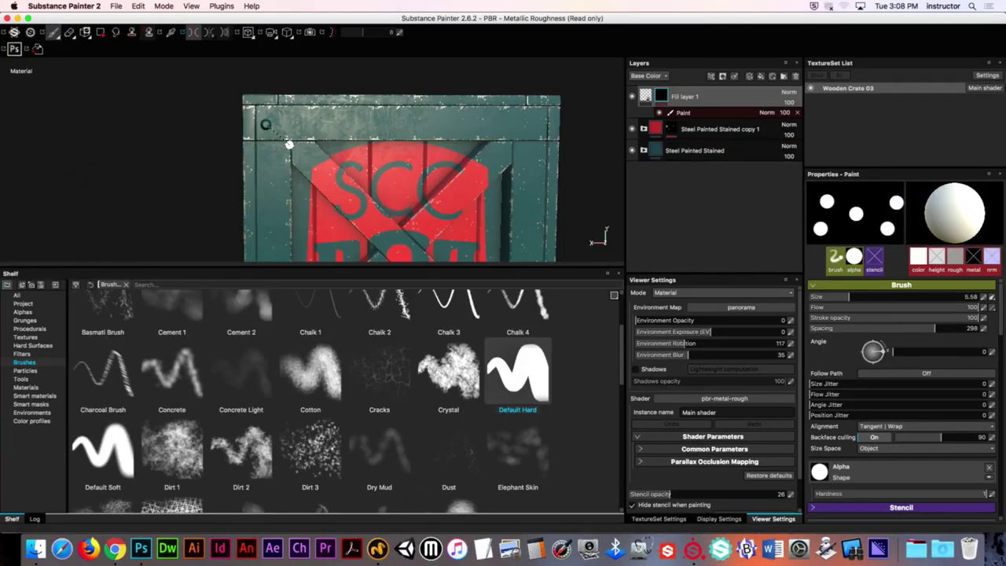
# Paint straight rows of rivets on the mask along the top, left, bottom and right planks of the logo face
pyautogui.press('shift')
pyautogui.keyDown('shift'); pyautogui.click(536, 127); pyautogui.keyUp('shift')
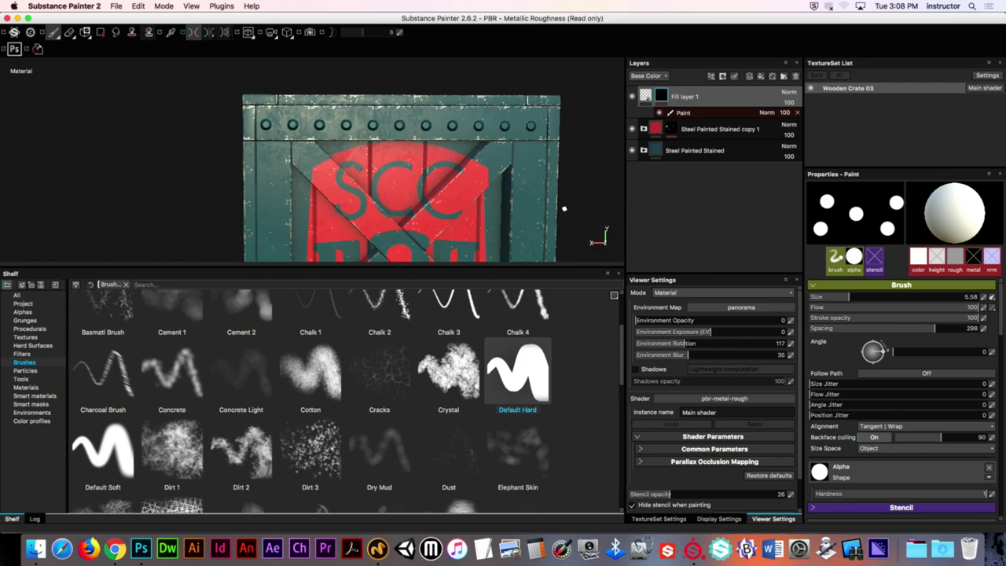
pyautogui.moveTo(459, 171); pyautogui.dragTo(454, 126, button='middle')
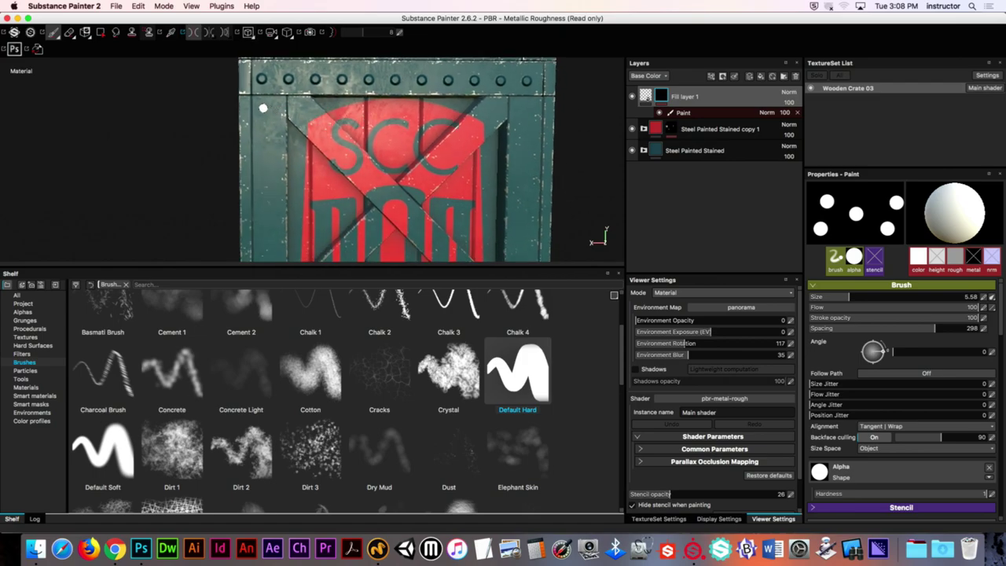
pyautogui.moveTo(277, 208); pyautogui.dragTo(281, 168, button='middle')
pyautogui.scroll(-2, 291, 160)
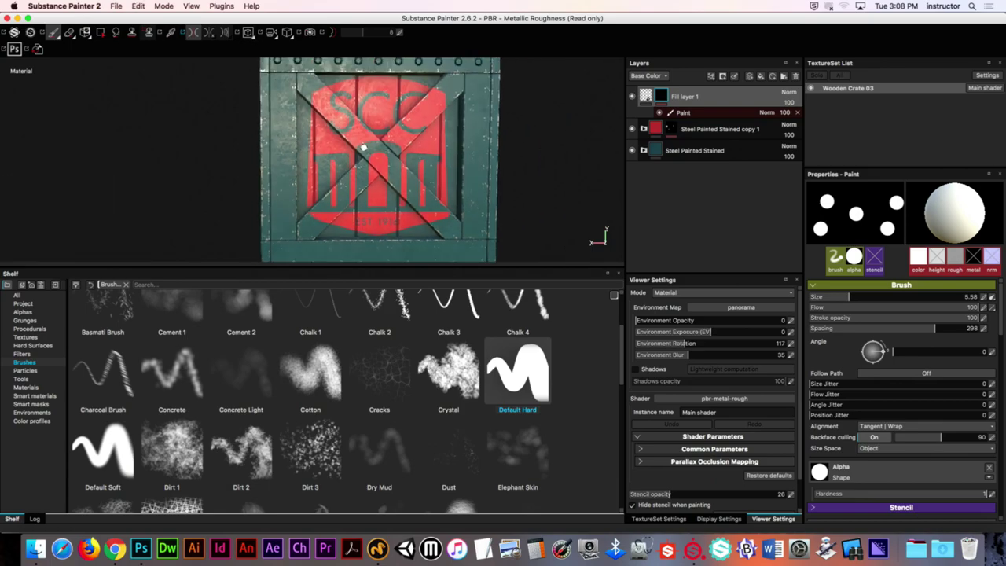
pyautogui.click(276, 78)
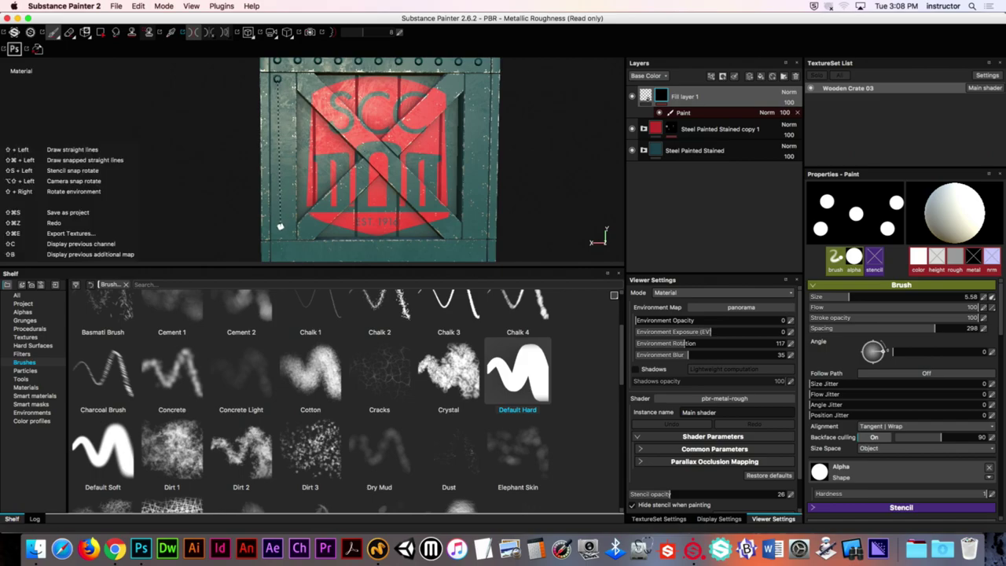
pyautogui.keyDown('shift'); pyautogui.click(278, 229); pyautogui.keyUp('shift')
pyautogui.click(279, 250)
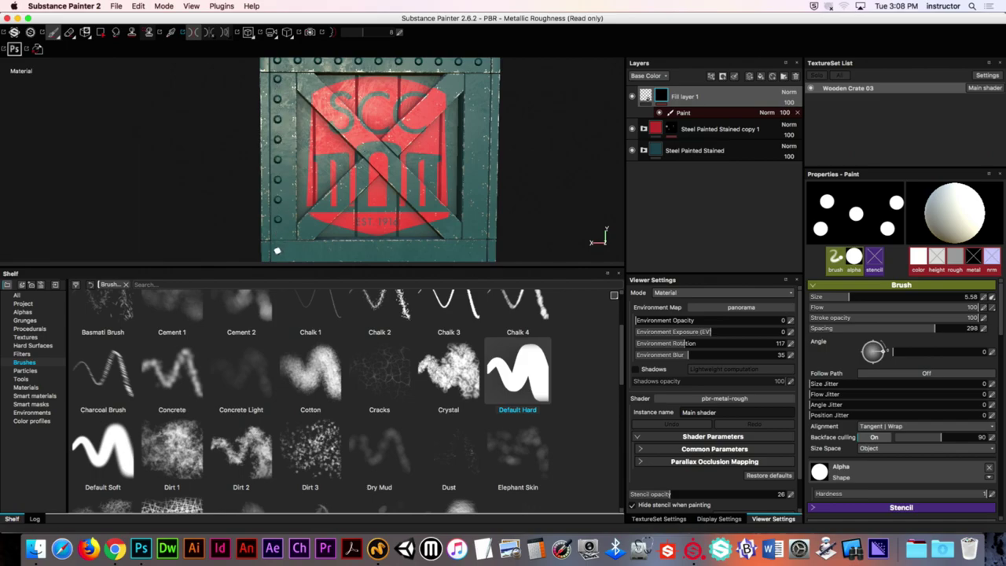
pyautogui.keyDown('shift'); pyautogui.click(479, 252); pyautogui.keyUp('shift')
pyautogui.keyDown('shift'); pyautogui.click(479, 82); pyautogui.keyUp('shift')
pyautogui.keyDown('alt'); pyautogui.moveTo(548, 186); pyautogui.dragTo(485, 162); pyautogui.keyUp('alt')
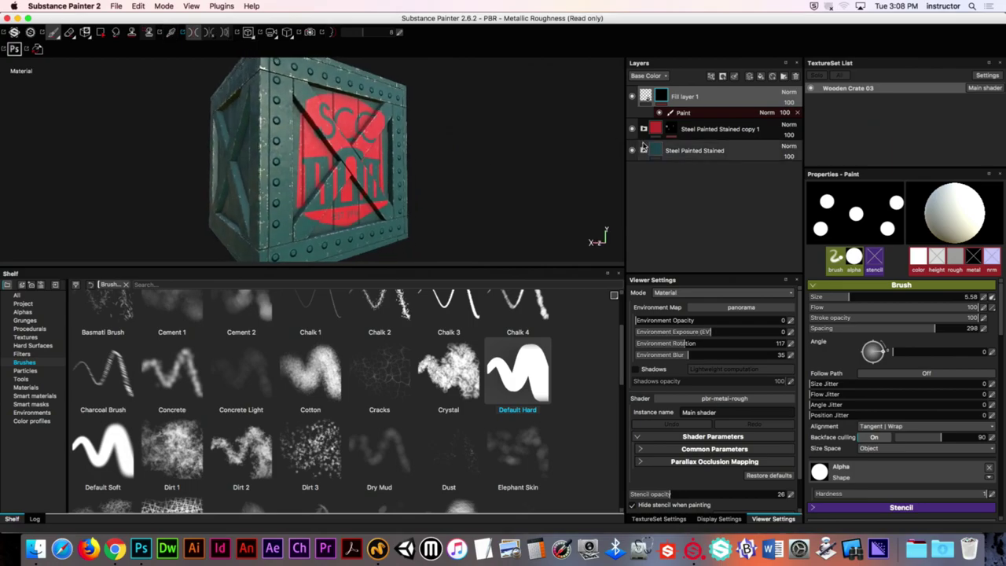
# Set the environment rotation to 4 and paint a straight row of rivets along the plain side face's top plank
pyautogui.keyDown('alt'); pyautogui.moveTo(292, 110); pyautogui.dragTo(353, 131); pyautogui.keyUp('alt')
pyautogui.keyDown('shift'); pyautogui.moveTo(353, 131); pyautogui.dragTo(314, 129, button='right'); pyautogui.keyUp('shift')
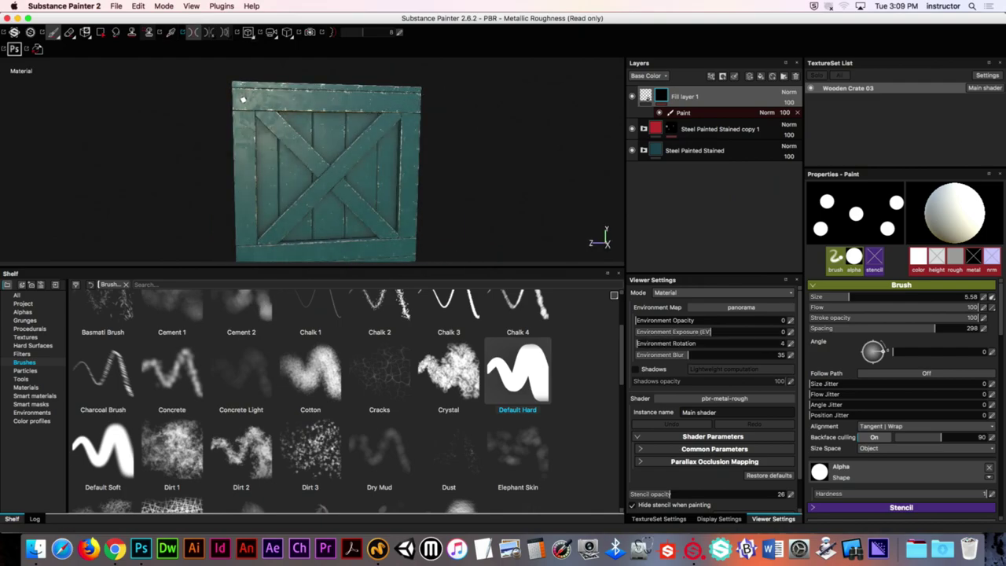
pyautogui.press('shift')
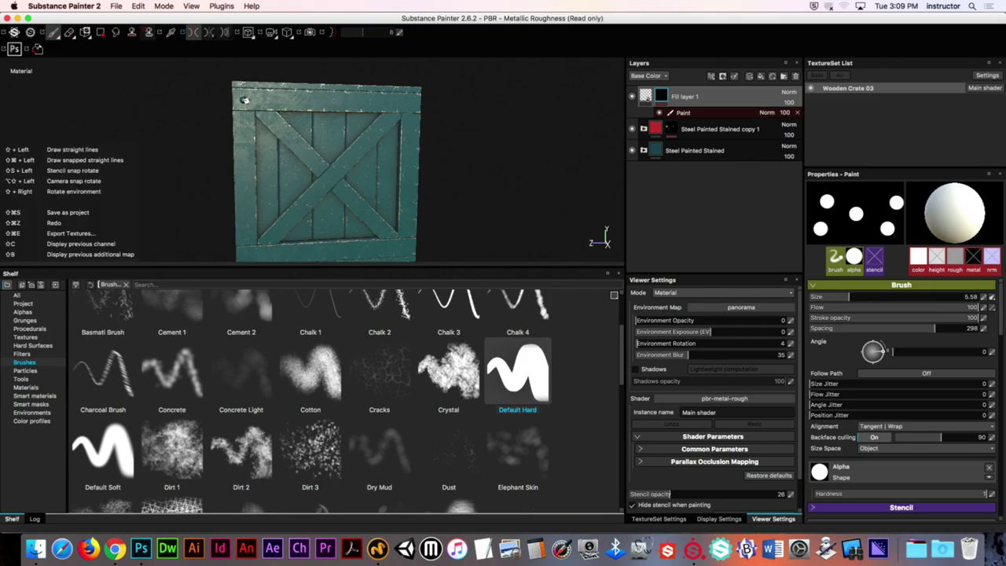
pyautogui.keyDown('shift'); pyautogui.click(243, 99); pyautogui.keyUp('shift')
pyautogui.keyDown('shift'); pyautogui.click(412, 102); pyautogui.keyUp('shift')
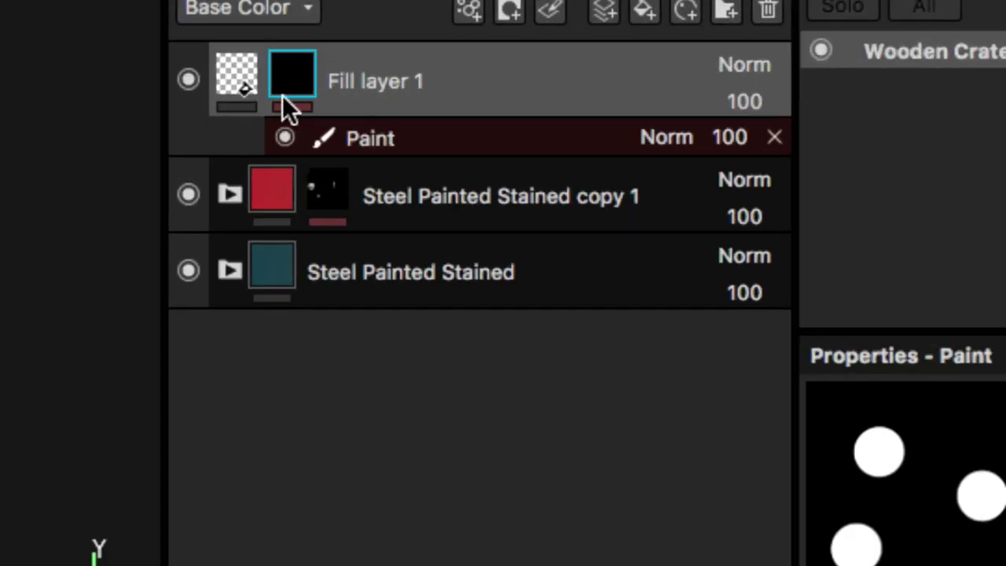
# Lower Fill layer 1's height to about 0.4 and inspect the rivets up close
pyautogui.click(231, 93)
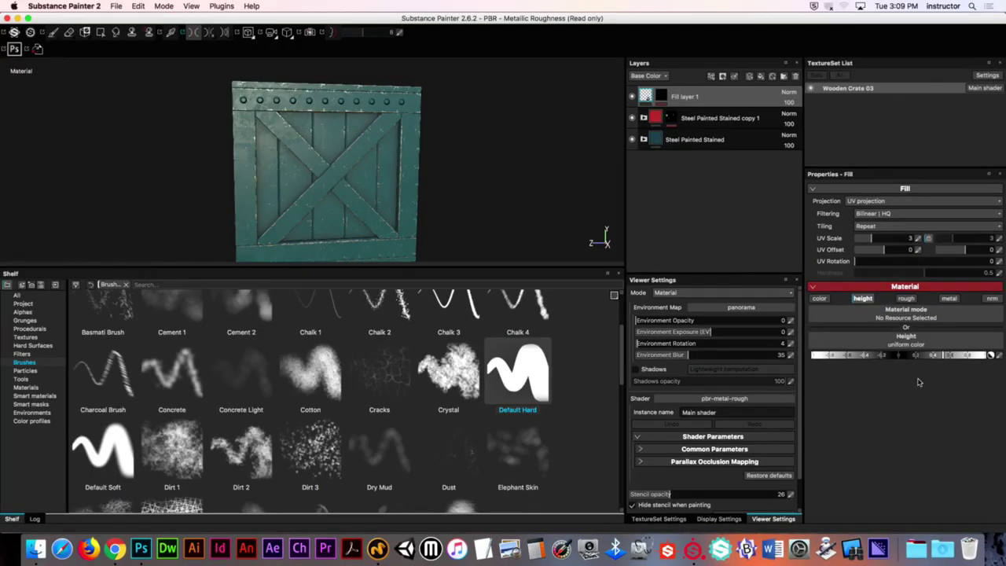
pyautogui.moveTo(940, 356)
pyautogui.mouseDown()
pyautogui.moveTo(898, 359)
pyautogui.moveTo(936, 361)
pyautogui.mouseUp()
pyautogui.scroll(10, 331, 117)
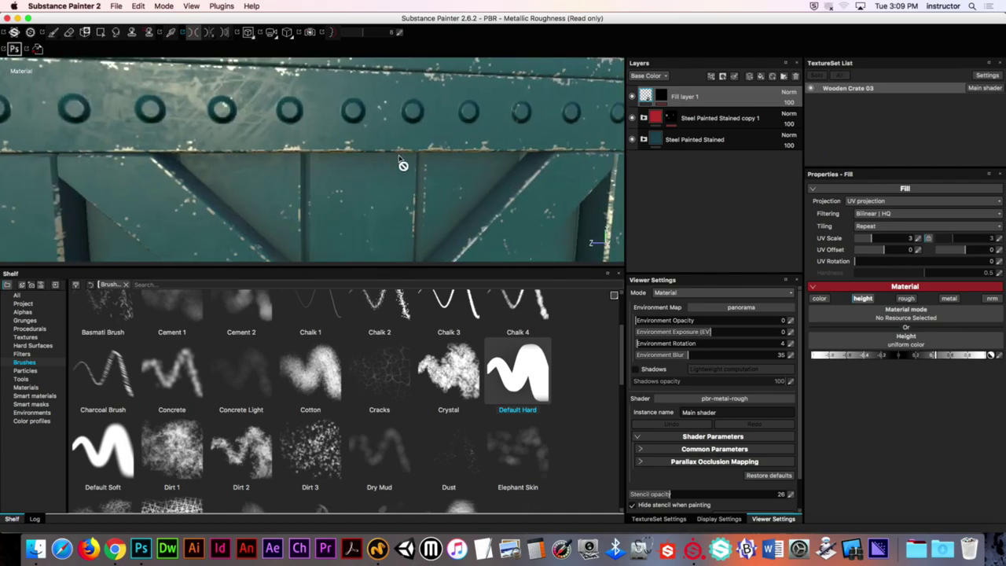
pyautogui.scroll(-10, 397, 169)
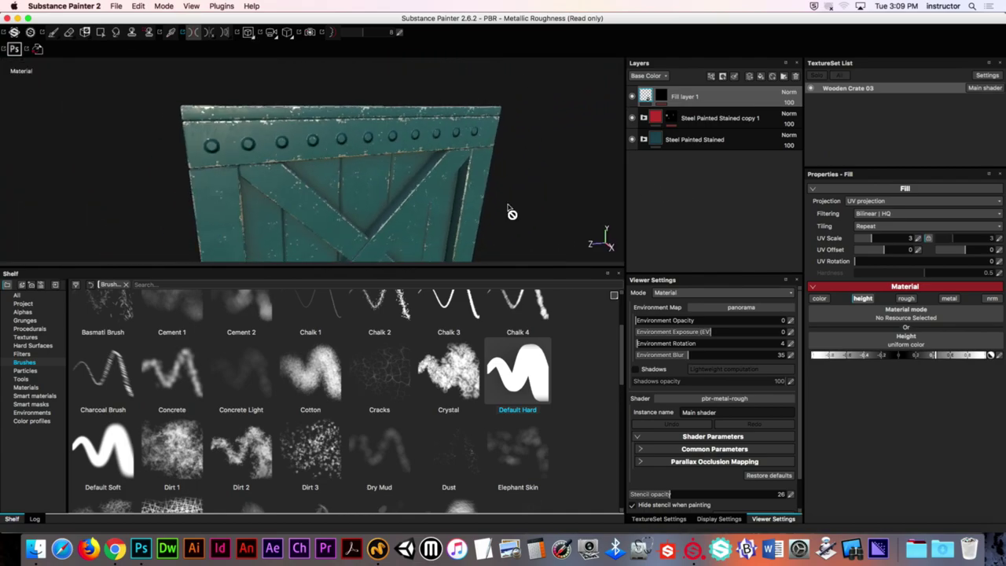
# Sink the rivets by setting Fill layer 1's height to about -0.3, and enable the layer's color channel
pyautogui.moveTo(891, 359); pyautogui.dragTo(875, 359)
pyautogui.moveTo(425, 193)
pyautogui.keyDown('alt'); pyautogui.mouseDown()
pyautogui.moveTo(391, 173)
pyautogui.moveTo(315, 169)
pyautogui.moveTo(435, 187)
pyautogui.mouseUp(); pyautogui.keyUp('alt')
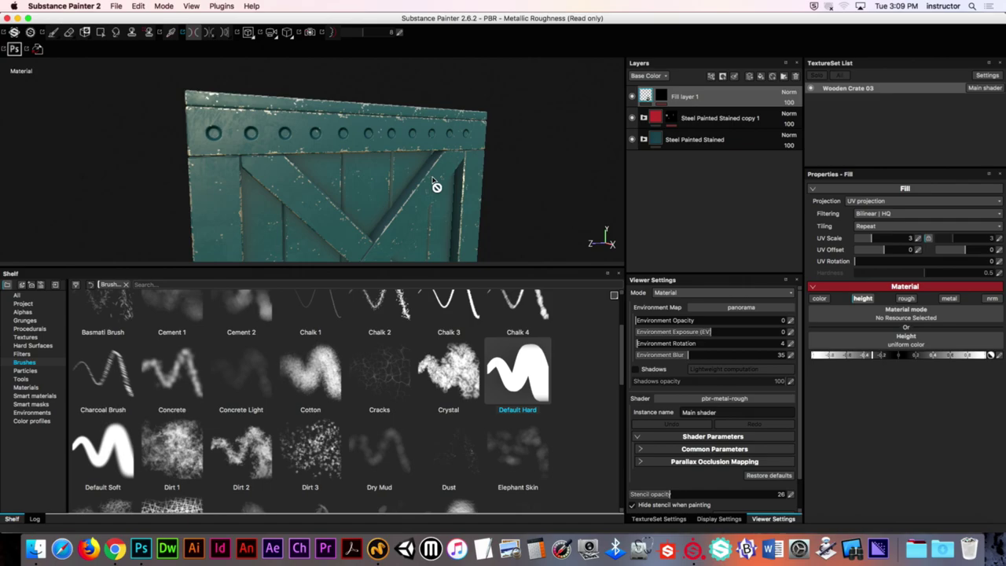
pyautogui.click(820, 300)
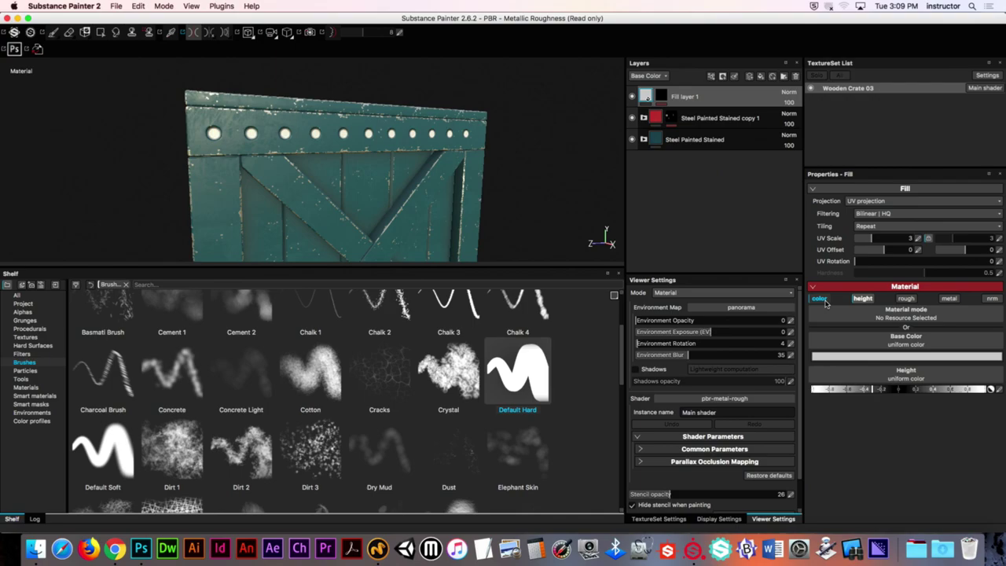
# Set Fill layer 1's base color to a bright saturated red
pyautogui.click(830, 359)
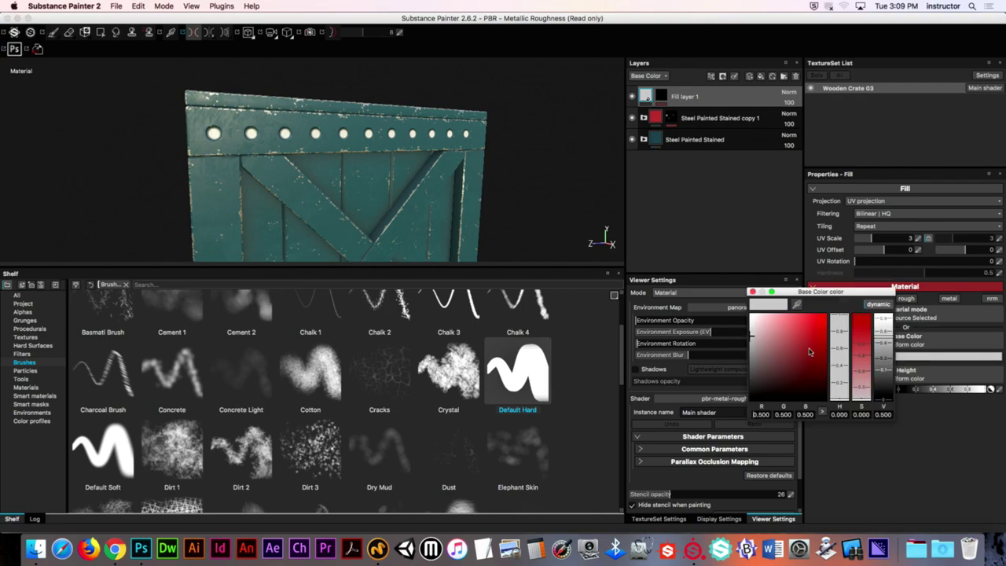
pyautogui.click(773, 353)
pyautogui.moveTo(768, 358); pyautogui.dragTo(827, 314)
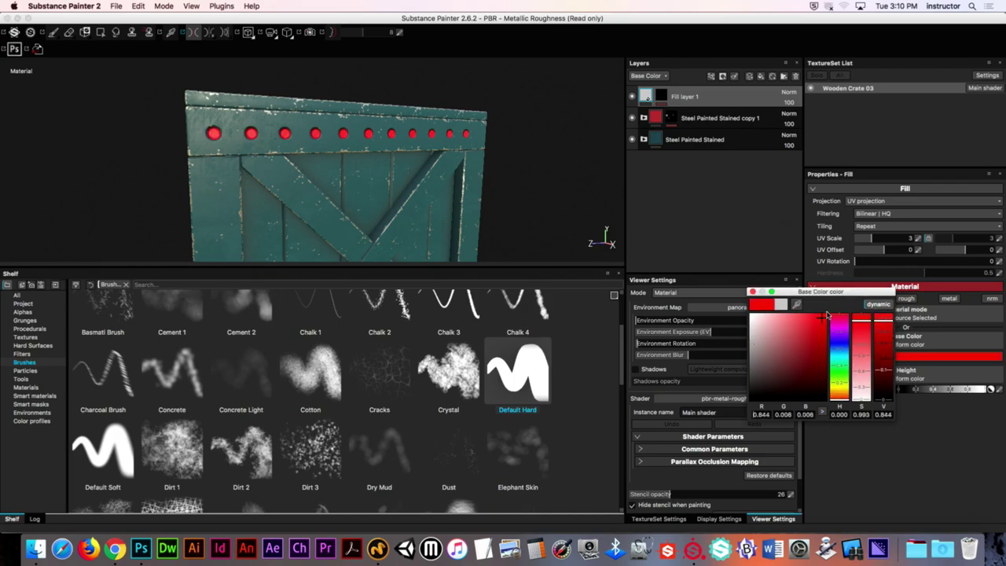
pyautogui.click(753, 293)
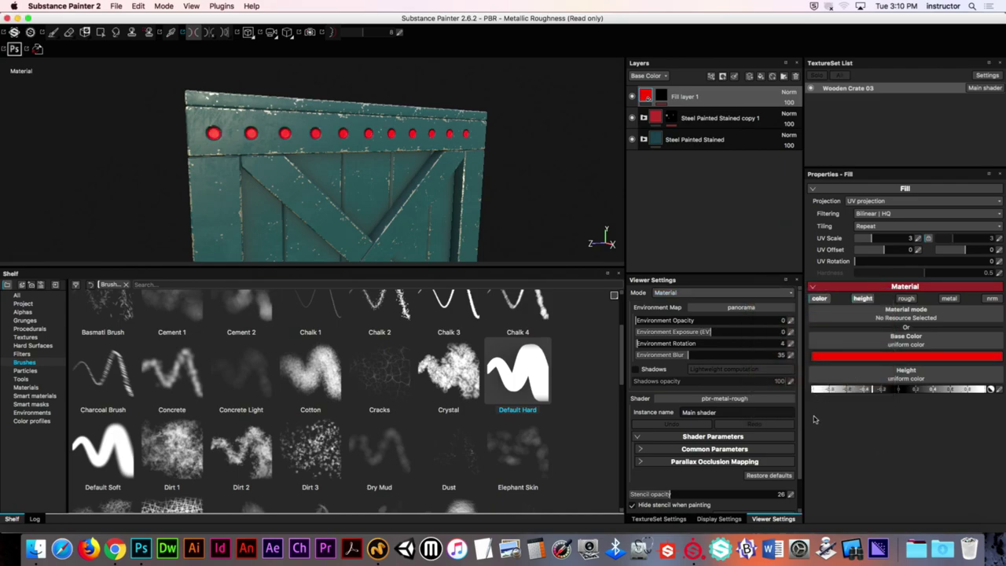
# Apply the Copper Pure material to Fill layer 1 and turn its height channel back on
pyautogui.click(32, 388)
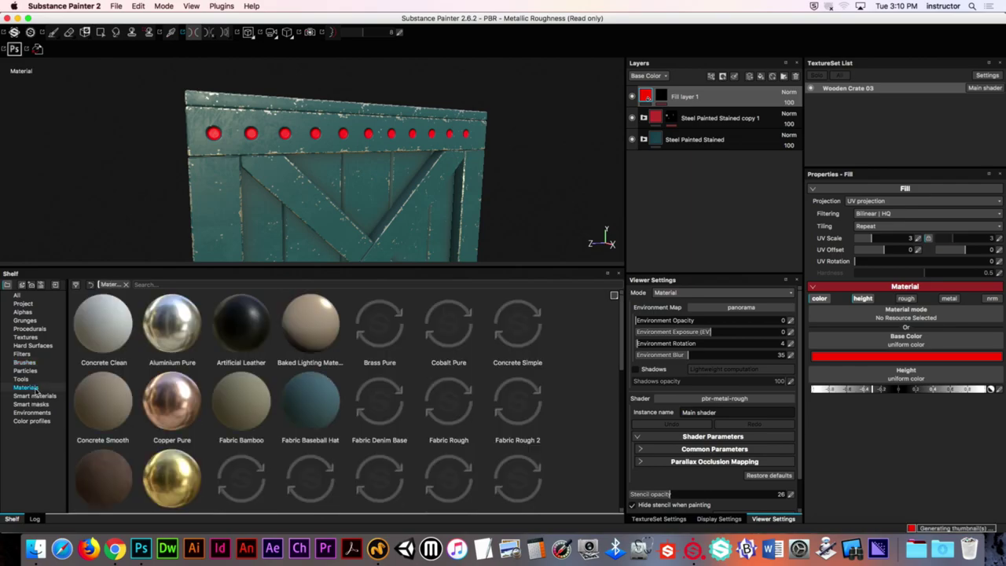
pyautogui.moveTo(171, 399); pyautogui.dragTo(833, 362)
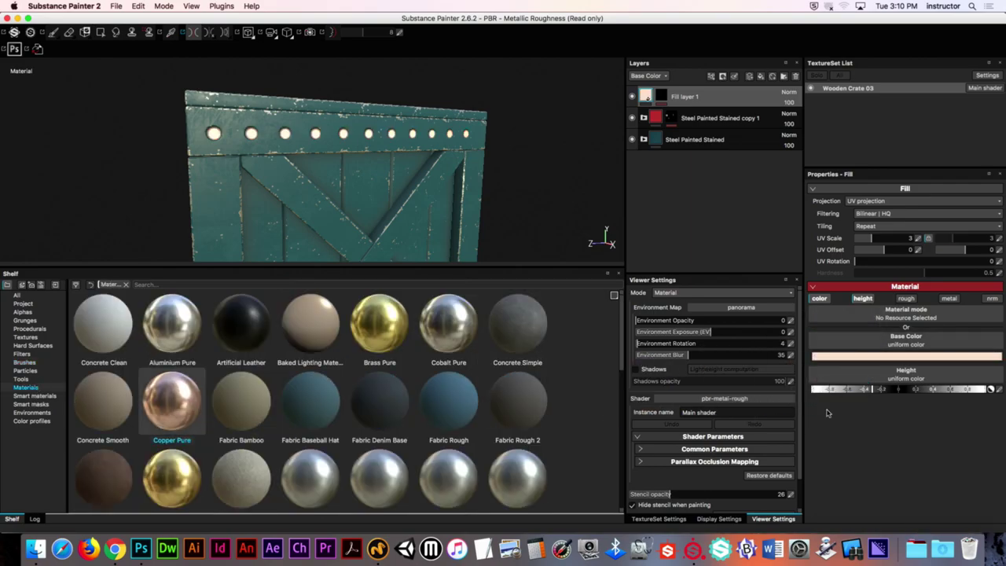
pyautogui.moveTo(171, 400); pyautogui.dragTo(865, 322)
pyautogui.keyDown('alt'); pyautogui.moveTo(523, 164); pyautogui.dragTo(499, 166); pyautogui.keyUp('alt')
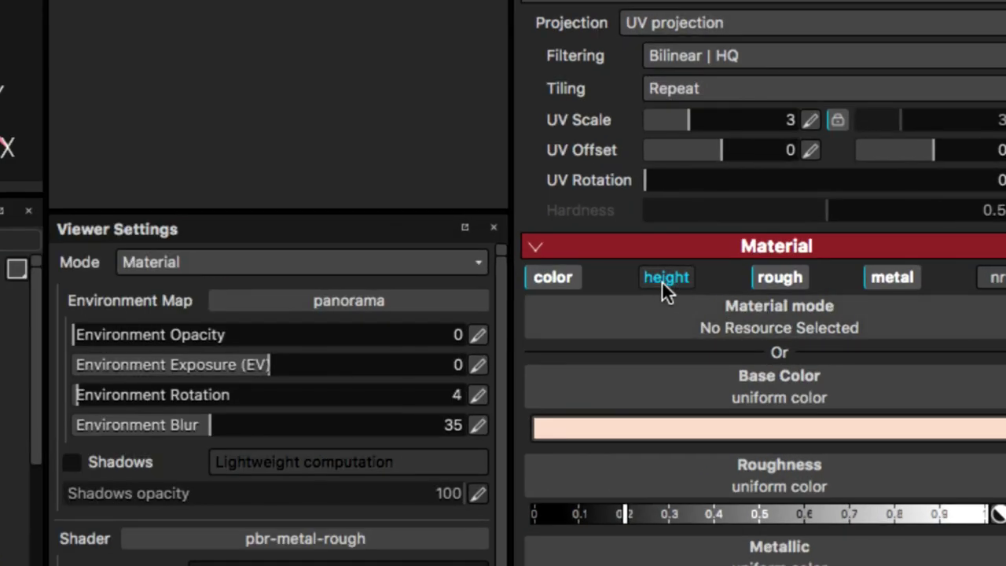
pyautogui.click(661, 280)
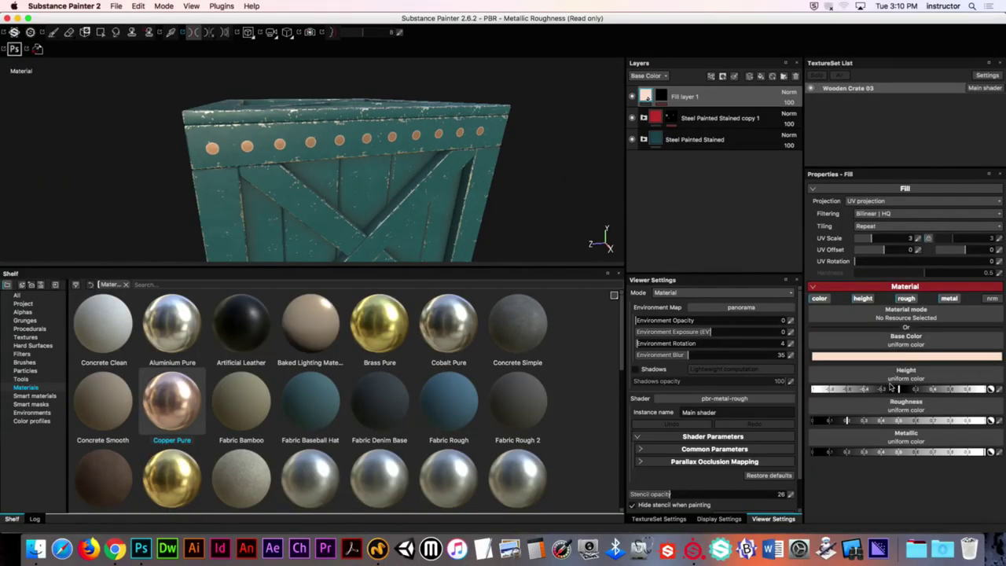
# Raise Fill layer 1's height to about 0.2 and rotate the environment lighting to 164
pyautogui.moveTo(898, 388); pyautogui.dragTo(917, 388)
pyautogui.keyDown('alt'); pyautogui.moveTo(599, 244); pyautogui.dragTo(291, 170); pyautogui.keyUp('alt')
pyautogui.keyDown('shift'); pyautogui.moveTo(295, 168); pyautogui.dragTo(333, 163, button='right'); pyautogui.keyUp('shift')
pyautogui.moveTo(327, 168)
pyautogui.keyDown('alt'); pyautogui.mouseDown()
pyautogui.moveTo(451, 175)
pyautogui.moveTo(408, 145)
pyautogui.moveTo(326, 160)
pyautogui.moveTo(334, 161)
pyautogui.mouseUp(); pyautogui.keyUp('alt')
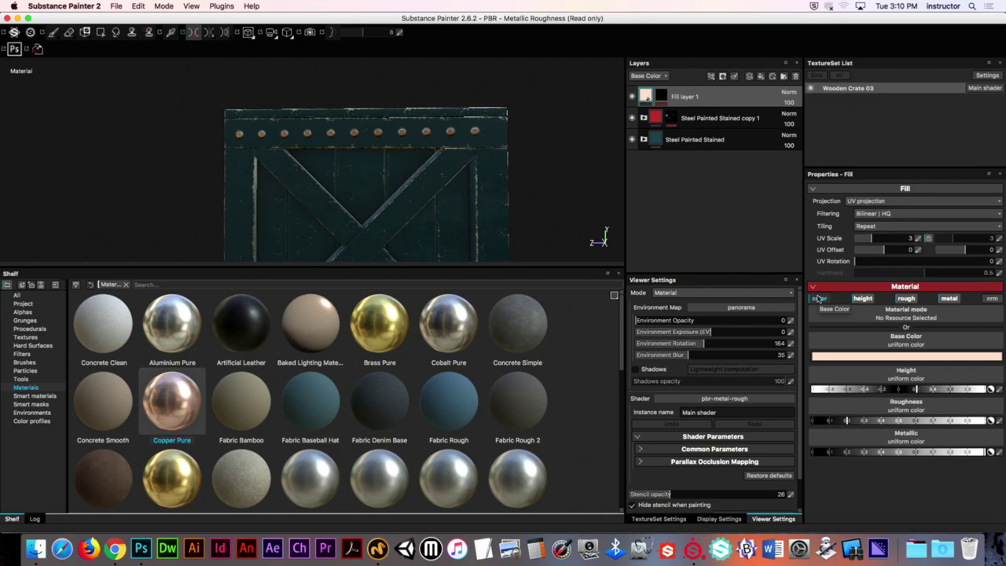
# Add a second paint effect to Fill layer 1's mask, above the existing one
pyautogui.keyDown('alt'); pyautogui.moveTo(525, 188); pyautogui.dragTo(382, 146); pyautogui.keyUp('alt')
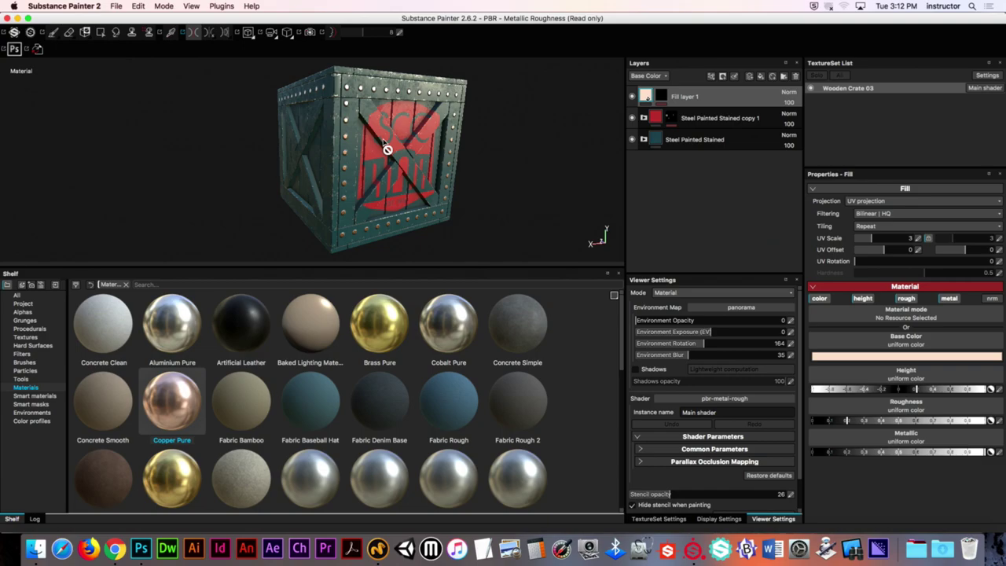
pyautogui.keyDown('alt'); pyautogui.moveTo(385, 127); pyautogui.dragTo(396, 183); pyautogui.keyUp('alt')
pyautogui.keyDown('alt'); pyautogui.moveTo(377, 157); pyautogui.dragTo(460, 157, button='right'); pyautogui.keyUp('alt')
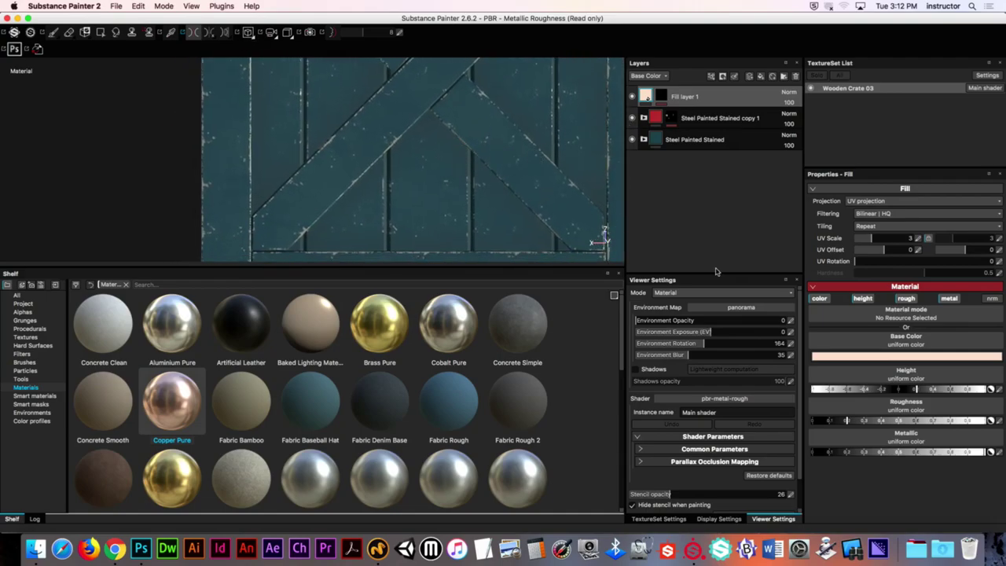
pyautogui.rightClick(662, 97)
pyautogui.click(683, 114)
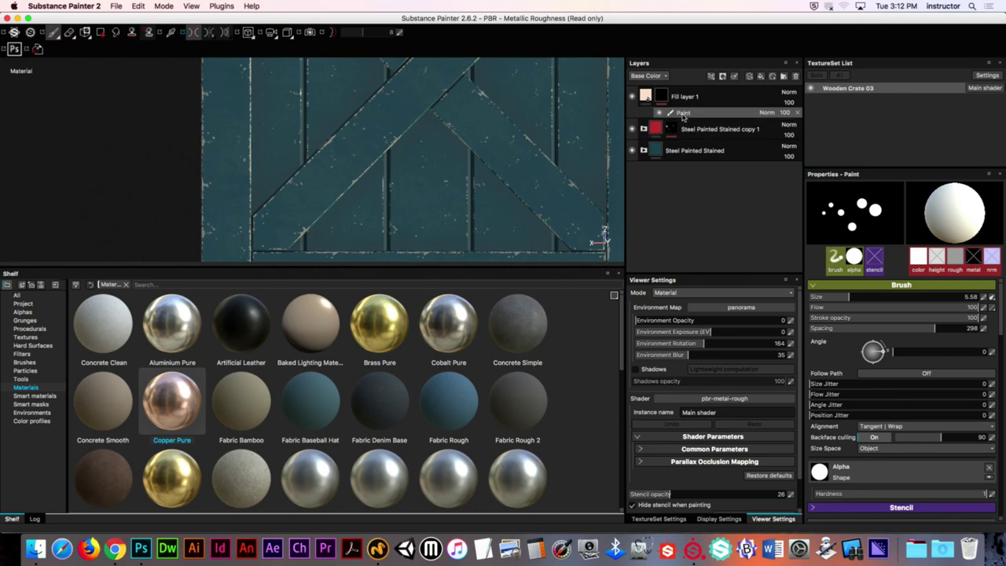
pyautogui.rightClick(691, 98)
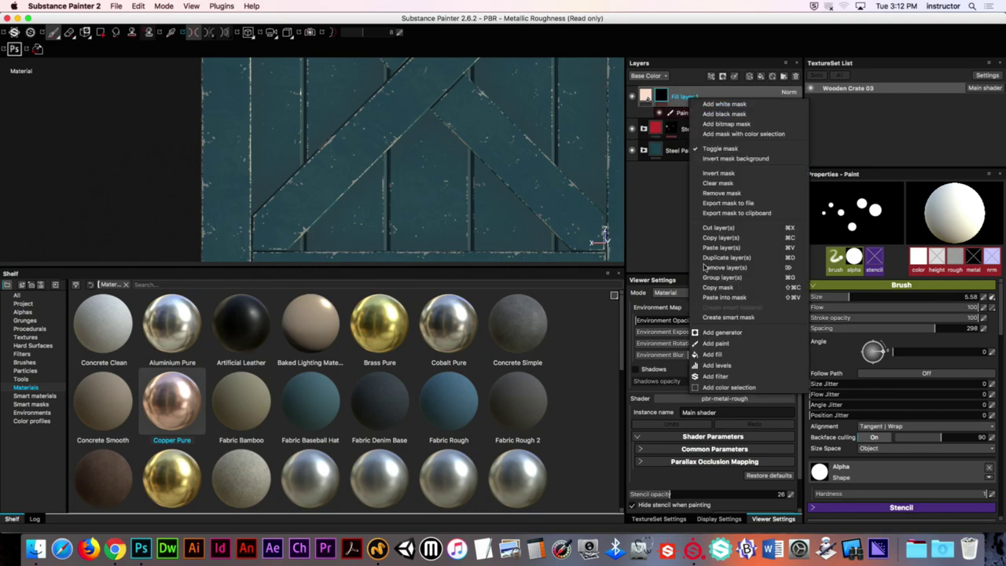
pyautogui.click(717, 343)
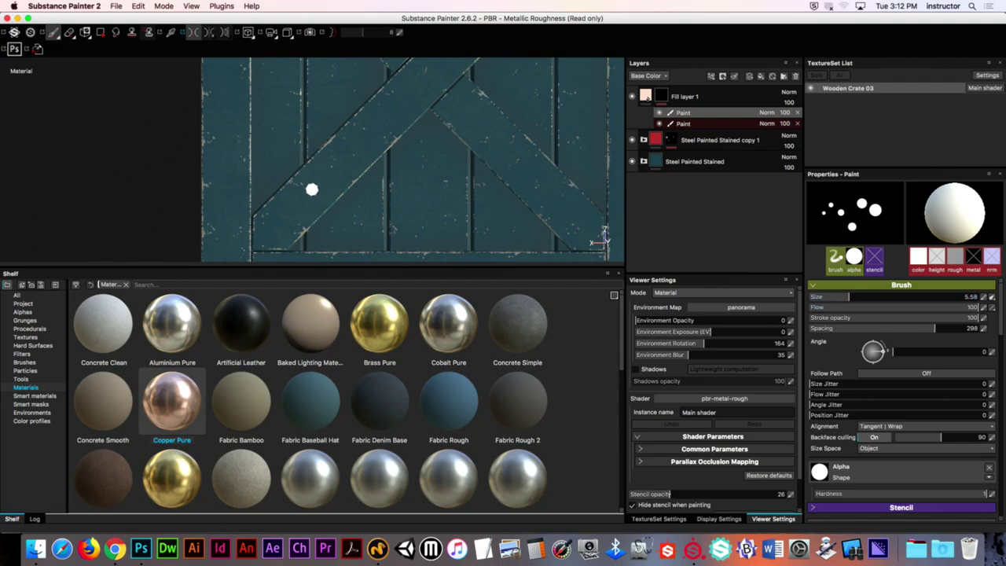
# Enlarge the brush to 14.12, stamp two dots on the top face's diagonal brace, and set the brush spacing to 5
pyautogui.press(']')
pyautogui.press(']')
pyautogui.press(']')
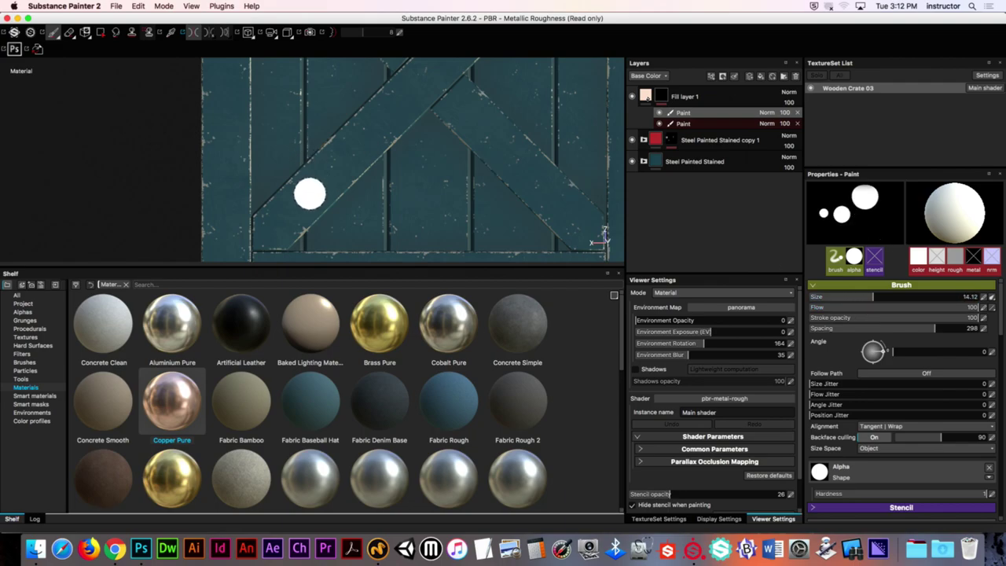
pyautogui.click(304, 198)
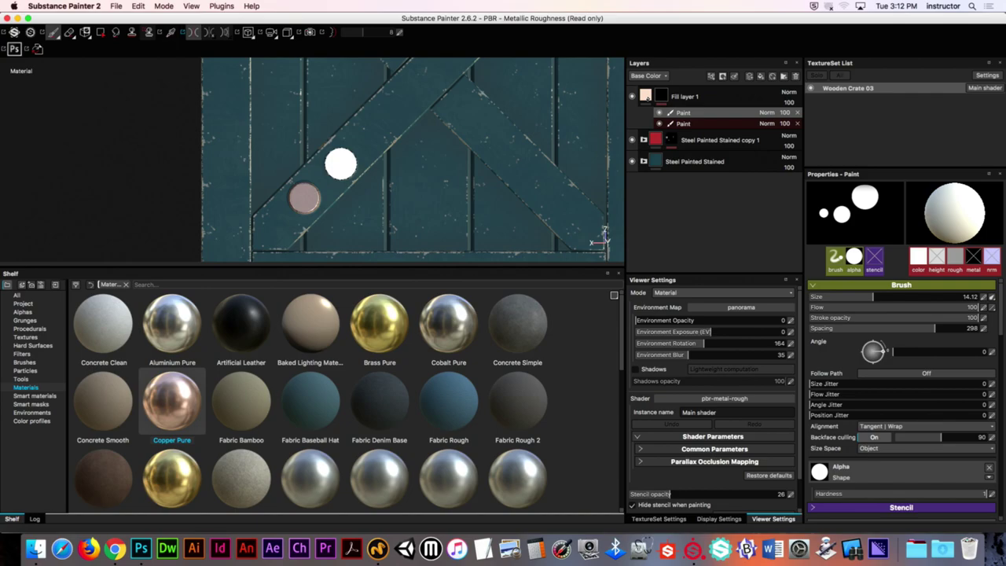
pyautogui.click(340, 163)
pyautogui.click(859, 328)
pyautogui.moveTo(859, 328); pyautogui.dragTo(810, 329)
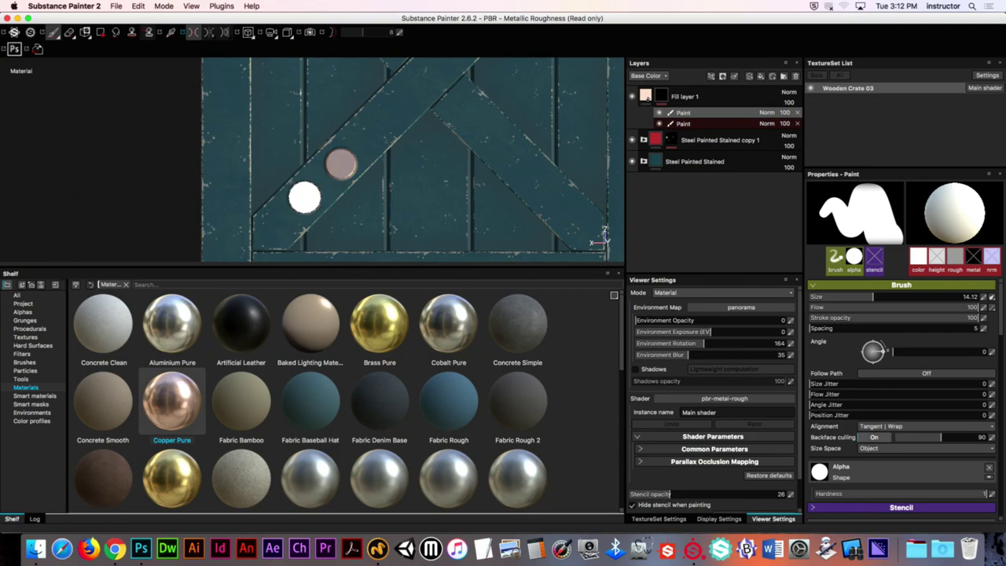
# Try a straight strip joining the two dots on the top face's diagonal brace
pyautogui.press('shift')
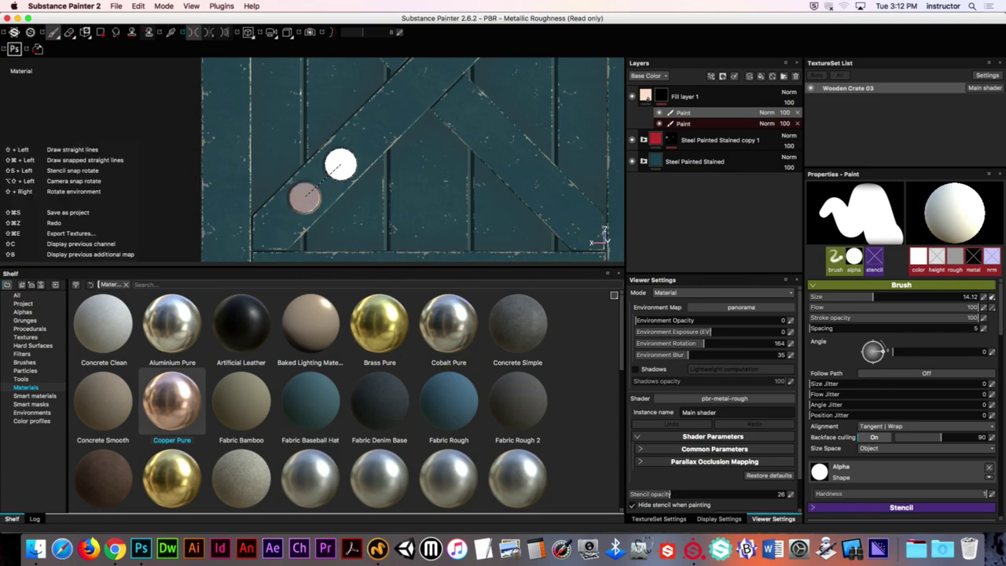
pyautogui.keyDown('shift'); pyautogui.click(340, 164); pyautogui.keyUp('shift')
pyautogui.moveTo(454, 186)
pyautogui.keyDown('alt'); pyautogui.mouseDown()
pyautogui.moveTo(461, 115)
pyautogui.moveTo(461, 158)
pyautogui.moveTo(309, 126)
pyautogui.moveTo(370, 149)
pyautogui.moveTo(271, 156)
pyautogui.moveTo(217, 128)
pyautogui.moveTo(366, 156)
pyautogui.moveTo(354, 154)
pyautogui.mouseUp(); pyautogui.keyUp('alt')
pyautogui.scroll(3, 415, 161)
pyautogui.moveTo(414, 157)
pyautogui.keyDown('alt'); pyautogui.mouseDown()
pyautogui.moveTo(373, 189)
pyautogui.moveTo(348, 150)
pyautogui.moveTo(249, 155)
pyautogui.moveTo(377, 152)
pyautogui.moveTo(418, 105)
pyautogui.moveTo(244, 153)
pyautogui.moveTo(318, 172)
pyautogui.mouseUp(); pyautogui.keyUp('alt')
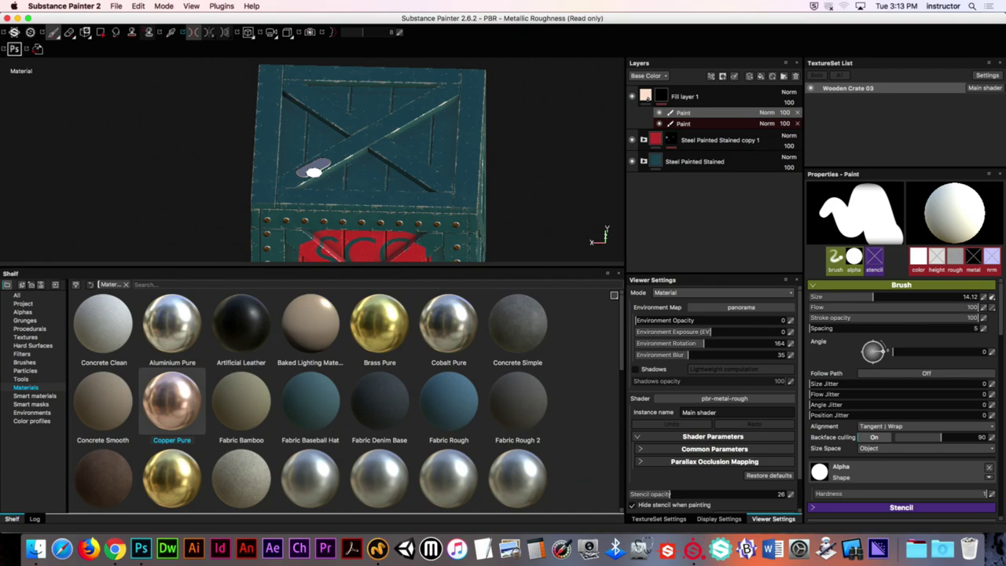
pyautogui.press('shift')
pyautogui.keyDown('alt'); pyautogui.moveTo(362, 189); pyautogui.dragTo(311, 178); pyautogui.keyUp('alt')
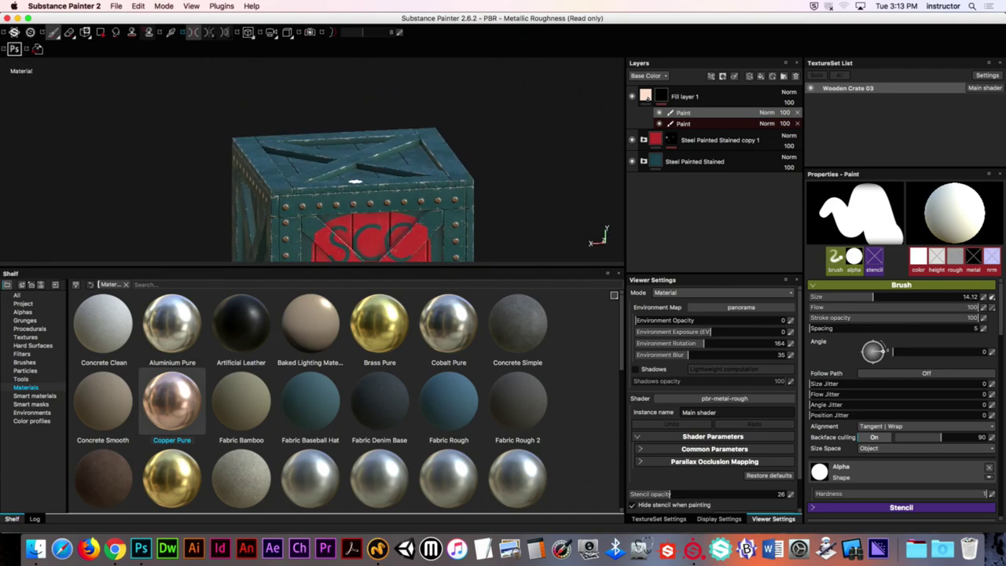
pyautogui.keyDown('alt'); pyautogui.moveTo(239, 185); pyautogui.dragTo(323, 190); pyautogui.keyUp('alt')
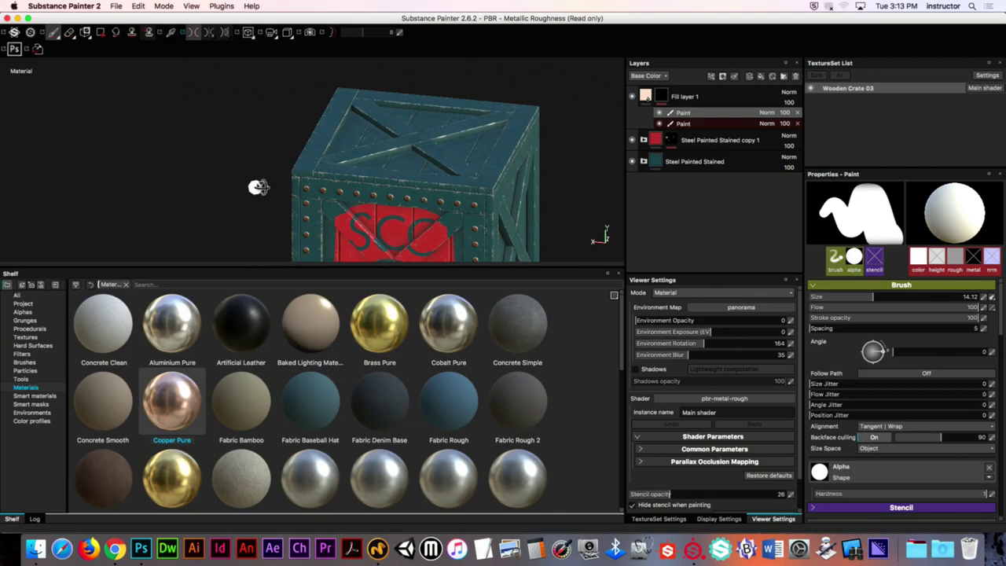
pyautogui.keyDown('alt'); pyautogui.moveTo(412, 175); pyautogui.dragTo(335, 104); pyautogui.keyUp('alt')
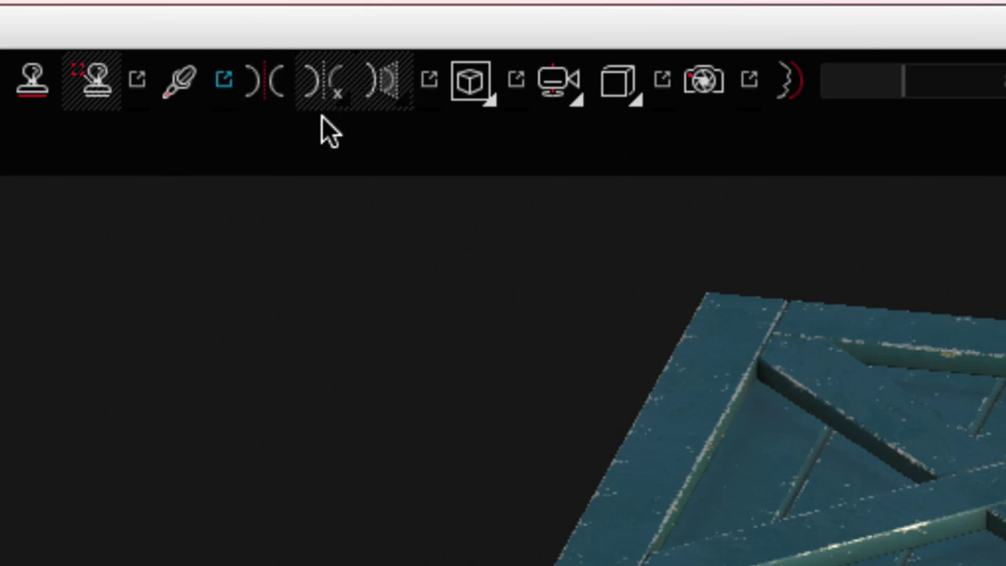
# Turn on painting symmetry and mirror it along the Y axis
pyautogui.click(255, 89)
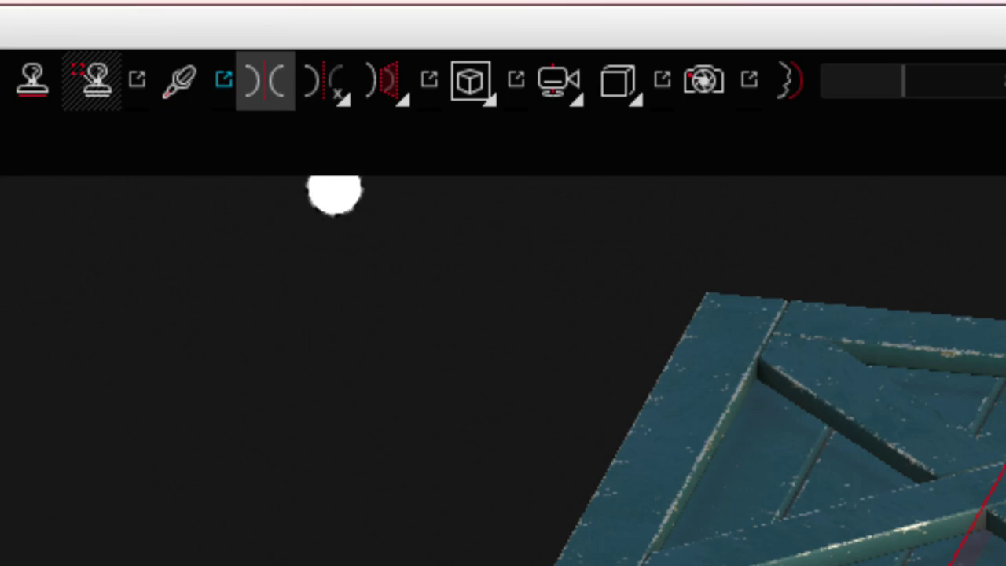
pyautogui.click(336, 94)
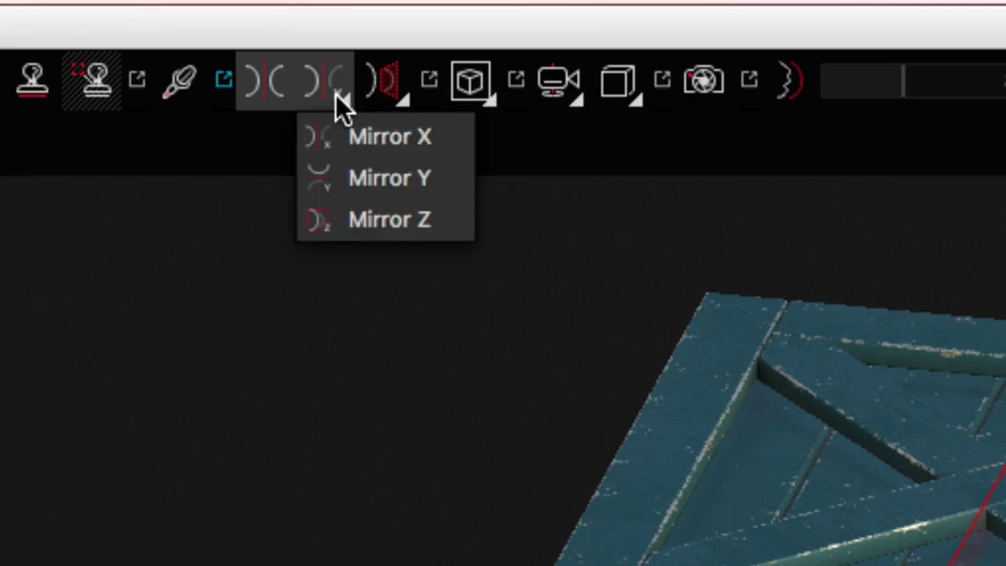
pyautogui.click(381, 188)
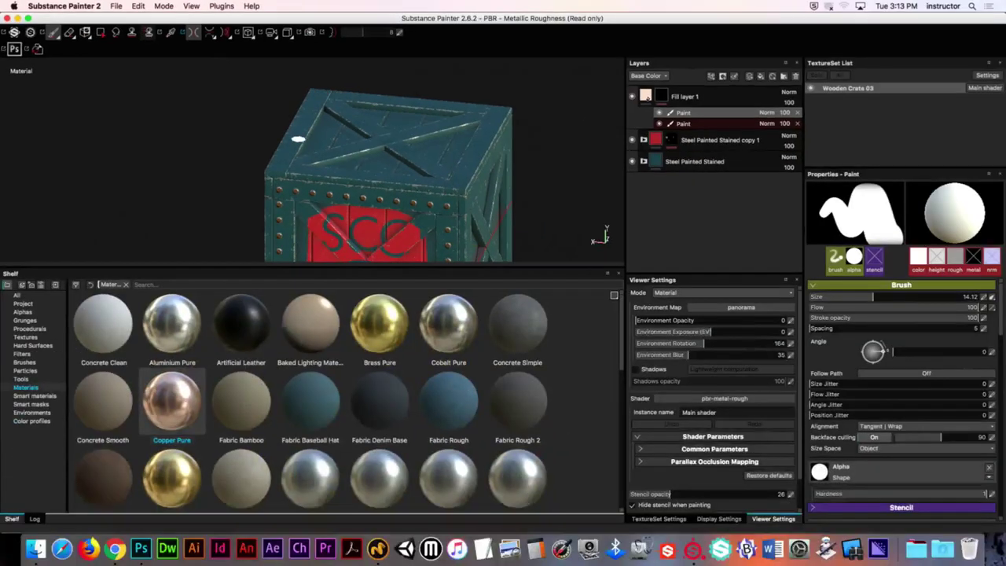
# Paint a short straight strip on each of the two arms of the top face's X brace nearest the logo side
pyautogui.keyDown('alt'); pyautogui.moveTo(453, 238); pyautogui.dragTo(243, 209, button='right'); pyautogui.keyUp('alt')
pyautogui.keyDown('alt'); pyautogui.moveTo(243, 209); pyautogui.dragTo(346, 238); pyautogui.keyUp('alt')
pyautogui.keyDown('alt'); pyautogui.moveTo(346, 238); pyautogui.dragTo(441, 148, button='right'); pyautogui.keyUp('alt')
pyautogui.moveTo(441, 148)
pyautogui.keyDown('alt'); pyautogui.mouseDown()
pyautogui.moveTo(372, 177)
pyautogui.moveTo(386, 142)
pyautogui.moveTo(348, 171)
pyautogui.moveTo(334, 198)
pyautogui.moveTo(381, 174)
pyautogui.moveTo(370, 168)
pyautogui.mouseUp(); pyautogui.keyUp('alt')
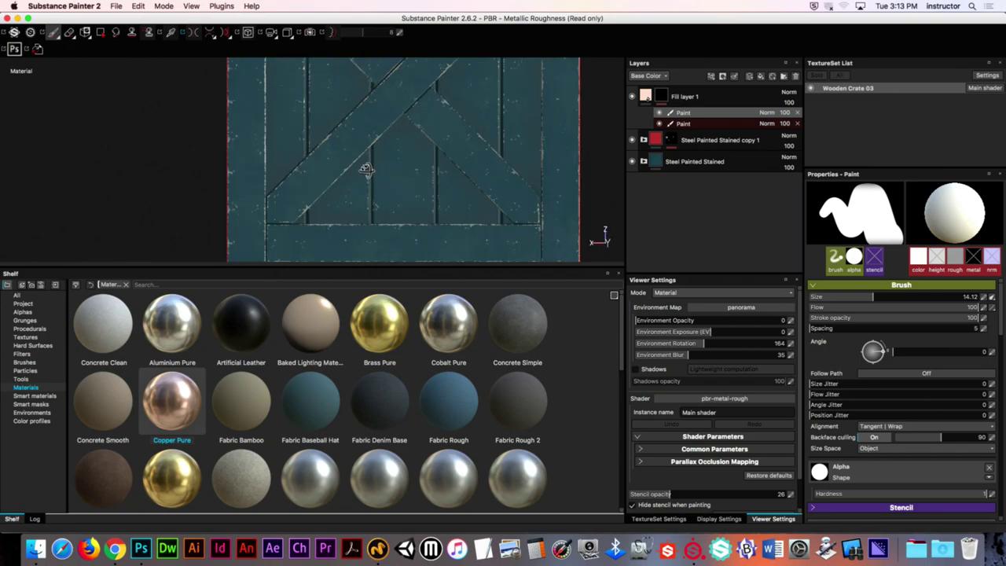
pyautogui.click(306, 184)
pyautogui.press('shift')
pyautogui.keyDown('shift'); pyautogui.click(344, 148); pyautogui.keyUp('shift')
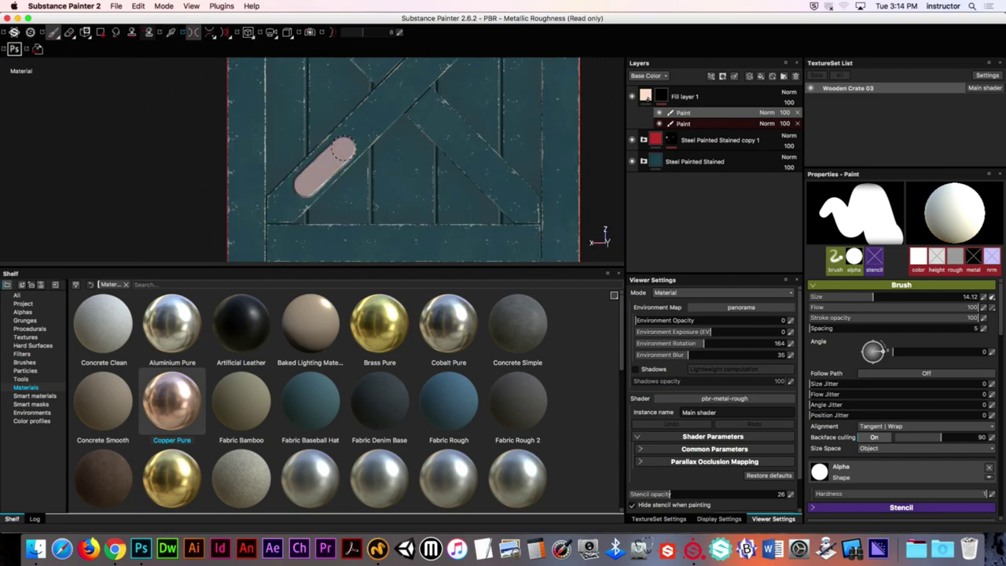
pyautogui.click(462, 148)
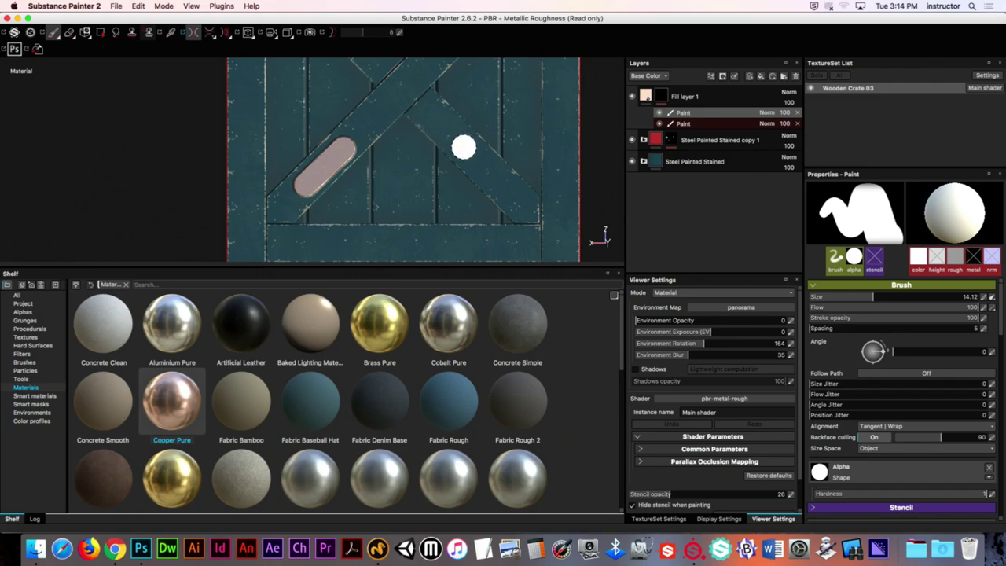
pyautogui.press('shift')
pyautogui.keyDown('shift'); pyautogui.click(497, 181); pyautogui.keyUp('shift')
# Paint matching short straight strips on the two far arms of the top face's X brace
pyautogui.keyDown('alt'); pyautogui.moveTo(433, 128); pyautogui.dragTo(427, 225, button='middle'); pyautogui.keyUp('alt')
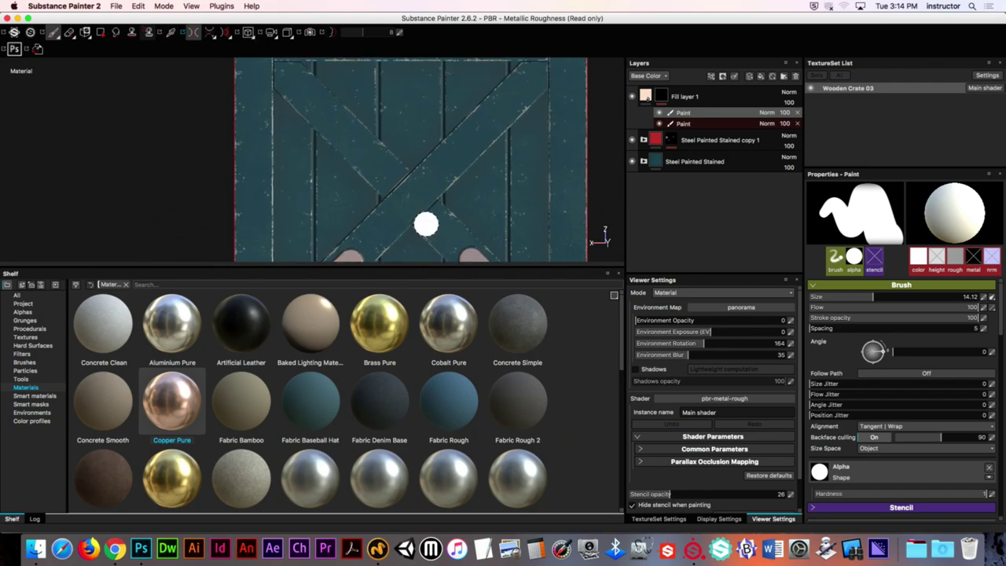
pyautogui.click(299, 88)
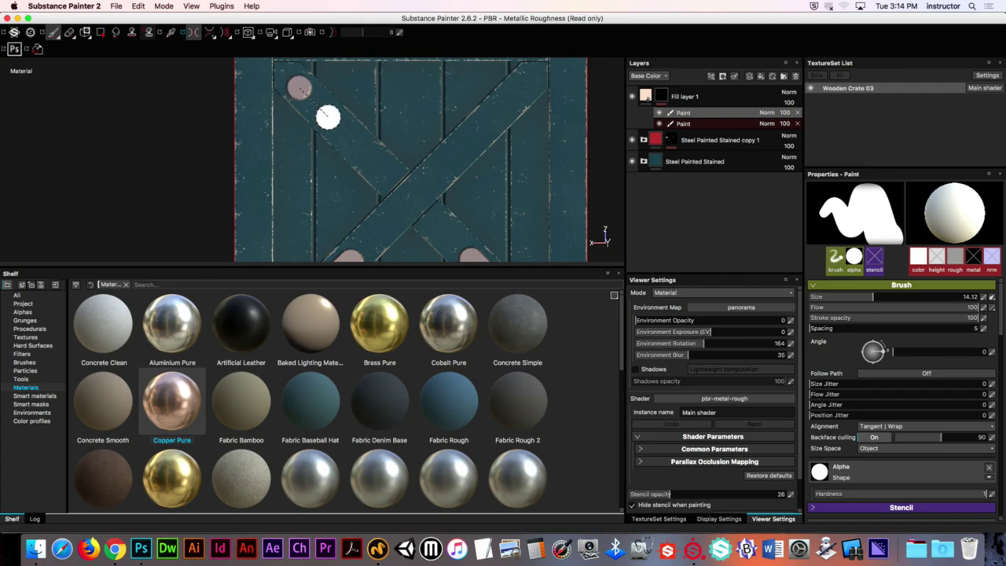
pyautogui.keyDown('shift'); pyautogui.click(328, 115); pyautogui.keyUp('shift')
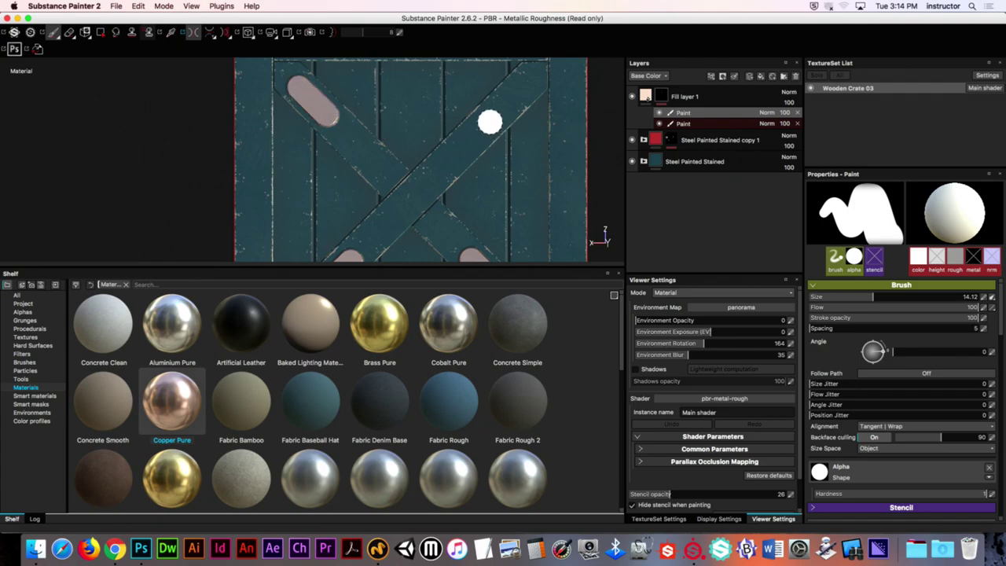
pyautogui.click(489, 119)
pyautogui.keyDown('shift'); pyautogui.click(524, 85); pyautogui.keyUp('shift')
# Examine the painted strips on the crate's top face and their mirrored copies on the bottom face
pyautogui.moveTo(521, 90)
pyautogui.keyDown('alt'); pyautogui.mouseDown()
pyautogui.moveTo(364, 143)
pyautogui.moveTo(449, 197)
pyautogui.moveTo(460, 144)
pyautogui.moveTo(461, 162)
pyautogui.moveTo(447, 103)
pyautogui.moveTo(456, 130)
pyautogui.moveTo(397, 179)
pyautogui.mouseUp(); pyautogui.keyUp('alt')
pyautogui.scroll(-3, 459, 191)
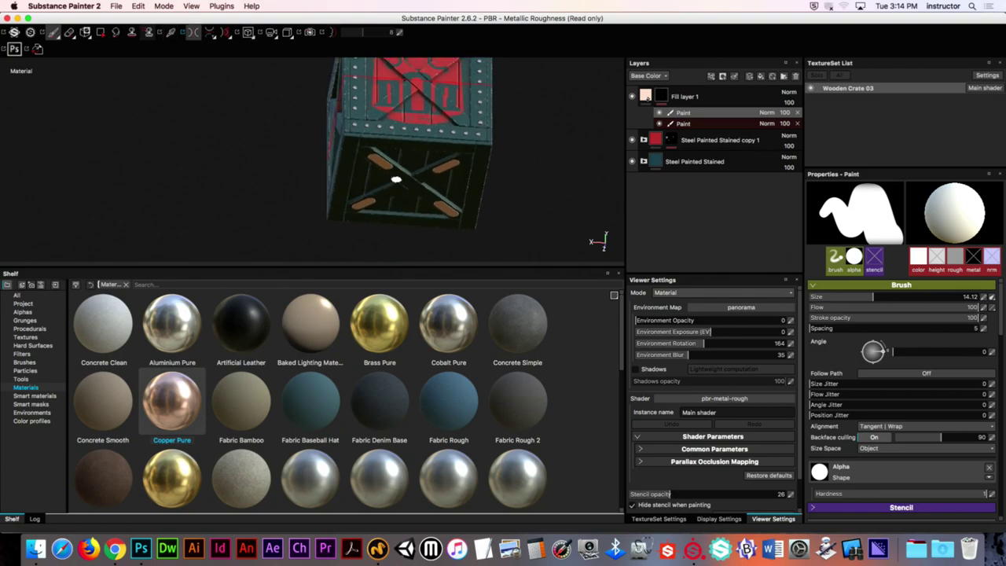
pyautogui.keyDown('alt'); pyautogui.moveTo(398, 173); pyautogui.dragTo(438, 115); pyautogui.keyUp('alt')
pyautogui.scroll(10, 437, 115)
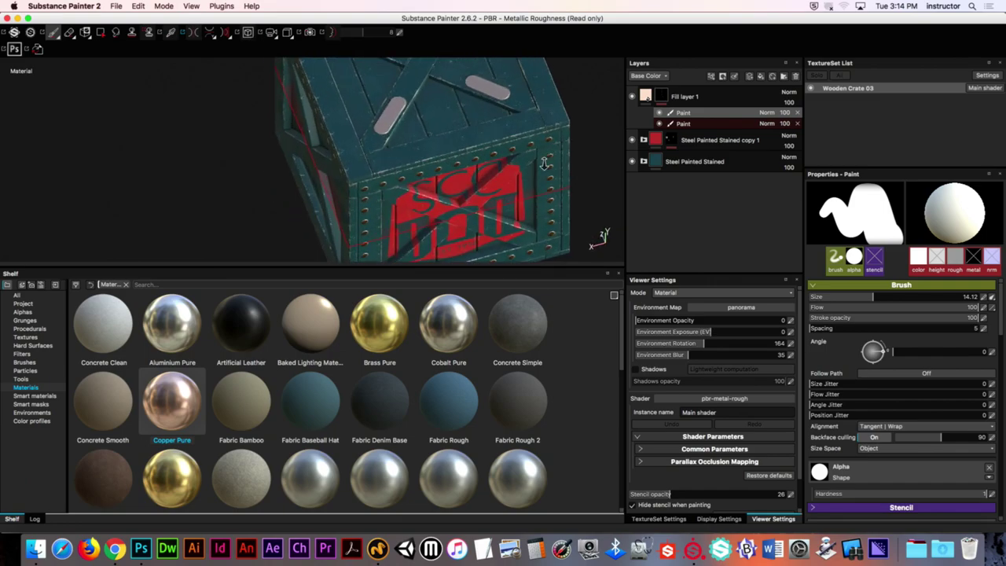
pyautogui.scroll(-8, 422, 145)
pyautogui.keyDown('alt'); pyautogui.moveTo(337, 139); pyautogui.dragTo(417, 177); pyautogui.keyUp('alt')
pyautogui.scroll(6, 518, 138)
pyautogui.press('l')
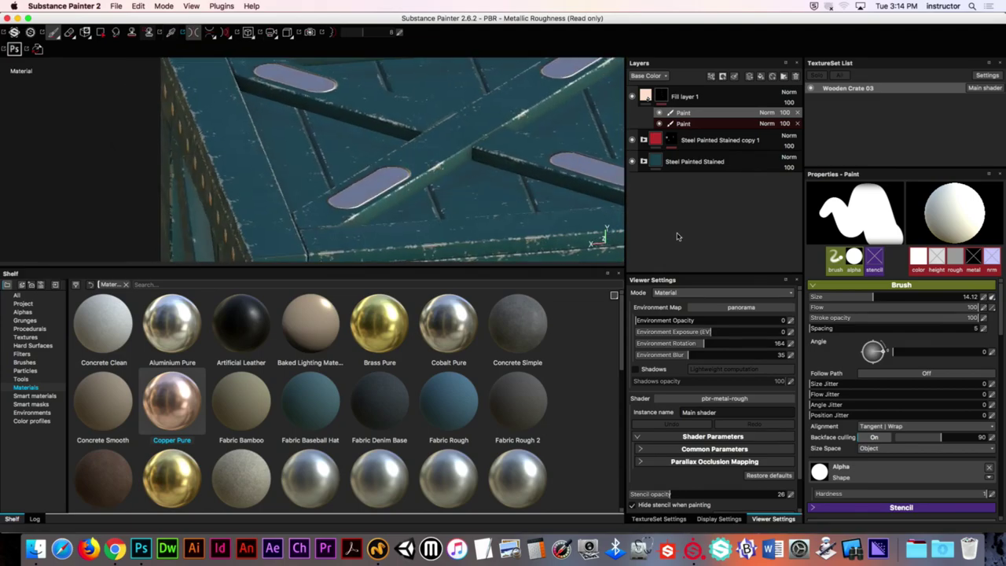
# Raise the height of Fill layer 1 to about 0.6
pyautogui.click(666, 124)
pyautogui.press('Delete')
pyautogui.click(649, 112)
pyautogui.press('Delete')
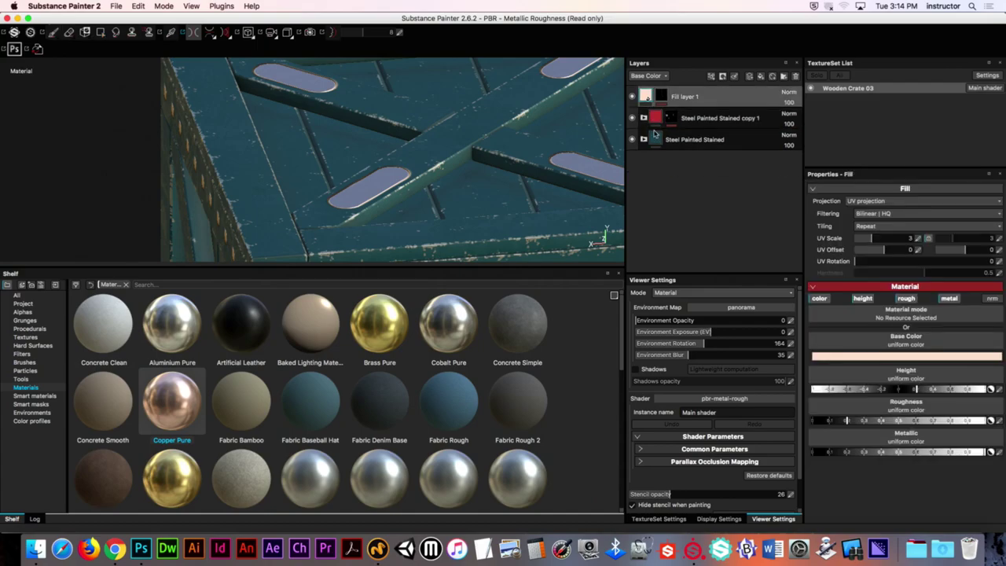
pyautogui.keyDown('alt'); pyautogui.moveTo(344, 200); pyautogui.dragTo(389, 188); pyautogui.keyUp('alt')
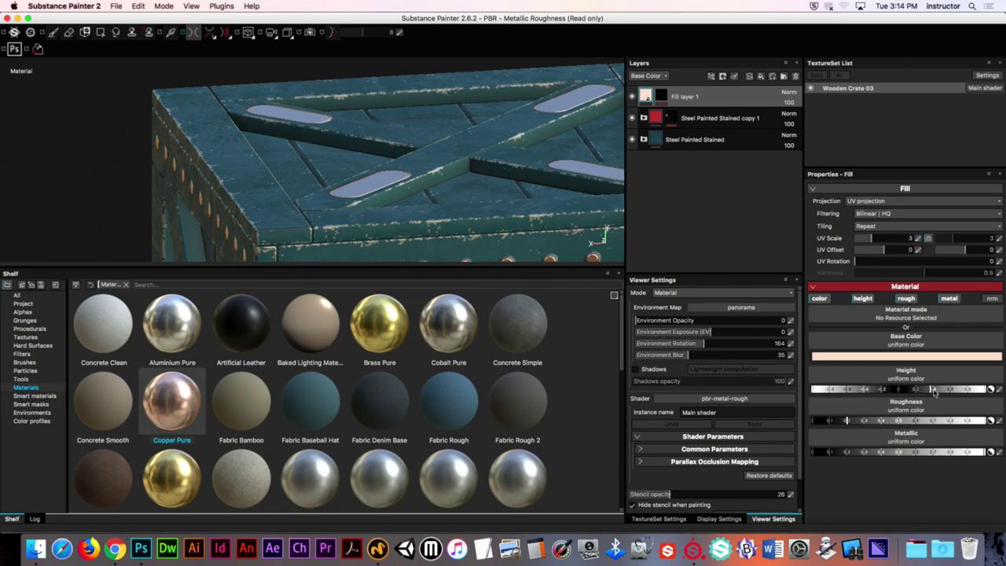
pyautogui.moveTo(916, 391); pyautogui.dragTo(948, 391)
# Add a fill layer above Fill layer 1 and leave only its height channel enabled
pyautogui.keyDown('alt'); pyautogui.moveTo(570, 237); pyautogui.dragTo(265, 141); pyautogui.keyUp('alt')
pyautogui.scroll(2, 391, 167)
pyautogui.moveTo(391, 167)
pyautogui.keyDown('alt'); pyautogui.mouseDown()
pyautogui.moveTo(400, 123)
pyautogui.moveTo(388, 180)
pyautogui.moveTo(309, 158)
pyautogui.moveTo(392, 199)
pyautogui.moveTo(407, 218)
pyautogui.moveTo(417, 162)
pyautogui.moveTo(467, 191)
pyautogui.mouseUp(); pyautogui.keyUp('alt')
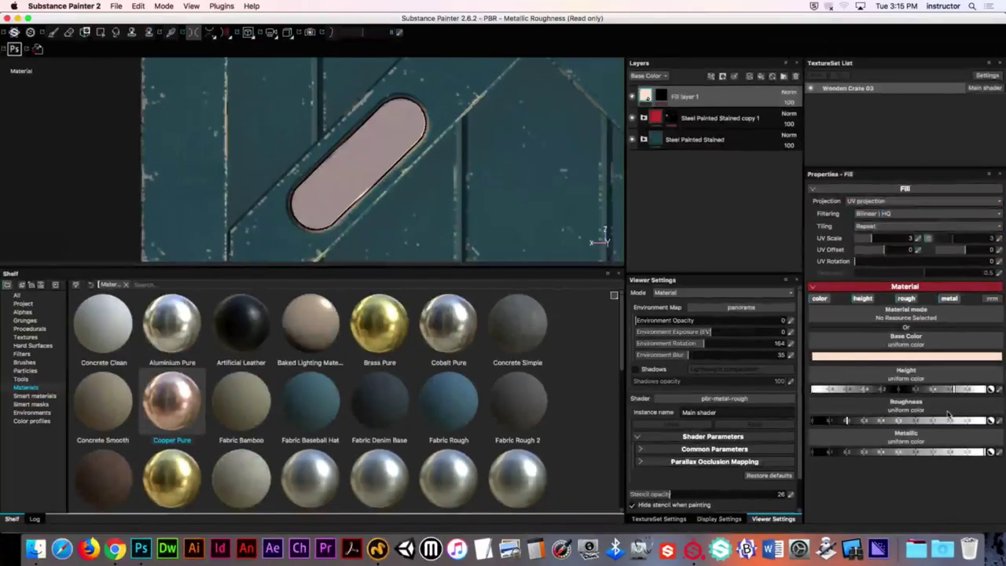
pyautogui.click(760, 77)
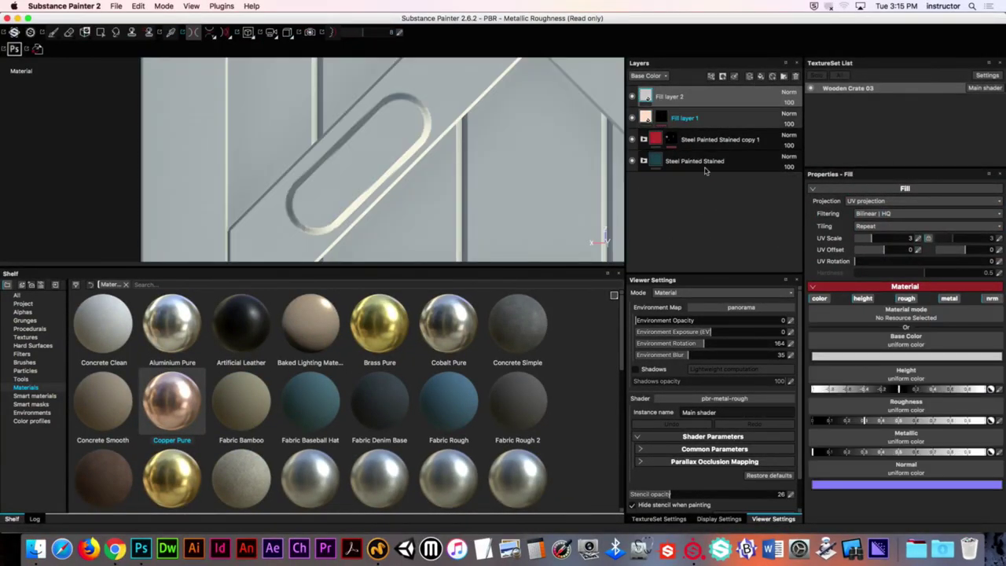
pyautogui.click(819, 298)
pyautogui.click(906, 299)
pyautogui.click(950, 299)
pyautogui.click(992, 299)
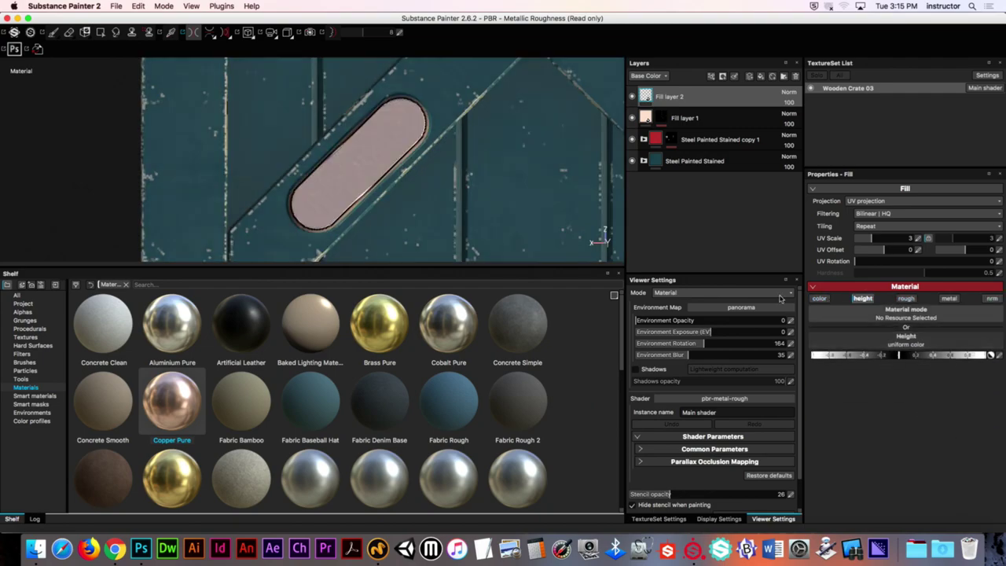
# Give Fill layer 2 a black mask and add a paint effect to that mask
pyautogui.rightClick(681, 95)
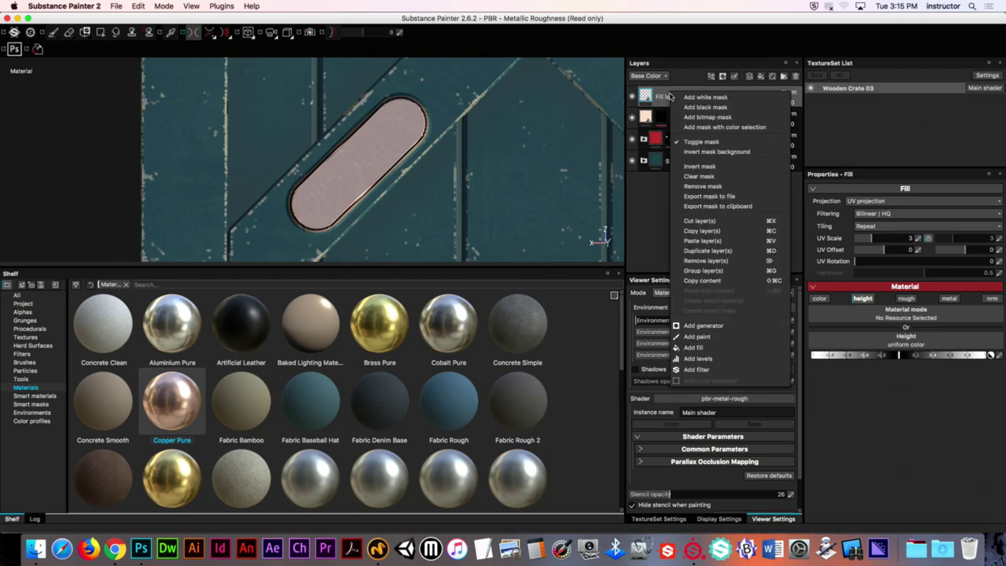
pyautogui.click(685, 98)
pyautogui.rightClick(684, 97)
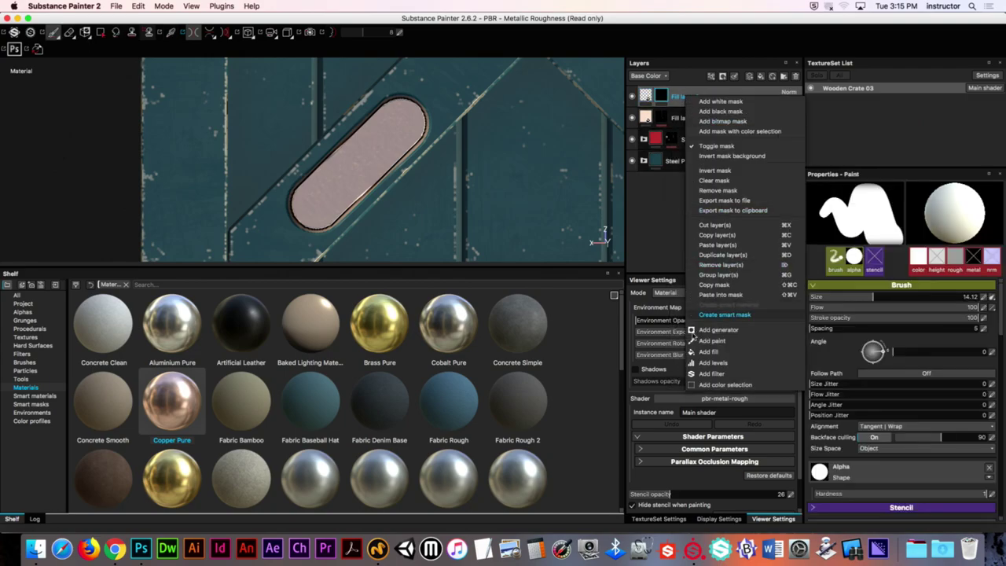
pyautogui.click(699, 340)
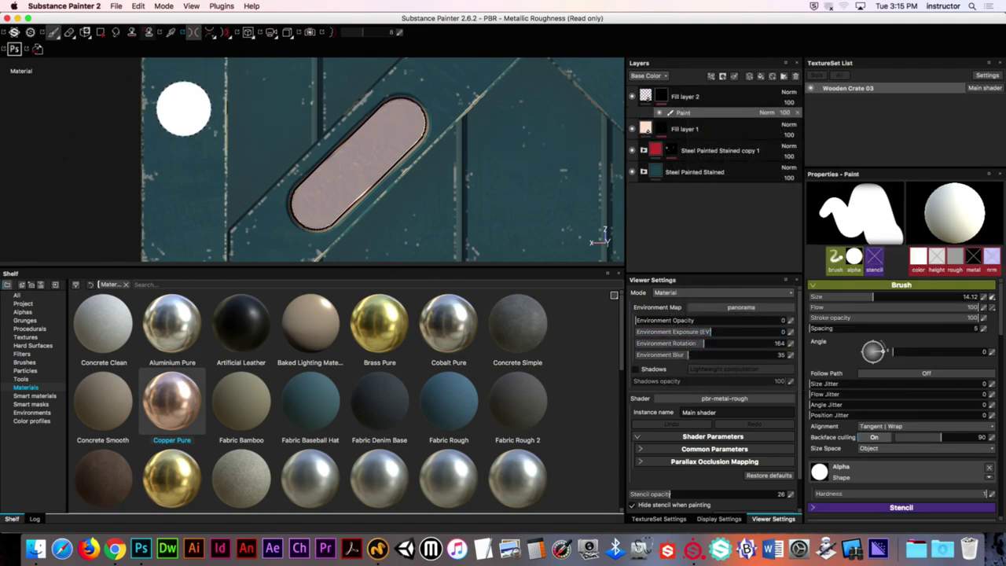
# Shrink the brush to size 3.11 so it fits inside the strip
pyautogui.press('[')
pyautogui.press('[')
pyautogui.press('[')
pyautogui.press('[')
pyautogui.press('[')
pyautogui.press('[')
pyautogui.press('[')
pyautogui.press('[')
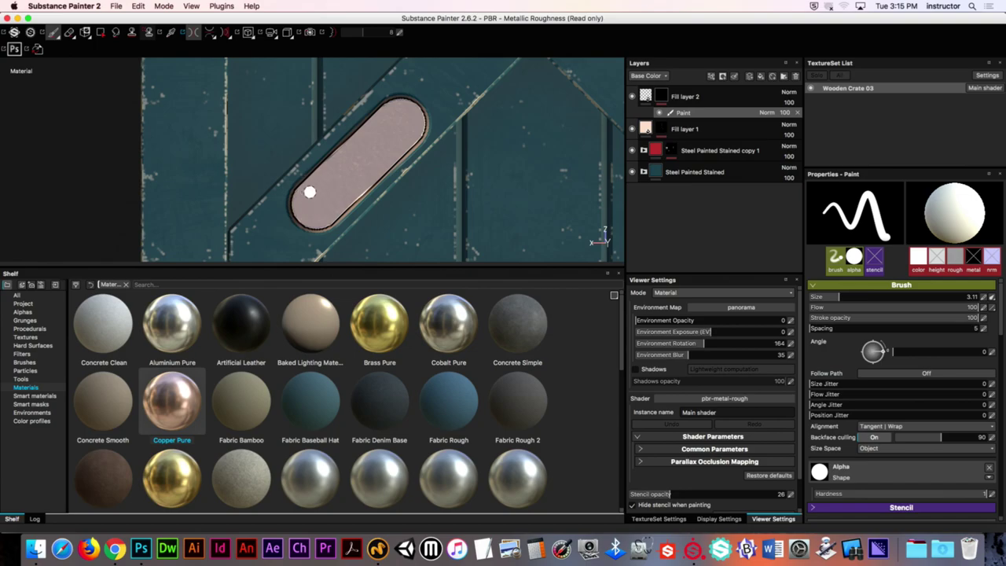
# Lower the height of Fill layer 2 to about -0.4 and return to painting its mask
pyautogui.click(684, 96)
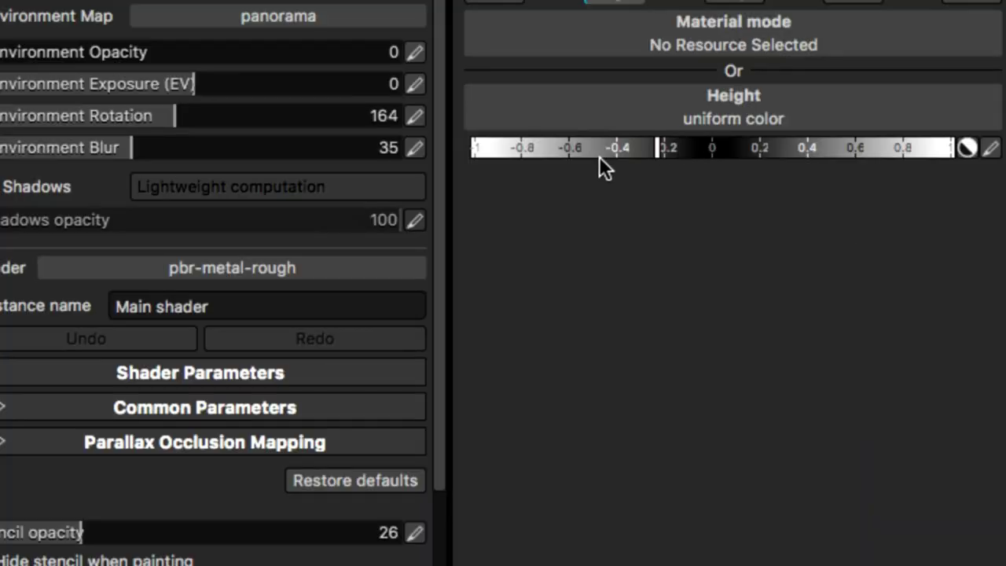
pyautogui.click(602, 158)
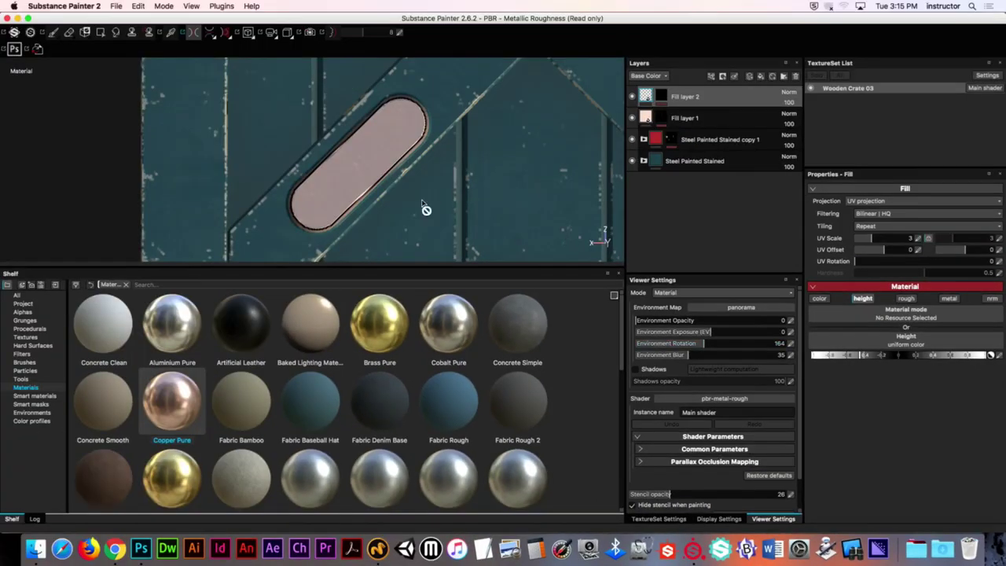
pyautogui.press('1')
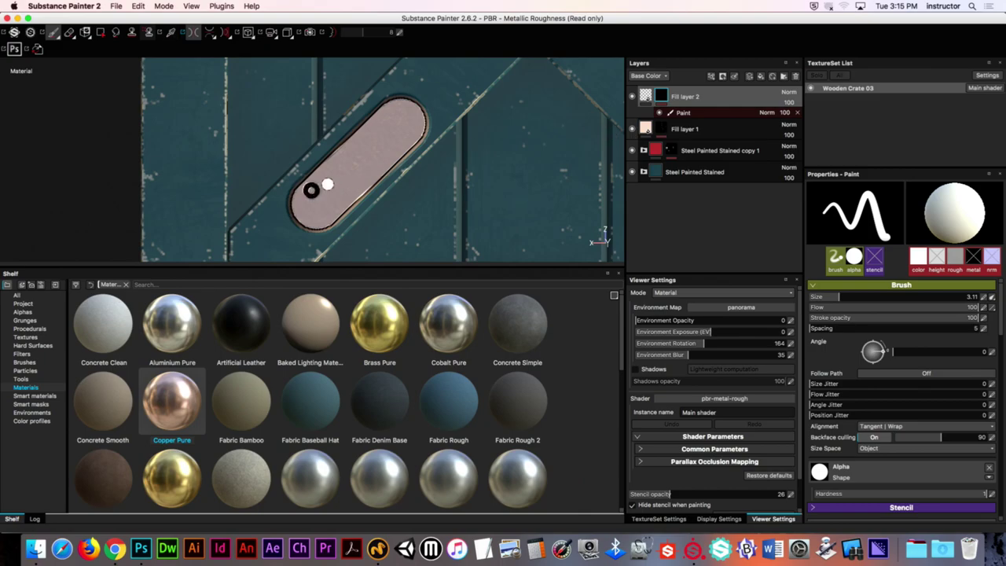
# Paint two parallel straight lines inside the strip and connect their ends into an elongated loop
pyautogui.press('shift')
pyautogui.keyDown('shift'); pyautogui.click(386, 118); pyautogui.keyUp('shift')
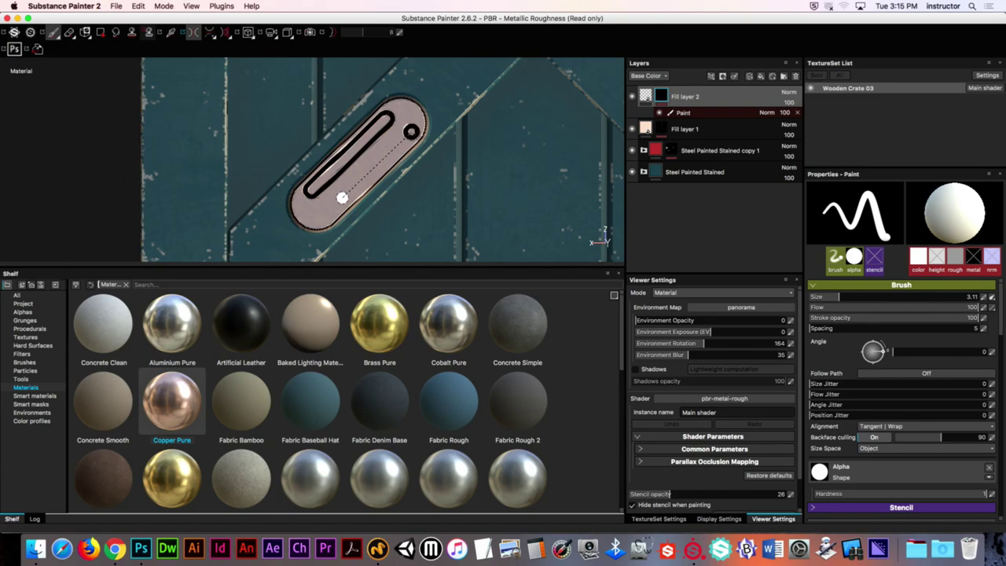
pyautogui.press('shift')
pyautogui.keyDown('shift'); pyautogui.click(331, 209); pyautogui.keyUp('shift')
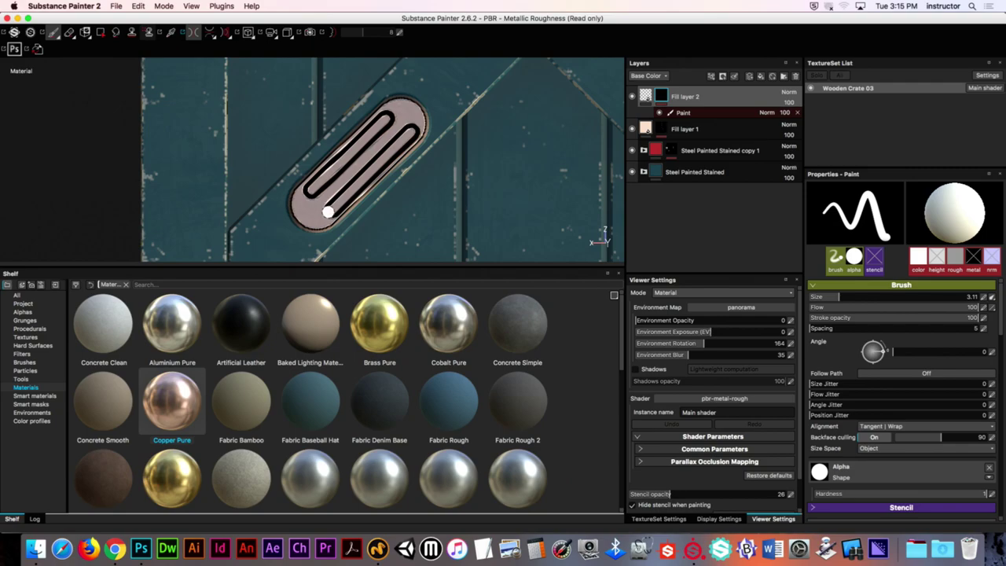
pyautogui.moveTo(317, 217); pyautogui.dragTo(300, 198)
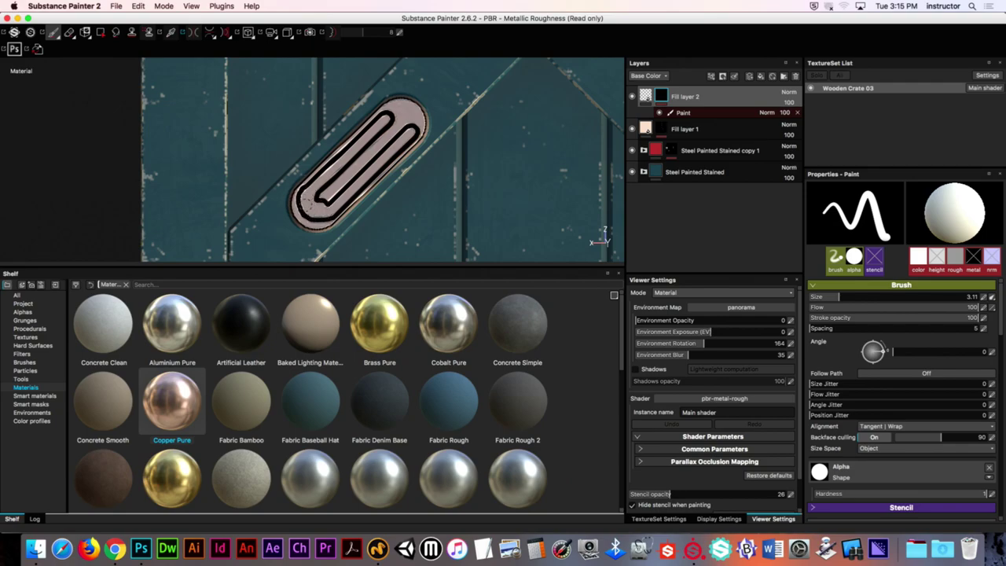
pyautogui.press('l')
pyautogui.moveTo(386, 117)
pyautogui.mouseDown()
pyautogui.moveTo(423, 126)
pyautogui.moveTo(404, 125)
pyautogui.moveTo(402, 137)
pyautogui.moveTo(351, 102)
pyautogui.moveTo(228, 76)
pyautogui.moveTo(496, 102)
pyautogui.moveTo(517, 116)
pyautogui.moveTo(510, 127)
pyautogui.moveTo(426, 122)
pyautogui.moveTo(371, 91)
pyautogui.moveTo(315, 81)
pyautogui.moveTo(401, 114)
pyautogui.mouseUp()
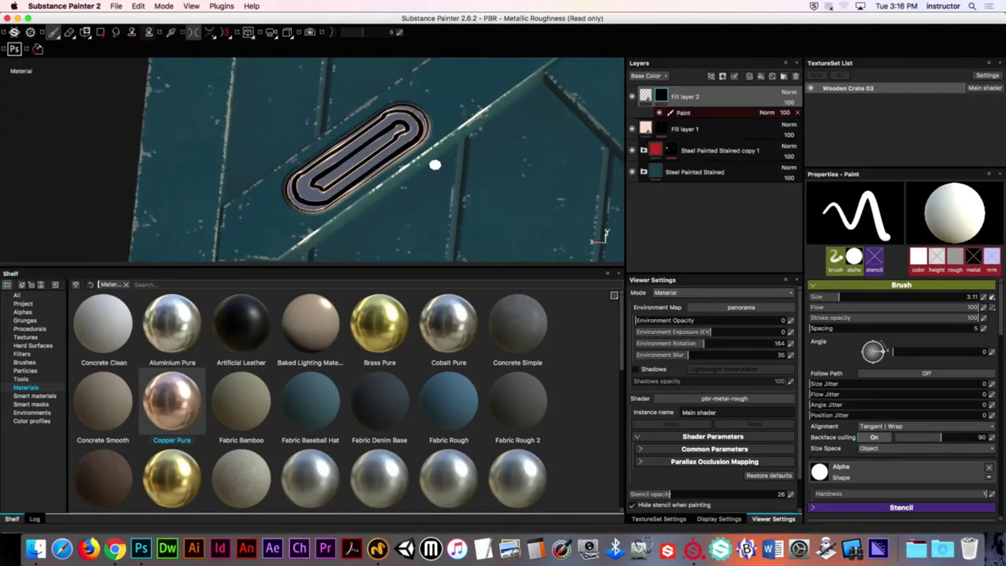
# Set the height of Fill layer 2 to about 0.1
pyautogui.keyDown('alt'); pyautogui.moveTo(420, 163); pyautogui.dragTo(445, 176); pyautogui.keyUp('alt')
pyautogui.click(646, 95)
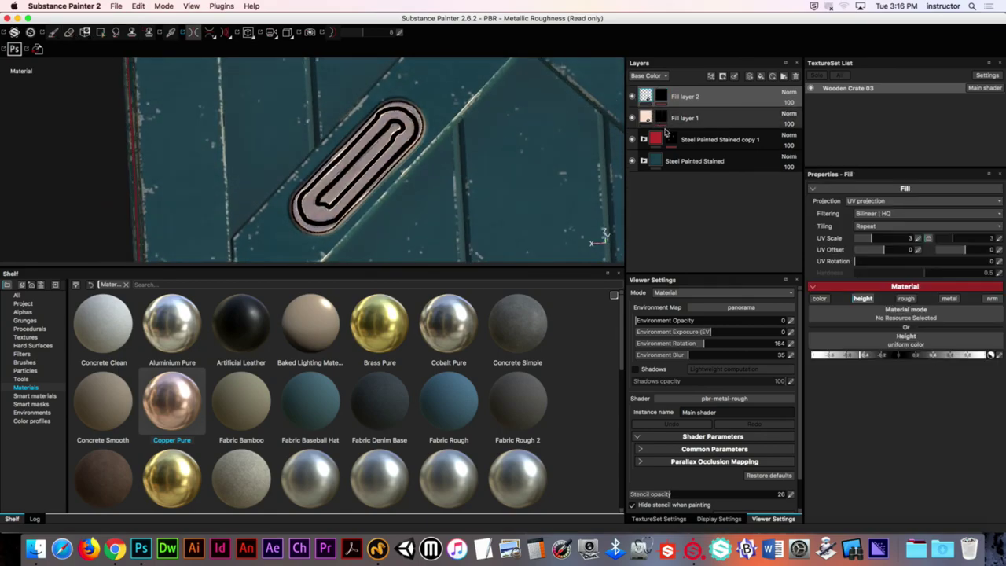
pyautogui.moveTo(863, 356); pyautogui.dragTo(912, 355)
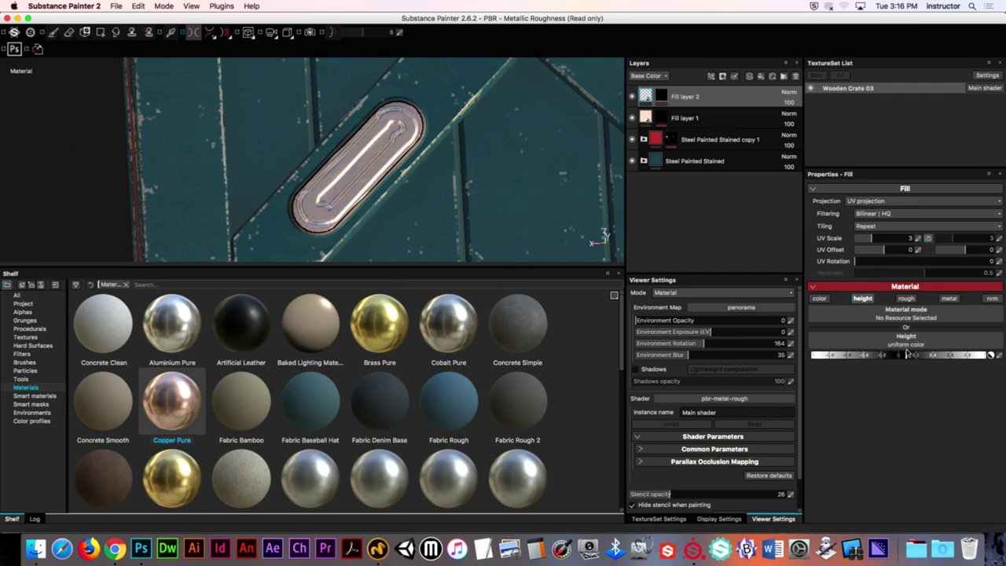
pyautogui.moveTo(896, 355); pyautogui.dragTo(907, 355)
pyautogui.keyDown('alt'); pyautogui.moveTo(550, 169); pyautogui.dragTo(578, 124); pyautogui.keyUp('alt')
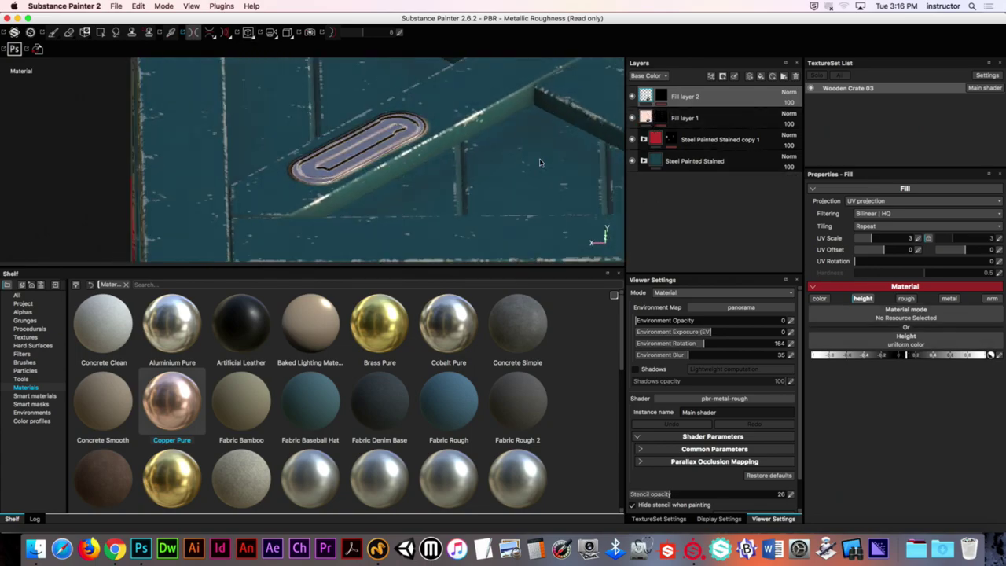
pyautogui.keyDown('alt'); pyautogui.moveTo(411, 140); pyautogui.dragTo(474, 159); pyautogui.keyUp('alt')
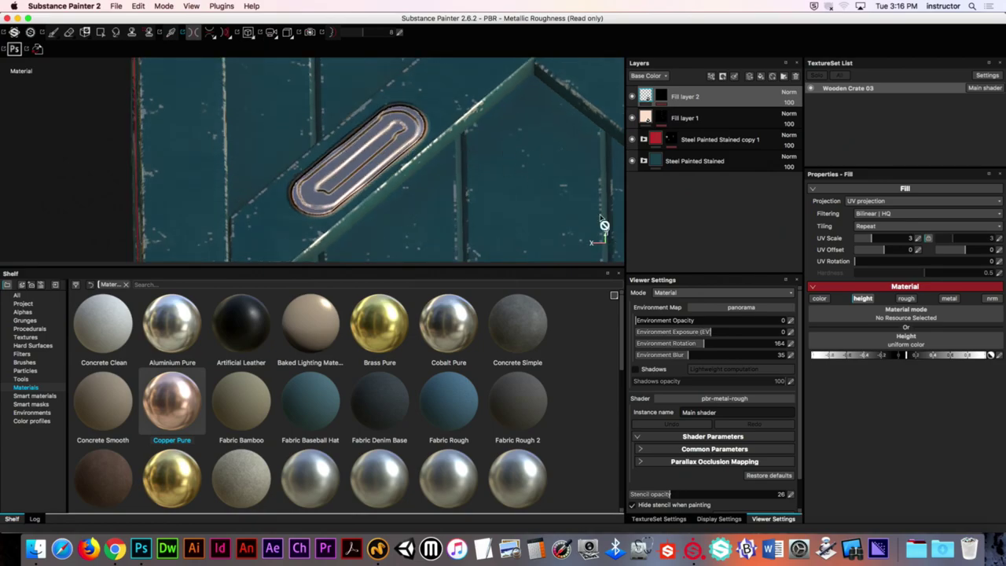
# Enable the color channel on Fill layer 2 and set its base color to pure red (1, 0, 0)
pyautogui.click(819, 299)
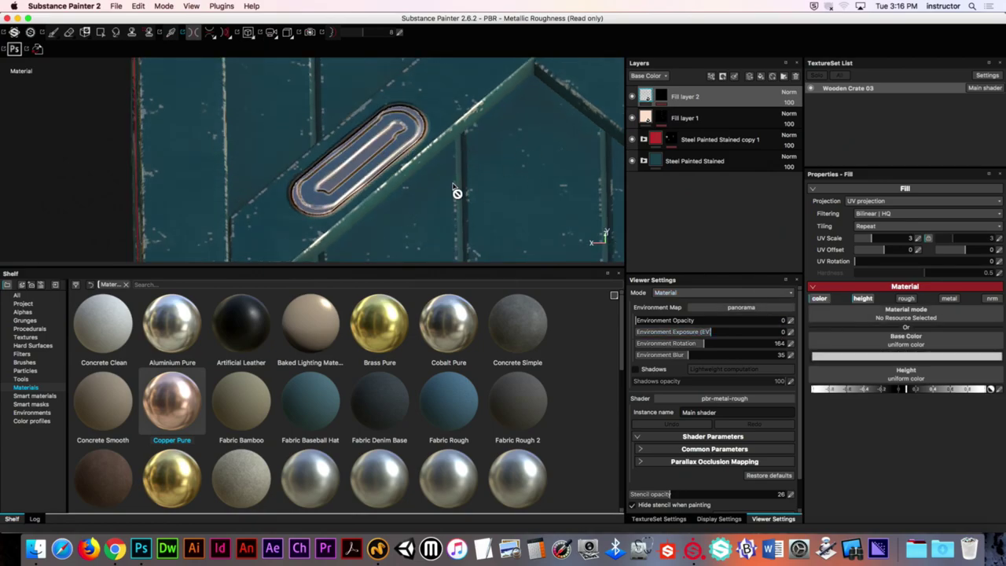
pyautogui.click(826, 356)
pyautogui.click(840, 319)
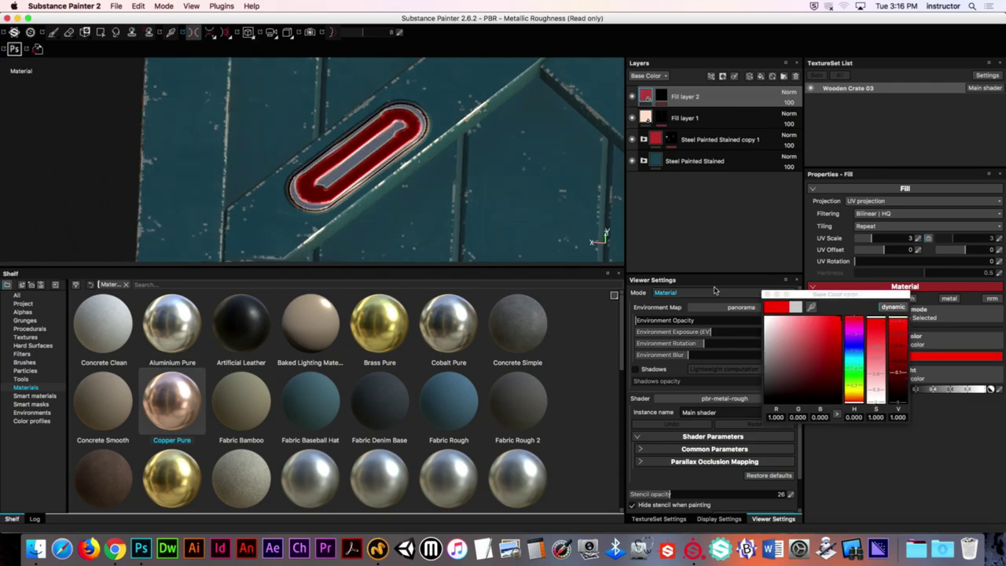
# Paint over the unpainted centre of the strip in Fill layer 2's mask to fill it with red
pyautogui.keyDown('alt'); pyautogui.moveTo(472, 180); pyautogui.dragTo(643, 148); pyautogui.keyUp('alt')
pyautogui.click(661, 96)
pyautogui.moveTo(356, 151); pyautogui.dragTo(313, 167)
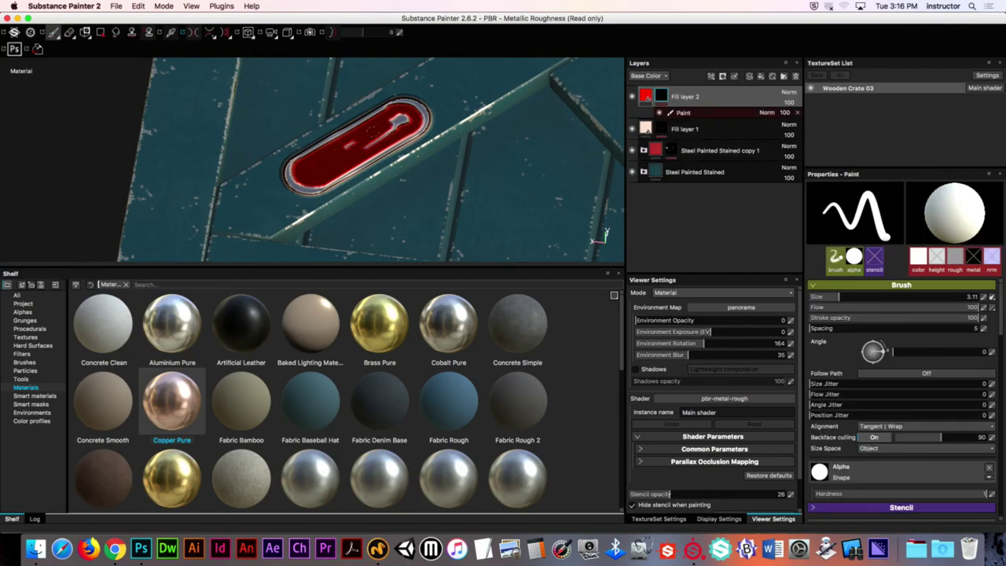
pyautogui.moveTo(401, 120)
pyautogui.keyDown('alt'); pyautogui.mouseDown()
pyautogui.moveTo(70, 106)
pyautogui.moveTo(369, 122)
pyautogui.moveTo(228, 134)
pyautogui.mouseUp(); pyautogui.keyUp('alt')
pyautogui.press('l')
# Raise the height of Fill layer 2 to about 0.3 and rotate the environment lighting to 340
pyautogui.click(684, 96)
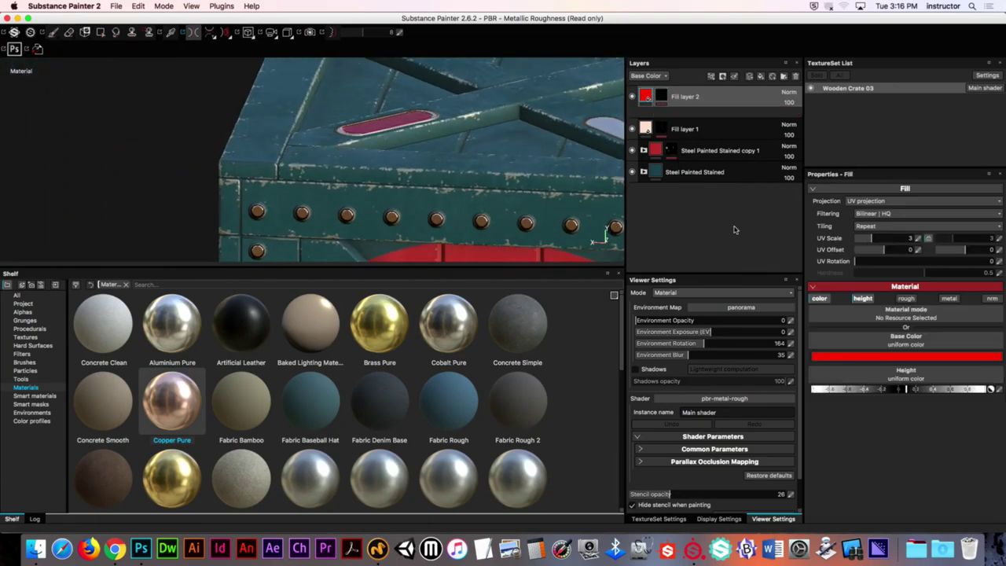
pyautogui.keyDown('alt'); pyautogui.moveTo(488, 173); pyautogui.dragTo(413, 153); pyautogui.keyUp('alt')
pyautogui.keyDown('shift'); pyautogui.moveTo(391, 155); pyautogui.dragTo(338, 161, button='right'); pyautogui.keyUp('shift')
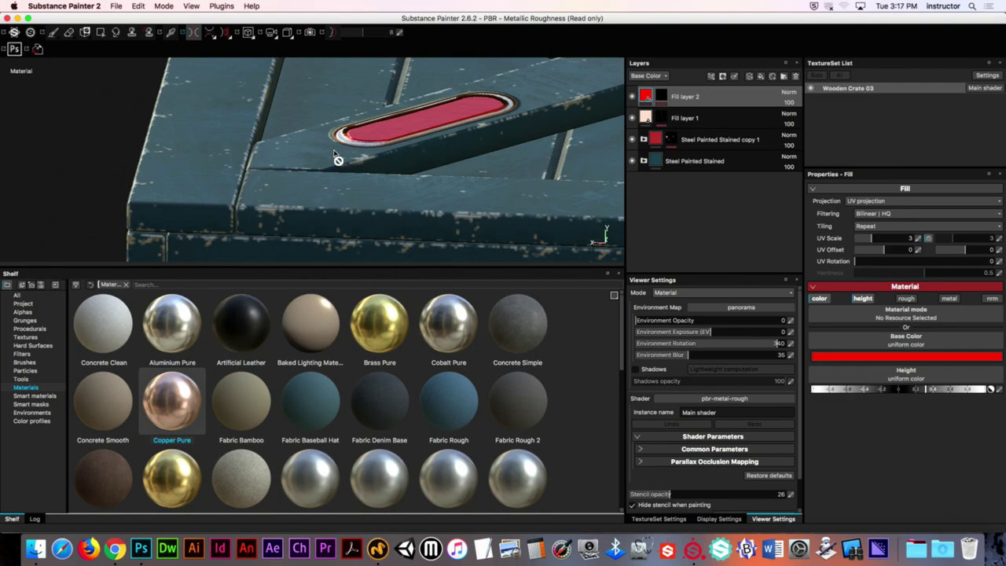
pyautogui.keyDown('alt'); pyautogui.moveTo(427, 144); pyautogui.dragTo(378, 142); pyautogui.keyUp('alt')
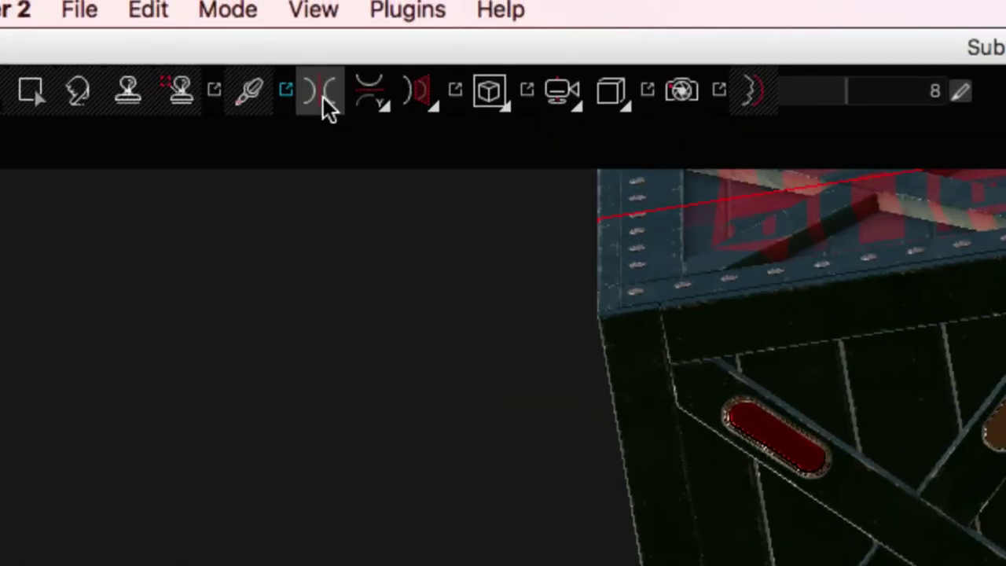
# Turn off painting symmetry and review the red inlay beside the plain strips on the crate's top
pyautogui.moveTo(323, 97); pyautogui.dragTo(616, 346)
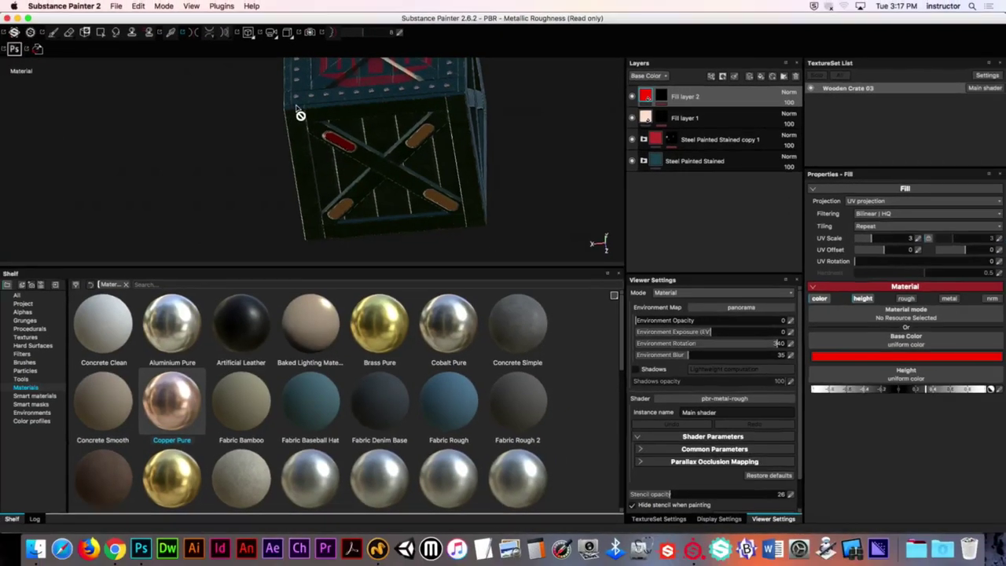
pyautogui.keyDown('alt'); pyautogui.moveTo(335, 119); pyautogui.dragTo(438, 155); pyautogui.keyUp('alt')
pyautogui.scroll(3, 346, 194)
pyautogui.scroll(-3, 370, 167)
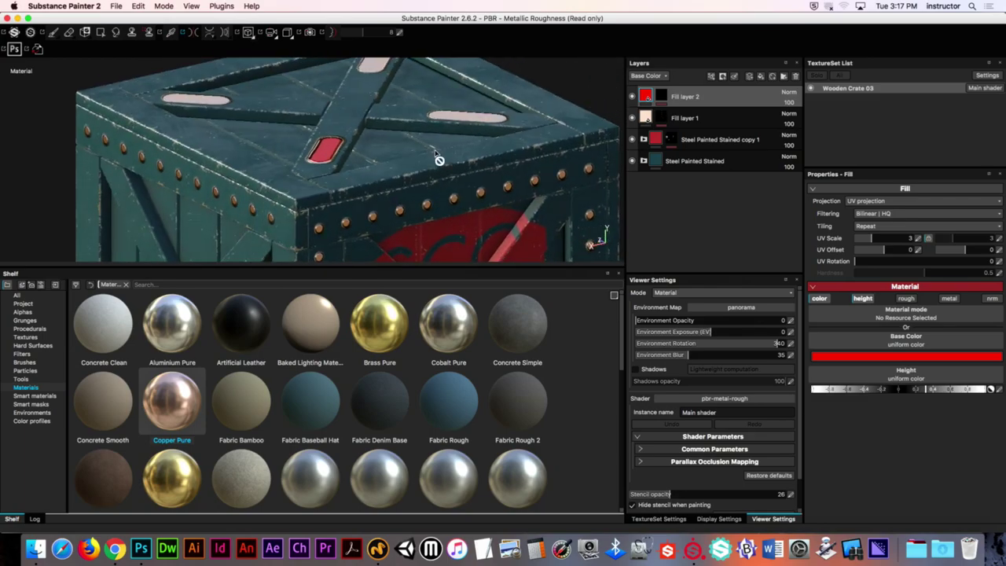
pyautogui.keyDown('alt'); pyautogui.moveTo(366, 202); pyautogui.dragTo(223, 186); pyautogui.keyUp('alt')
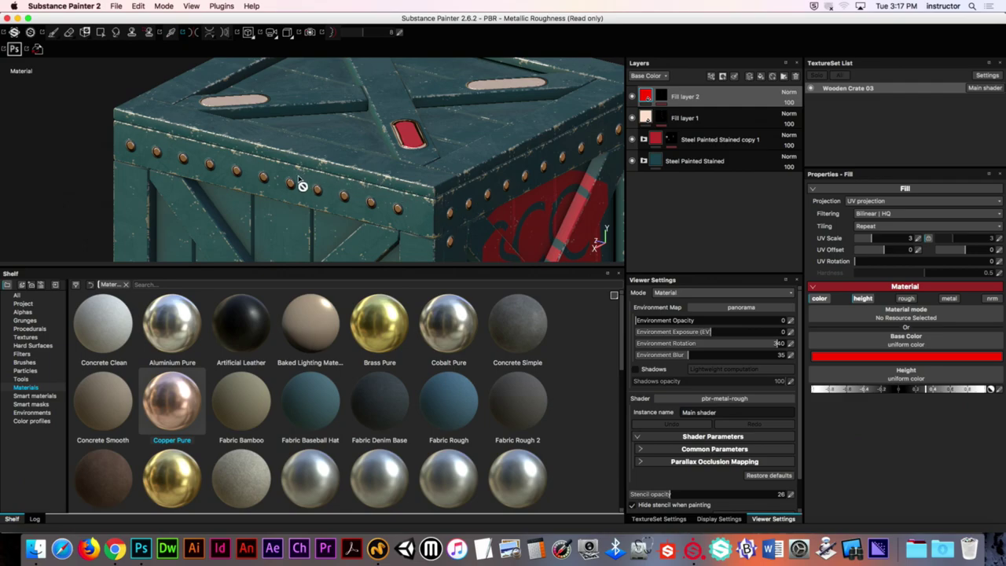
# In Fill layer 1's mask, paint a straight strip along the upper edge of the crate's side face
pyautogui.click(660, 118)
pyautogui.press('f')
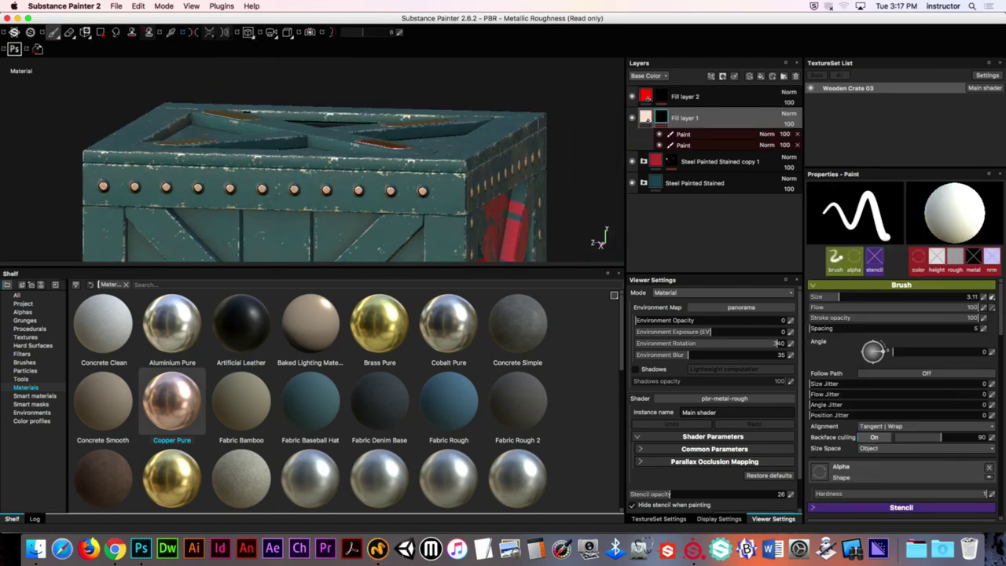
pyautogui.keyDown('alt'); pyautogui.moveTo(362, 170); pyautogui.dragTo(383, 166); pyautogui.keyUp('alt')
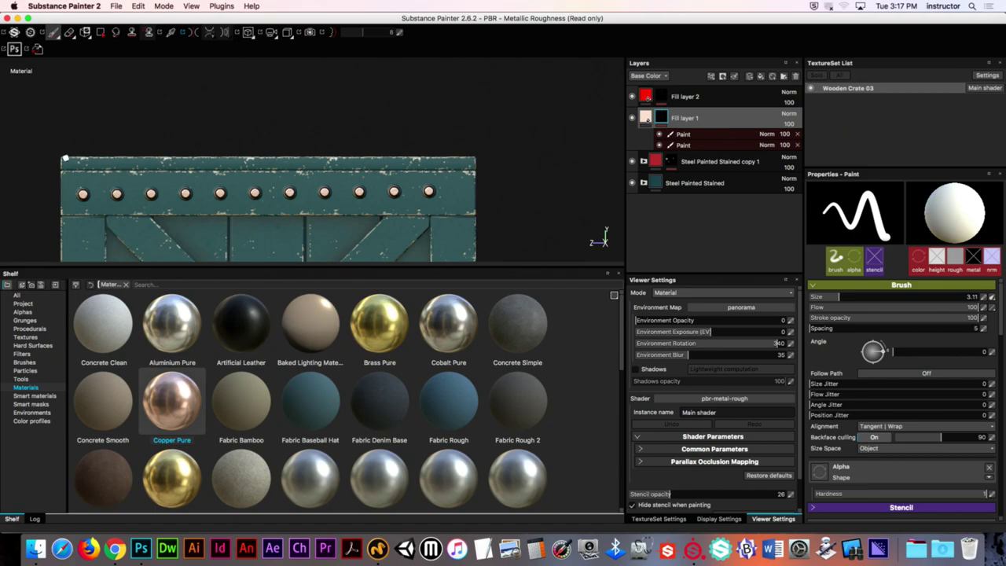
pyautogui.press('shift')
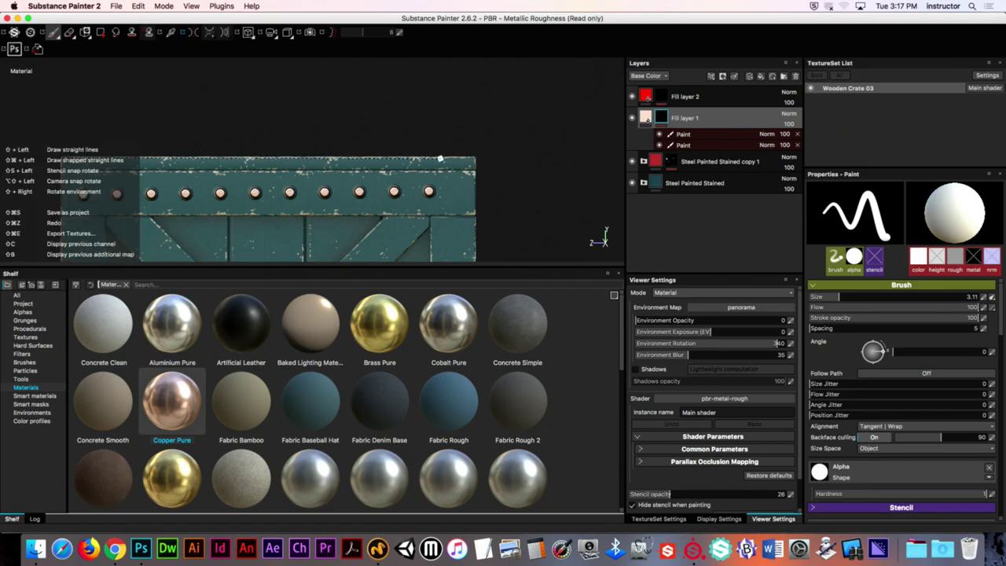
pyautogui.keyDown('shift'); pyautogui.click(472, 159); pyautogui.keyUp('shift')
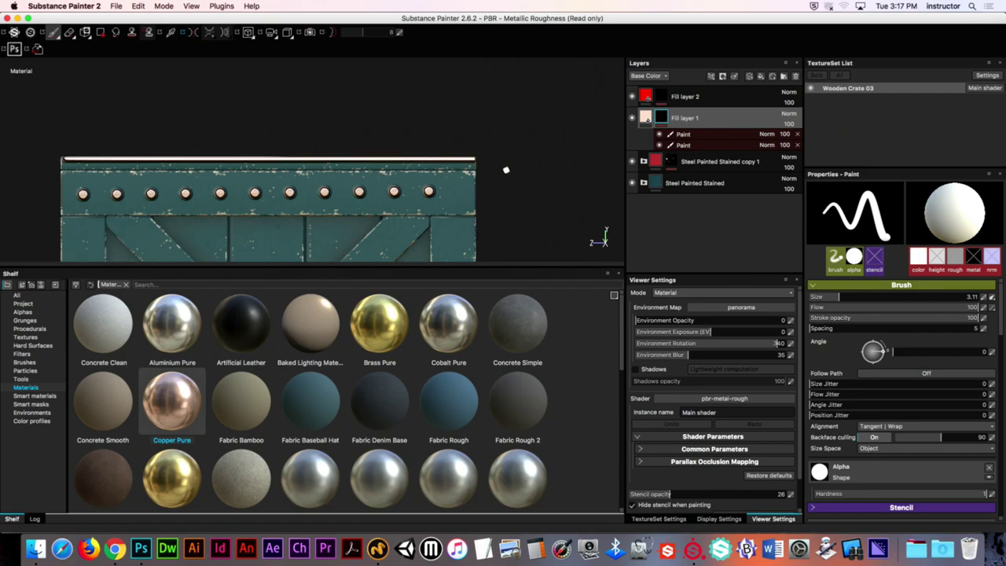
# In Fill layer 1's mask, start a straight strip along the outer edge of the crate's top face and enlarge the viewport
pyautogui.keyDown('alt'); pyautogui.moveTo(558, 183); pyautogui.dragTo(317, 202); pyautogui.keyUp('alt')
pyautogui.keyDown('alt'); pyautogui.moveTo(379, 95); pyautogui.dragTo(354, 93); pyautogui.keyUp('alt')
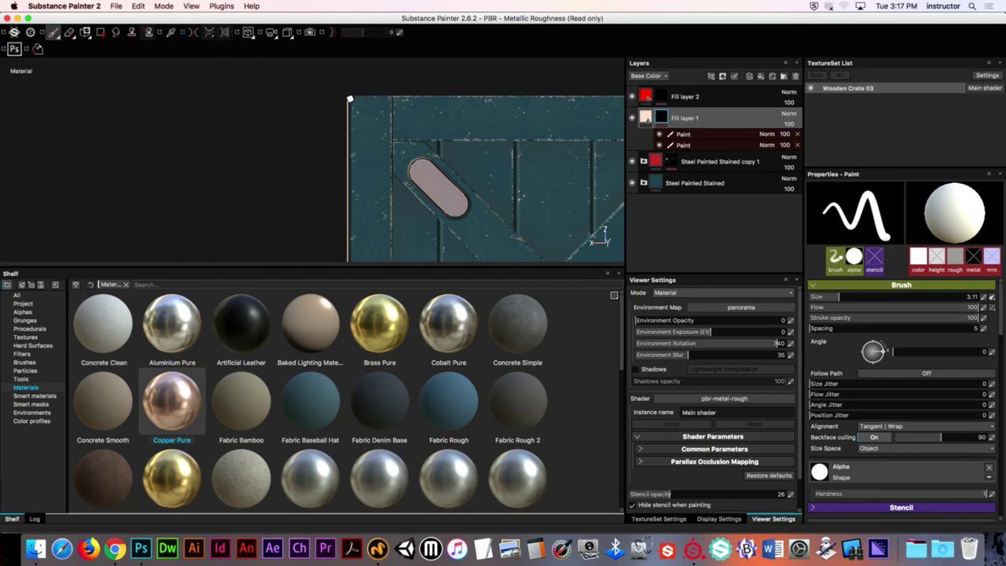
pyautogui.moveTo(375, 217)
pyautogui.keyDown('alt'); pyautogui.mouseDown()
pyautogui.moveTo(365, 31)
pyautogui.moveTo(359, 184)
pyautogui.moveTo(341, 172)
pyautogui.moveTo(348, 197)
pyautogui.moveTo(319, 160)
pyautogui.moveTo(361, 139)
pyautogui.moveTo(296, 202)
pyautogui.moveTo(291, 148)
pyautogui.moveTo(299, 189)
pyautogui.mouseUp(); pyautogui.keyUp('alt')
pyautogui.press('shift')
pyautogui.keyDown('shift'); pyautogui.click(350, 216); pyautogui.keyUp('shift')
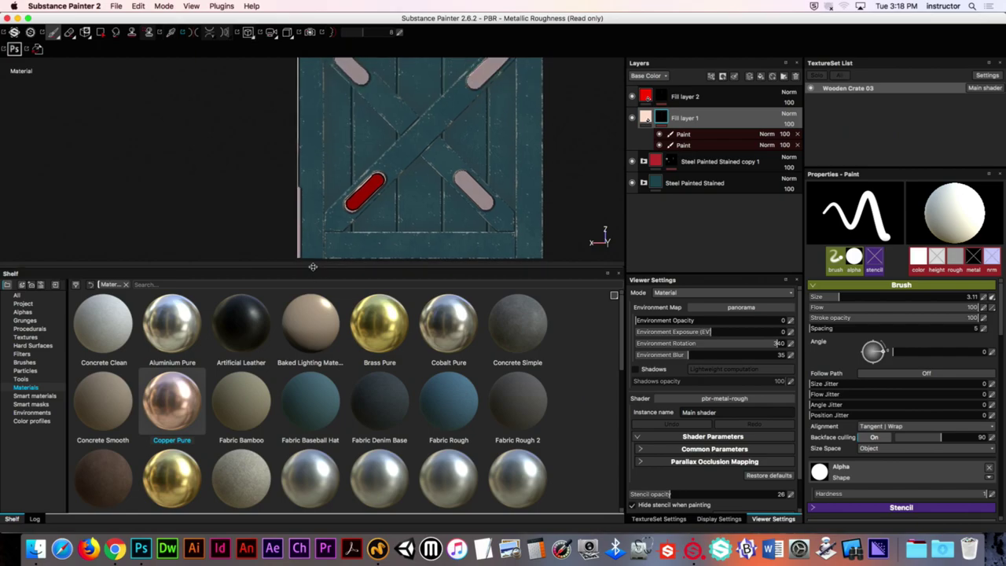
pyautogui.moveTo(312, 275); pyautogui.dragTo(305, 441)
pyautogui.keyDown('alt'); pyautogui.moveTo(335, 283); pyautogui.dragTo(245, 260, button='right'); pyautogui.keyUp('alt')
pyautogui.moveTo(321, 259)
pyautogui.keyDown('alt'); pyautogui.mouseDown()
pyautogui.moveTo(319, 272)
pyautogui.moveTo(316, 264)
pyautogui.mouseUp(); pyautogui.keyUp('alt')
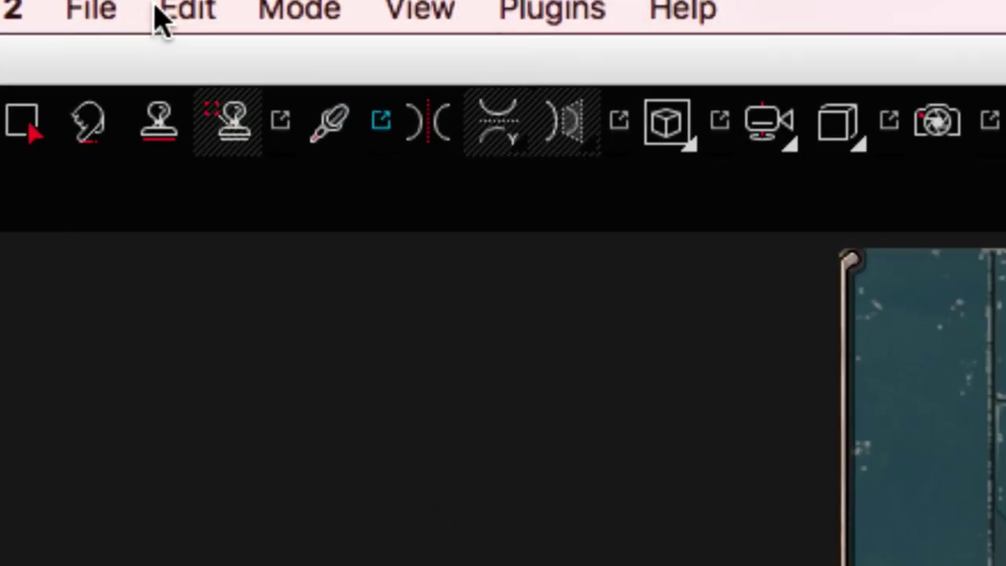
# Try painting symmetry with the Y and X mirror axes and switch symmetry back off
pyautogui.click(424, 142)
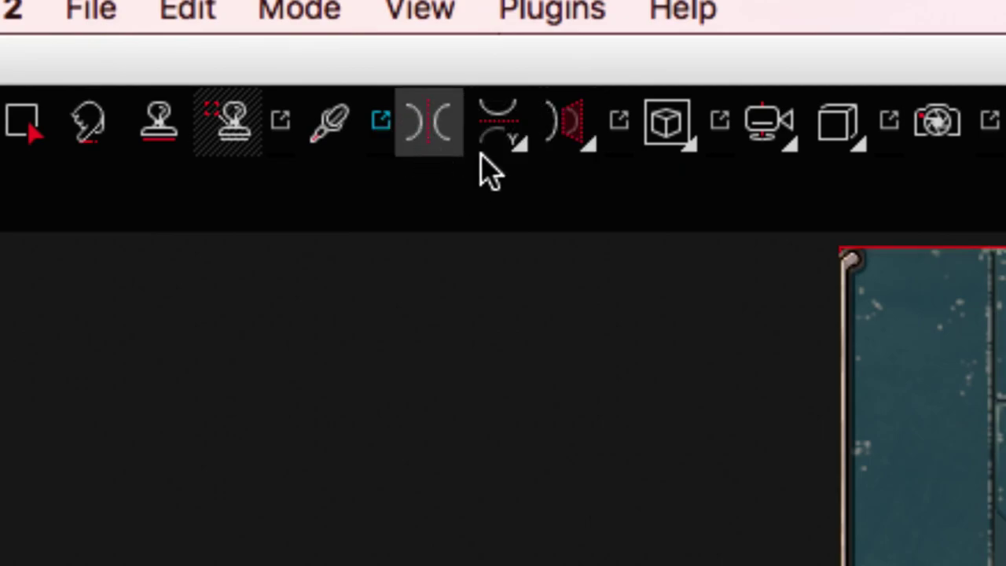
pyautogui.click(511, 126)
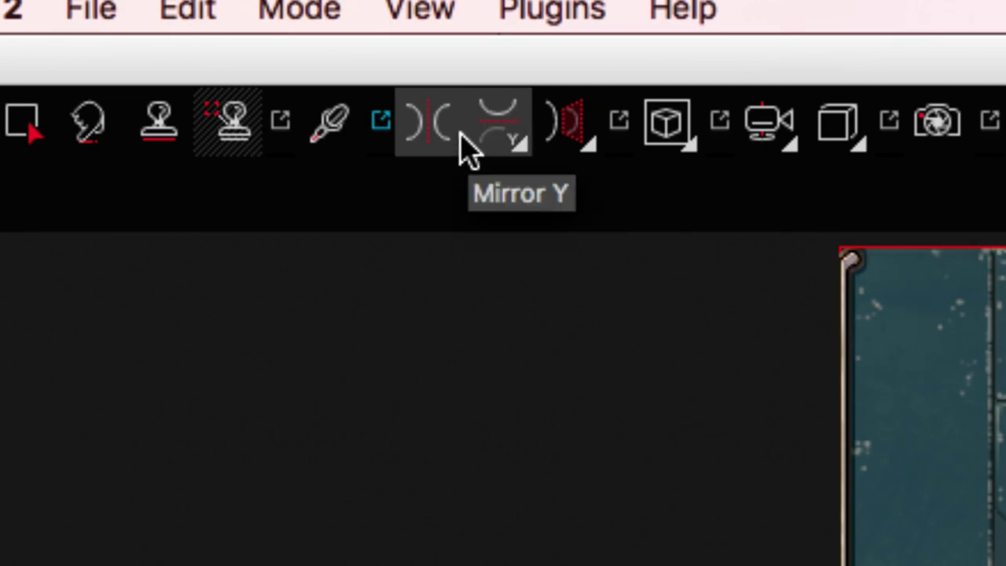
pyautogui.click(485, 142)
pyautogui.click(517, 186)
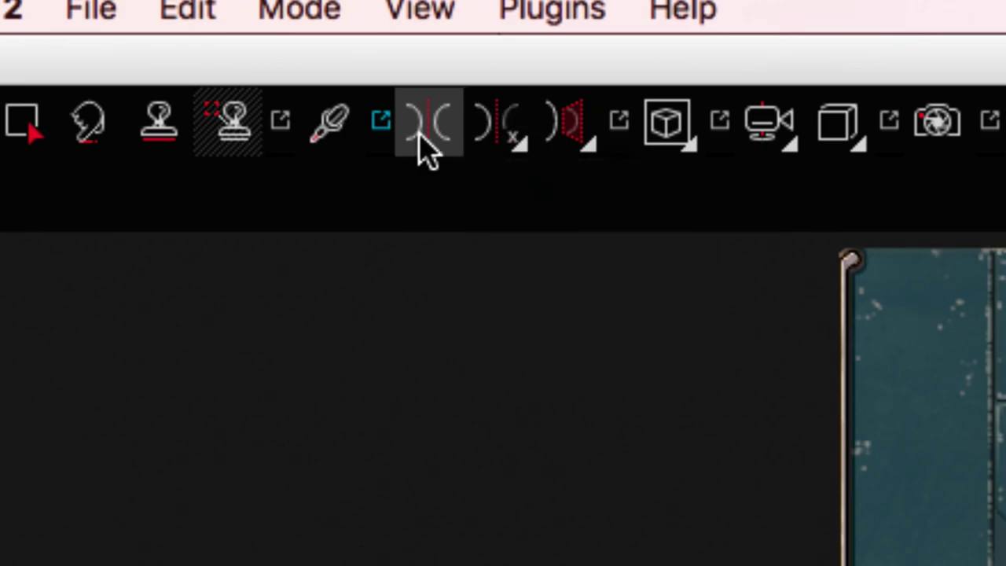
pyautogui.click(417, 150)
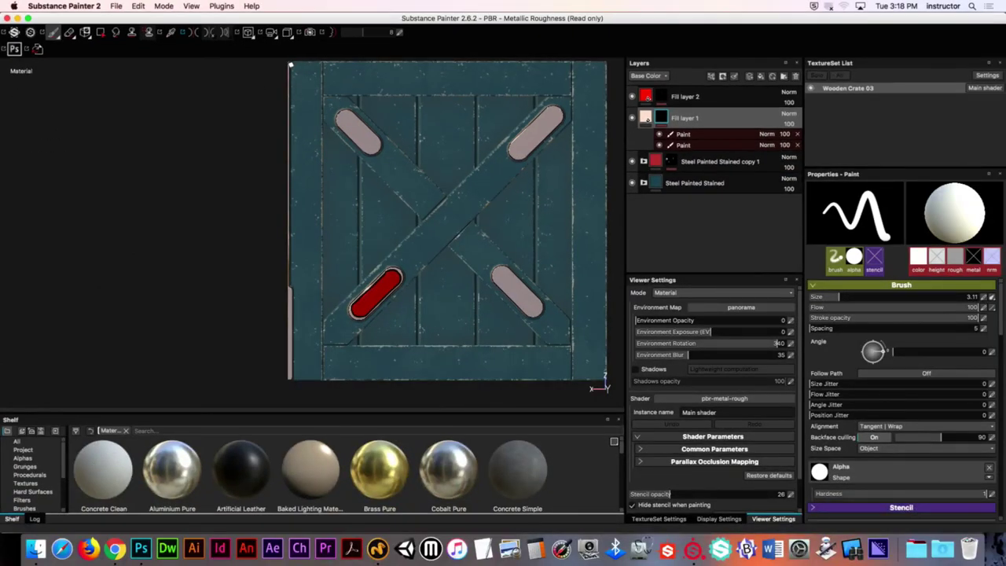
# Complete the straight strip along the crate's top edge in Fill layer 1's mask and inspect the trim from an angle
pyautogui.press('shift')
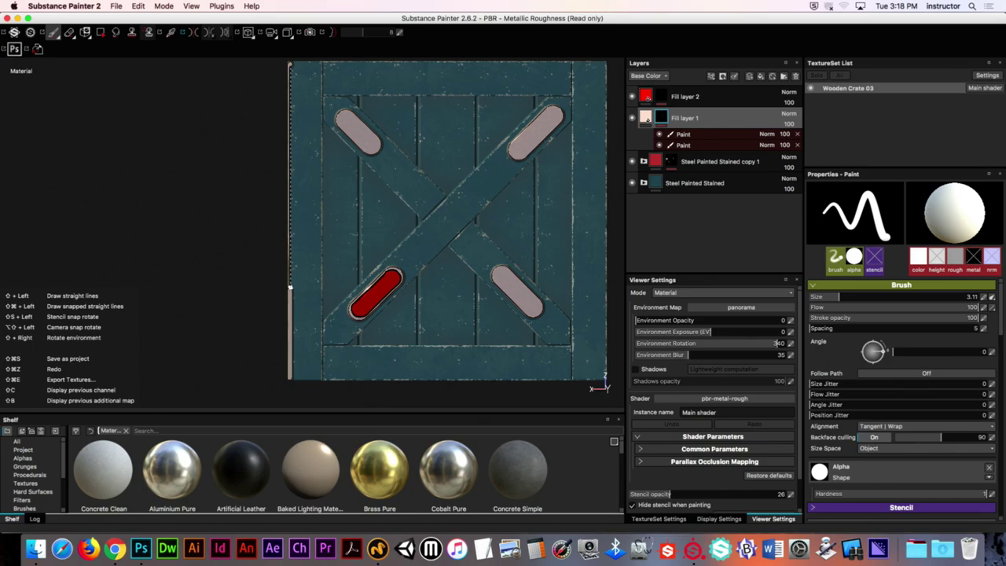
pyautogui.keyDown('shift'); pyautogui.click(290, 288); pyautogui.keyUp('shift')
pyautogui.keyDown('alt'); pyautogui.moveTo(245, 301); pyautogui.dragTo(172, 257); pyautogui.keyUp('alt')
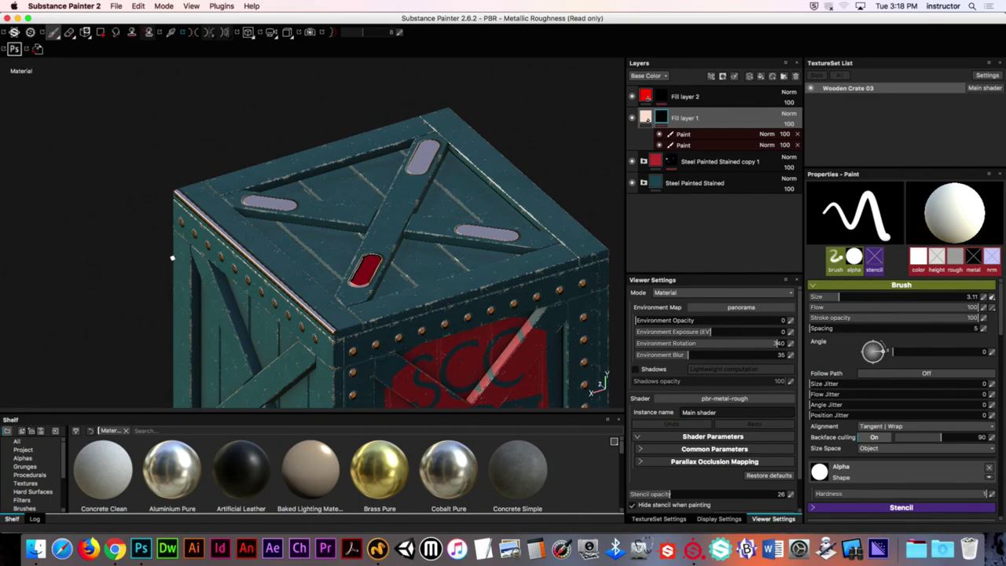
pyautogui.keyDown('alt'); pyautogui.moveTo(172, 257); pyautogui.dragTo(256, 261); pyautogui.keyUp('alt')
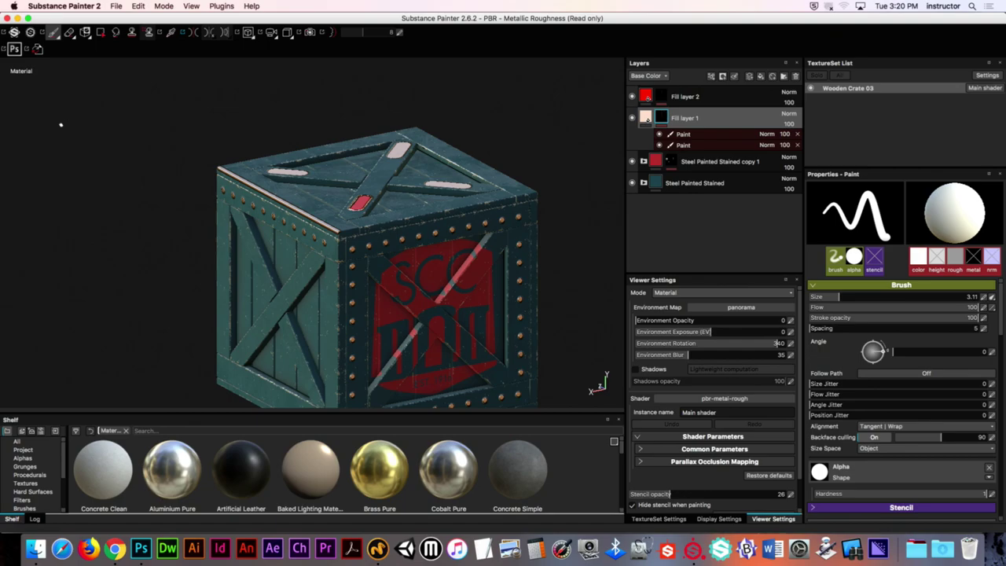
# Switch to Chrome, look up the Week 07 Substance Painter learning resources in the course modules, and return to Substance Painter
pyautogui.click(116, 547)
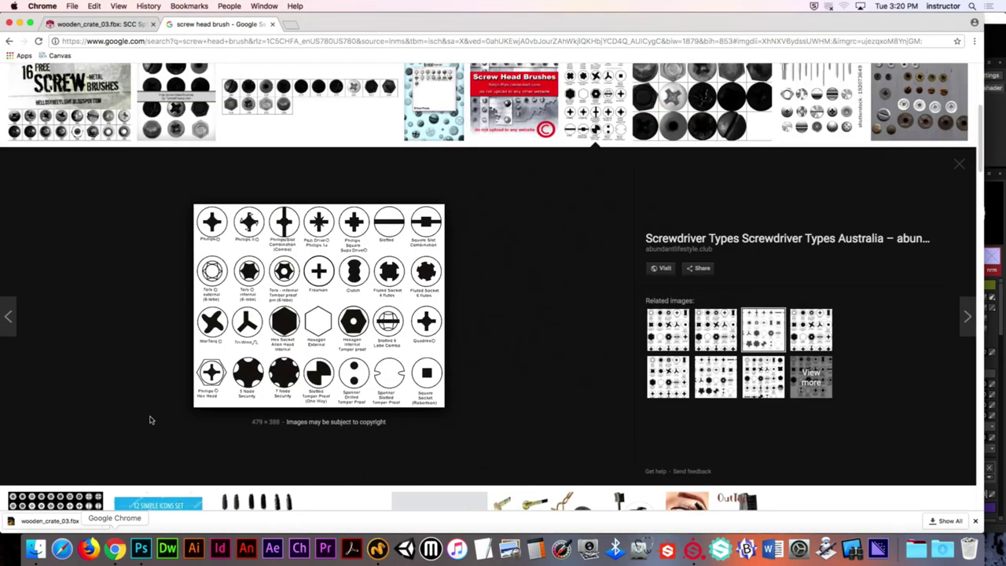
pyautogui.click(101, 26)
pyautogui.click(79, 152)
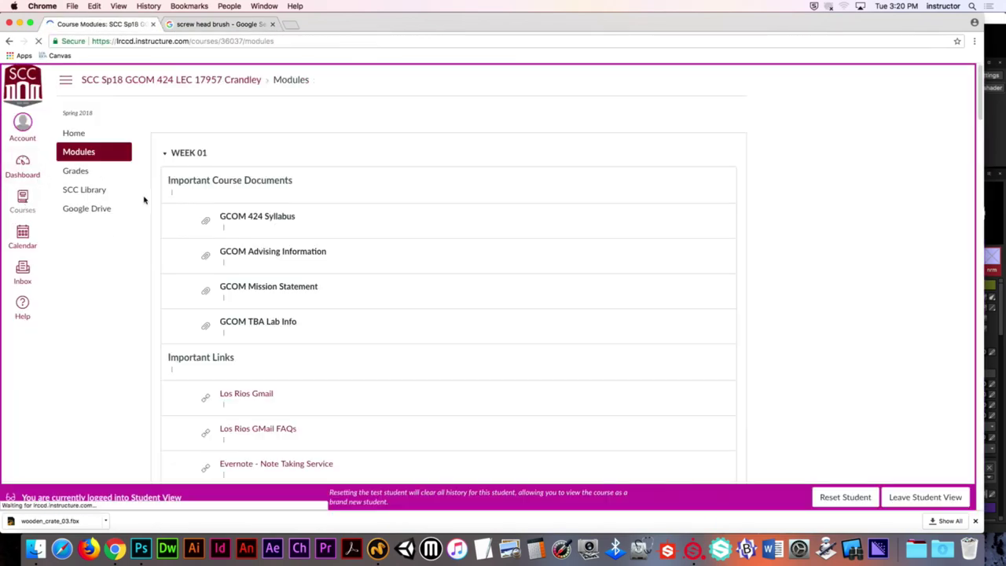
pyautogui.scroll(-15, 196, 300)
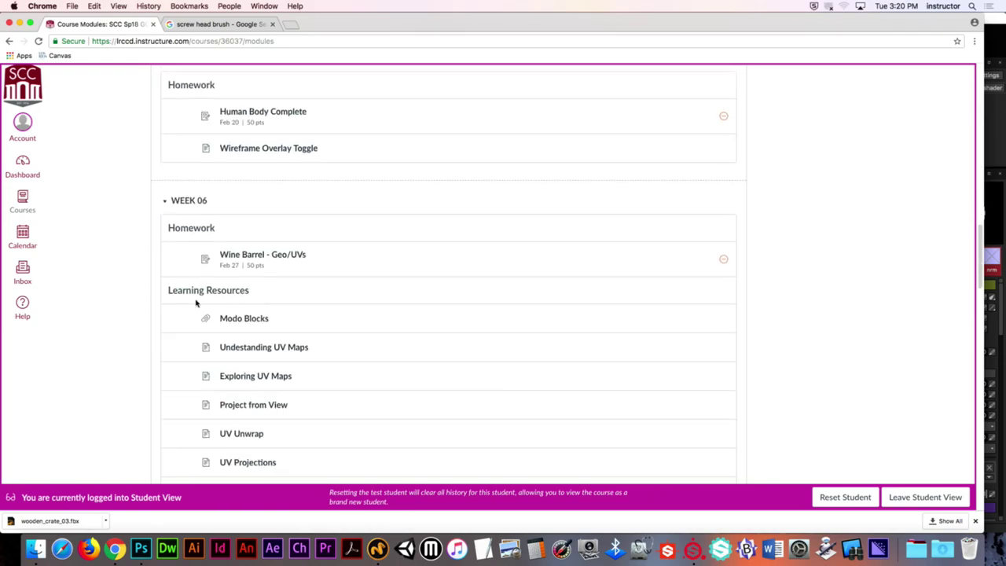
pyautogui.scroll(-10, 198, 302)
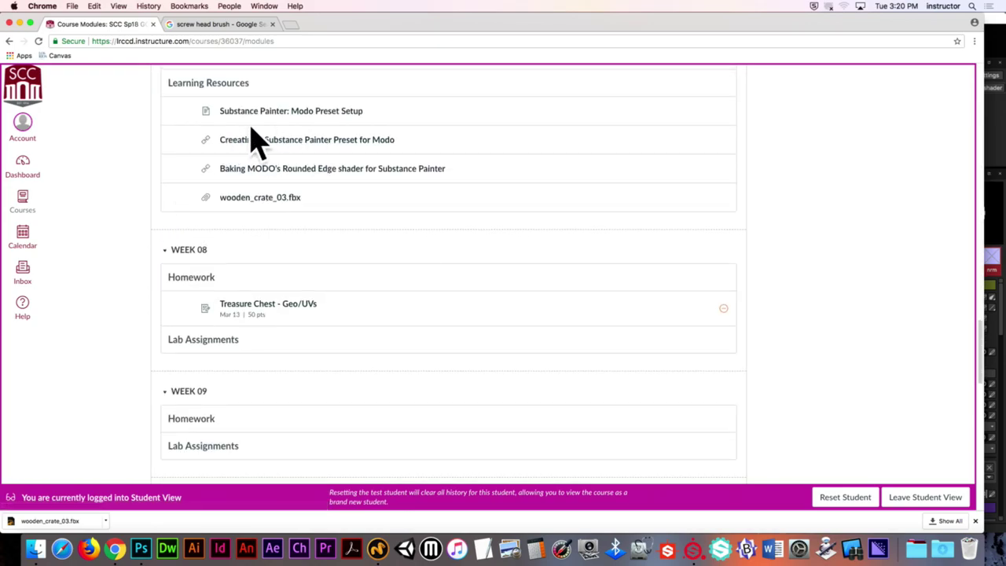
pyautogui.scroll(2, 279, 133)
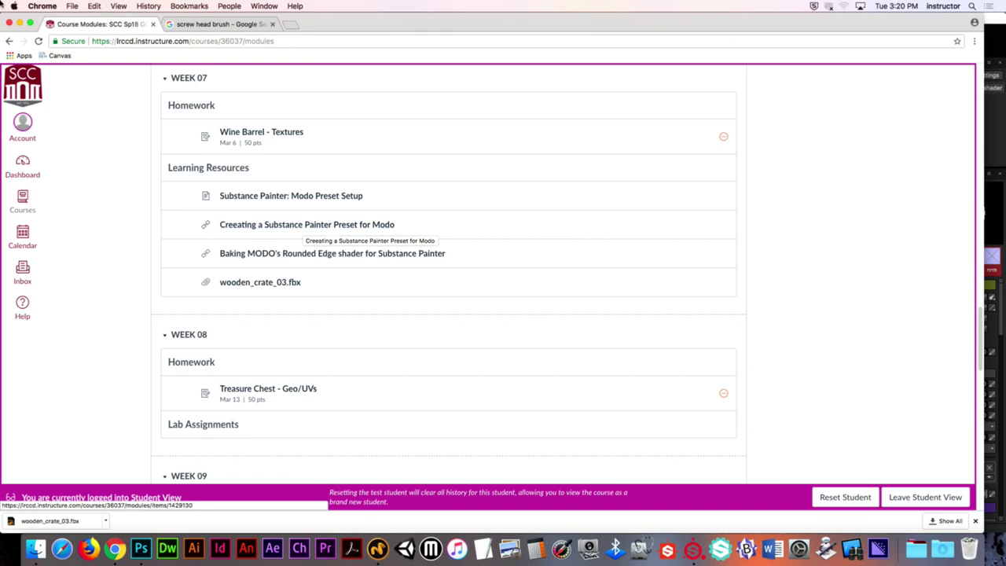
pyautogui.click(42, 6)
pyautogui.click(70, 94)
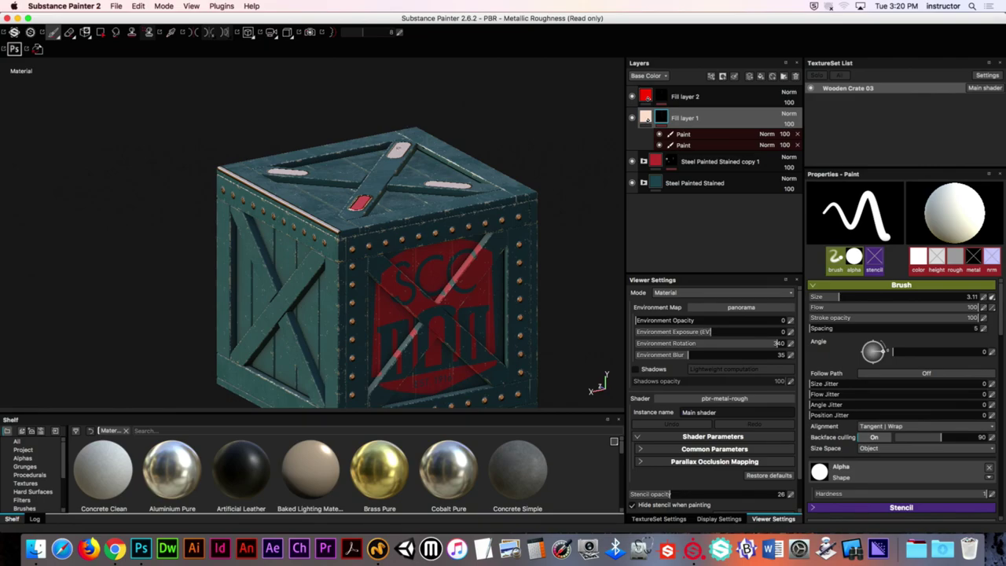
# Save the project to the Desktop as pats_crate
pyautogui.keyDown('alt'); pyautogui.moveTo(390, 224); pyautogui.dragTo(364, 223); pyautogui.keyUp('alt')
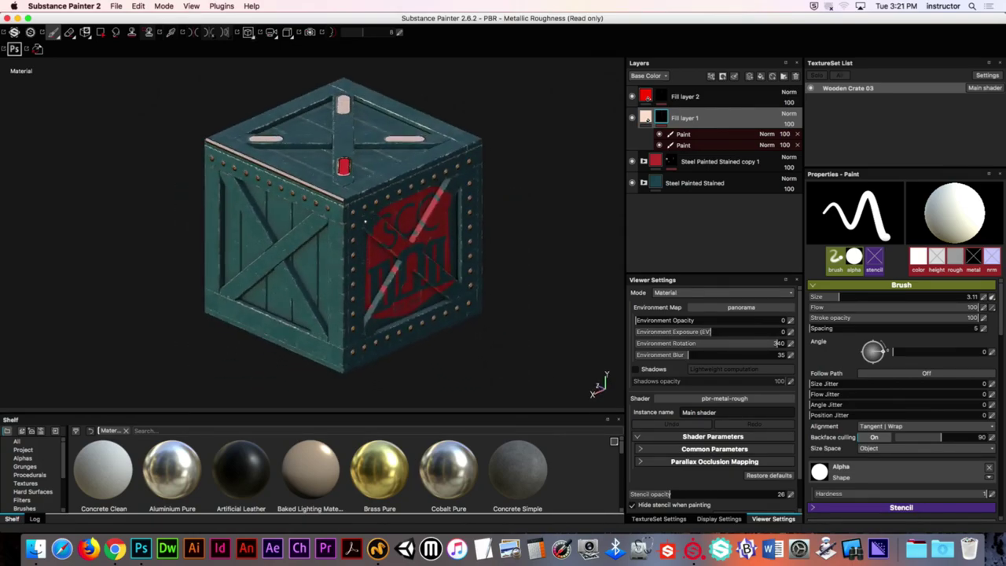
pyautogui.click(115, 5)
pyautogui.click(130, 97)
pyautogui.write('patsc')
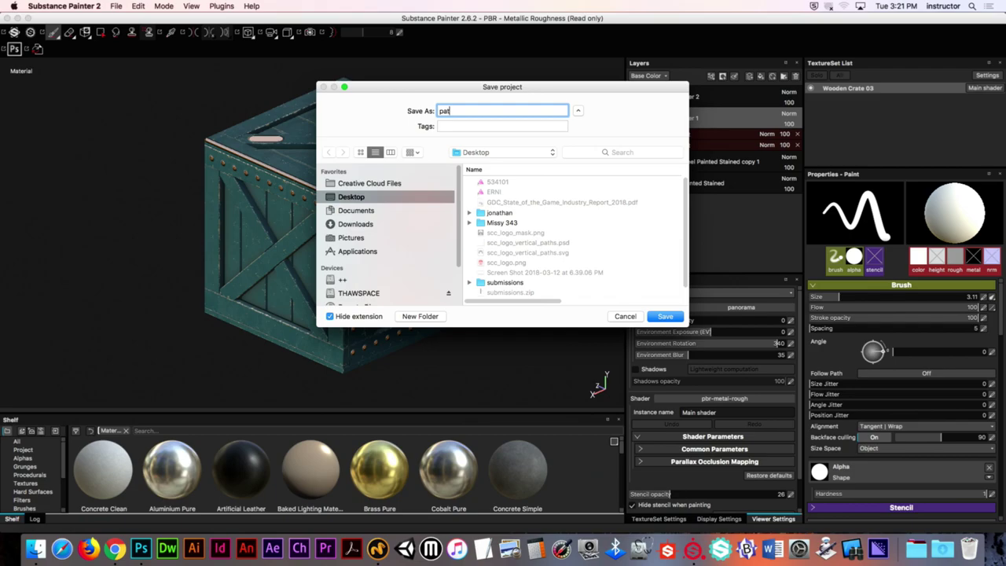
pyautogui.press('BackSpace')
pyautogui.write('_crate')
pyautogui.click(664, 315)
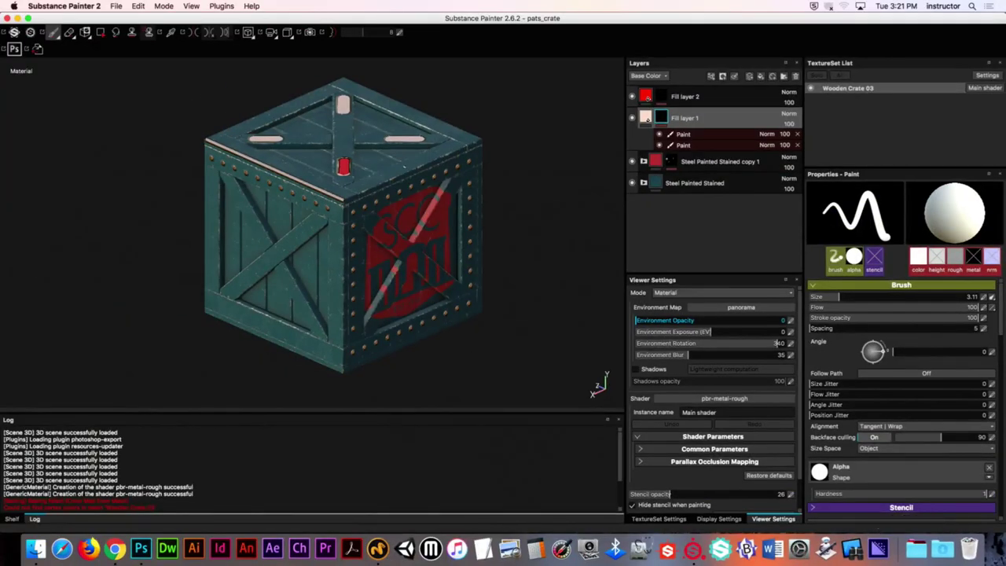
# Hide Substance Painter, move pats_crate.spp to a clear spot on the desktop, and show its file information
pyautogui.click(64, 6)
pyautogui.click(71, 65)
pyautogui.moveTo(904, 106); pyautogui.dragTo(712, 106)
pyautogui.click(718, 162)
pyautogui.click(716, 95)
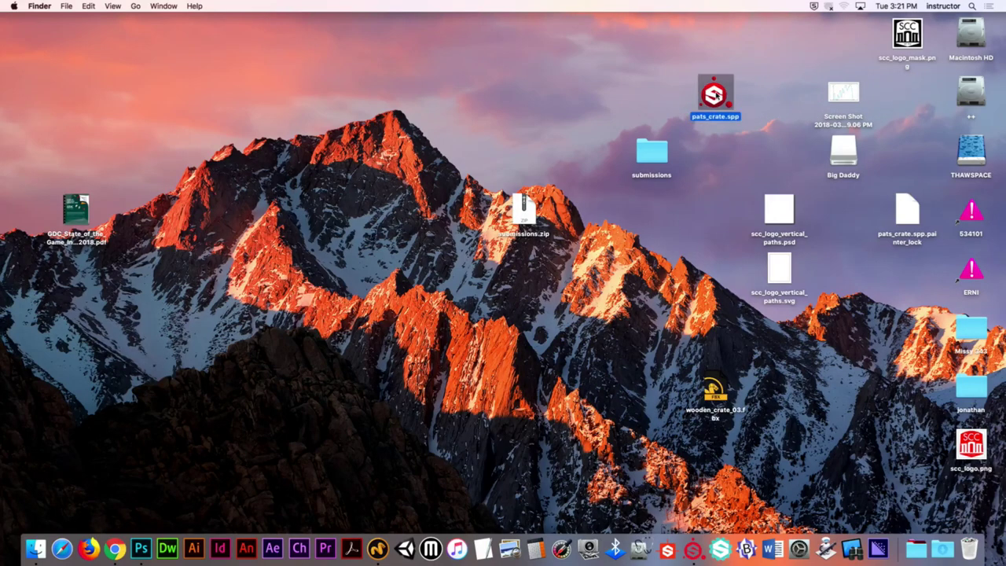
pyautogui.press('super+i')
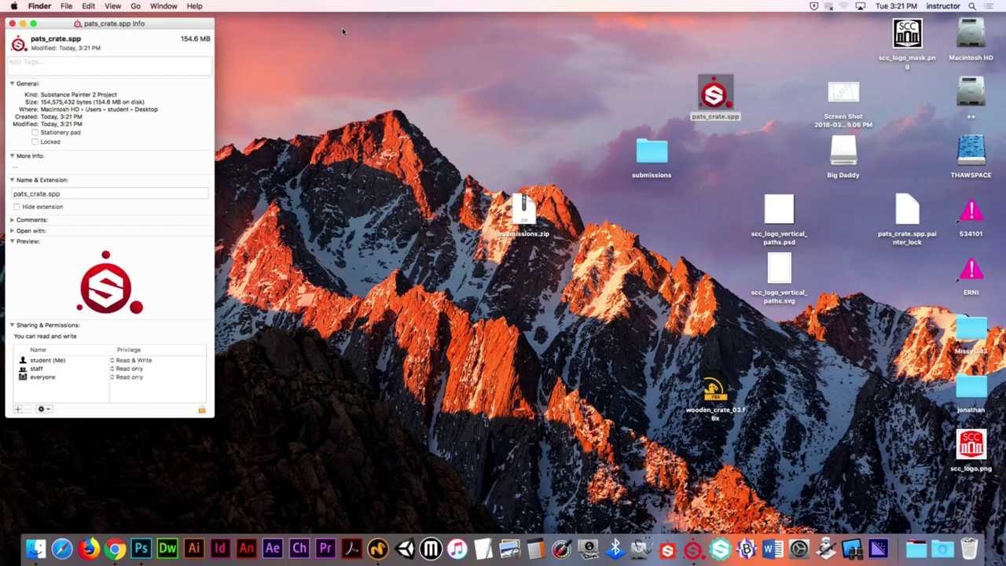
# Close the file information and reposition pats_crate.spp on the desktop near the submissions folder
pyautogui.moveTo(121, 24); pyautogui.dragTo(132, 23)
pyautogui.click(24, 24)
pyautogui.moveTo(725, 74); pyautogui.dragTo(598, 73)
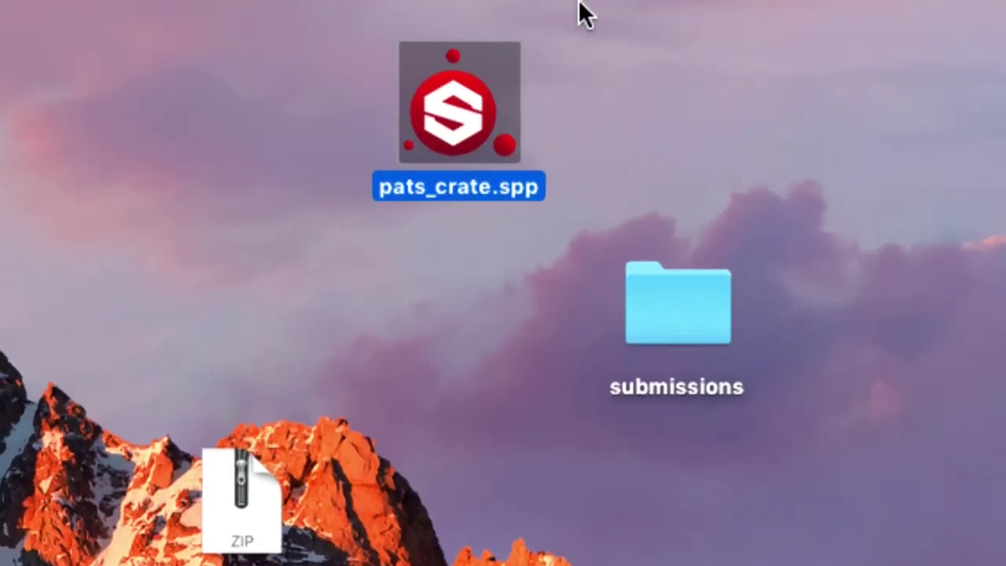
pyautogui.moveTo(470, 104); pyautogui.dragTo(373, 147)
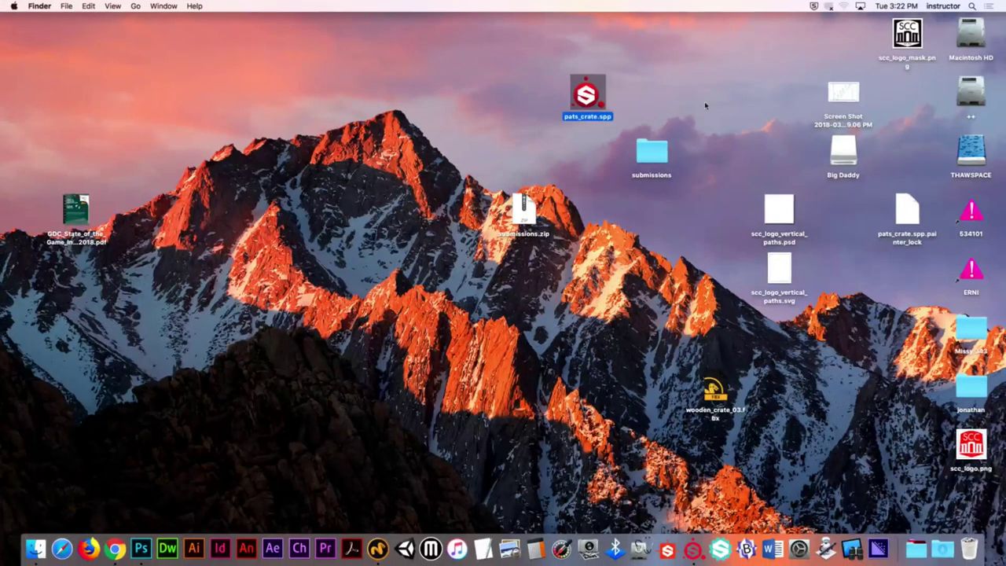
# Open Macintosh HD's PATS_STUFF folder and browse through B-17 and TEXTURES to the PROPELLOR folder
pyautogui.click(884, 133)
pyautogui.doubleClick(973, 39)
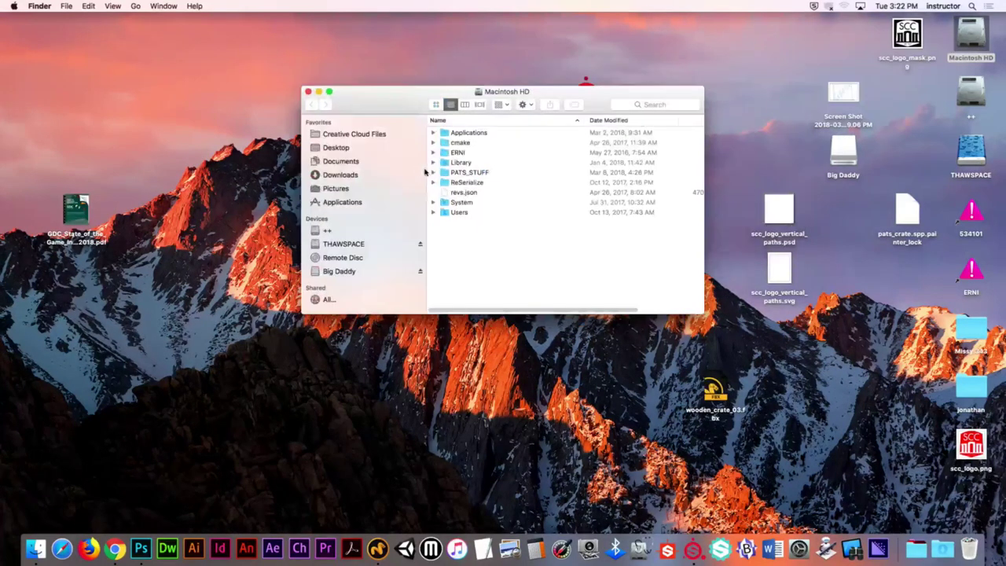
pyautogui.doubleClick(454, 173)
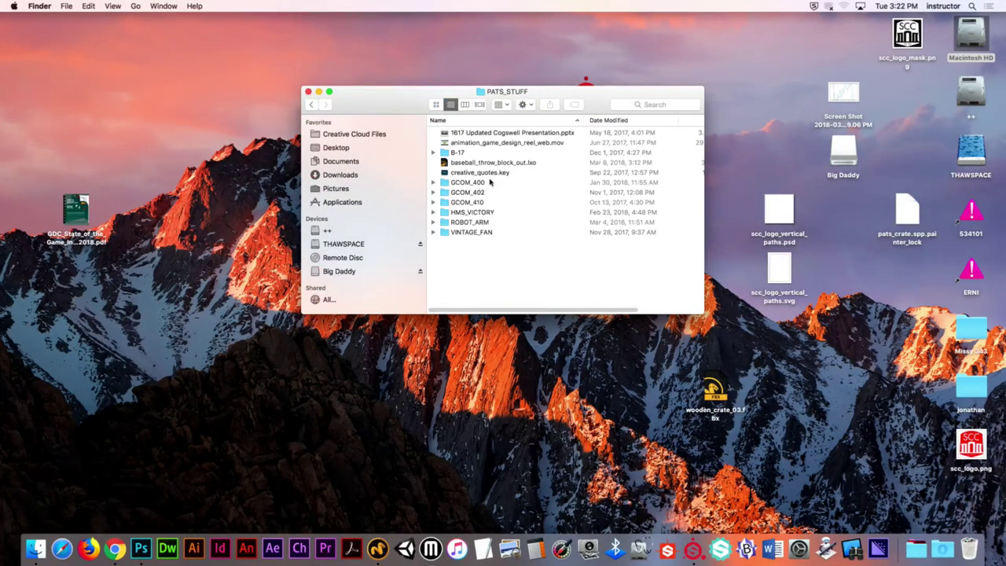
pyautogui.doubleClick(467, 154)
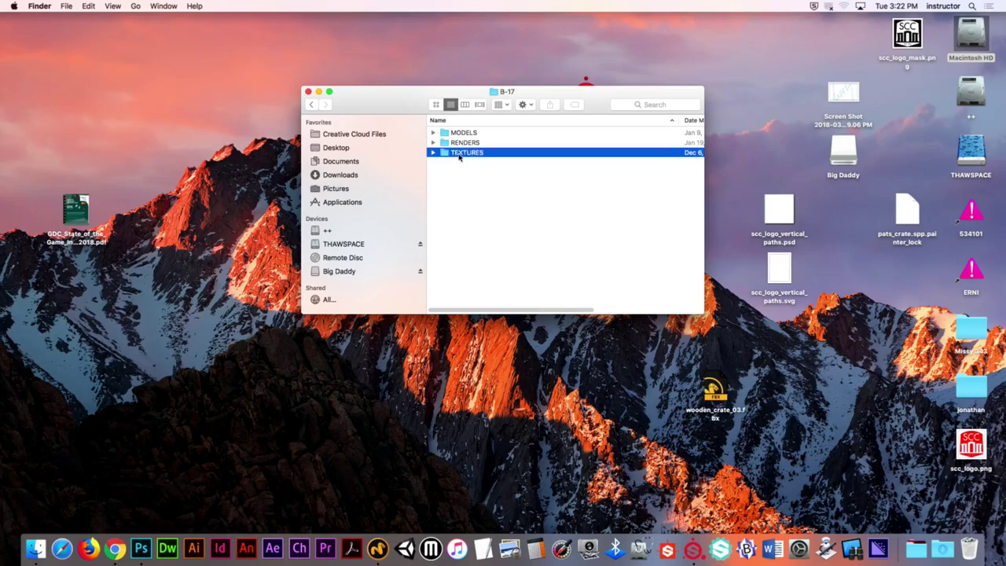
pyautogui.doubleClick(462, 152)
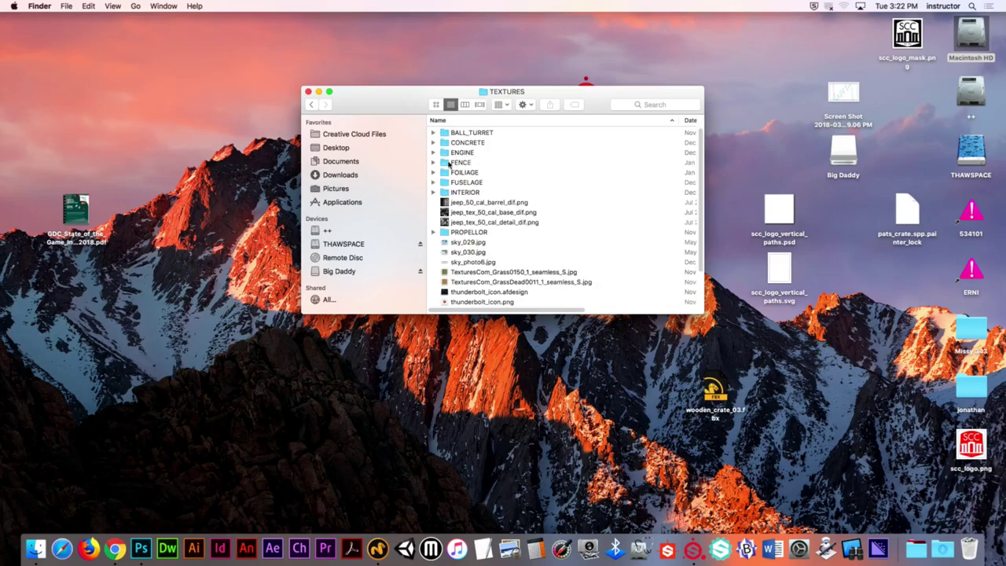
pyautogui.doubleClick(472, 233)
pyautogui.moveTo(382, 98); pyautogui.dragTo(306, 58)
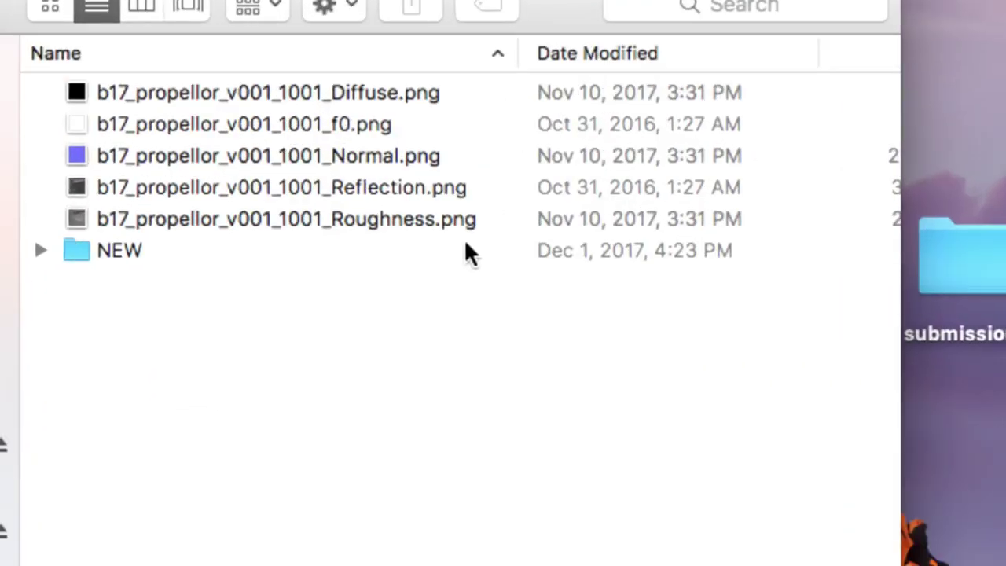
# Preview the propeller's diffuse map, b17_propellor_v001_1001_Diffuse.png, and close it
pyautogui.doubleClick(387, 93)
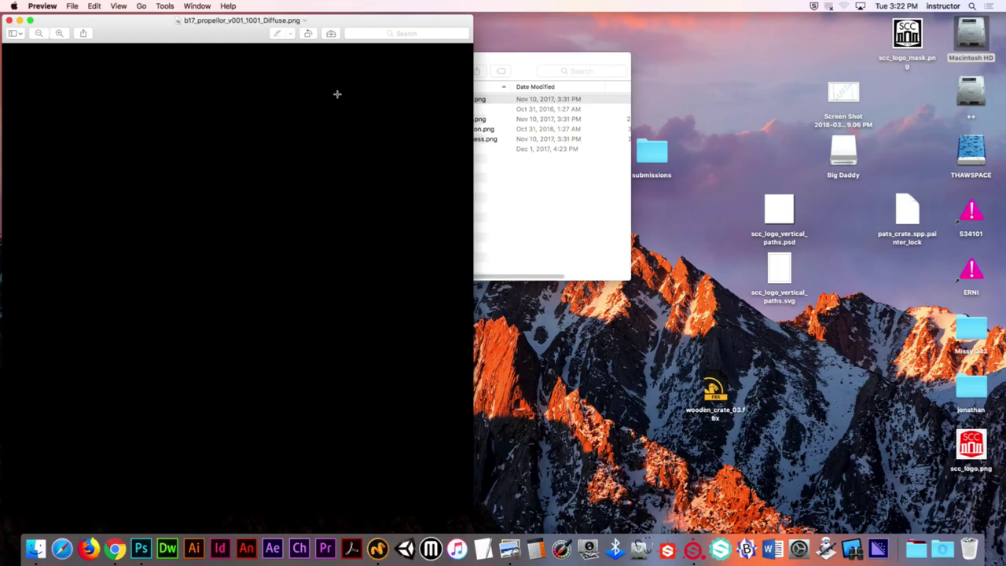
pyautogui.click(24, 17)
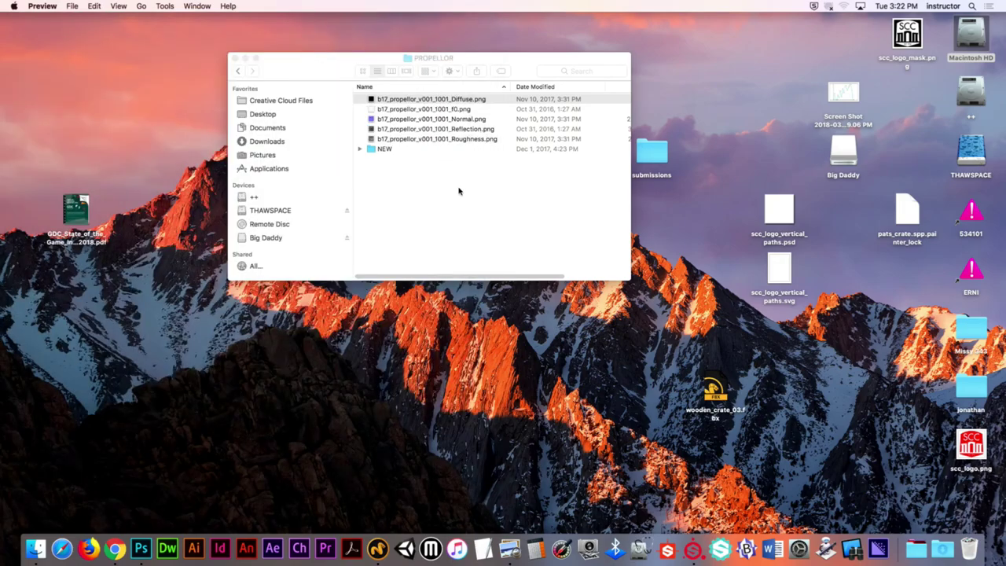
pyautogui.click(455, 189)
pyautogui.click(399, 160)
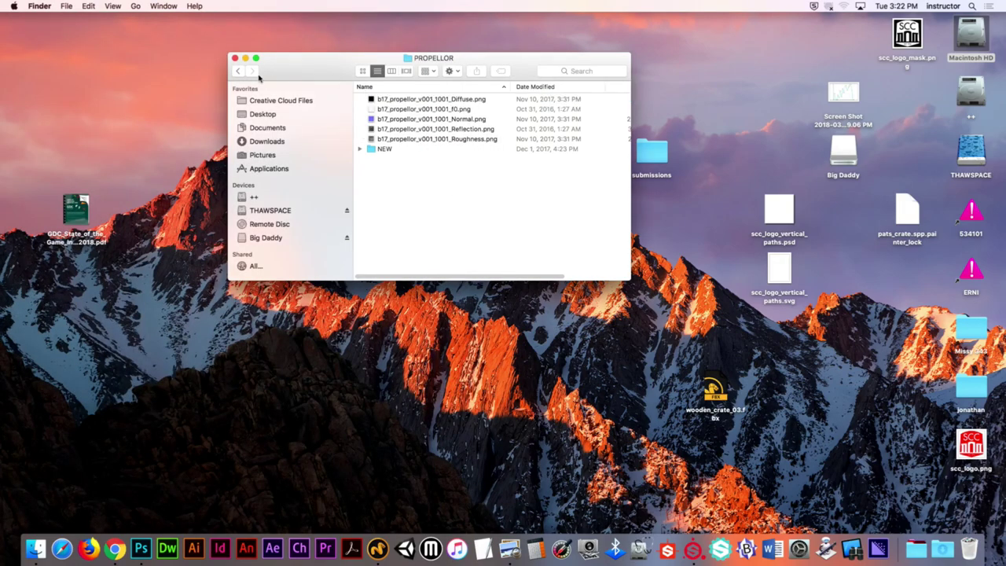
# In the FUSELAGE folder, preview the diffuse map b_17_main_body_1001_diffuse.png, followed by the normal map b_17_main_body_1001_normal.png
pyautogui.click(237, 70)
pyautogui.doubleClick(403, 150)
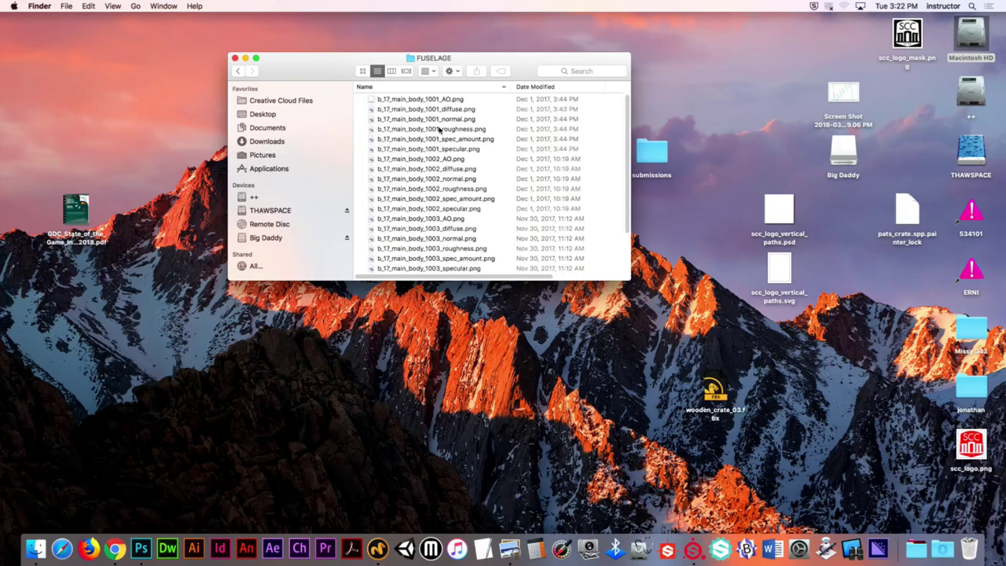
pyautogui.doubleClick(453, 110)
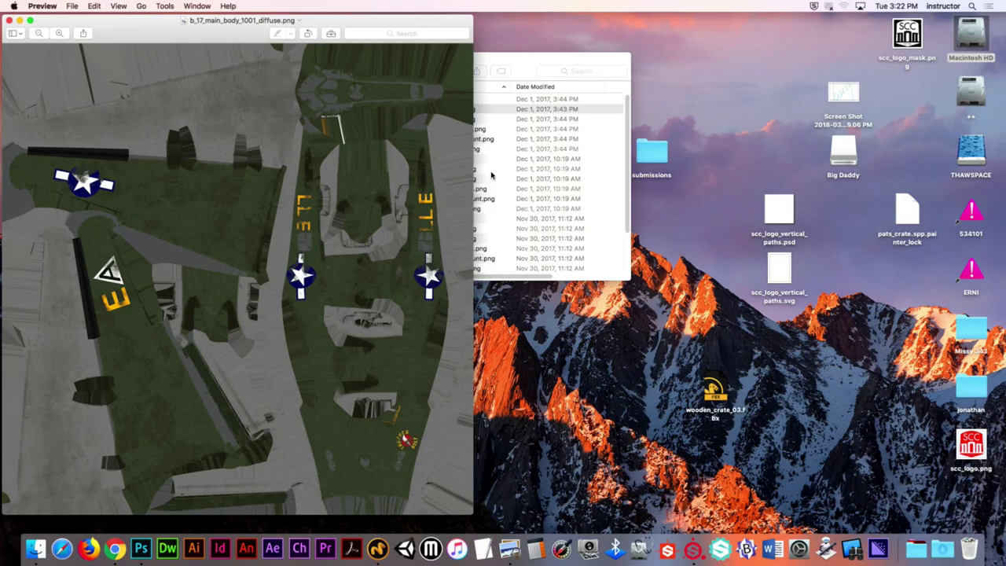
pyautogui.moveTo(108, 33); pyautogui.dragTo(192, 31)
pyautogui.click(92, 18)
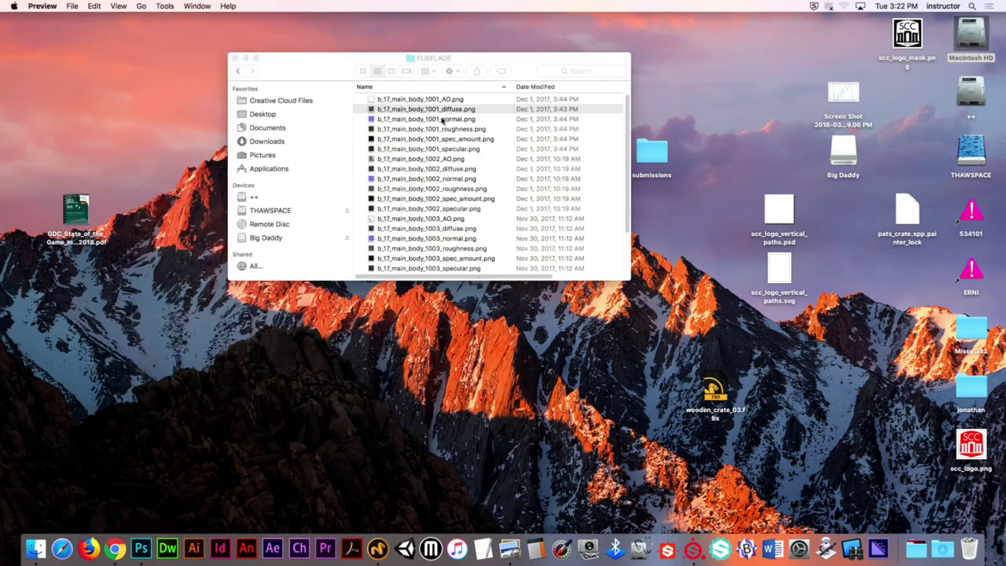
pyautogui.click(443, 120)
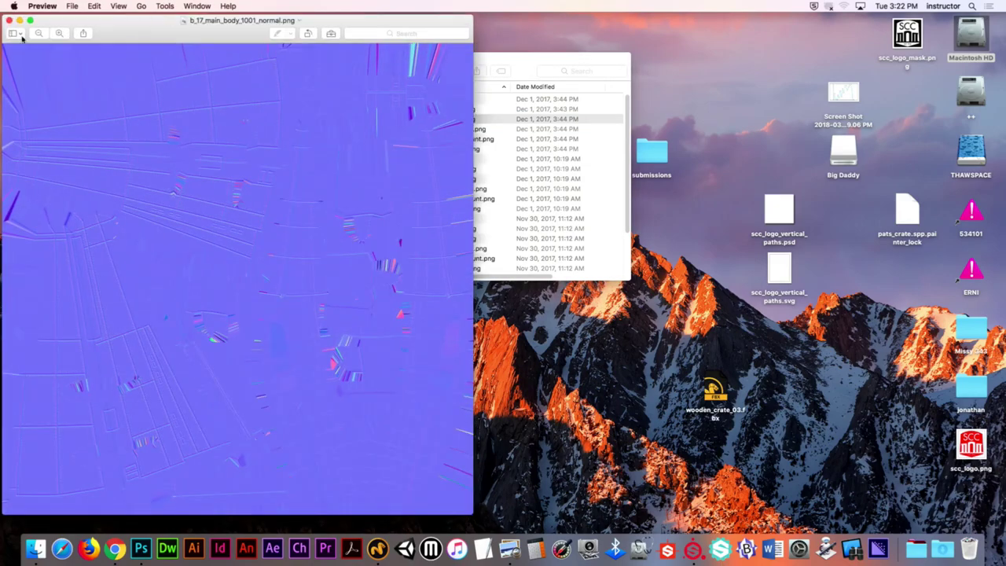
# Examine the panel lines and rivets in the open fuselage normal map at high magnification in an enlarged window, and close it
pyautogui.click(60, 34)
pyautogui.click(59, 33)
pyautogui.click(60, 33)
pyautogui.click(60, 33)
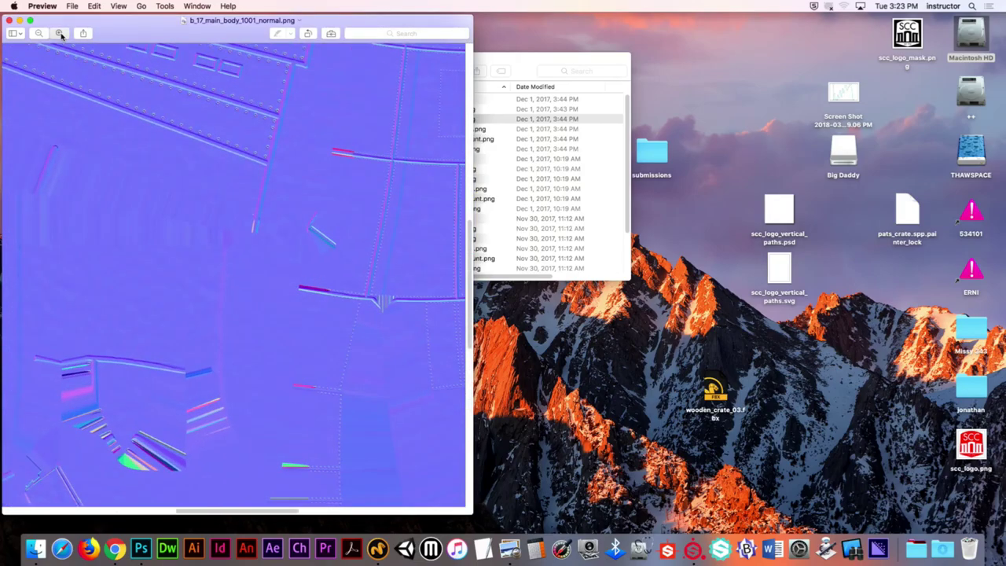
pyautogui.click(60, 33)
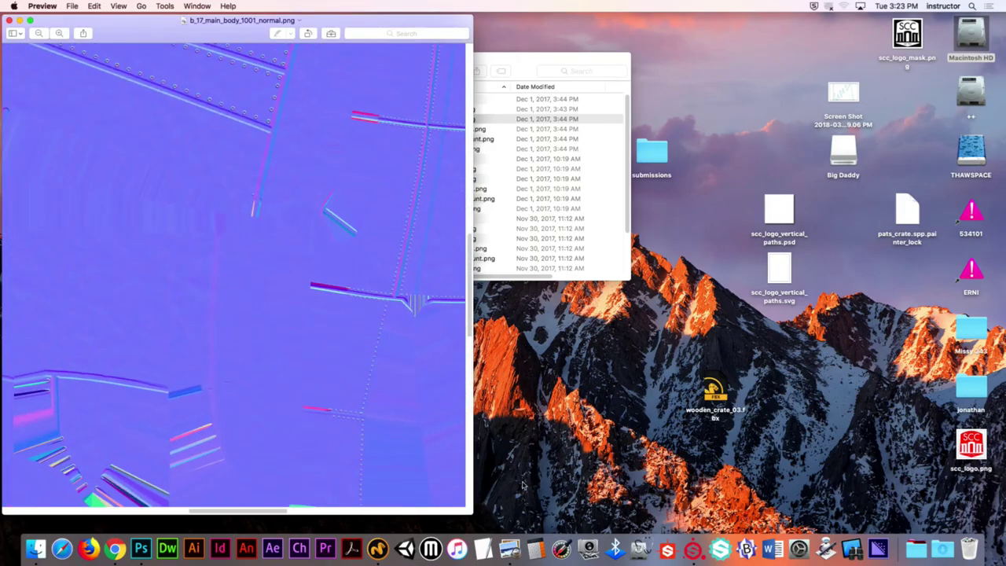
pyautogui.doubleClick(471, 518)
pyautogui.scroll(10, 999, 342)
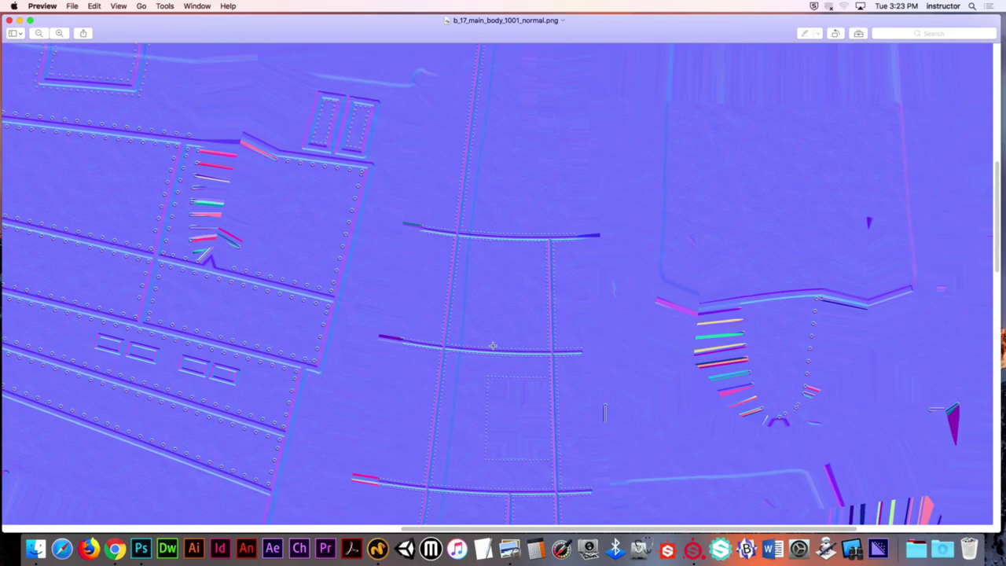
pyautogui.click(9, 19)
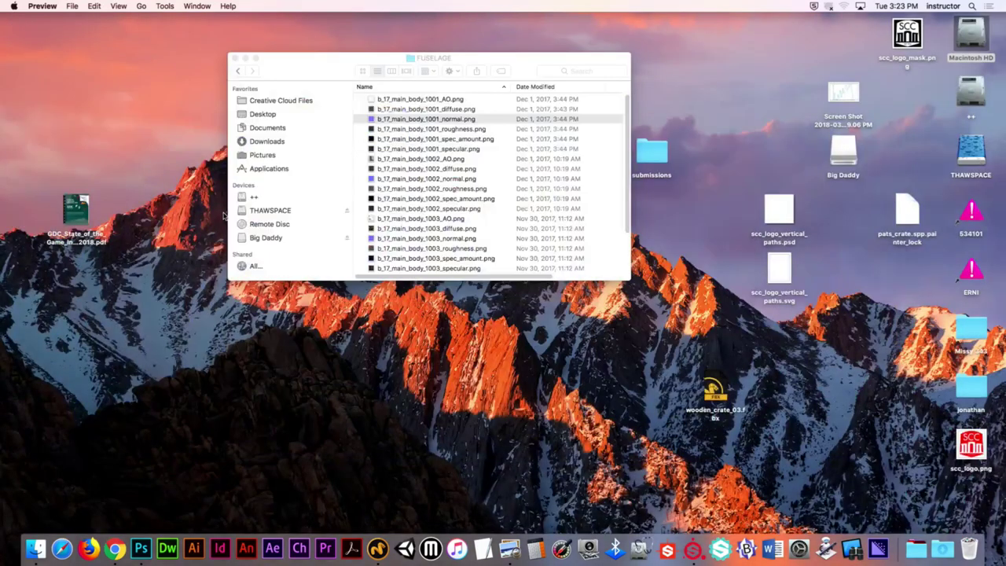
# Preview the b_17_main_body_1001 roughness, spec_amount and specular maps one after another, closing each
pyautogui.doubleClick(456, 130)
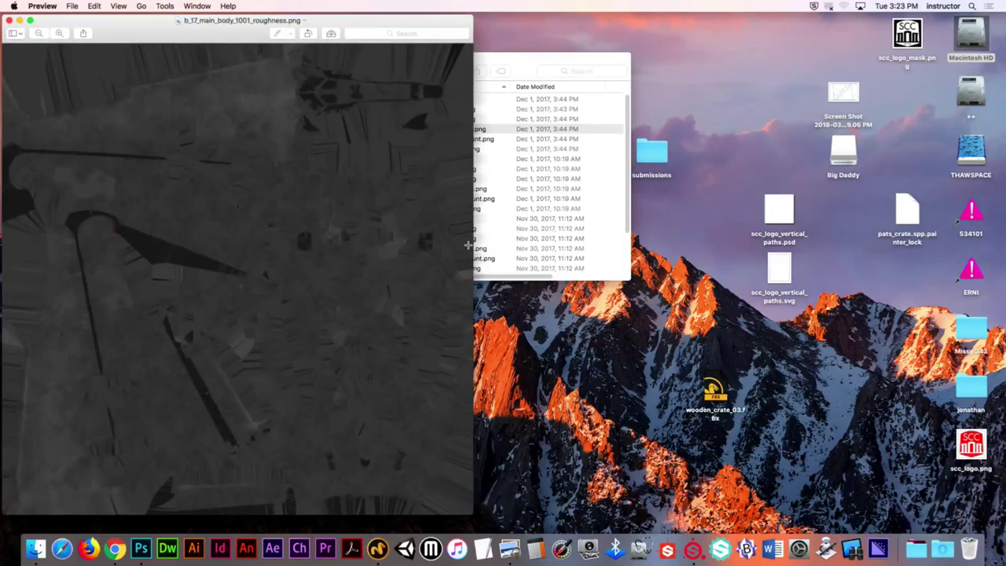
pyautogui.click(9, 20)
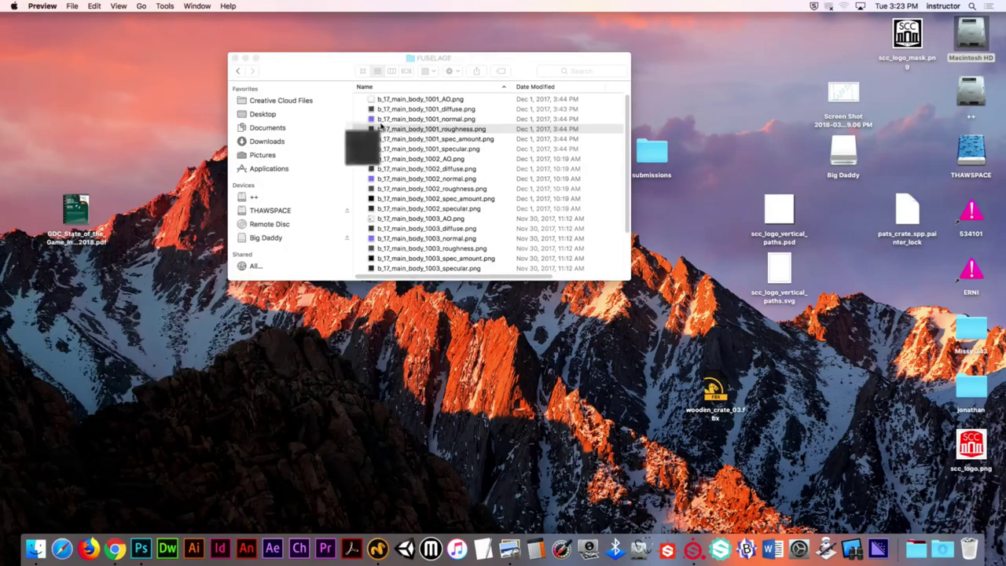
pyautogui.doubleClick(452, 139)
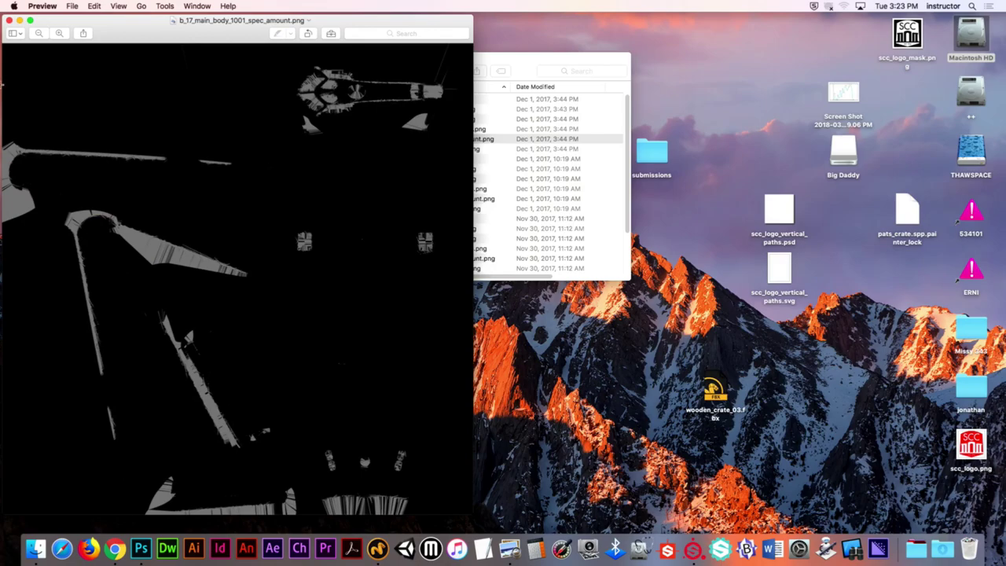
pyautogui.click(10, 20)
pyautogui.click(448, 150)
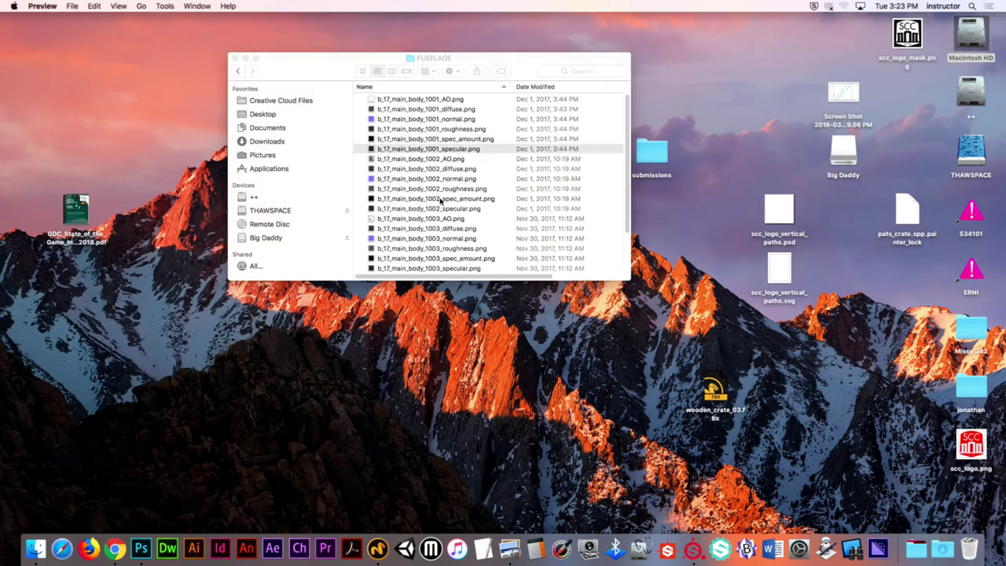
pyautogui.press('super+o')
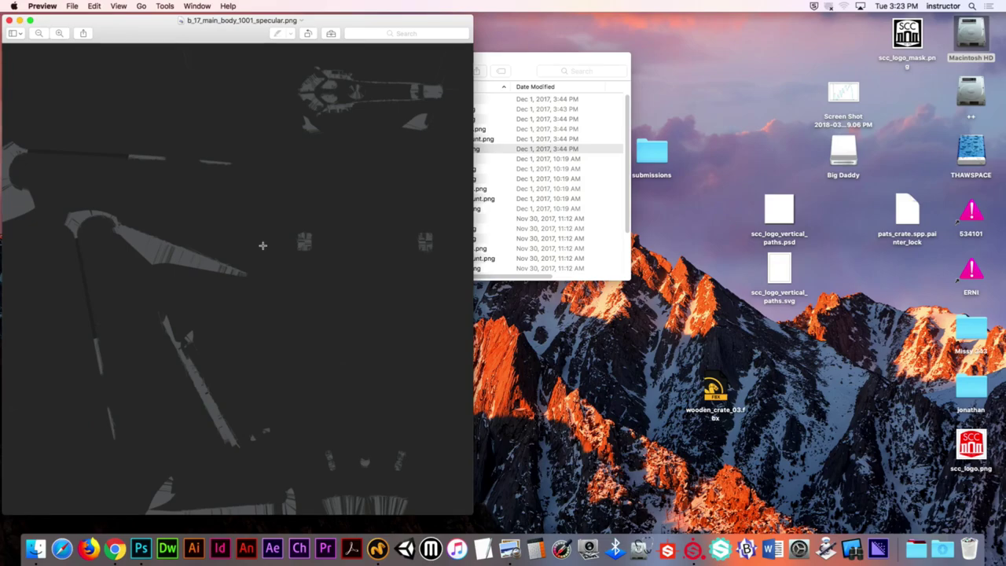
pyautogui.click(7, 21)
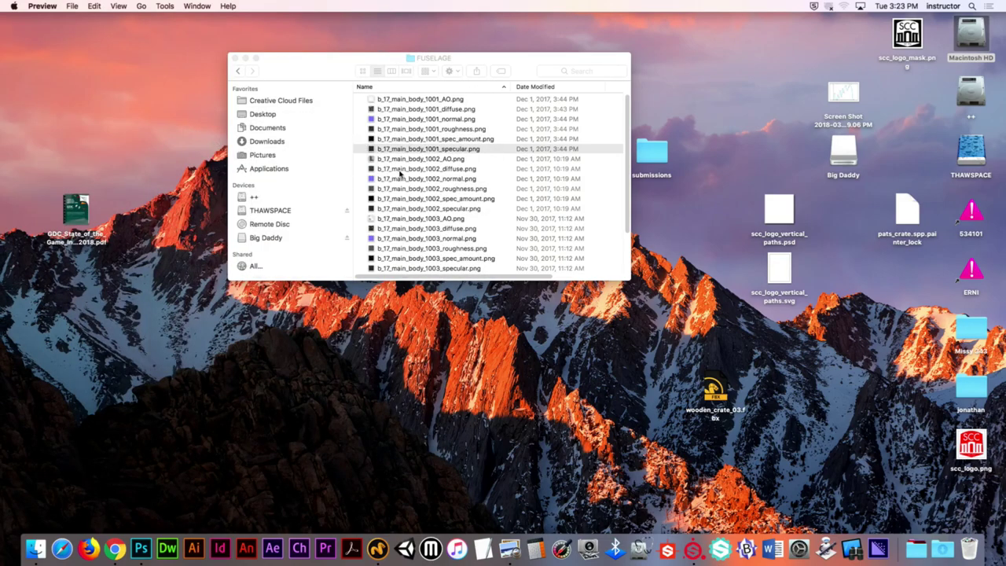
# Preview the ambient occlusion map b_17_main_body_1002_AO.png, and close it together with the FUSELAGE folder window
pyautogui.doubleClick(420, 159)
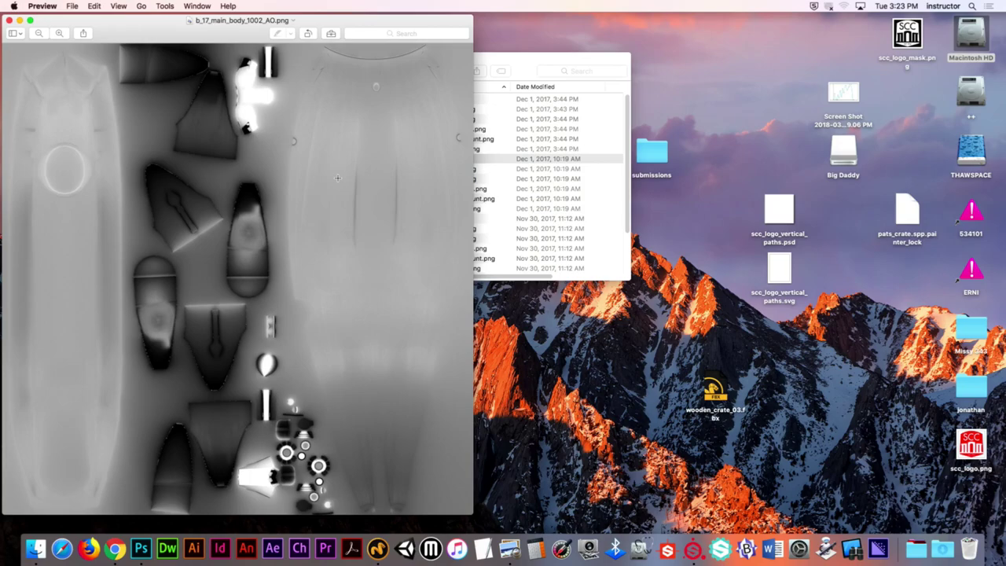
pyautogui.click(8, 19)
pyautogui.click(234, 58)
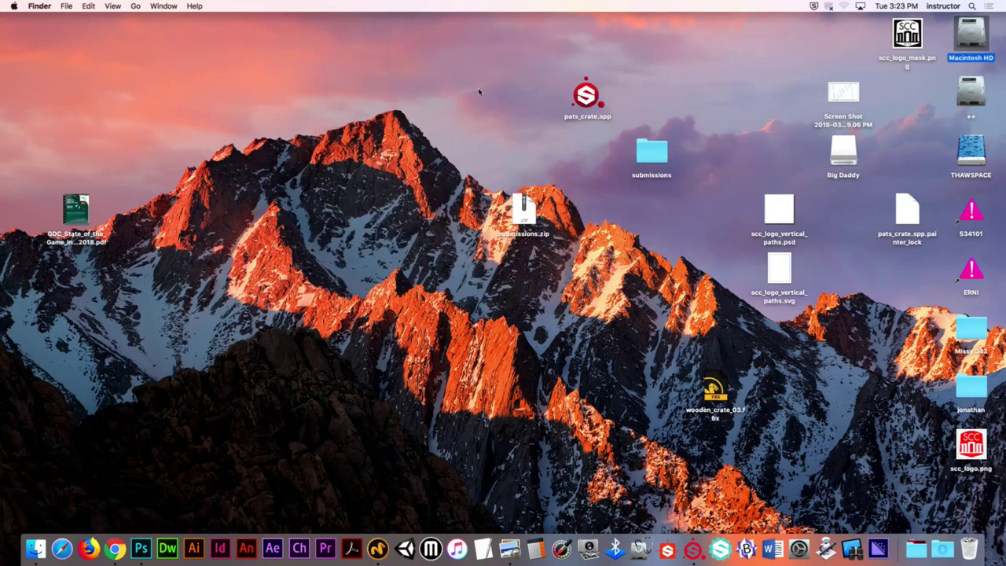
# Switch to Substance Painter and open the texture export settings for the crate, moving the dialog clear of the model
pyautogui.click(693, 549)
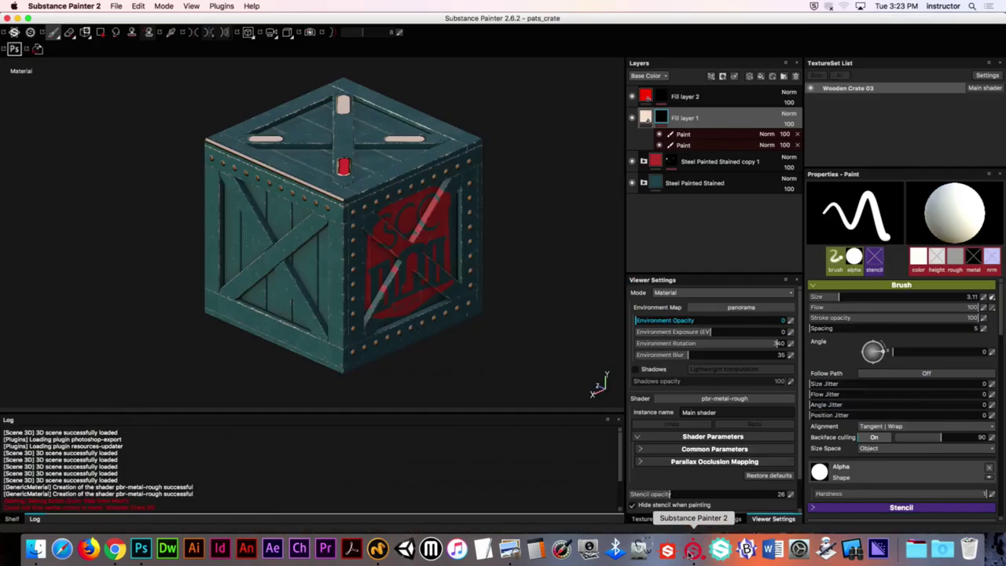
pyautogui.keyDown('alt'); pyautogui.moveTo(411, 234); pyautogui.dragTo(354, 196); pyautogui.keyUp('alt')
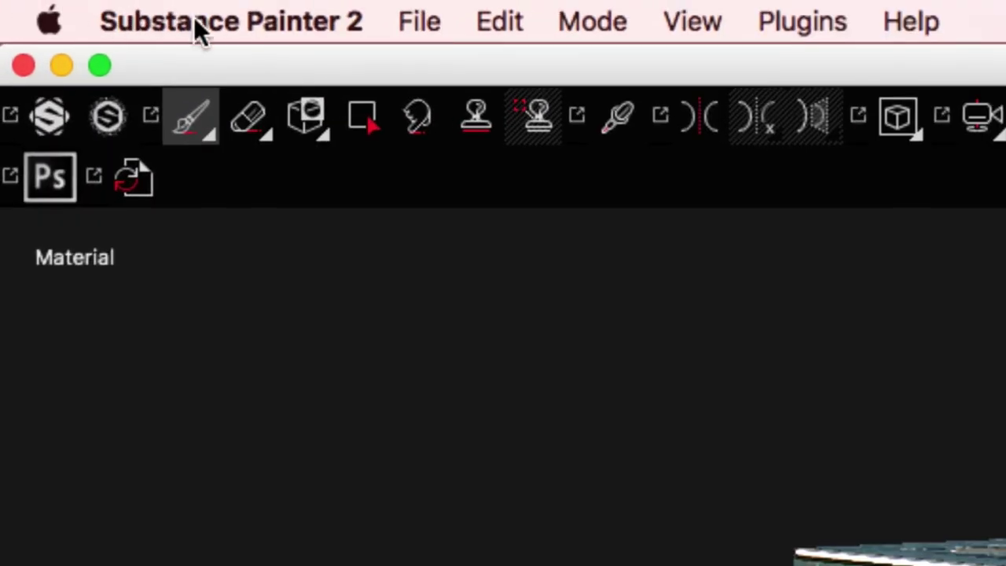
pyautogui.click(193, 12)
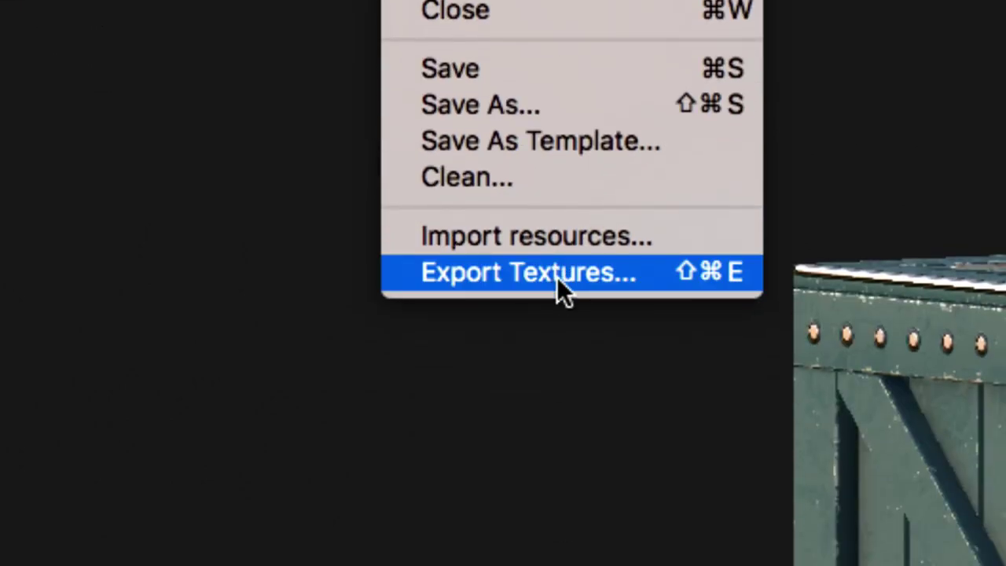
pyautogui.click(556, 272)
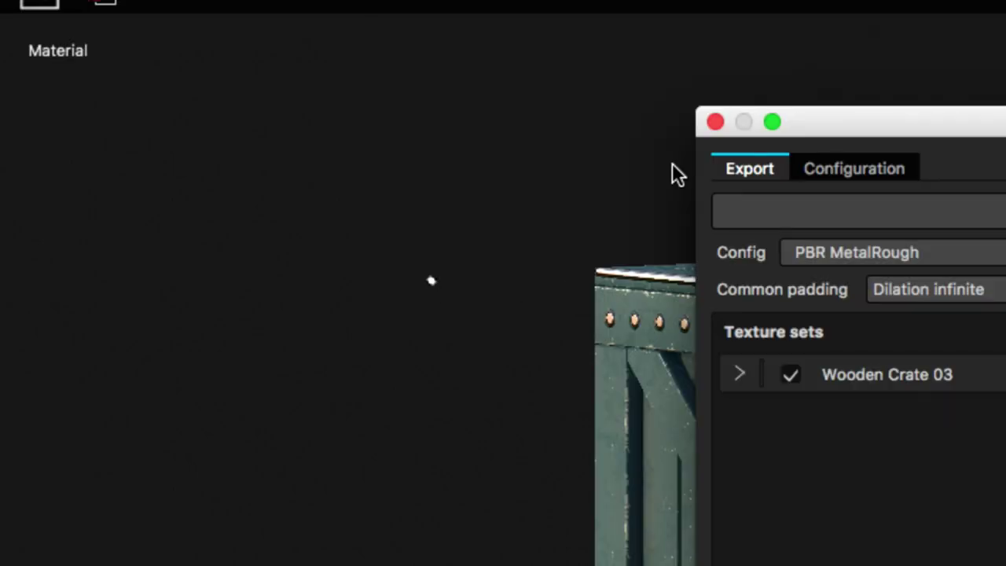
pyautogui.moveTo(840, 126); pyautogui.dragTo(188, 45)
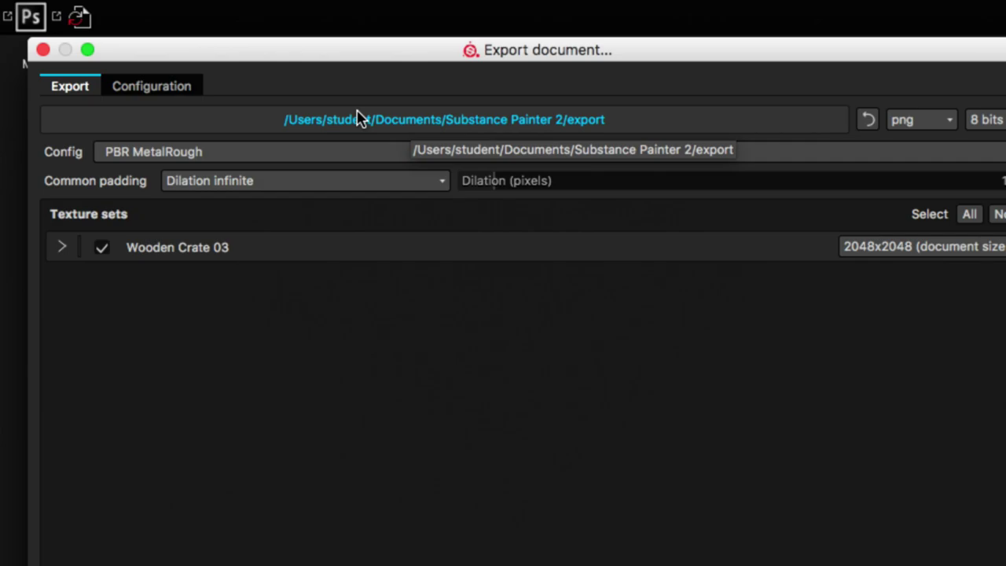
# Create a folder named PATS_CRATE_TEXTURES on the Desktop and set it as the texture export destination
pyautogui.click(399, 122)
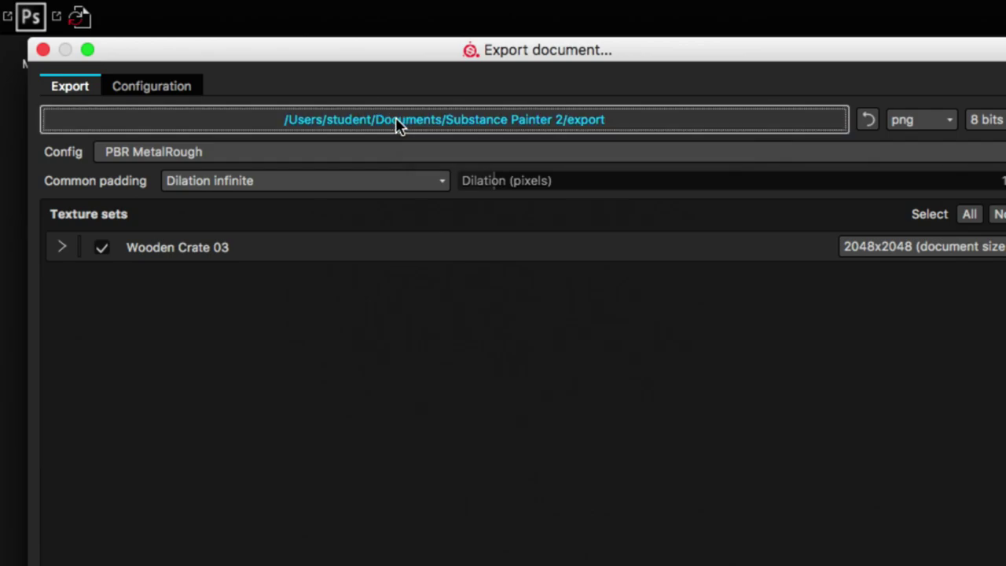
pyautogui.click(206, 227)
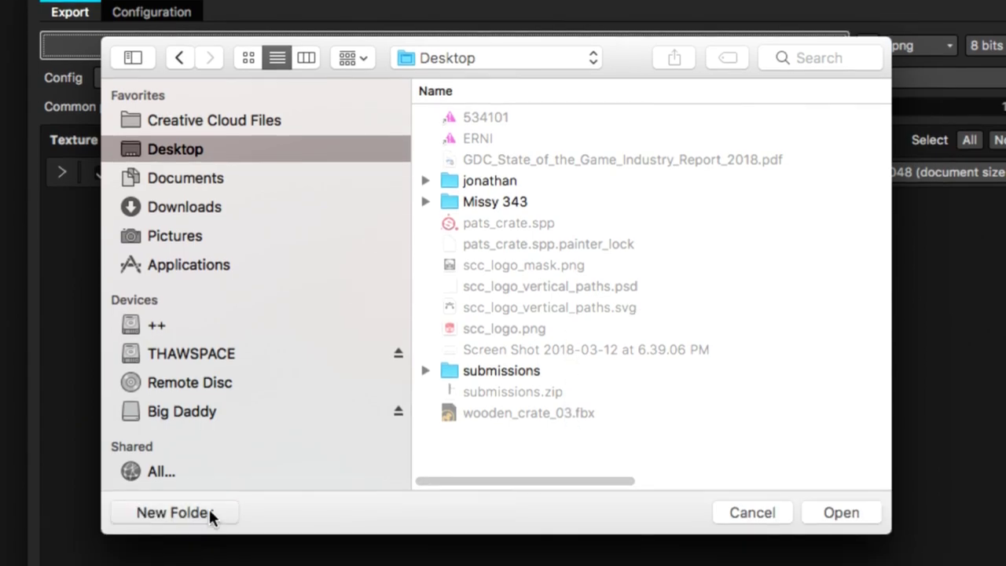
pyautogui.click(209, 512)
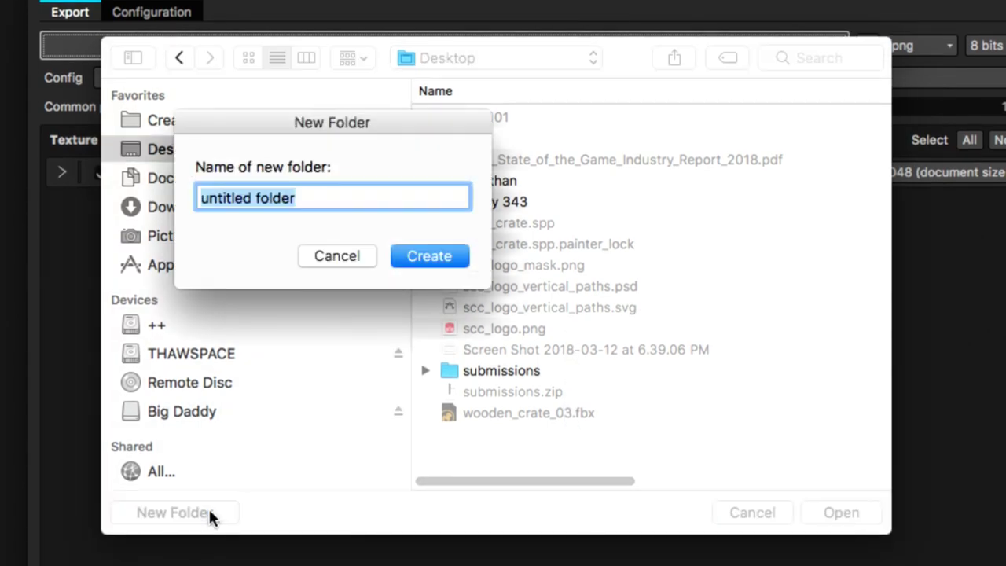
pyautogui.write('PATS_C')
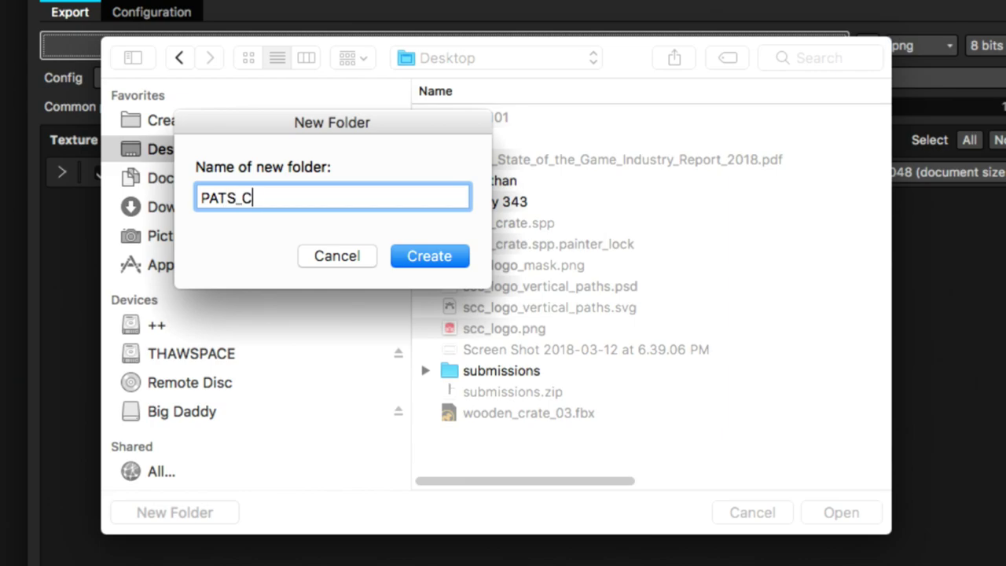
pyautogui.write('RATE_T')
pyautogui.press('BackSpace')
pyautogui.write('_TEXT')
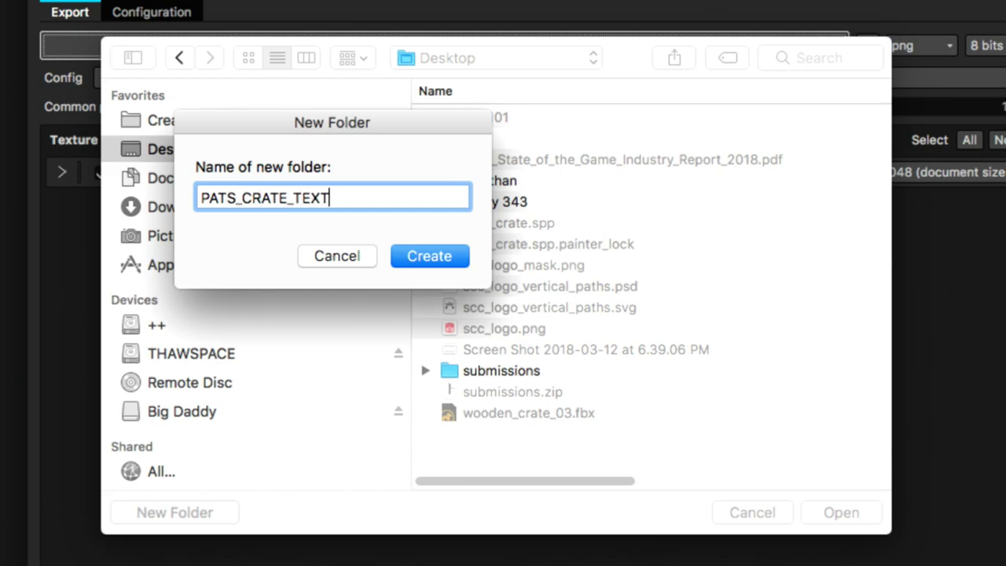
pyautogui.write('URES')
pyautogui.press('Return')
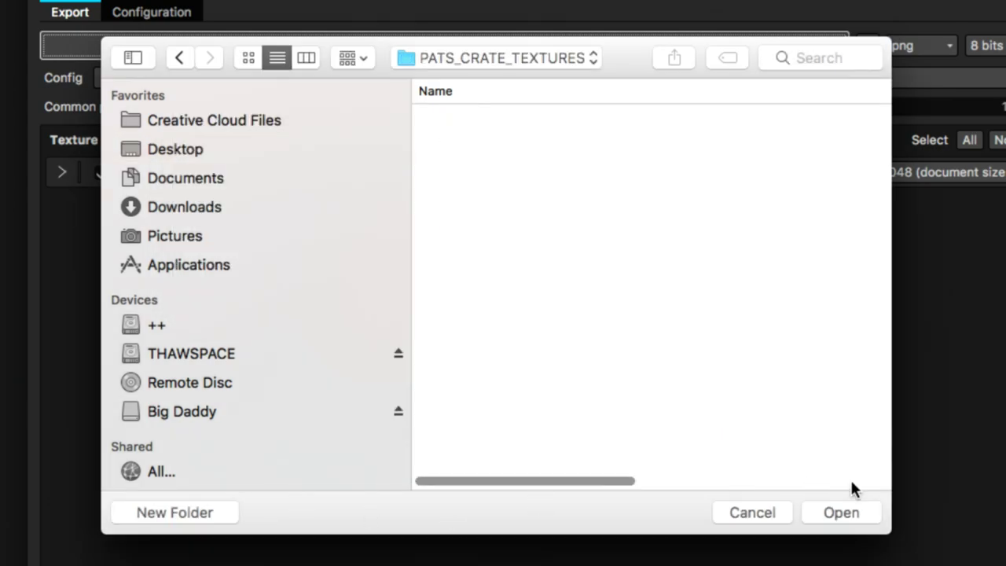
pyautogui.click(851, 511)
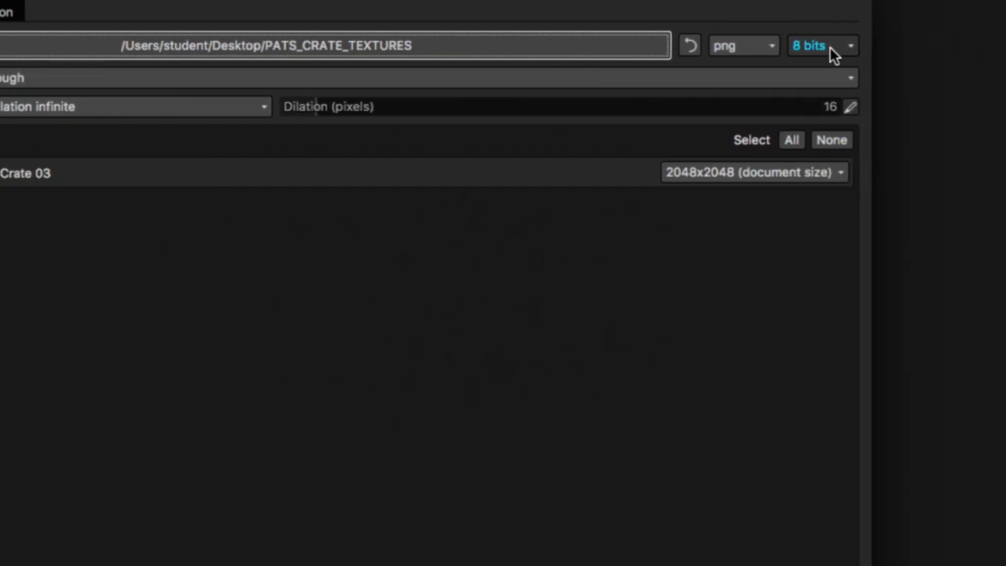
# Browse the image file formats offered for the texture export, keeping png
pyautogui.click(731, 48)
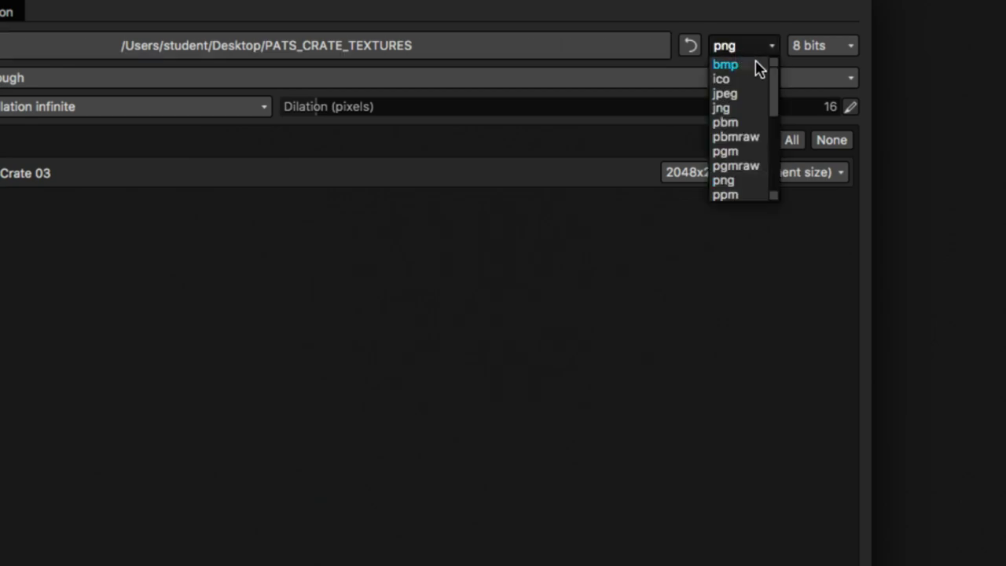
pyautogui.scroll(-5, 774, 117)
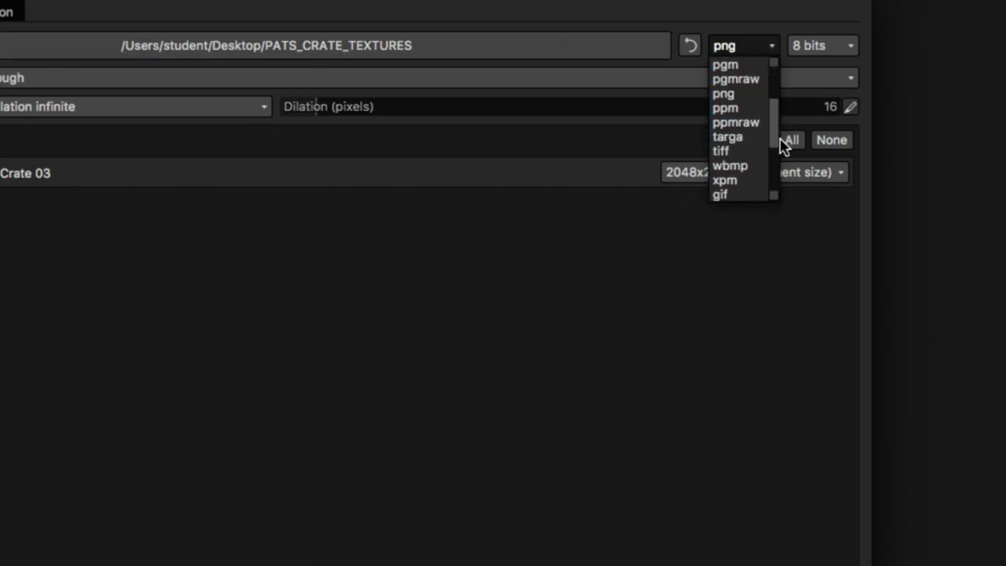
pyautogui.moveTo(777, 187); pyautogui.dragTo(777, 124)
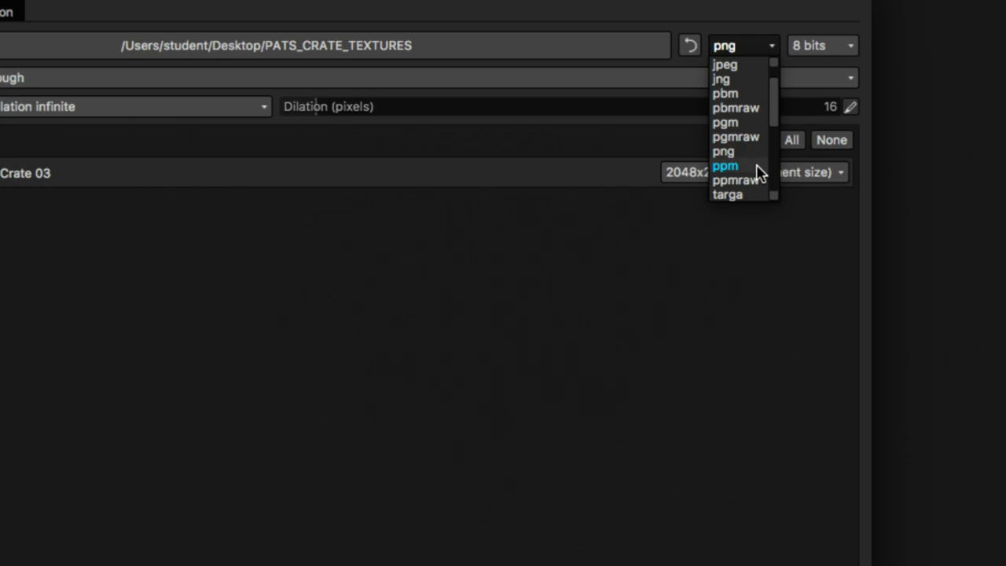
pyautogui.moveTo(775, 100); pyautogui.dragTo(777, 79)
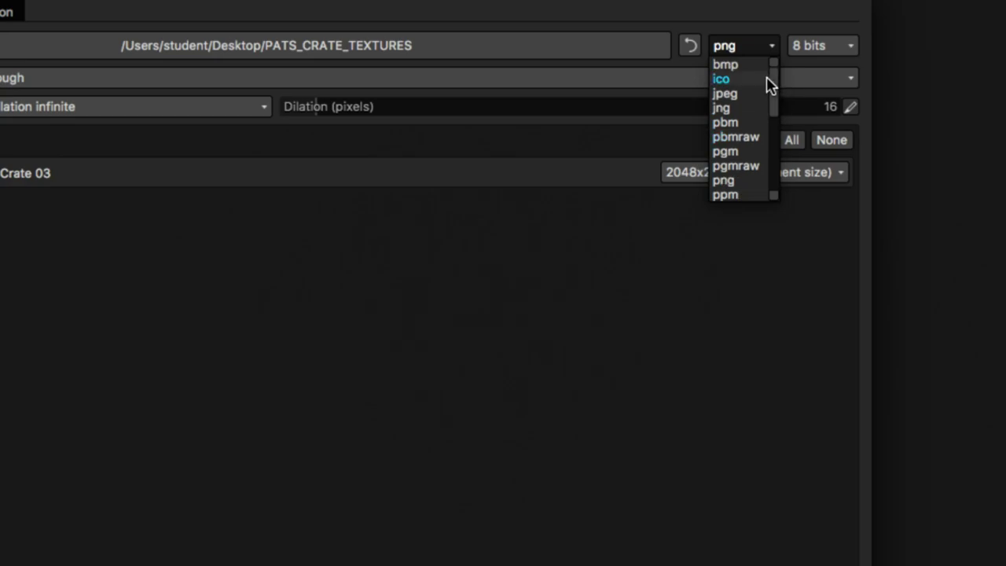
pyautogui.moveTo(779, 99); pyautogui.dragTo(779, 126)
pyautogui.click(731, 112)
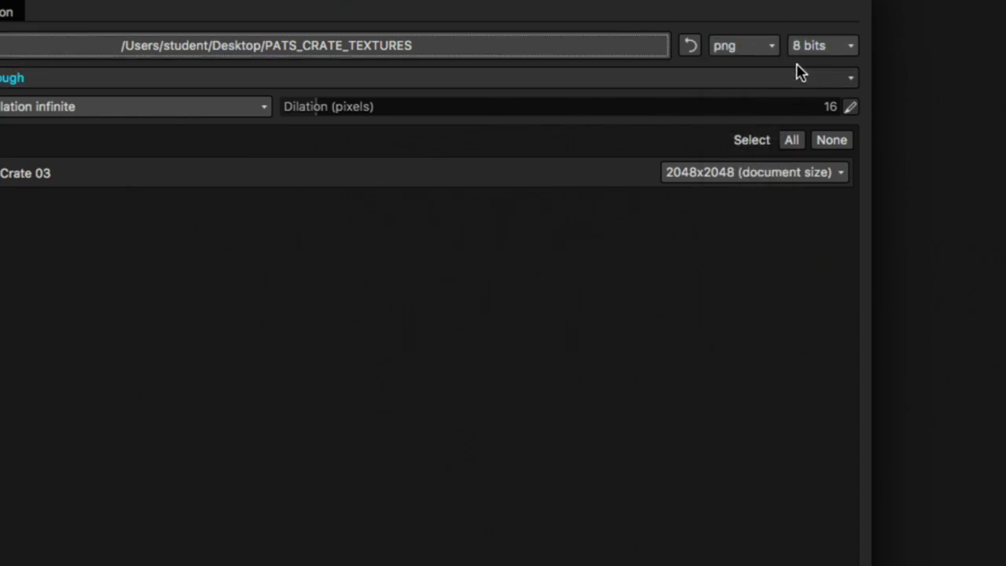
# Choose 8 bits as the export bit depth and Modo PBR as the export configuration
pyautogui.click(835, 47)
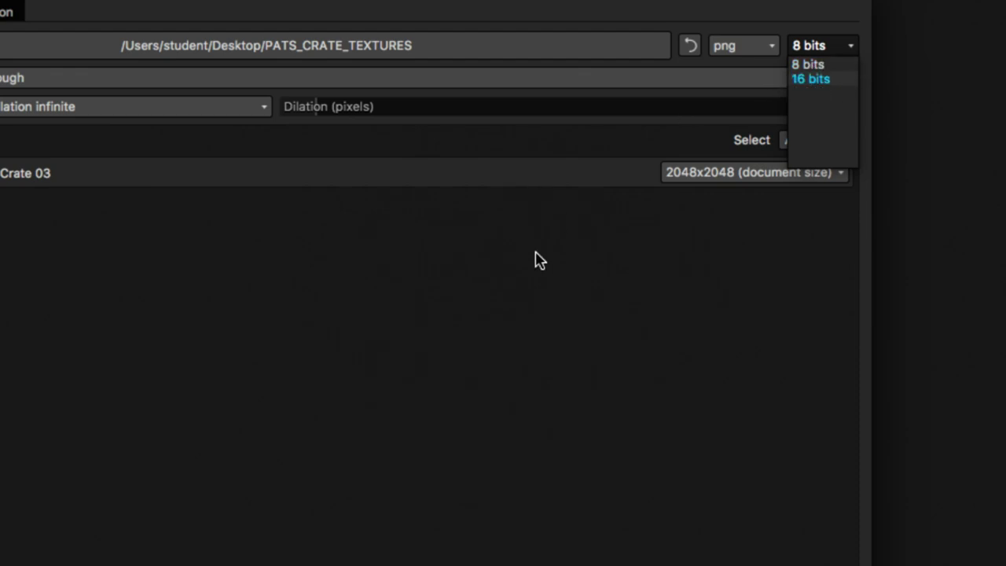
pyautogui.click(820, 66)
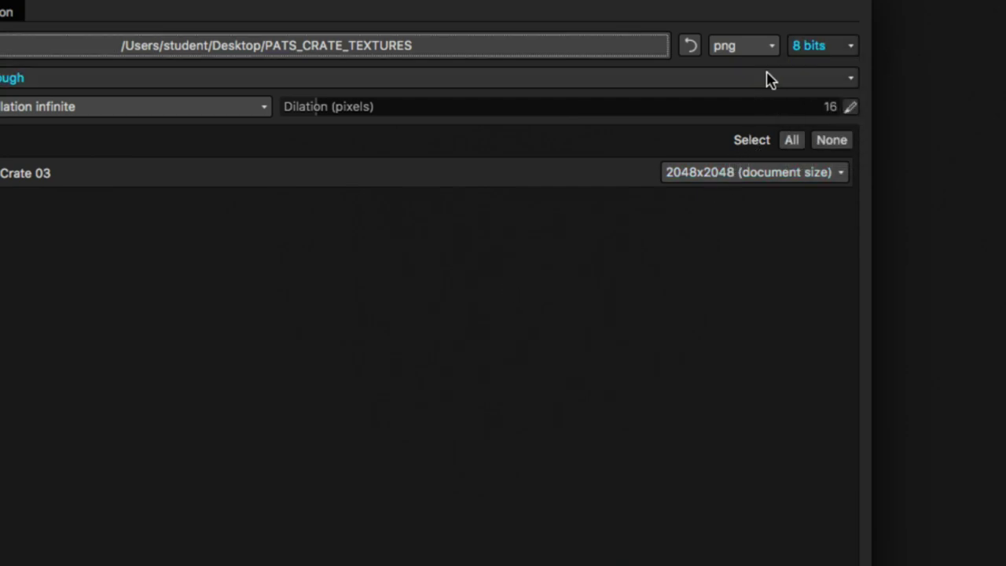
pyautogui.click(806, 56)
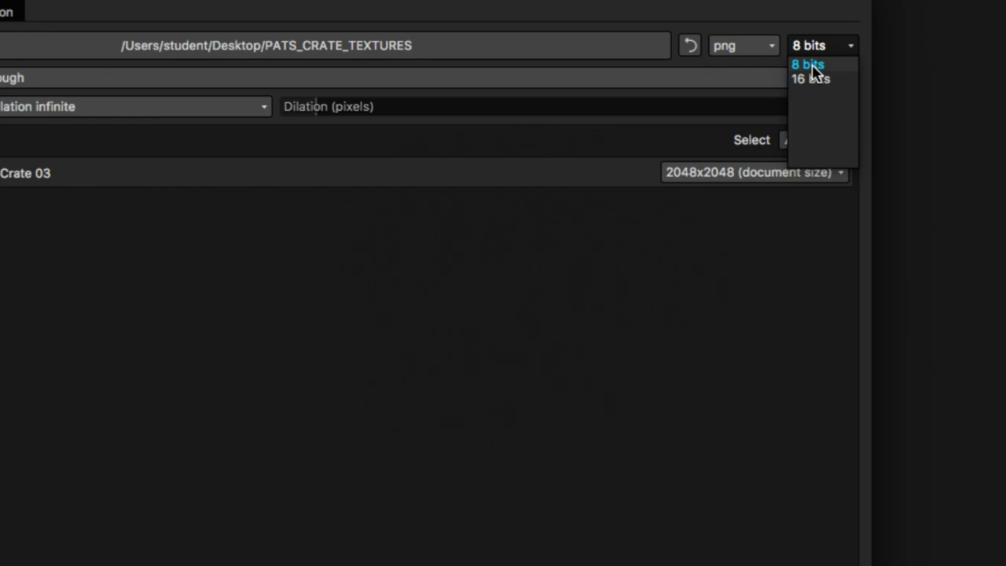
pyautogui.click(811, 66)
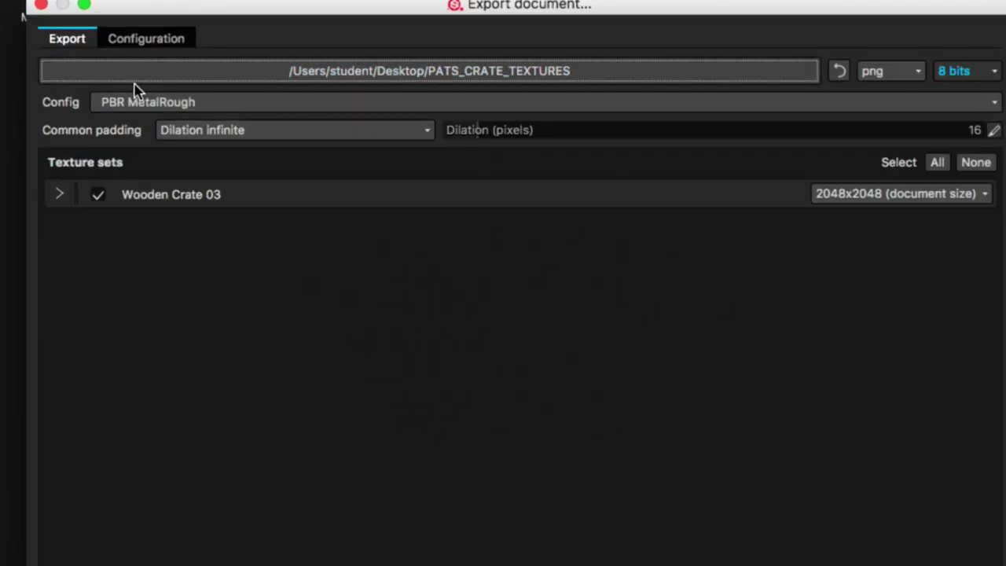
pyautogui.click(206, 110)
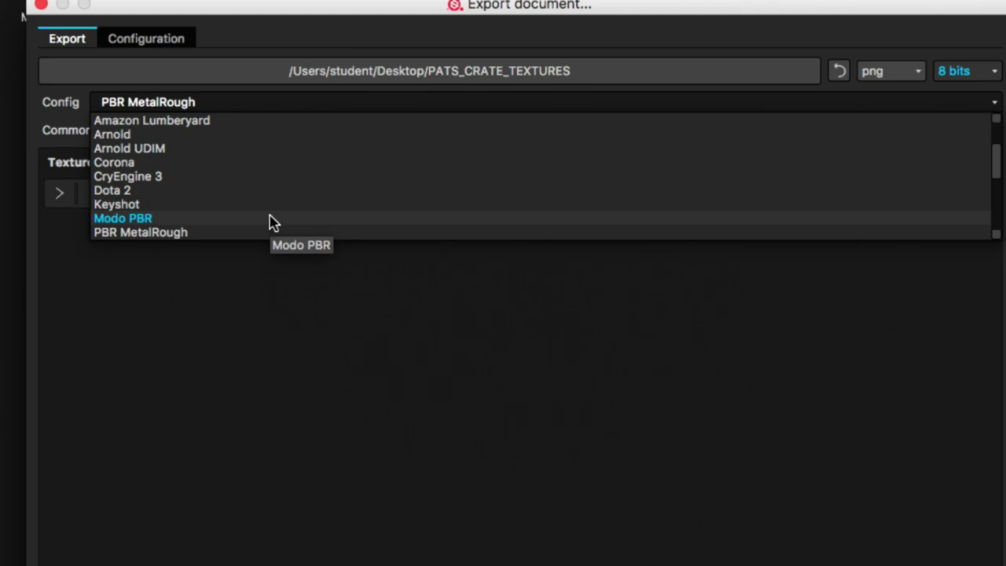
pyautogui.click(166, 224)
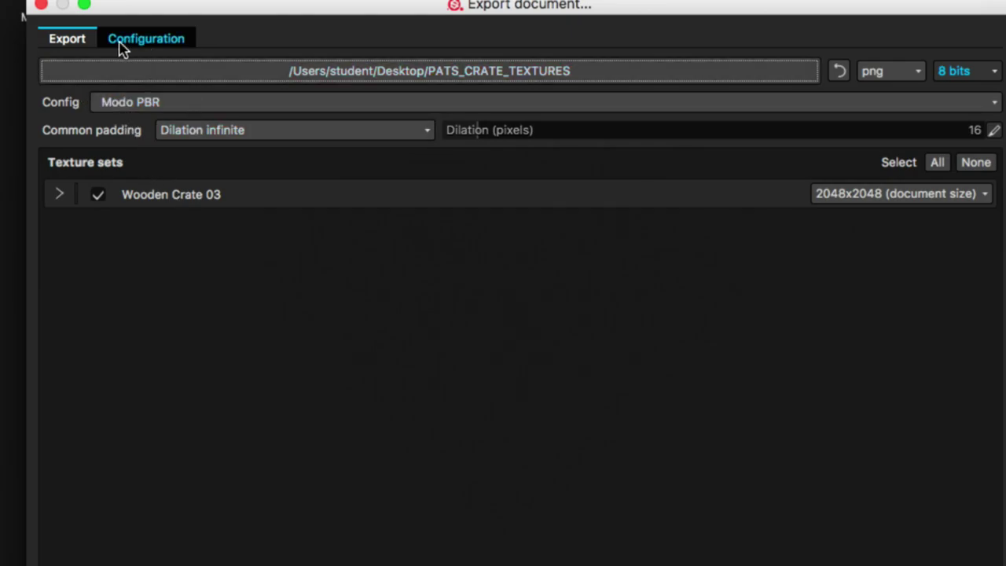
# Review the output maps defined by the Modo PBR preset and keep Modo PBR as the export configuration
pyautogui.click(150, 41)
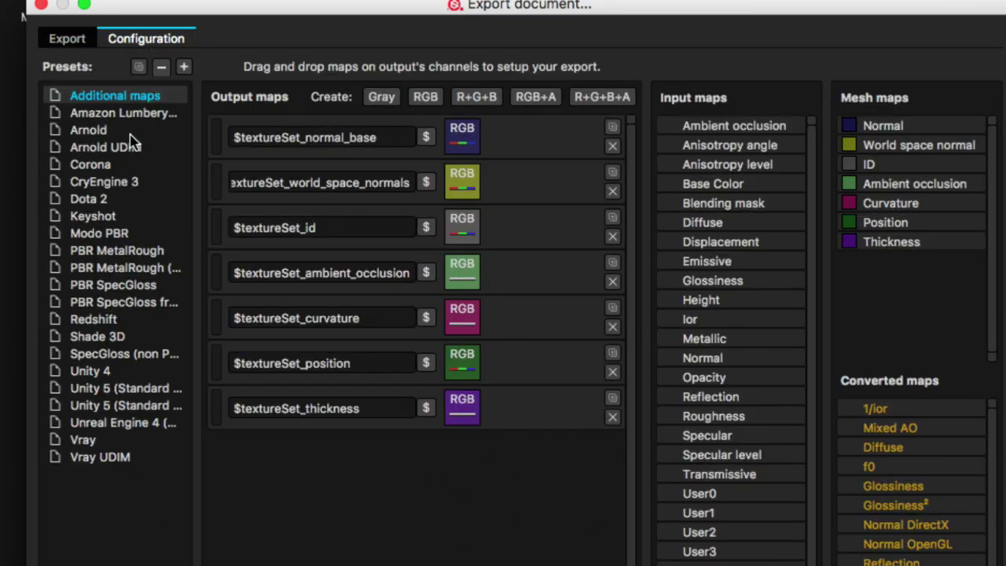
pyautogui.click(98, 235)
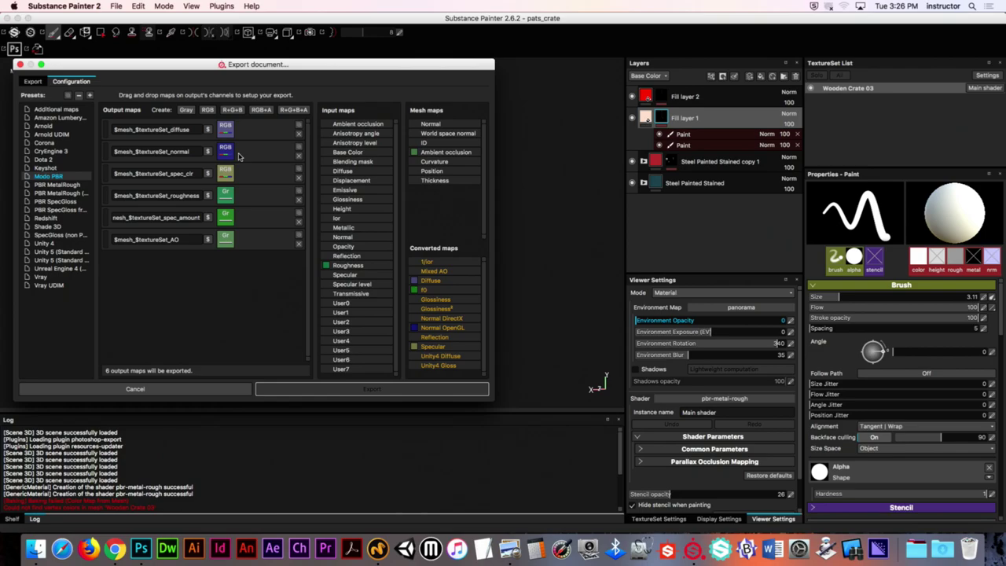
pyautogui.moveTo(202, 65); pyautogui.dragTo(278, 67)
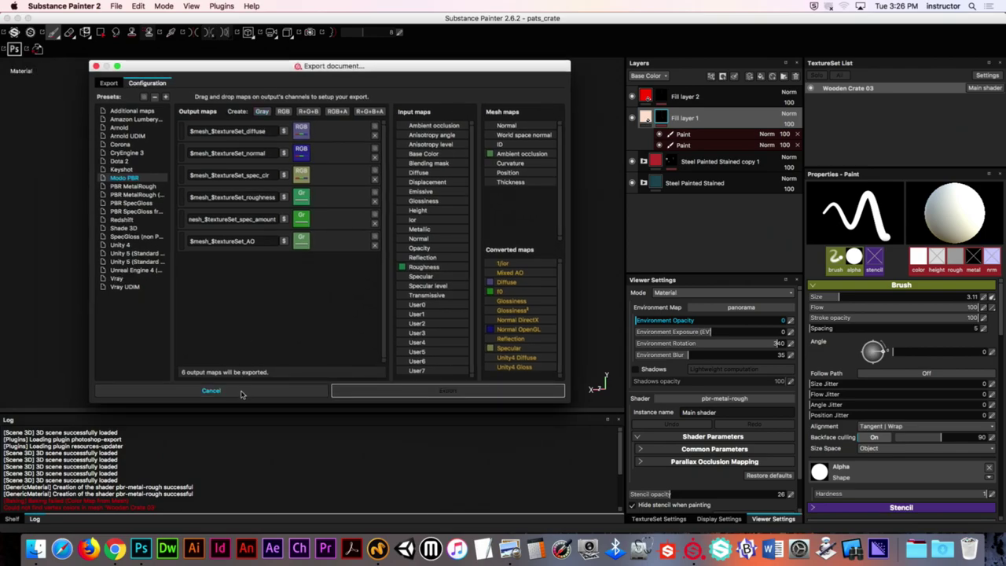
pyautogui.click(108, 83)
pyautogui.click(161, 115)
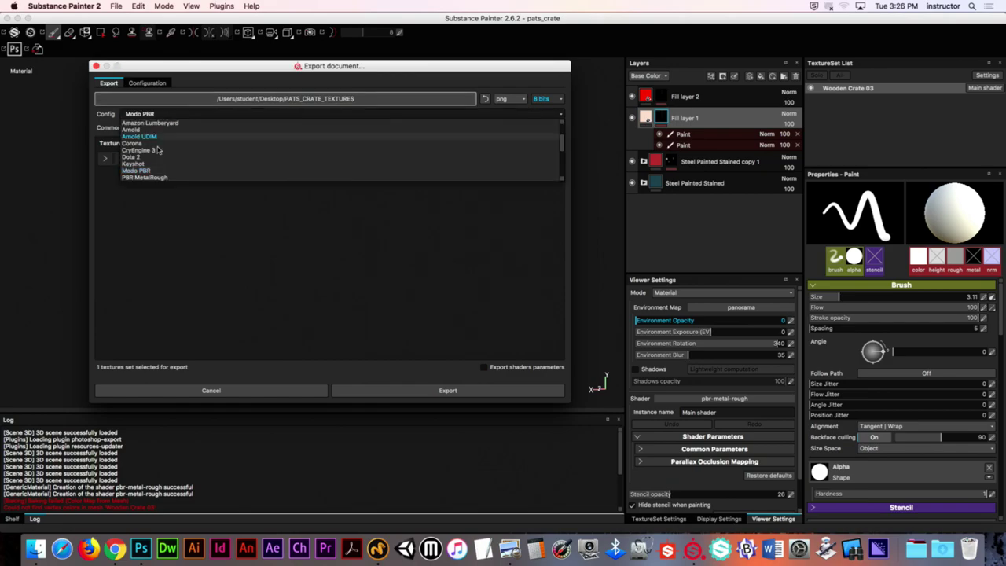
pyautogui.click(140, 171)
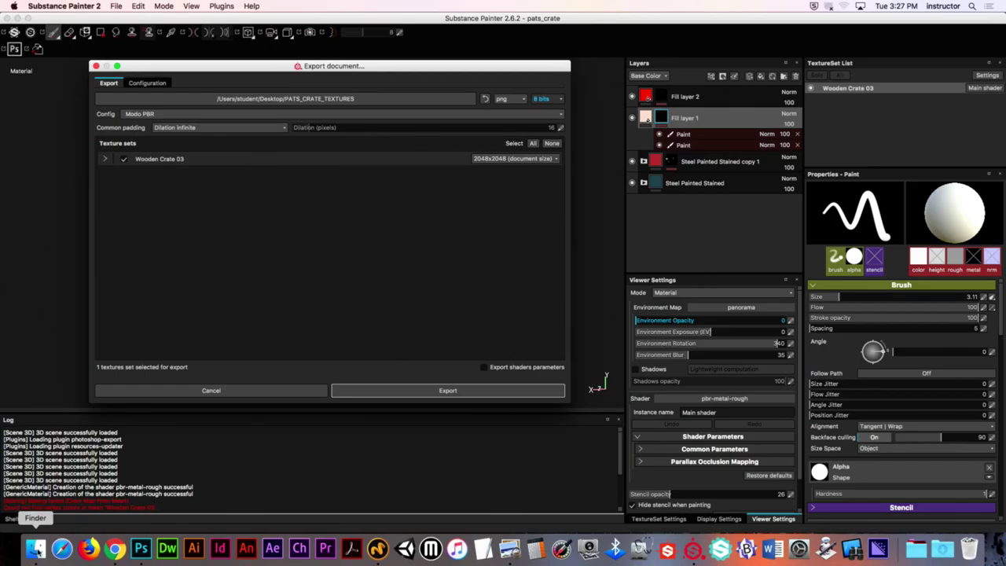
# Switch to Finder and browse from PATS_STUFF through the B-17 folder to the FUSELAGE textures
pyautogui.click(37, 551)
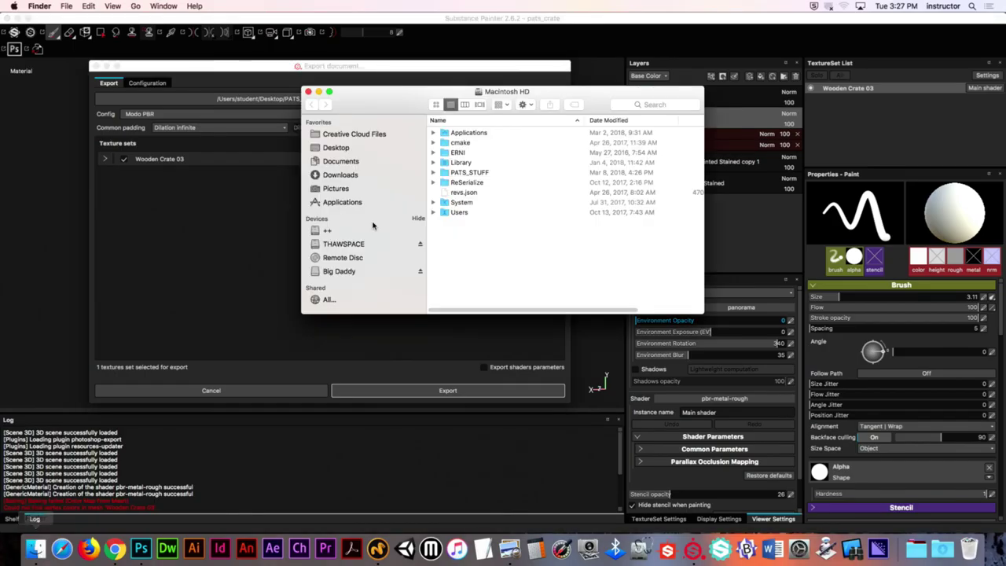
pyautogui.click(487, 172)
pyautogui.doubleClick(487, 172)
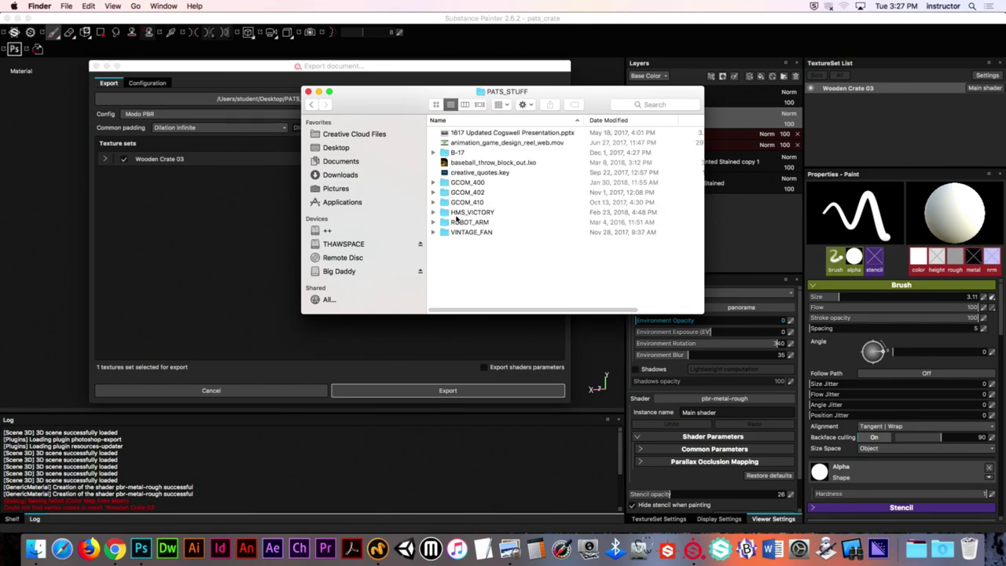
pyautogui.doubleClick(476, 153)
pyautogui.doubleClick(463, 153)
pyautogui.click(470, 182)
pyautogui.doubleClick(470, 182)
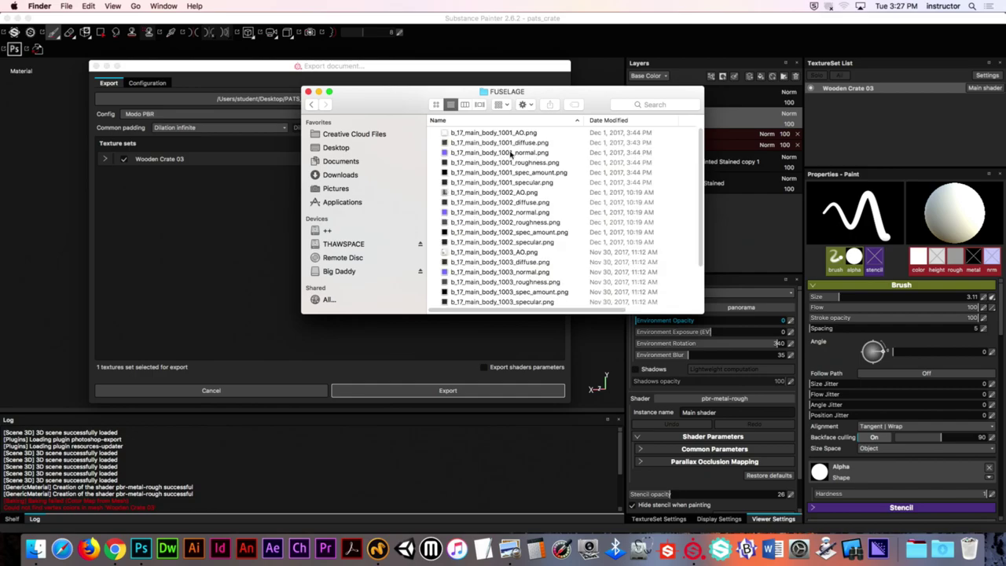
# Examine b_17_main_body_1001_diffuse.png up close, including the padding around its UV islands, and close the image
pyautogui.doubleClick(498, 144)
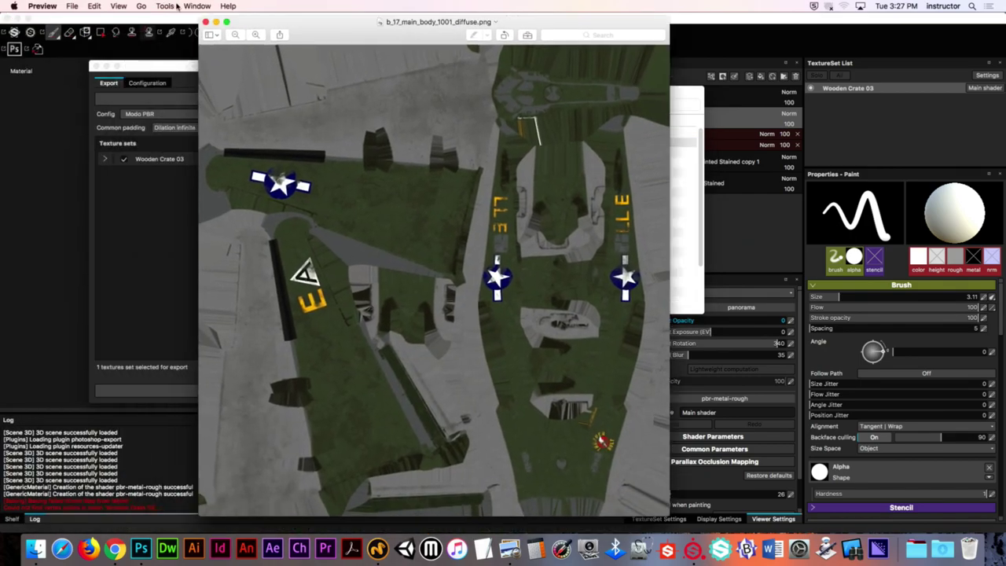
pyautogui.scroll(10, 617, 298)
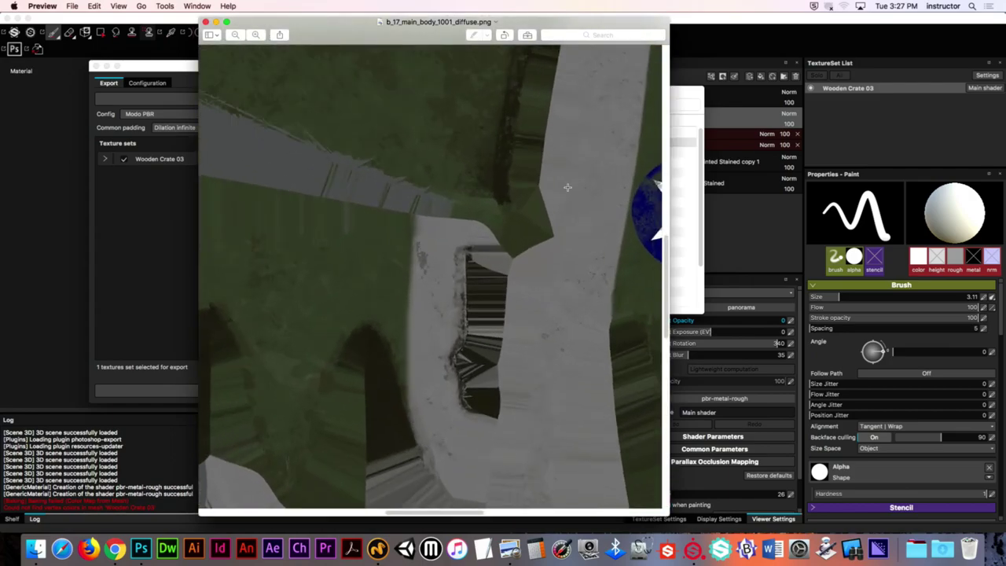
pyautogui.scroll(5, 488, 177)
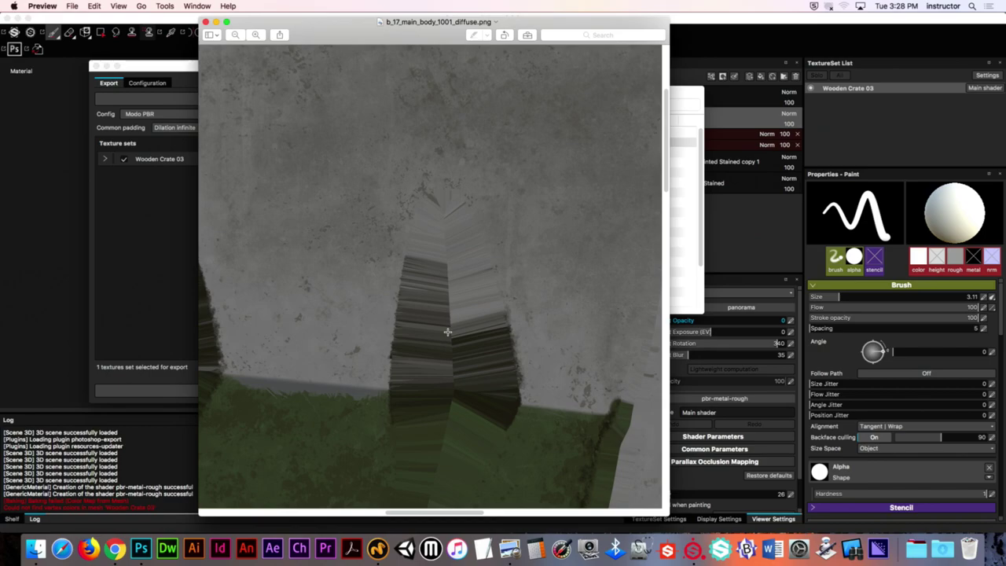
pyautogui.click(205, 21)
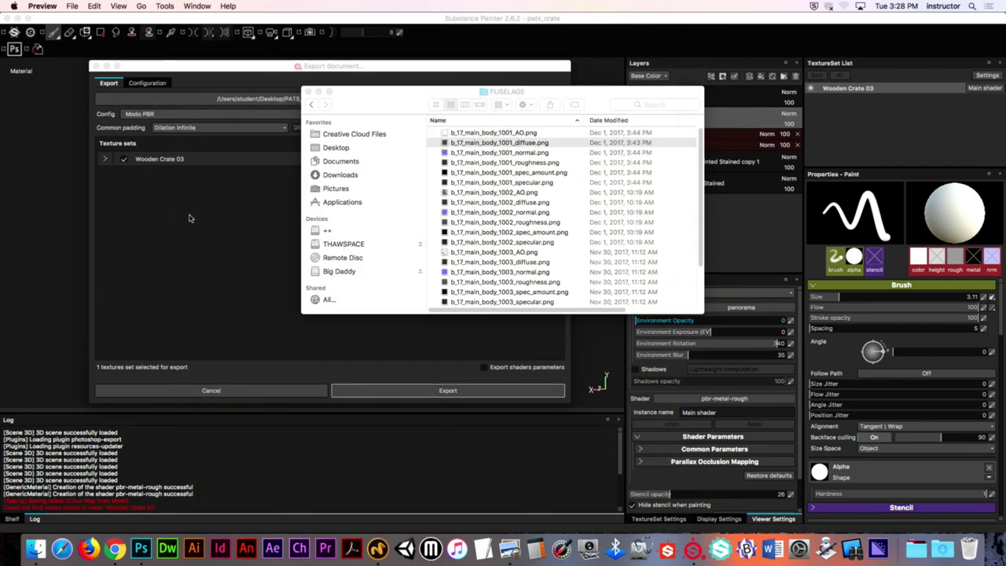
# Return to Substance Painter, export the crate's textures and open the PATS_CRATE_TEXTURES destination folder
pyautogui.click(186, 217)
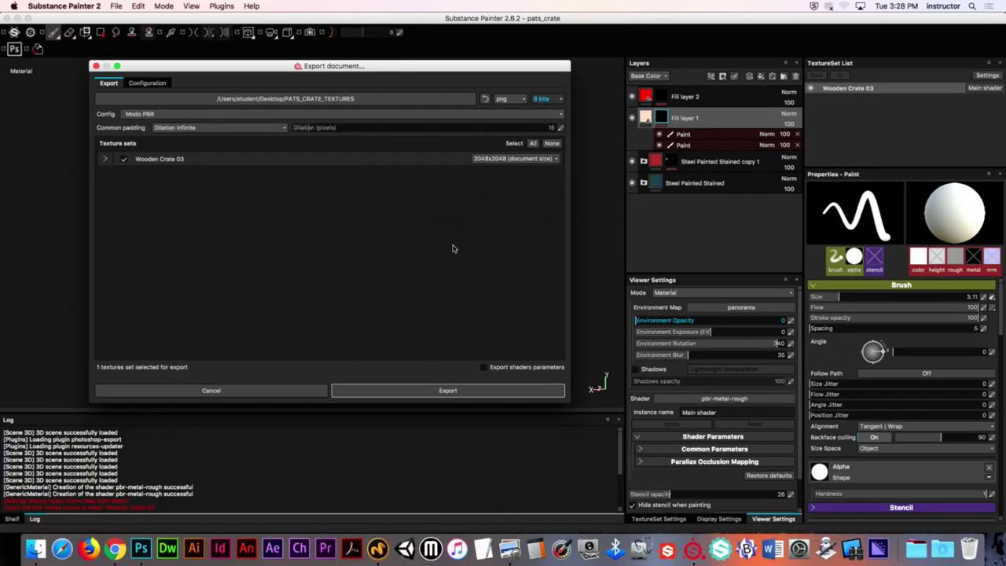
pyautogui.click(400, 386)
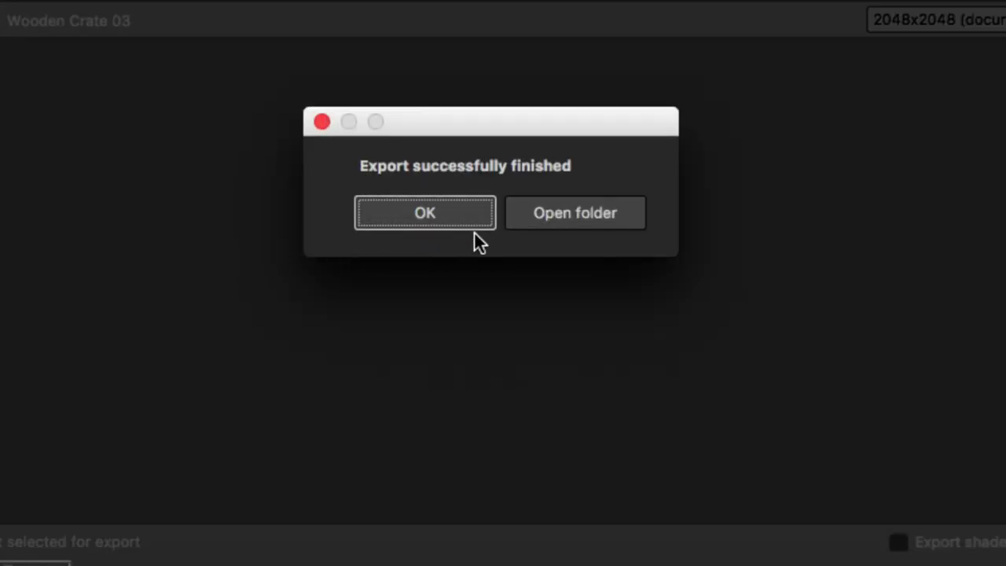
pyautogui.click(587, 212)
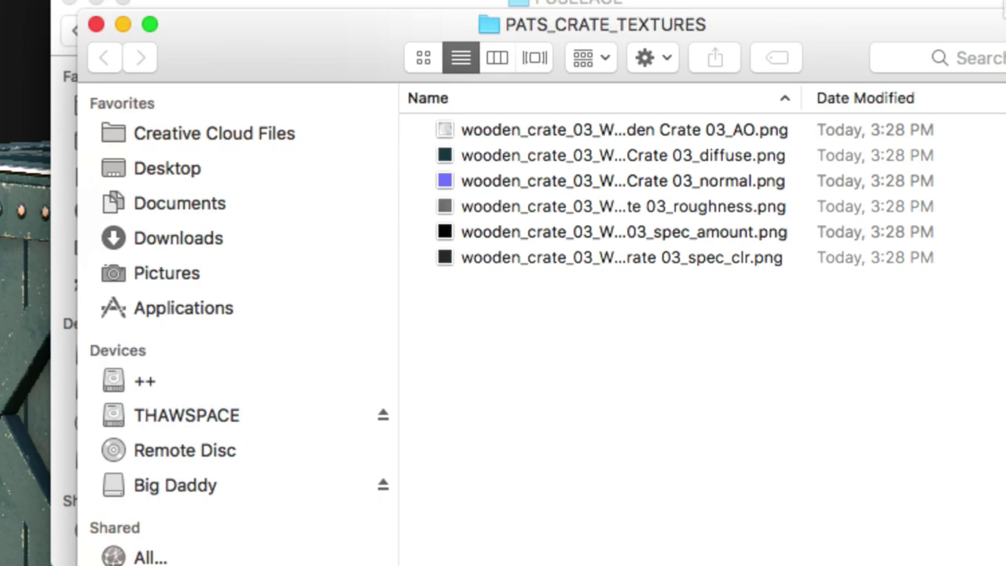
# Widen the Name column in the PATS_CRATE_TEXTURES folder to fit the full texture file names
pyautogui.click(729, 165)
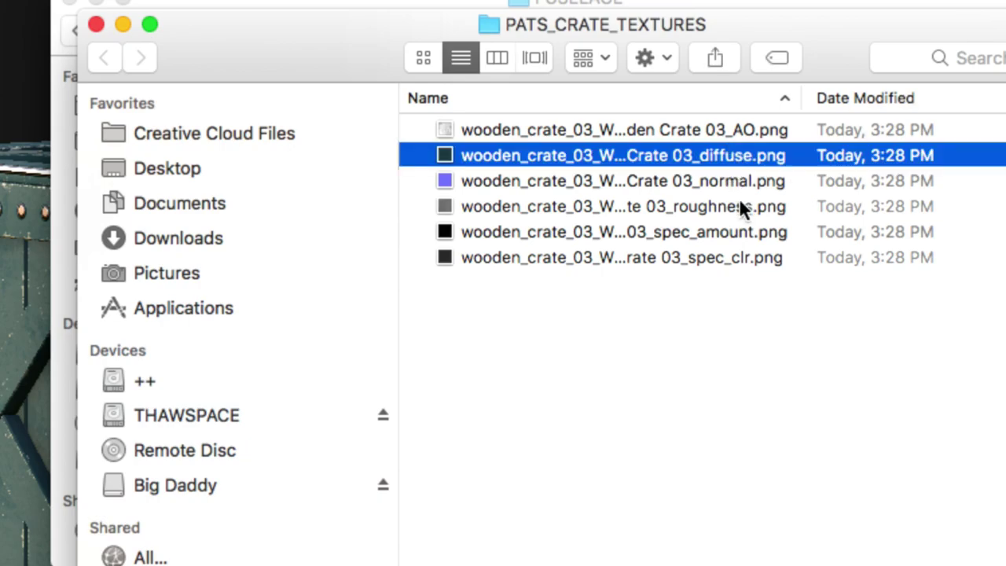
pyautogui.click(739, 236)
pyautogui.moveTo(799, 103); pyautogui.dragTo(905, 110)
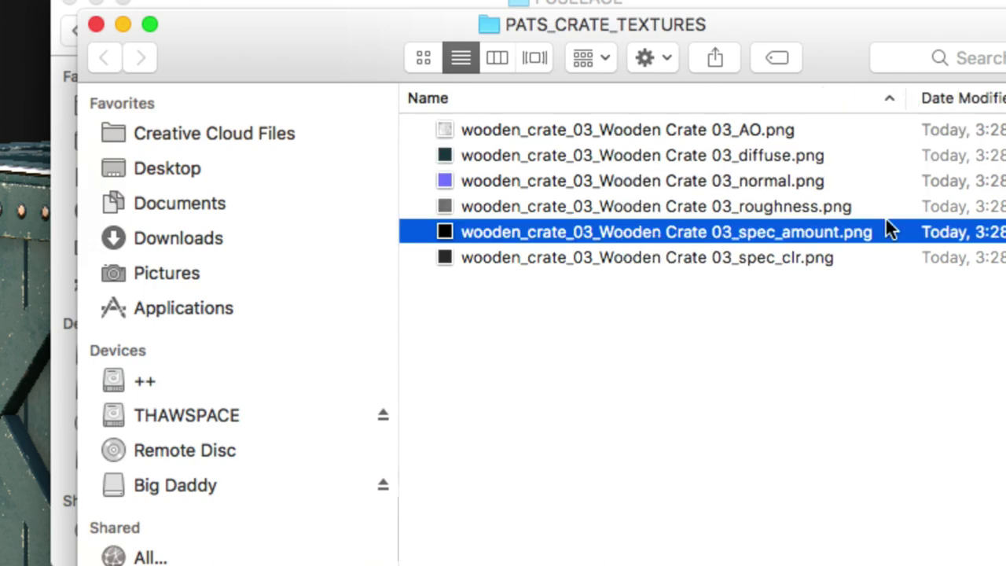
pyautogui.click(854, 346)
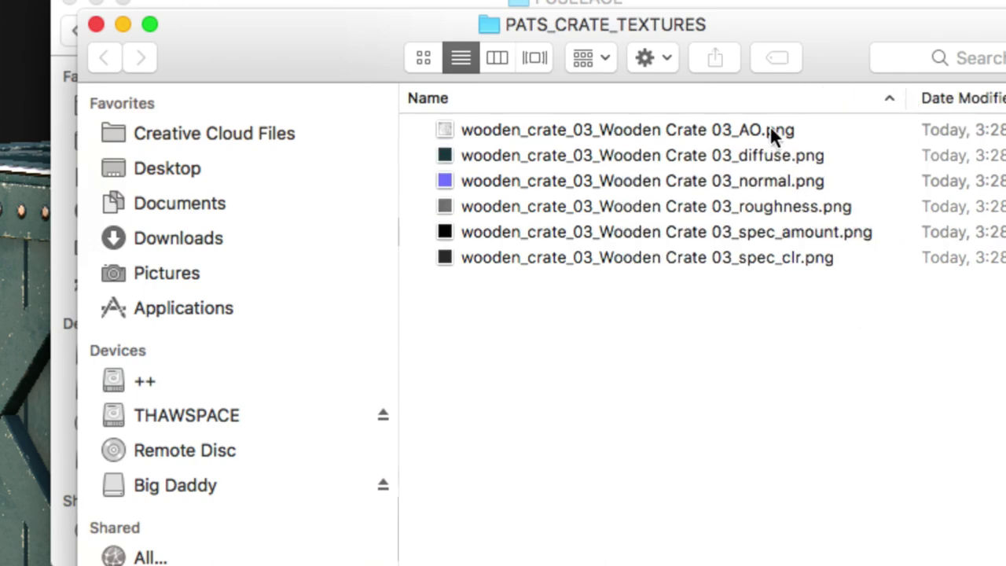
# View the exported AO map, and open the diffuse, normal, roughness, spec_amount and spec_clr maps together for preview
pyautogui.doubleClick(769, 130)
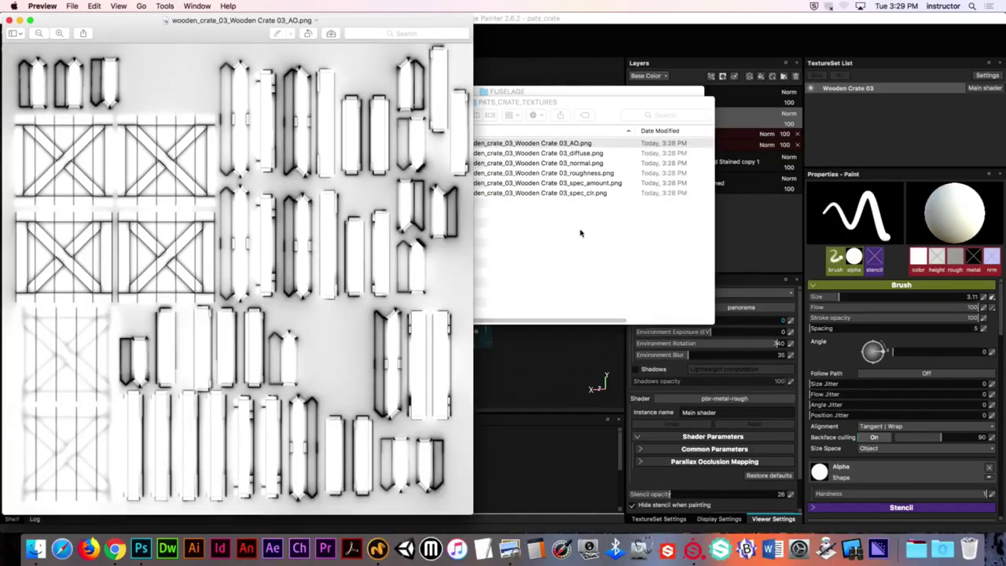
pyautogui.click(574, 246)
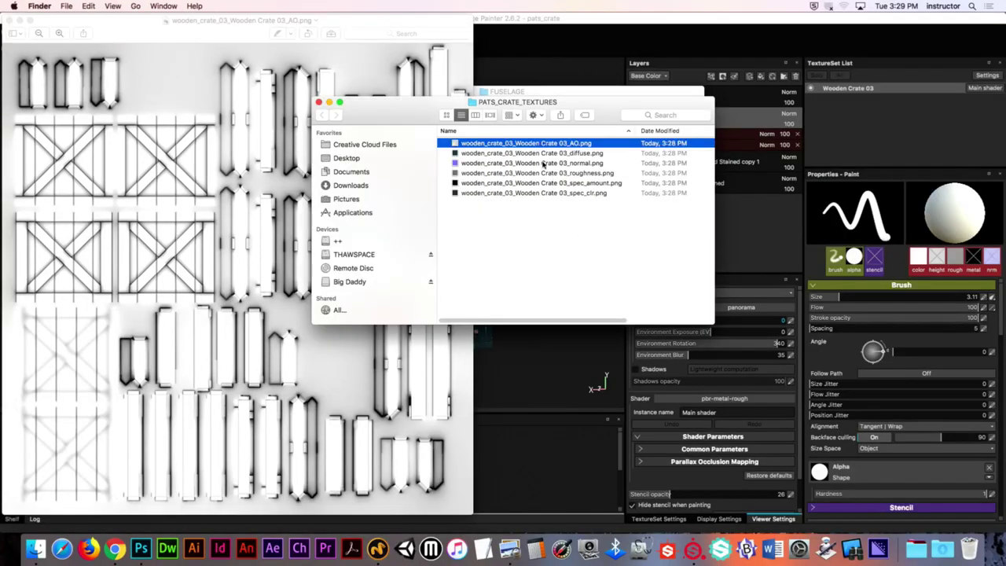
pyautogui.click(547, 153)
pyautogui.keyDown('shift'); pyautogui.click(548, 193); pyautogui.keyUp('shift')
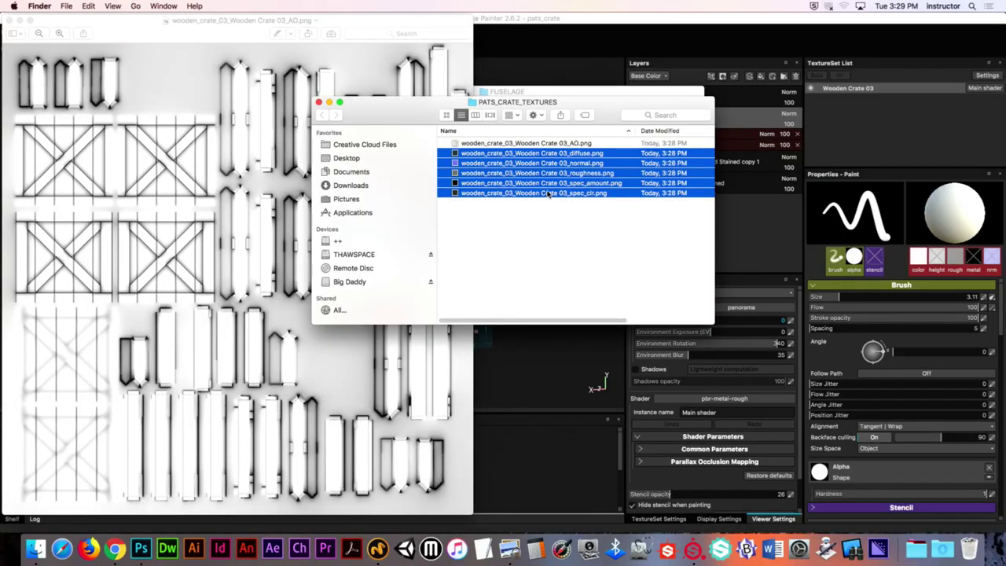
pyautogui.doubleClick(547, 158)
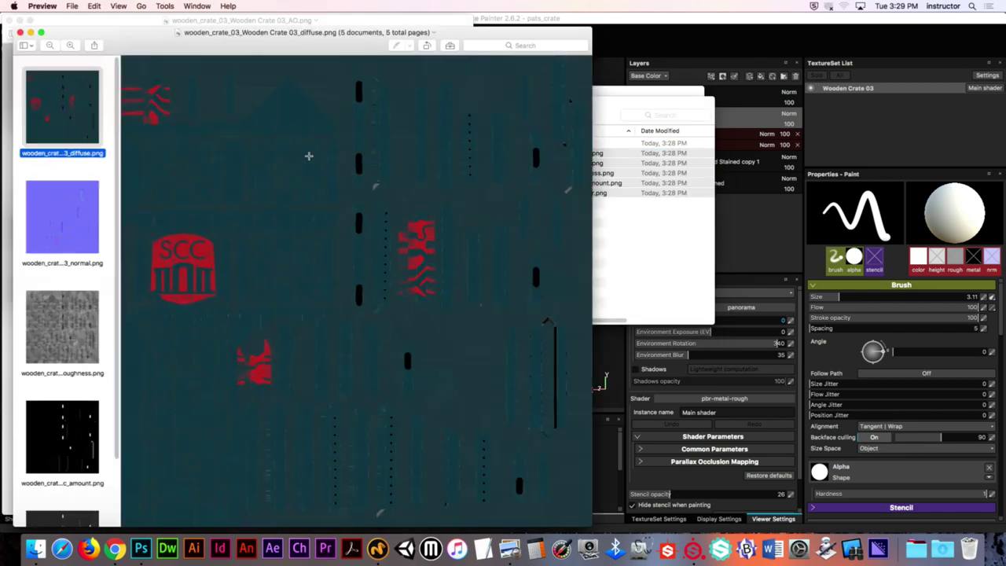
pyautogui.doubleClick(235, 47)
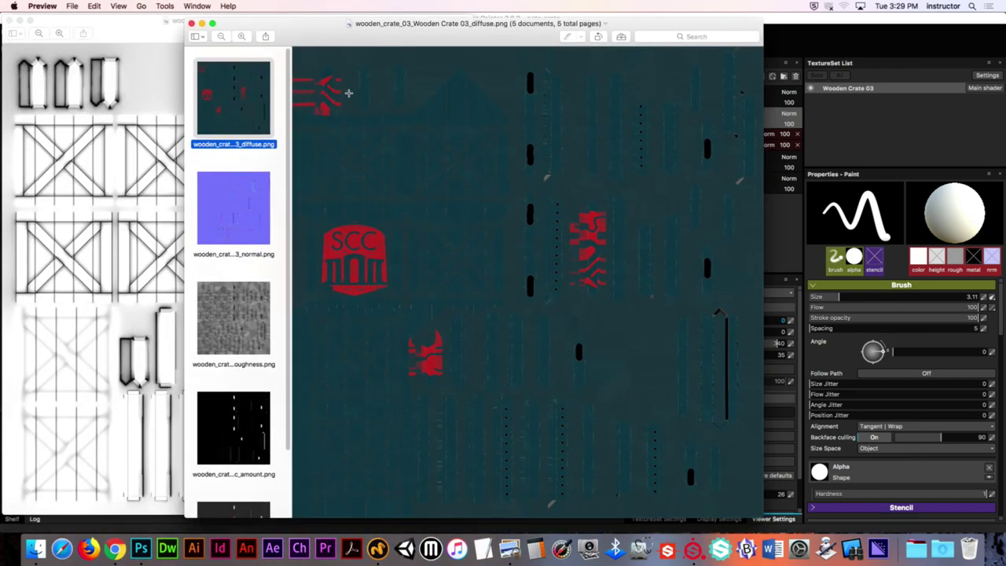
# Examine the crate's normal, roughness, spec_amount and spec_clr maps one by one, and close all the image previews
pyautogui.click(247, 233)
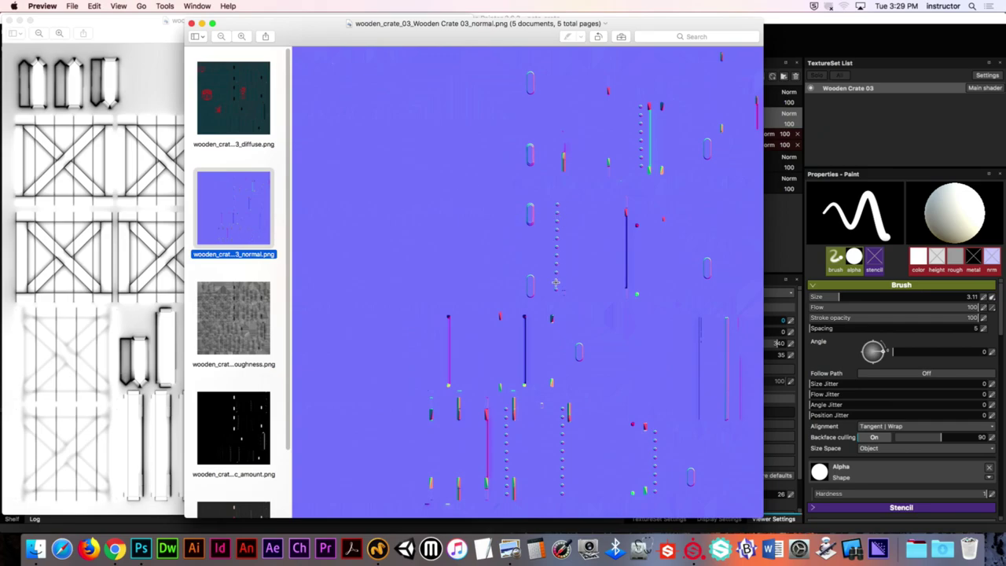
pyautogui.click(253, 314)
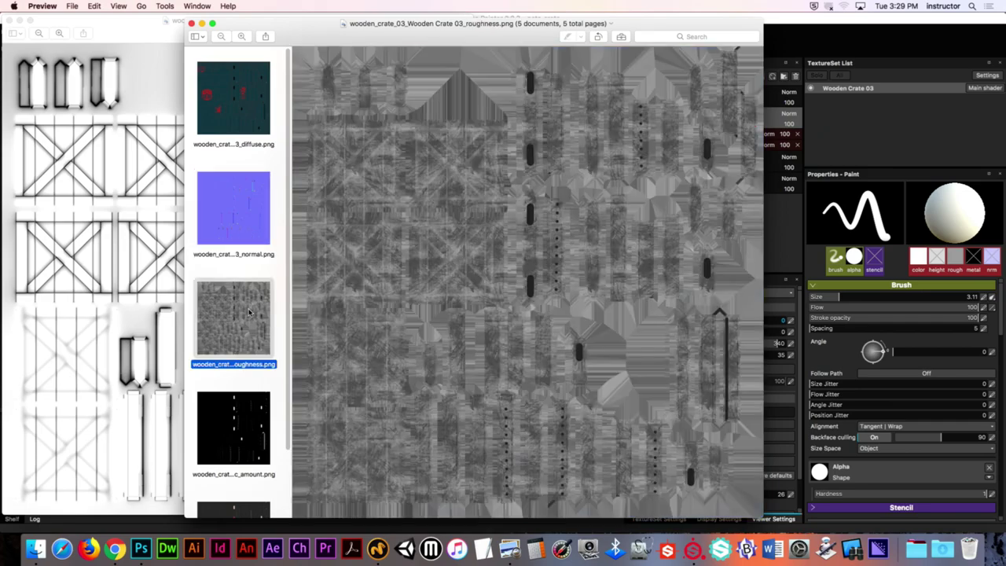
pyautogui.click(233, 435)
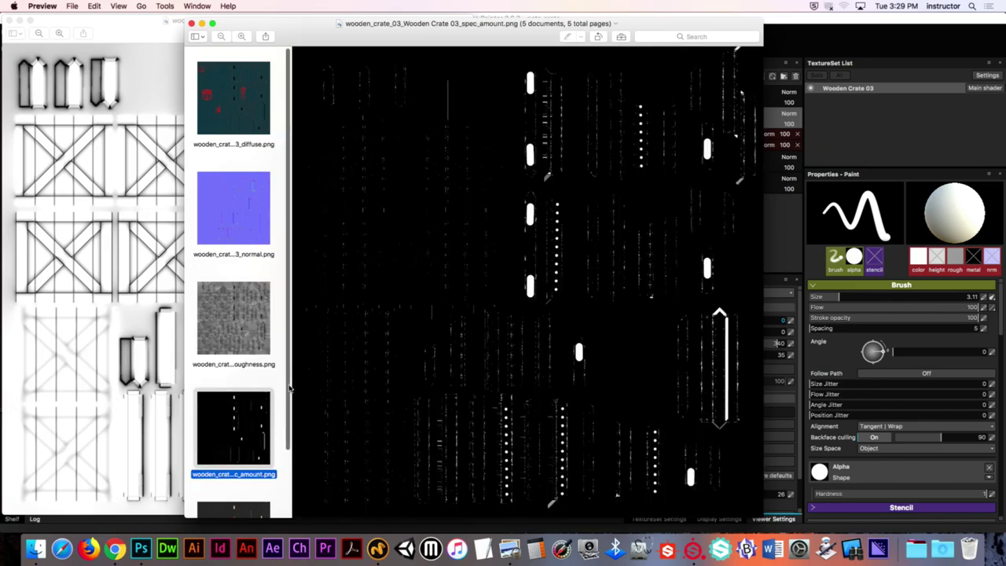
pyautogui.scroll(-2, 267, 440)
pyautogui.click(236, 501)
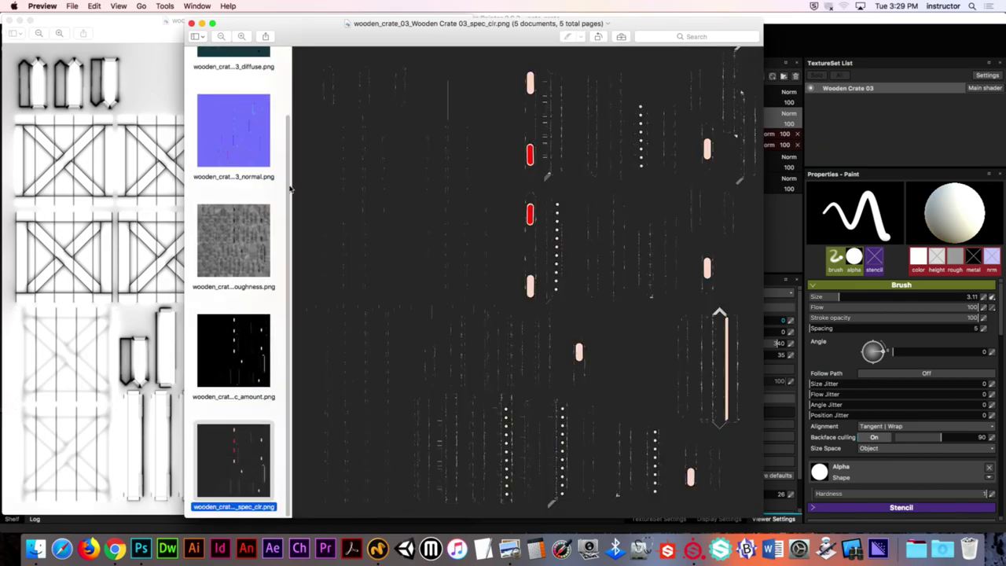
pyautogui.click(191, 24)
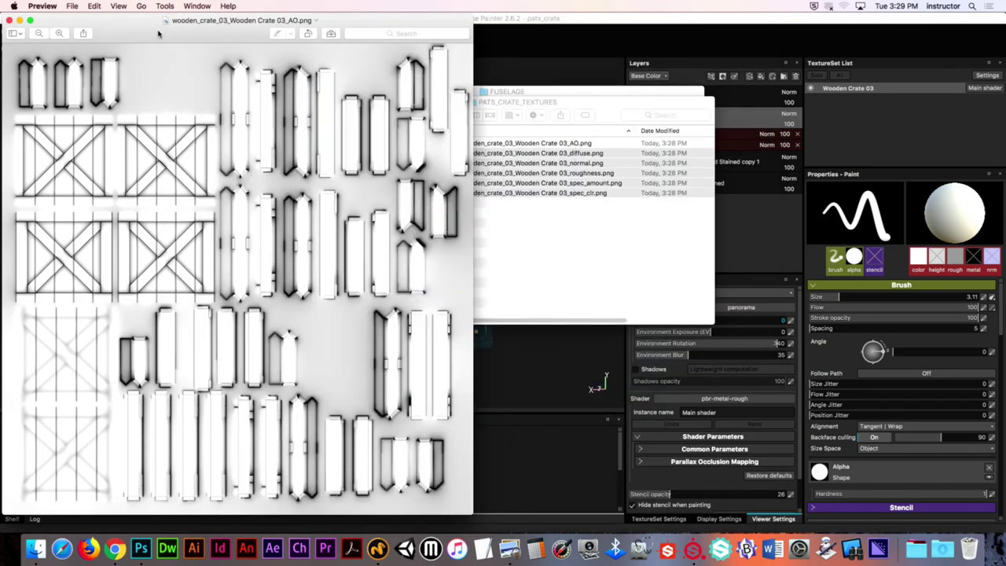
pyautogui.click(10, 20)
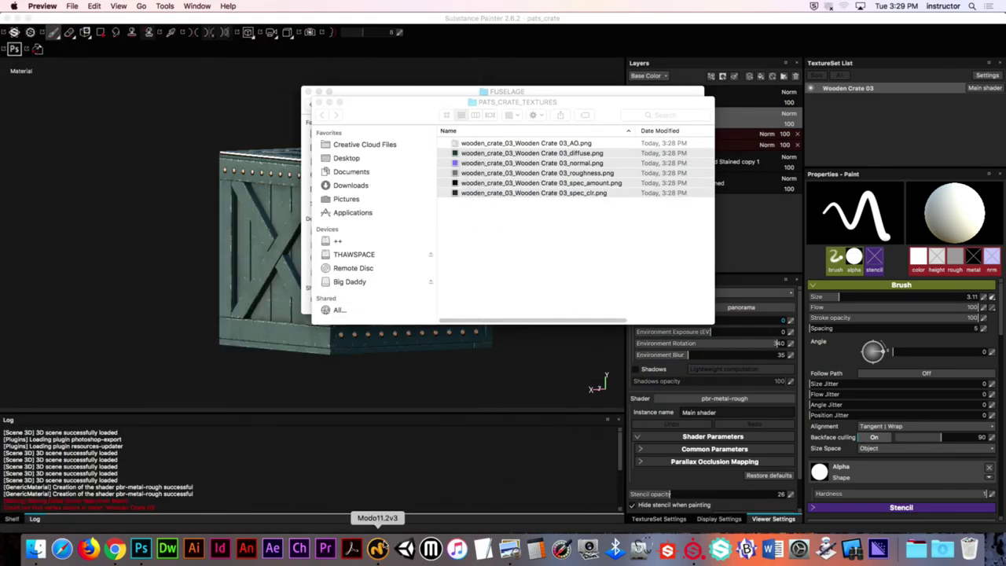
# Switch to Modo and open wooden_crate_03.fbx from the Desktop
pyautogui.click(378, 548)
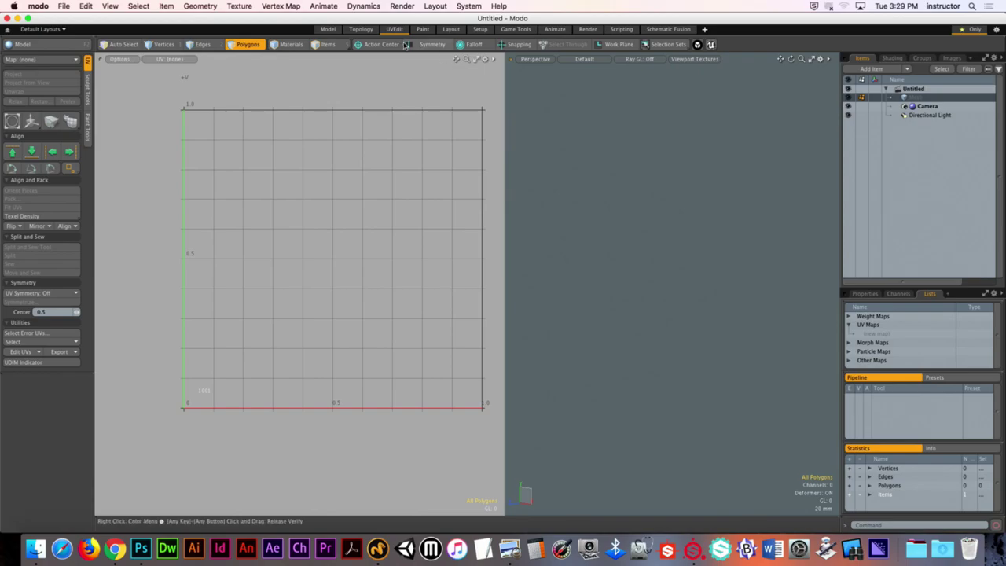
pyautogui.click(64, 6)
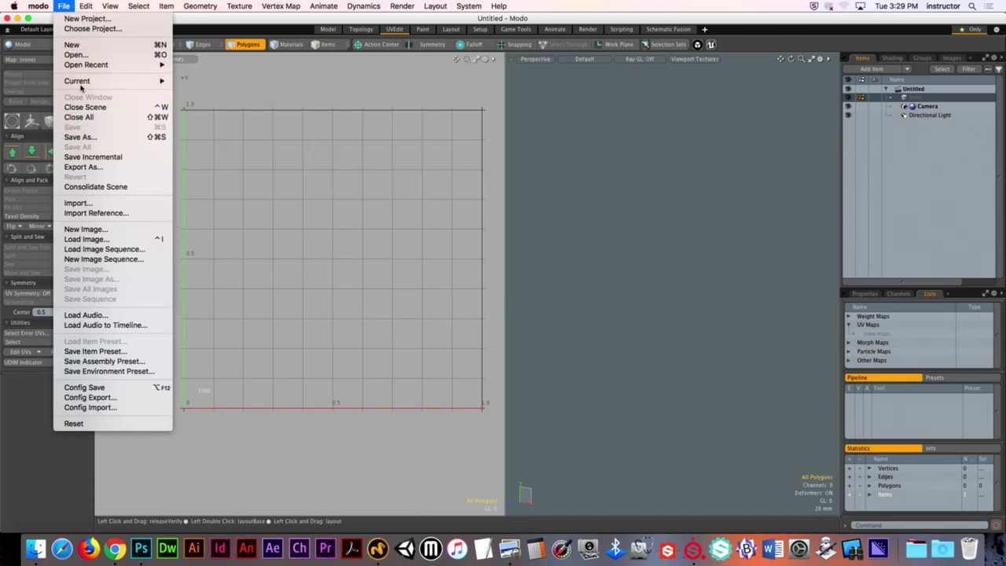
pyautogui.moveTo(81, 69)
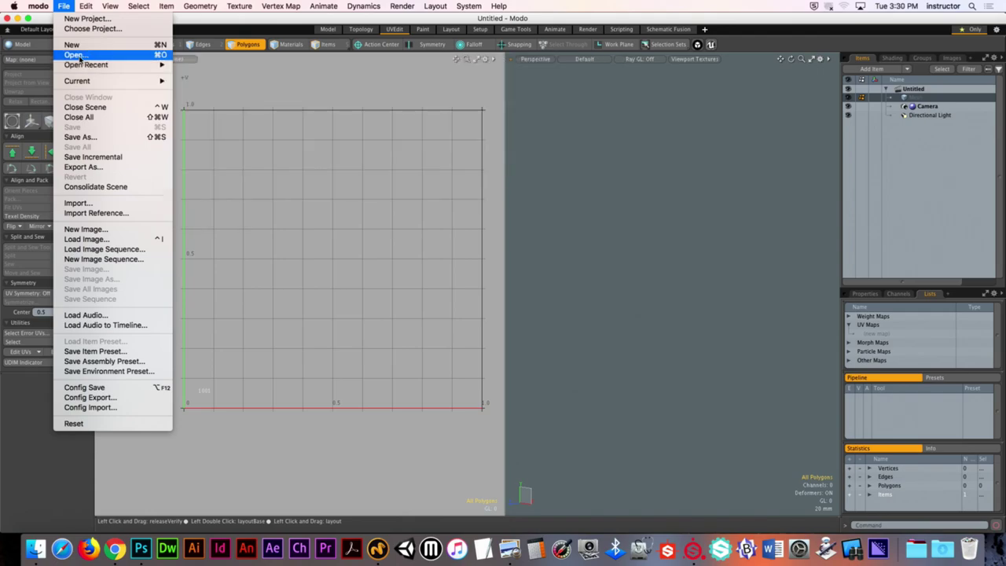
pyautogui.click(75, 55)
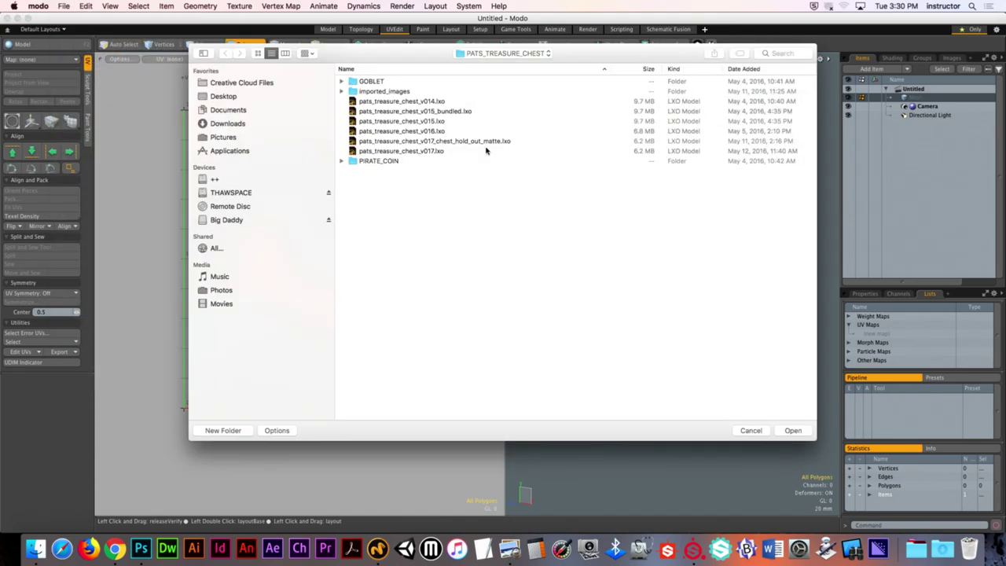
pyautogui.click(246, 98)
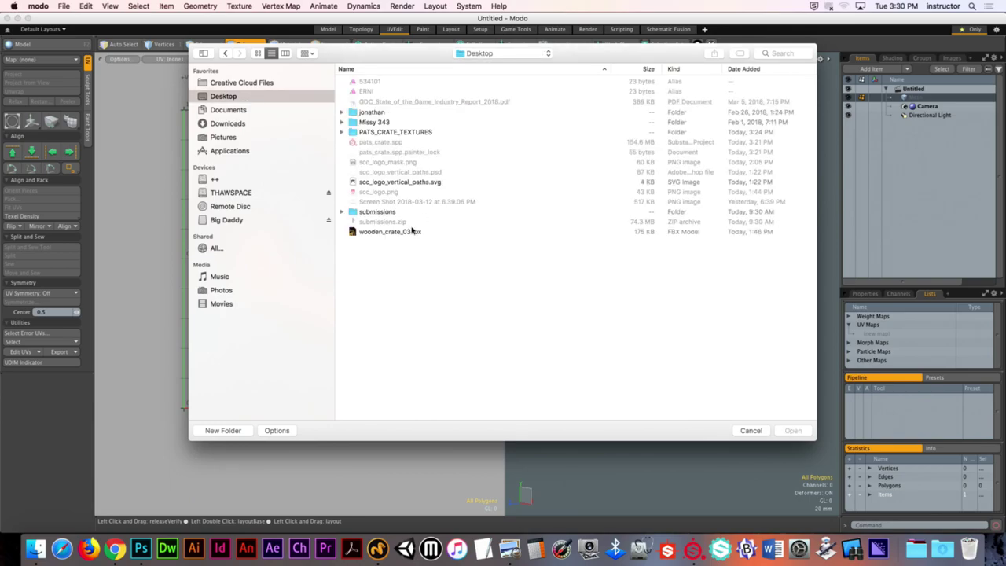
pyautogui.click(414, 233)
pyautogui.press('Return')
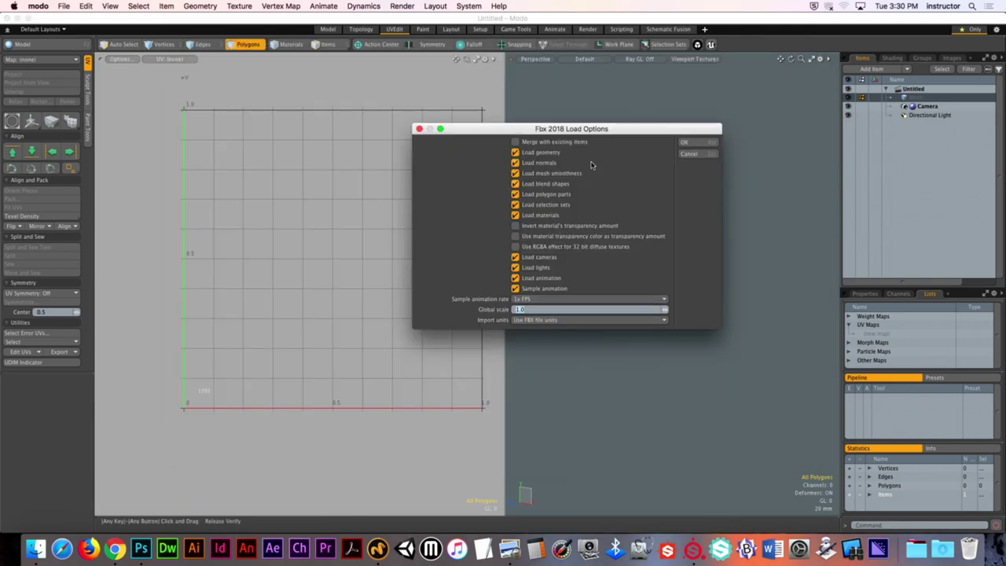
# Load the FBX with only geometry, normals and mesh smoothness enabled, excluding materials, blend shapes, parts, selection sets, cameras, lights and animation
pyautogui.moveTo(517, 289); pyautogui.dragTo(539, 261)
pyautogui.click(549, 217)
pyautogui.click(553, 208)
pyautogui.moveTo(563, 208); pyautogui.dragTo(567, 179)
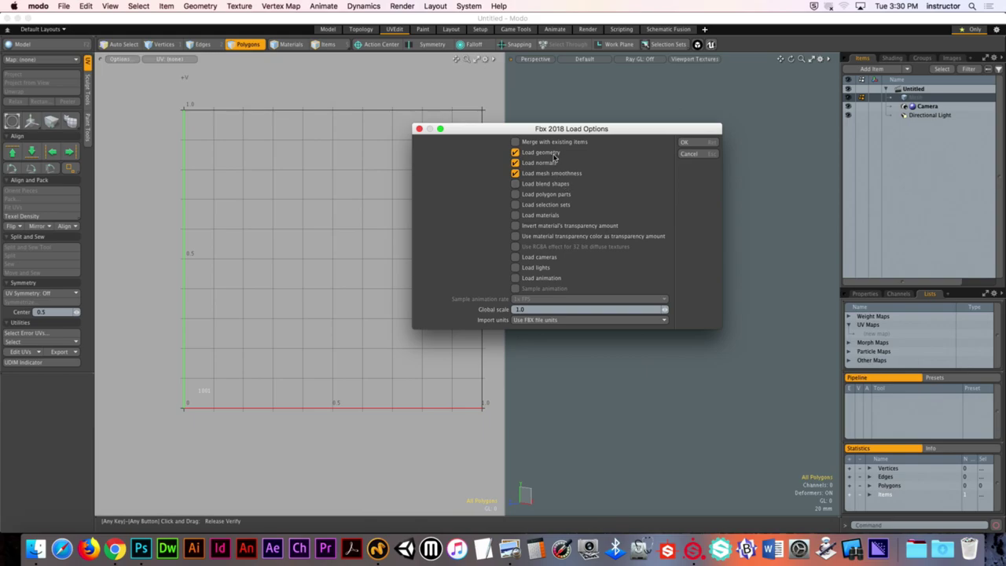
pyautogui.click(693, 142)
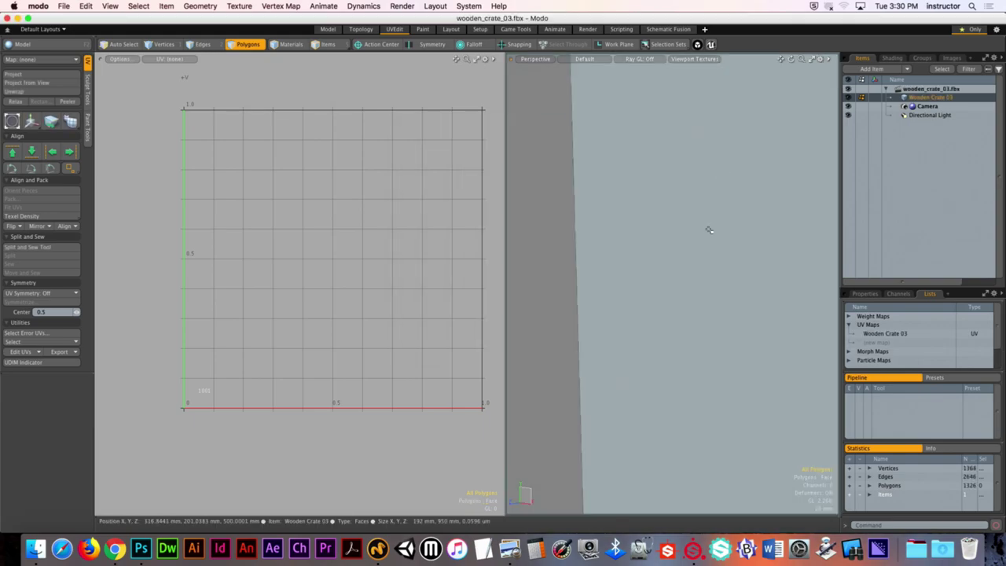
# Inspect the imported crate in the 3D view and display the Shader Tree
pyautogui.press('a')
pyautogui.keyDown('alt'); pyautogui.moveTo(707, 226); pyautogui.dragTo(757, 238); pyautogui.keyUp('alt')
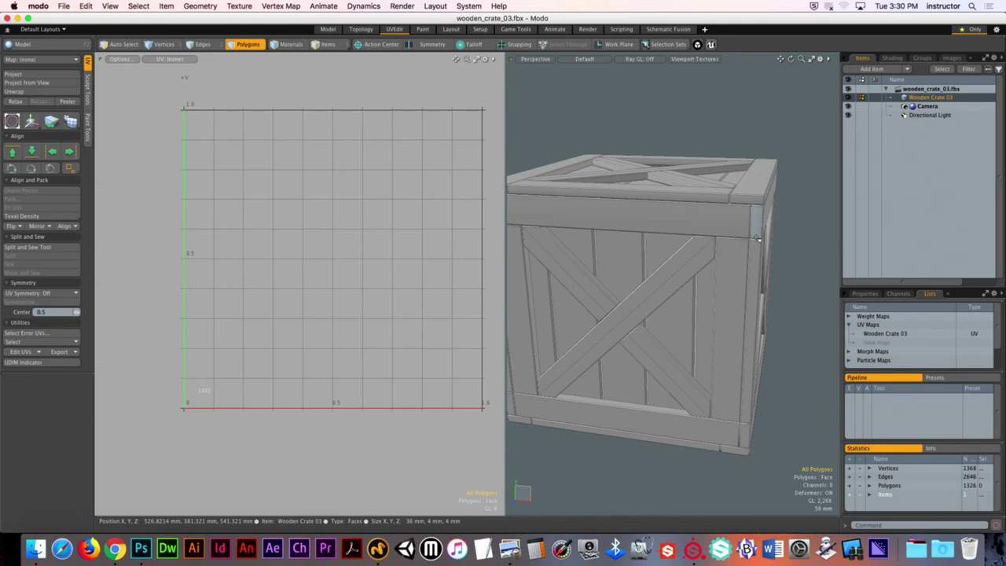
pyautogui.keyDown('alt'); pyautogui.moveTo(759, 238); pyautogui.dragTo(711, 237); pyautogui.keyUp('alt')
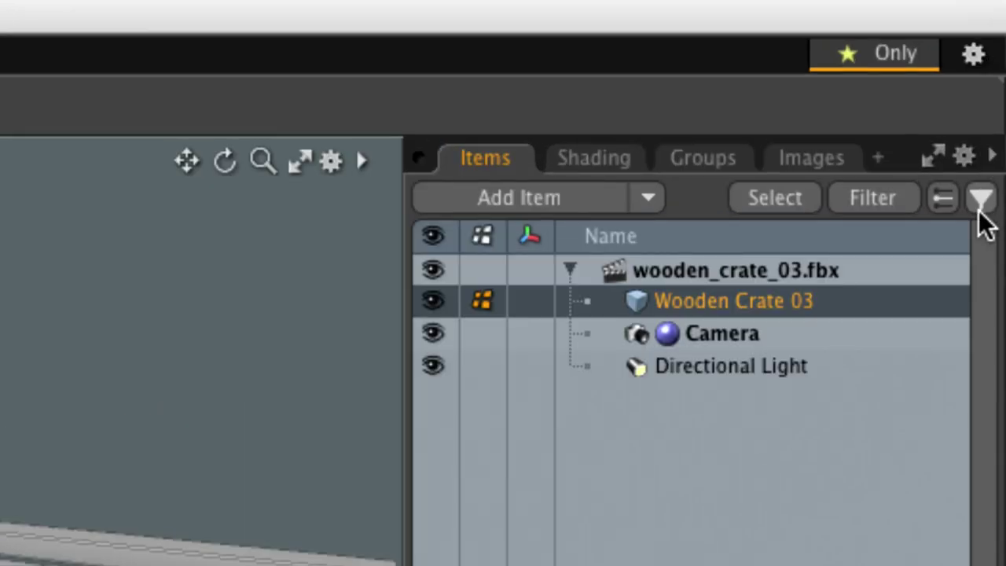
pyautogui.click(578, 157)
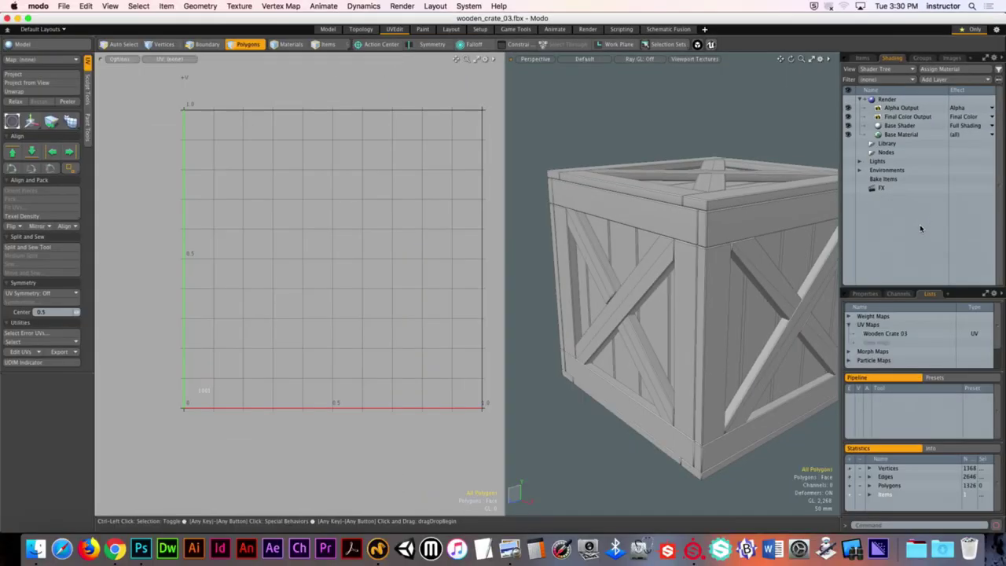
# Assign a new material named Crate to all of the crate's polygons and select its material group in the Shader Tree
pyautogui.press('a')
pyautogui.moveTo(541, 90); pyautogui.dragTo(806, 384, button='right')
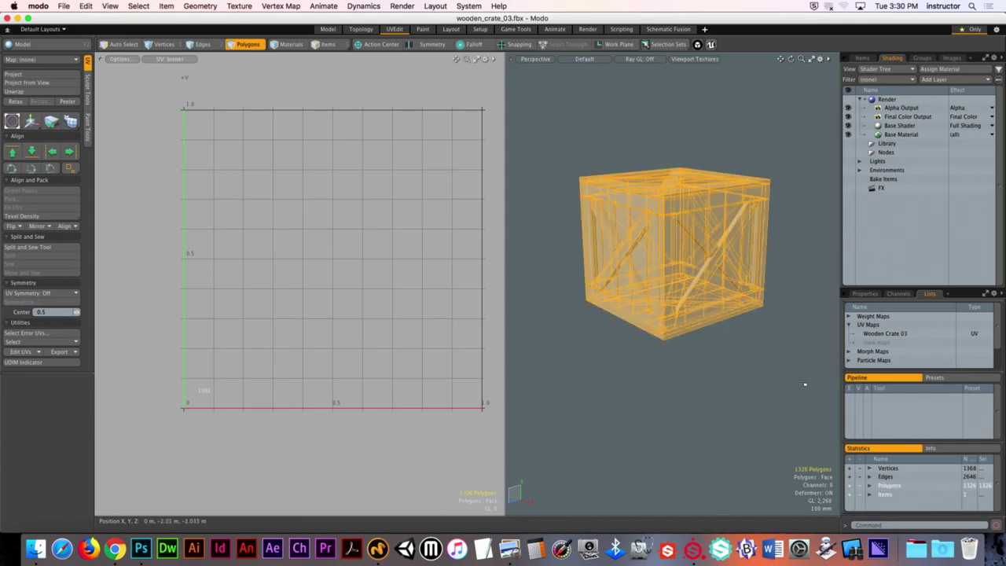
pyautogui.press('m')
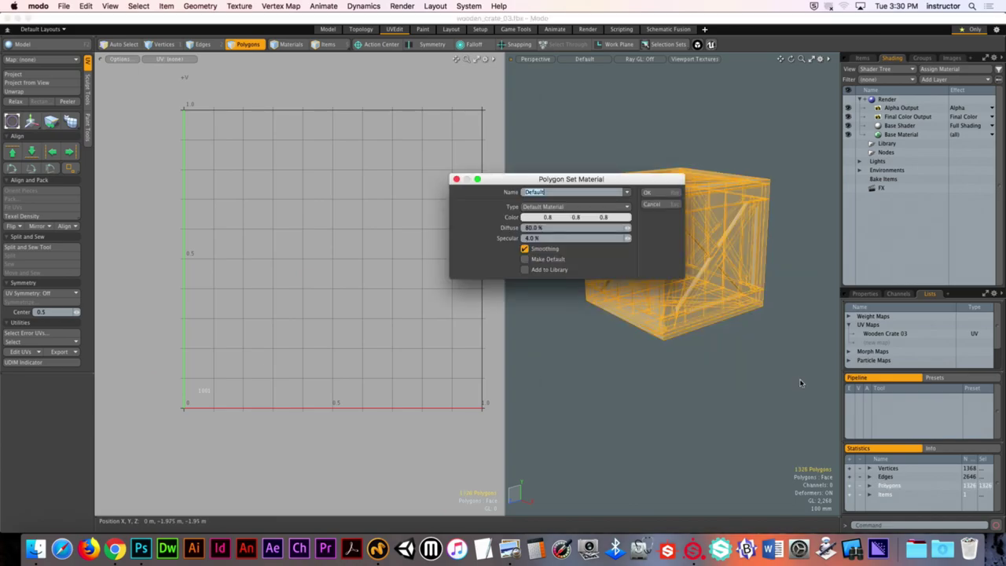
pyautogui.write('Crate')
pyautogui.press('Return')
pyautogui.click(734, 170)
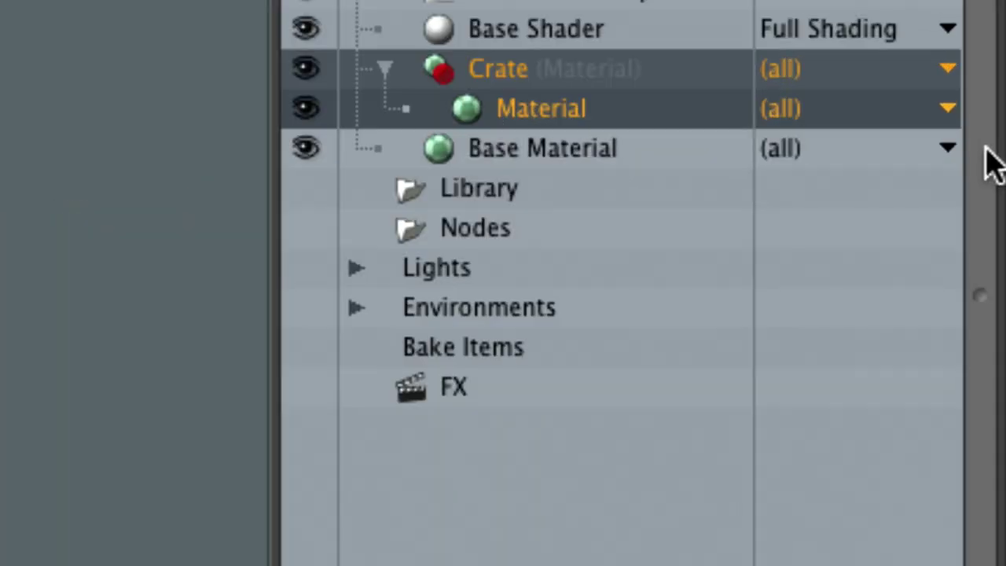
pyautogui.click(655, 83)
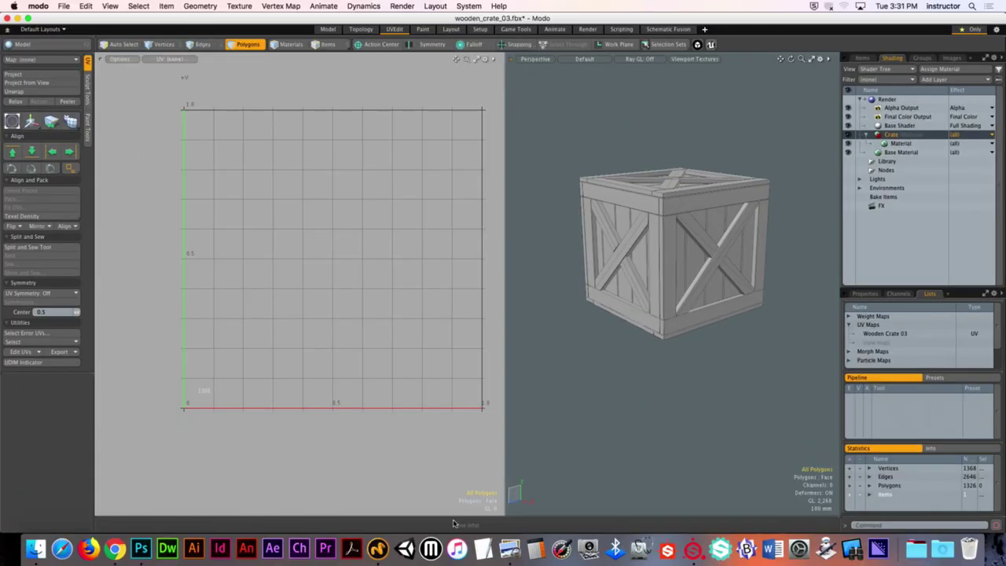
# Add the diffuse, normal, roughness, spec_amount and spec_clr PNGs from the PATS_CRATE_TEXTURES folder to the Crate material group, leaving out the AO map
pyautogui.click(31, 554)
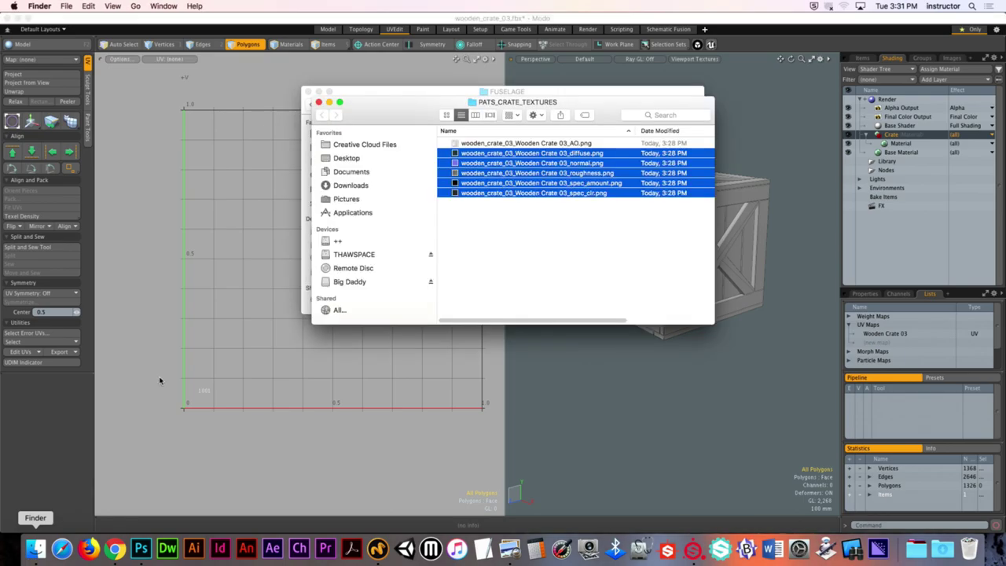
pyautogui.click(575, 277)
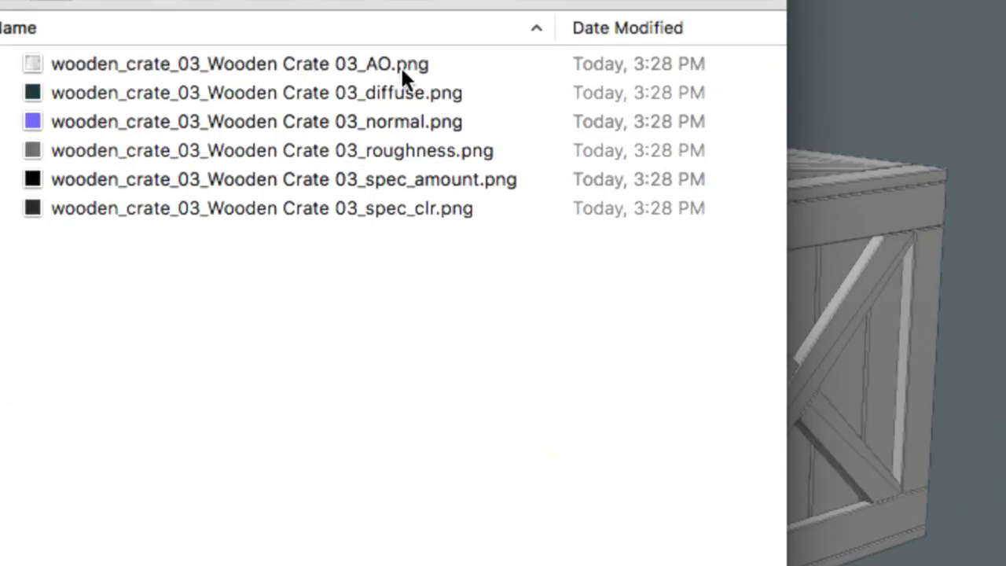
pyautogui.click(585, 143)
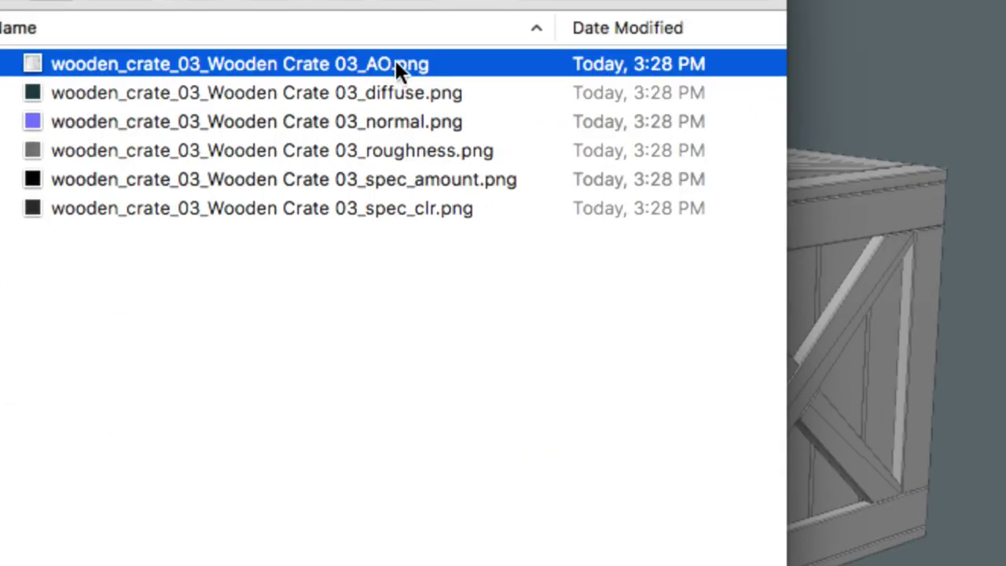
pyautogui.click(426, 93)
pyautogui.keyDown('shift'); pyautogui.click(455, 211); pyautogui.keyUp('shift')
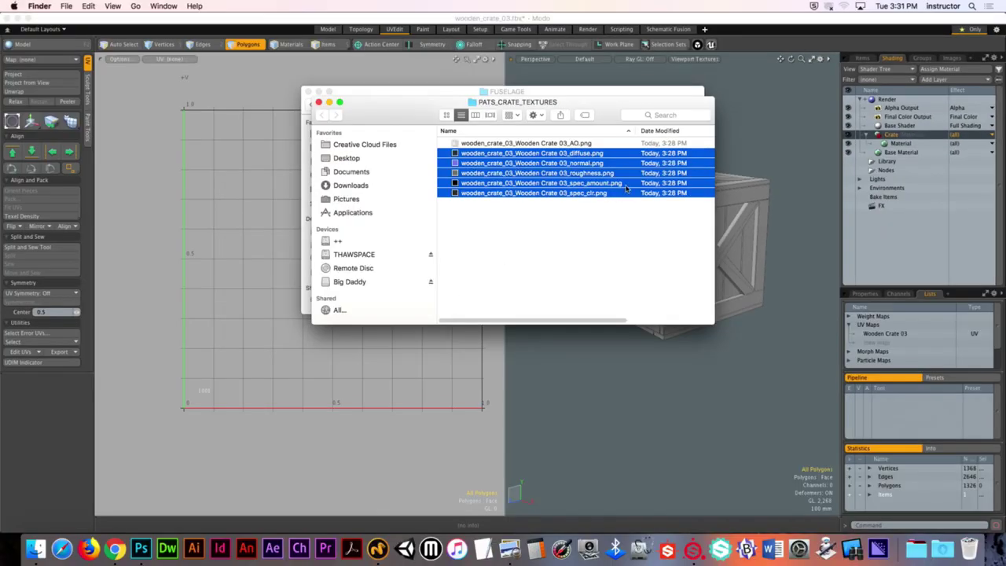
pyautogui.moveTo(563, 103); pyautogui.dragTo(601, 115)
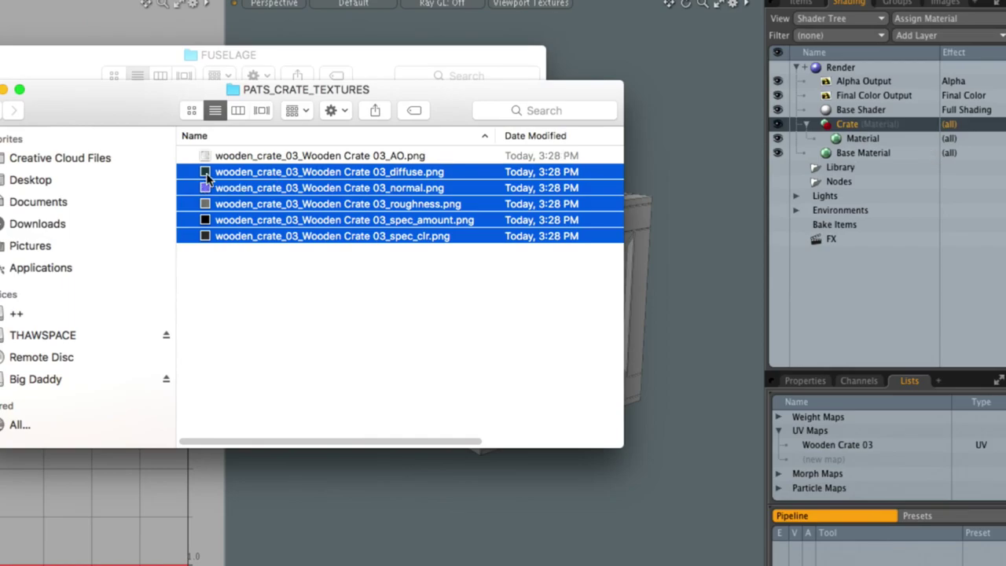
pyautogui.moveTo(208, 178); pyautogui.dragTo(866, 130)
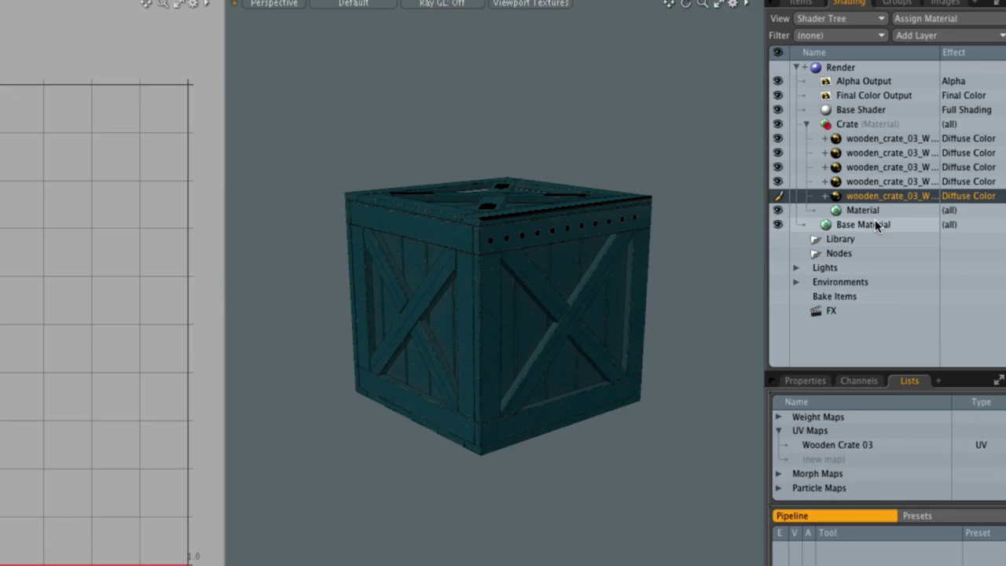
# Select all five crate image layers and check their projection type and UV map in the texture layer and texture locator properties
pyautogui.keyDown('alt'); pyautogui.moveTo(606, 218); pyautogui.dragTo(568, 210); pyautogui.keyUp('alt')
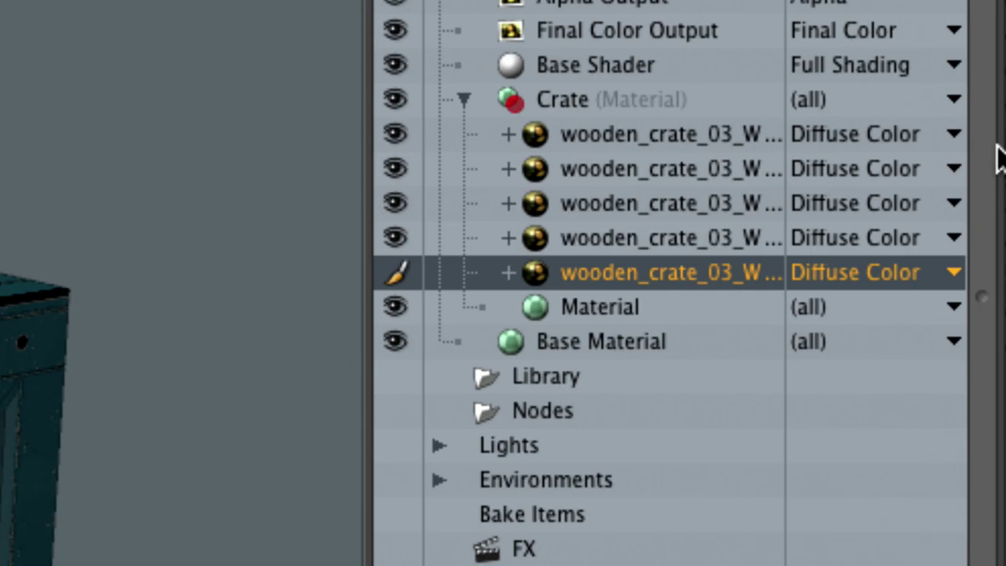
pyautogui.keyDown('shift'); pyautogui.click(615, 139); pyautogui.keyUp('shift')
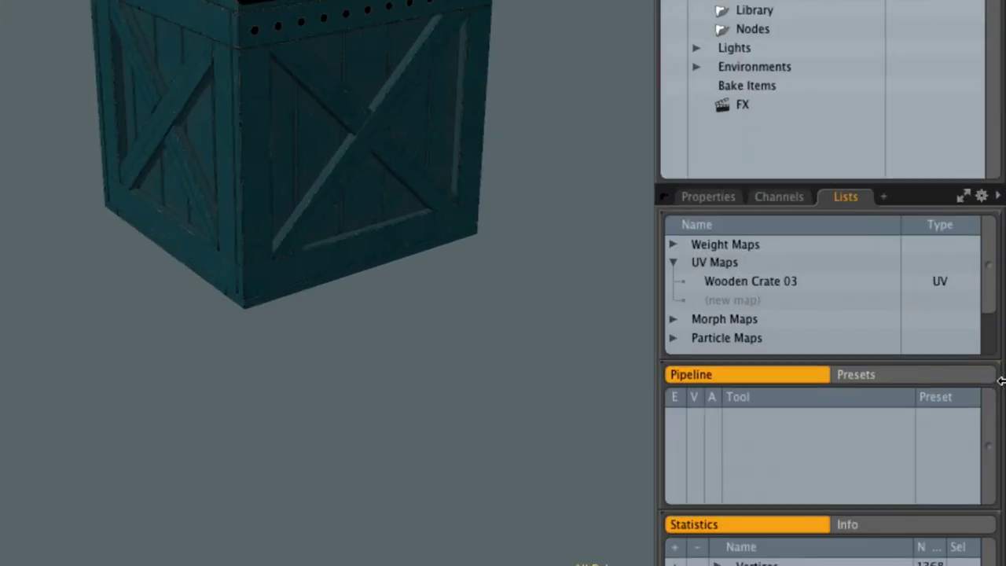
pyautogui.click(720, 198)
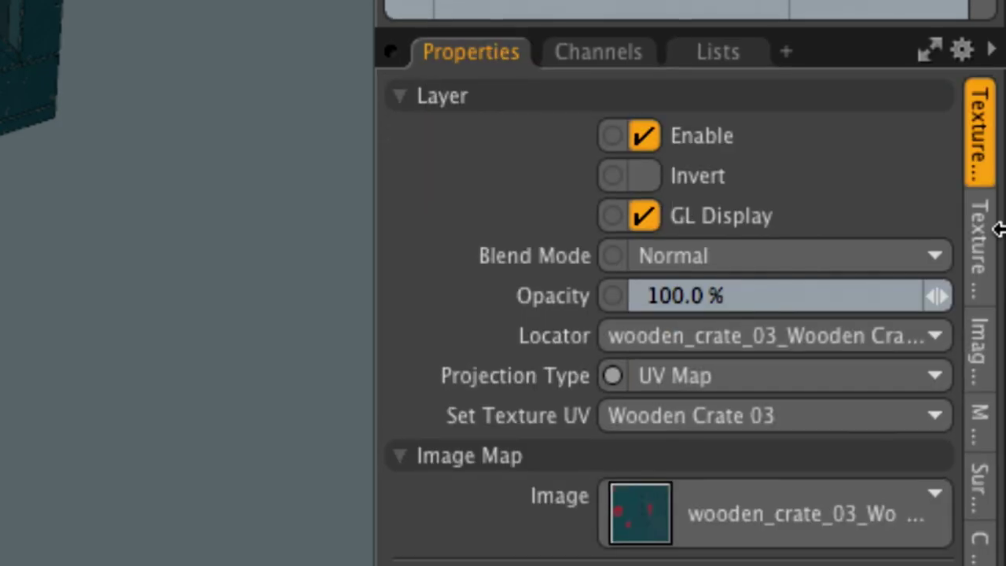
pyautogui.click(987, 231)
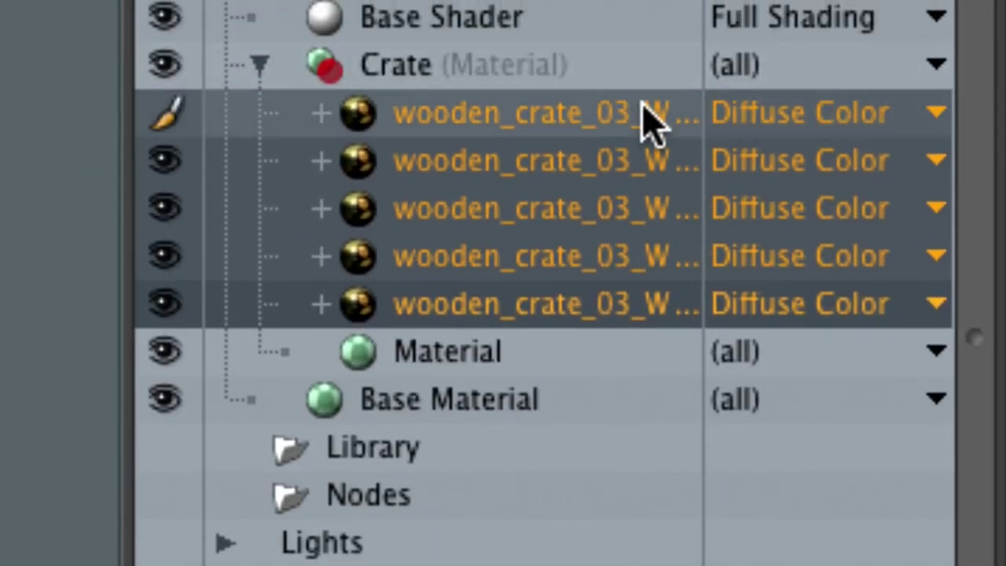
# Widen the Shader Tree and its Name column to show the full names of the texture layers
pyautogui.click(610, 110)
pyautogui.moveTo(620, 155)
pyautogui.mouseDown()
pyautogui.moveTo(633, 199)
pyautogui.moveTo(628, 292)
pyautogui.moveTo(640, 315)
pyautogui.mouseUp()
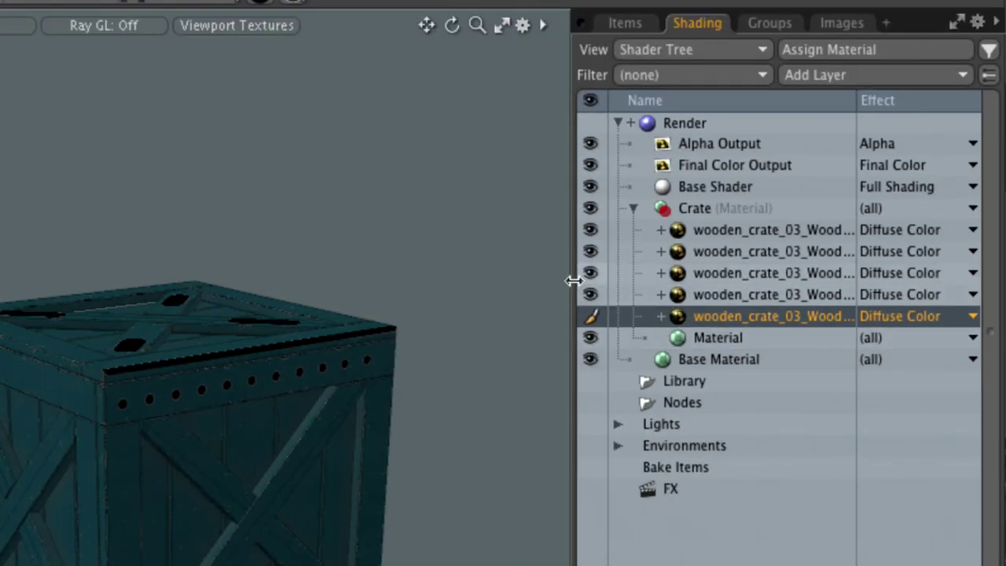
pyautogui.moveTo(573, 281); pyautogui.dragTo(453, 281)
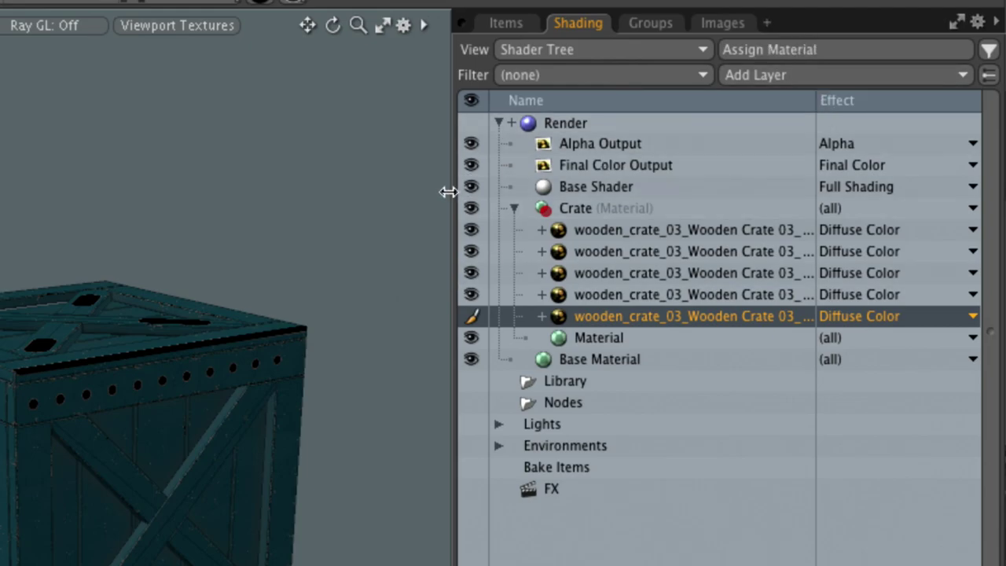
pyautogui.moveTo(447, 189); pyautogui.dragTo(314, 189)
pyautogui.moveTo(770, 101); pyautogui.dragTo(808, 107)
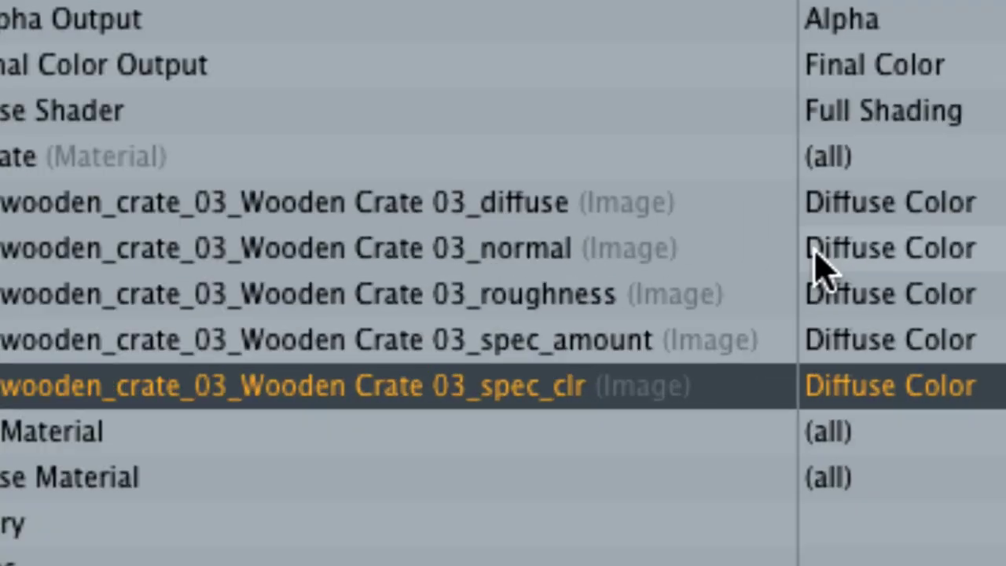
# Go through the diffuse, normal, roughness, spec_amount and spec_clr layers one by one to review the maps under the Crate material
pyautogui.click(563, 212)
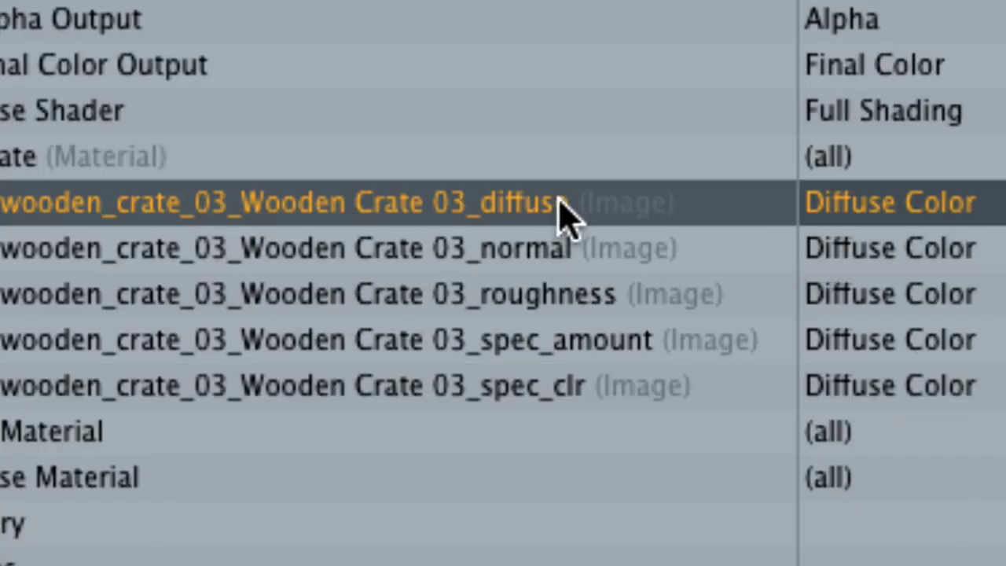
pyautogui.click(557, 261)
pyautogui.click(588, 305)
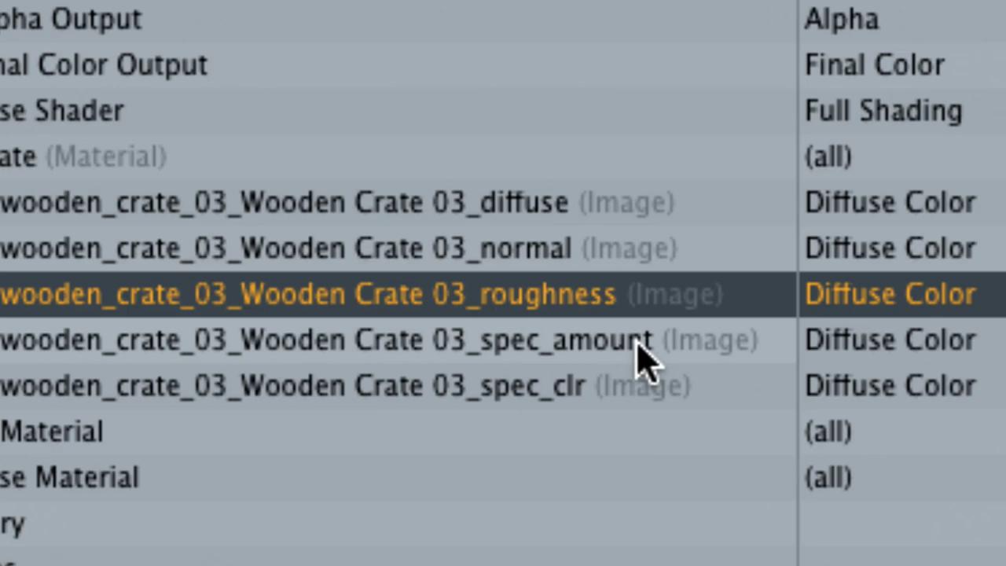
pyautogui.click(642, 346)
pyautogui.click(618, 396)
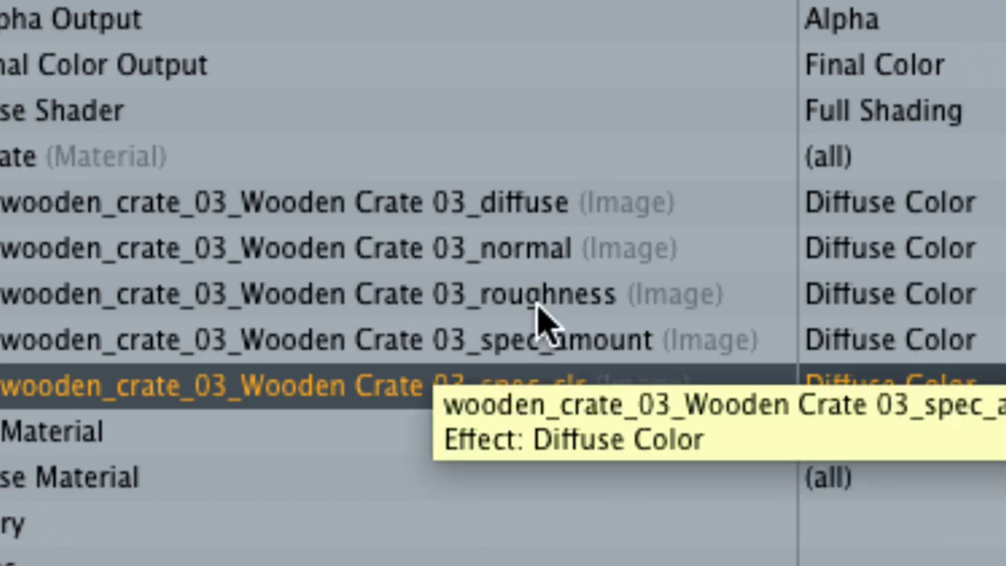
# Set the colorspace of the diffuse and spec_clr images to sRGB in their image properties
pyautogui.click(428, 211)
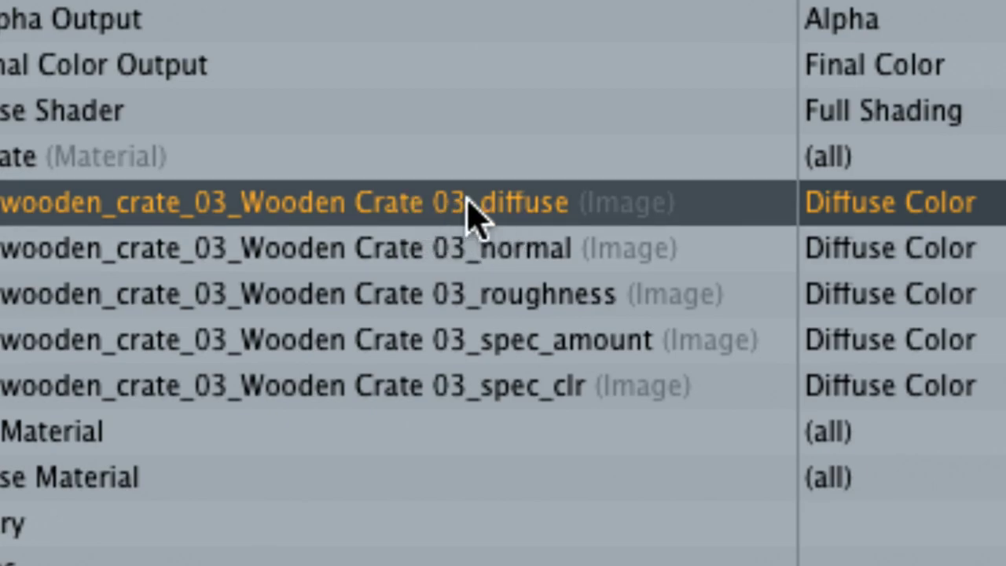
pyautogui.keyDown('ctrl'); pyautogui.click(543, 398); pyautogui.keyUp('ctrl')
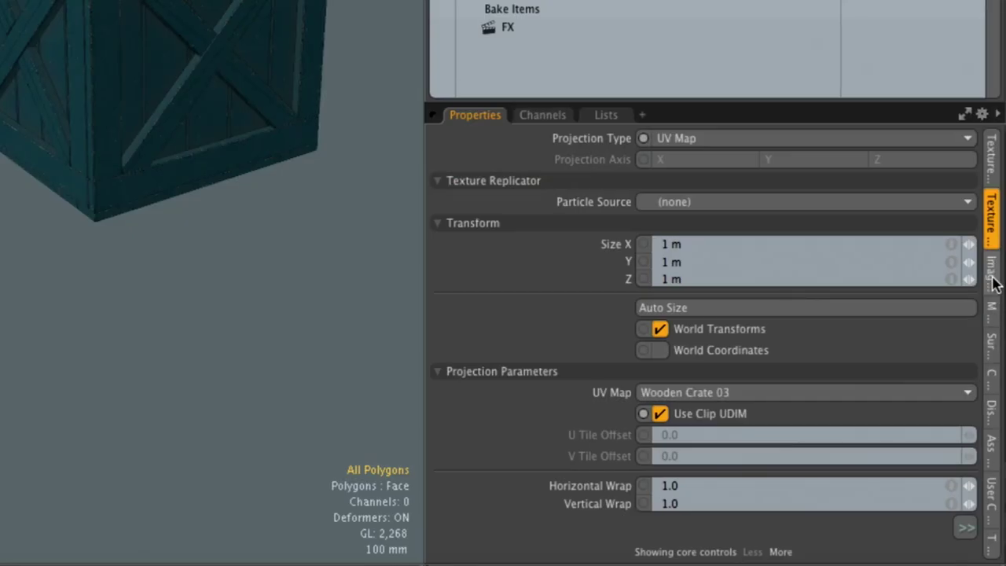
pyautogui.moveTo(893, 86); pyautogui.dragTo(894, 6)
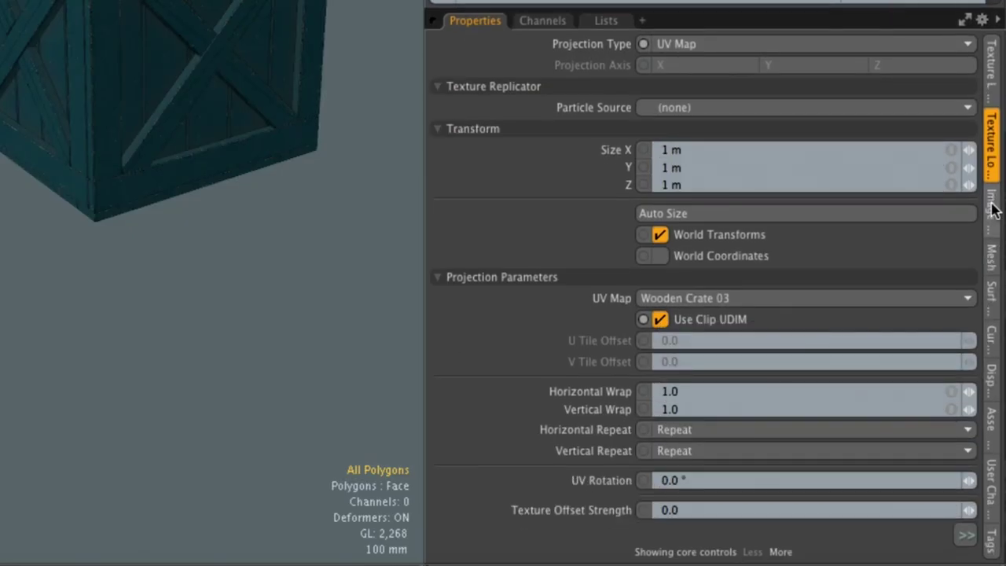
pyautogui.click(994, 215)
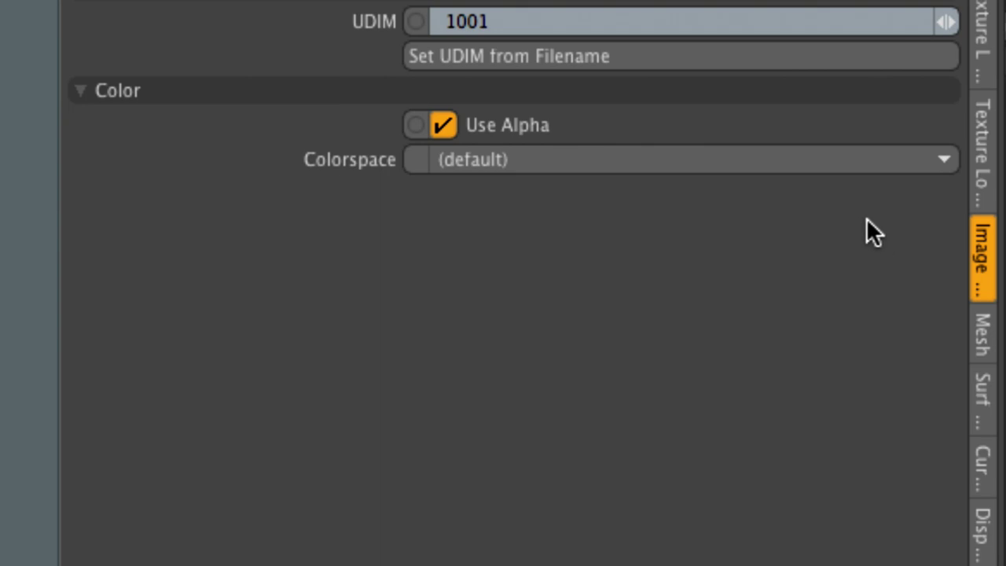
pyautogui.click(498, 161)
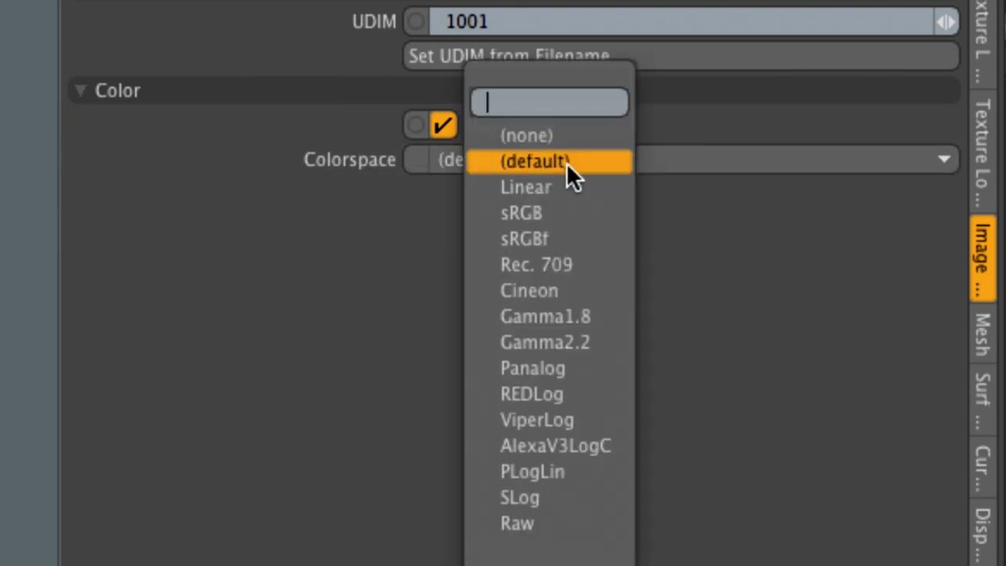
pyautogui.click(573, 213)
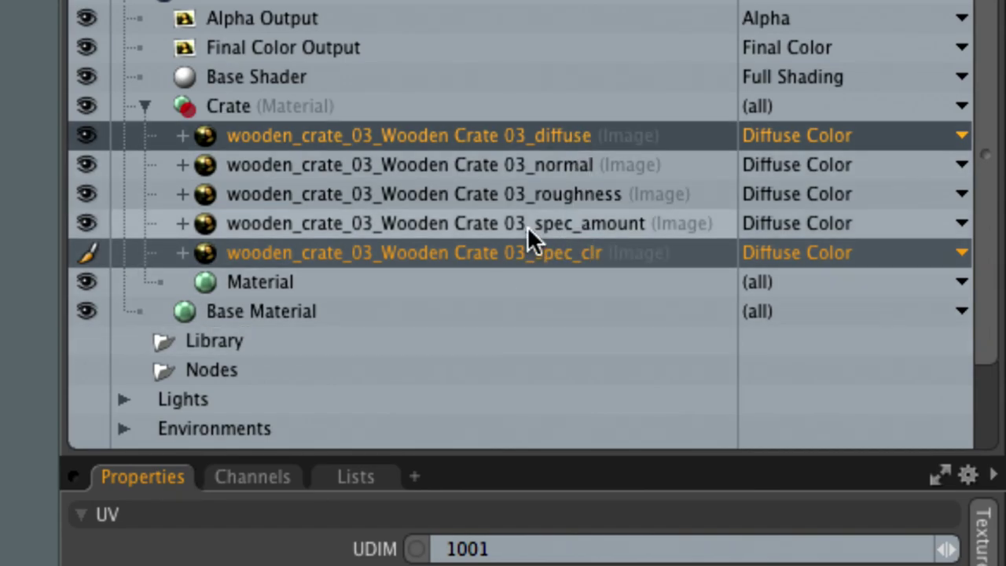
# Select the roughness and spec_amount images together and set their colorspace
pyautogui.click(594, 193)
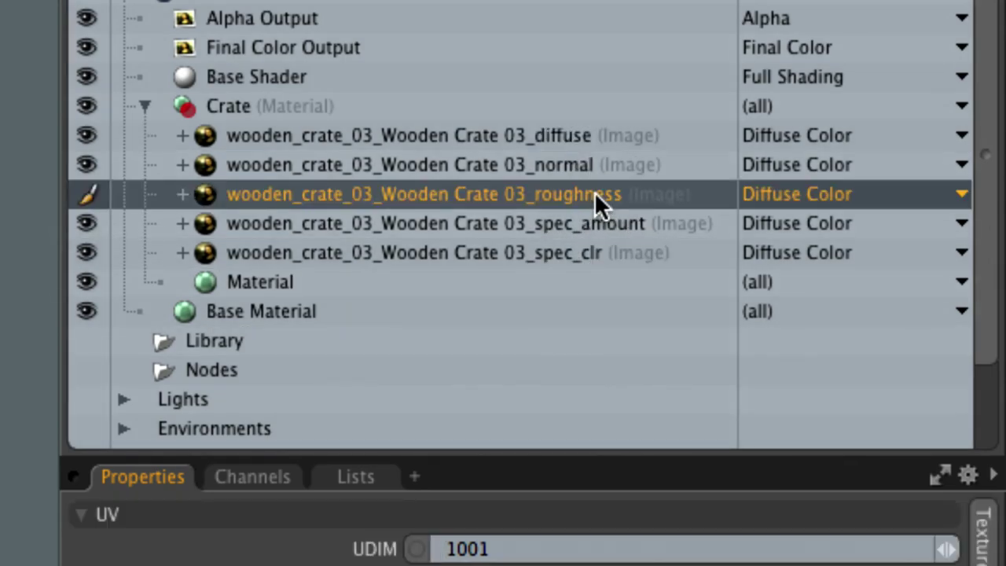
pyautogui.keyDown('ctrl'); pyautogui.click(599, 224); pyautogui.keyUp('ctrl')
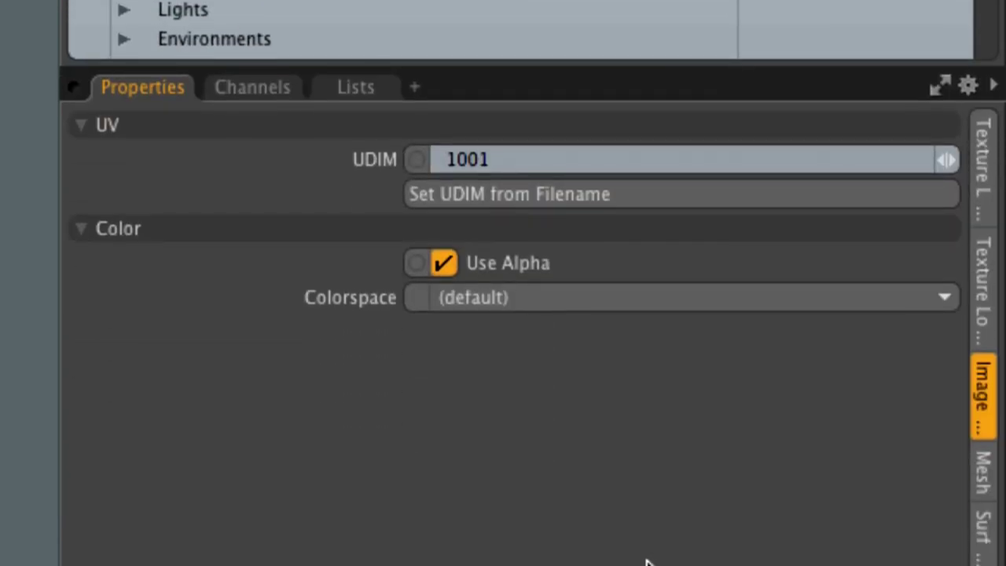
pyautogui.click(633, 305)
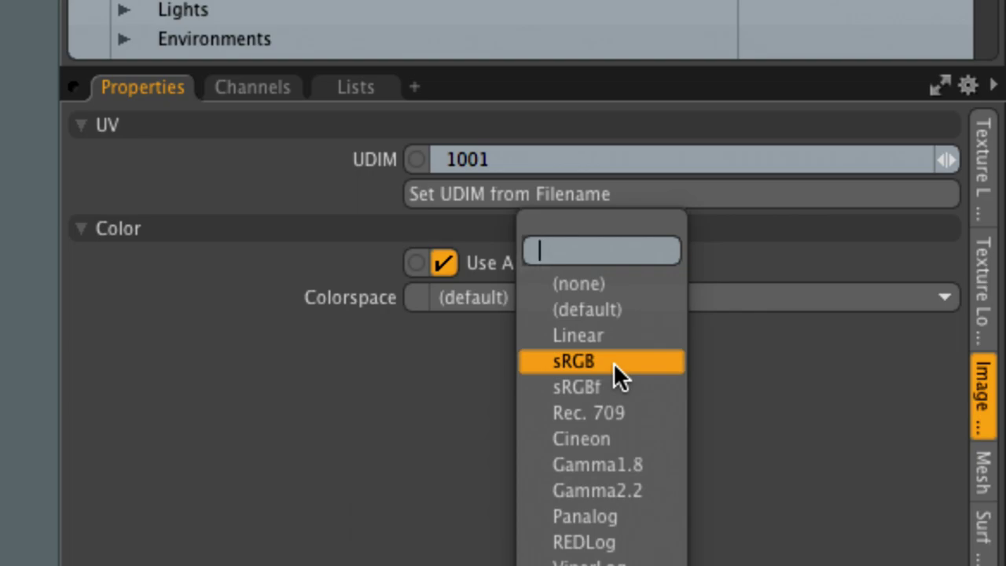
pyautogui.click(731, 360)
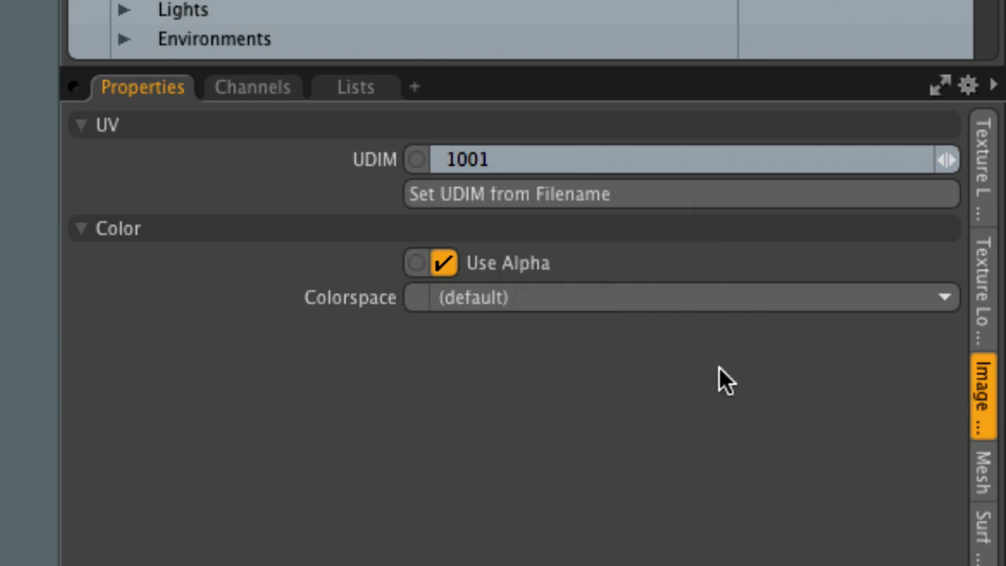
pyautogui.click(601, 300)
pyautogui.click(685, 363)
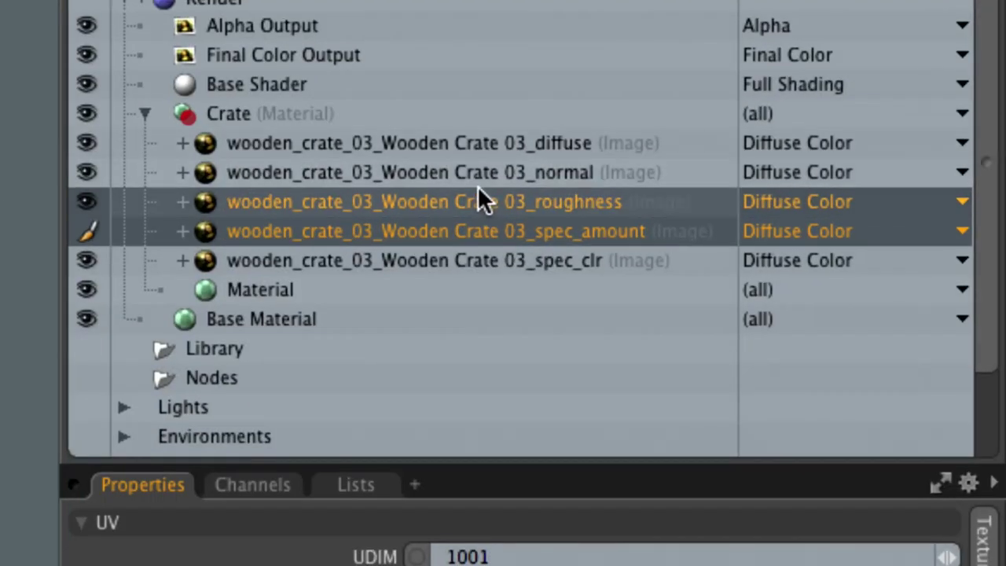
# Set the colorspace of the crate's normal map image to (none)
pyautogui.click(849, 150)
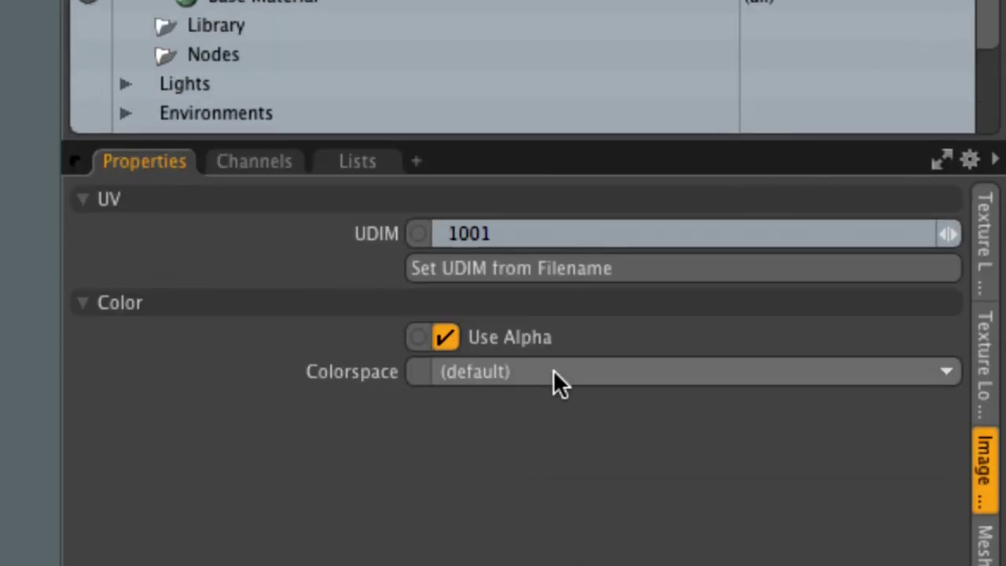
pyautogui.click(553, 369)
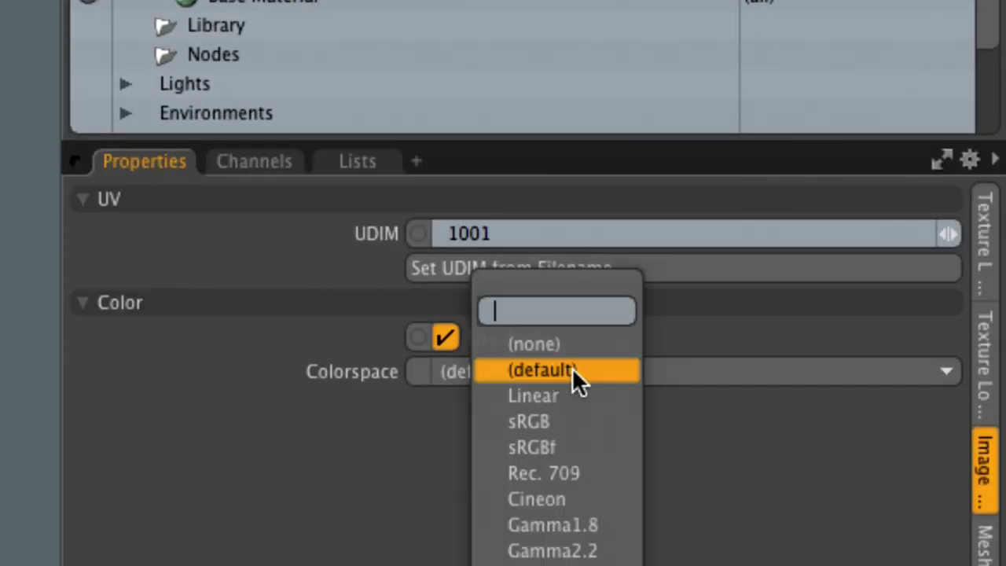
pyautogui.click(581, 348)
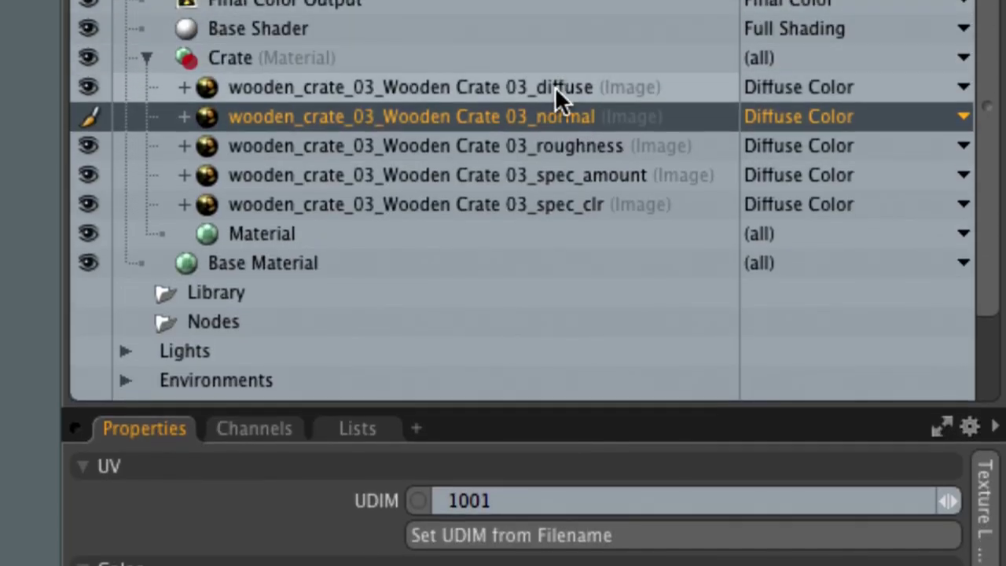
# Review the five crate image layers by colorspace group: diffuse with spec_clr, roughness with spec_amount, and normal
pyautogui.click(558, 88)
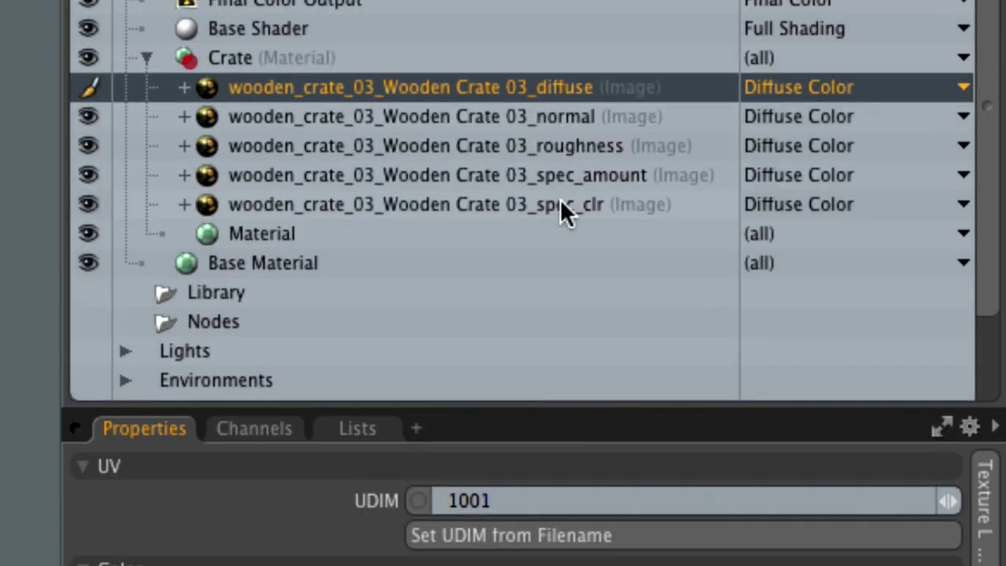
pyautogui.keyDown('shift'); pyautogui.click(558, 109); pyautogui.keyUp('shift')
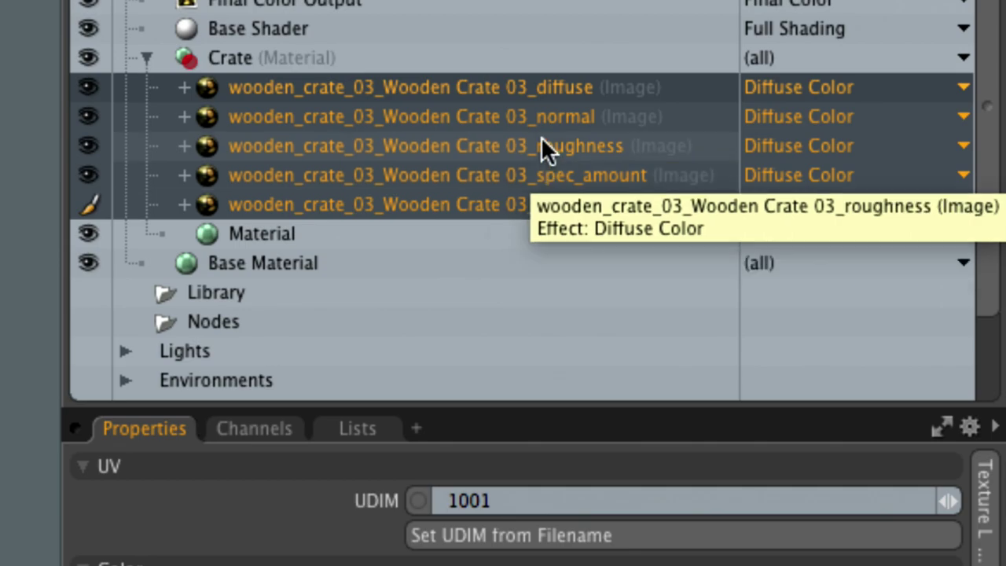
pyautogui.click(532, 88)
pyautogui.click(536, 115)
pyautogui.click(542, 150)
pyautogui.click(546, 176)
pyautogui.click(549, 204)
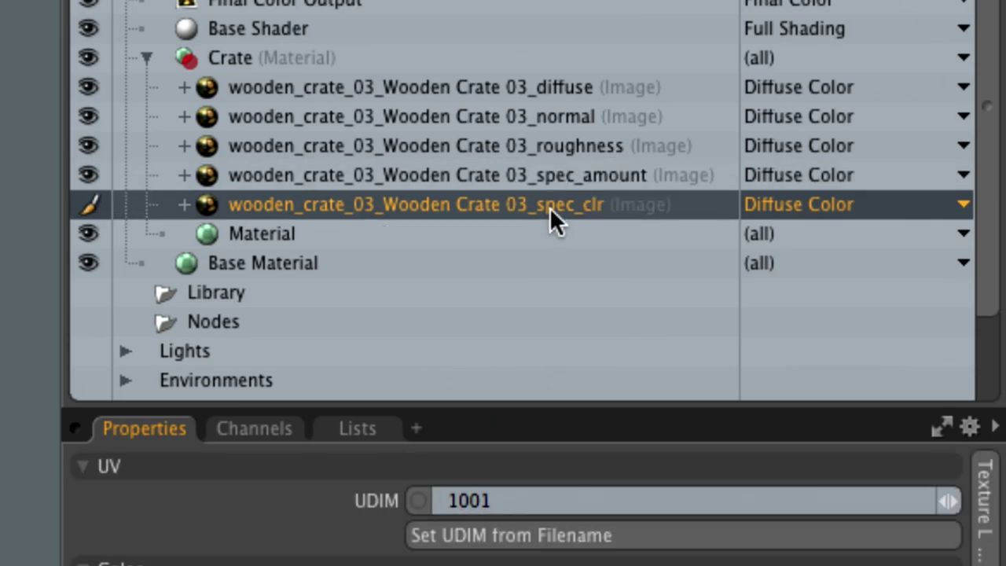
pyautogui.keyDown('shift'); pyautogui.click(526, 91); pyautogui.keyUp('shift')
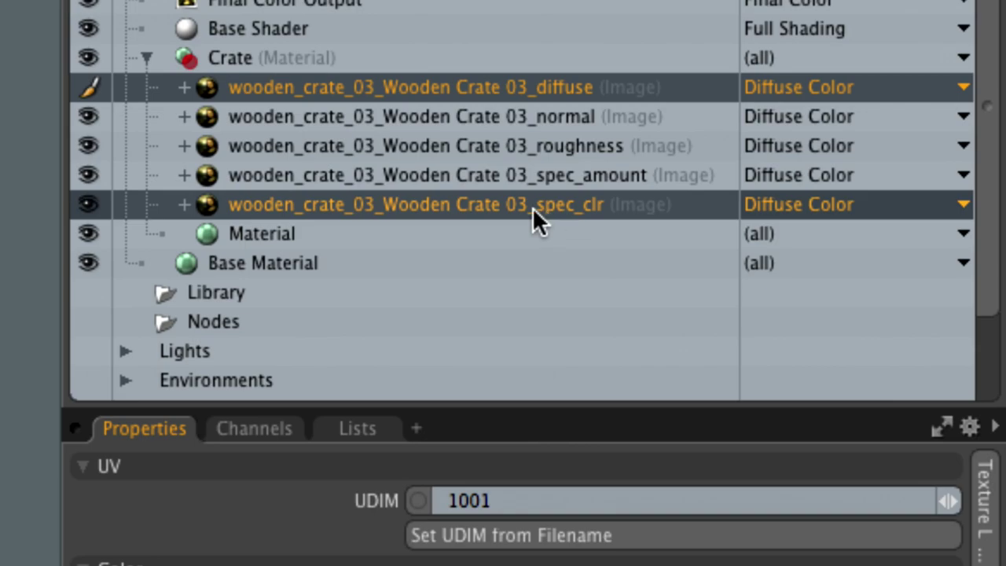
pyautogui.click(573, 145)
pyautogui.keyDown('shift'); pyautogui.click(581, 176); pyautogui.keyUp('shift')
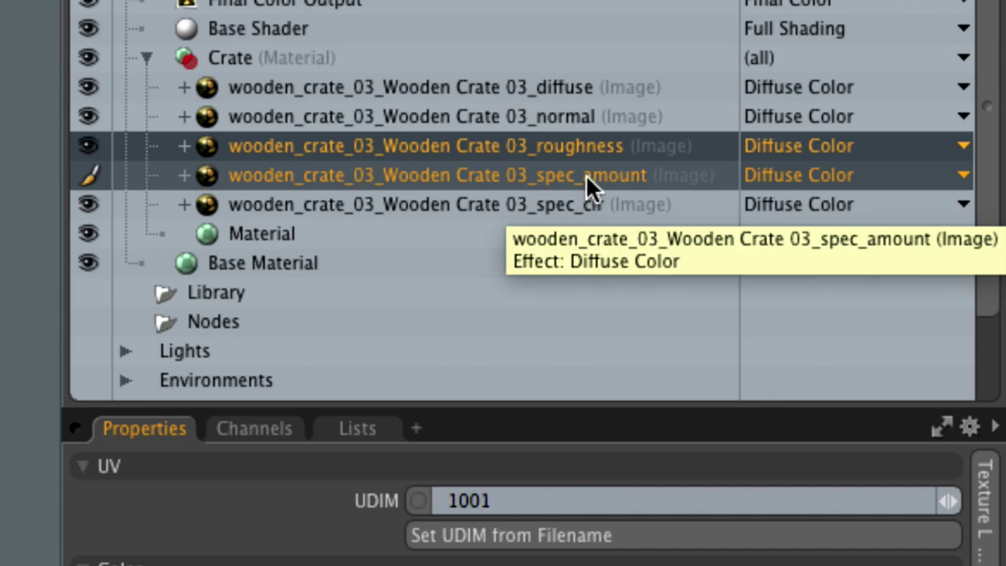
pyautogui.click(545, 126)
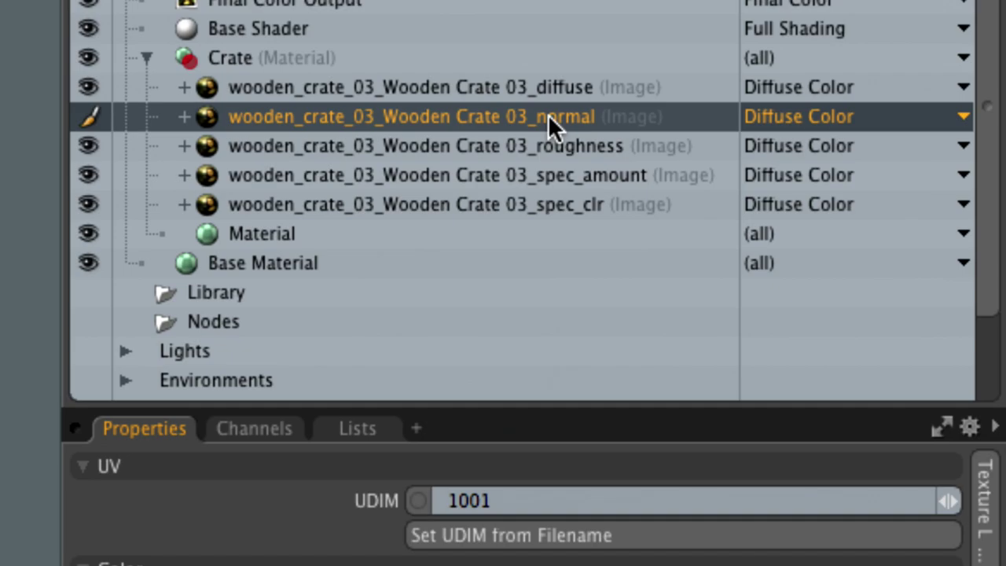
pyautogui.click(557, 87)
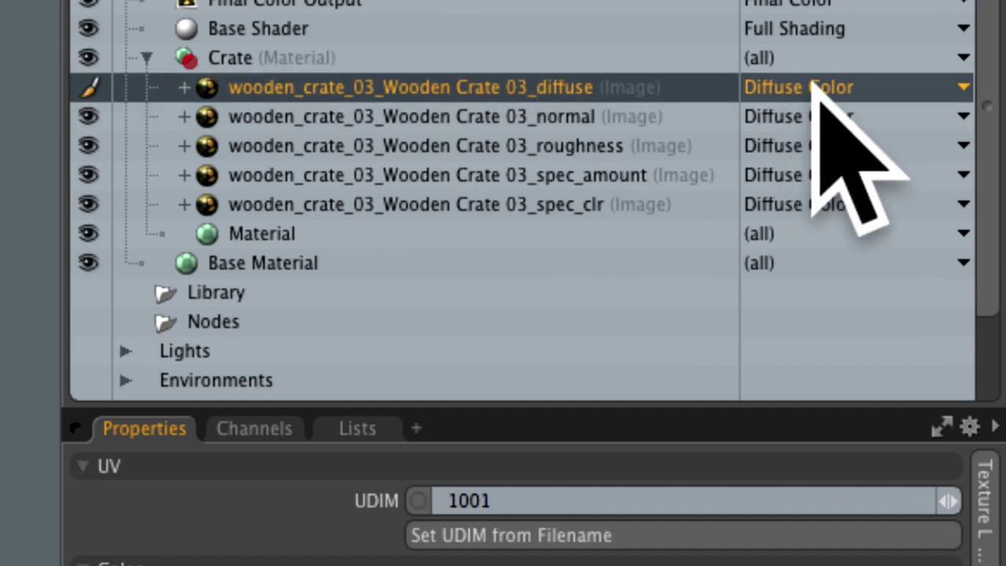
# Set the normal image's effect to Normal under Surface Shading and the roughness image's effect to Roughness under Basic Channels
pyautogui.click(553, 116)
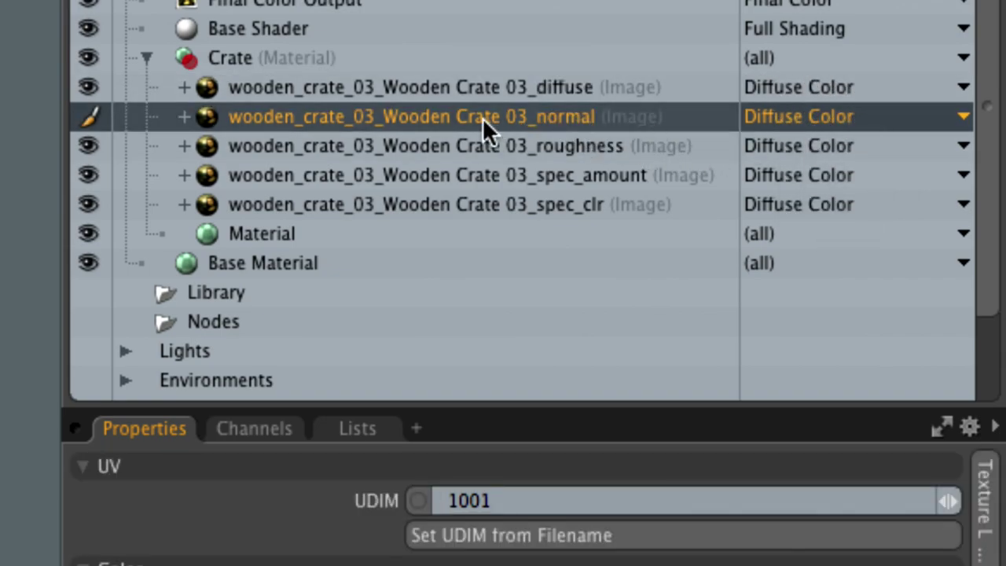
pyautogui.click(827, 116)
pyautogui.moveTo(875, 318)
pyautogui.moveTo(869, 421)
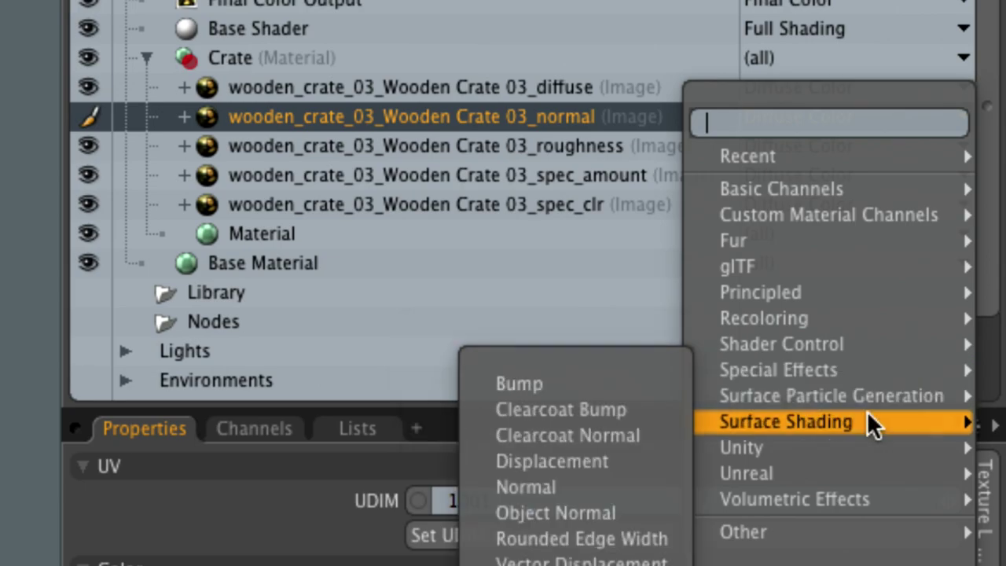
pyautogui.click(574, 487)
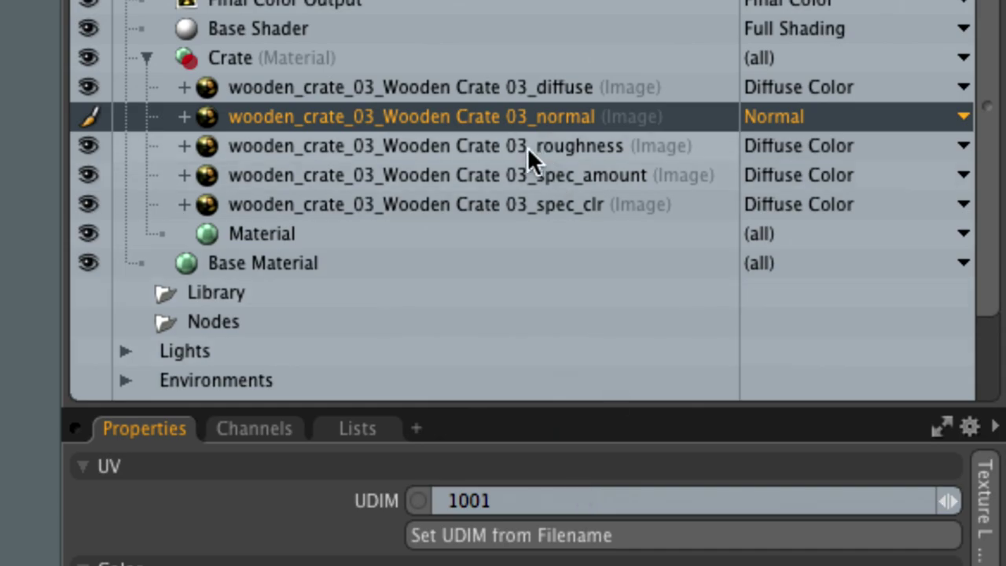
pyautogui.click(810, 145)
pyautogui.moveTo(816, 218)
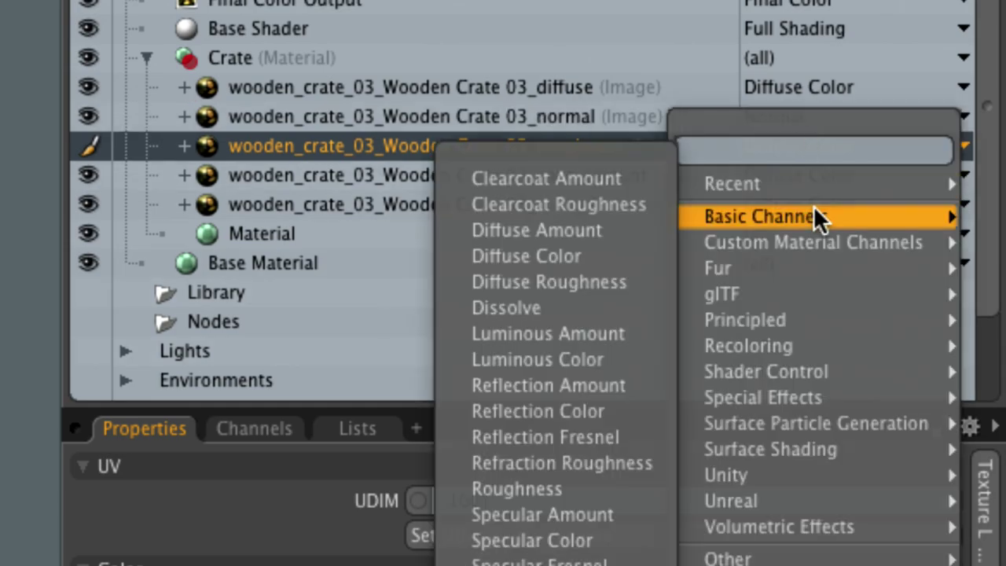
pyautogui.click(620, 486)
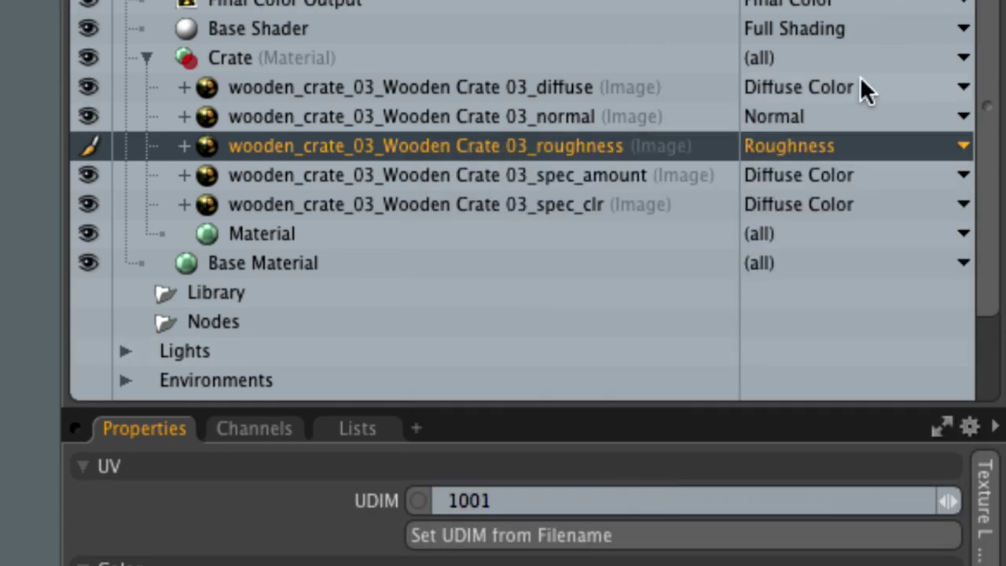
# Set the spec_amount image's effect to Specular Amount and the spec_clr image's effect to Specular Color
pyautogui.click(773, 175)
pyautogui.moveTo(749, 245)
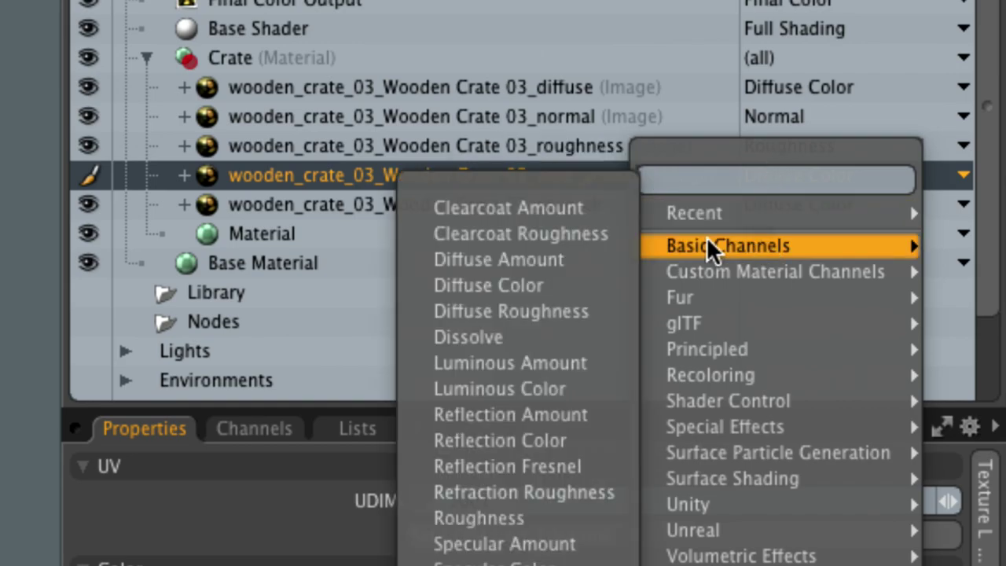
pyautogui.click(589, 542)
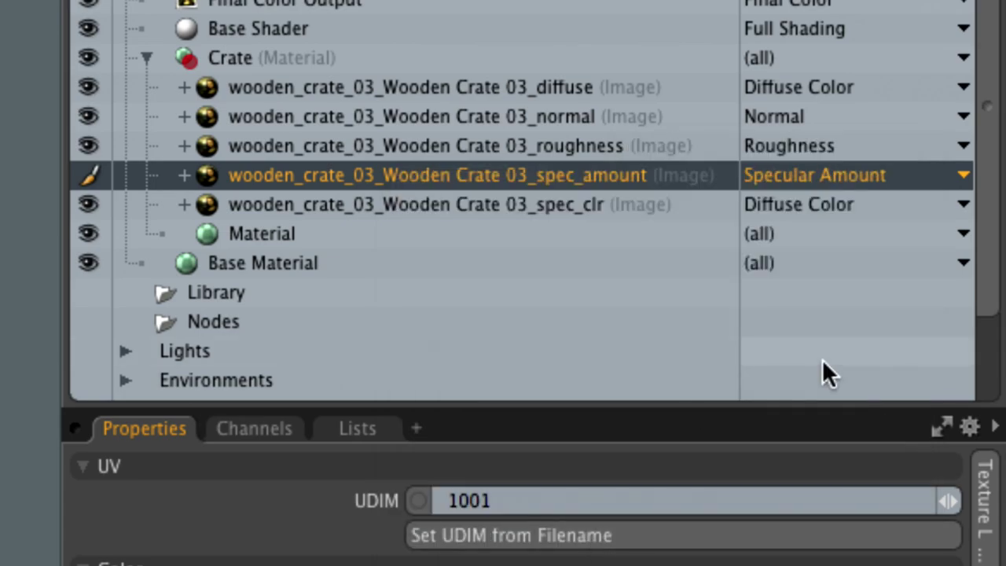
pyautogui.click(795, 206)
pyautogui.moveTo(778, 279)
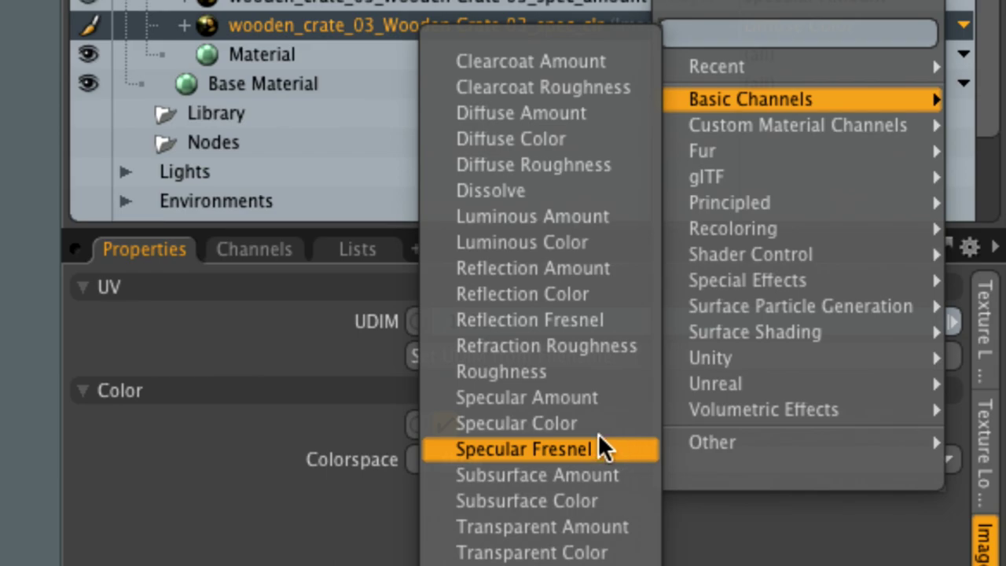
pyautogui.click(572, 421)
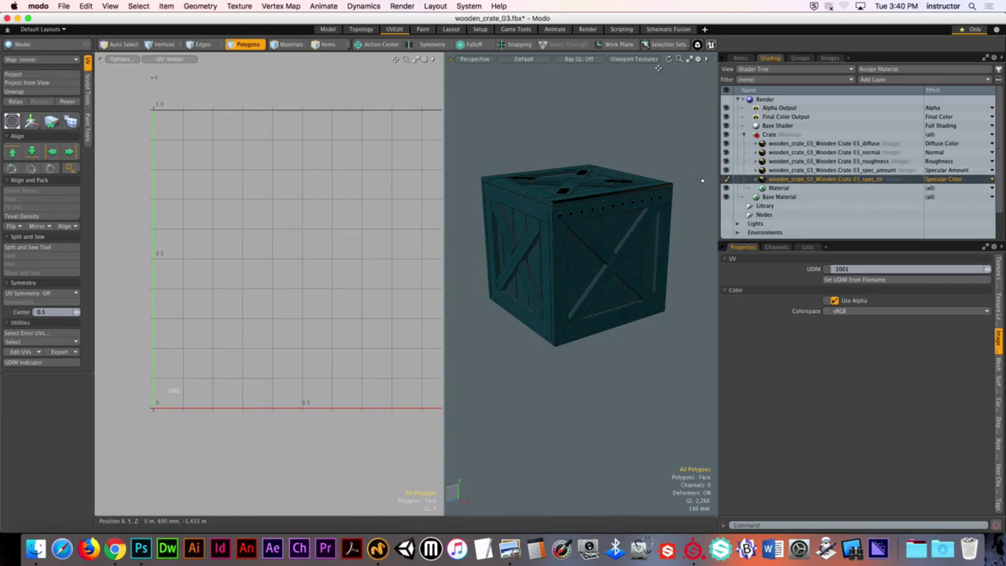
# Enlarge the perspective viewport by narrowing the UV view, and inspect the textured crate from several angles
pyautogui.keyDown('alt'); pyautogui.moveTo(652, 163); pyautogui.dragTo(578, 211); pyautogui.keyUp('alt')
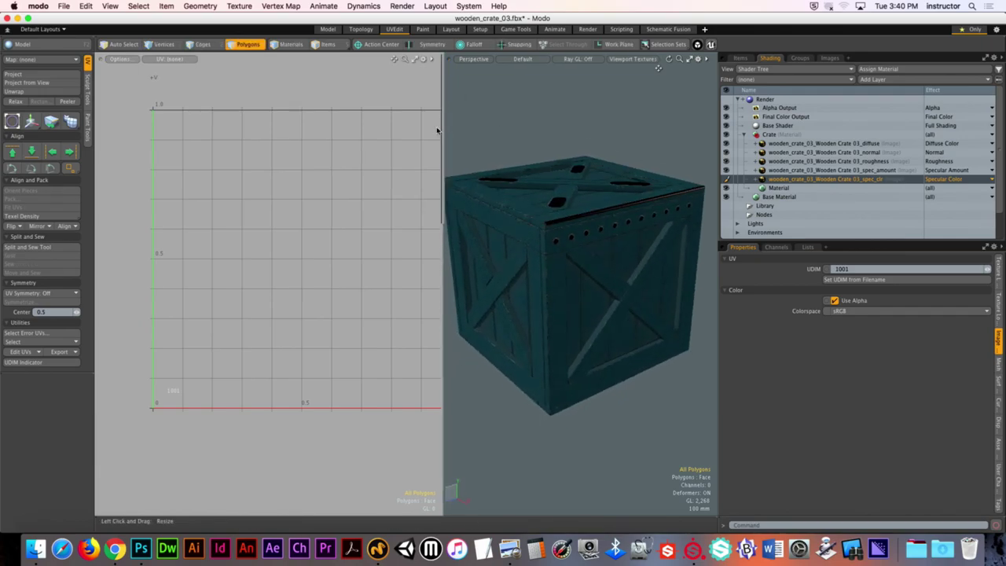
pyautogui.moveTo(444, 191); pyautogui.dragTo(206, 192)
pyautogui.keyDown('alt'); pyautogui.moveTo(328, 192); pyautogui.dragTo(437, 206); pyautogui.keyUp('alt')
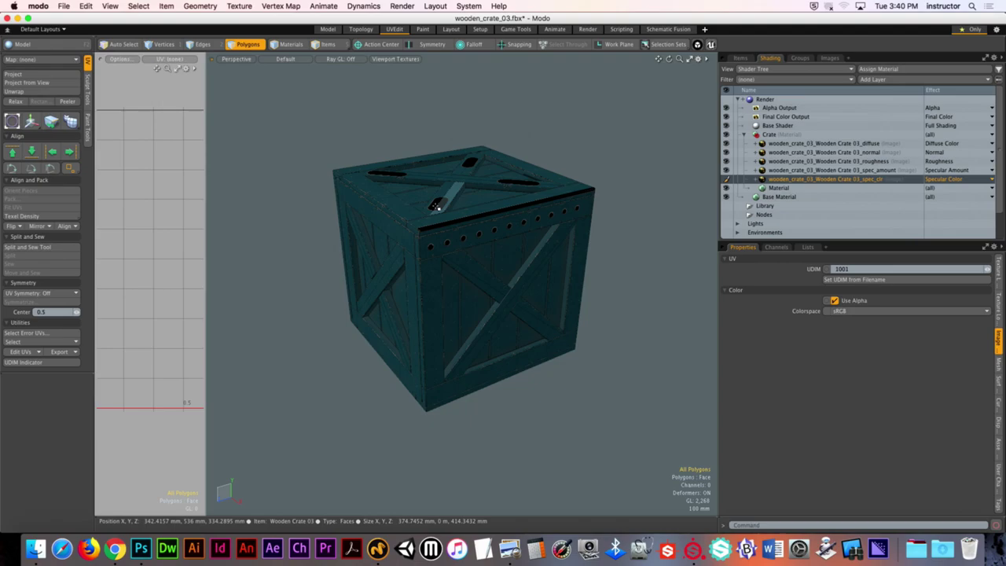
pyautogui.keyDown('alt'); pyautogui.moveTo(554, 143); pyautogui.dragTo(475, 134); pyautogui.keyUp('alt')
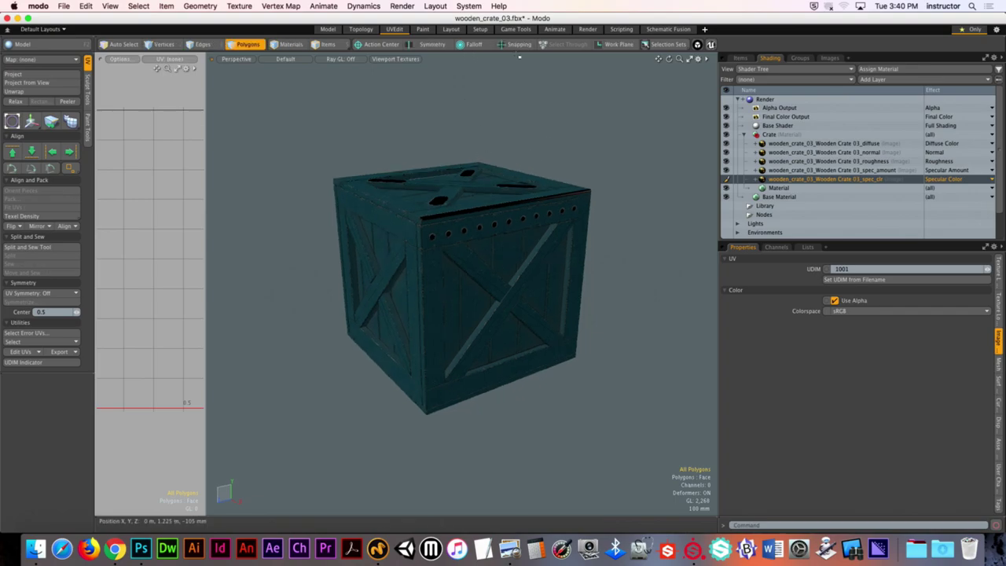
# Switch to the Render layout, start the preview render and orbit the camera to show the crate's top and logo side
pyautogui.click(589, 29)
pyautogui.click(324, 265)
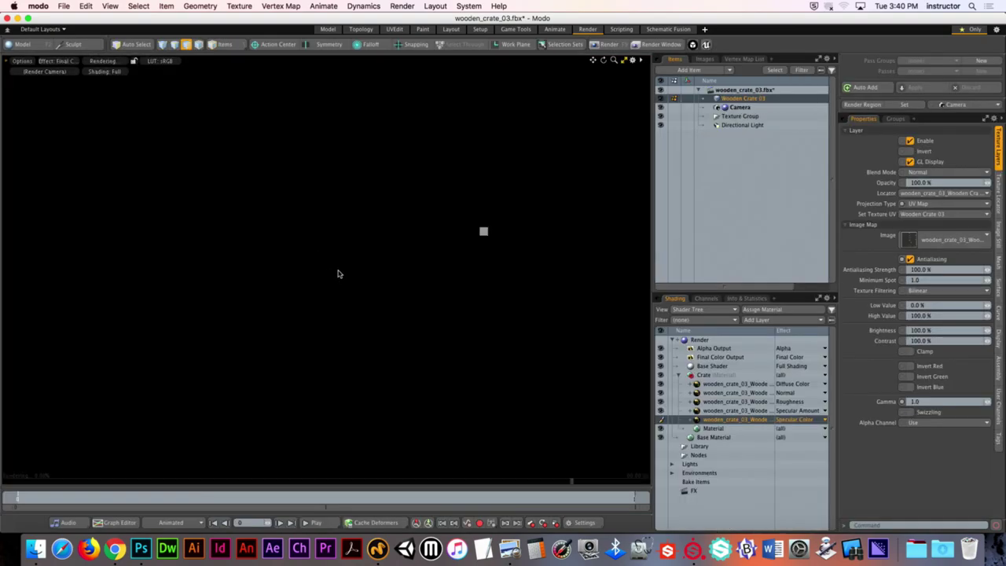
pyautogui.keyDown('alt'); pyautogui.moveTo(424, 335); pyautogui.dragTo(383, 262); pyautogui.keyUp('alt')
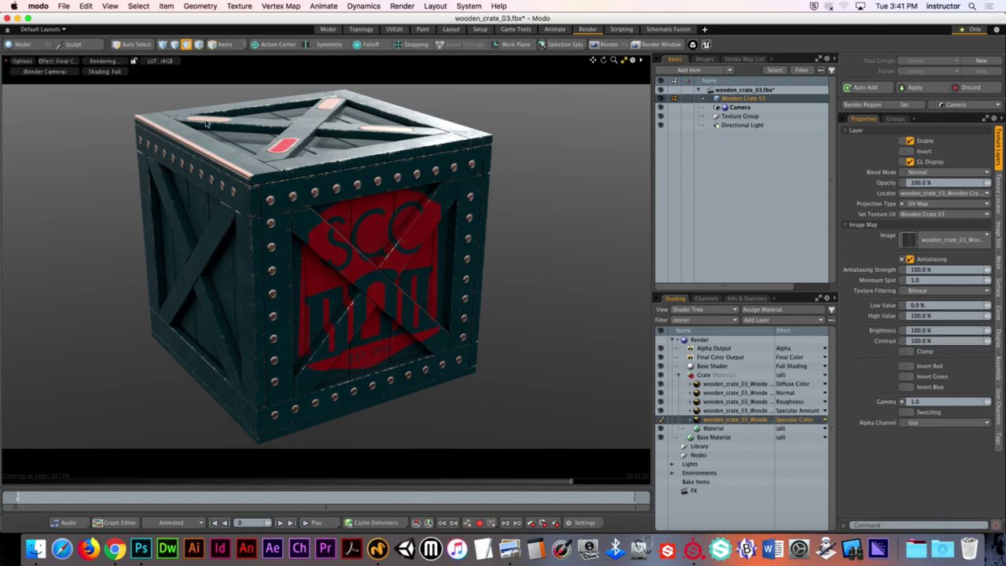
# Switch to Substance Painter, enlarge the viewer settings area and check the display settings before returning to the viewer settings
pyautogui.keyDown('alt'); pyautogui.moveTo(286, 154); pyautogui.dragTo(316, 165); pyautogui.keyUp('alt')
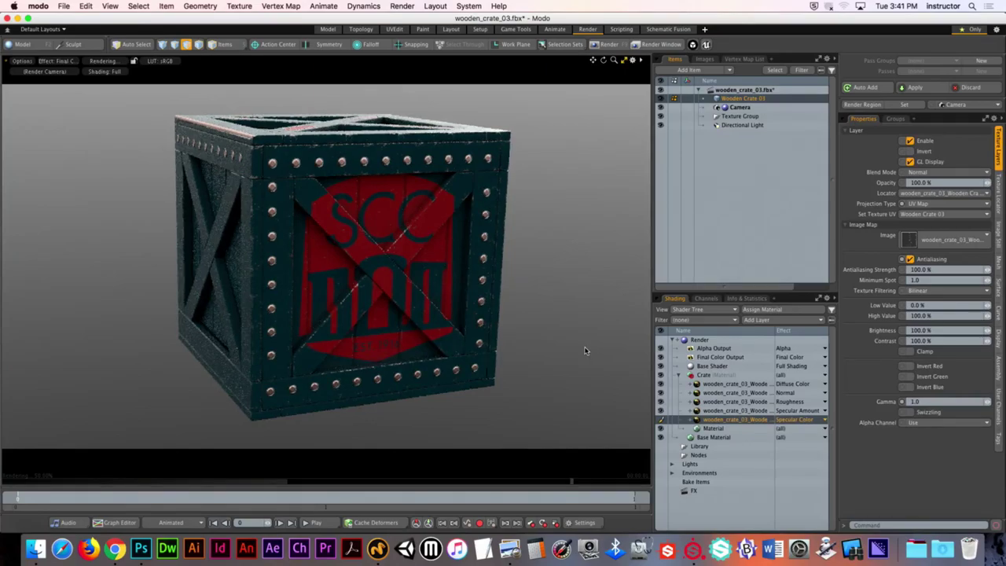
pyautogui.click(693, 550)
pyautogui.keyDown('alt'); pyautogui.moveTo(472, 241); pyautogui.dragTo(455, 229); pyautogui.keyUp('alt')
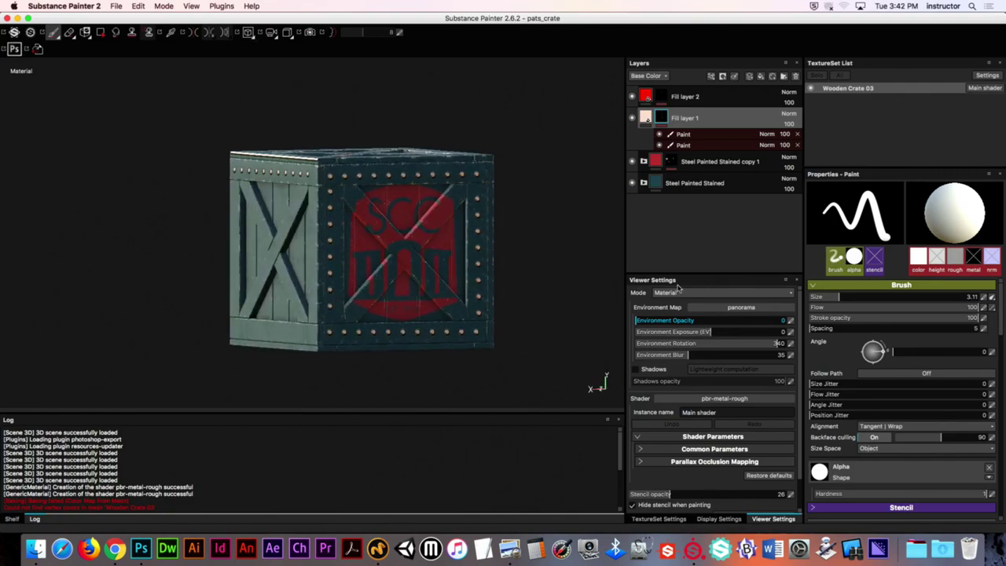
pyautogui.moveTo(704, 274); pyautogui.dragTo(705, 161)
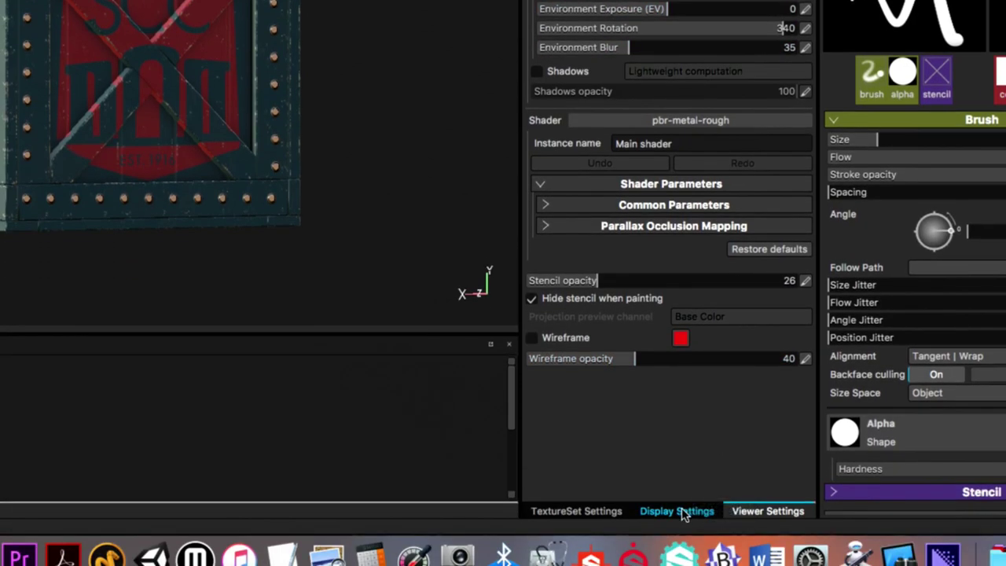
pyautogui.click(681, 510)
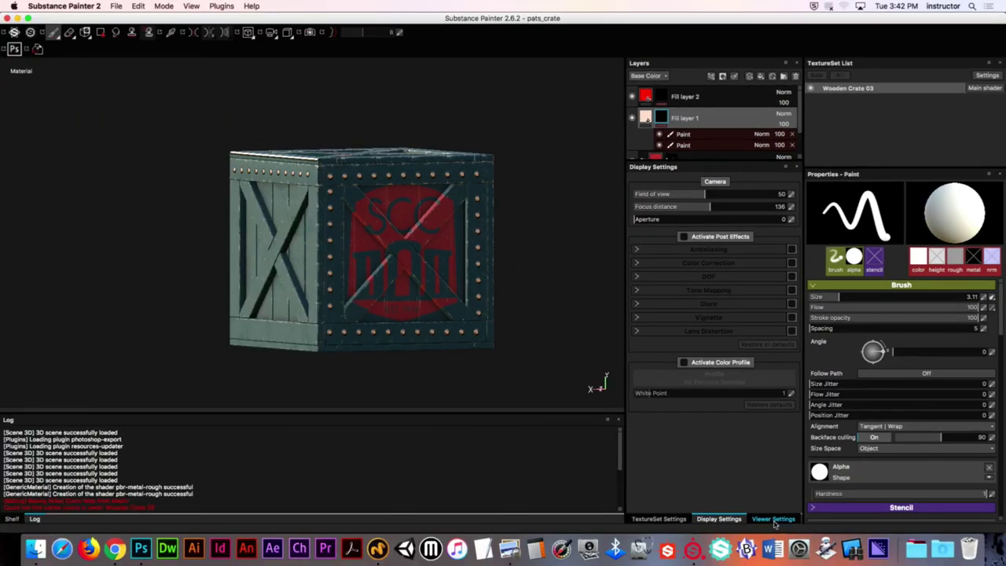
pyautogui.click(774, 519)
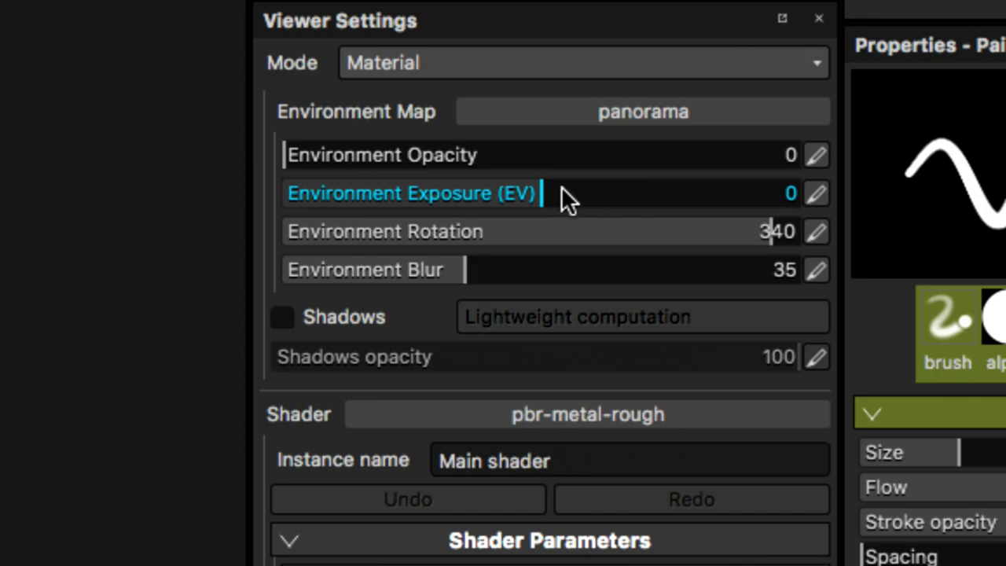
# Raise the environment opacity to nearly full, set the environment blur to 0 and rotate the environment to 124
pyautogui.moveTo(328, 156); pyautogui.dragTo(848, 163)
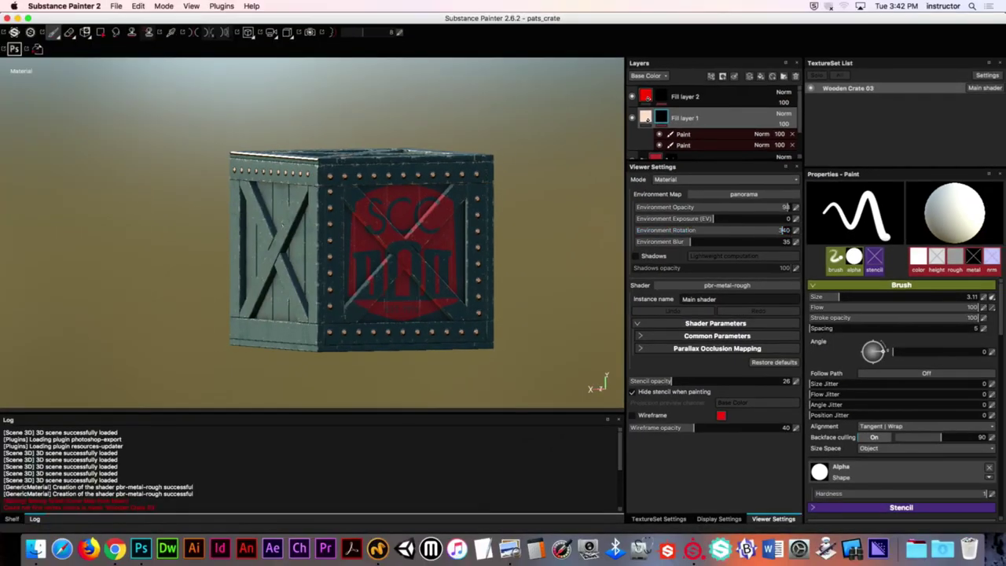
pyautogui.keyDown('alt'); pyautogui.moveTo(282, 226); pyautogui.dragTo(346, 206); pyautogui.keyUp('alt')
pyautogui.moveTo(690, 241); pyautogui.dragTo(480, 230)
pyautogui.keyDown('alt'); pyautogui.moveTo(323, 233); pyautogui.dragTo(259, 240); pyautogui.keyUp('alt')
pyautogui.keyDown('shift'); pyautogui.moveTo(259, 241); pyautogui.dragTo(340, 239, button='right'); pyautogui.keyUp('shift')
pyautogui.keyDown('alt'); pyautogui.moveTo(340, 240); pyautogui.dragTo(398, 246); pyautogui.keyUp('alt')
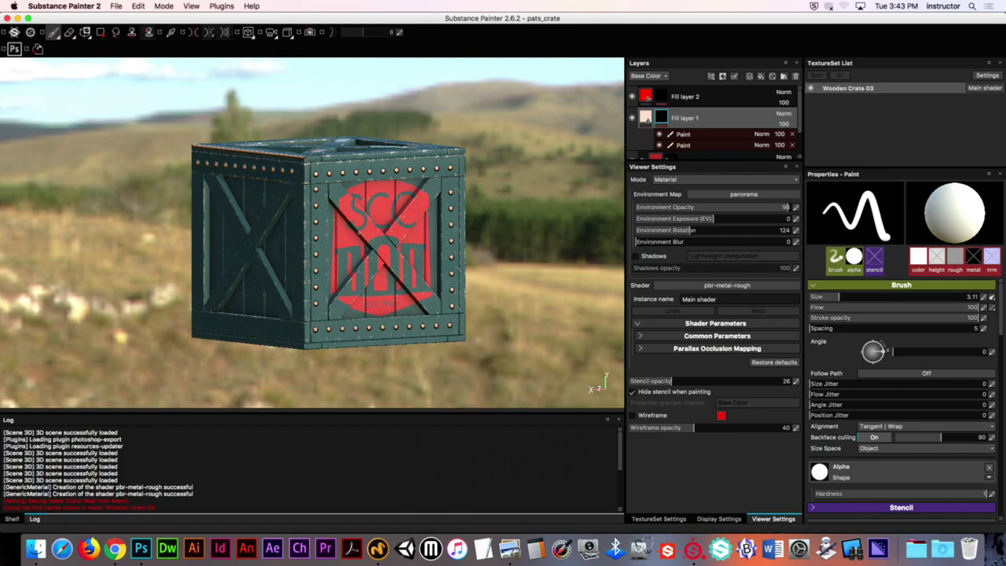
# Enlarge the shelf to show the Environments category and look through the available environment maps
pyautogui.moveTo(72, 417); pyautogui.dragTo(72, 308)
pyautogui.click(14, 521)
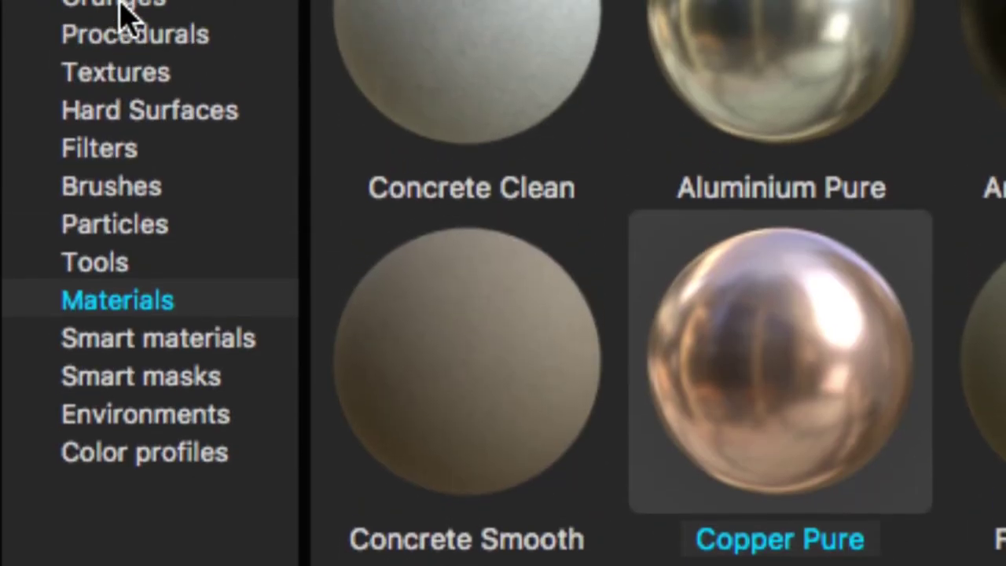
pyautogui.click(146, 221)
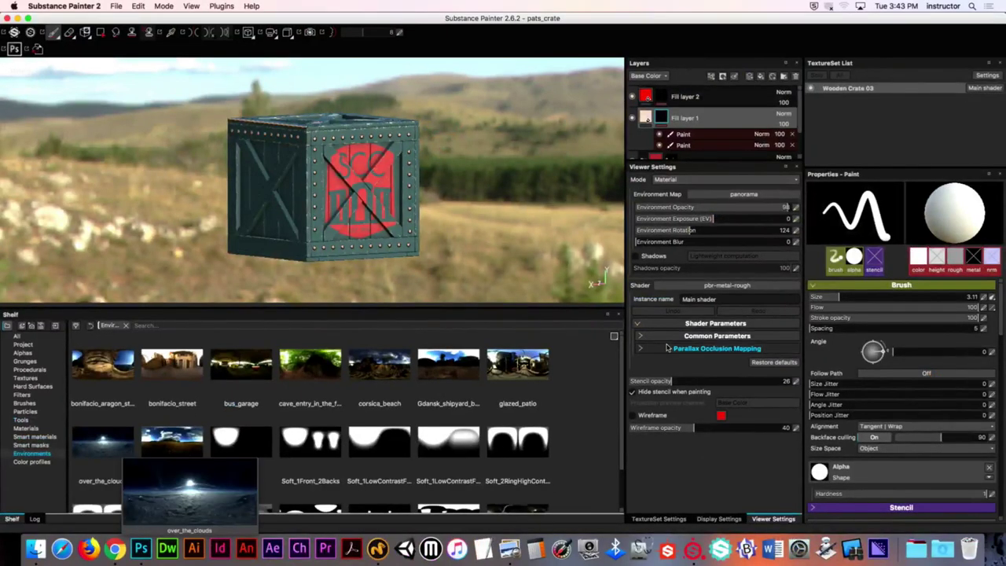
pyautogui.click(738, 196)
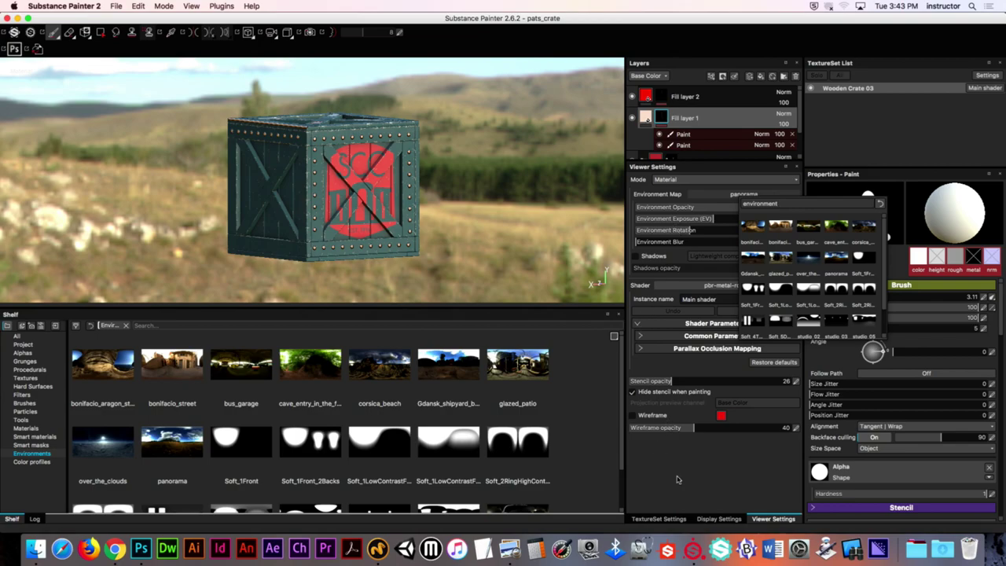
pyautogui.click(717, 489)
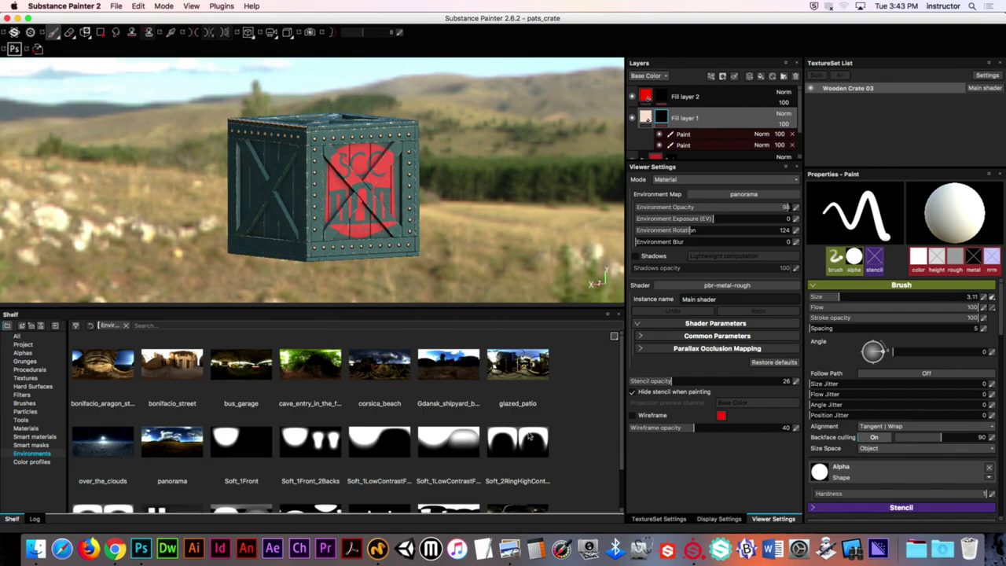
# Try the bonifacio_aragon_stairs, cave_entry_in_the_forest and corsica_beach environment maps around the crate
pyautogui.click(717, 196)
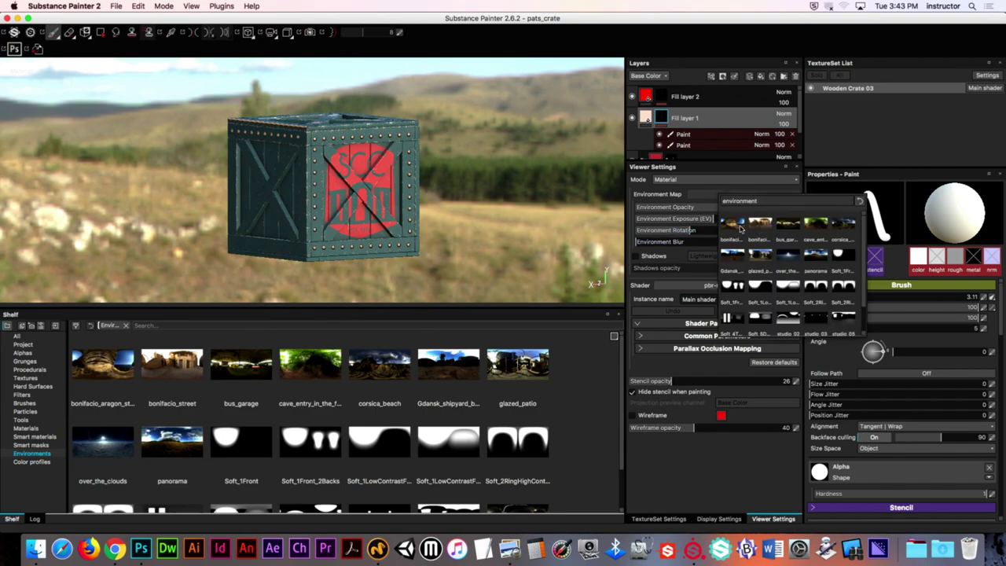
pyautogui.click(733, 228)
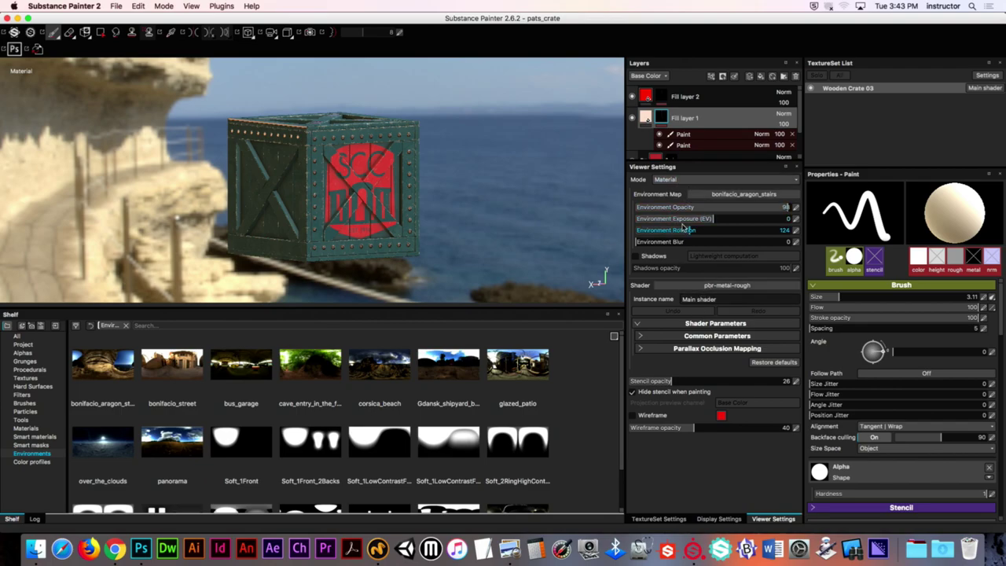
pyautogui.click(714, 197)
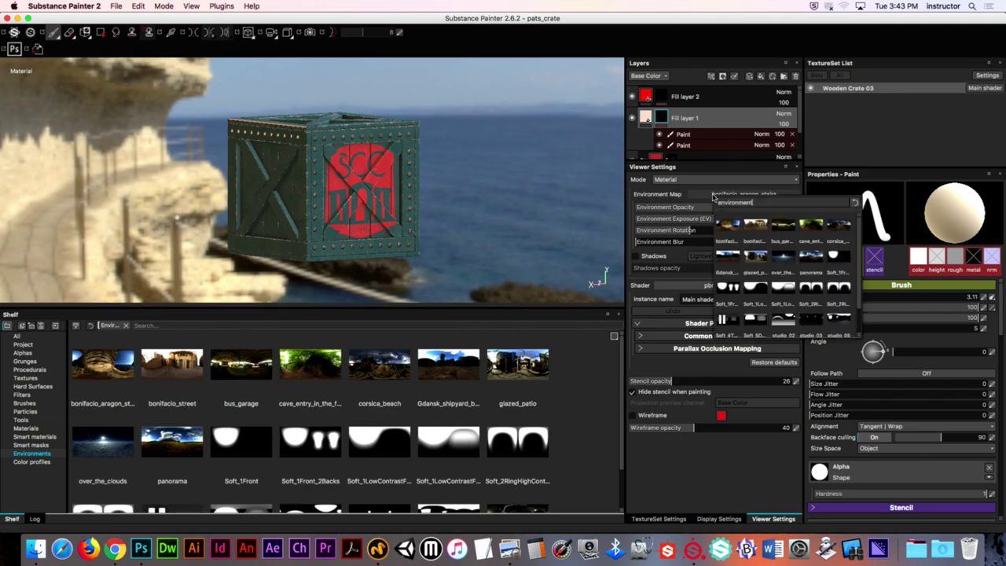
pyautogui.click(810, 226)
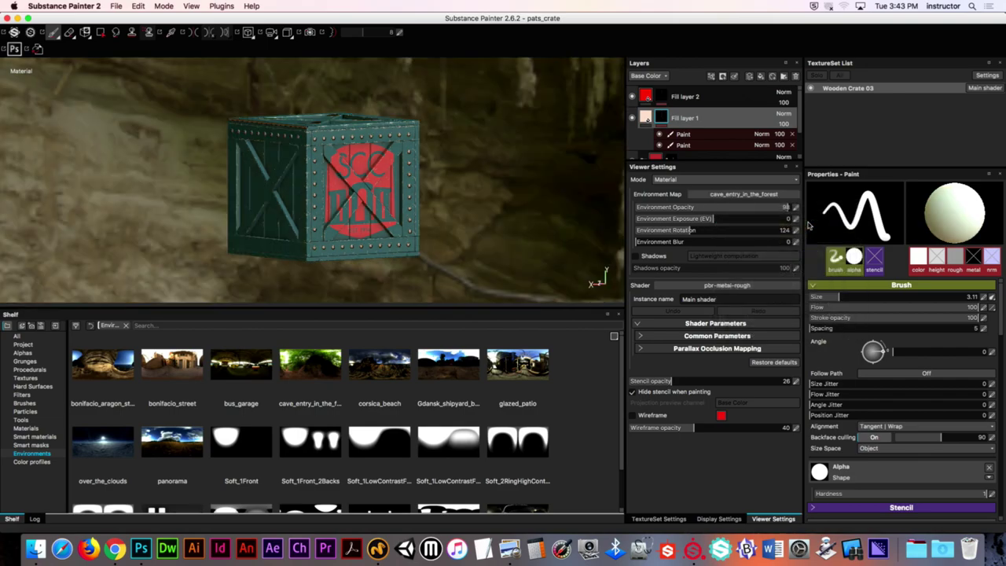
pyautogui.click(747, 193)
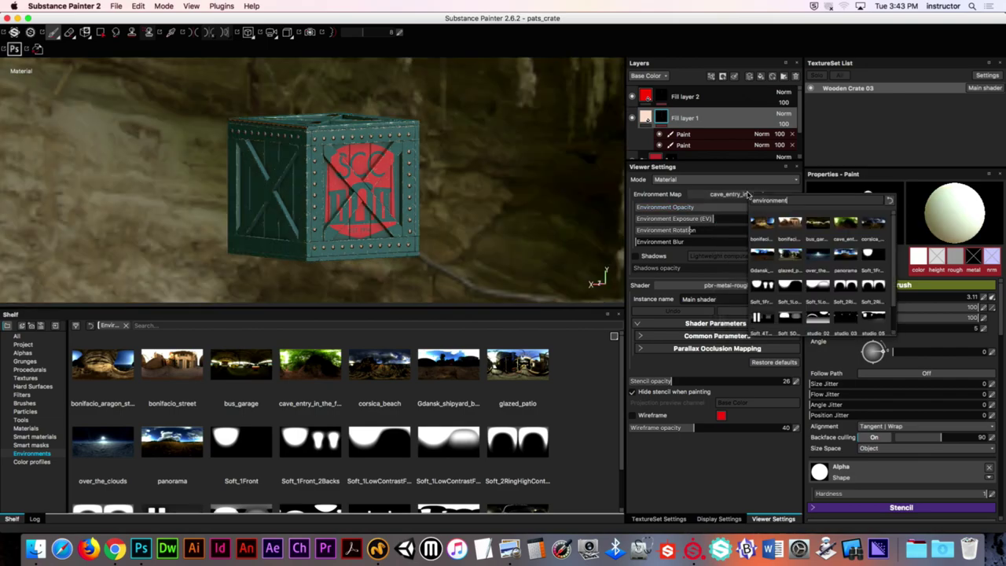
pyautogui.click(869, 234)
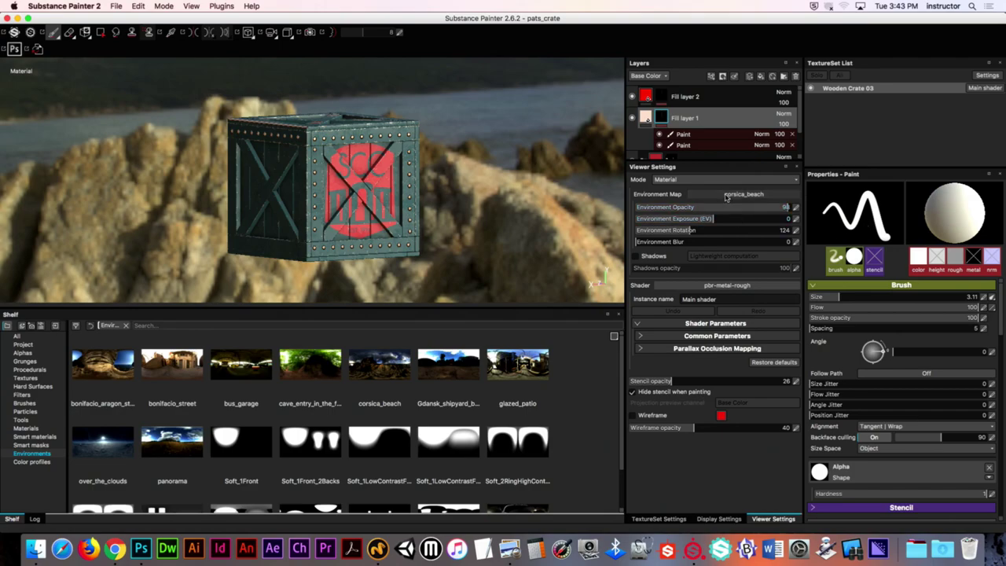
# Try the Gdansk_shipyard_buildings and glazed_patio environment maps and view the crate against the patio
pyautogui.click(727, 196)
pyautogui.click(739, 257)
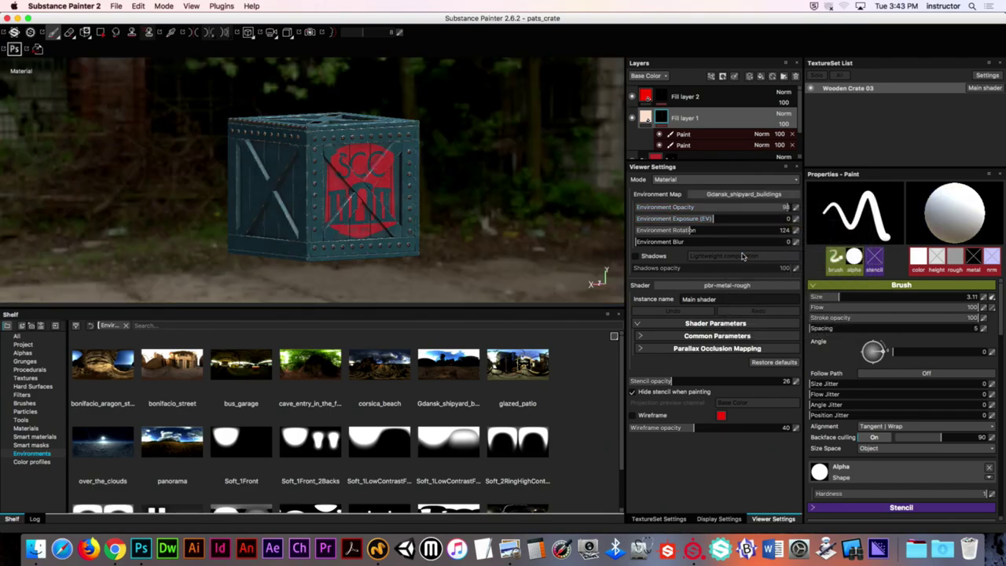
pyautogui.click(720, 195)
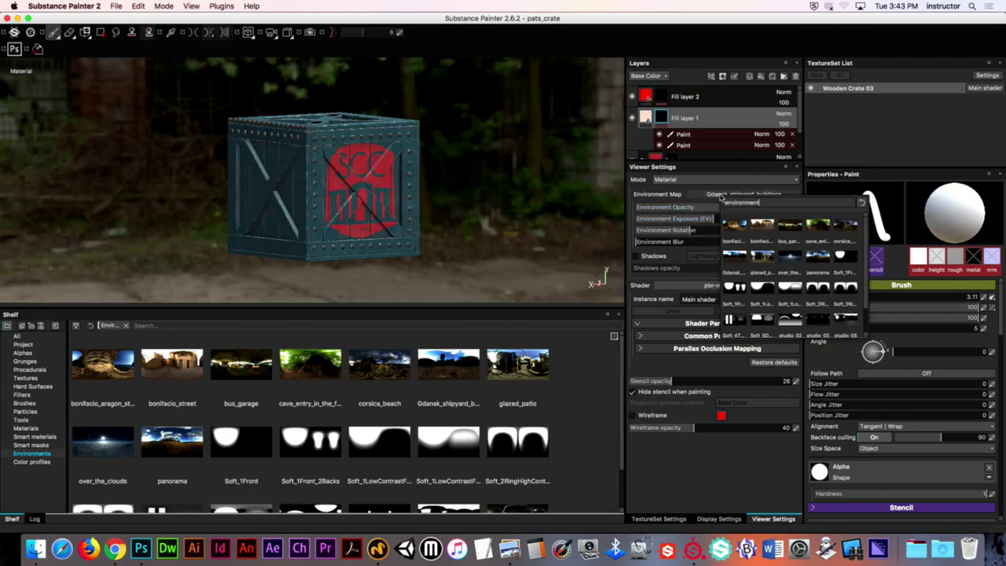
pyautogui.click(764, 257)
pyautogui.click(651, 257)
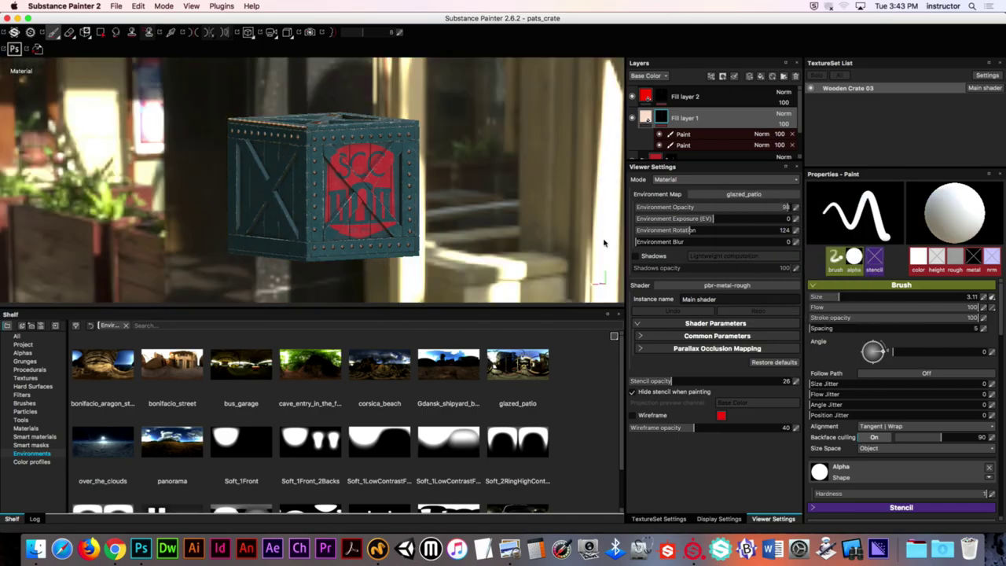
pyautogui.keyDown('alt'); pyautogui.moveTo(497, 188); pyautogui.dragTo(322, 177); pyautogui.keyUp('alt')
# Set the environment map back to panorama
pyautogui.click(743, 195)
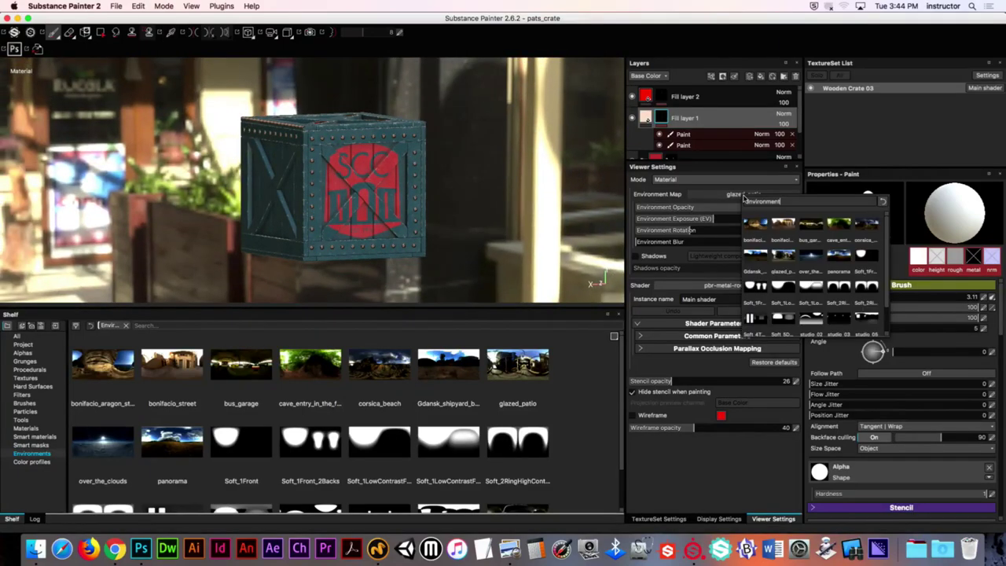
pyautogui.click(839, 255)
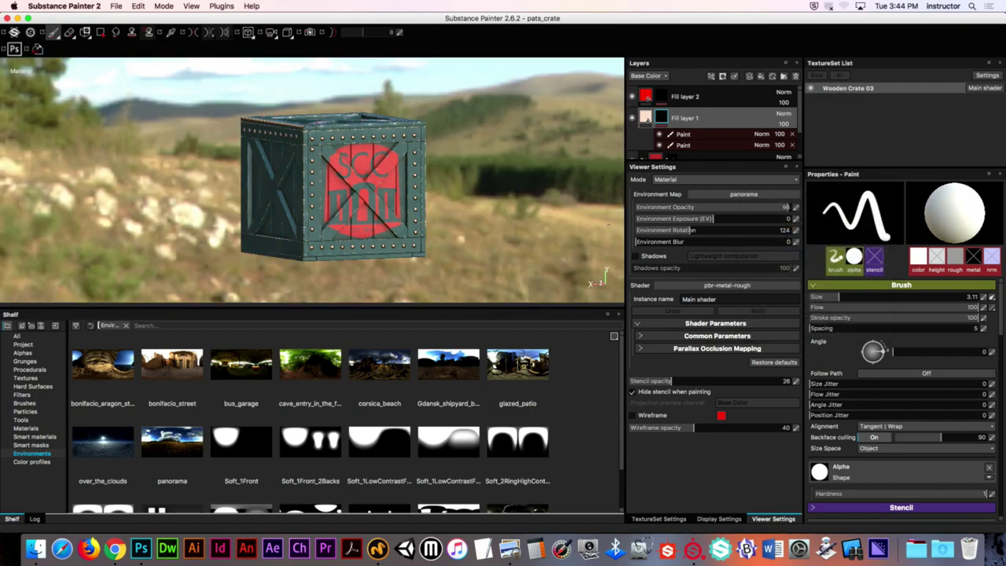
pyautogui.click(729, 195)
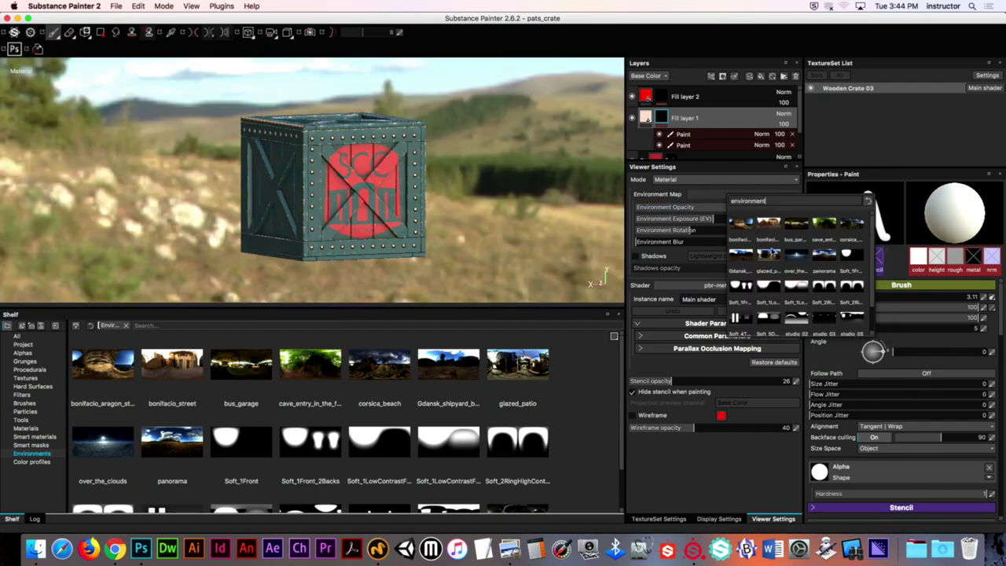
pyautogui.click(823, 256)
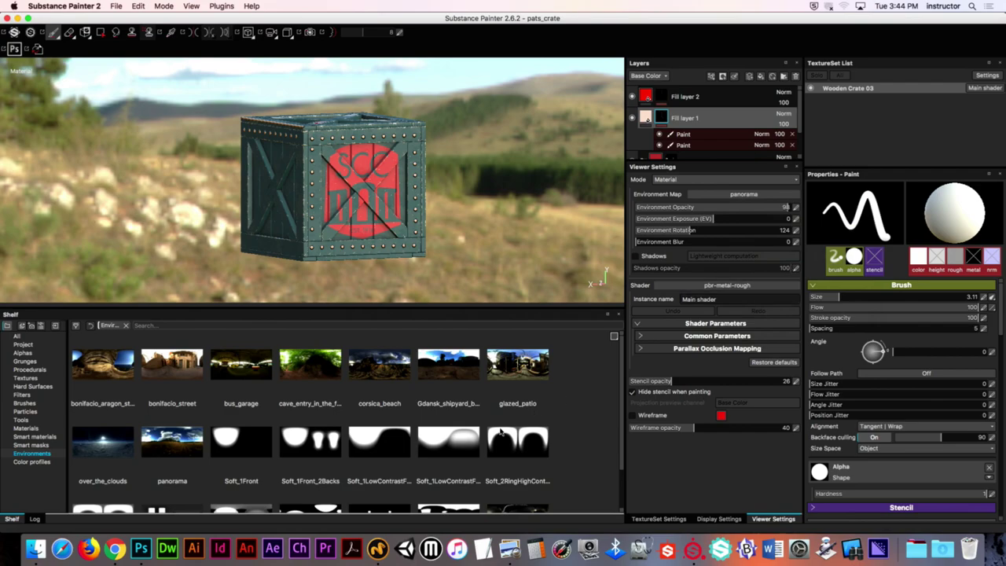
# Export the panorama environment resource from the shelf to the PATS_CRATE_TEXTURES folder
pyautogui.rightClick(173, 442)
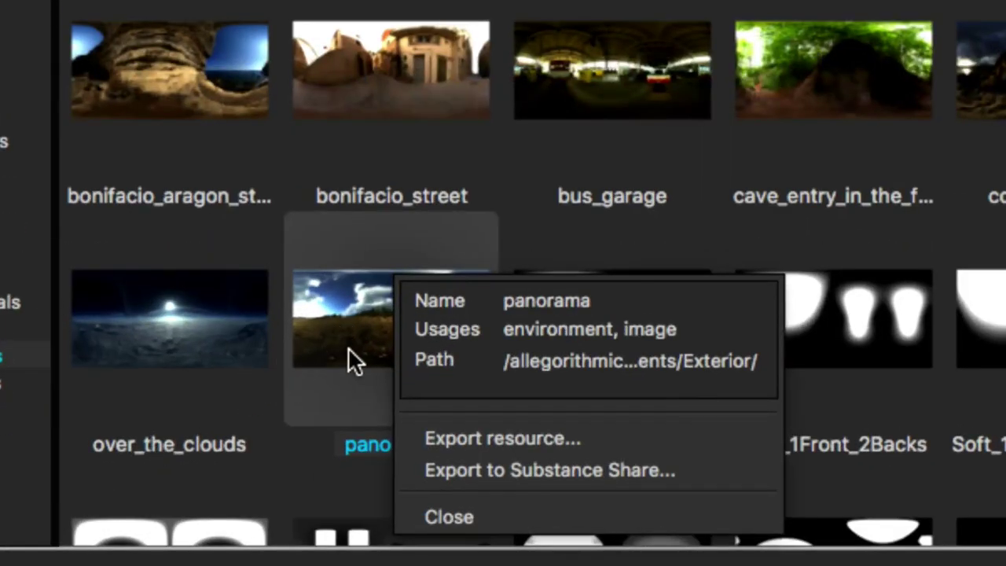
pyautogui.click(473, 436)
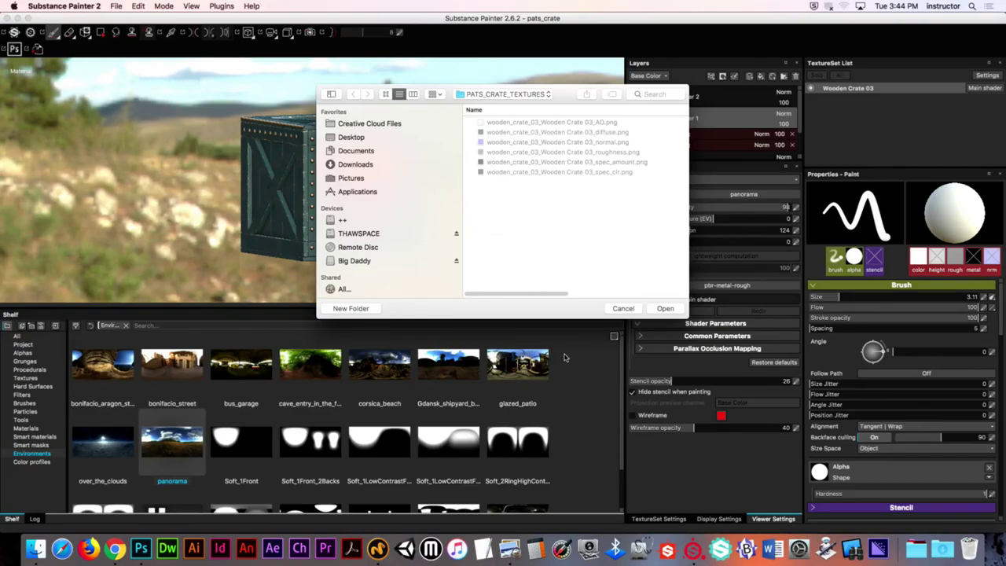
pyautogui.click(665, 308)
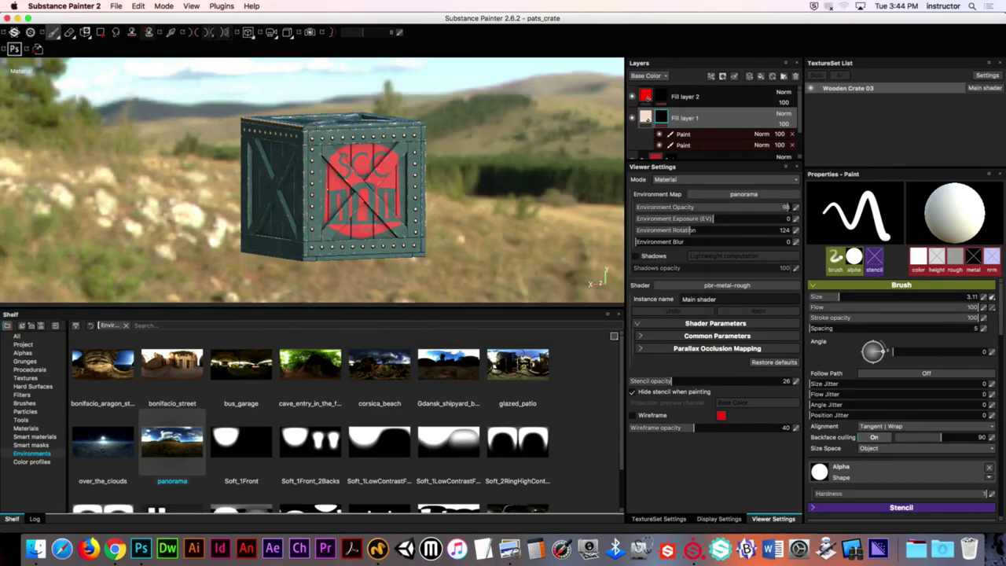
# Hide Substance Painter and Modo, and preview the exported panorama.exr in the PATS_CRATE_TEXTURES folder in Finder
pyautogui.click(80, 7)
pyautogui.click(59, 66)
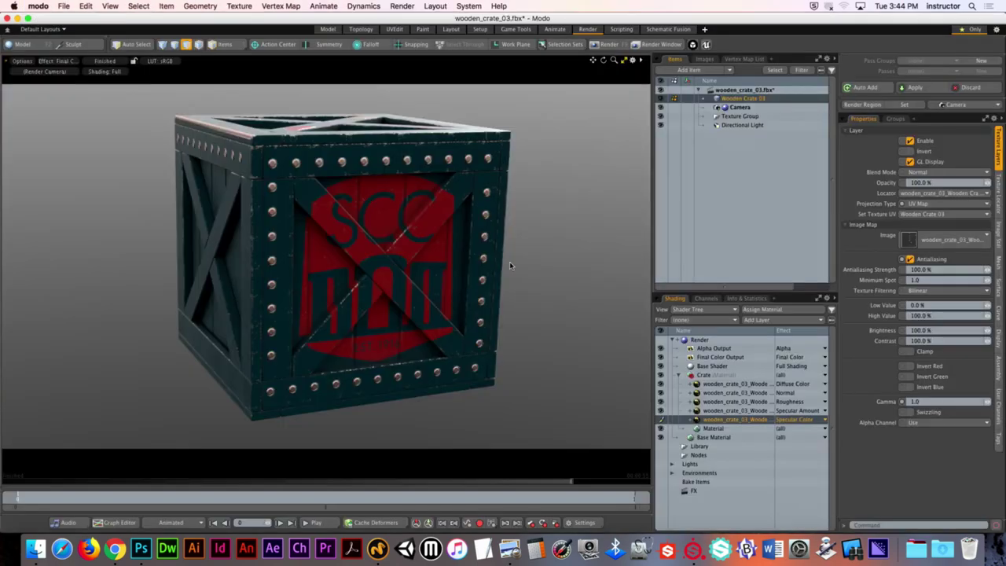
pyautogui.click(39, 7)
pyautogui.click(55, 67)
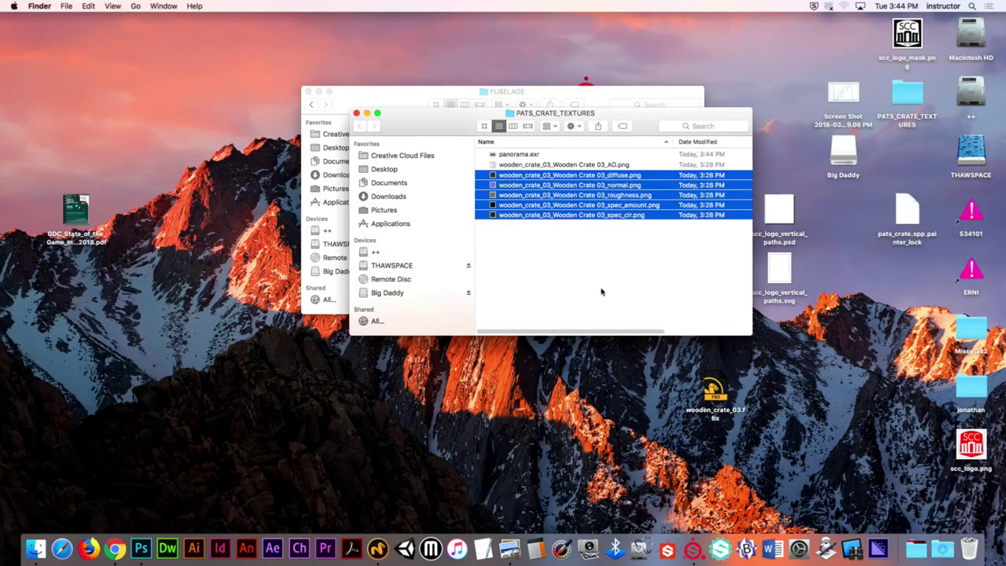
pyautogui.click(525, 155)
pyautogui.press('space')
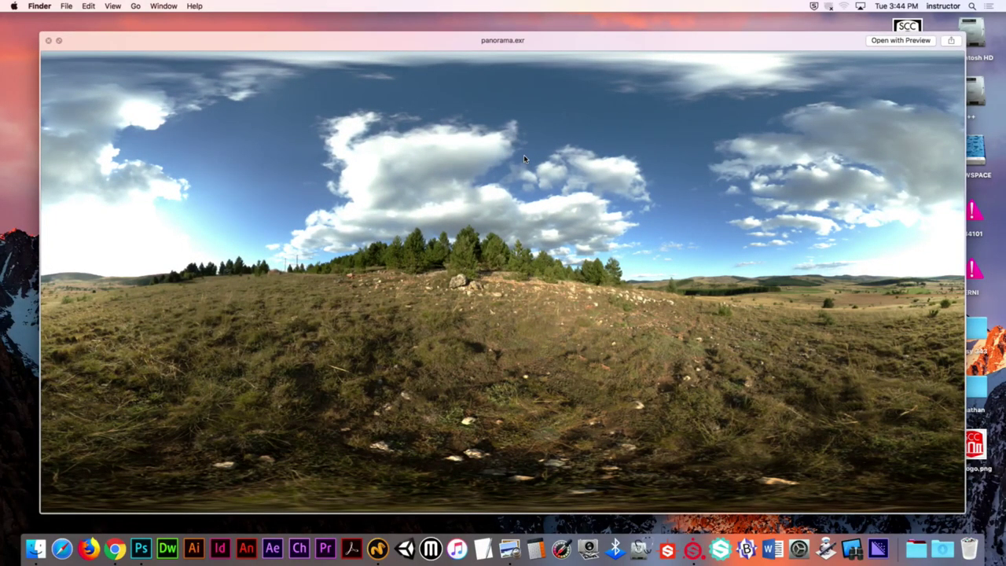
pyautogui.press('Down')
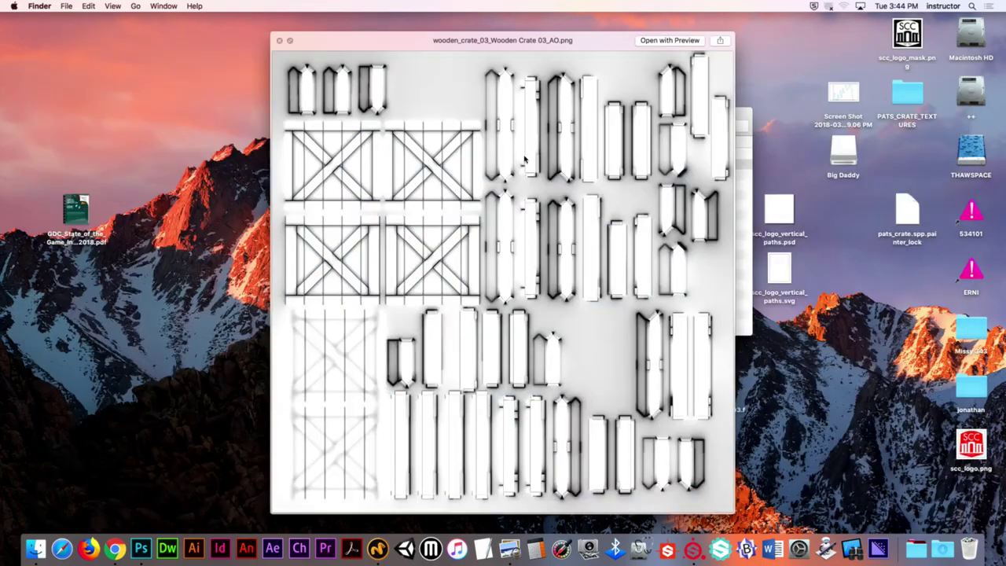
pyautogui.press('space')
pyautogui.click(507, 260)
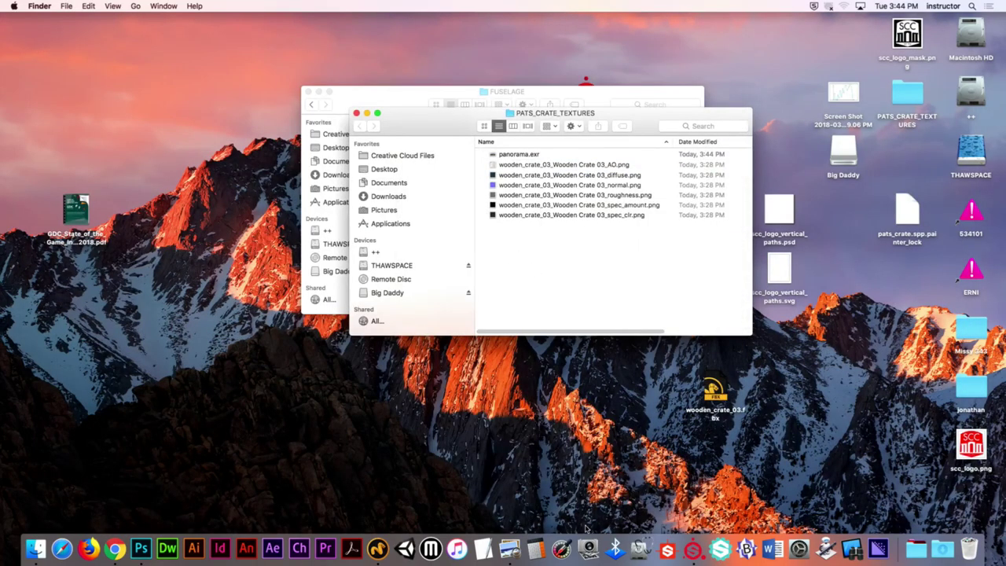
# Switch to Modo and load panorama.exr from the PATS_CRATE_TEXTURES folder as an image map layer on the Environment in the Shader Tree
pyautogui.click(377, 544)
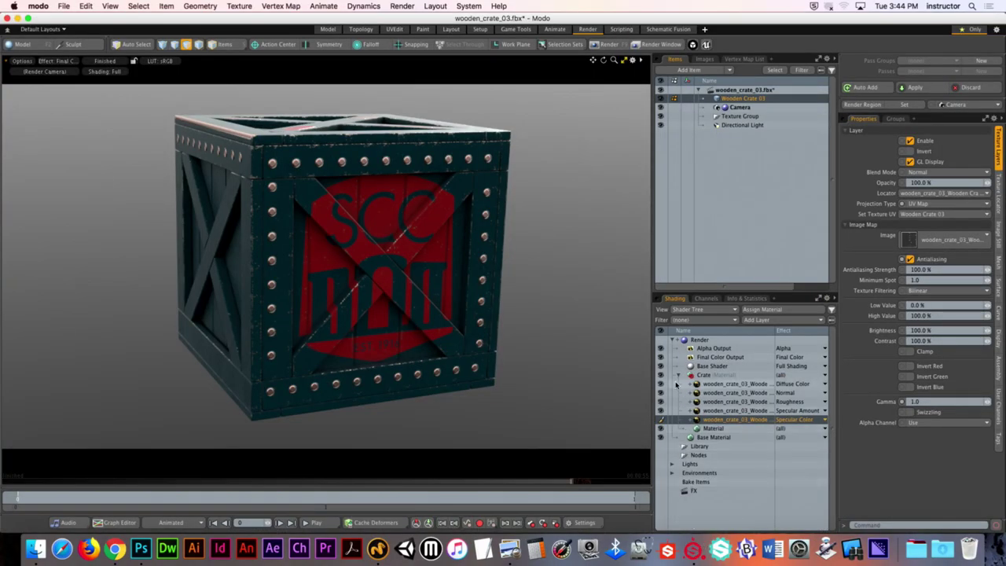
pyautogui.click(678, 375)
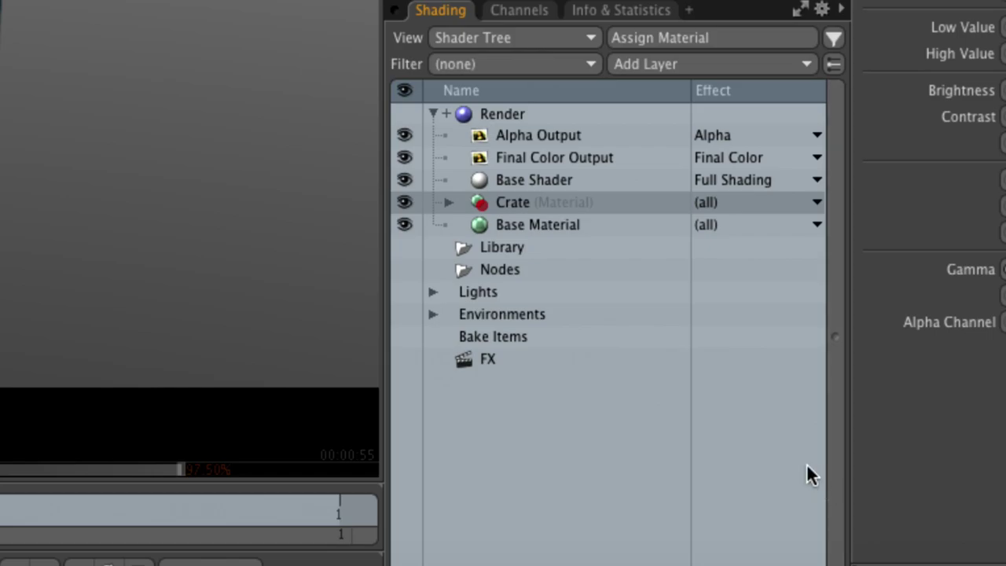
pyautogui.click(433, 314)
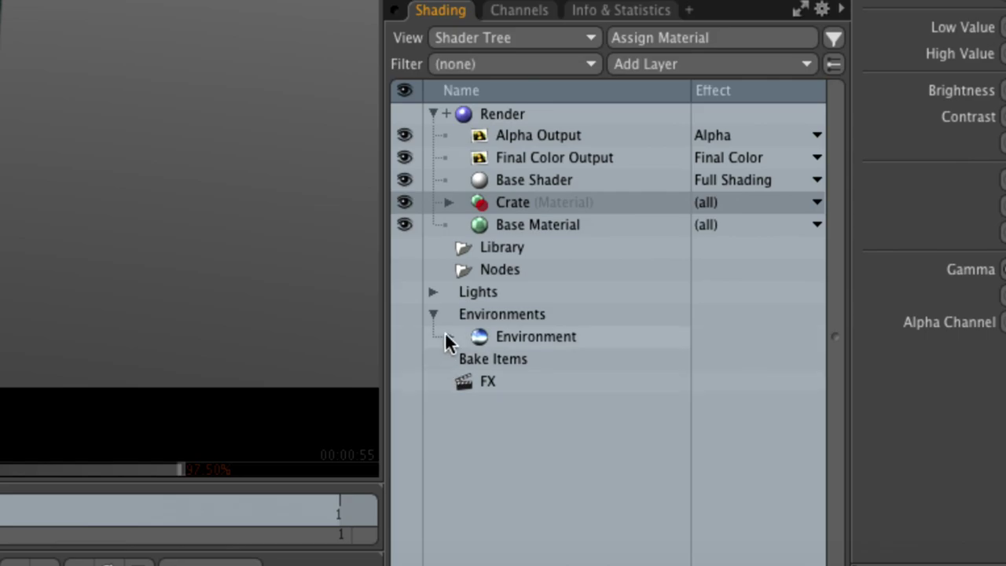
pyautogui.click(448, 336)
pyautogui.click(533, 337)
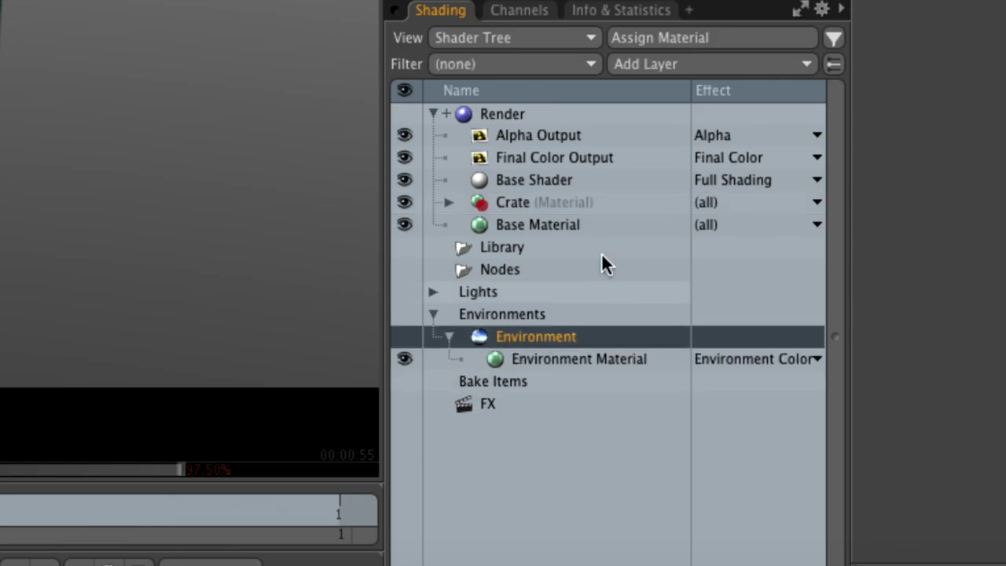
pyautogui.click(659, 69)
pyautogui.moveTo(668, 206)
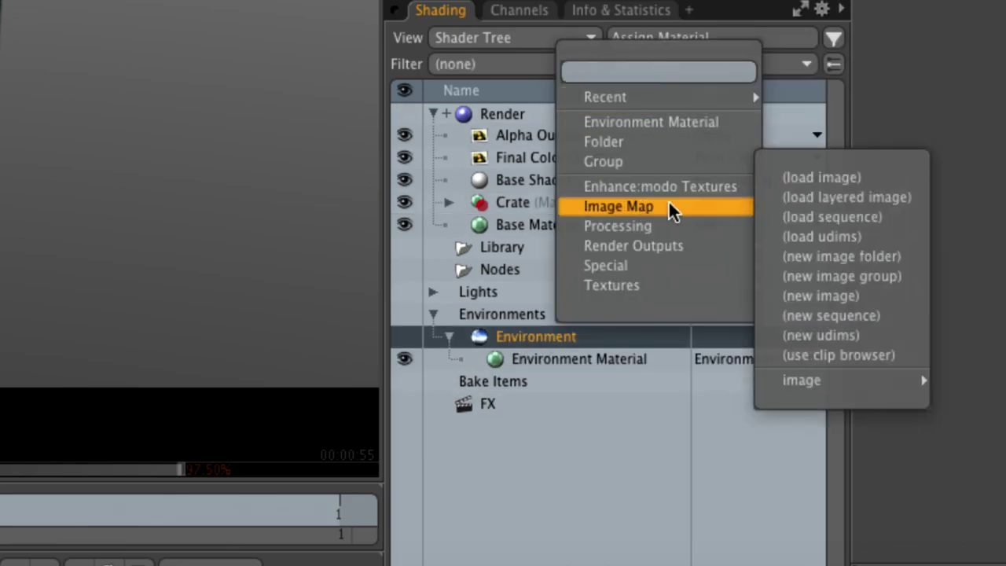
pyautogui.click(817, 176)
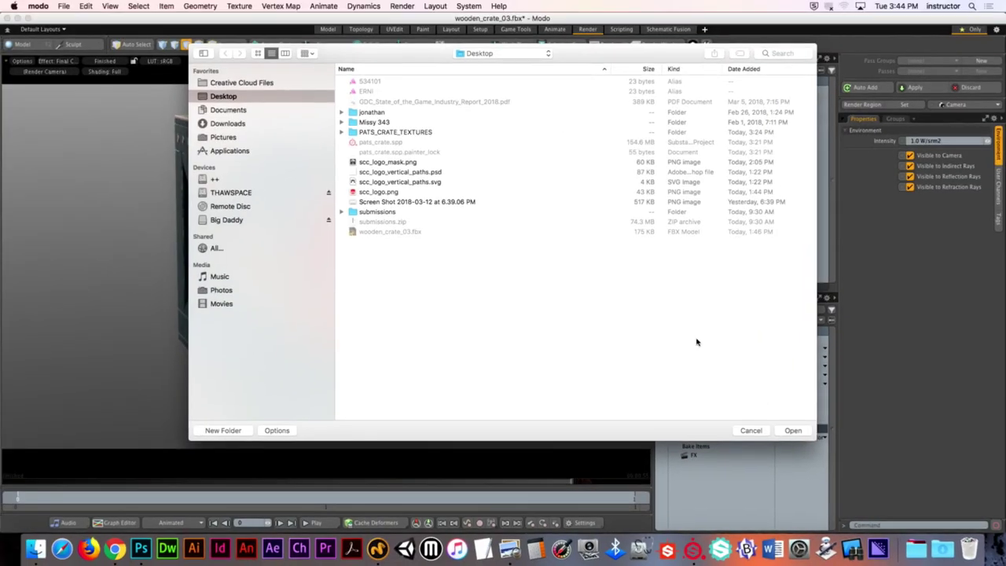
pyautogui.doubleClick(427, 131)
pyautogui.click(385, 82)
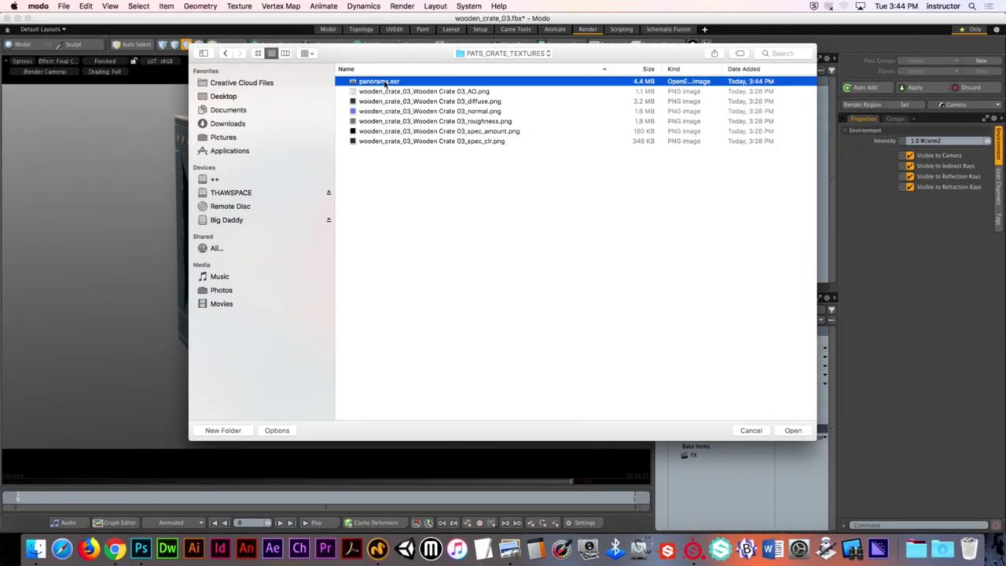
pyautogui.click(793, 430)
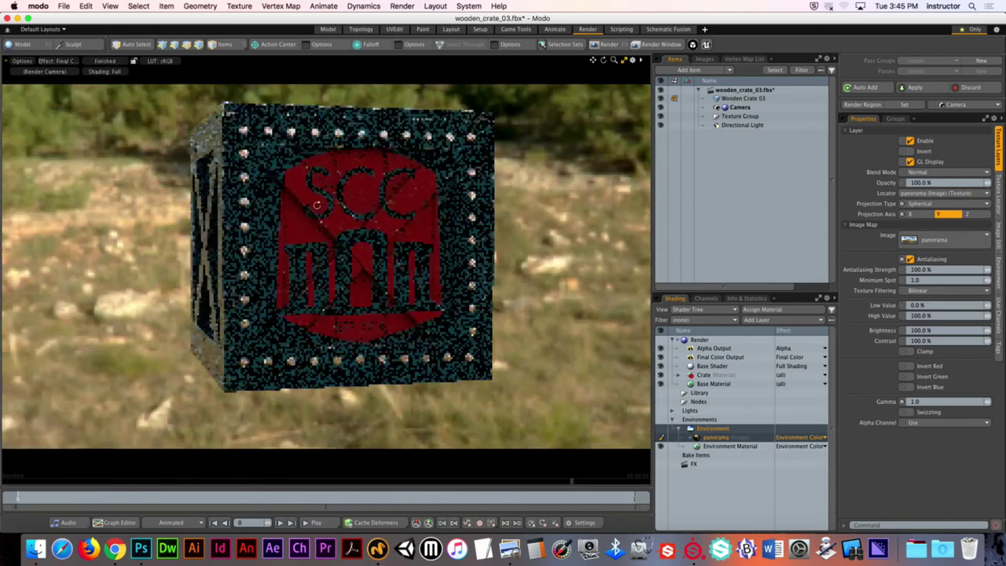
# Turn the crate to a raised corner view and hide the Directional Light
pyautogui.keyDown('alt'); pyautogui.moveTo(316, 205); pyautogui.dragTo(373, 209); pyautogui.keyUp('alt')
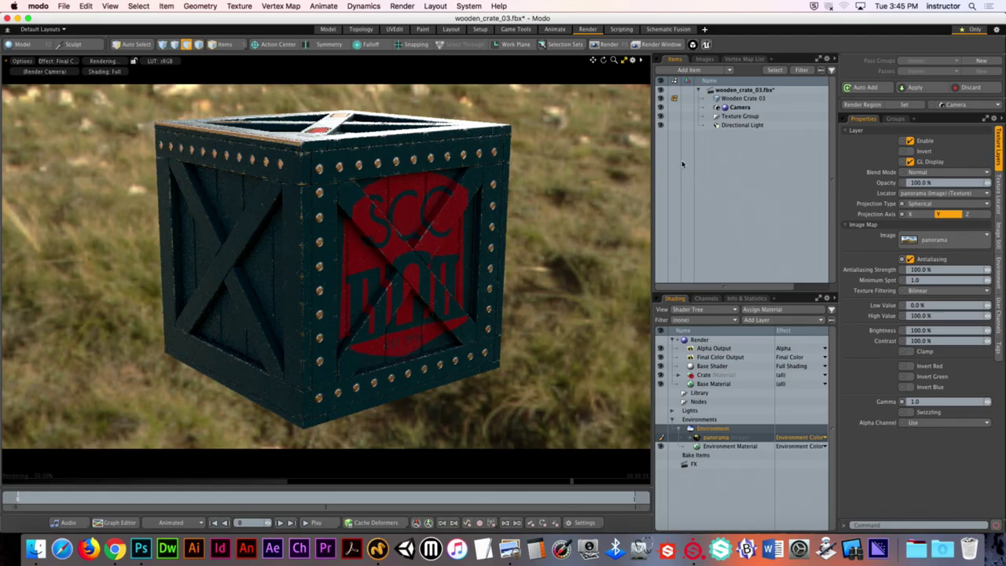
pyautogui.click(661, 126)
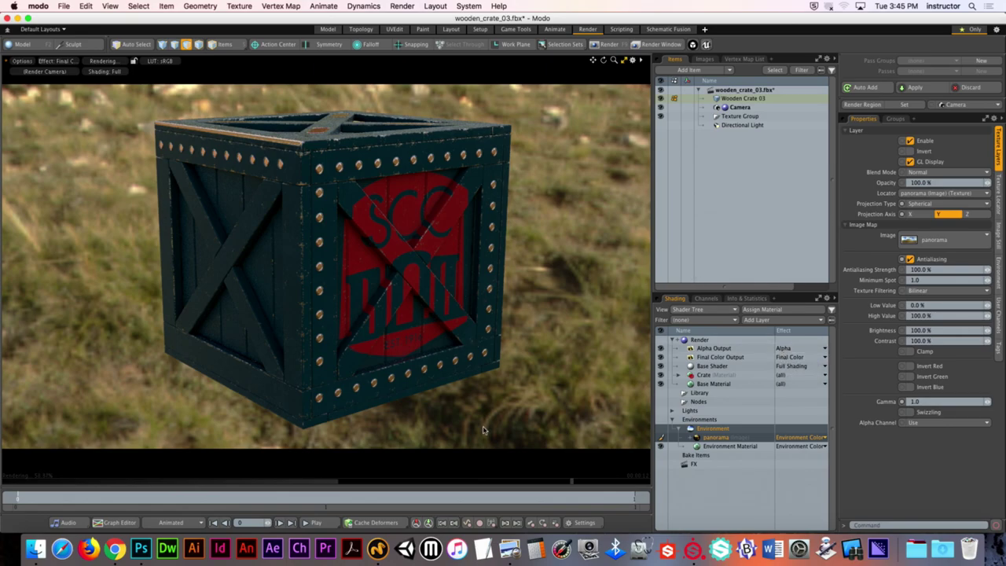
# Switch to Substance Painter, view the crate from a matching angle against the panorama for comparison, and return to Modo
pyautogui.click(692, 550)
pyautogui.keyDown('alt'); pyautogui.moveTo(315, 197); pyautogui.dragTo(402, 188); pyautogui.keyUp('alt')
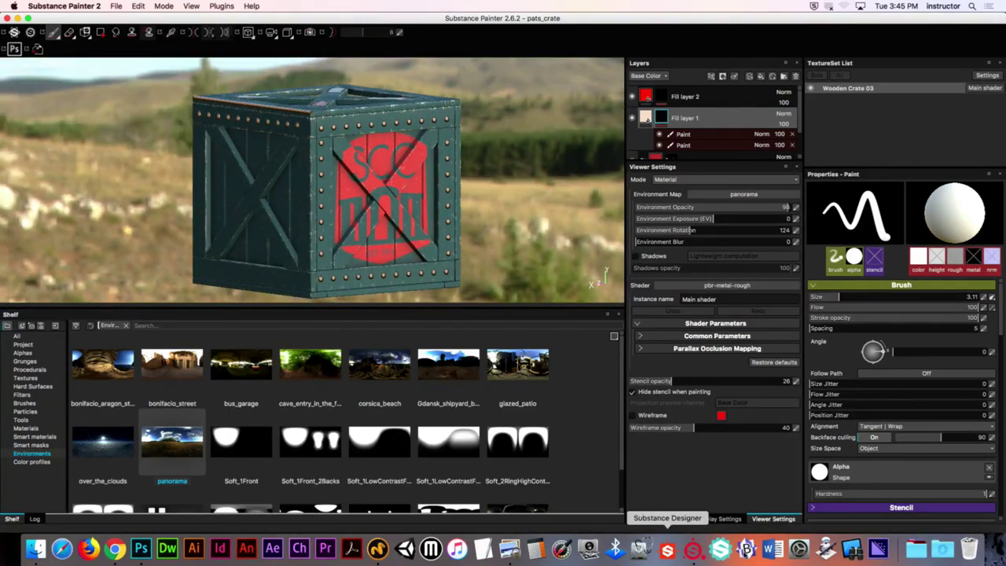
pyautogui.click(378, 549)
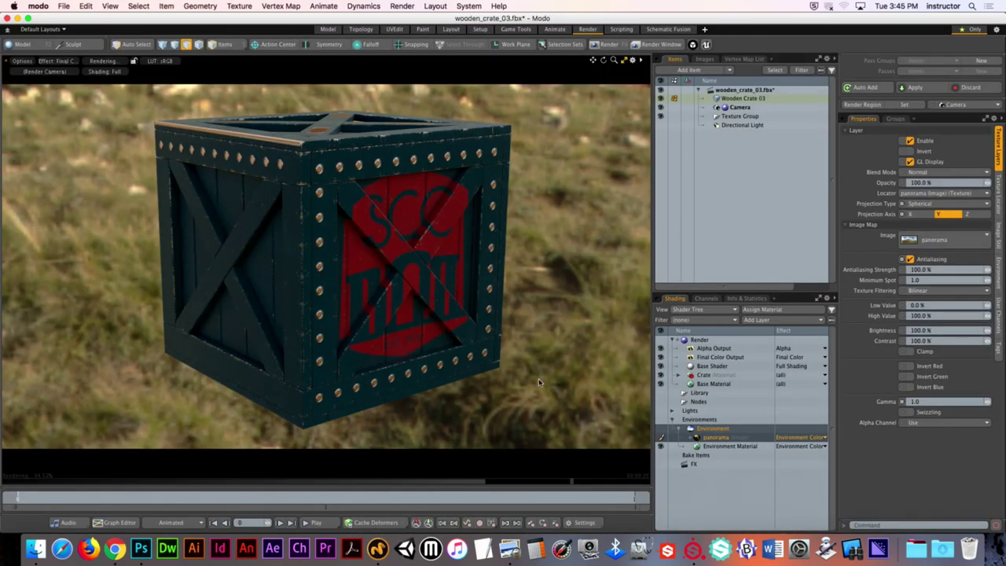
# Set the Environment's intensity to 1.5 W/srm2
pyautogui.click(691, 428)
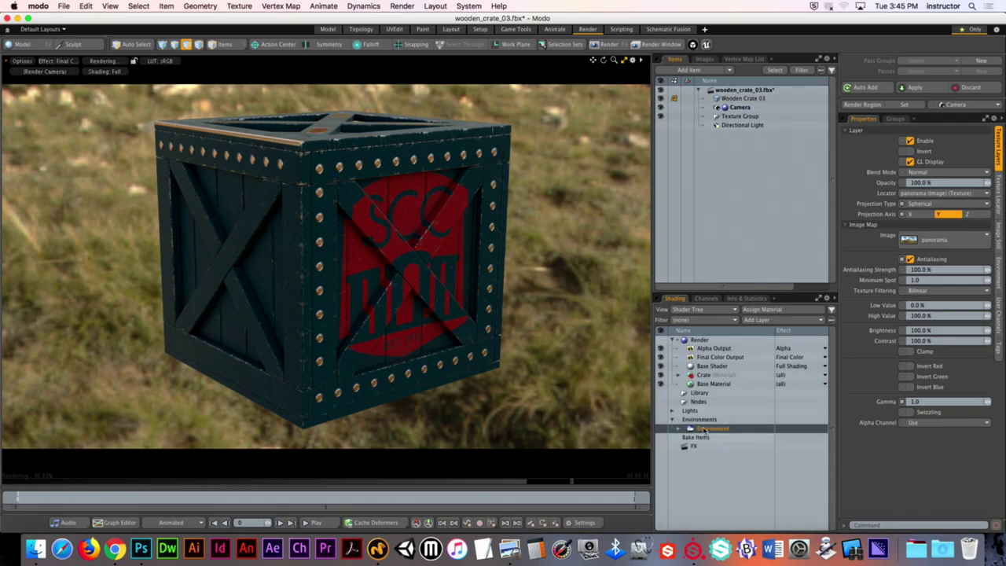
pyautogui.click(699, 437)
pyautogui.click(704, 421)
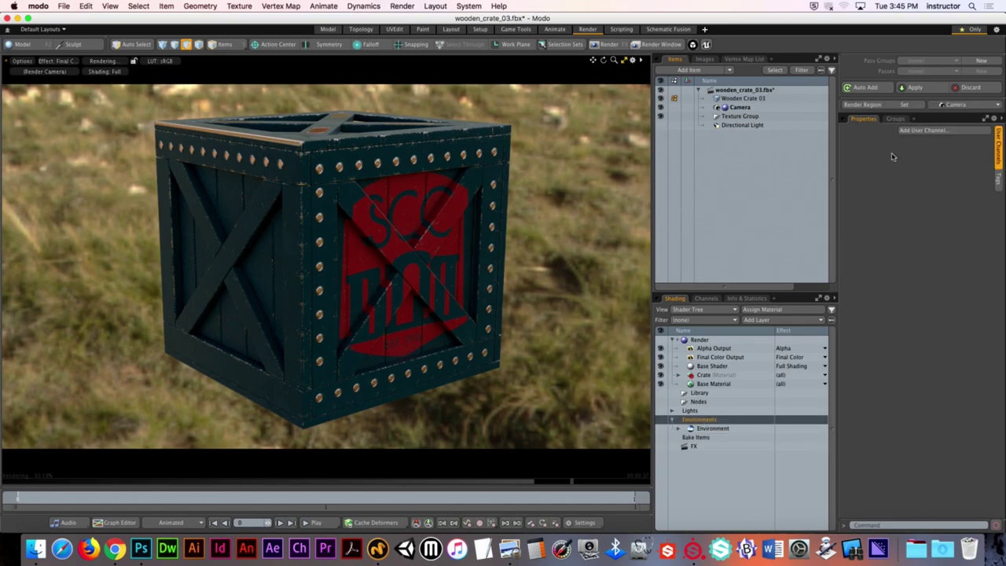
pyautogui.click(706, 428)
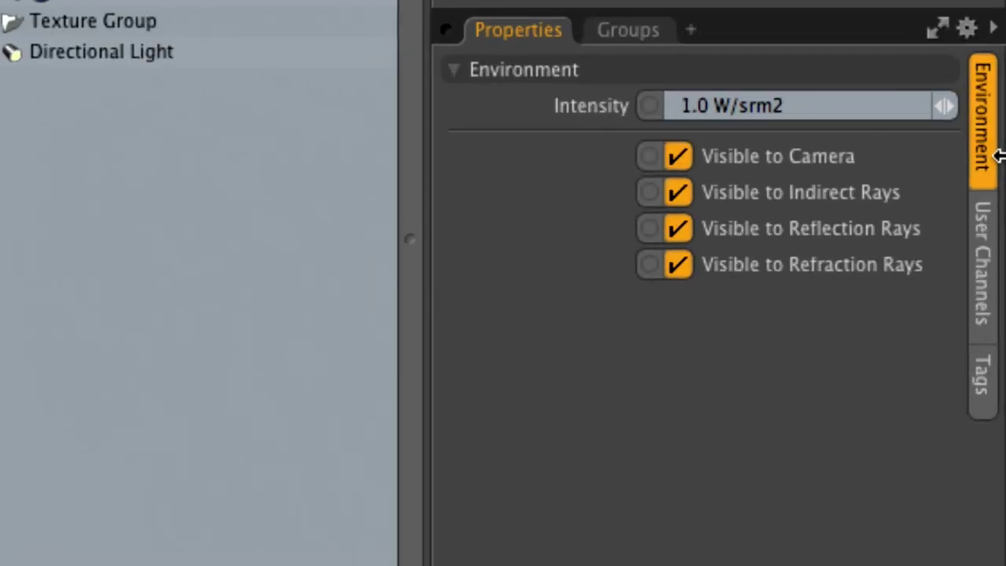
pyautogui.click(821, 105)
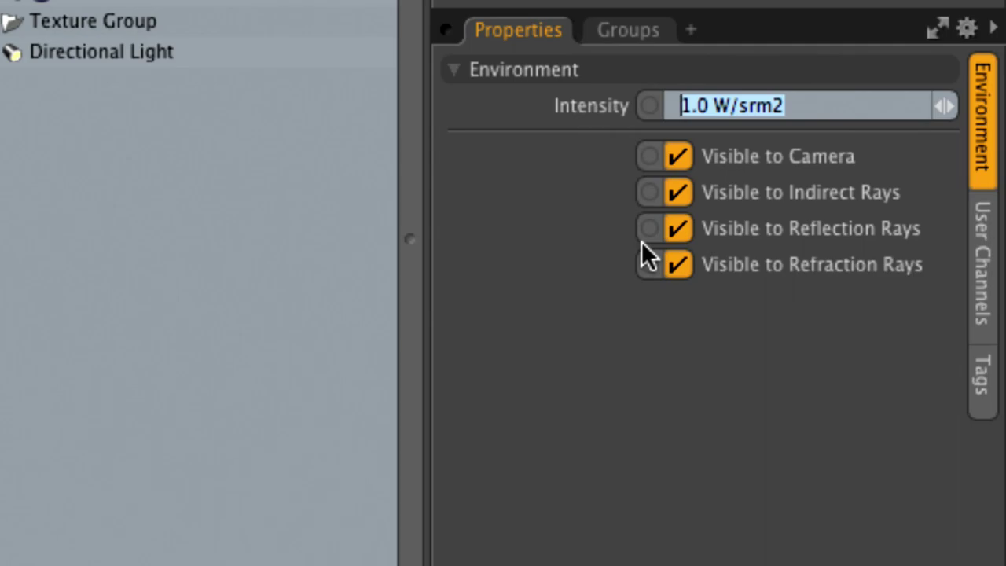
pyautogui.write('1.5')
pyautogui.press('Return')
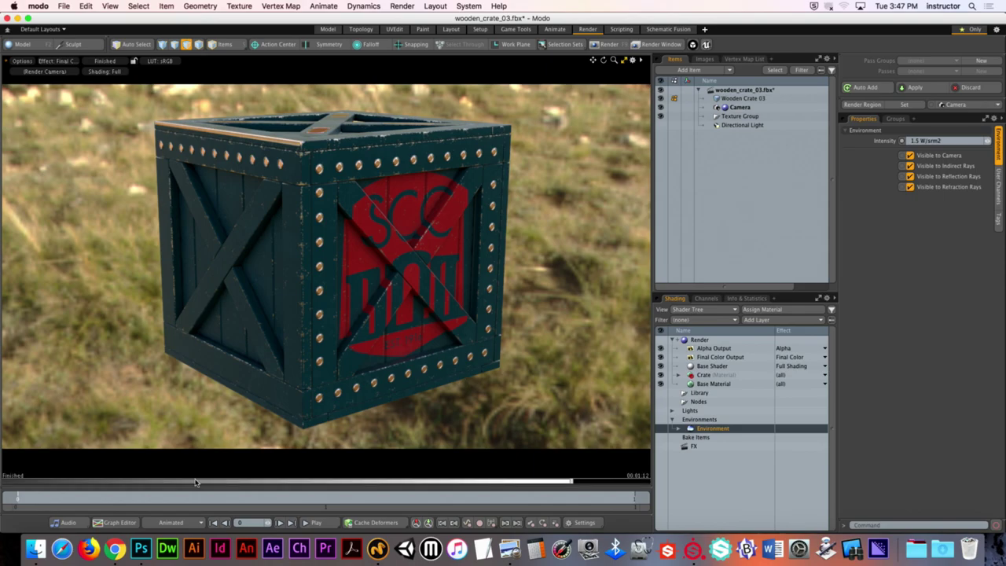
# Switch to Chrome, open the Week 07 resource on creating a Substance Painter preset for Modo on YouTube, and pause the video at about 2:21
pyautogui.click(114, 549)
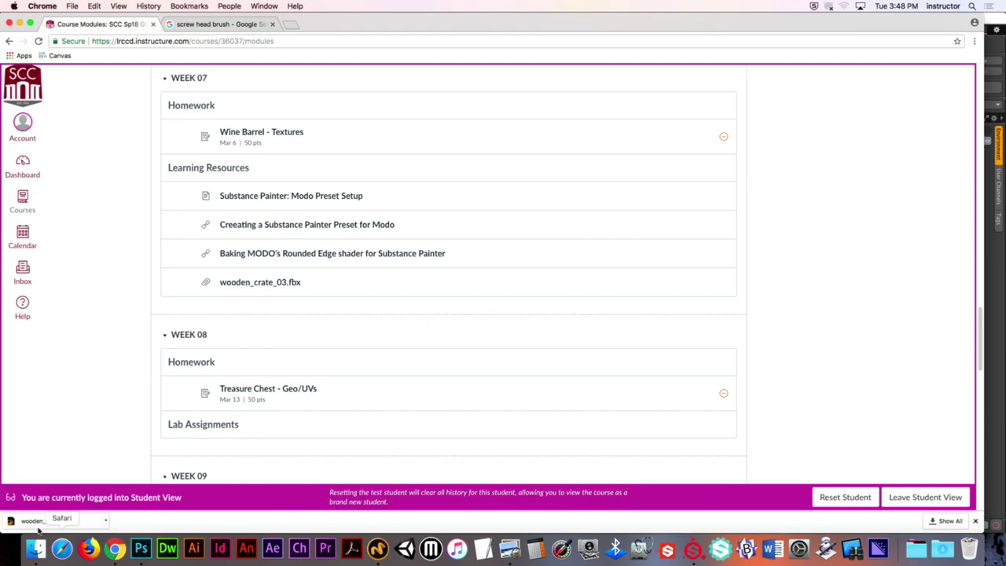
pyautogui.click(268, 225)
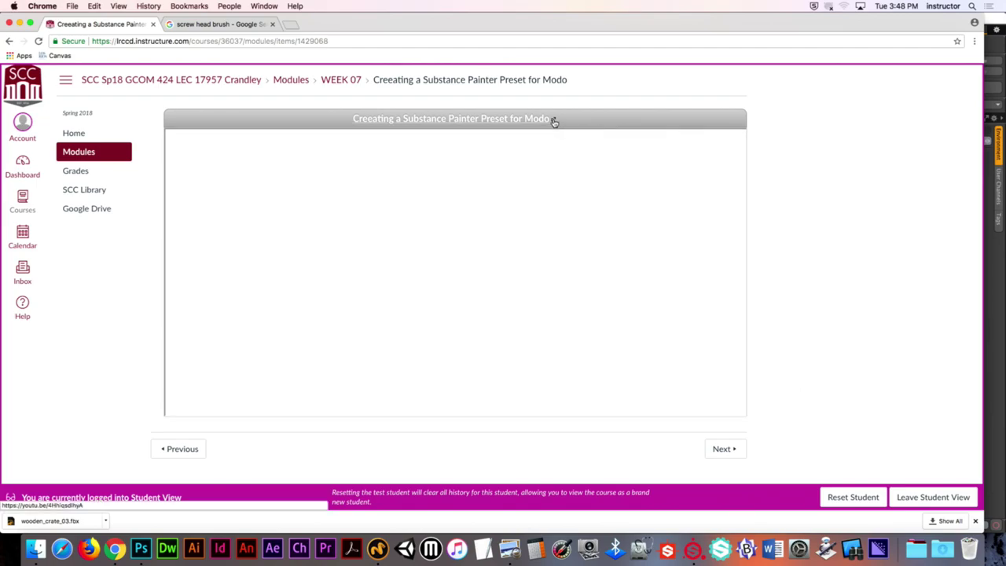
pyautogui.click(554, 119)
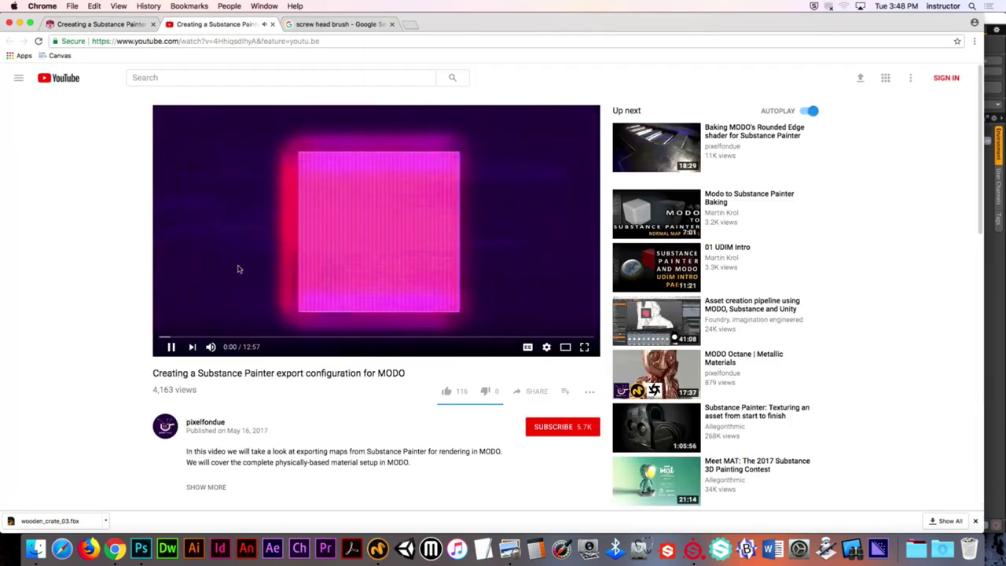
pyautogui.click(237, 336)
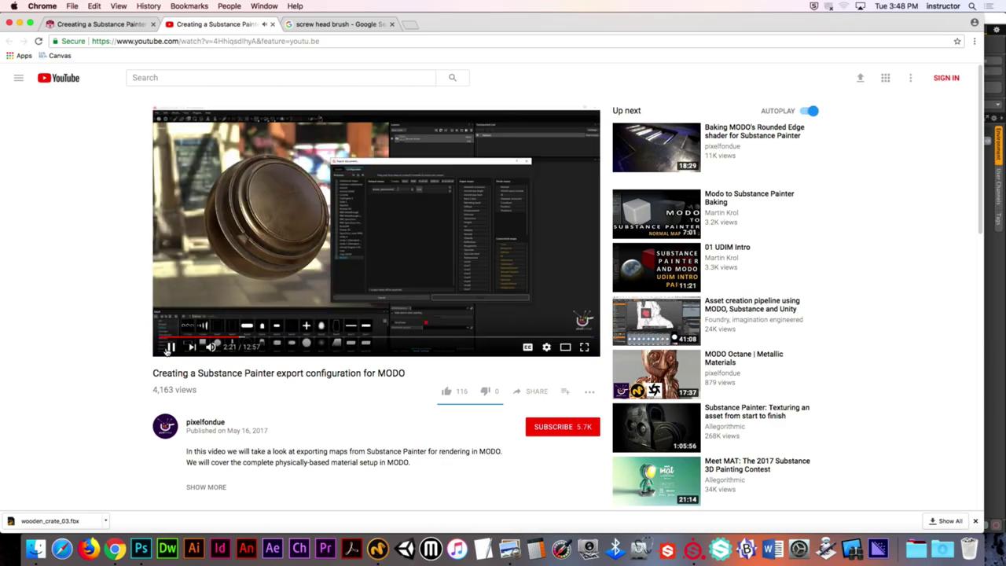
pyautogui.click(171, 346)
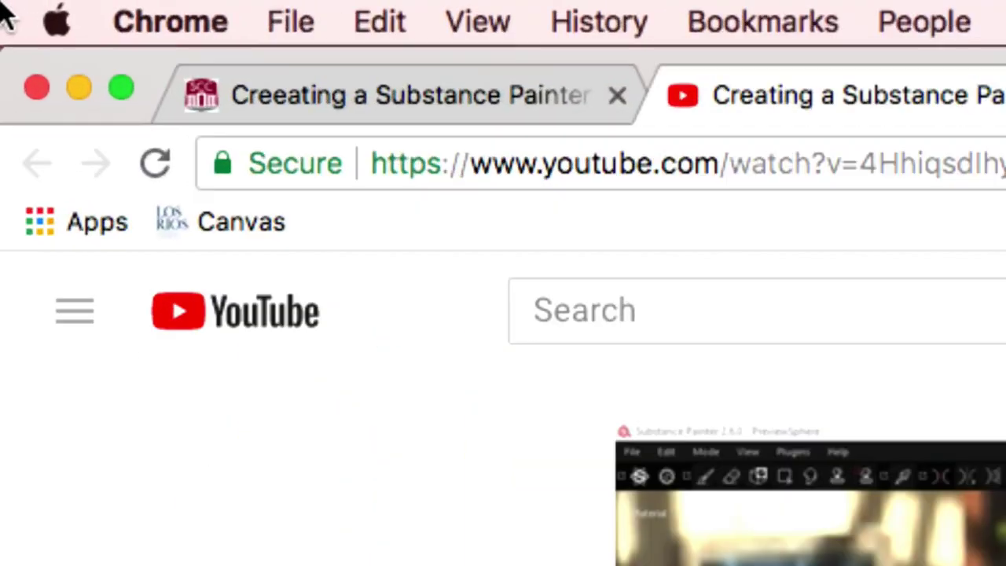
# Open the Mac's system overview to examine its hardware specifications
pyautogui.click(58, 36)
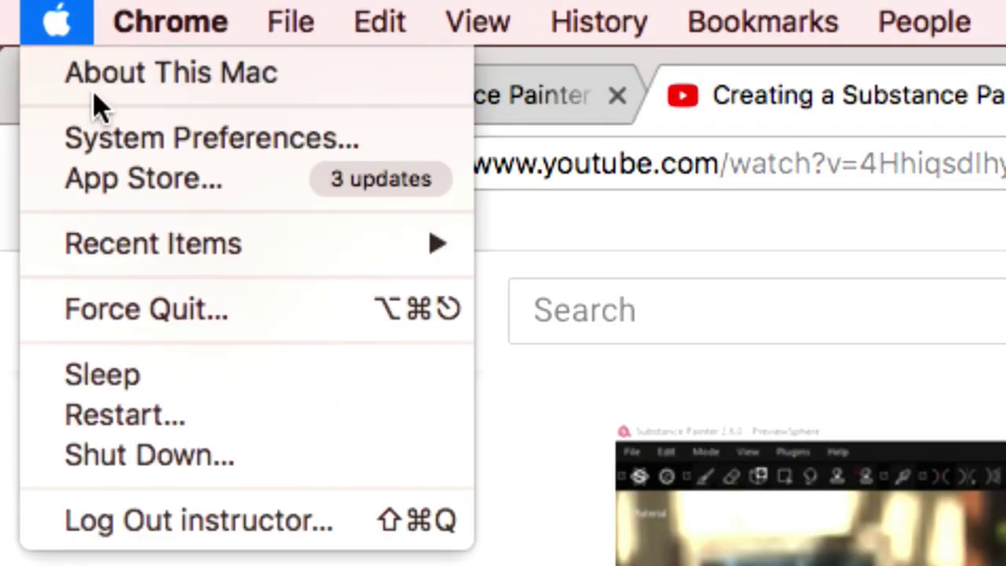
pyautogui.click(216, 82)
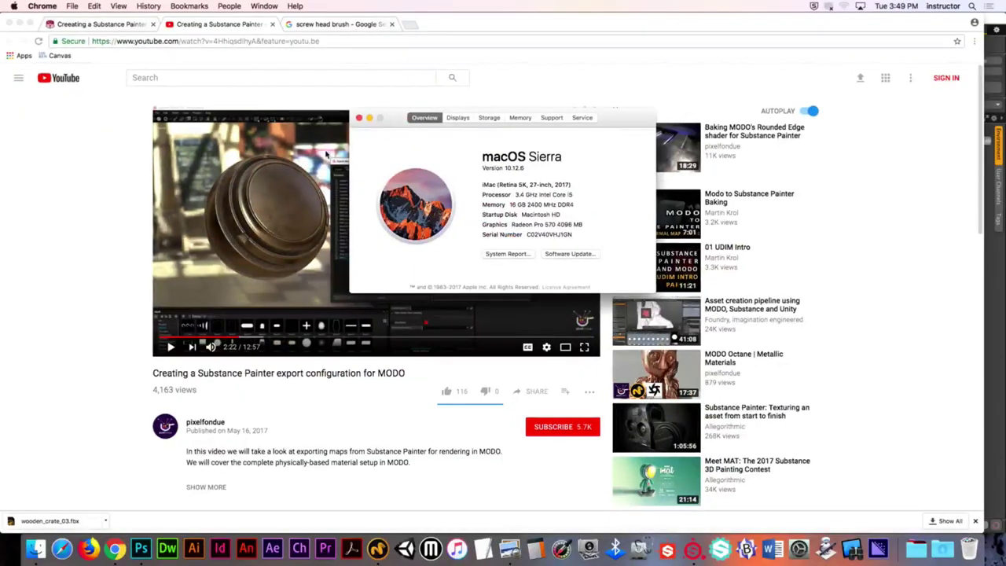